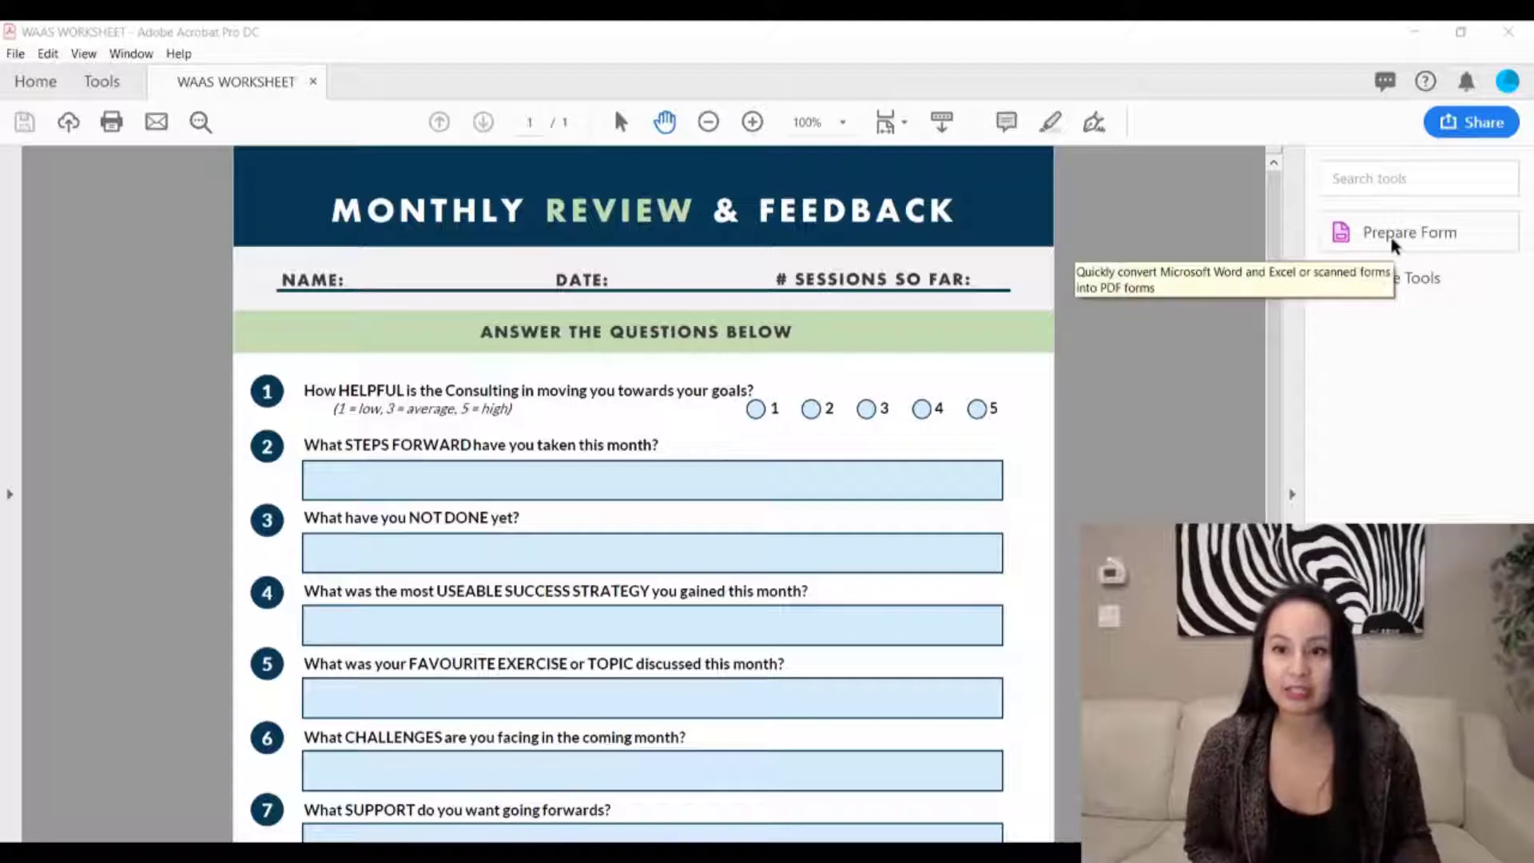
# - Start the Prepare Form tool on the open worksheet with form field auto detection left on
pyautogui.click(1391, 286)
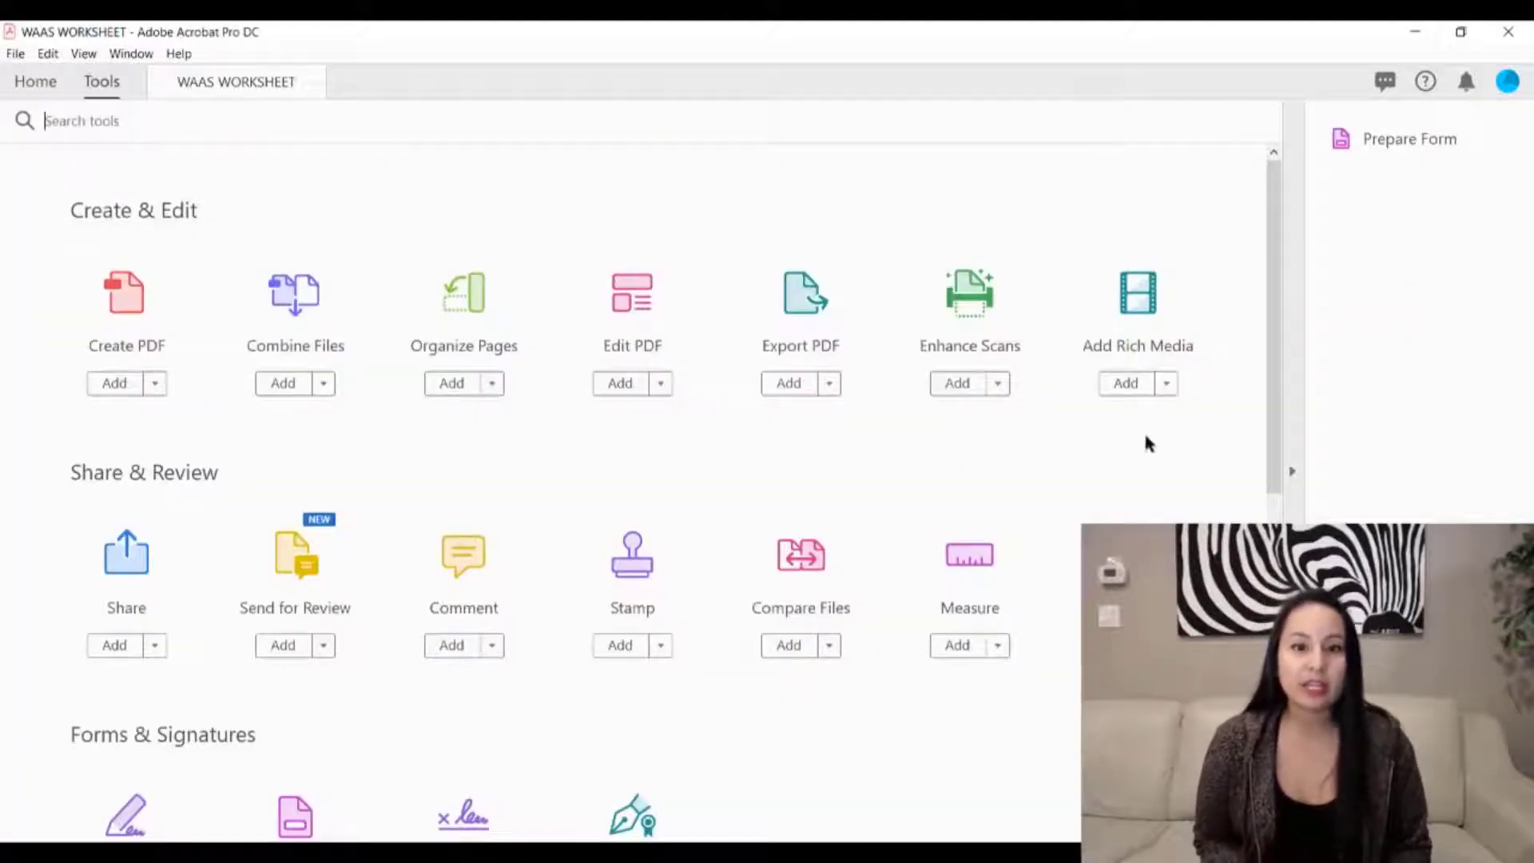
pyautogui.scroll(-5, 192, 399)
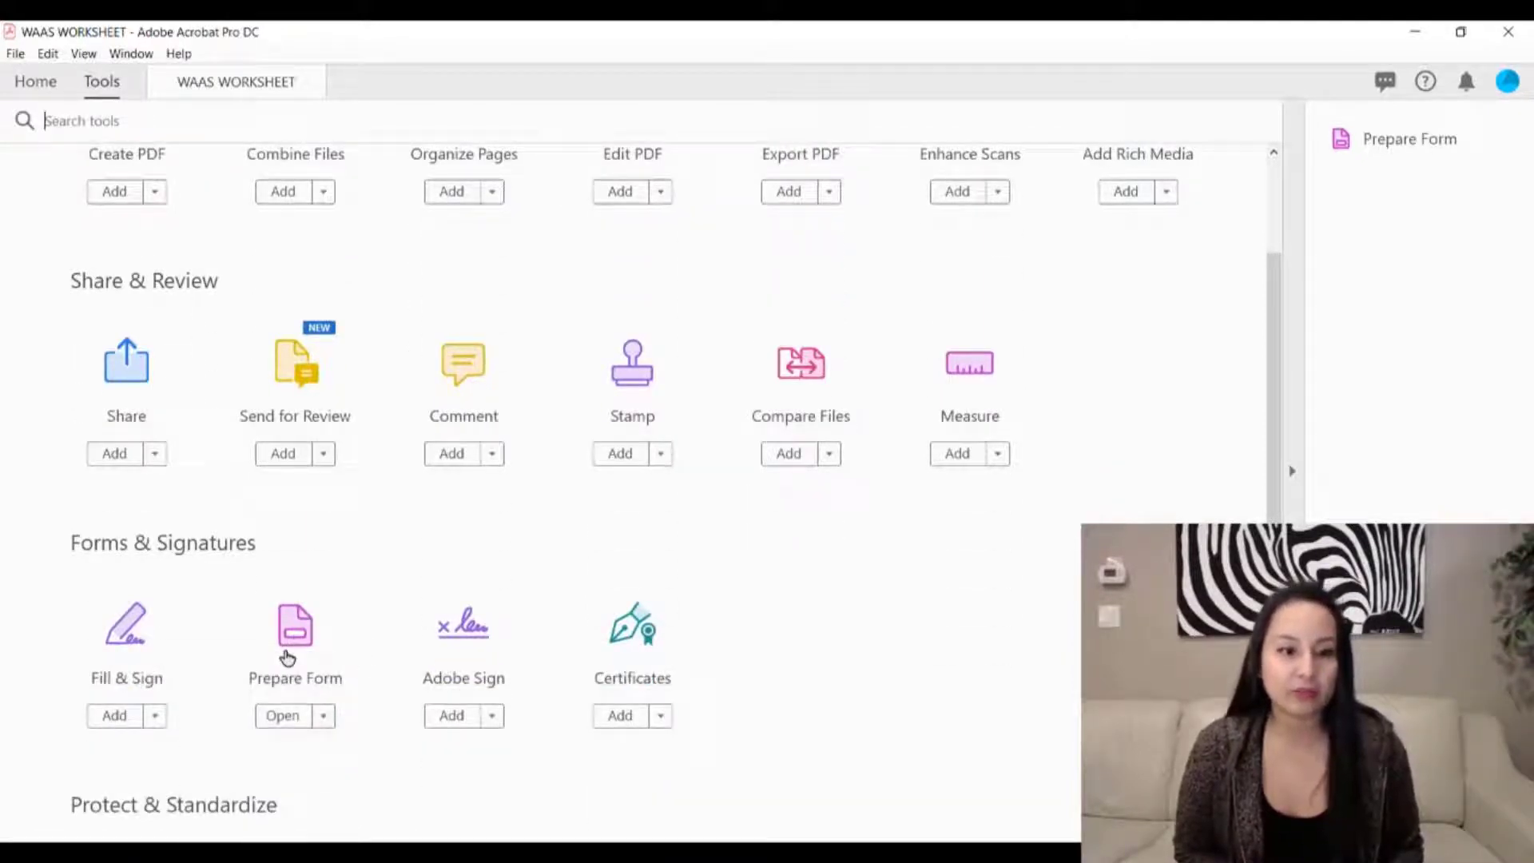
pyautogui.click(288, 656)
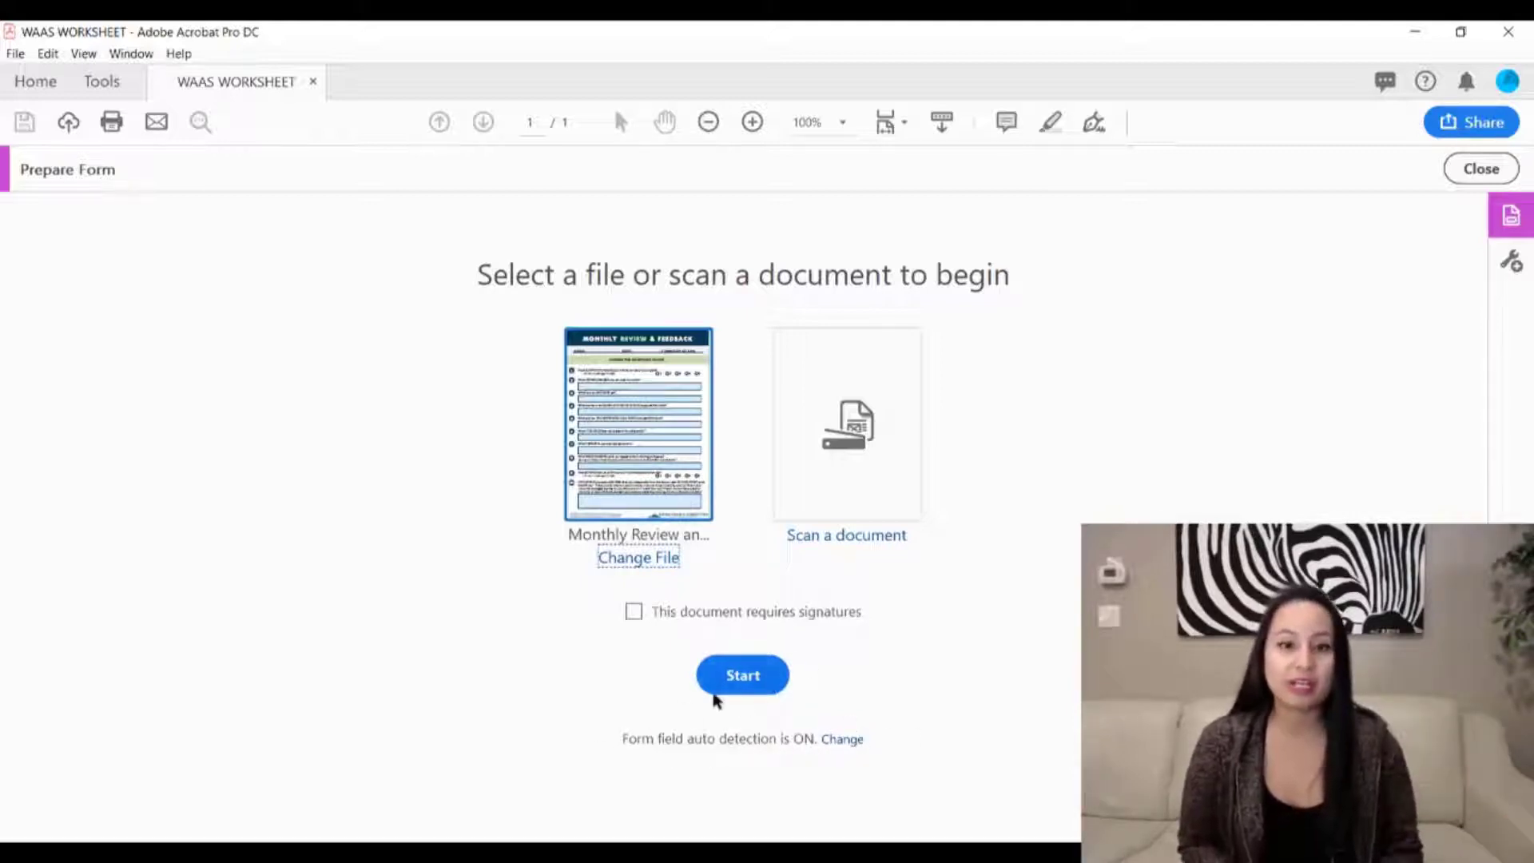
pyautogui.click(737, 685)
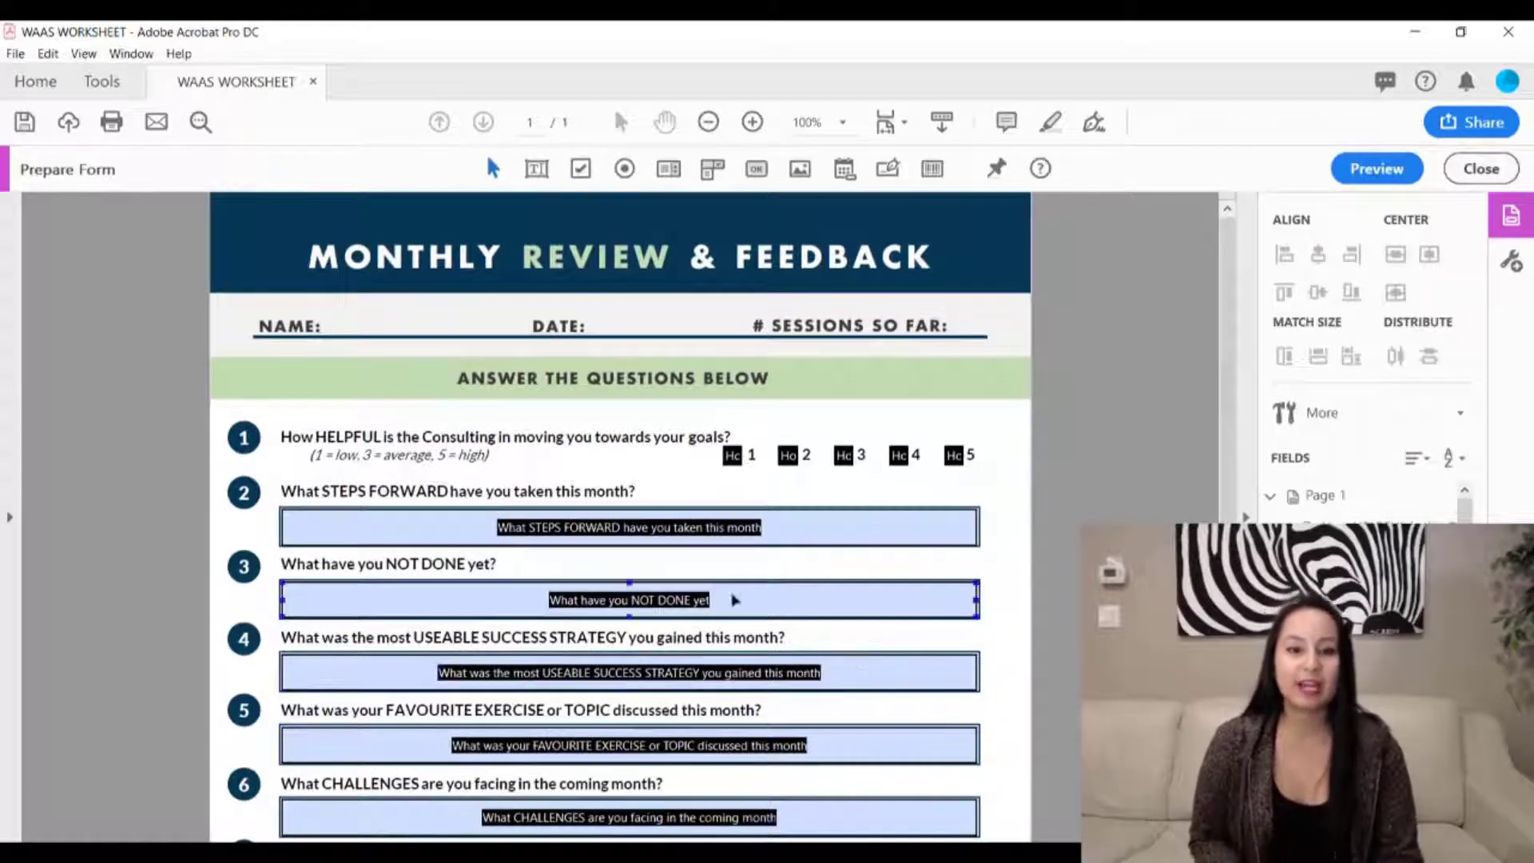
# - Examine the automatically detected text fields and rating buttons across the worksheet's ten questions
pyautogui.click(964, 525)
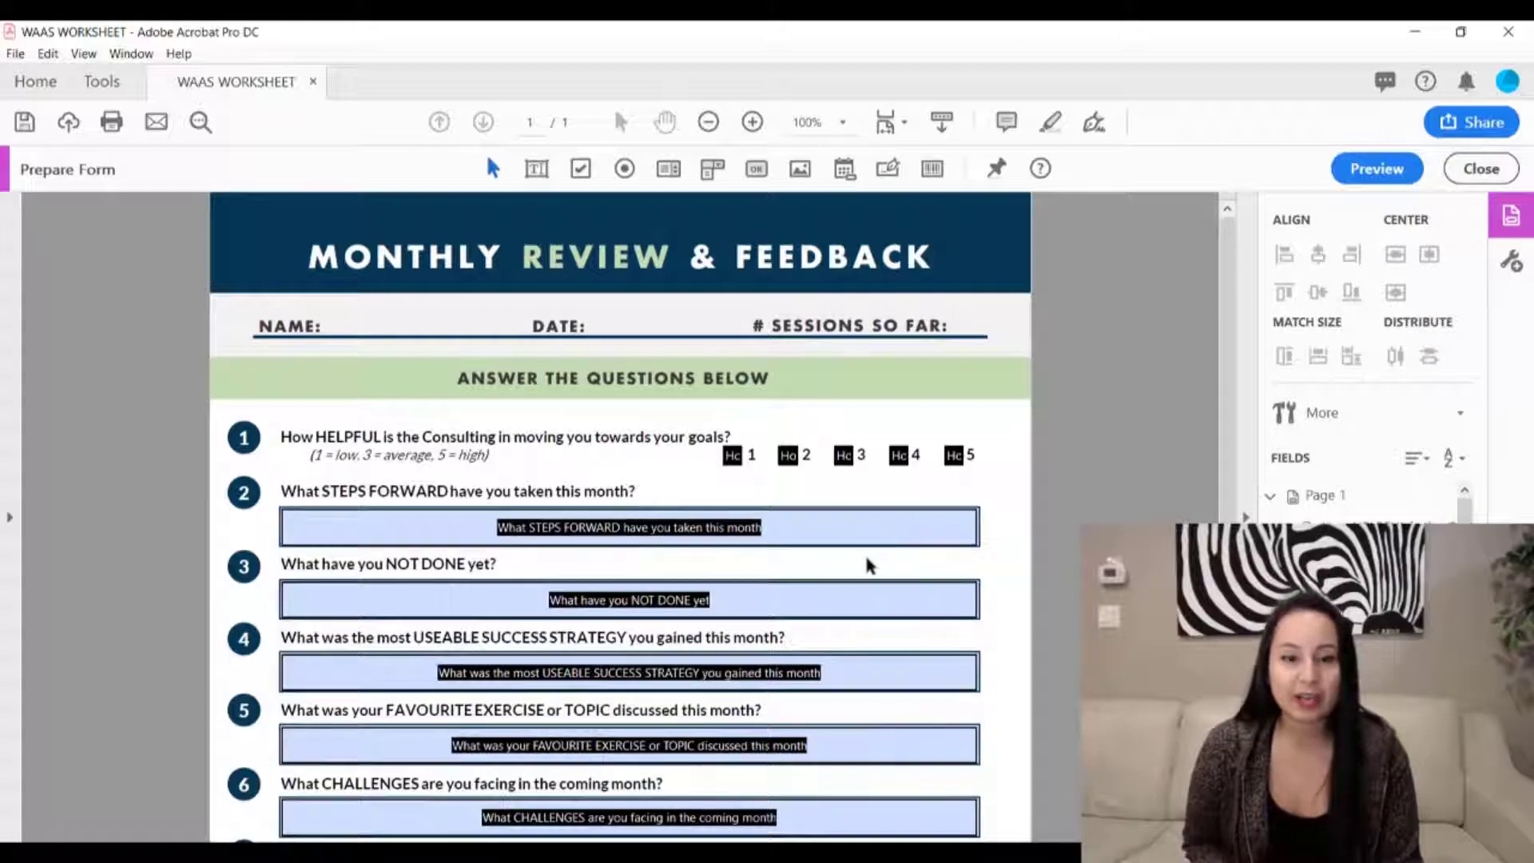
pyautogui.scroll(-5, 867, 559)
pyautogui.click(867, 568)
pyautogui.scroll(-3, 868, 568)
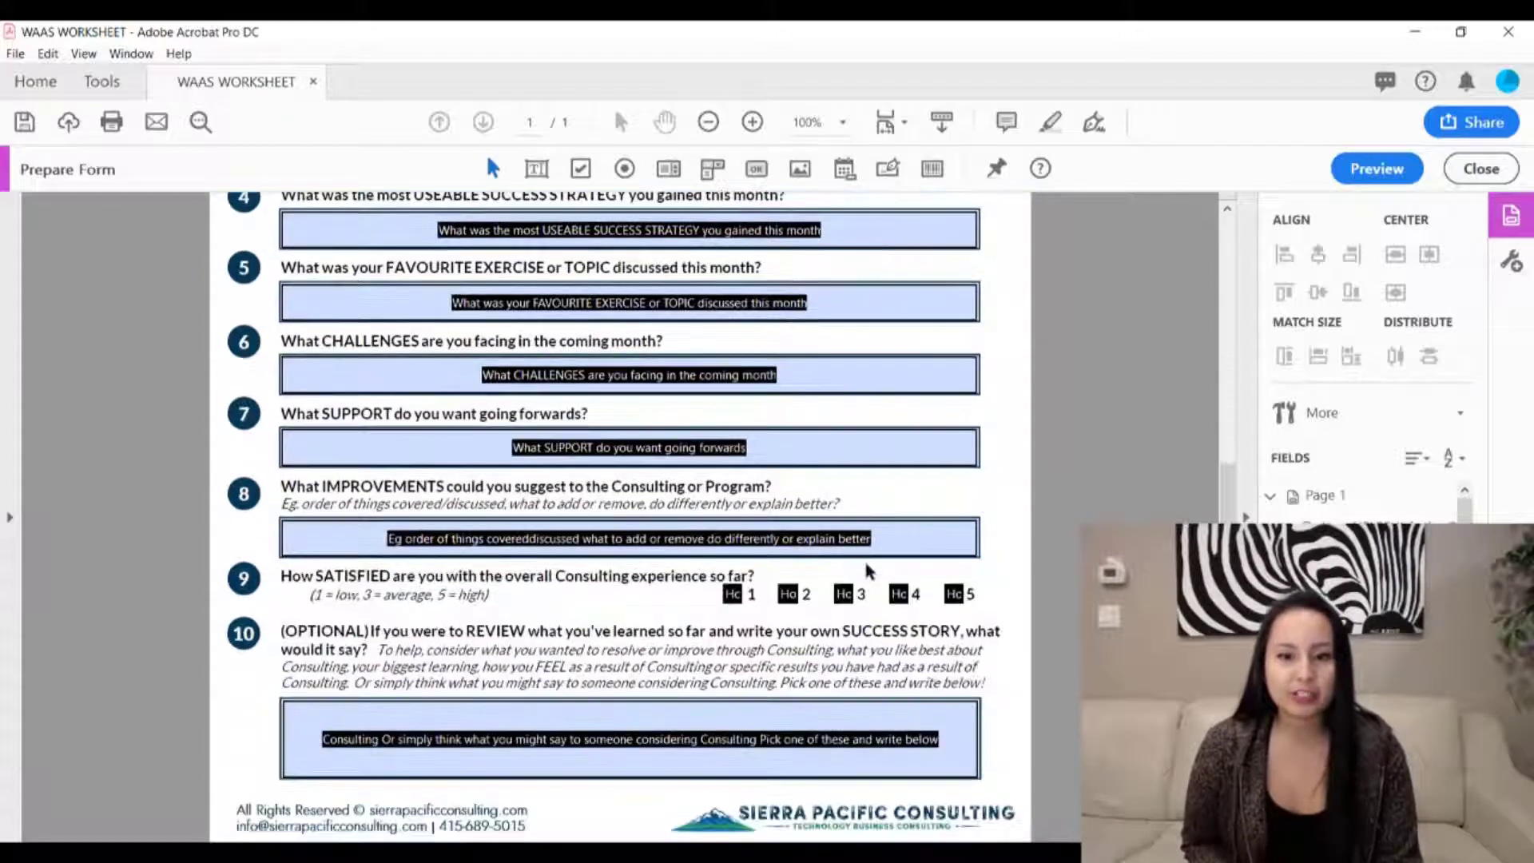
pyautogui.scroll(6, 867, 568)
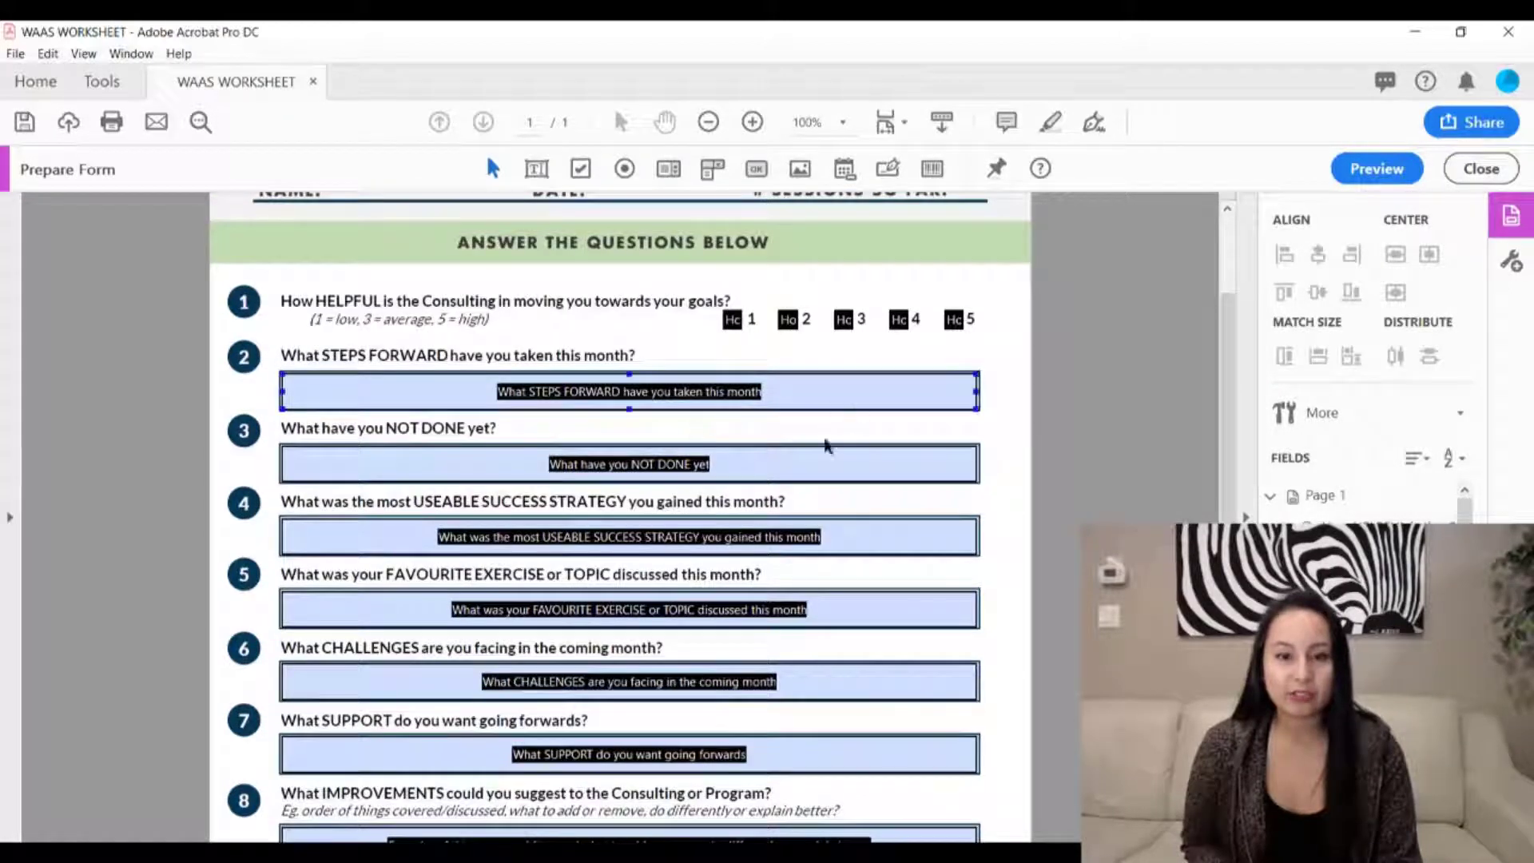
pyautogui.click(835, 475)
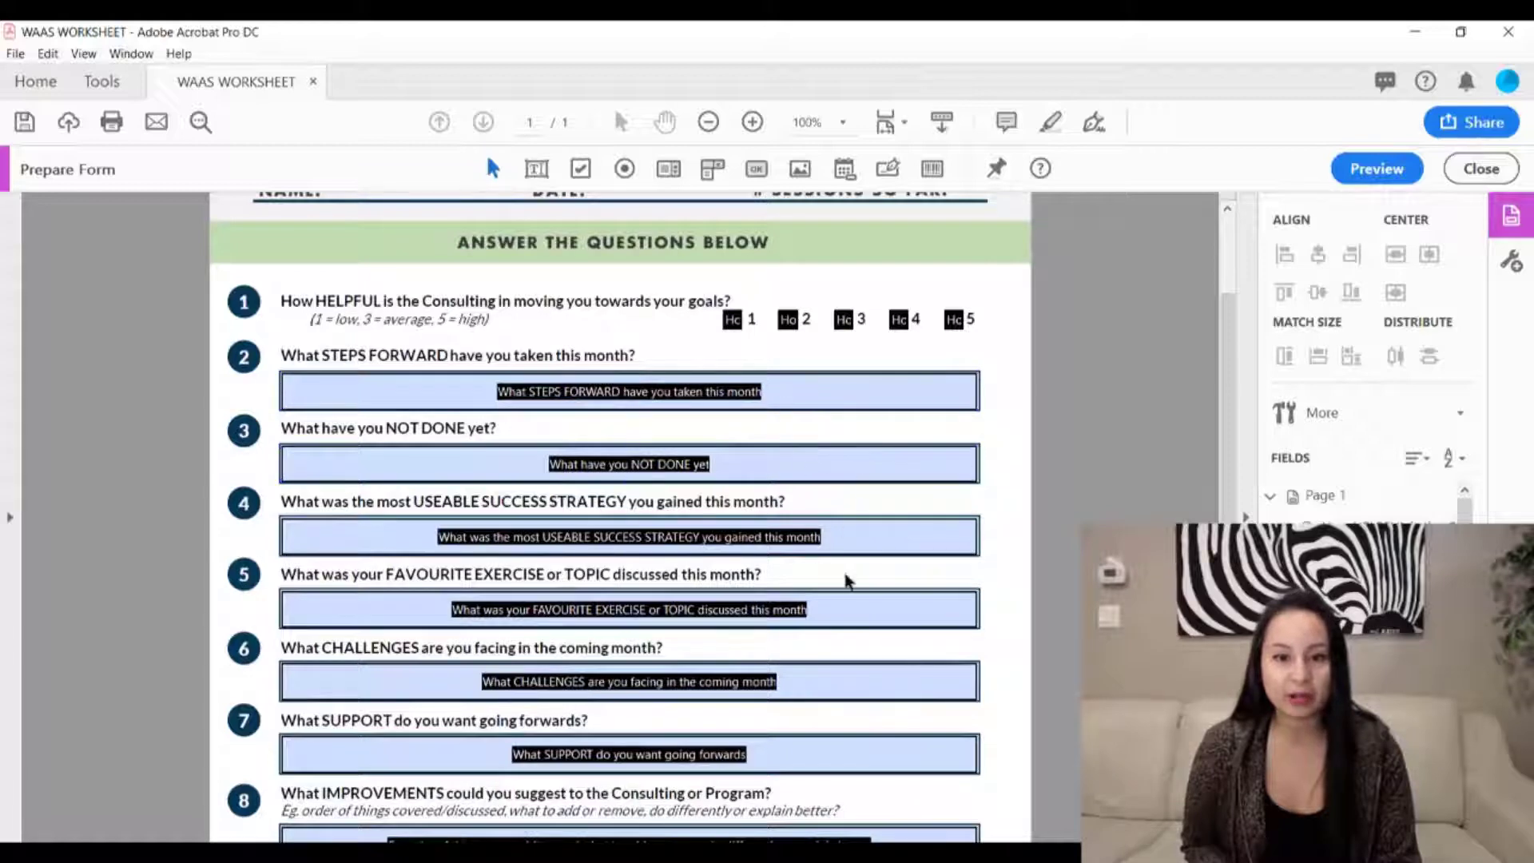
pyautogui.click(815, 730)
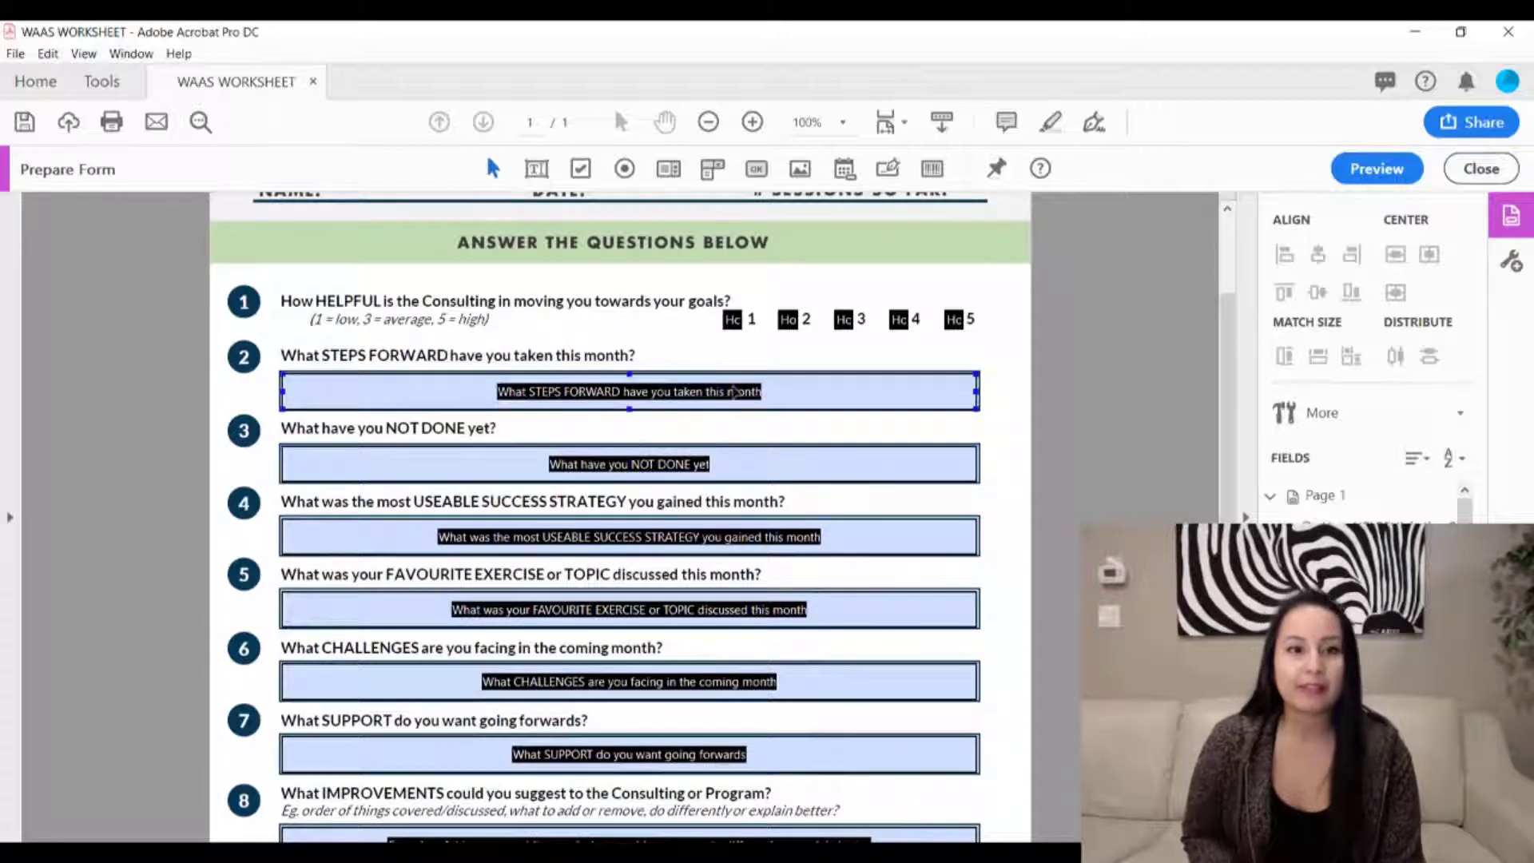
pyautogui.click(734, 320)
pyautogui.click(765, 324)
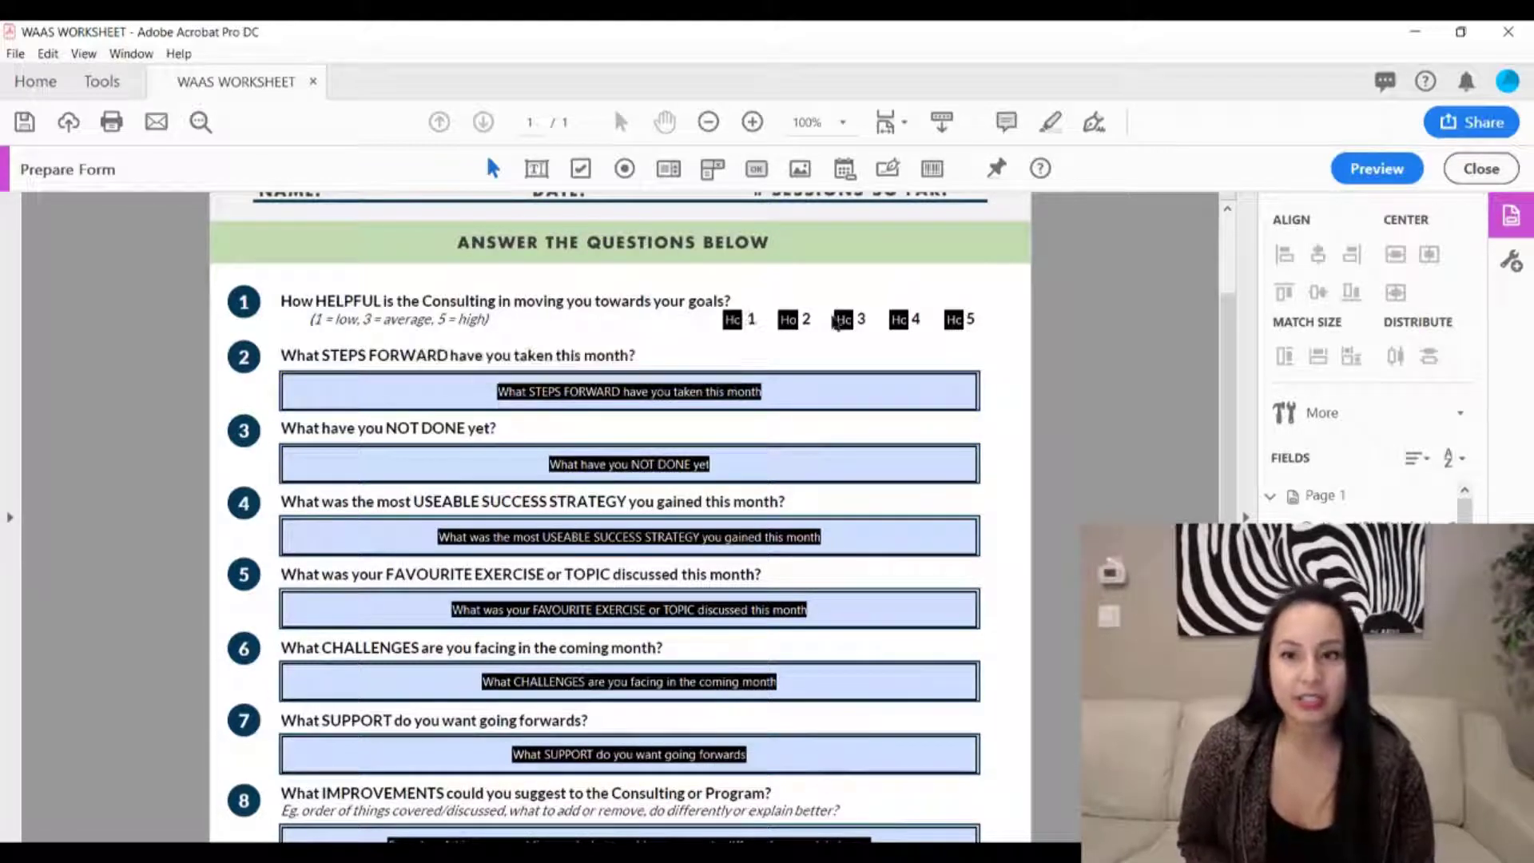
# - Preview the form and test question 1's rating buttons from 1 to 5, finishing on rating 1
pyautogui.click(1369, 170)
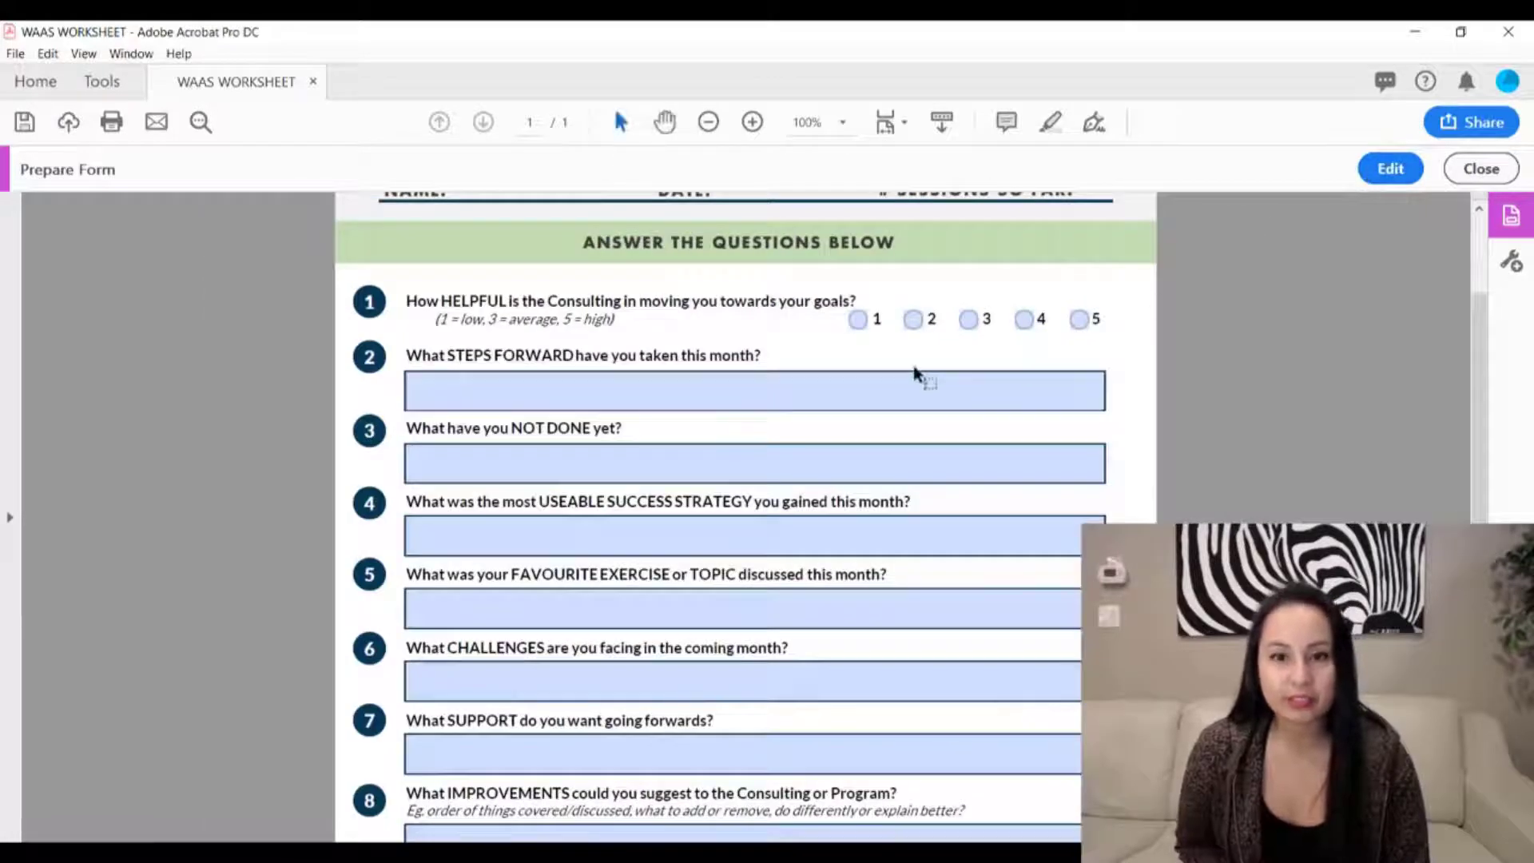
pyautogui.click(858, 321)
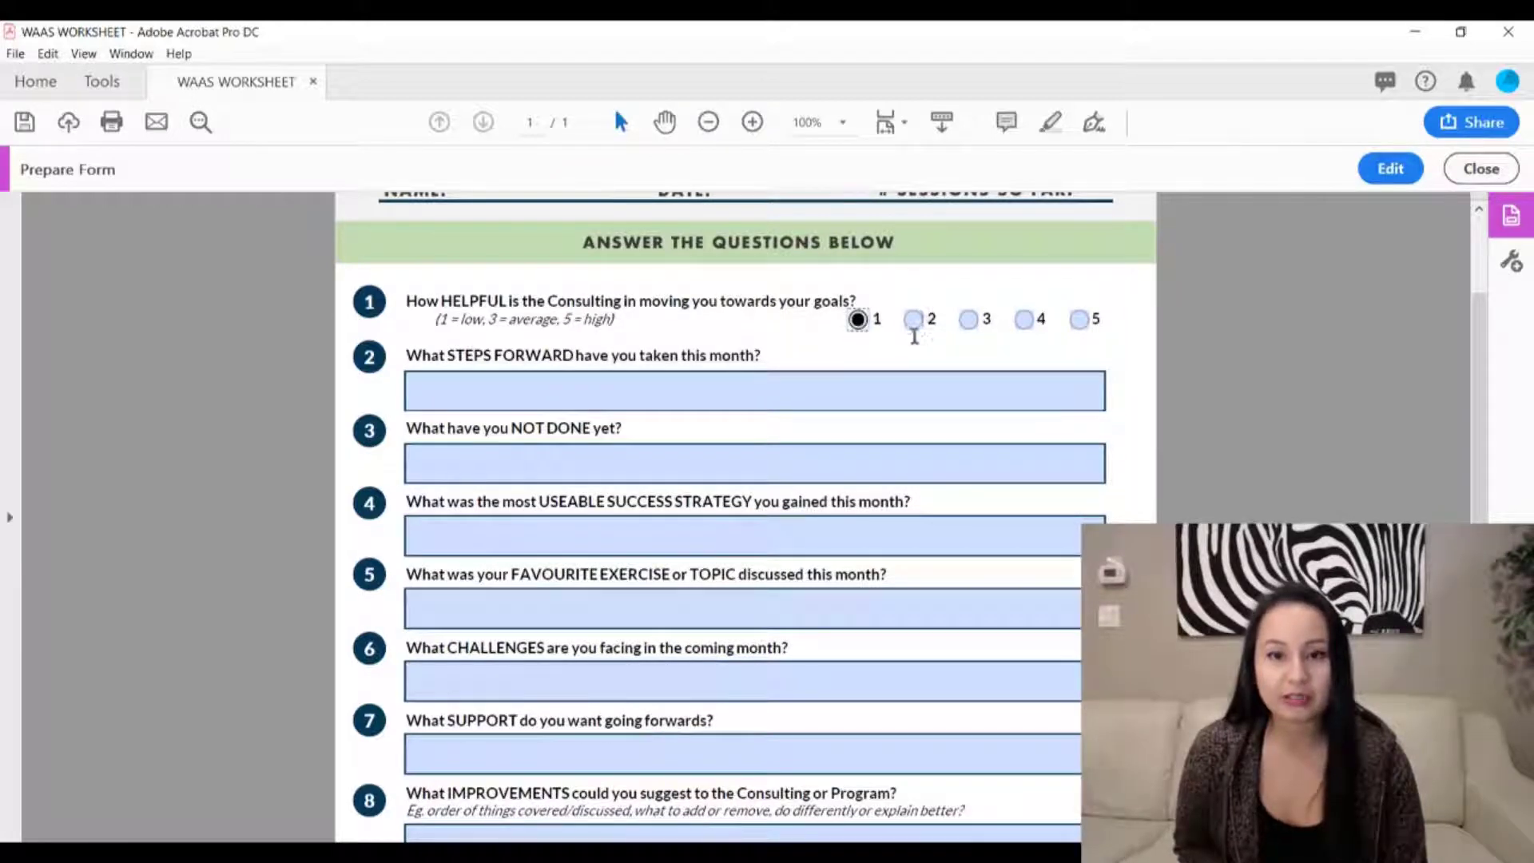
pyautogui.click(915, 324)
pyautogui.click(969, 322)
pyautogui.click(1024, 322)
pyautogui.click(1081, 322)
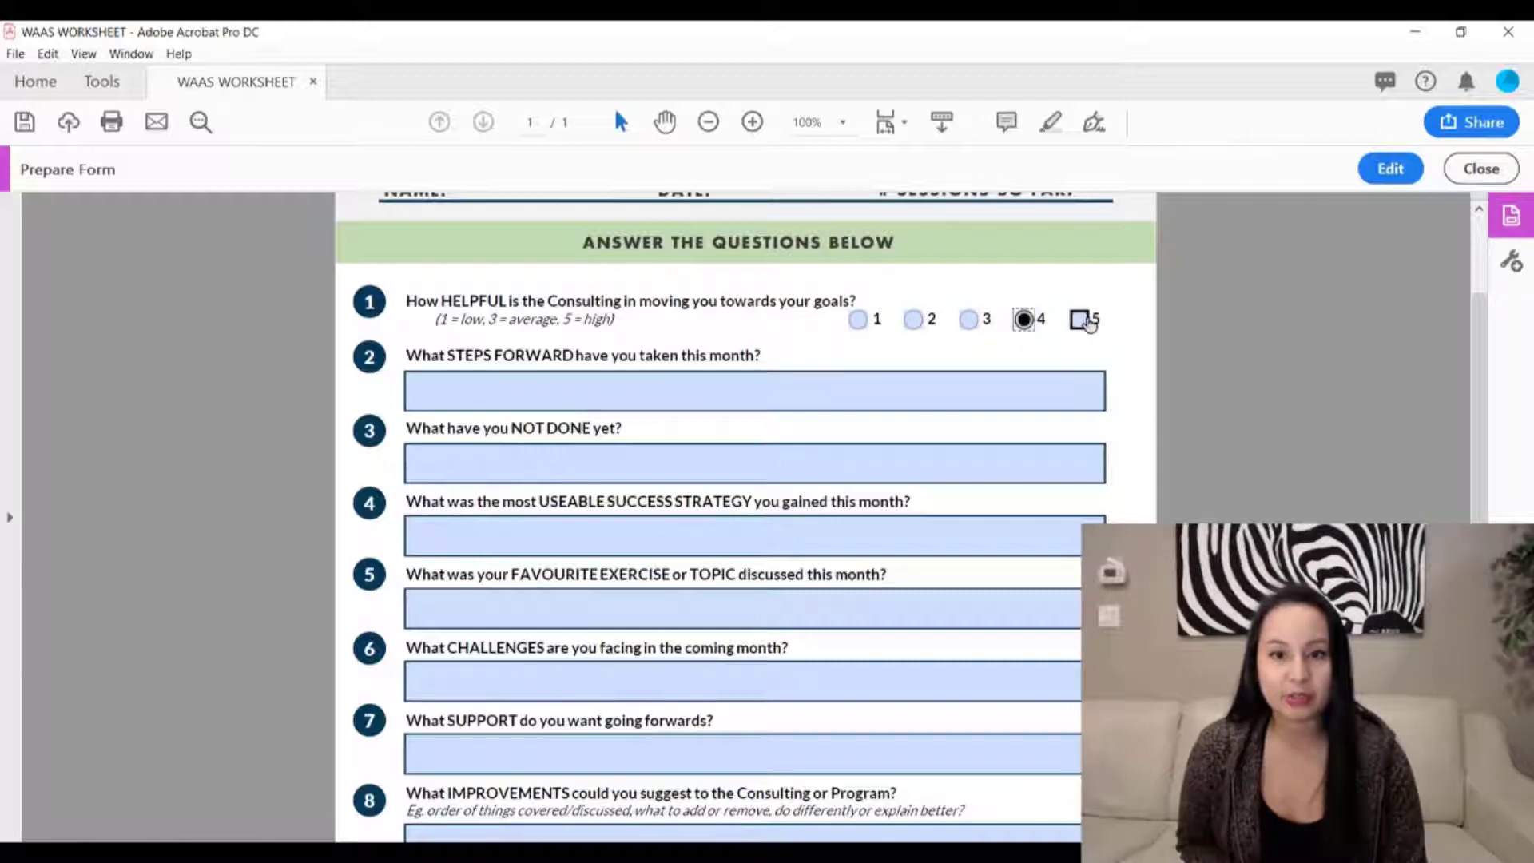
pyautogui.click(858, 320)
# - Test the STEPS FORWARD answer field with sample text, clear it, and return to editing the form
pyautogui.click(751, 390)
pyautogui.write('dgfggf')
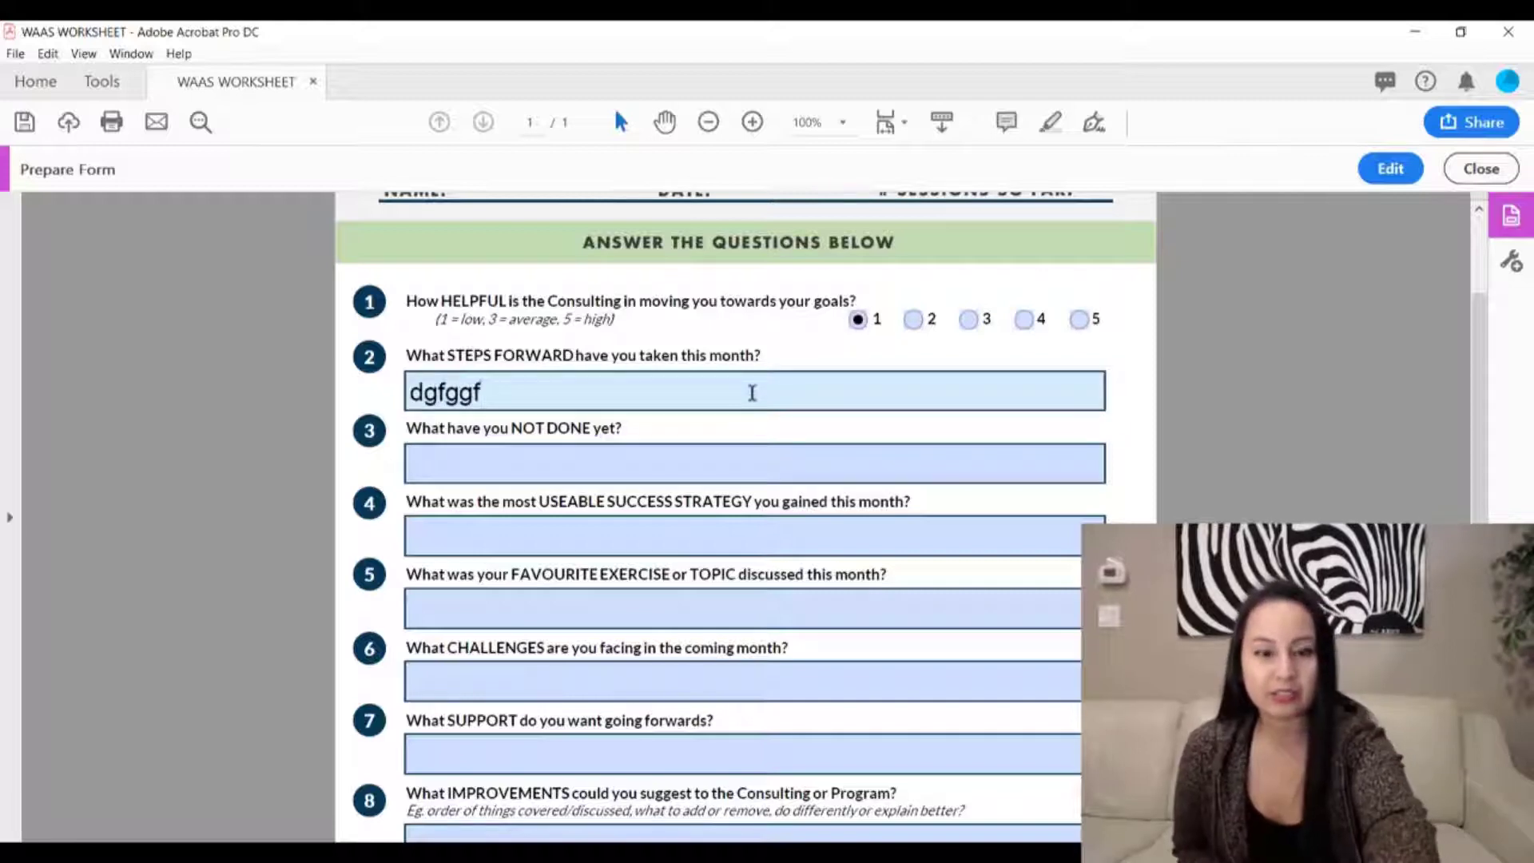
pyautogui.write('klklklkl')
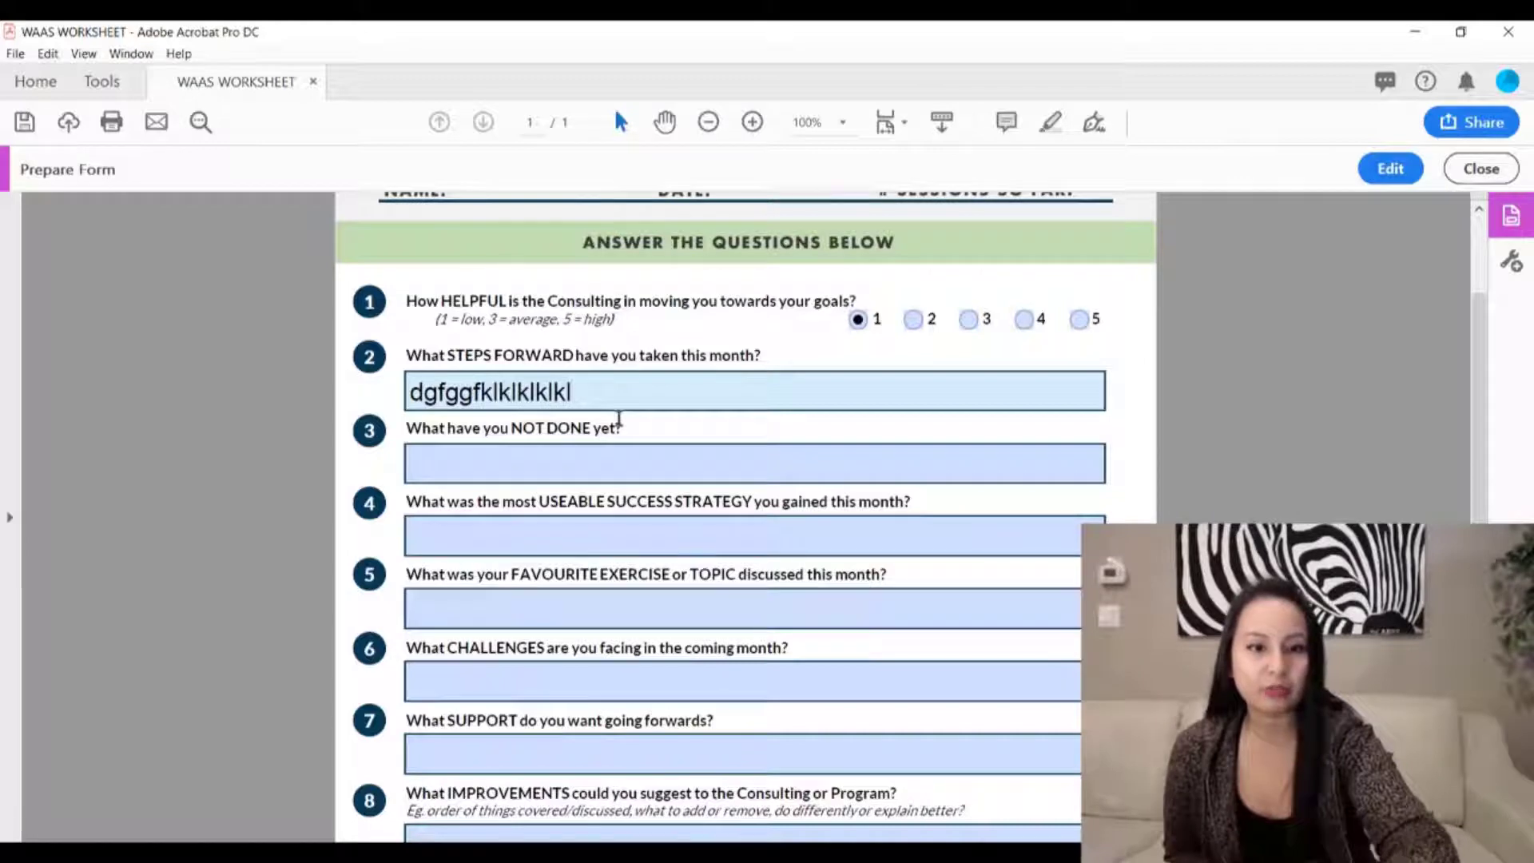
pyautogui.press('BackSpace')
pyautogui.press('BackSpace')
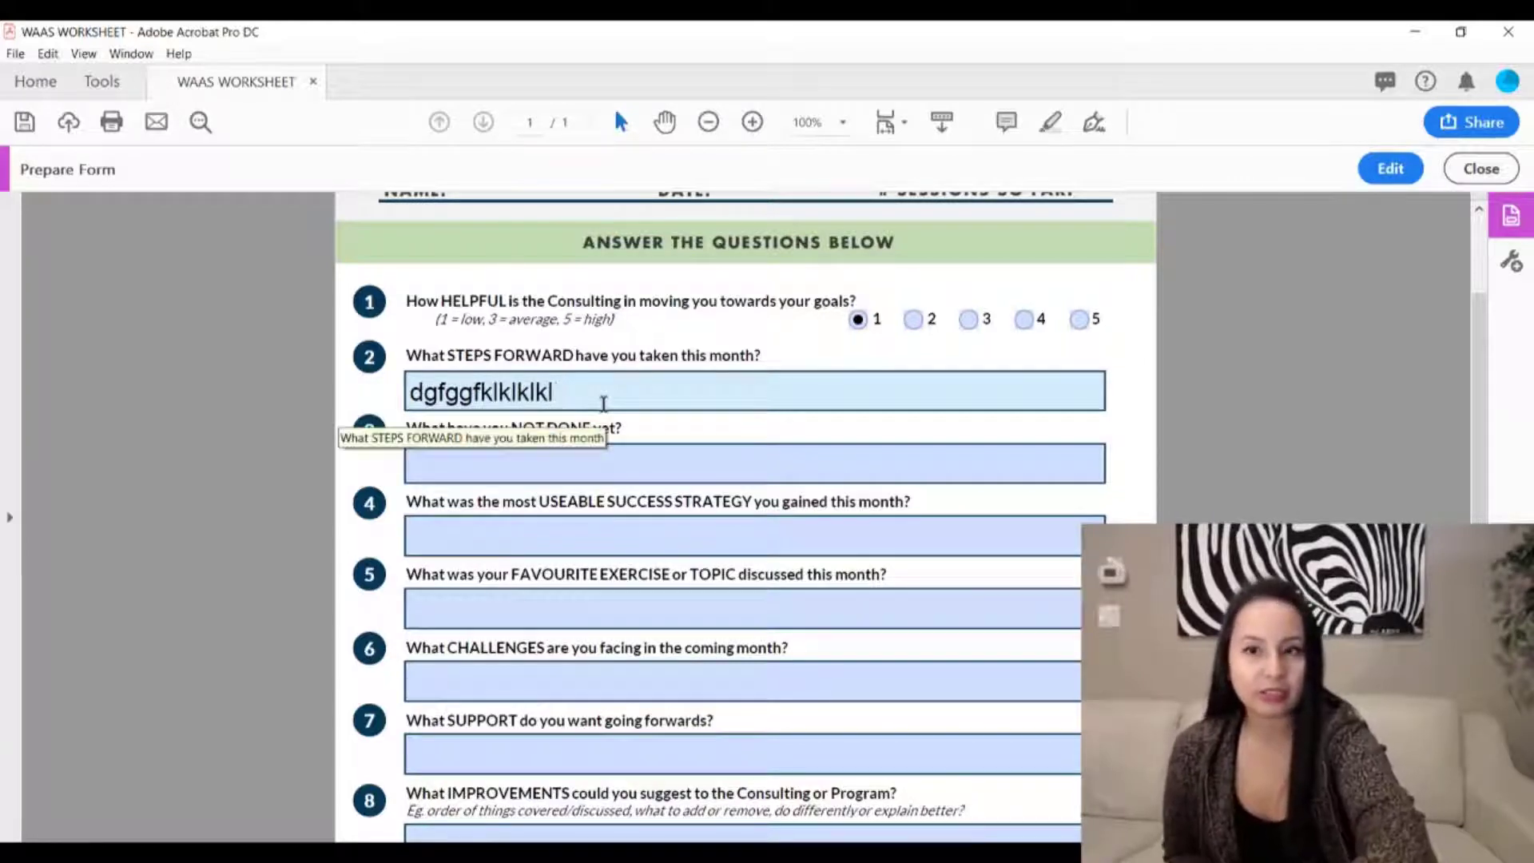
pyautogui.press('BackSpace')
pyautogui.press('BackSpace')
pyautogui.press('BackSpace')
pyautogui.press('BackSpace')
pyautogui.press('BackSpace')
pyautogui.press('BackSpace')
pyautogui.press('BackSpace')
pyautogui.press('BackSpace')
pyautogui.press('BackSpace')
pyautogui.press('BackSpace')
pyautogui.press('BackSpace')
pyautogui.press('BackSpace')
pyautogui.click(1391, 168)
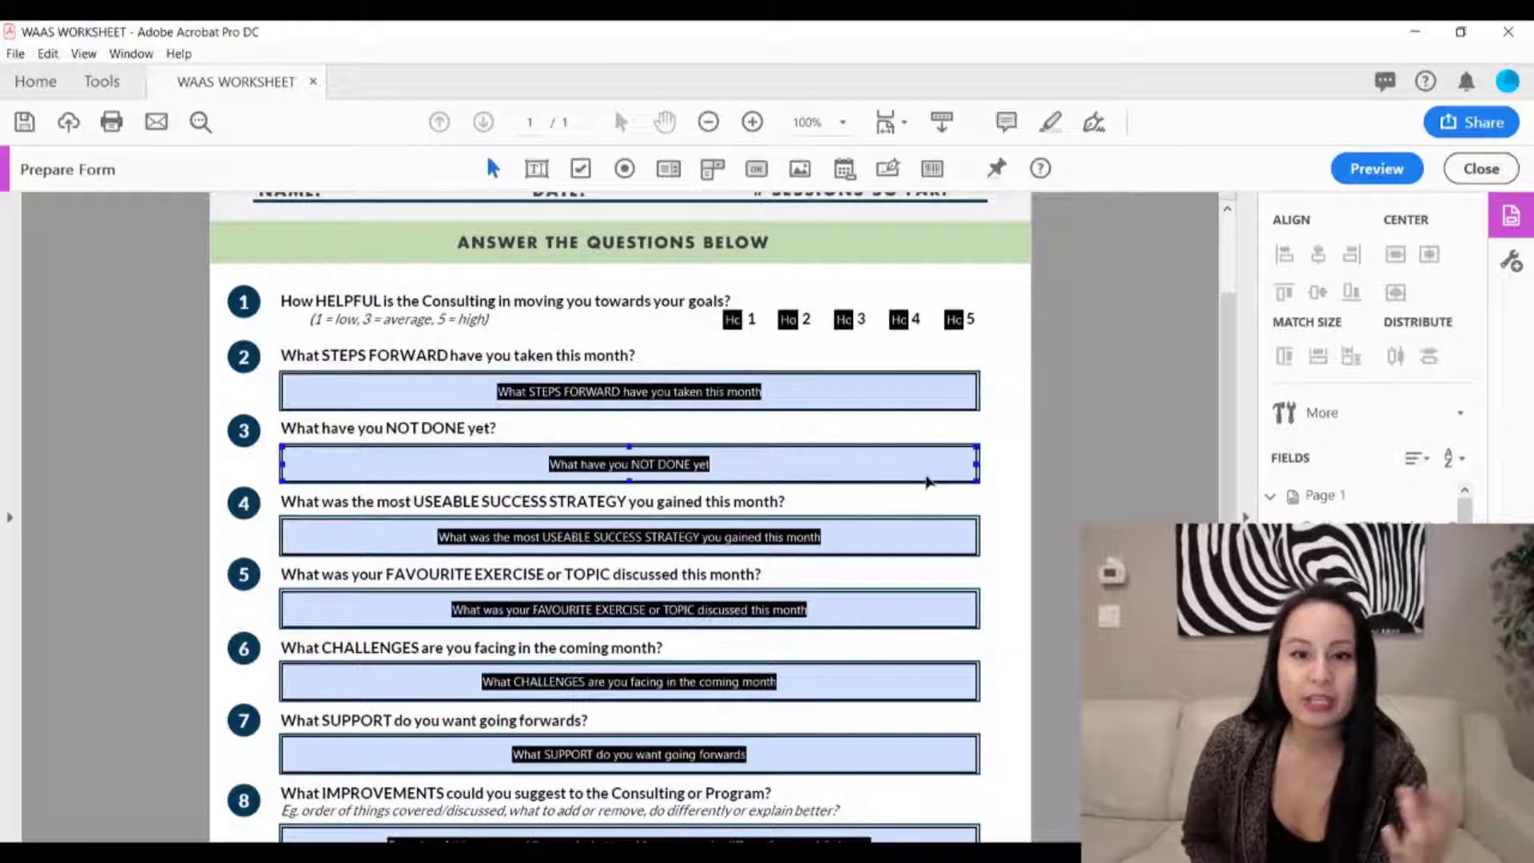
pyautogui.click(460, 224)
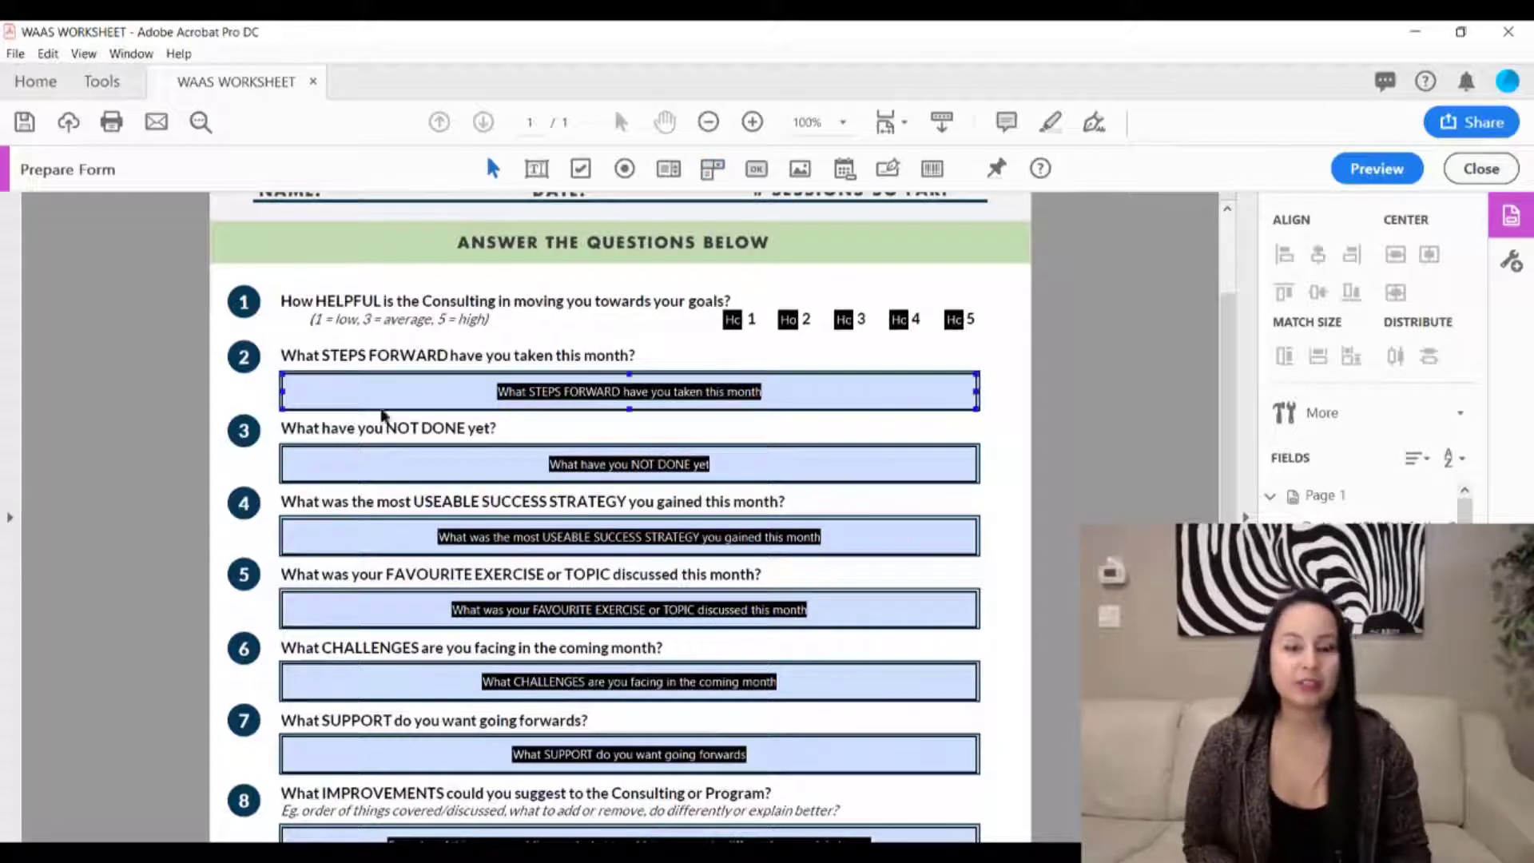
pyautogui.click(480, 407)
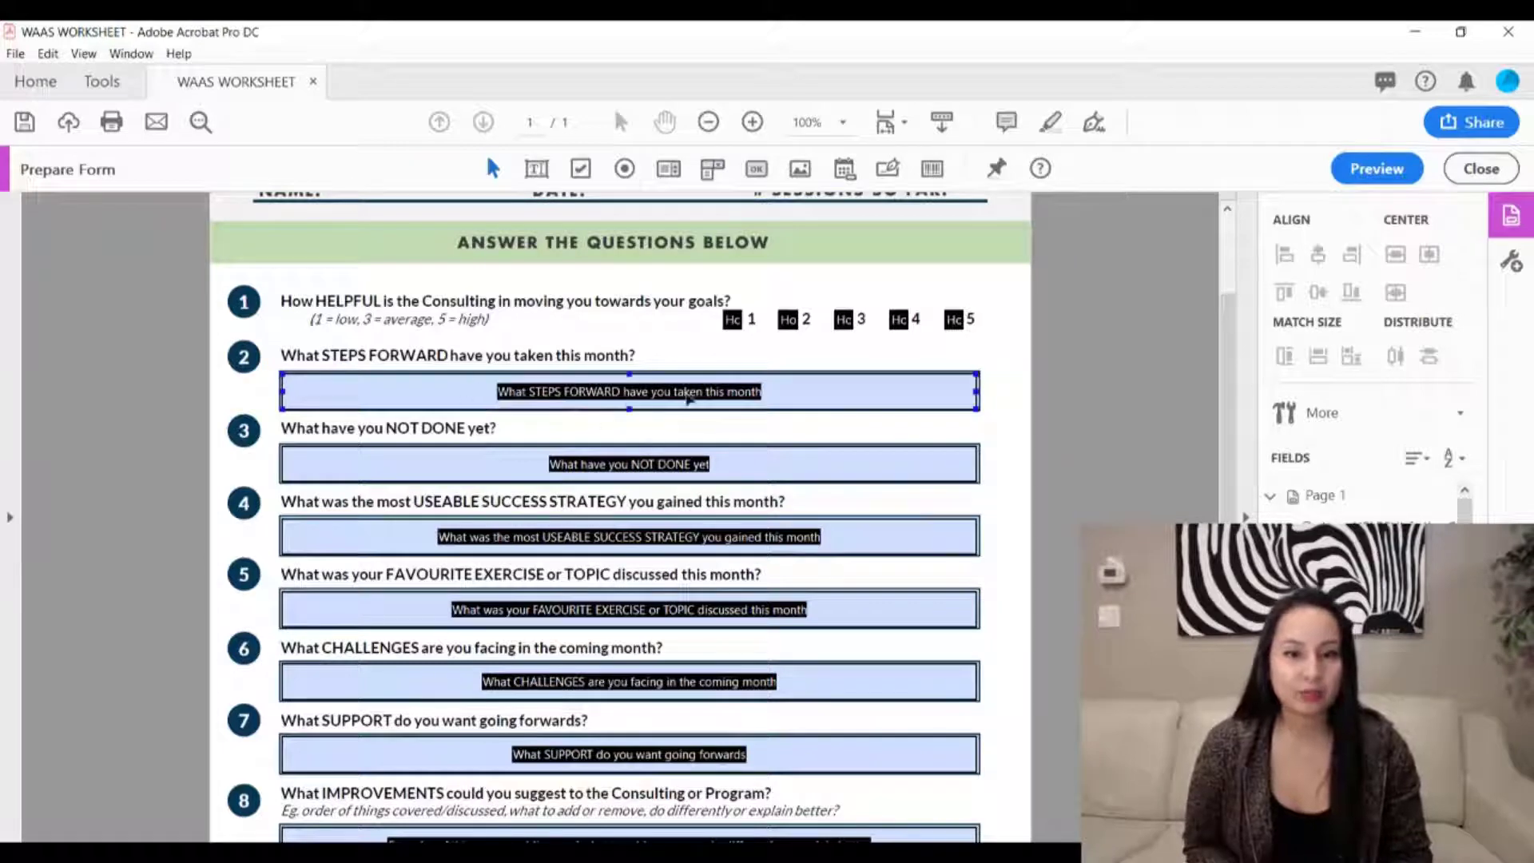
# - Add a text field on the header line, filling the space between the NAME and DATE labels
pyautogui.scroll(3, 565, 352)
pyautogui.scroll(1, 565, 352)
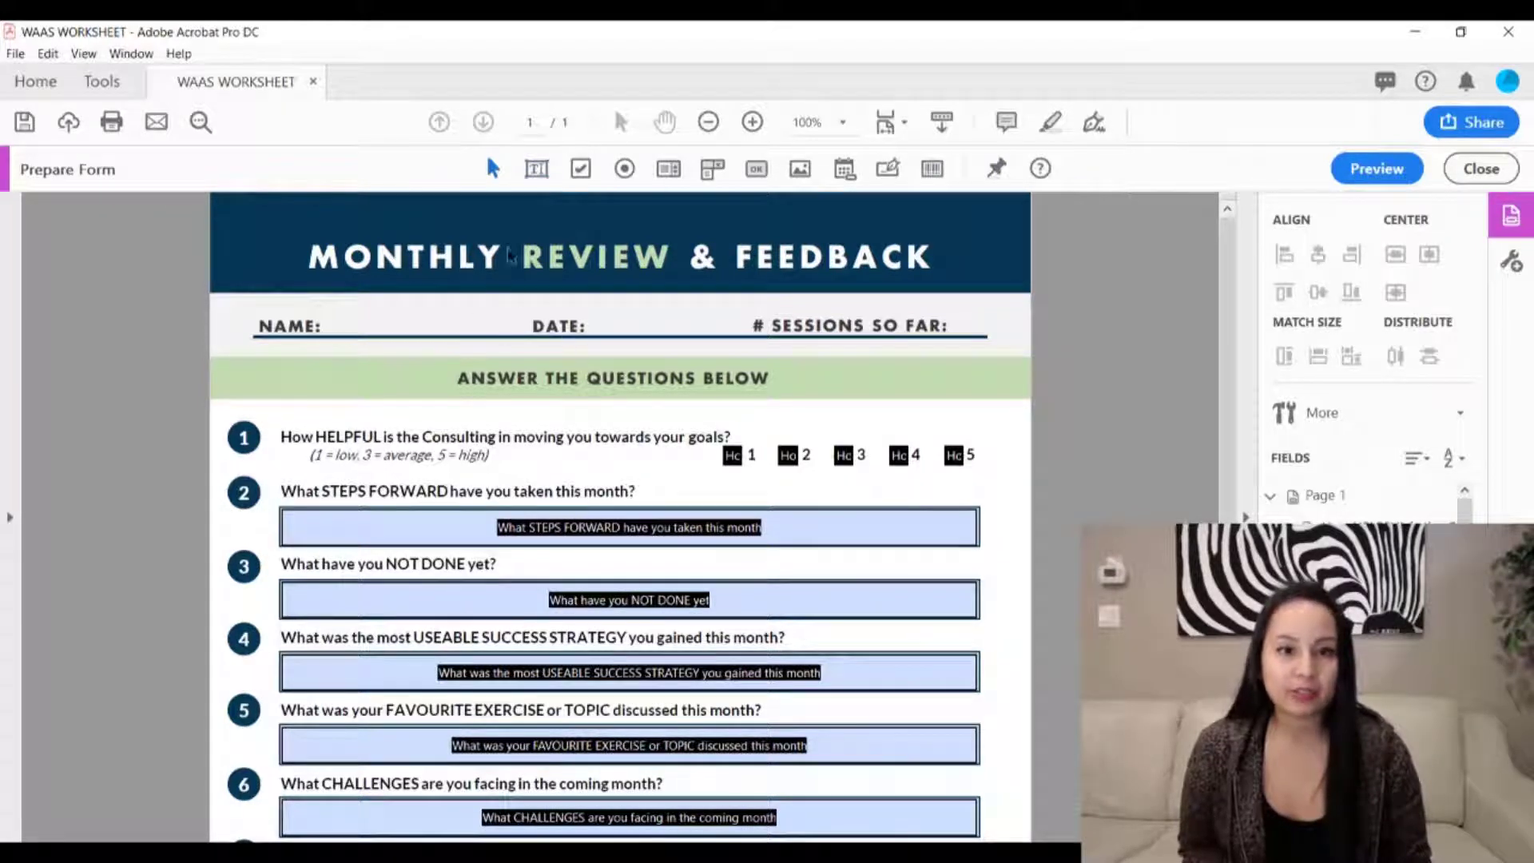
pyautogui.click(536, 169)
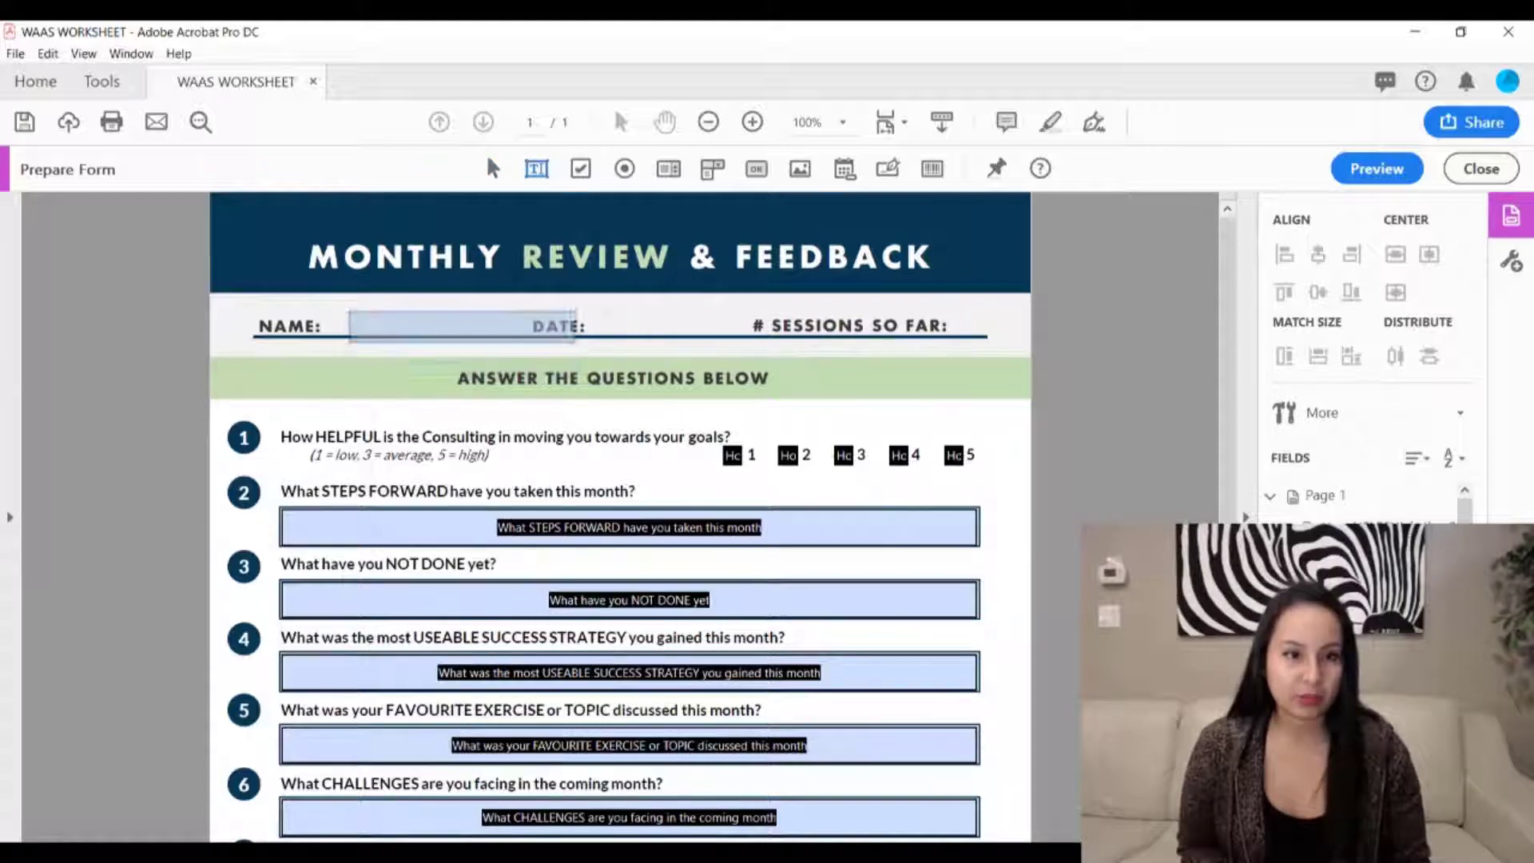
pyautogui.moveTo(324, 307); pyautogui.dragTo(522, 335)
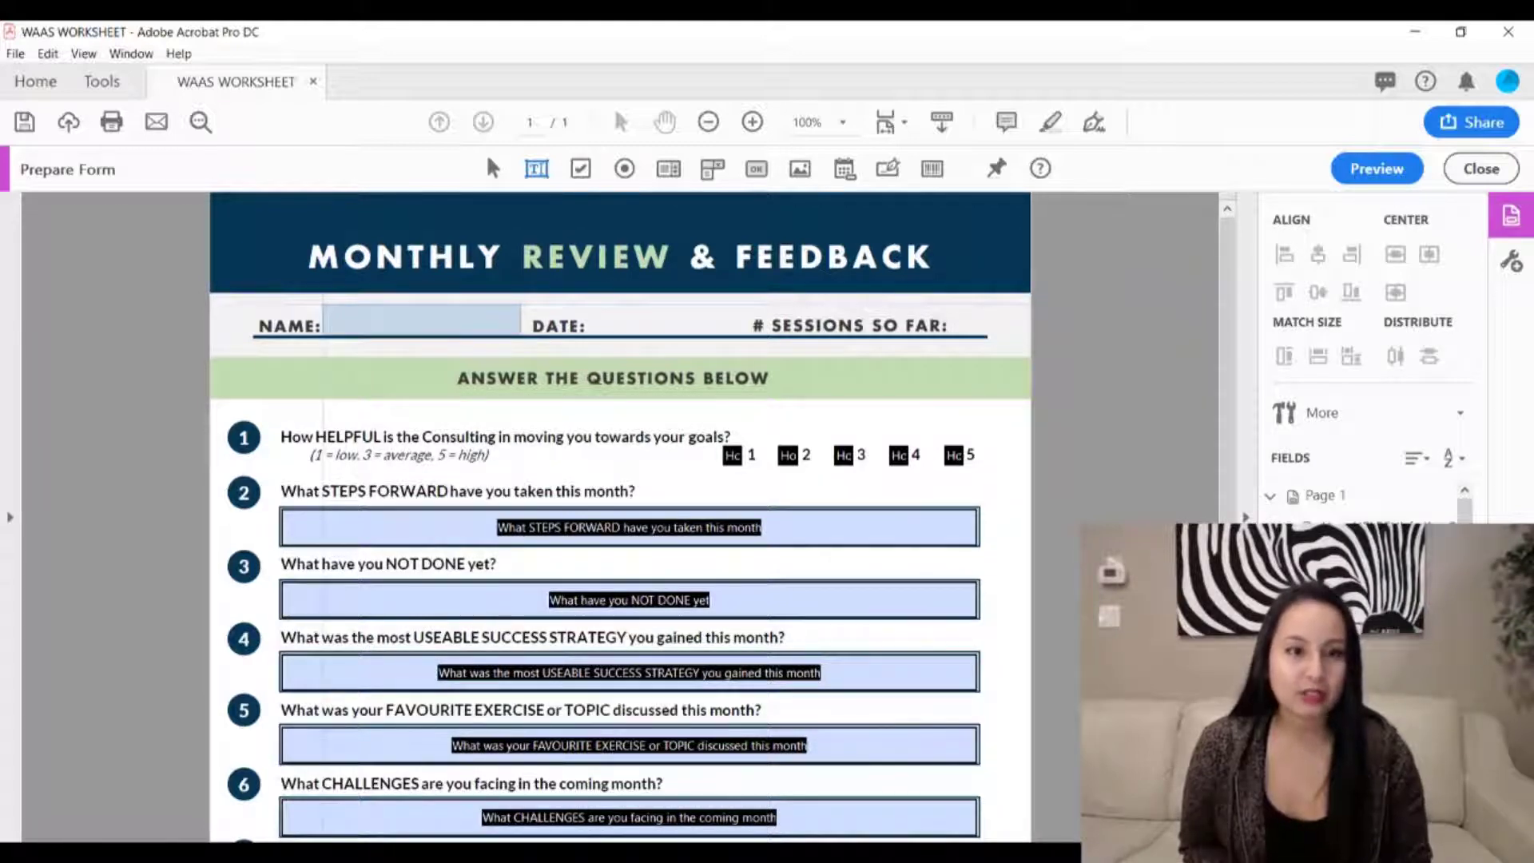
pyautogui.moveTo(521, 335); pyautogui.dragTo(521, 335)
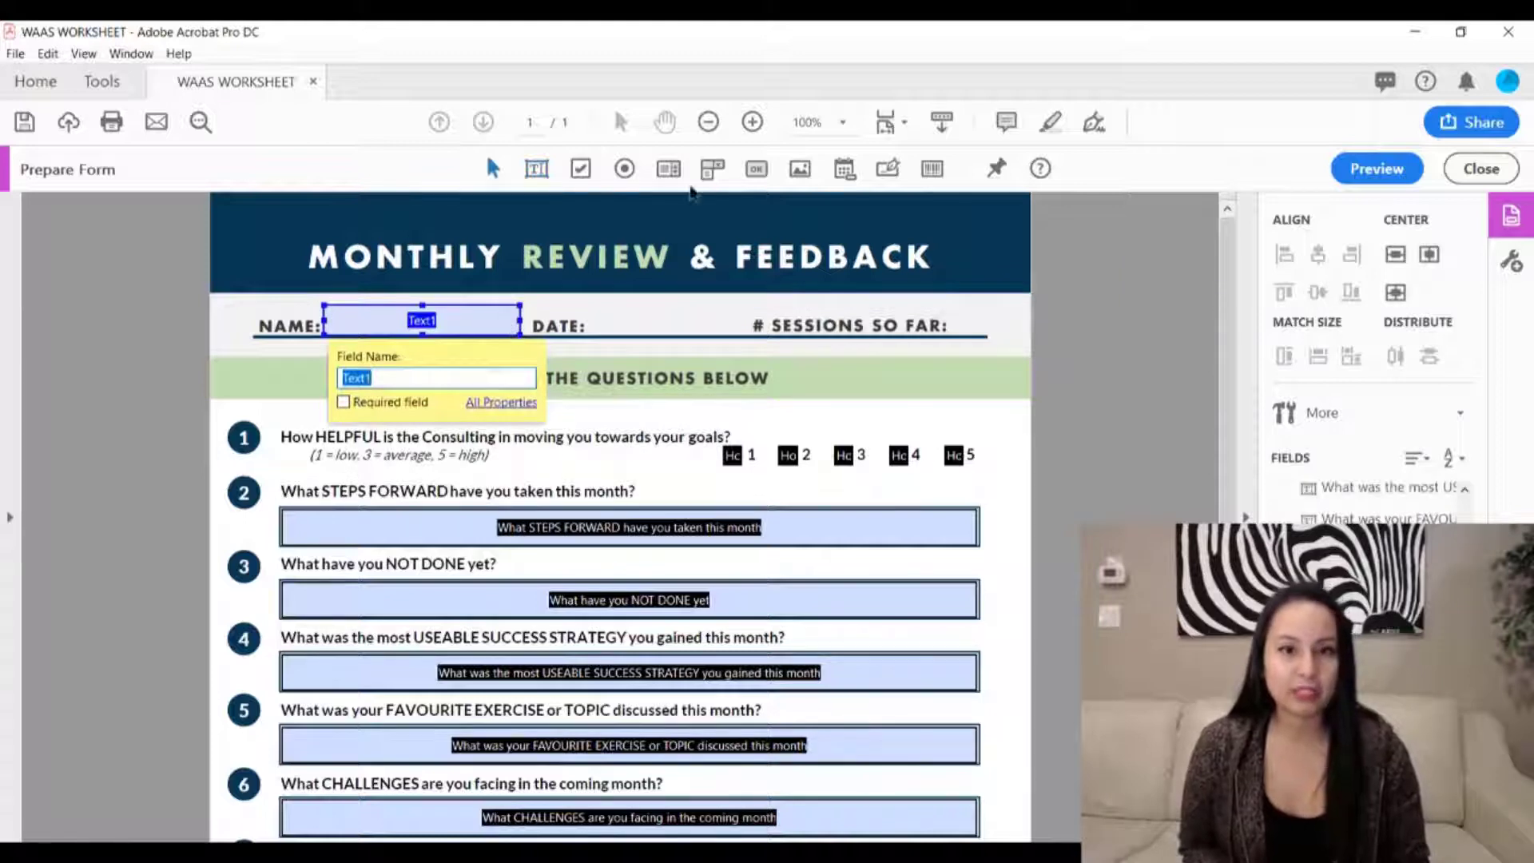
# - Set the field name of the new header text field to "Name"
pyautogui.click(752, 122)
pyautogui.click(752, 122)
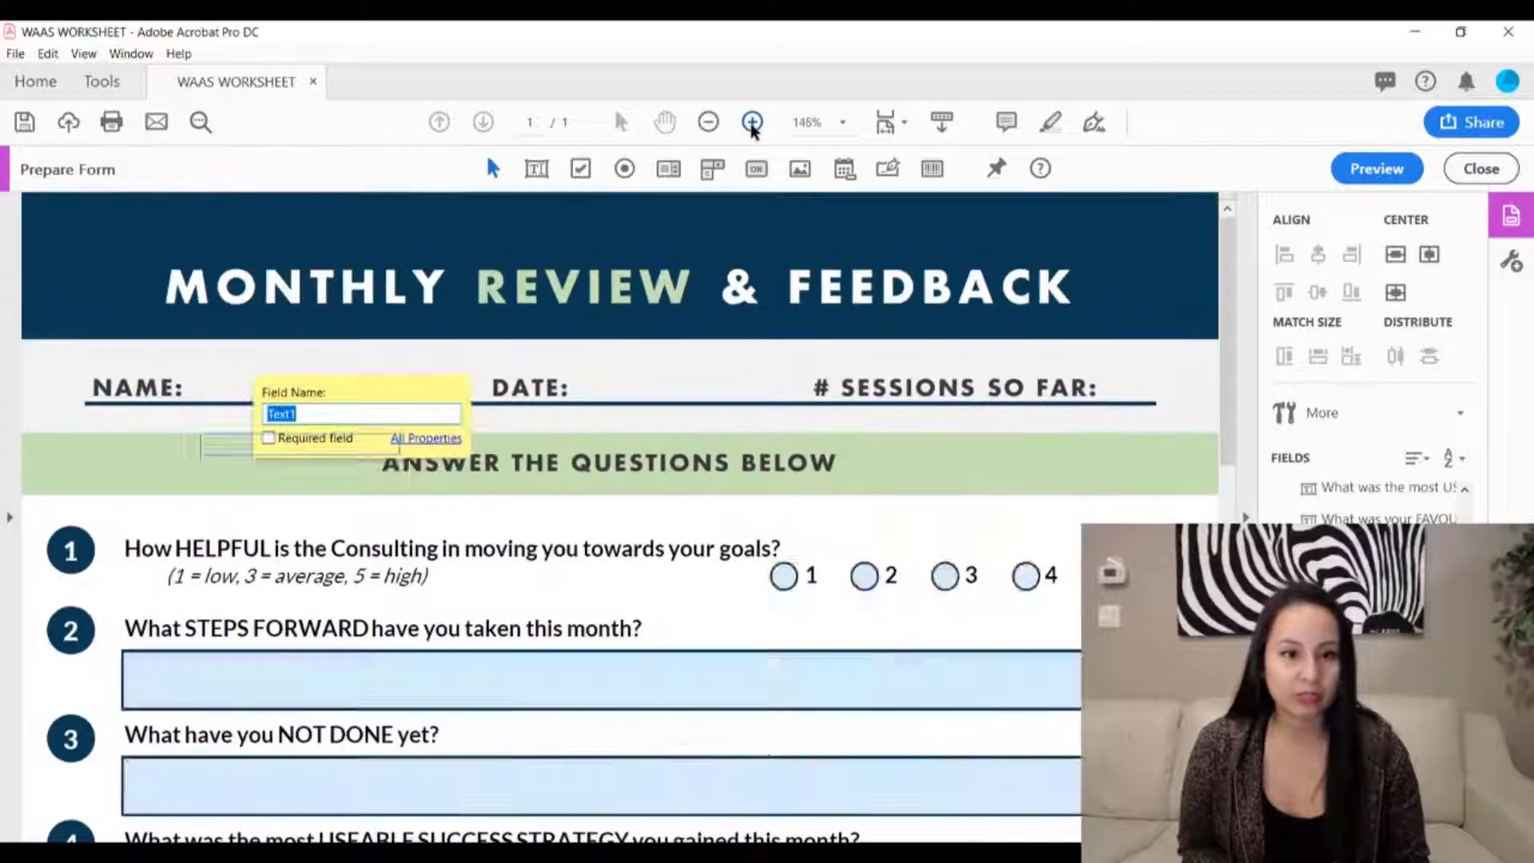
pyautogui.click(752, 122)
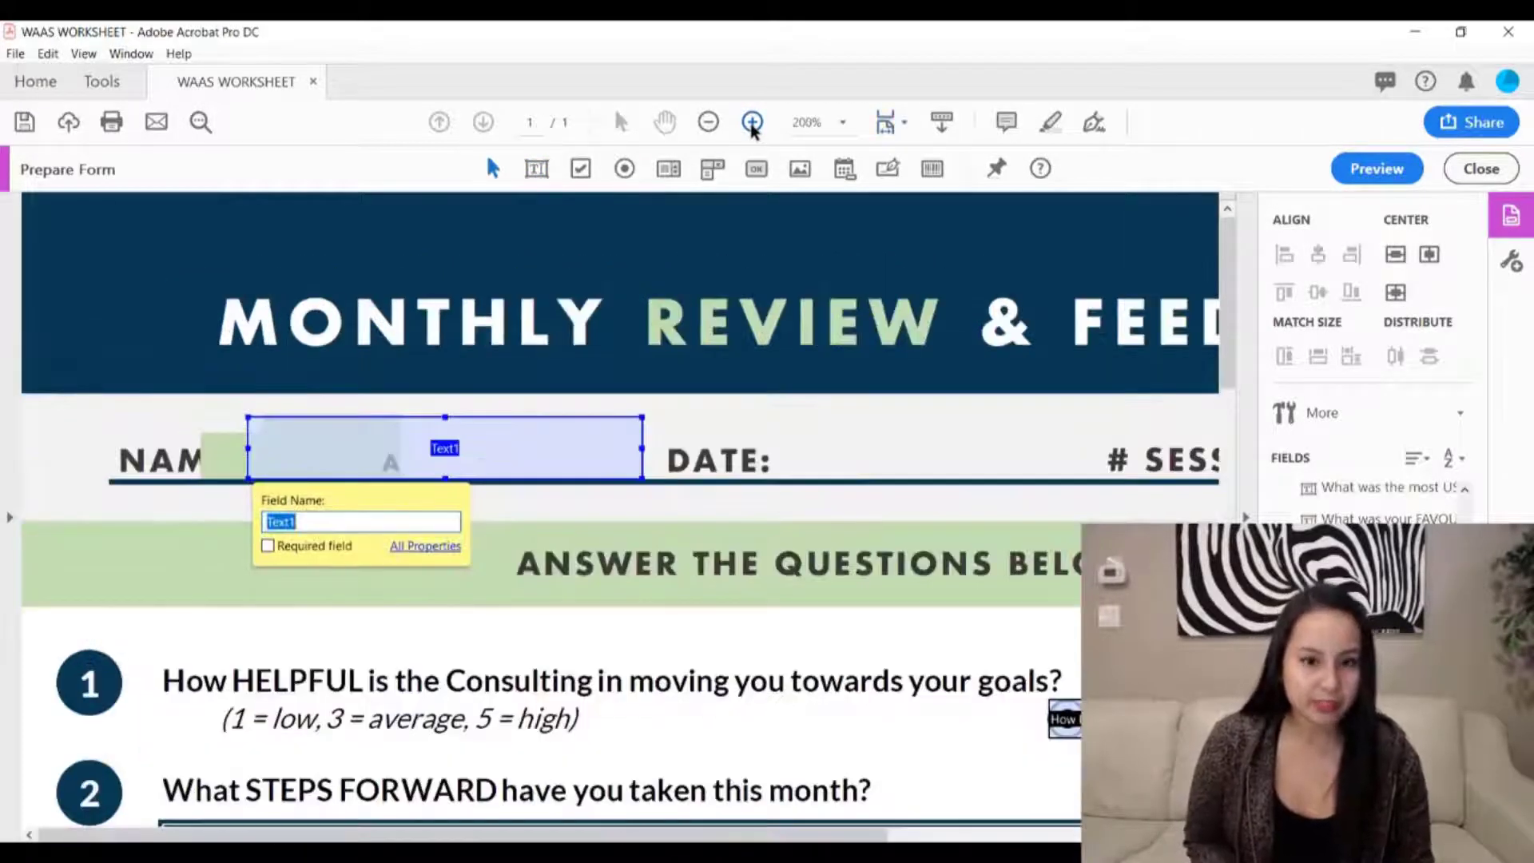
pyautogui.click(753, 123)
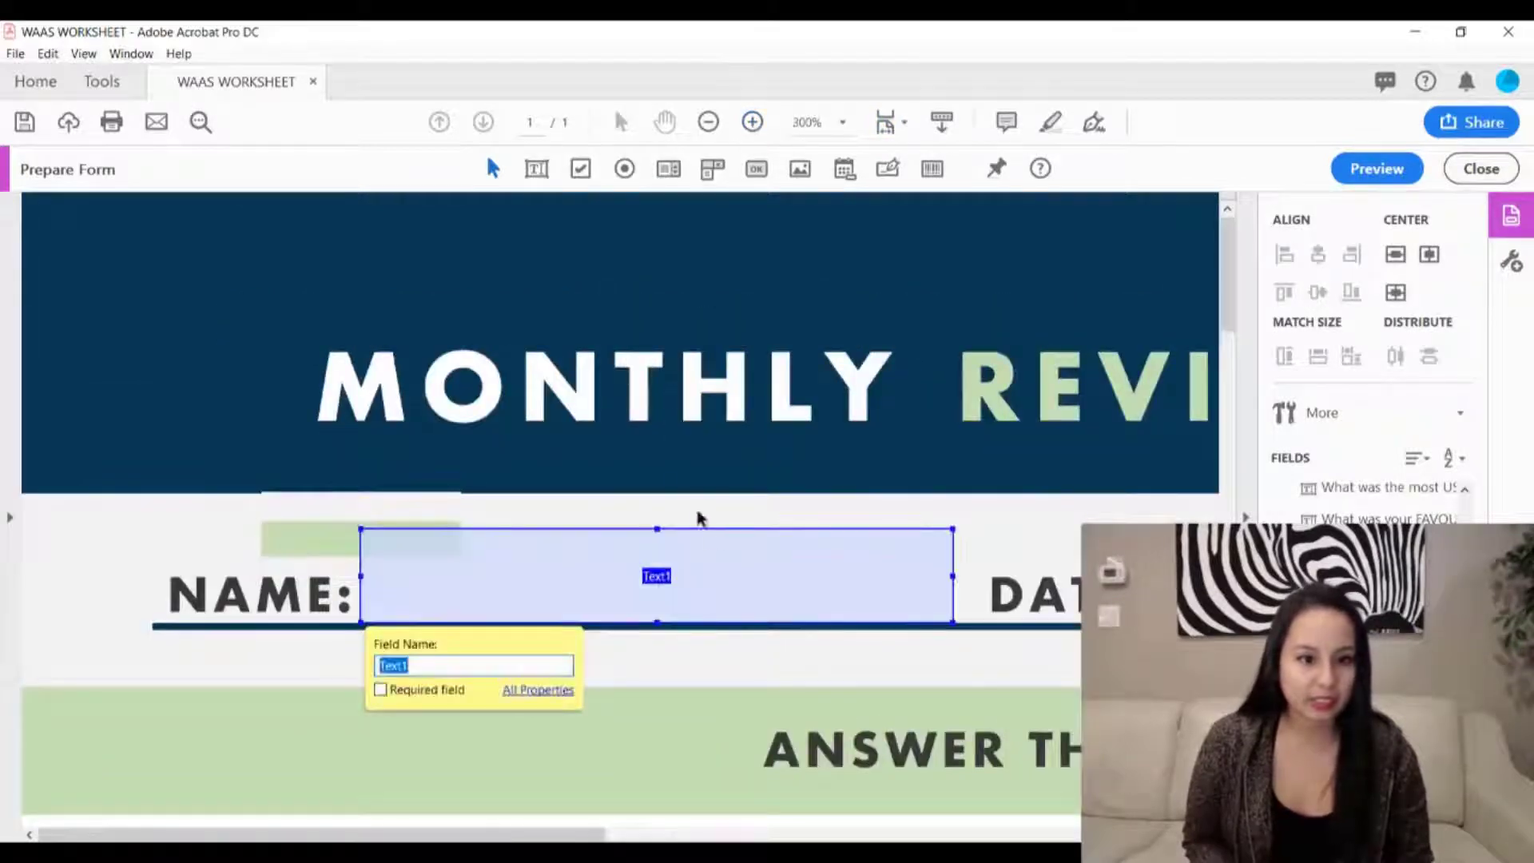
pyautogui.click(708, 122)
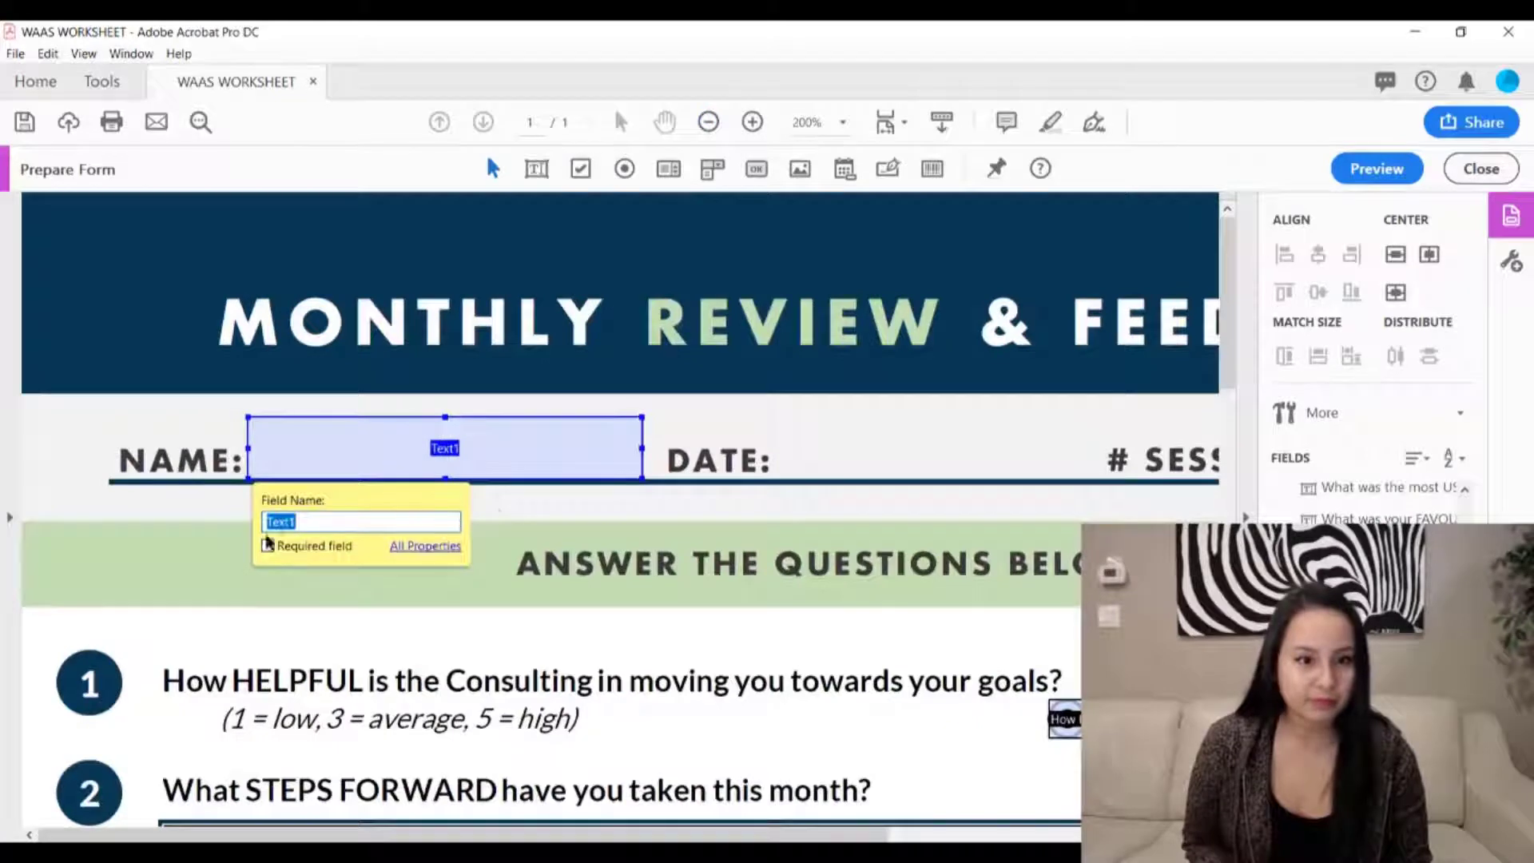
pyautogui.write('Name')
pyautogui.click(515, 520)
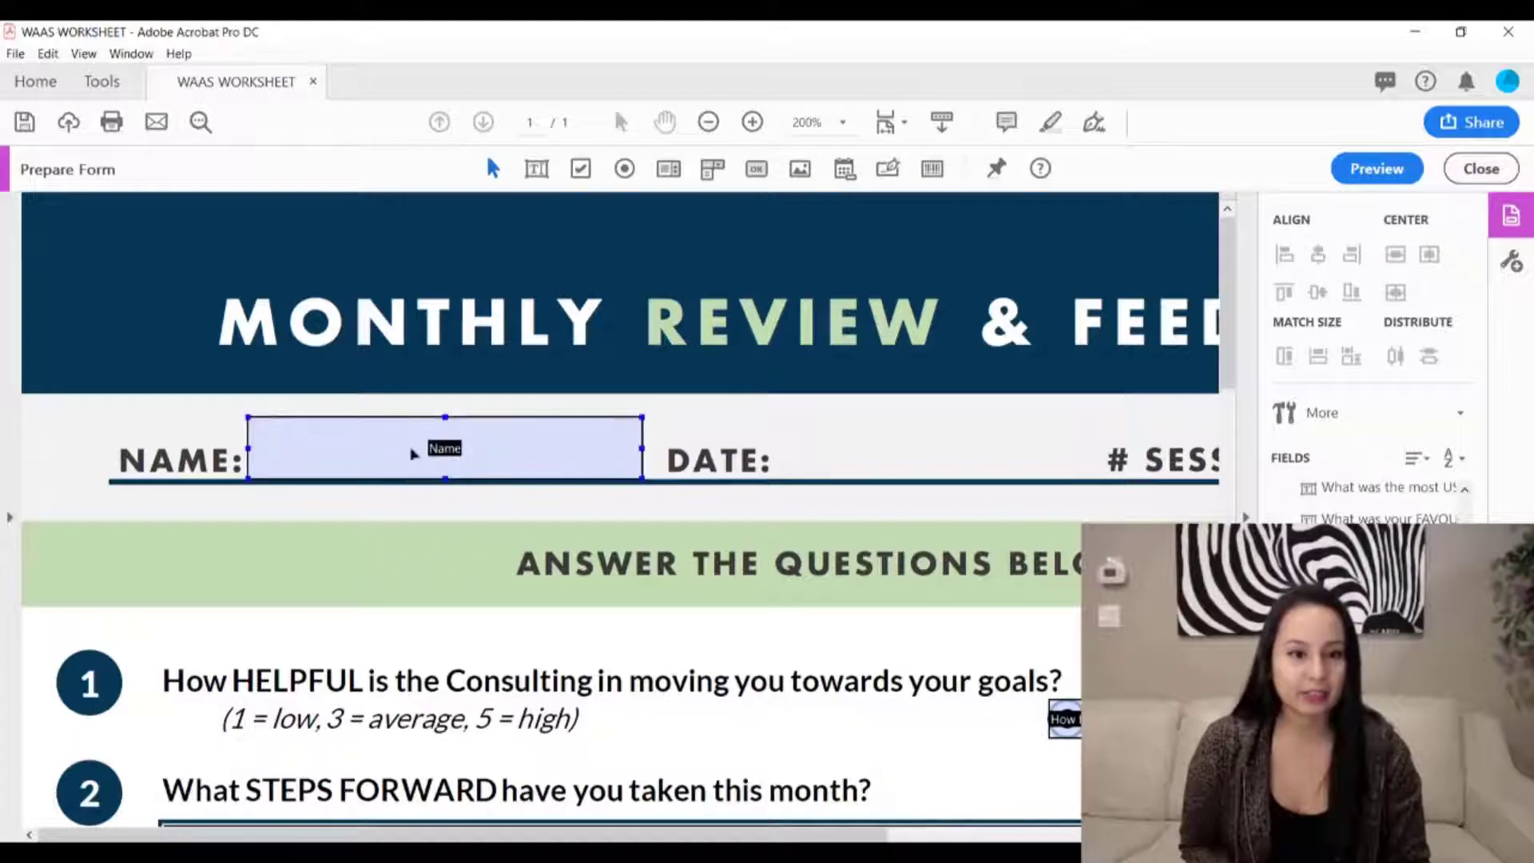
# - Review the font size and the available fonts in the Name field's appearance properties, and close the properties
pyautogui.rightClick(354, 458)
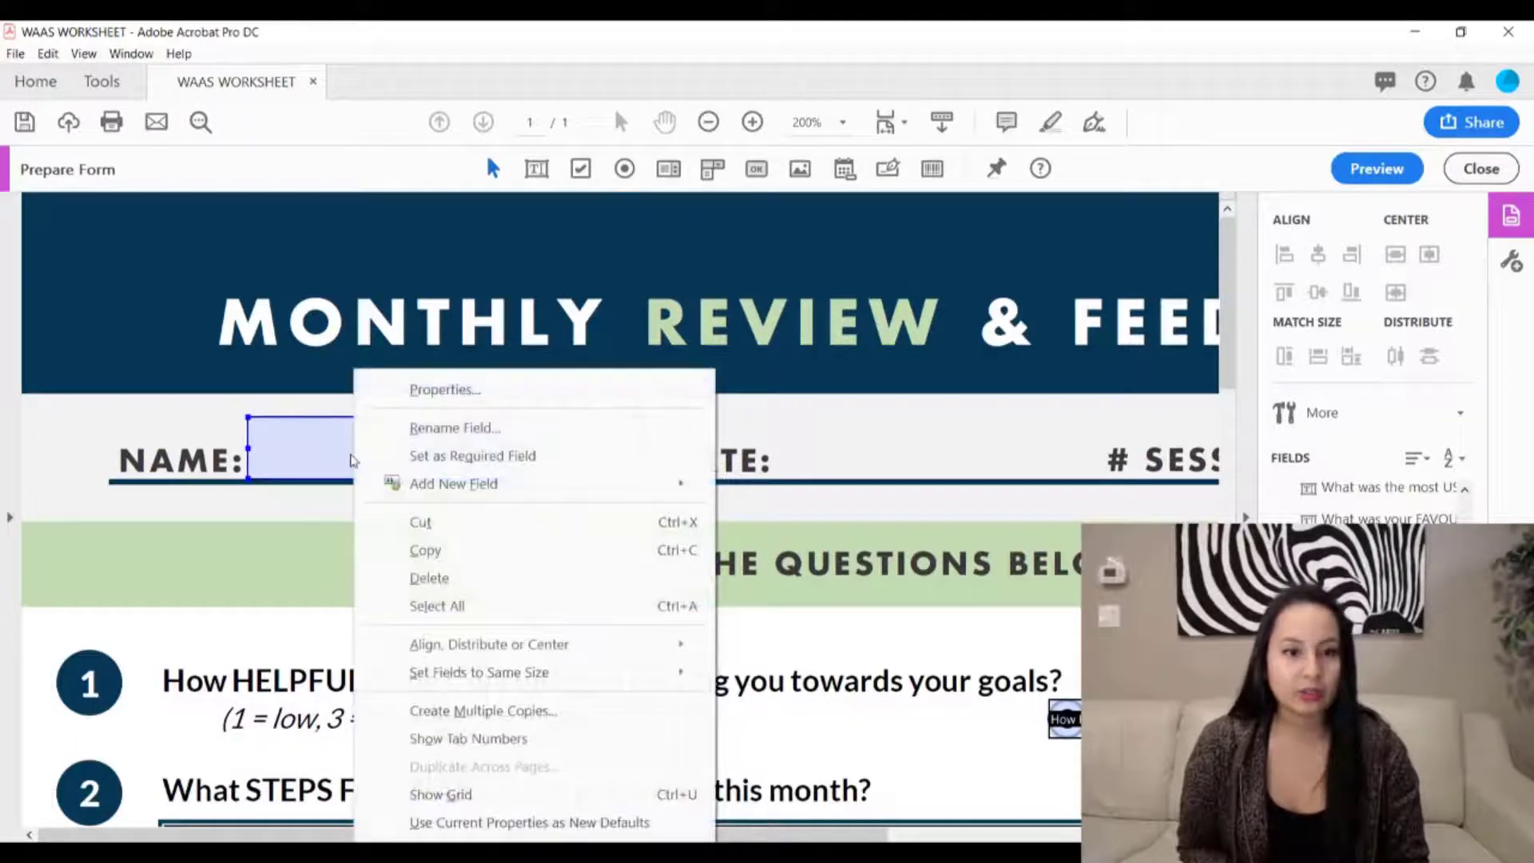
pyautogui.press('Escape')
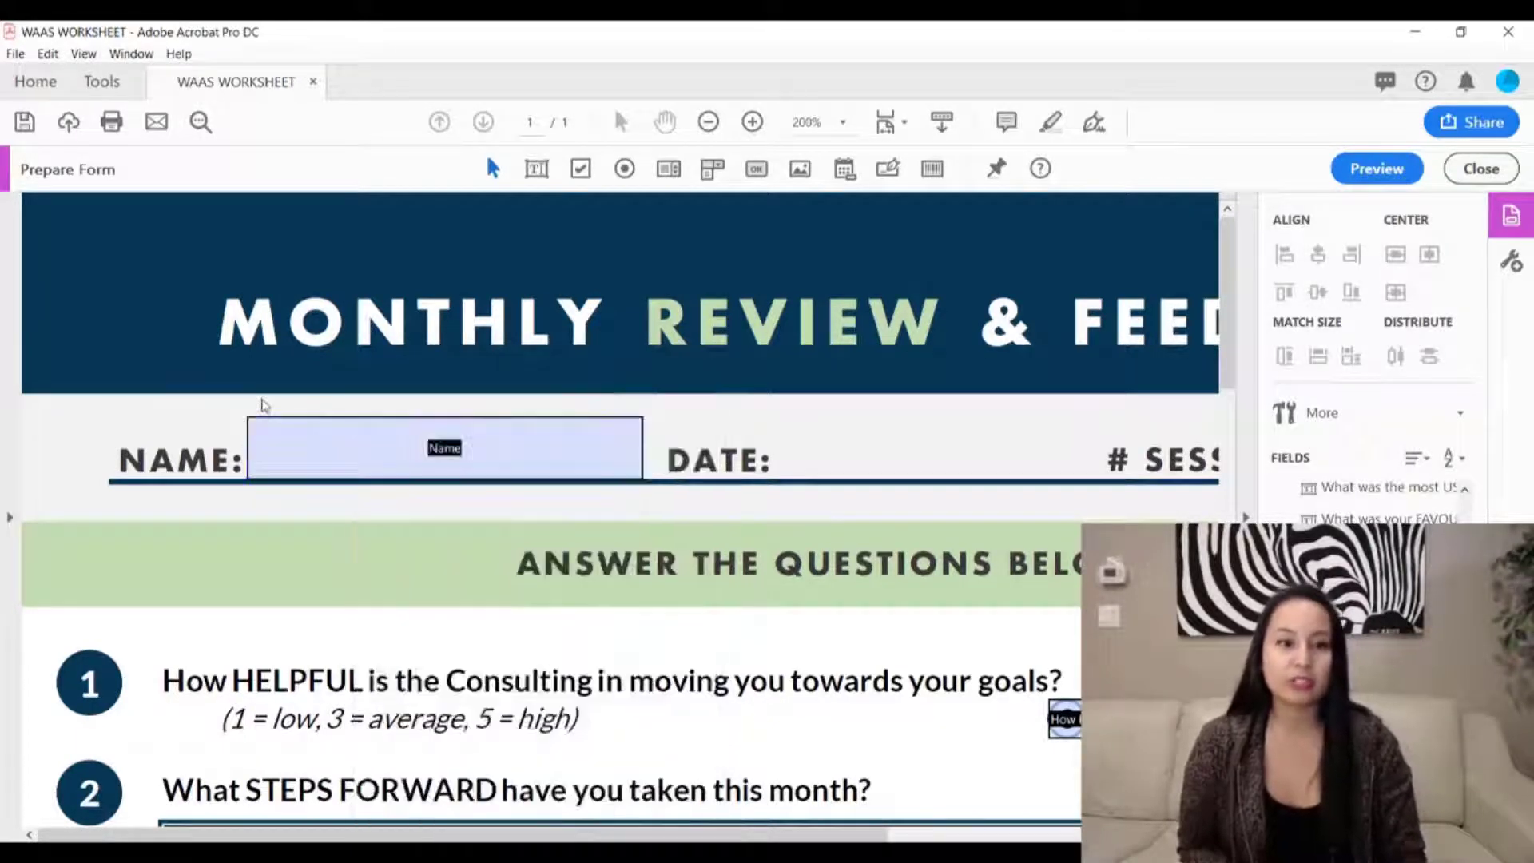
pyautogui.rightClick(282, 454)
pyautogui.click(352, 392)
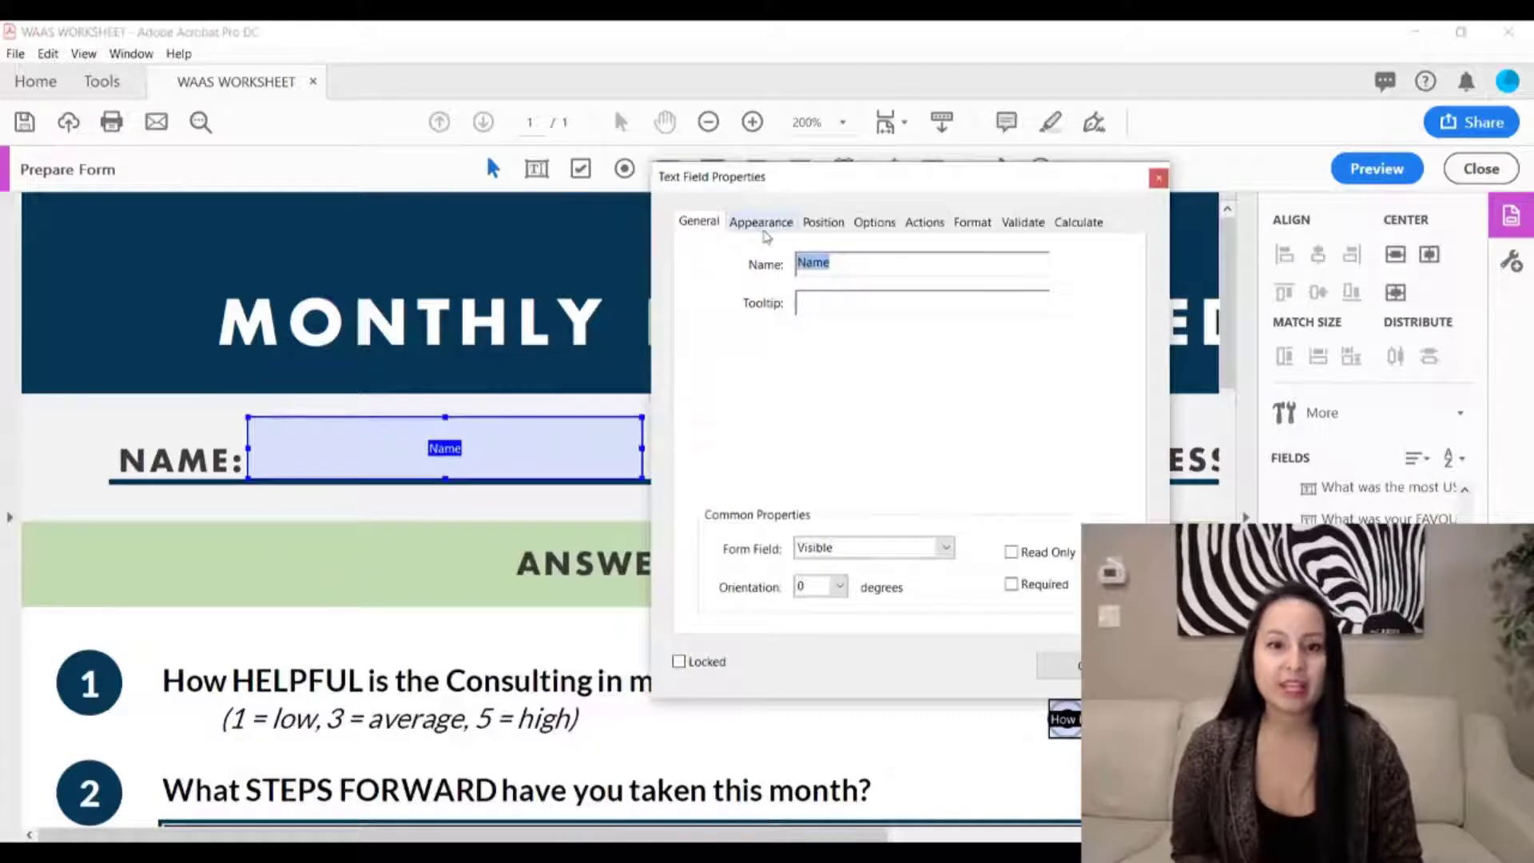
pyautogui.click(766, 232)
pyautogui.click(845, 414)
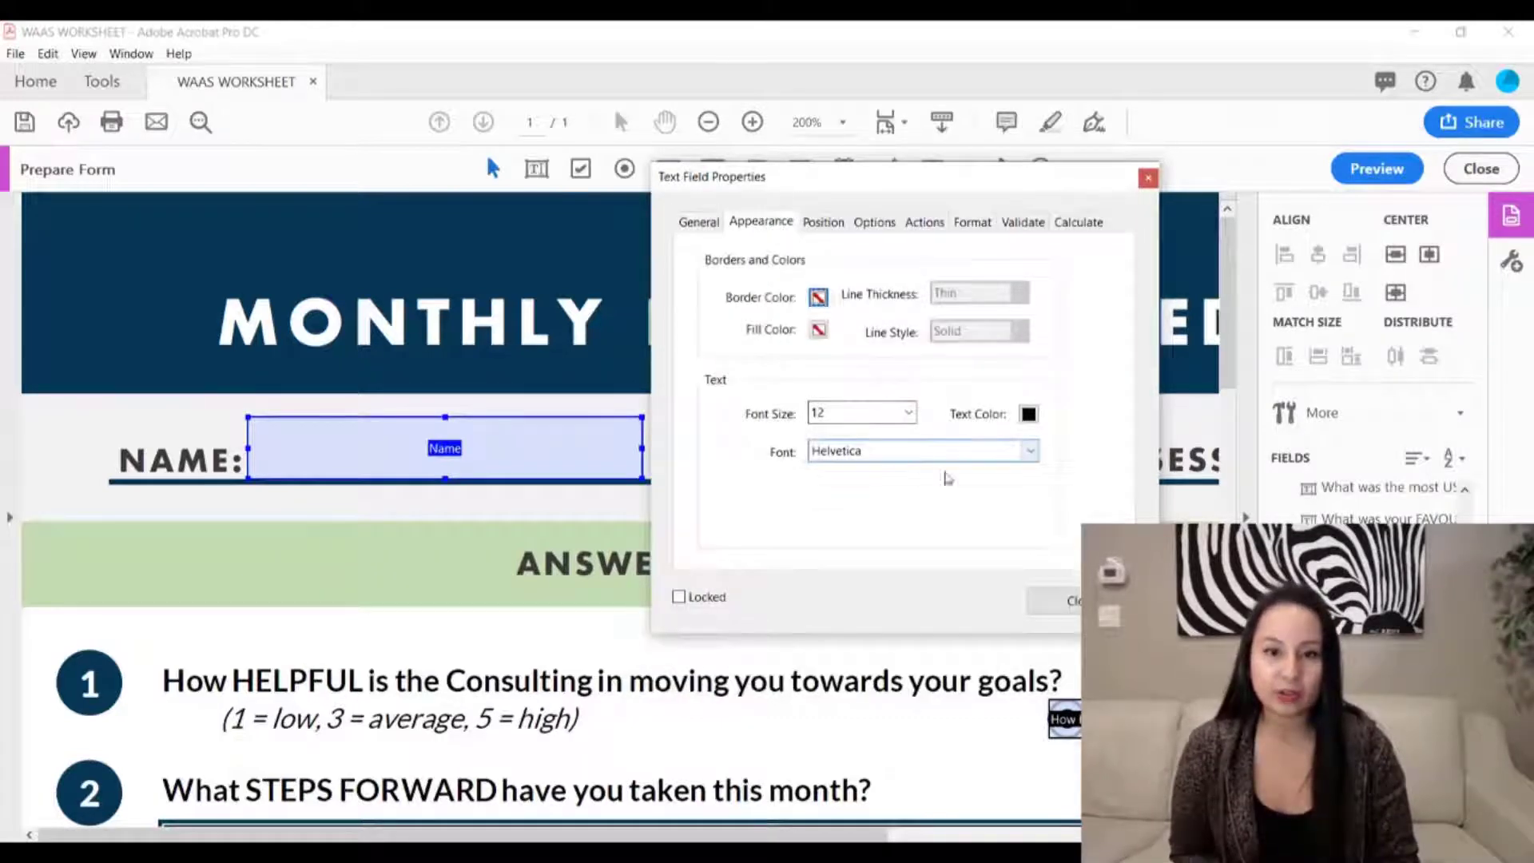
pyautogui.click(1031, 453)
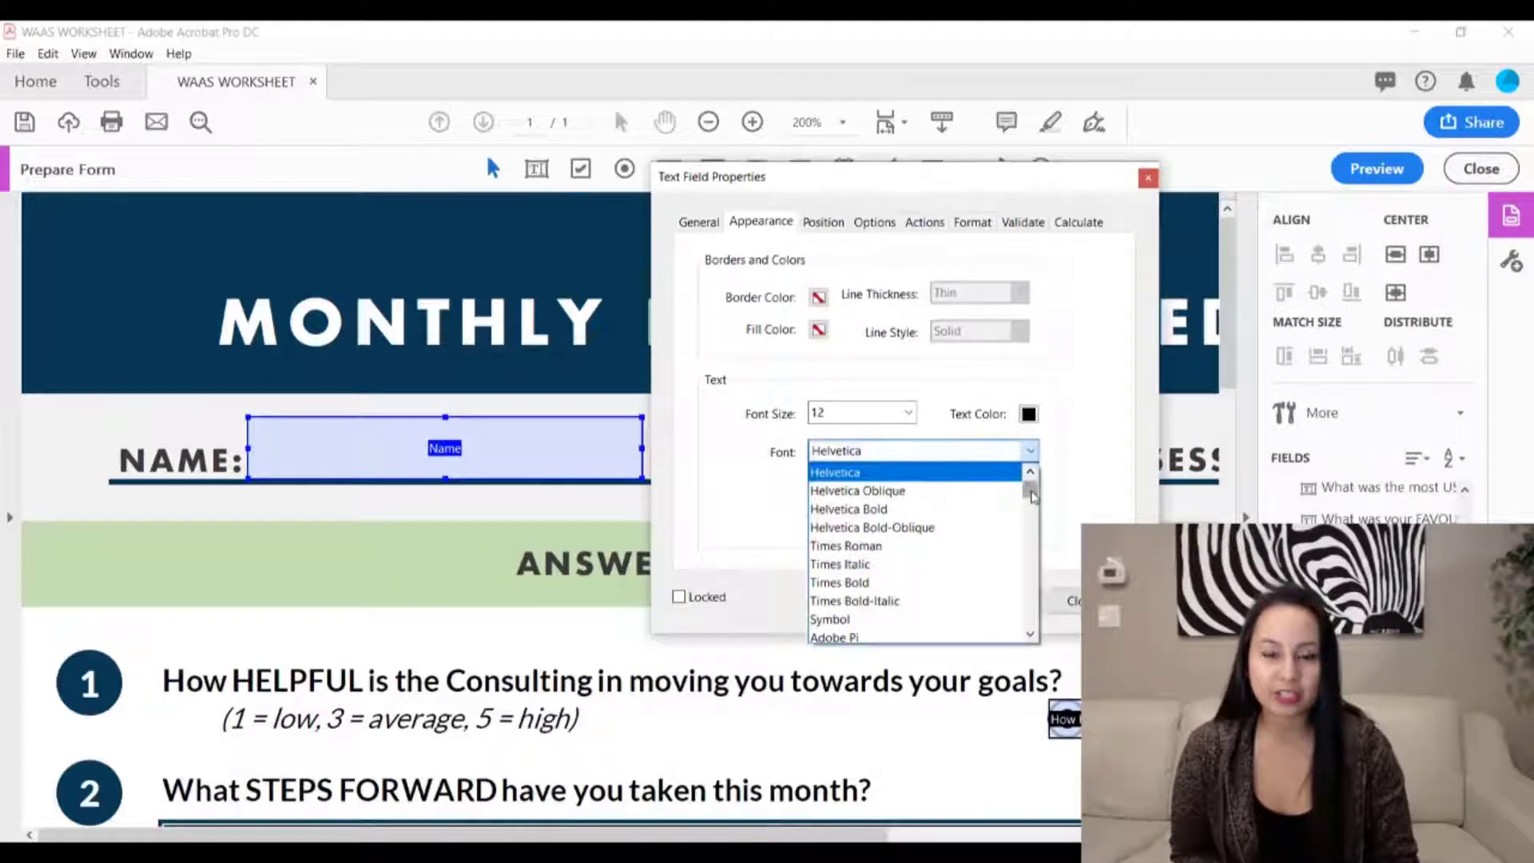
pyautogui.moveTo(1033, 495)
pyautogui.mouseDown()
pyautogui.moveTo(1033, 581)
pyautogui.moveTo(1032, 489)
pyautogui.mouseUp()
pyautogui.click(1068, 505)
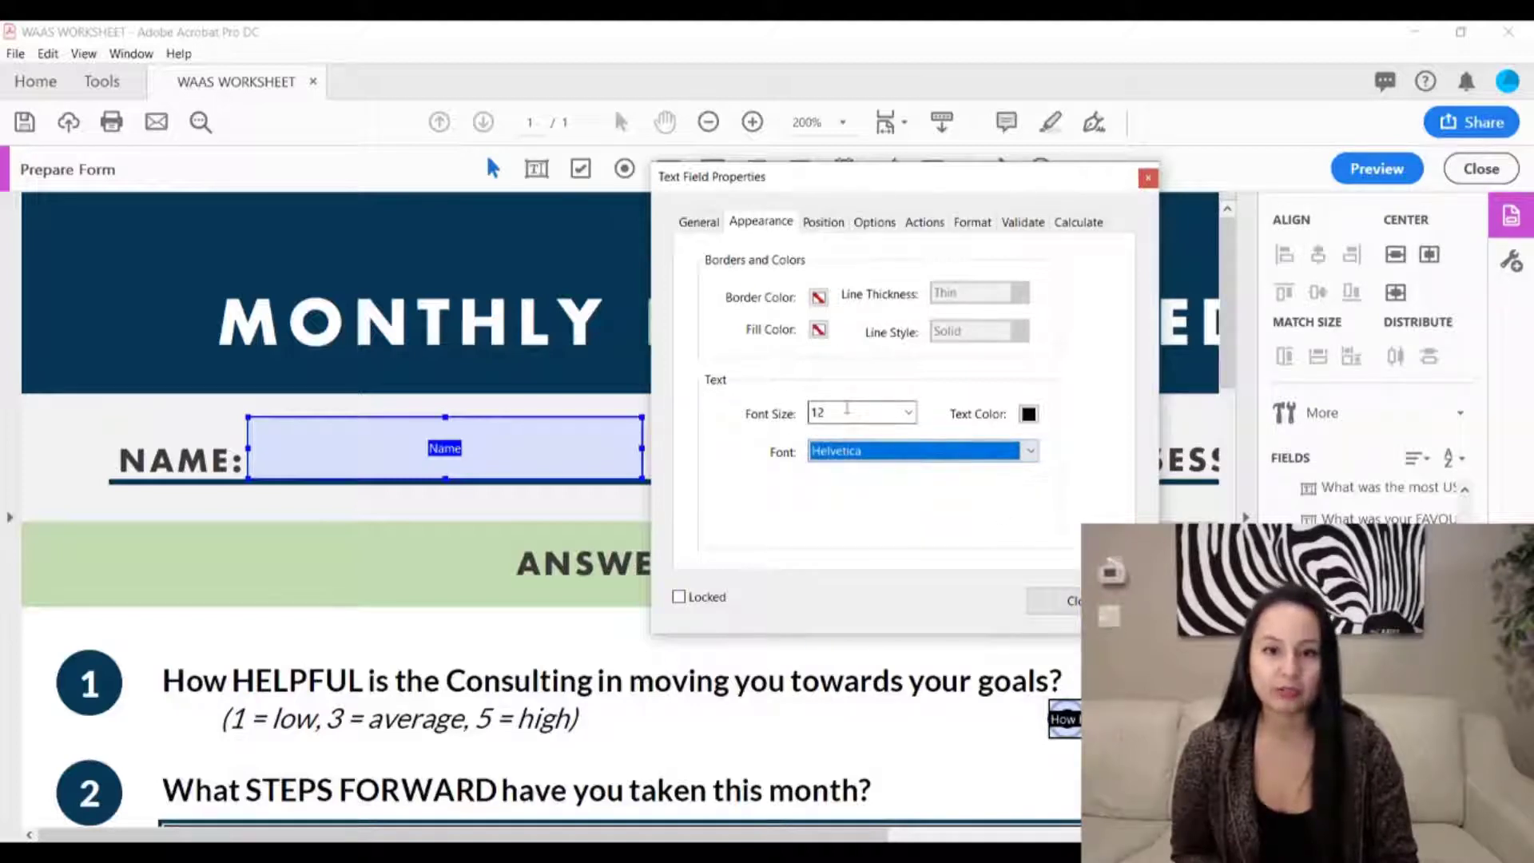
pyautogui.click(1047, 603)
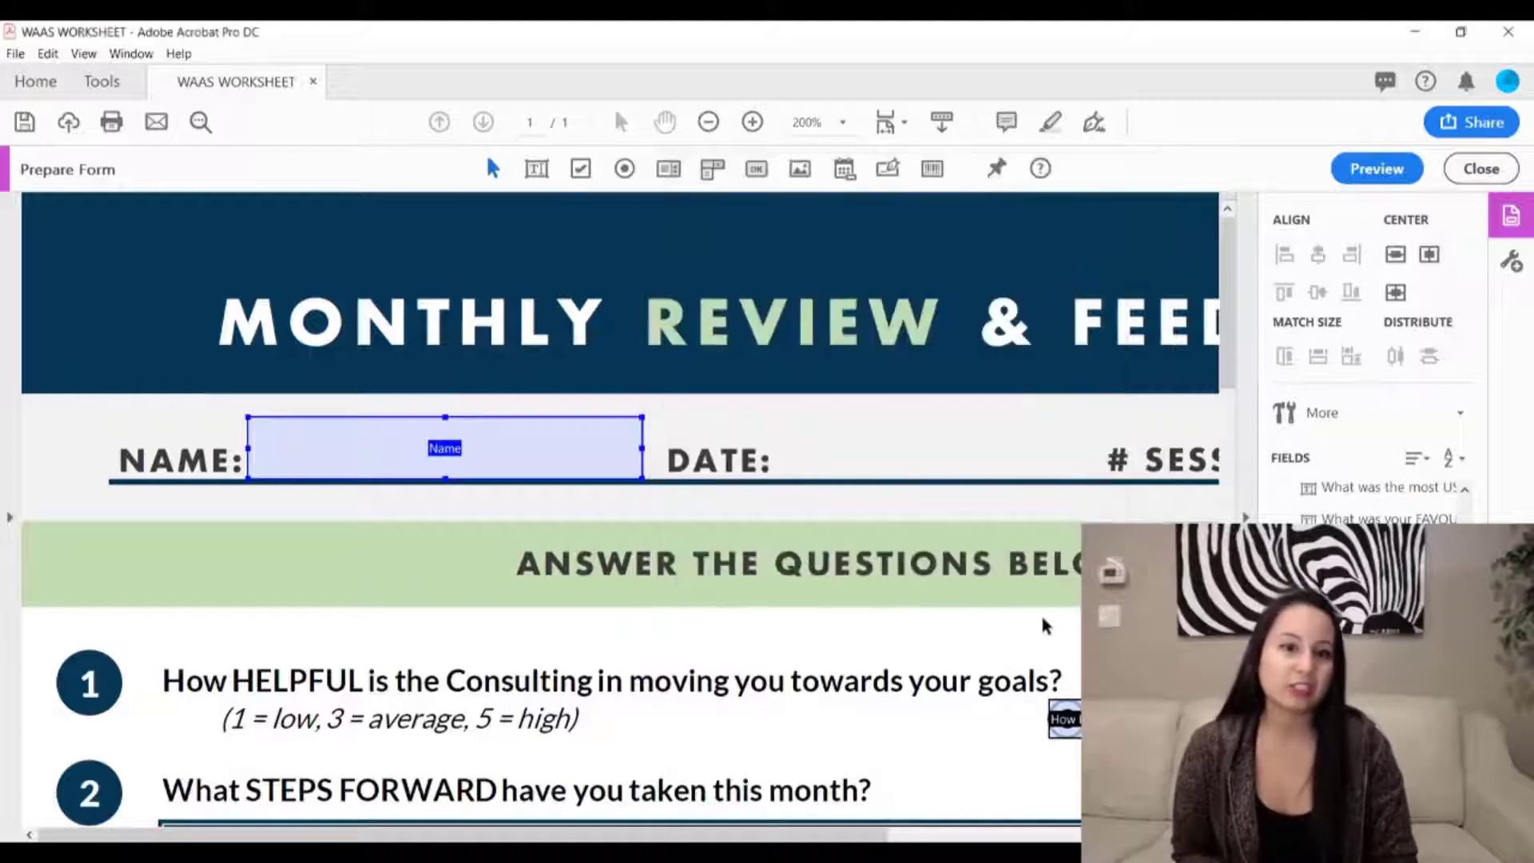
# - Add a small check box after the DATE label on the header line and name it "Date"
pyautogui.hscroll(5, 994, 610)
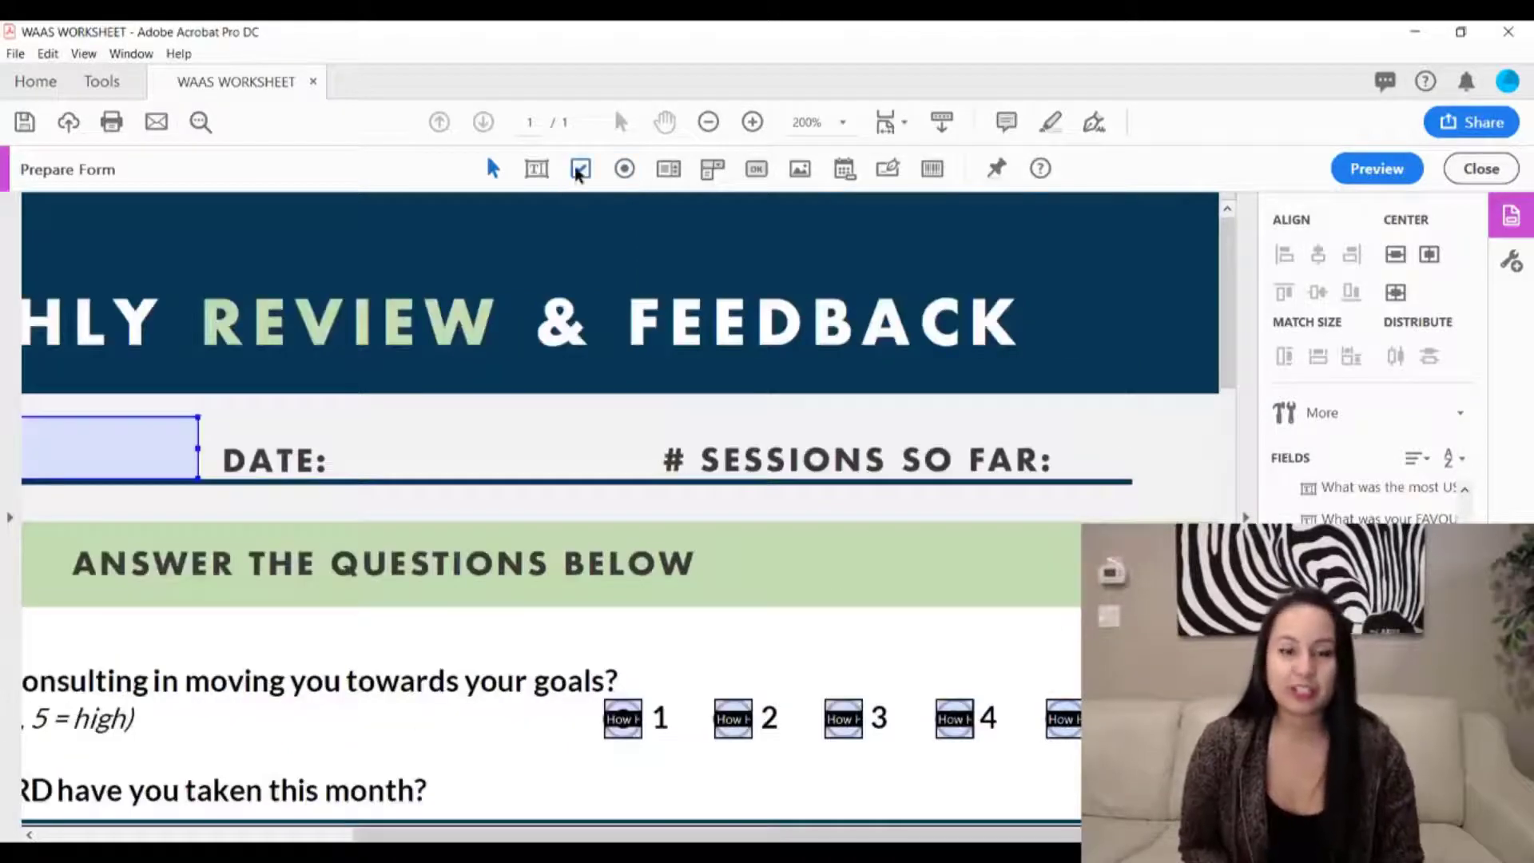
pyautogui.click(578, 171)
pyautogui.moveTo(352, 409); pyautogui.dragTo(413, 465)
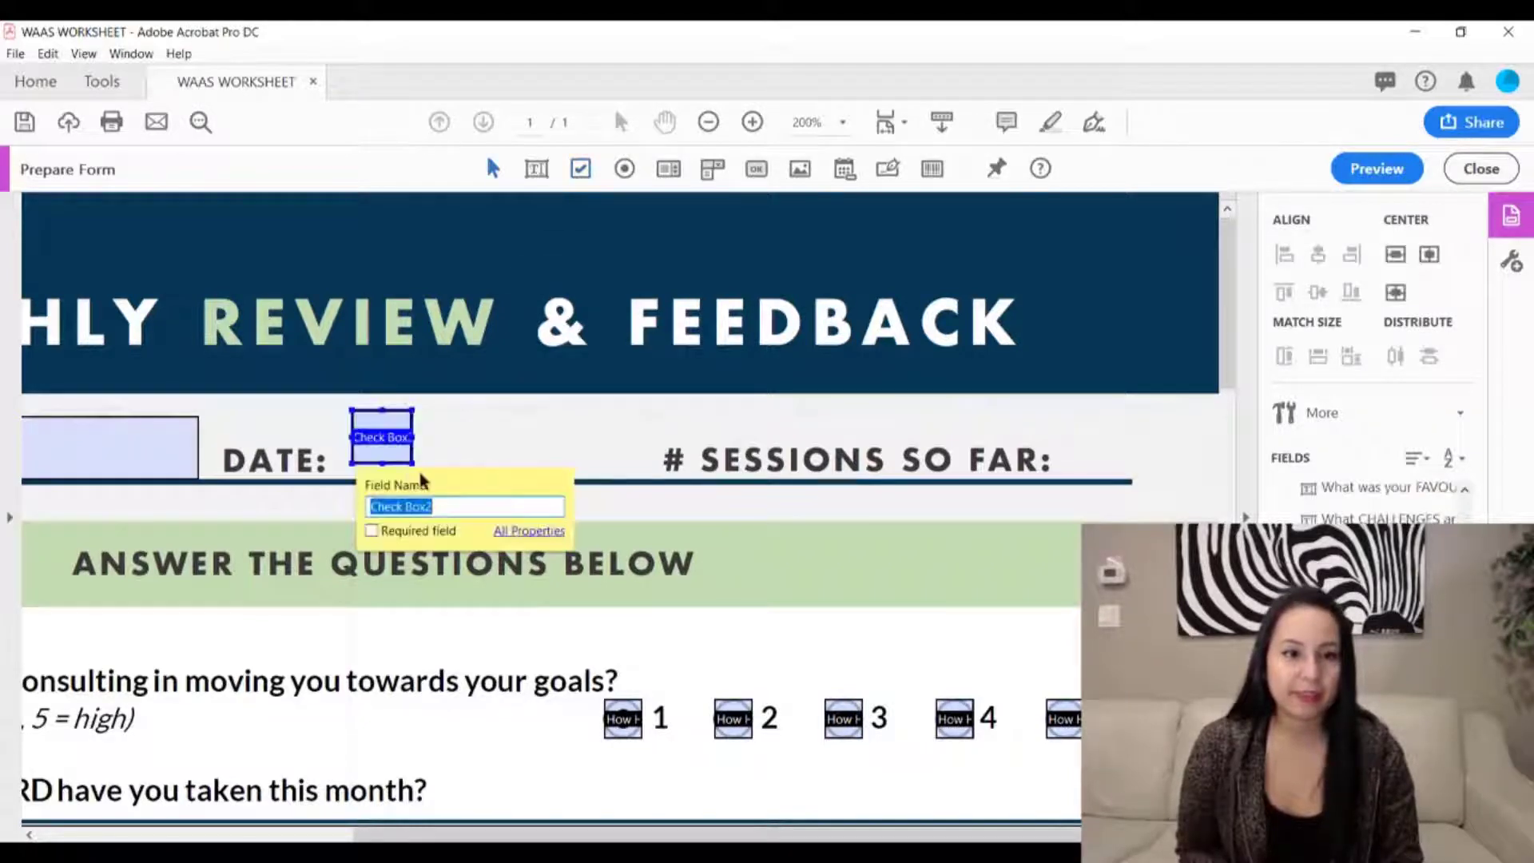
pyautogui.write('Date')
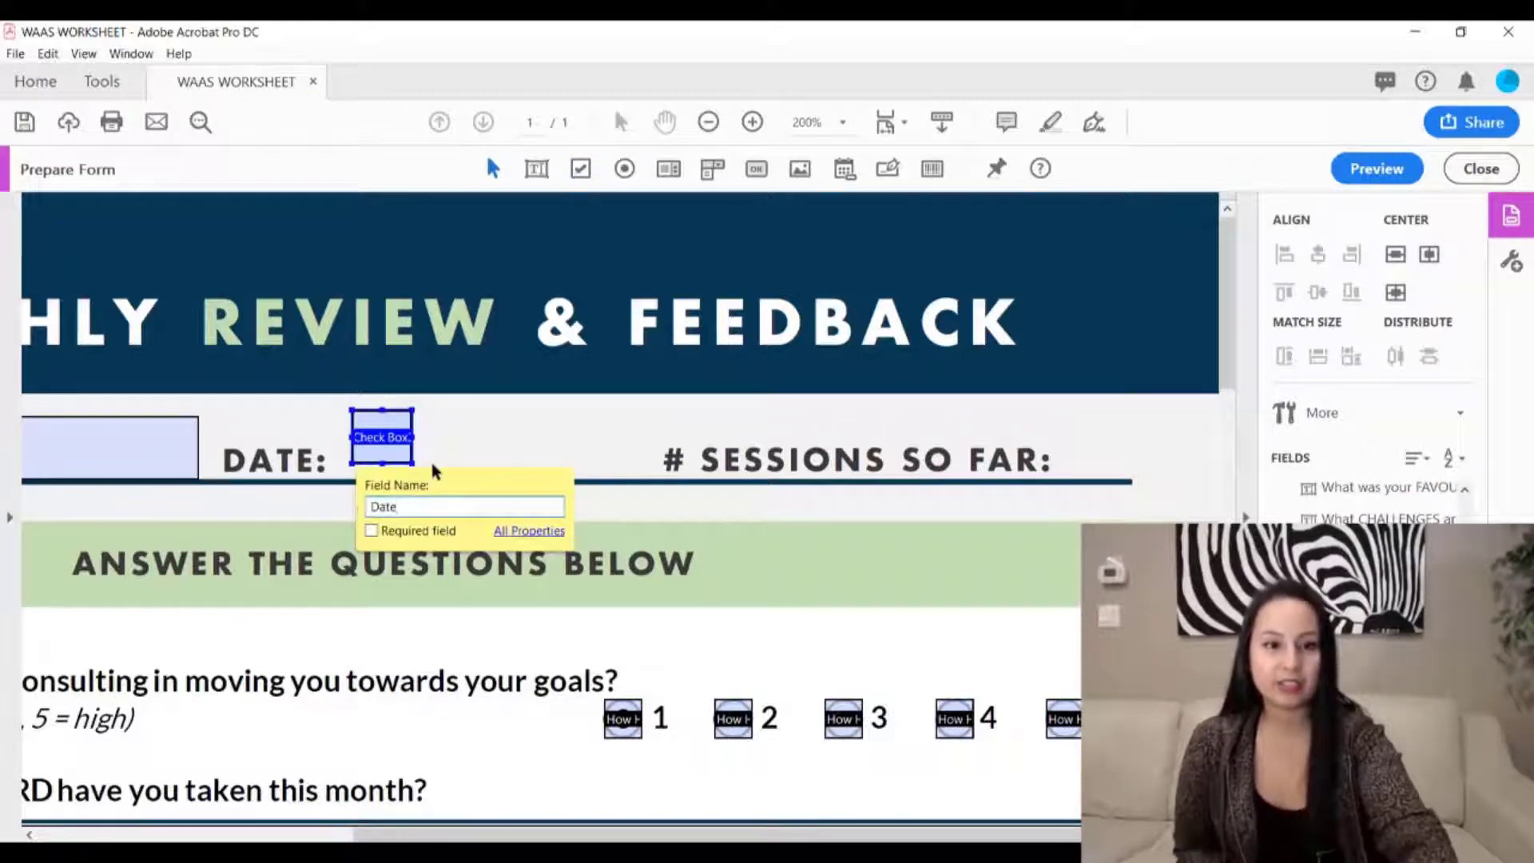
pyautogui.press('Return')
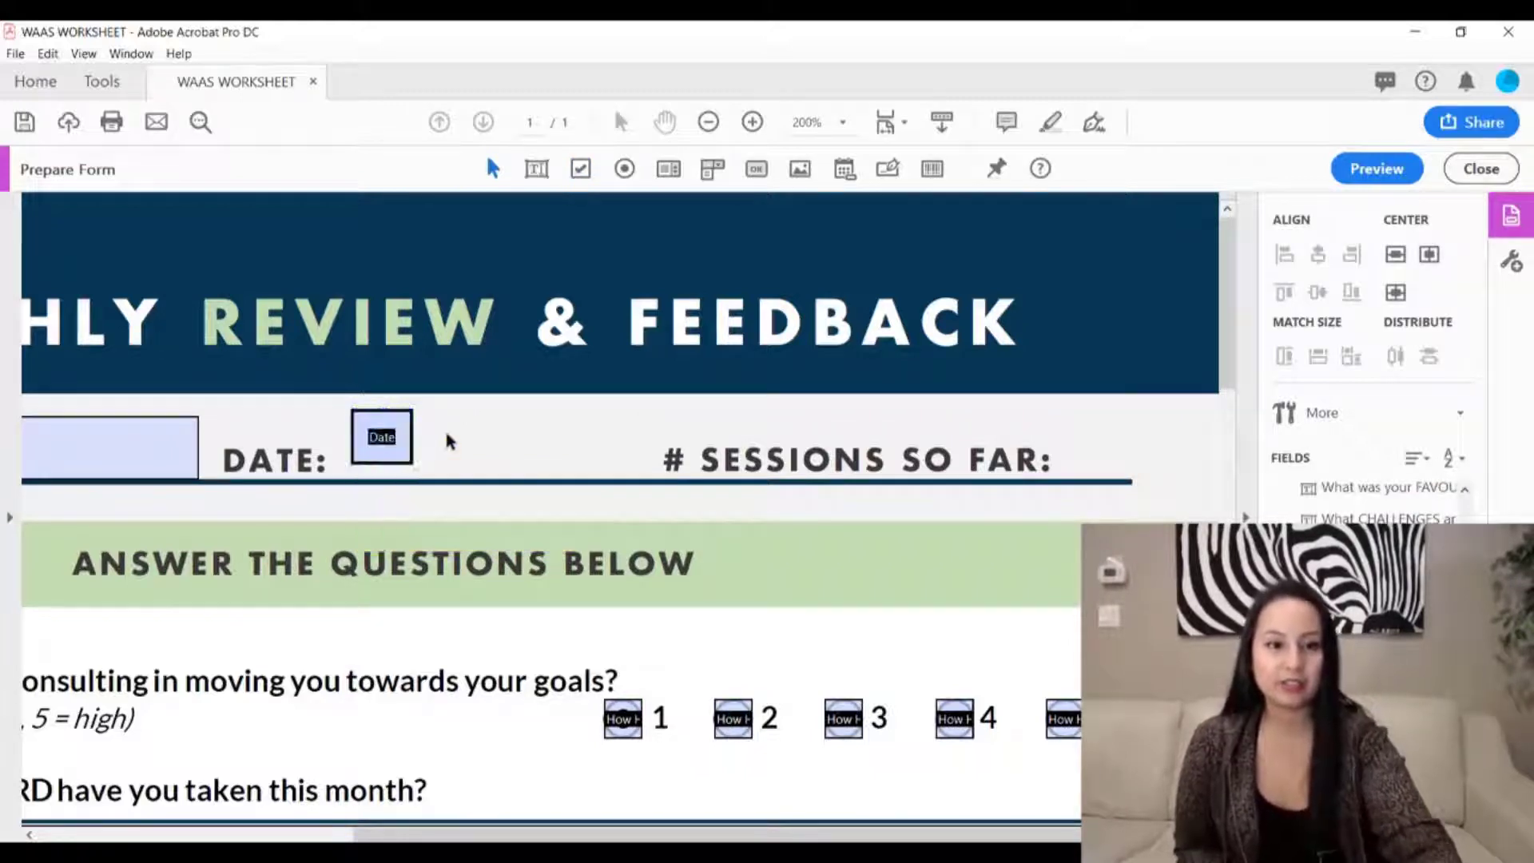
pyautogui.click(587, 401)
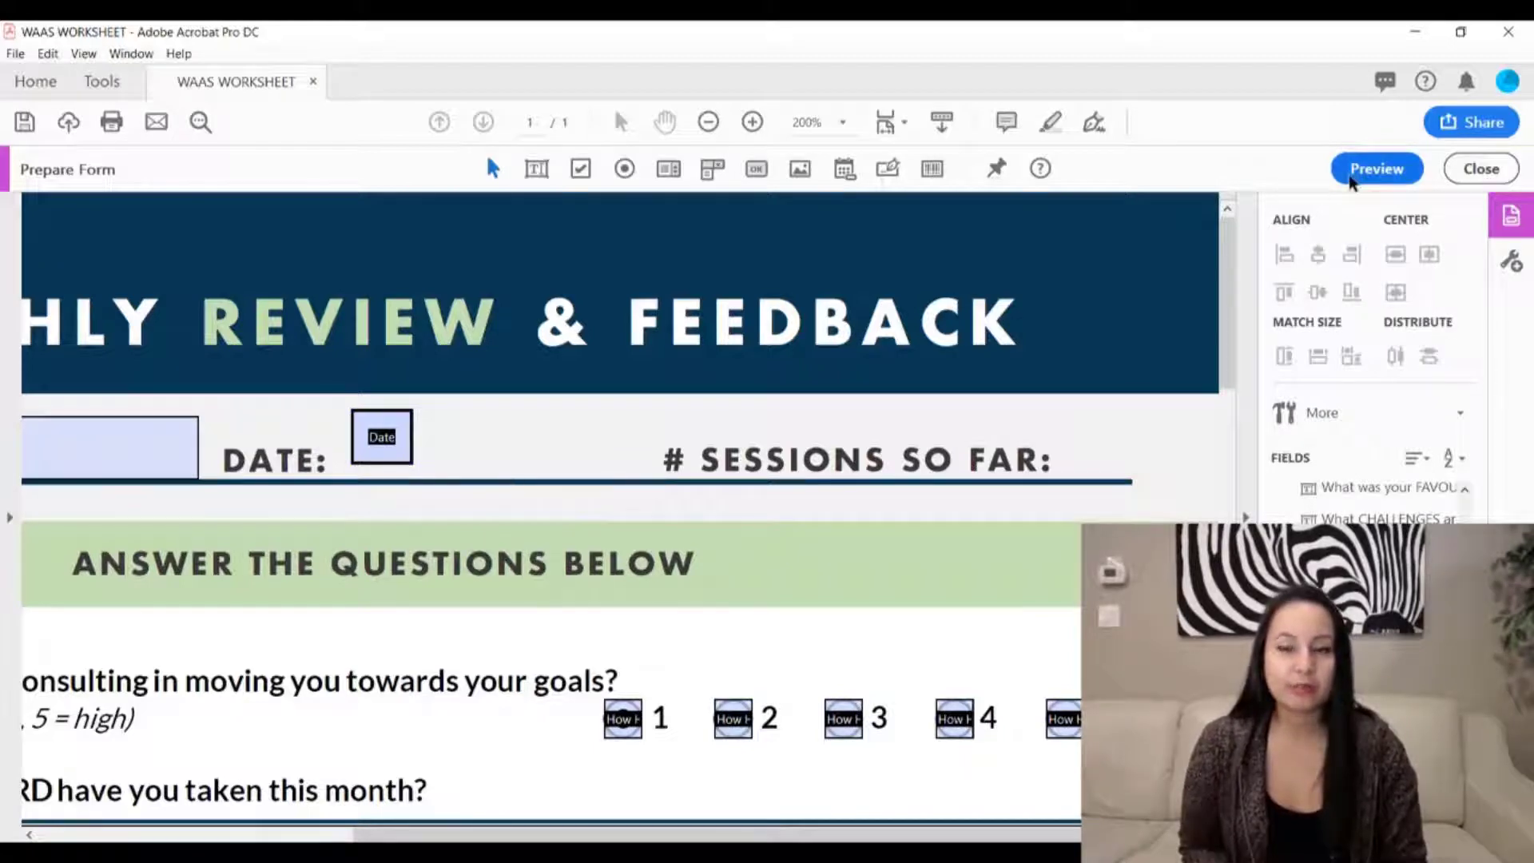
# - Check the Date check box in preview, and move it down onto the header line in editing mode
pyautogui.click(1352, 176)
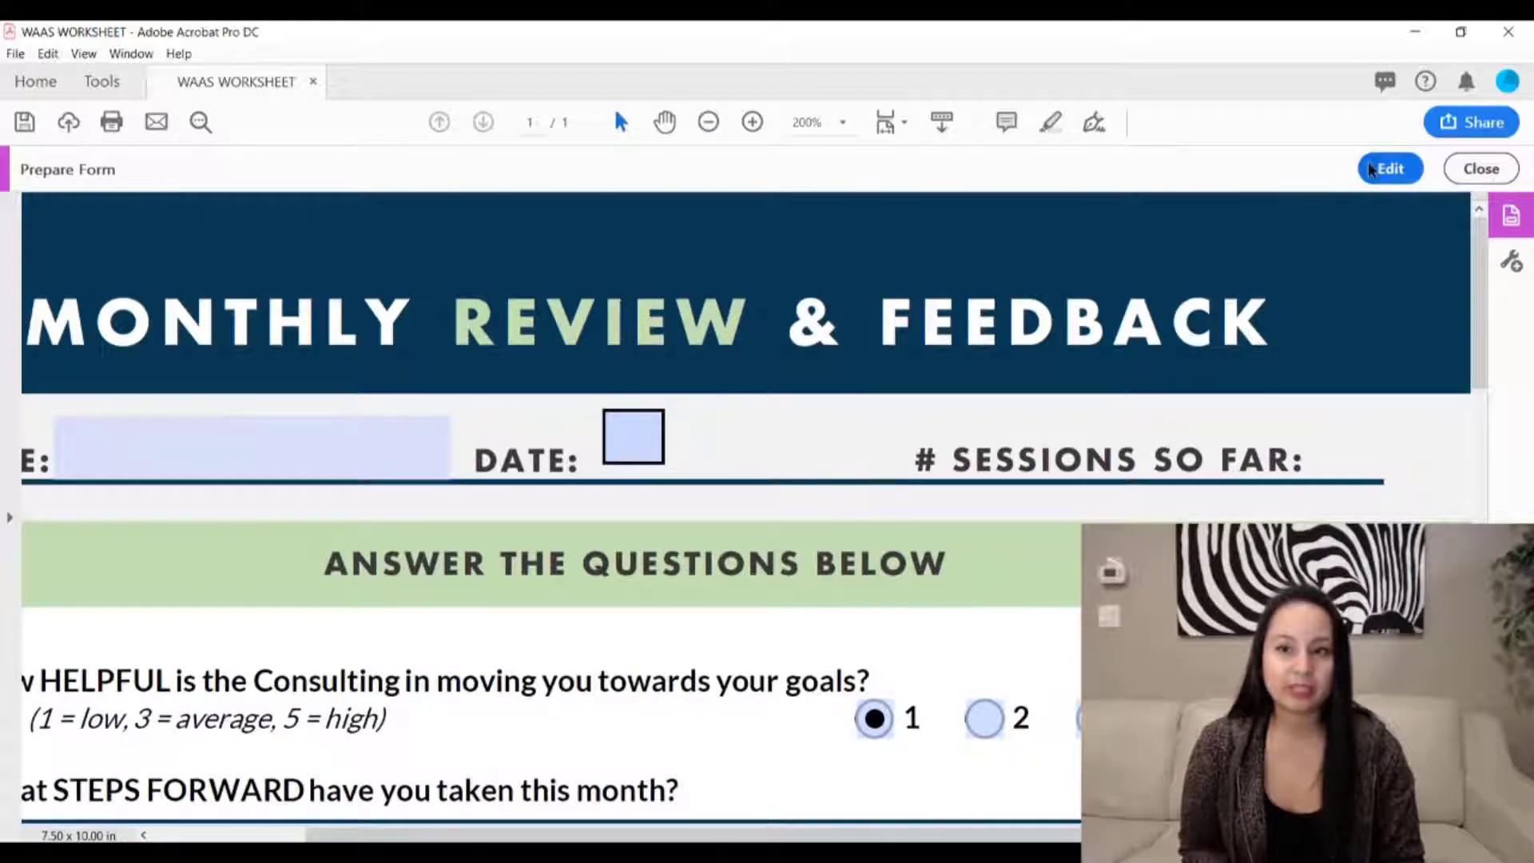
pyautogui.click(1390, 169)
pyautogui.click(621, 444)
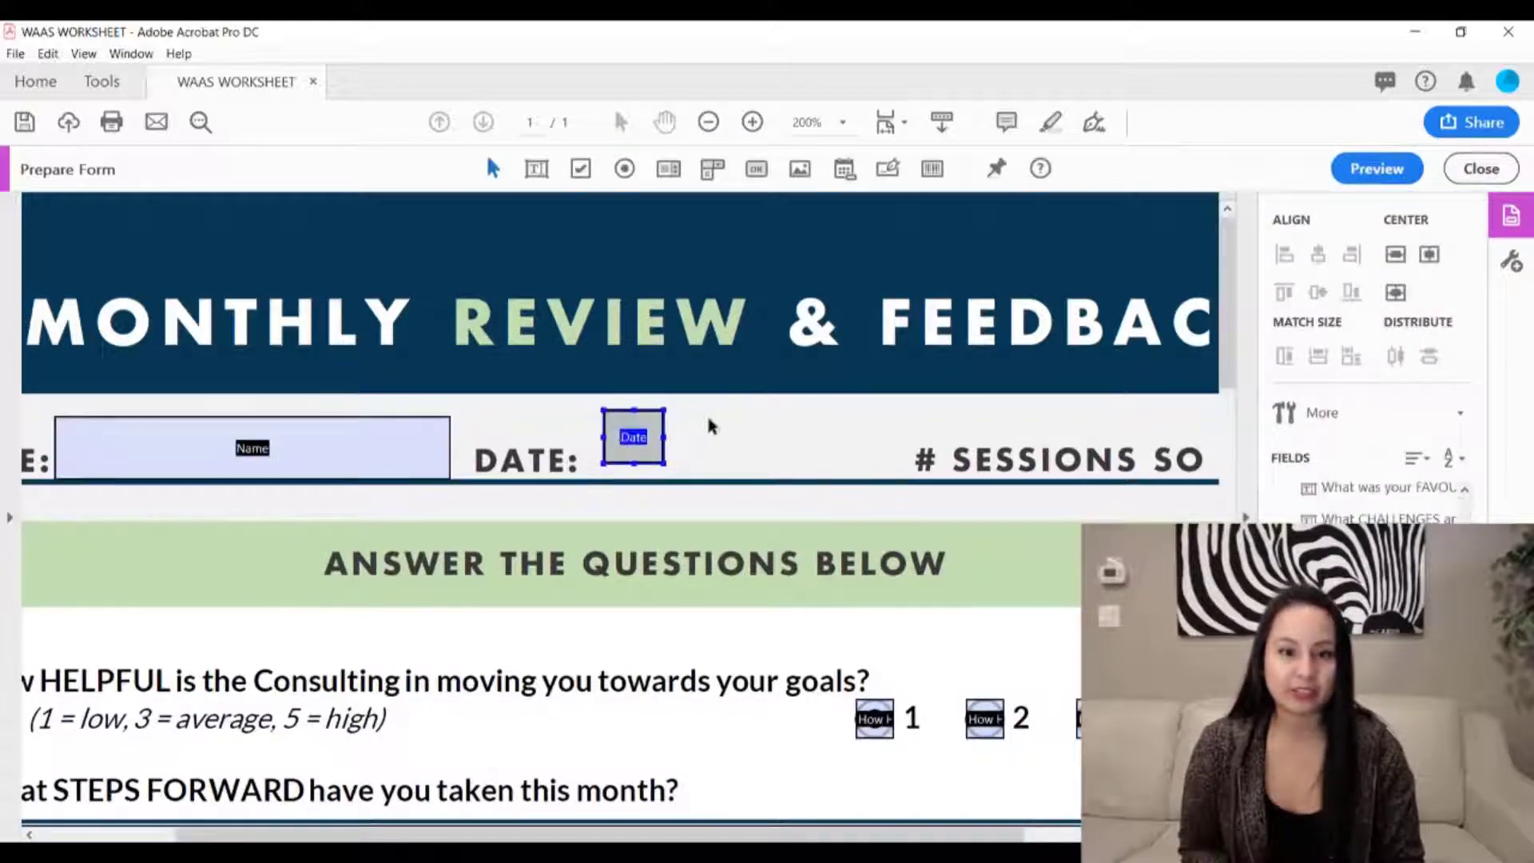
pyautogui.moveTo(635, 443); pyautogui.dragTo(638, 458)
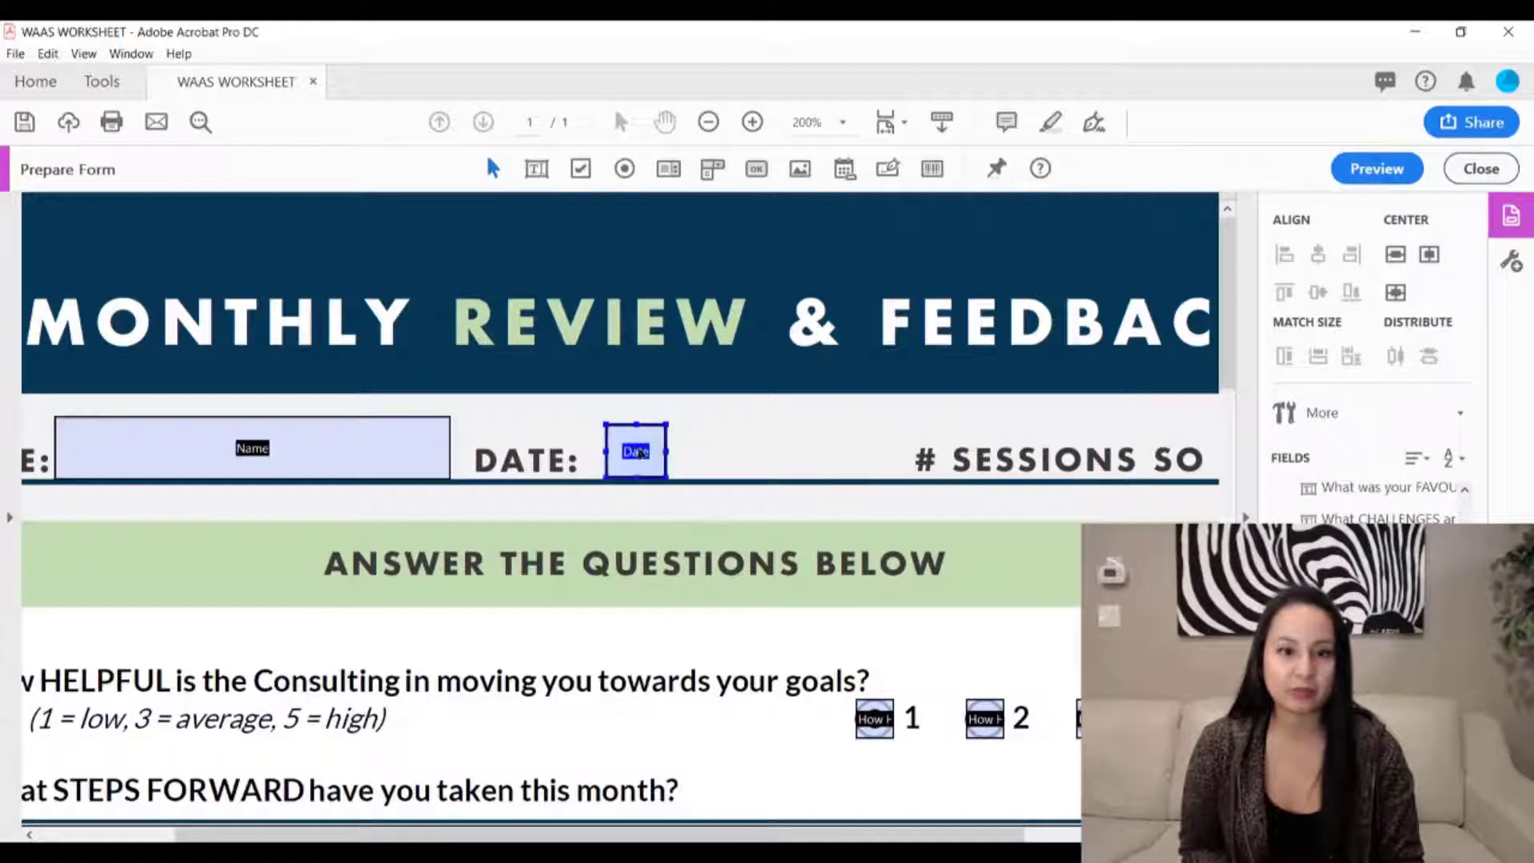
# - Test toggling the Date check box on and off in the form preview, and return to editing
pyautogui.click(1376, 168)
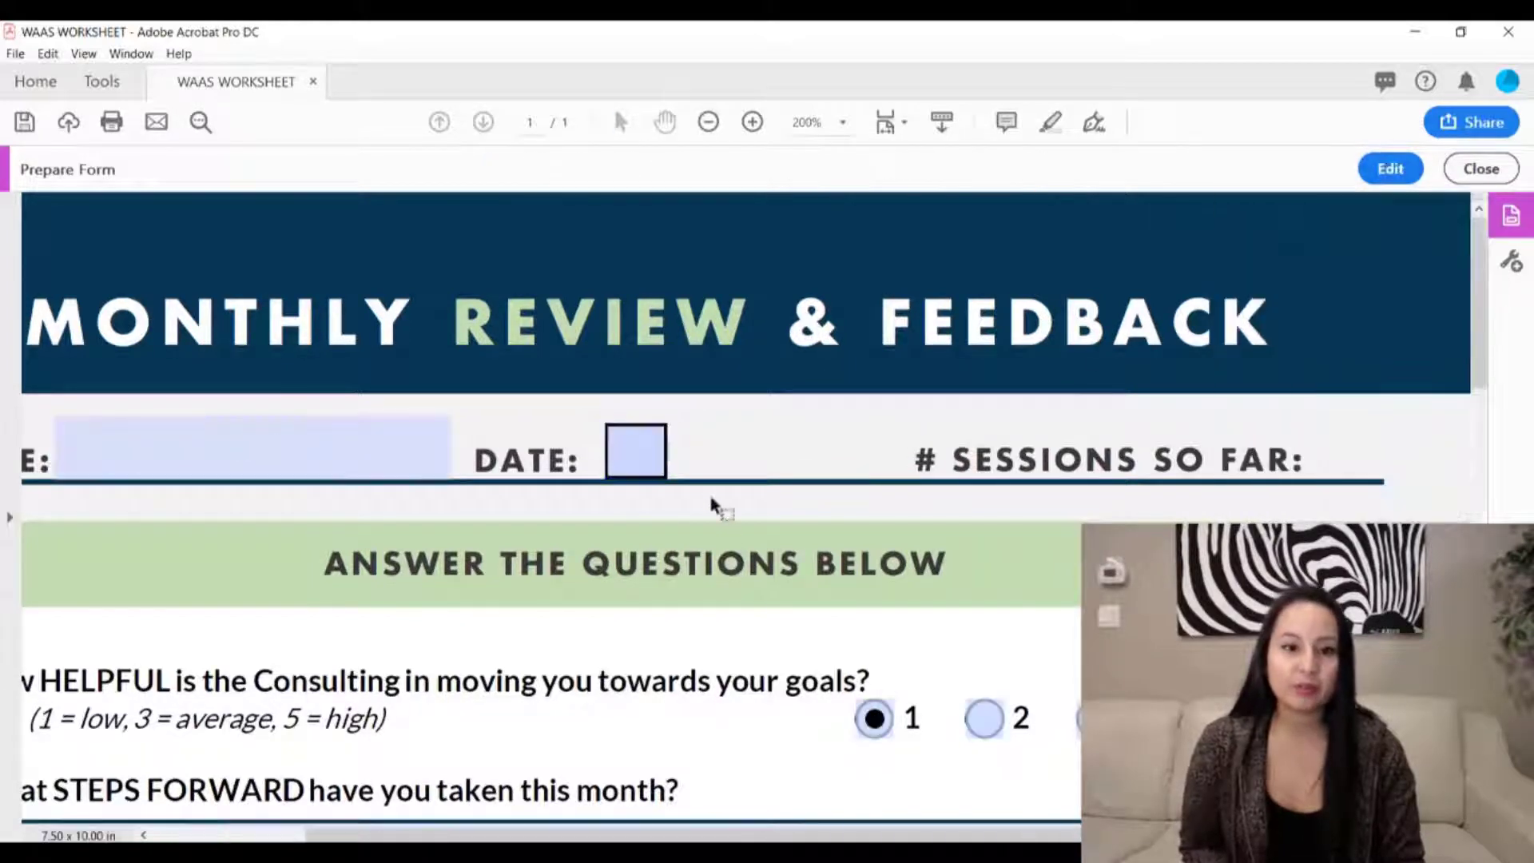
pyautogui.click(643, 462)
pyautogui.click(646, 464)
pyautogui.click(645, 463)
pyautogui.click(645, 464)
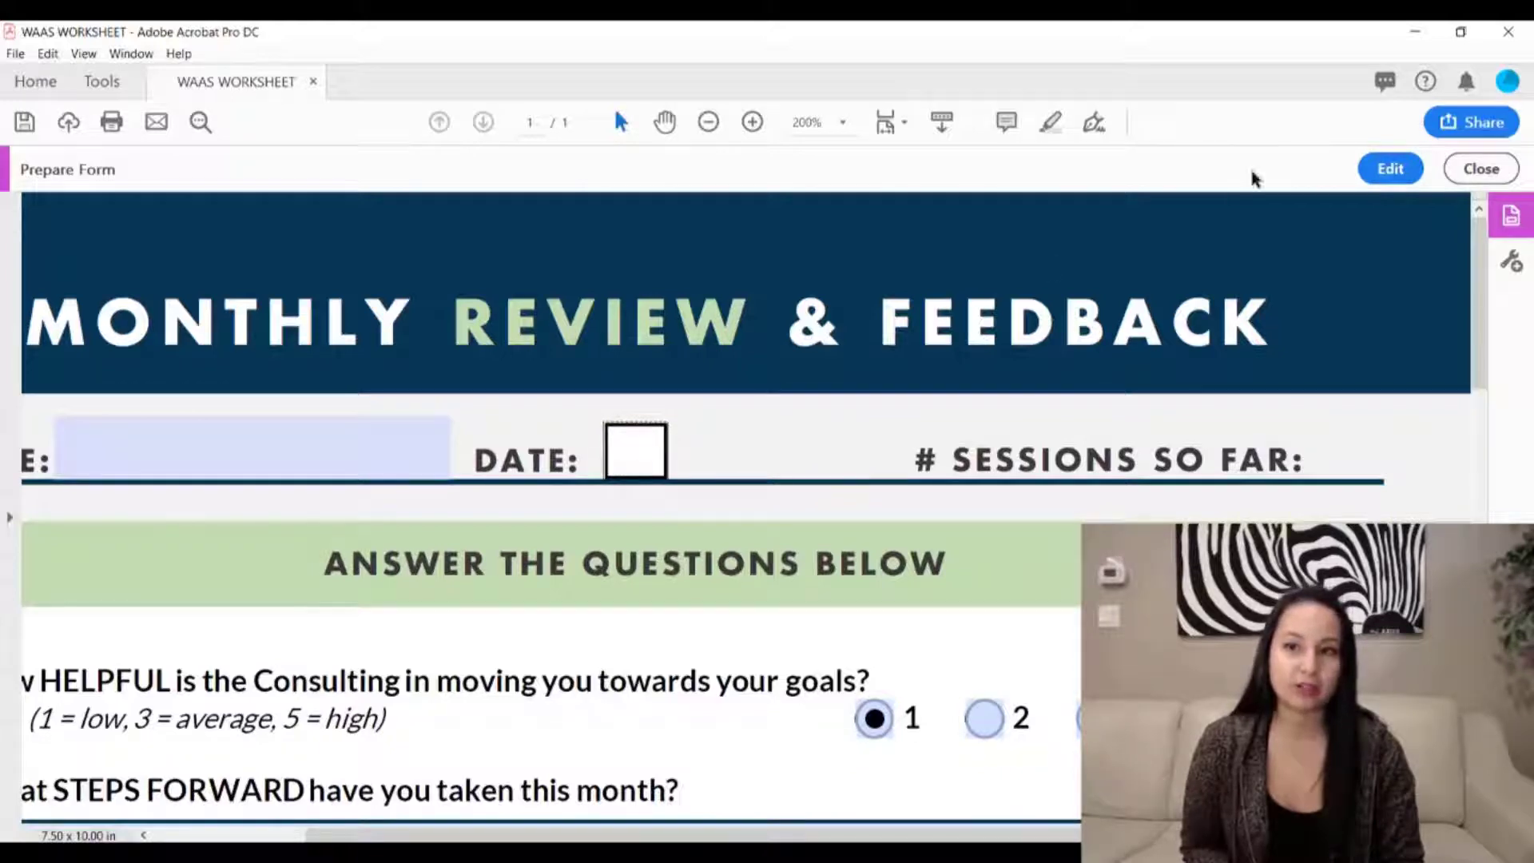
pyautogui.click(1377, 168)
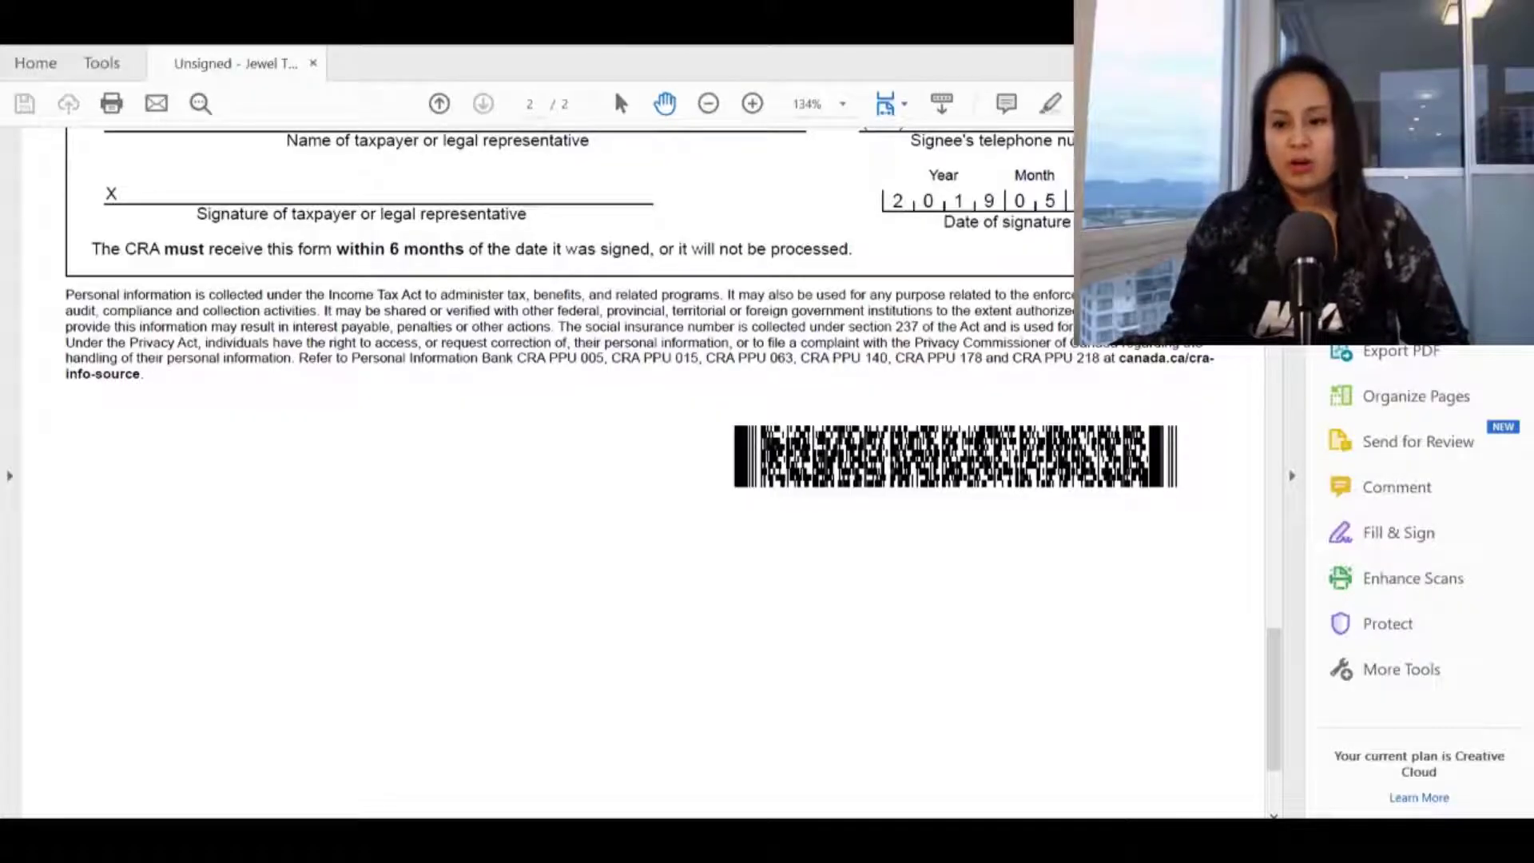
# - Start Fill & Sign on the unsigned CRA form with yourself as signer, and begin adding a new signature
pyautogui.click(1398, 537)
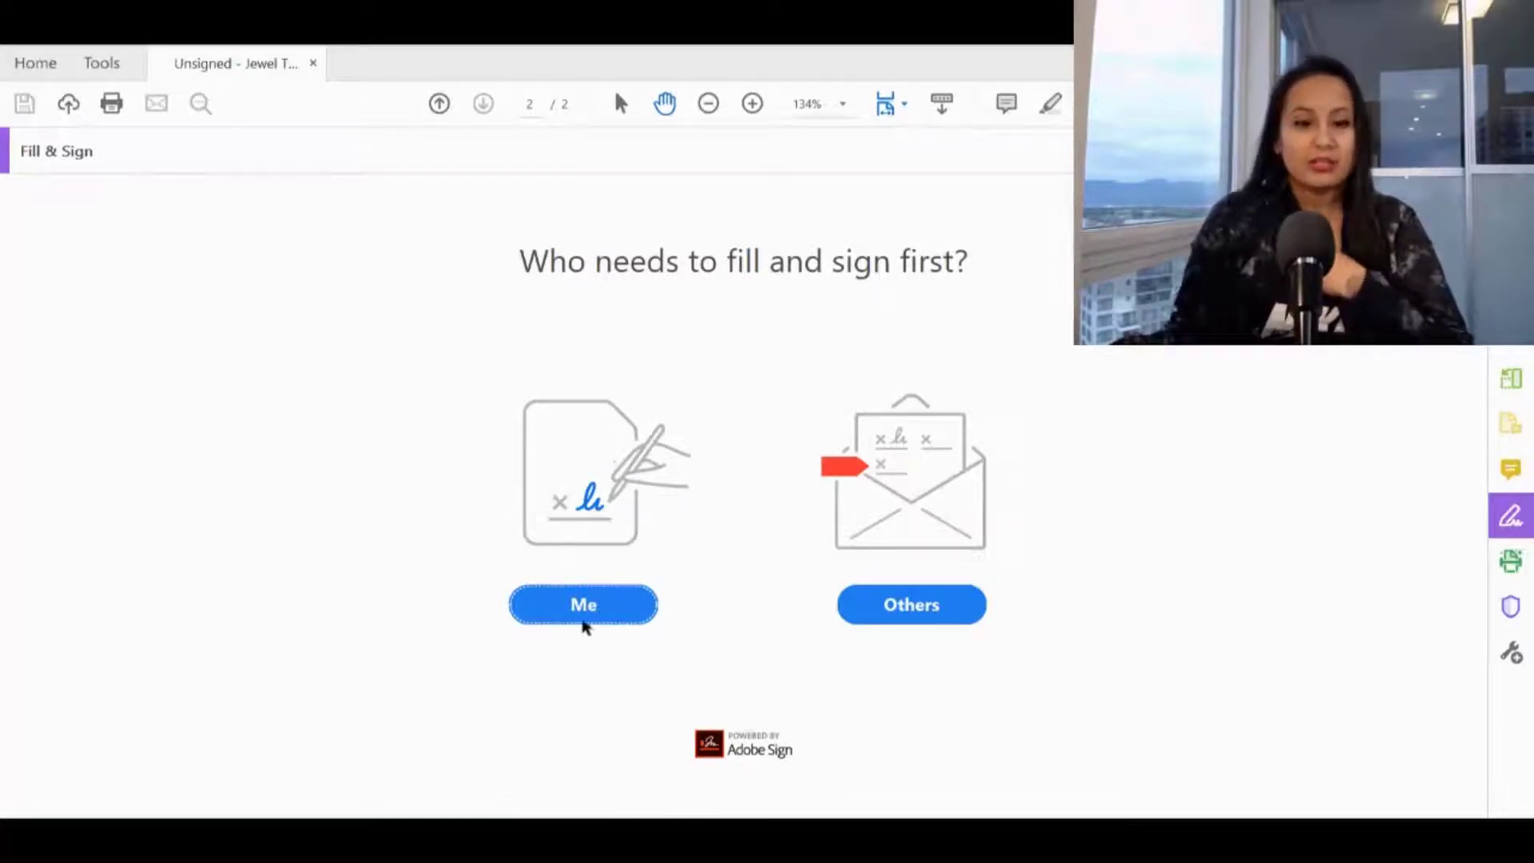
pyautogui.click(581, 611)
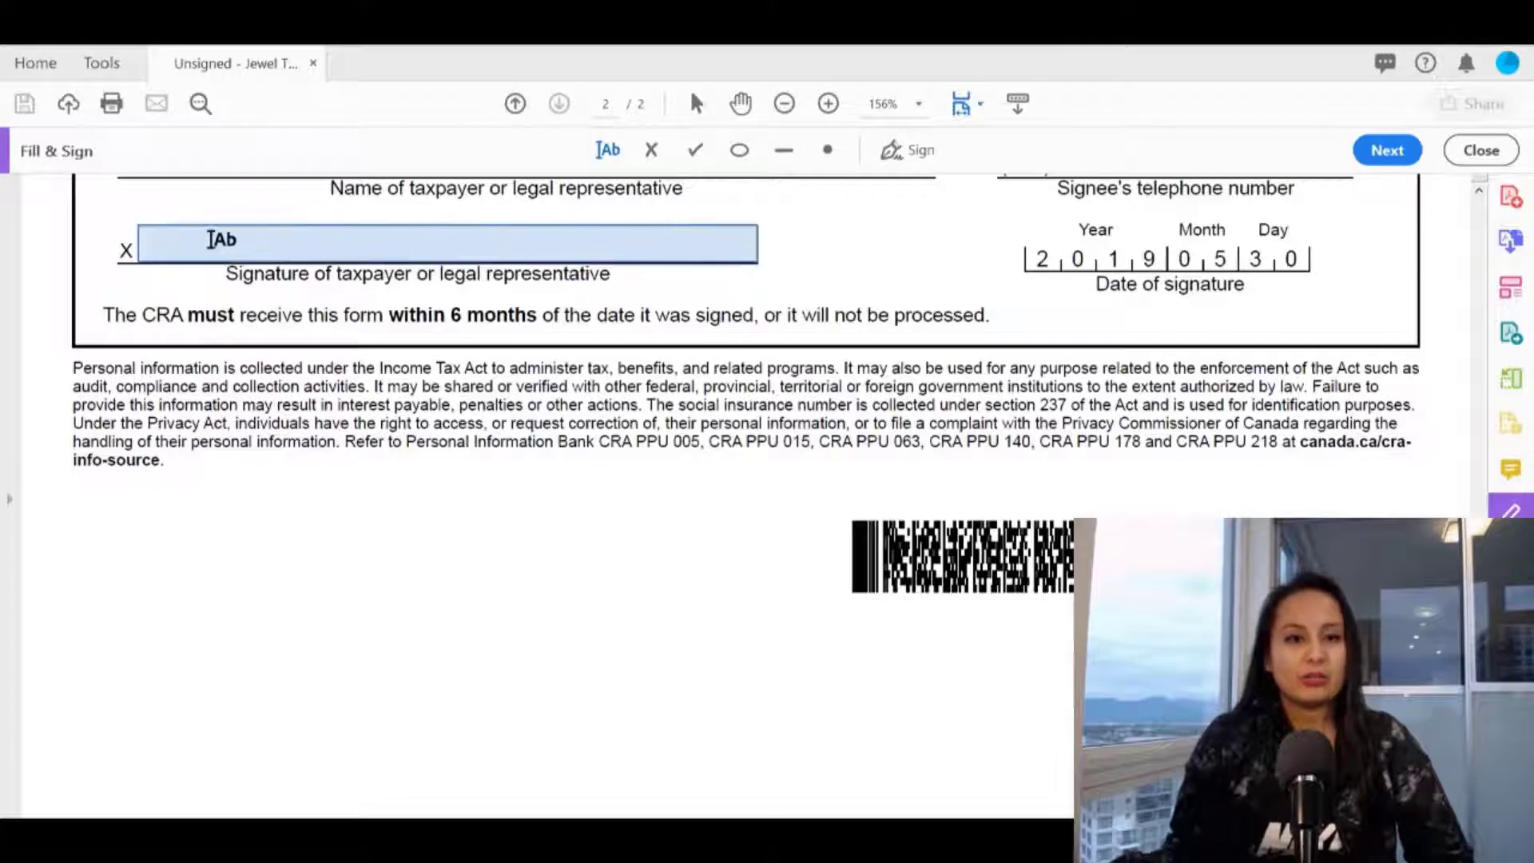
pyautogui.click(212, 240)
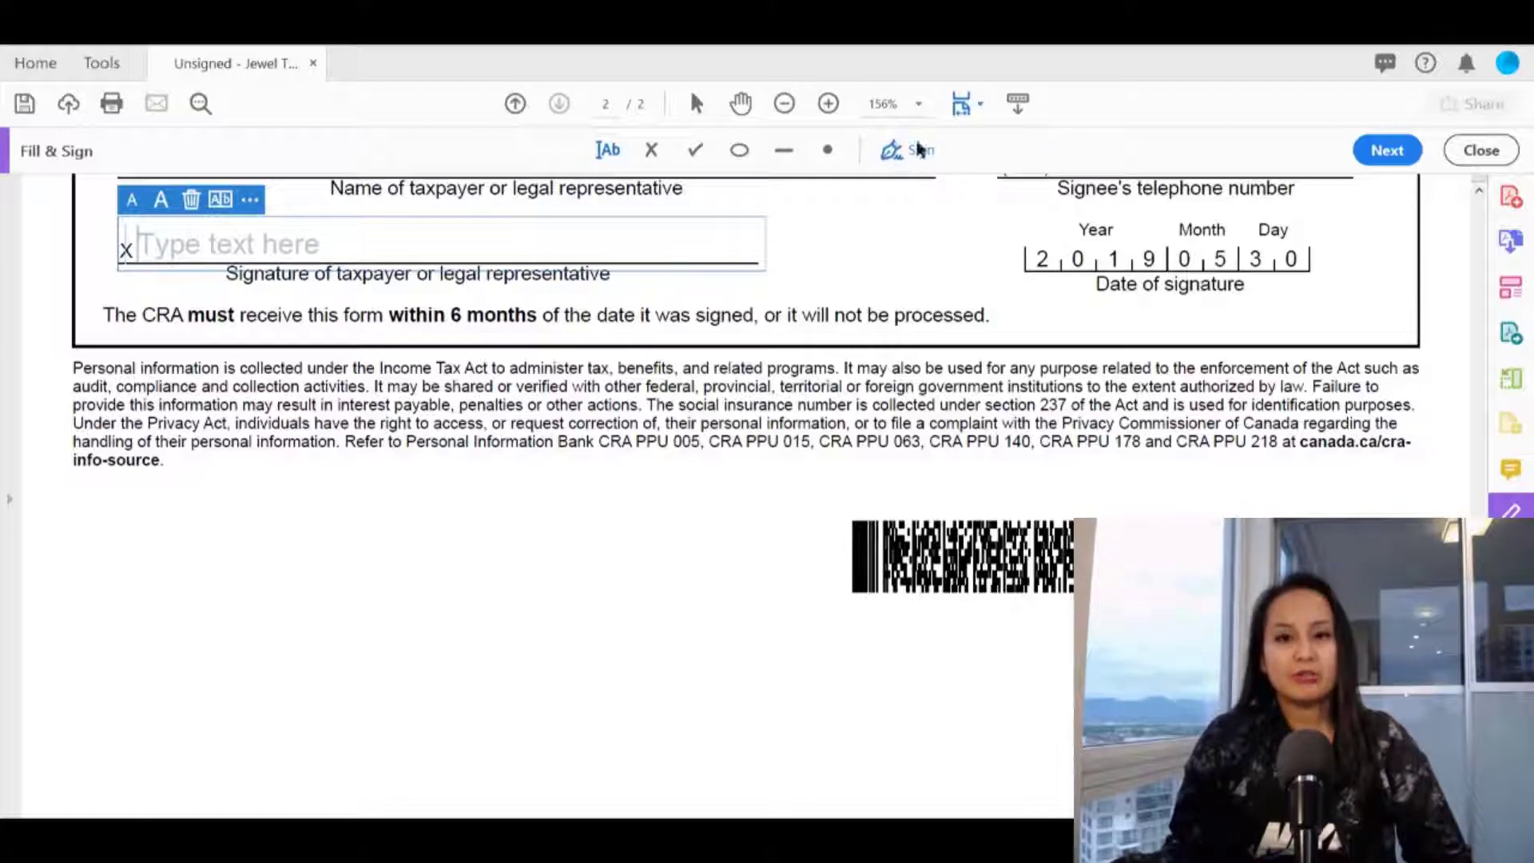
pyautogui.click(888, 154)
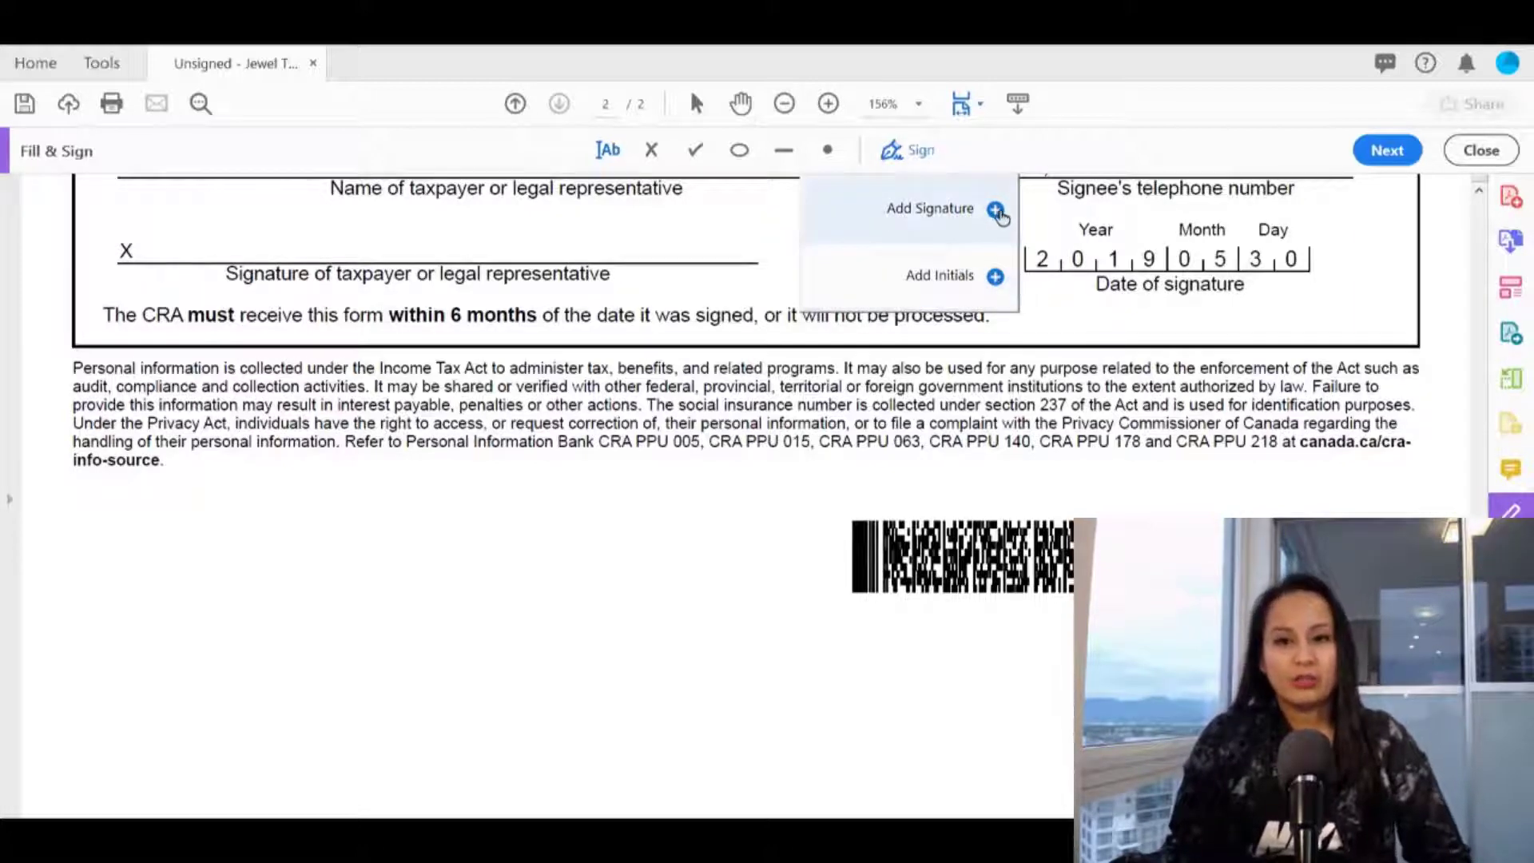
pyautogui.click(996, 212)
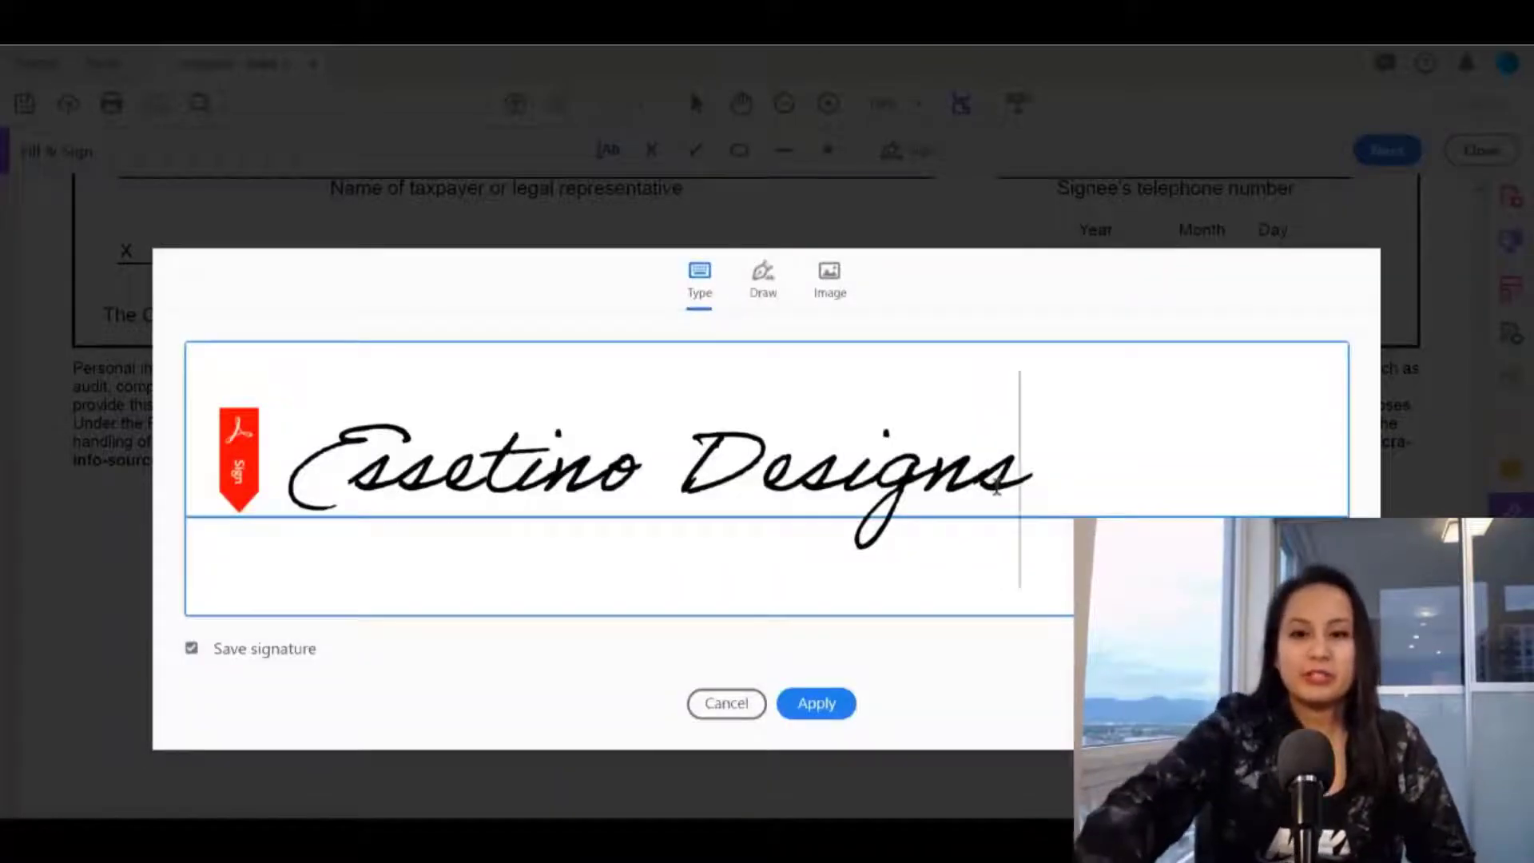
# - Clear the prefilled name from the typed signature
pyautogui.press('BackSpace')
pyautogui.press('BackSpace')
pyautogui.press('BackSpace')
pyautogui.press('BackSpace')
pyautogui.press('BackSpace')
pyautogui.press('BackSpace')
pyautogui.press('BackSpace')
pyautogui.press('BackSpace')
pyautogui.press('BackSpace')
pyautogui.press('BackSpace')
pyautogui.press('BackSpace')
pyautogui.press('BackSpace')
pyautogui.press('BackSpace')
pyautogui.press('BackSpace')
pyautogui.press('BackSpace')
pyautogui.press('BackSpace')
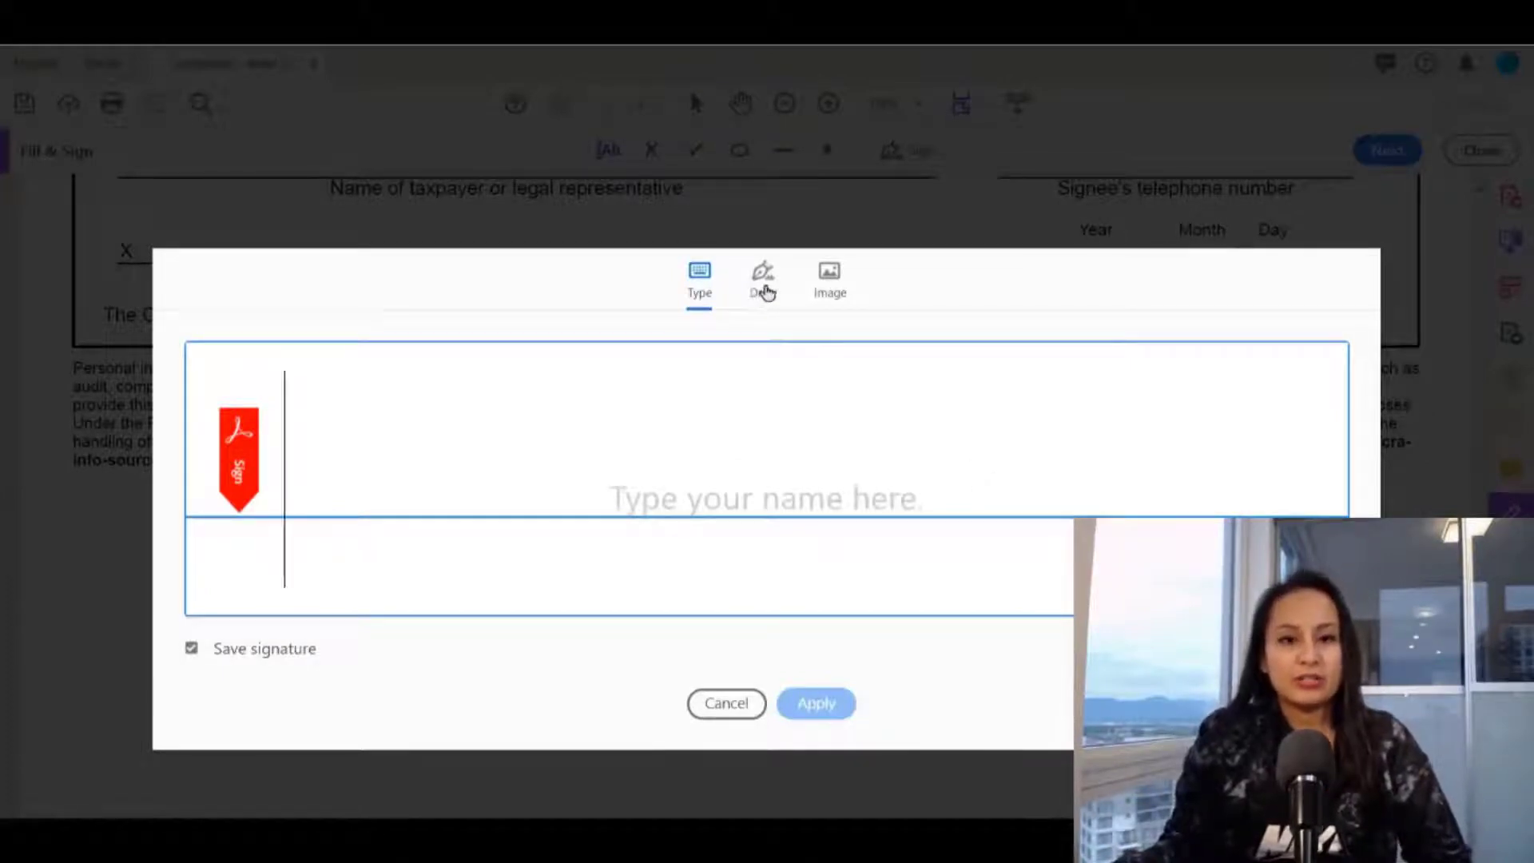
# - Draw a freehand signature with a long stroke across its top, and apply it
pyautogui.click(766, 293)
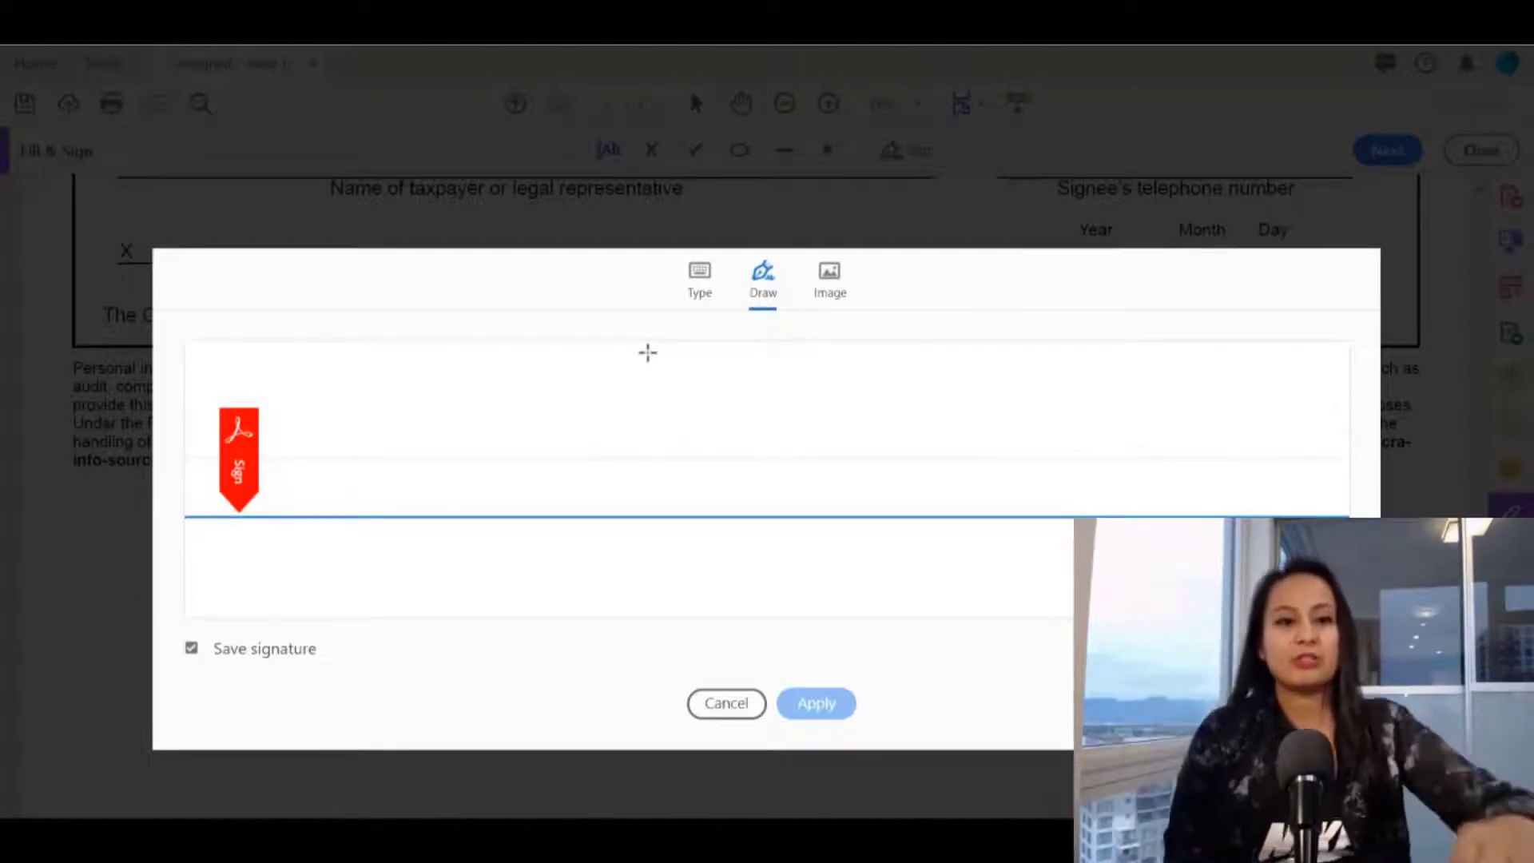
pyautogui.moveTo(408, 452)
pyautogui.mouseDown()
pyautogui.moveTo(445, 446)
pyautogui.moveTo(496, 472)
pyautogui.moveTo(604, 420)
pyautogui.moveTo(801, 489)
pyautogui.moveTo(983, 432)
pyautogui.moveTo(1003, 468)
pyautogui.moveTo(640, 443)
pyautogui.mouseUp()
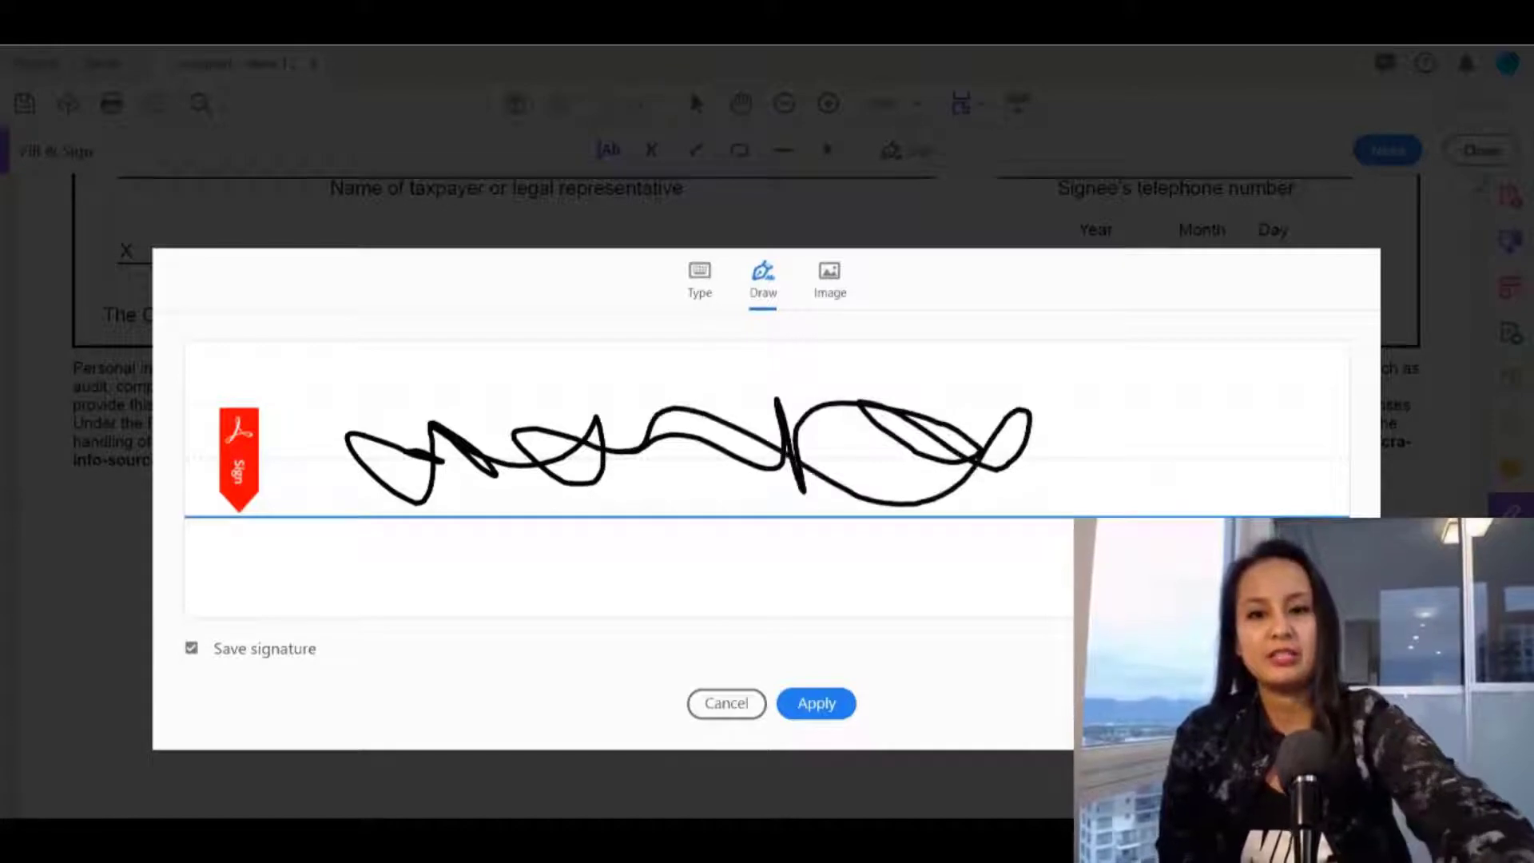
pyautogui.moveTo(515, 413)
pyautogui.mouseDown()
pyautogui.moveTo(720, 404)
pyautogui.moveTo(1093, 475)
pyautogui.mouseUp()
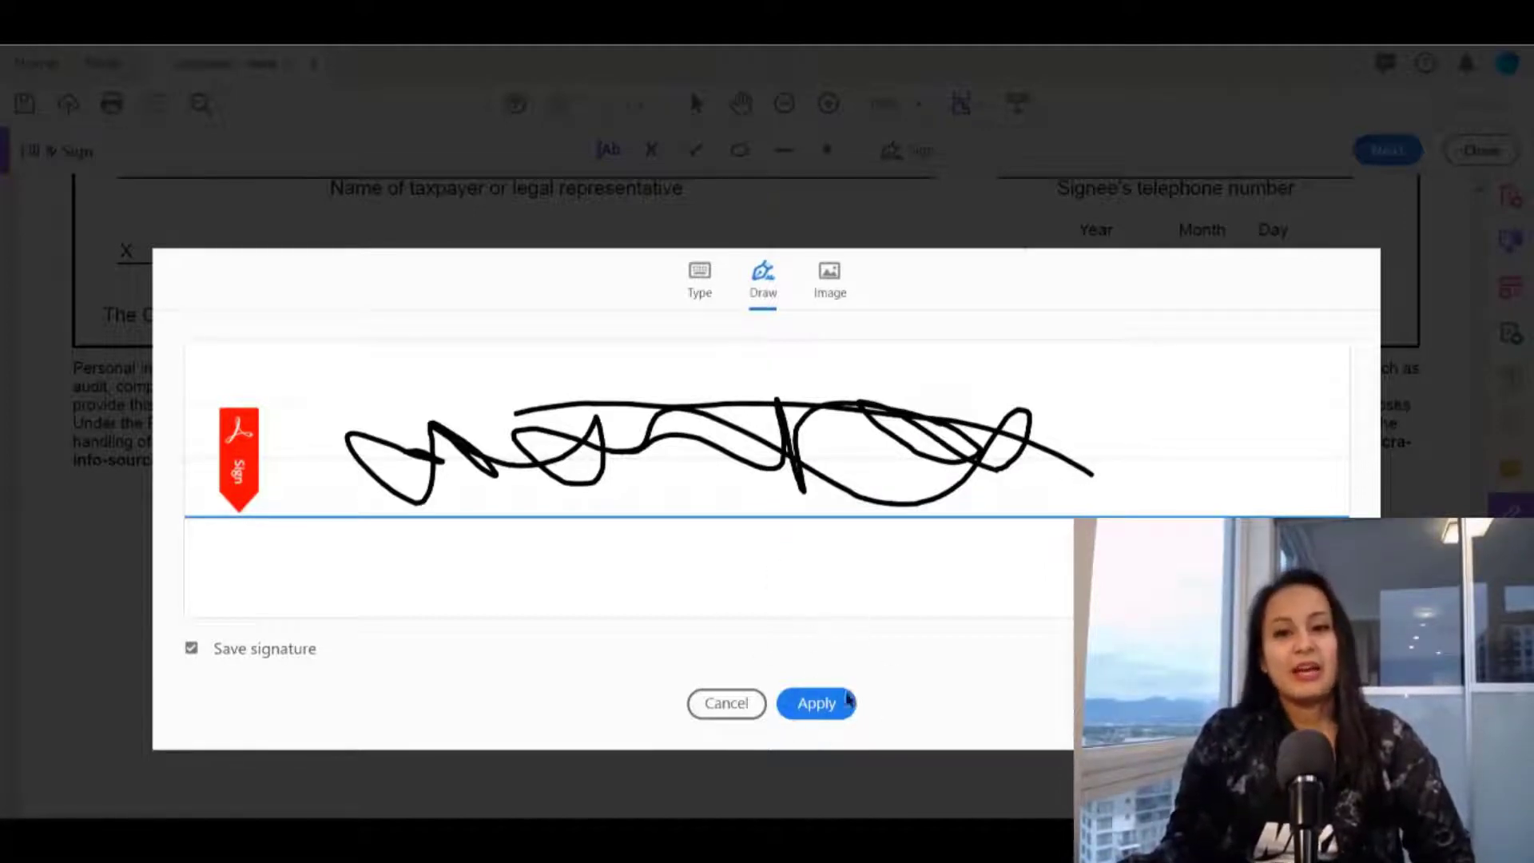
pyautogui.click(831, 717)
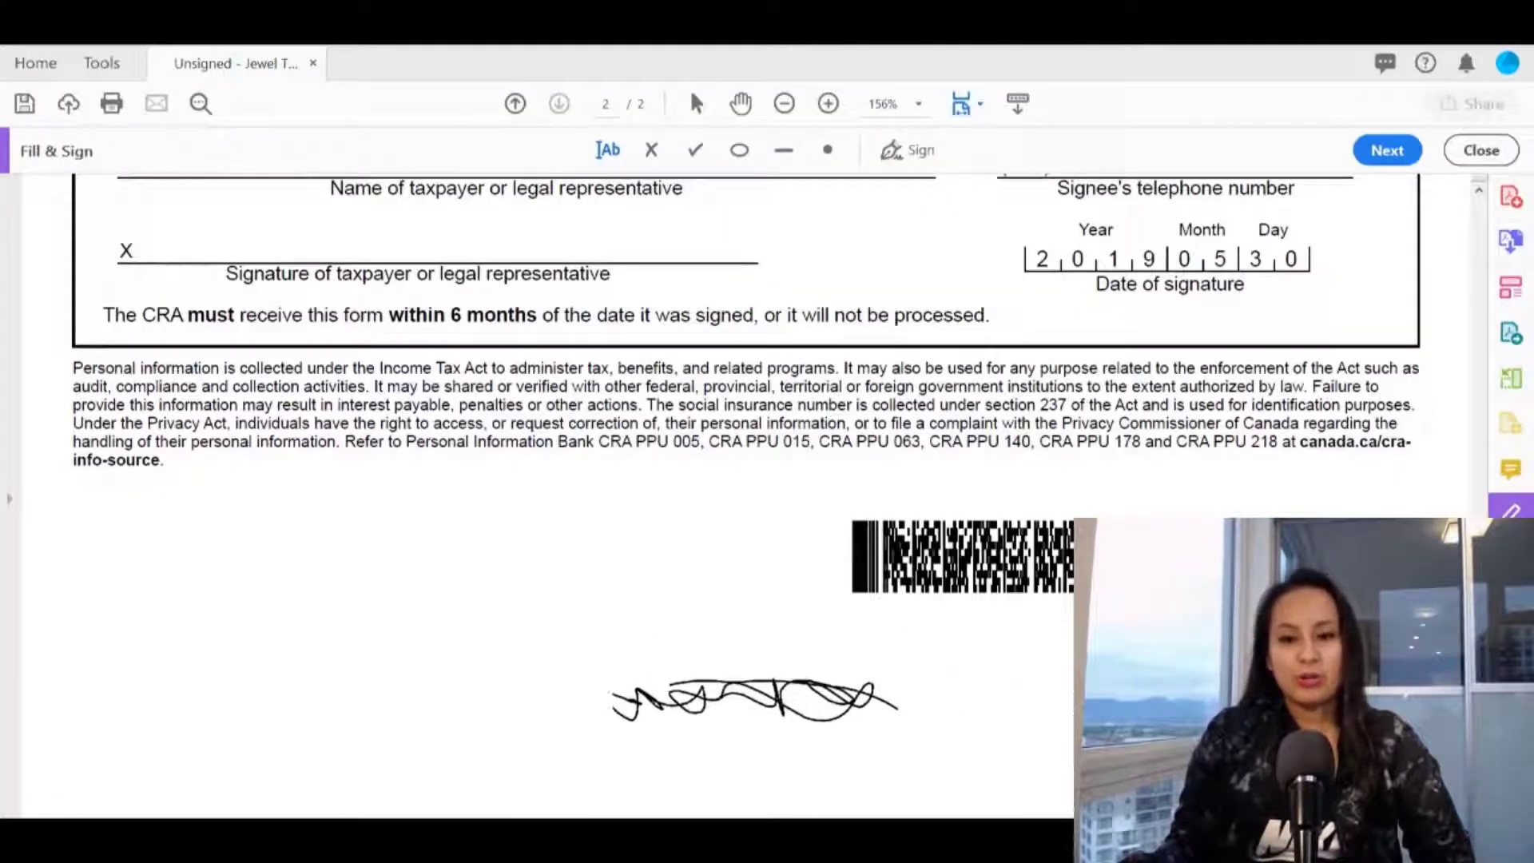
# - Place the drawn signature on the taxpayer signature line and shrink it slightly to fit
pyautogui.moveTo(336, 214)
pyautogui.mouseDown()
pyautogui.moveTo(431, 239)
pyautogui.moveTo(417, 241)
pyautogui.mouseUp()
pyautogui.click(565, 319)
pyautogui.moveTo(565, 320)
pyautogui.mouseDown()
pyautogui.moveTo(439, 277)
pyautogui.moveTo(639, 343)
pyautogui.moveTo(524, 312)
pyautogui.moveTo(542, 338)
pyautogui.moveTo(607, 279)
pyautogui.moveTo(699, 281)
pyautogui.moveTo(528, 313)
pyautogui.moveTo(409, 276)
pyautogui.moveTo(469, 281)
pyautogui.moveTo(526, 313)
pyautogui.mouseUp()
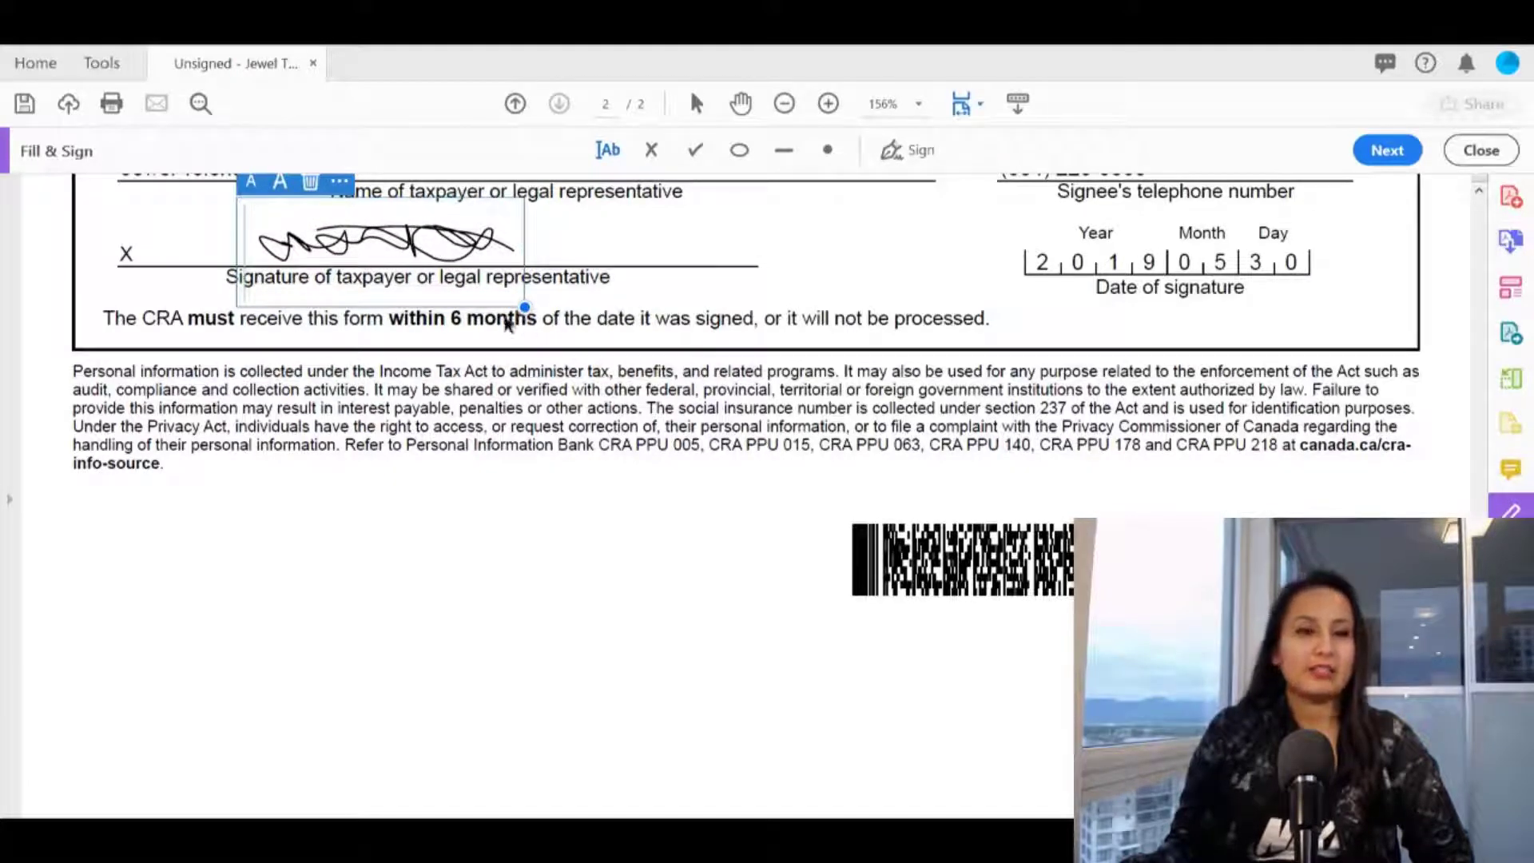
pyautogui.click(529, 321)
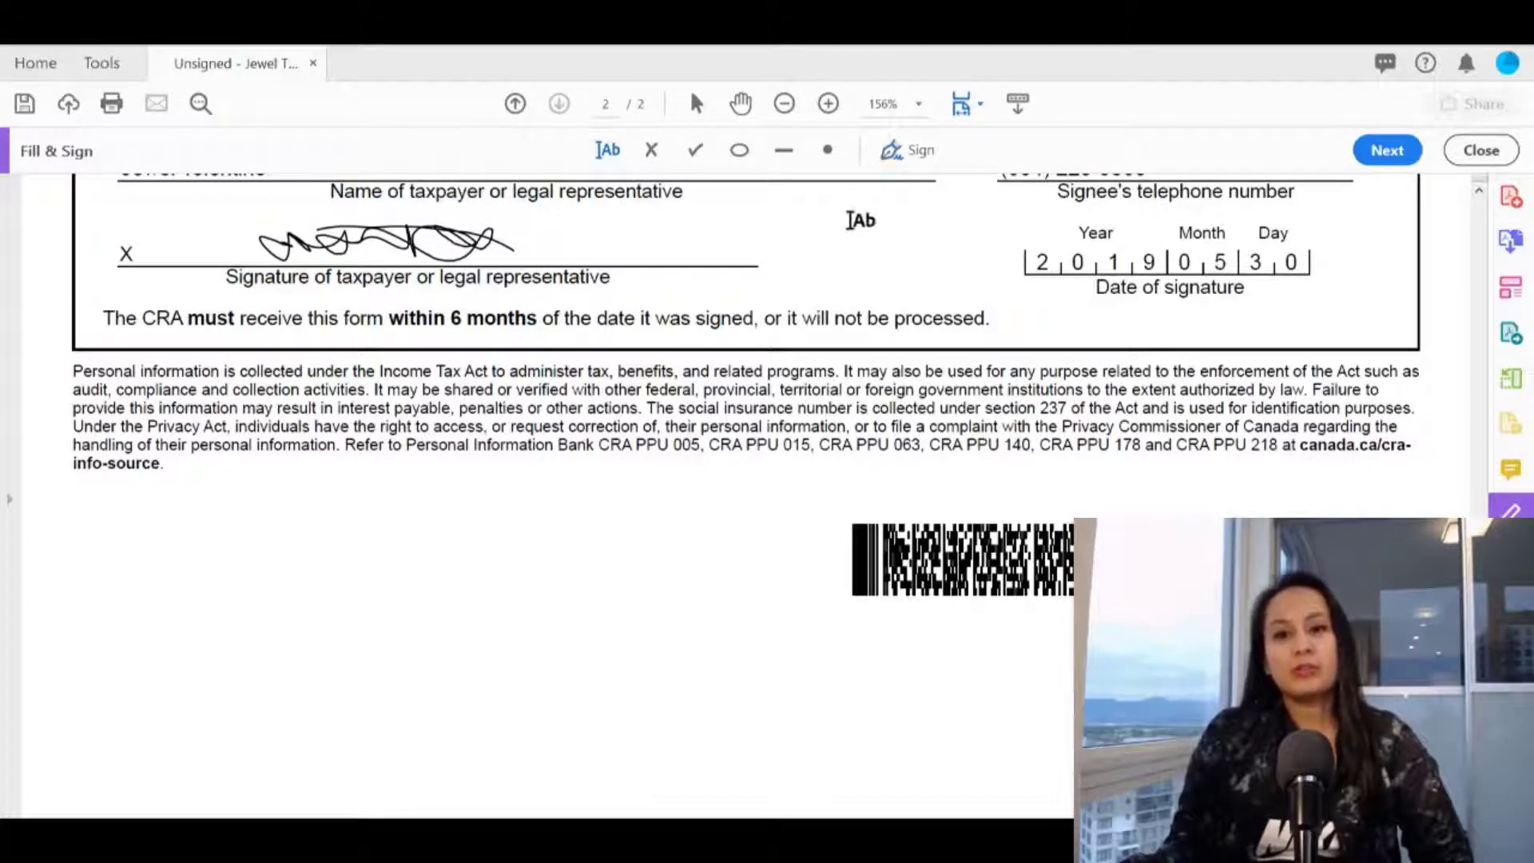
# - Remove the saved drawn signature from the signing options, keeping the one placed on the form
pyautogui.click(892, 151)
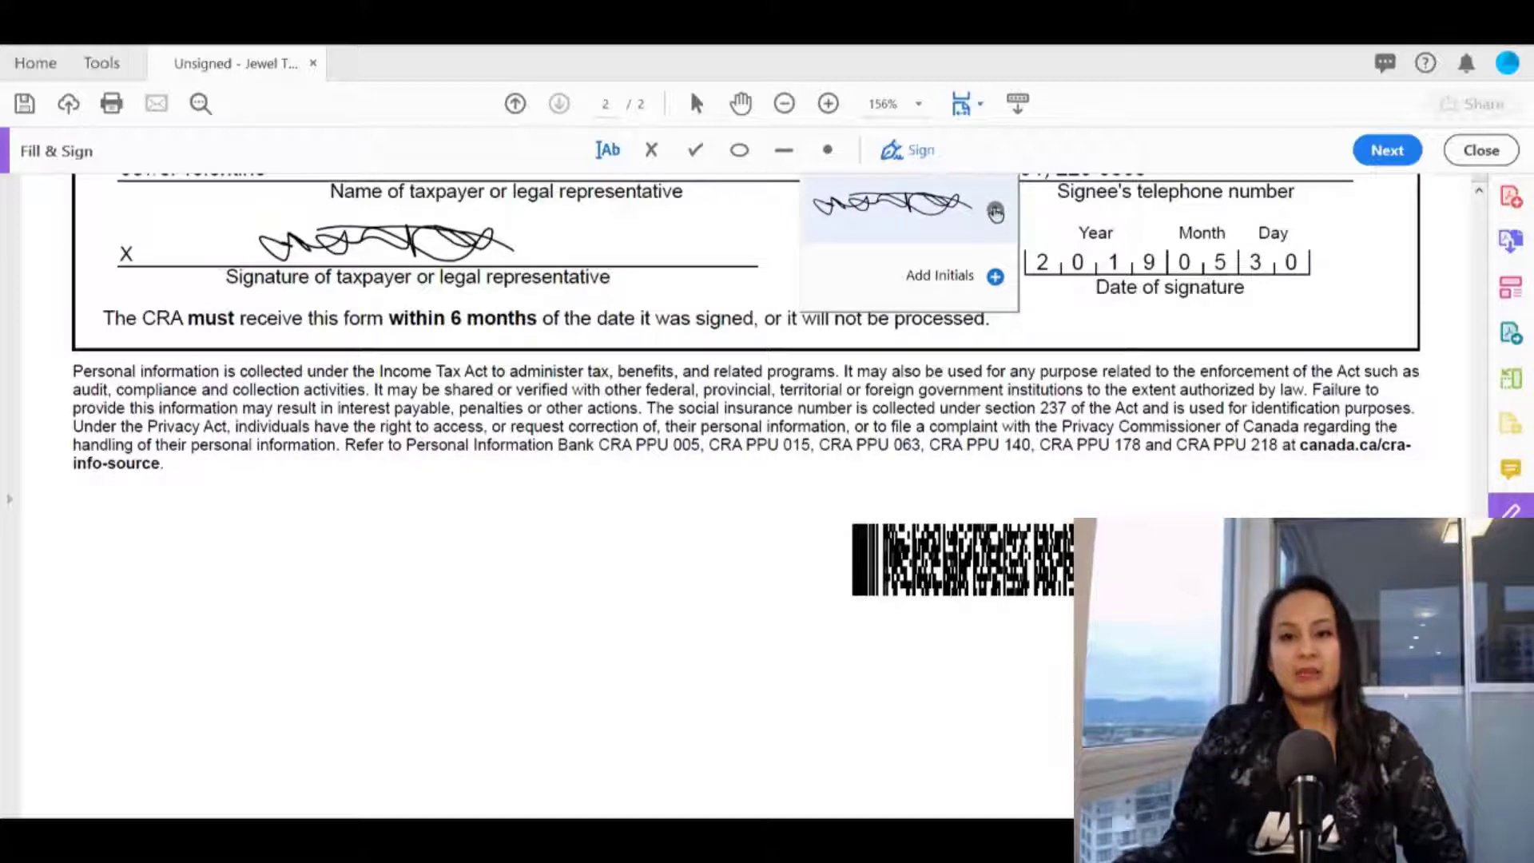
pyautogui.click(996, 212)
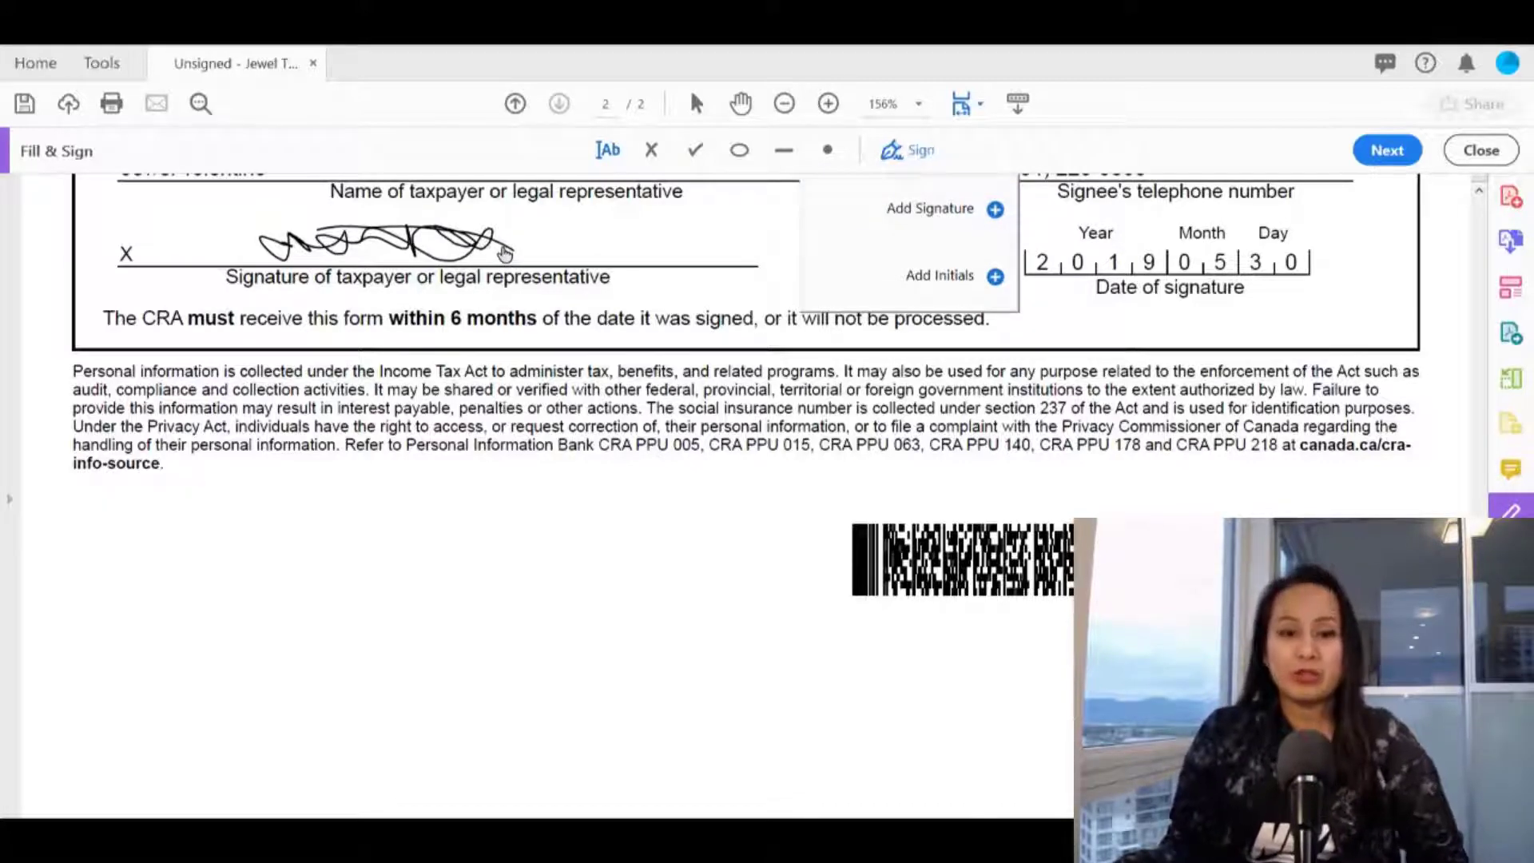
pyautogui.click(543, 349)
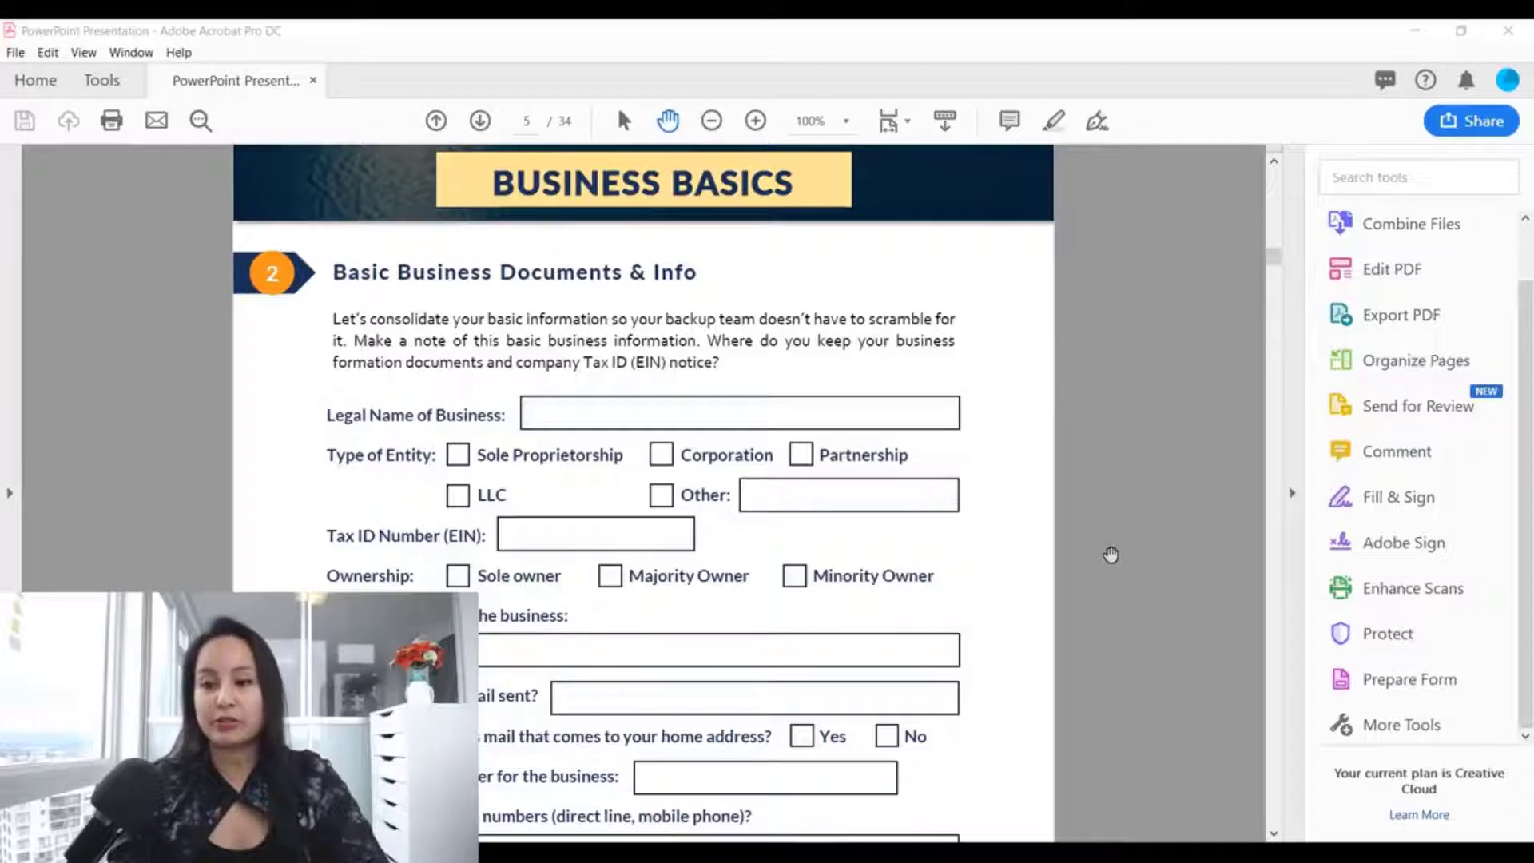
# - Prepare the Chaos-Proof Your Business workbook as a fillable form with auto-detected fields
pyautogui.click(1388, 692)
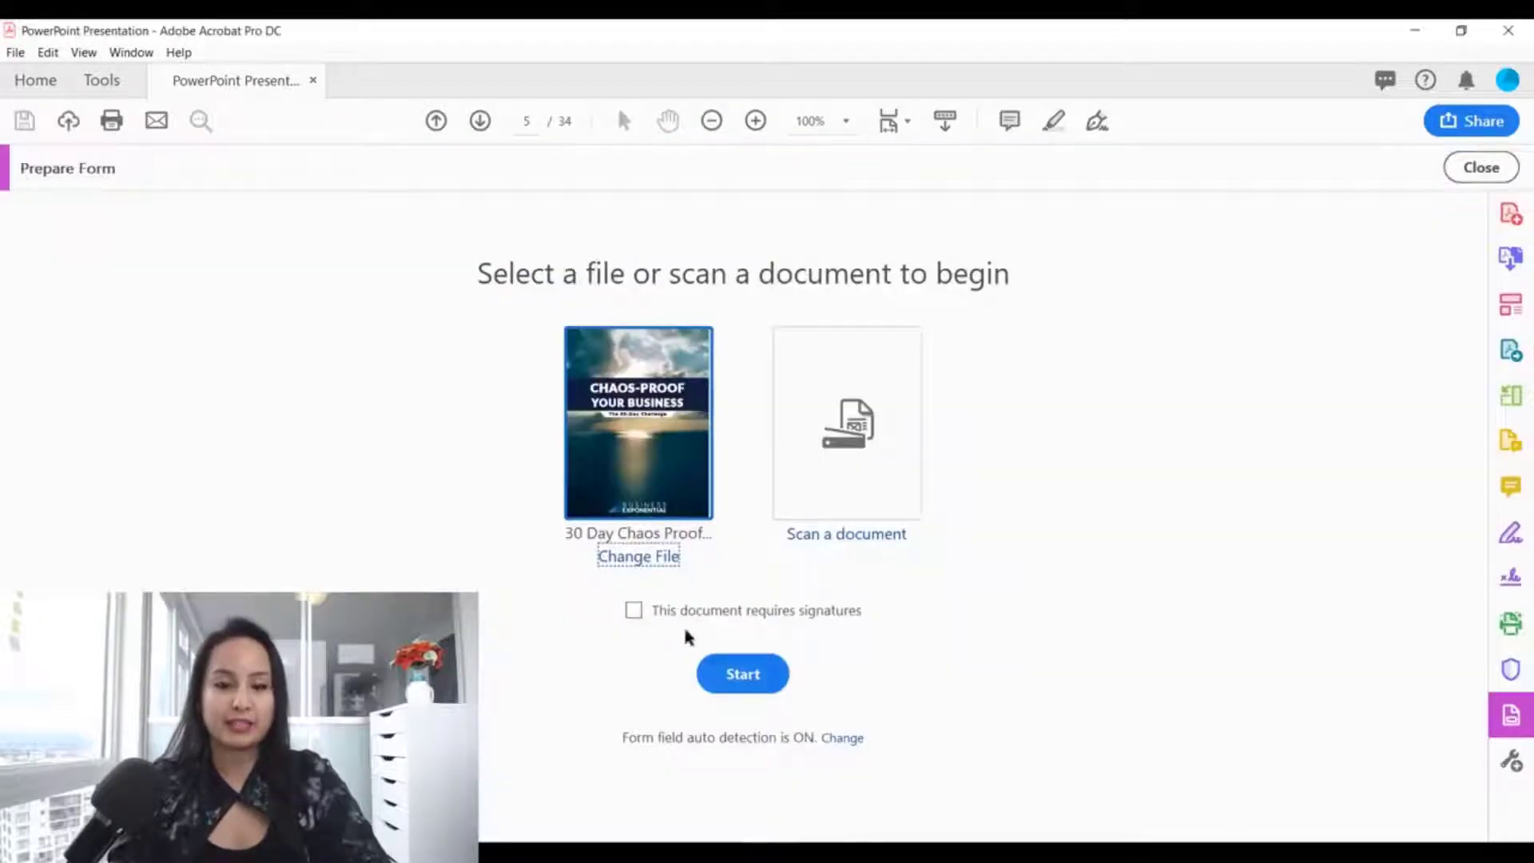
pyautogui.click(746, 678)
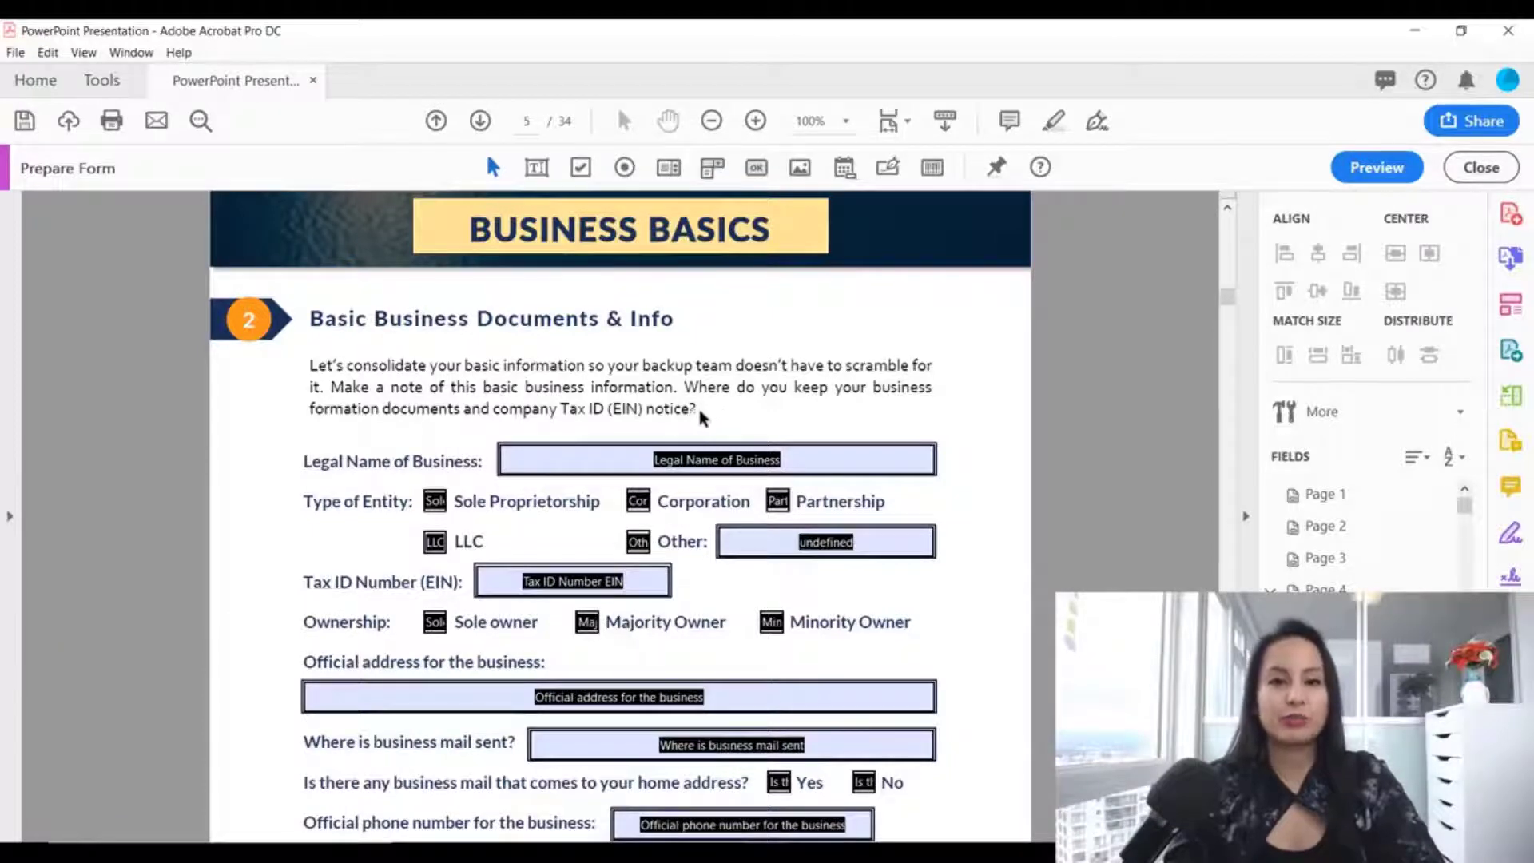
# - Add a text field beside the "Basic Business Documents & Info" heading and name it "Basic Business Documents"
pyautogui.click(536, 169)
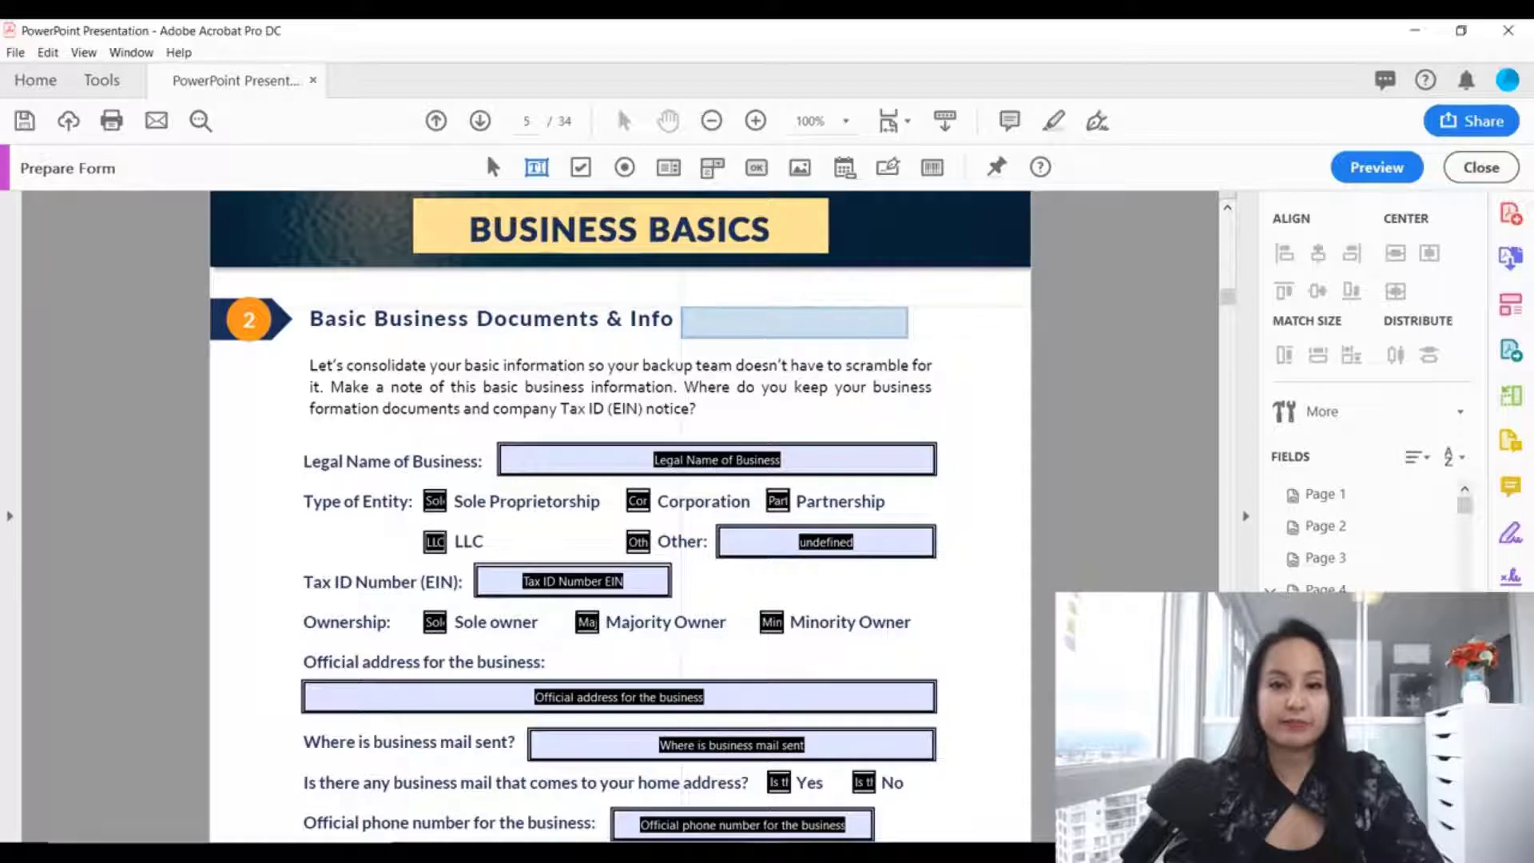
pyautogui.moveTo(681, 307); pyautogui.dragTo(914, 332)
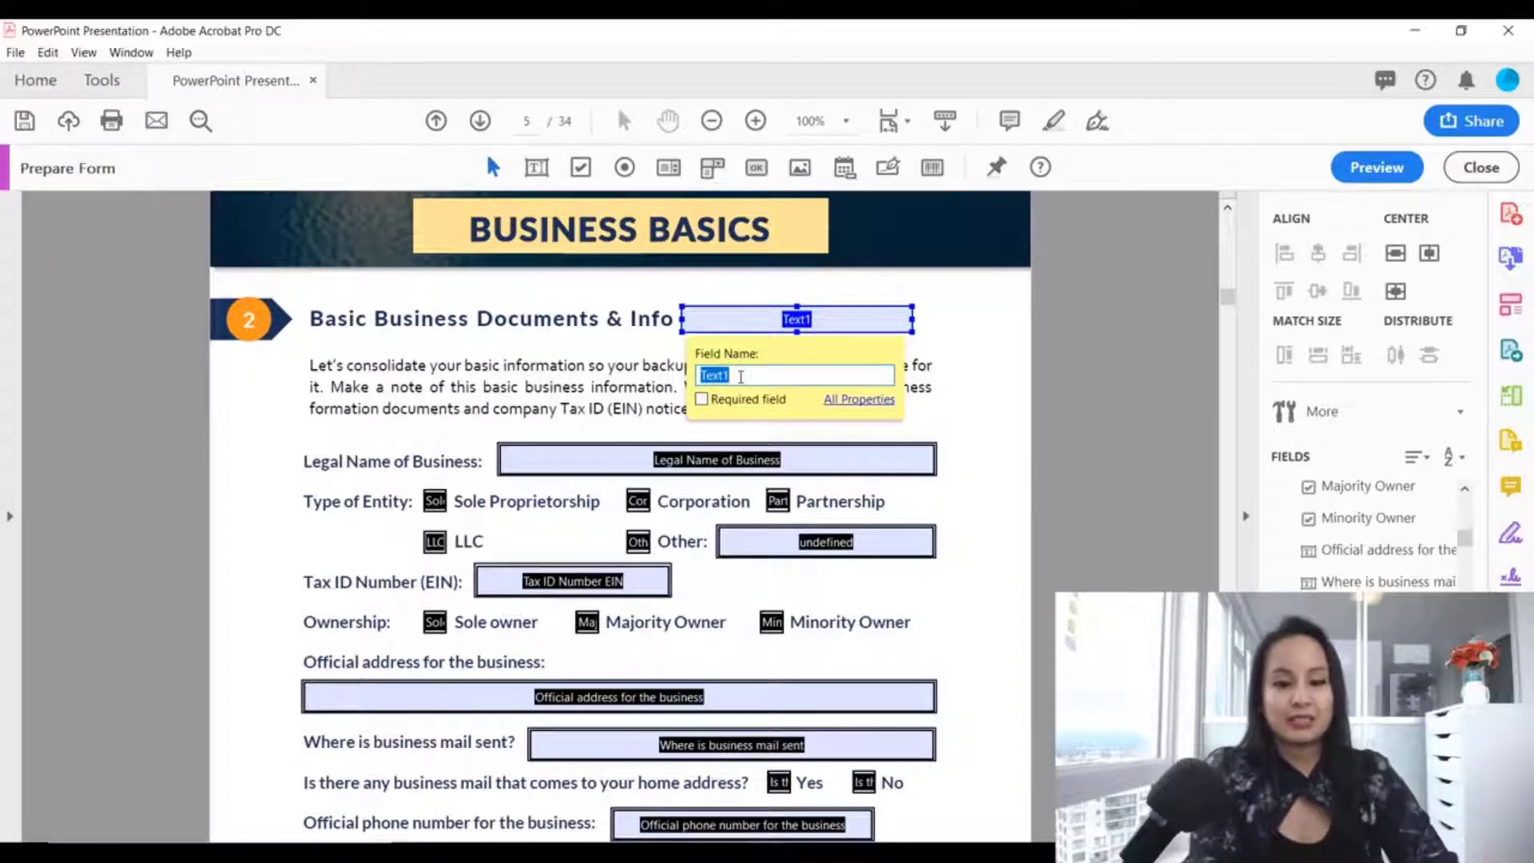
pyautogui.write('Basic Business Documents')
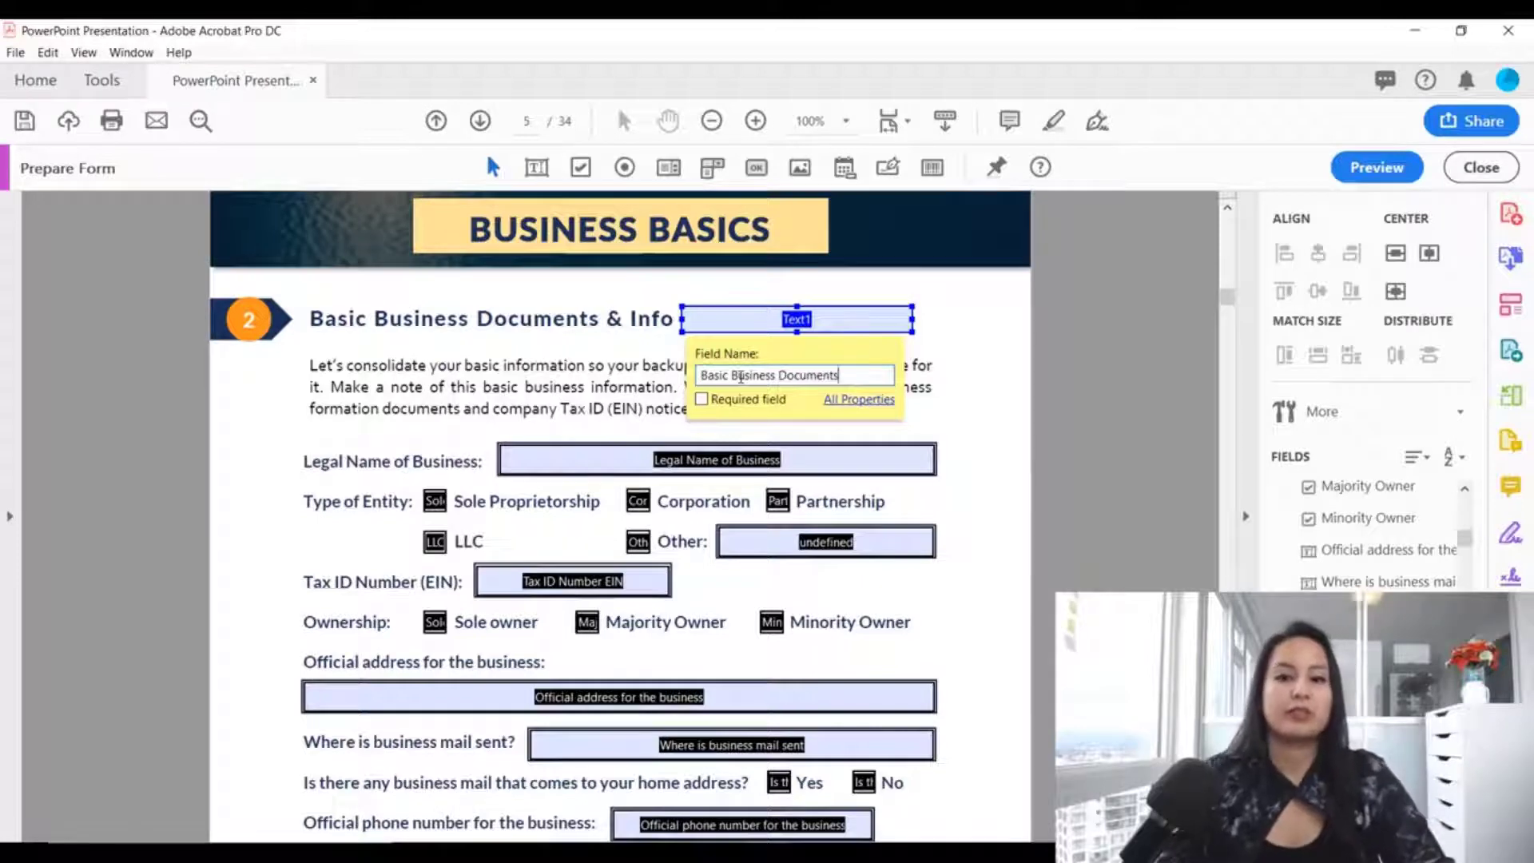
pyautogui.press('Return')
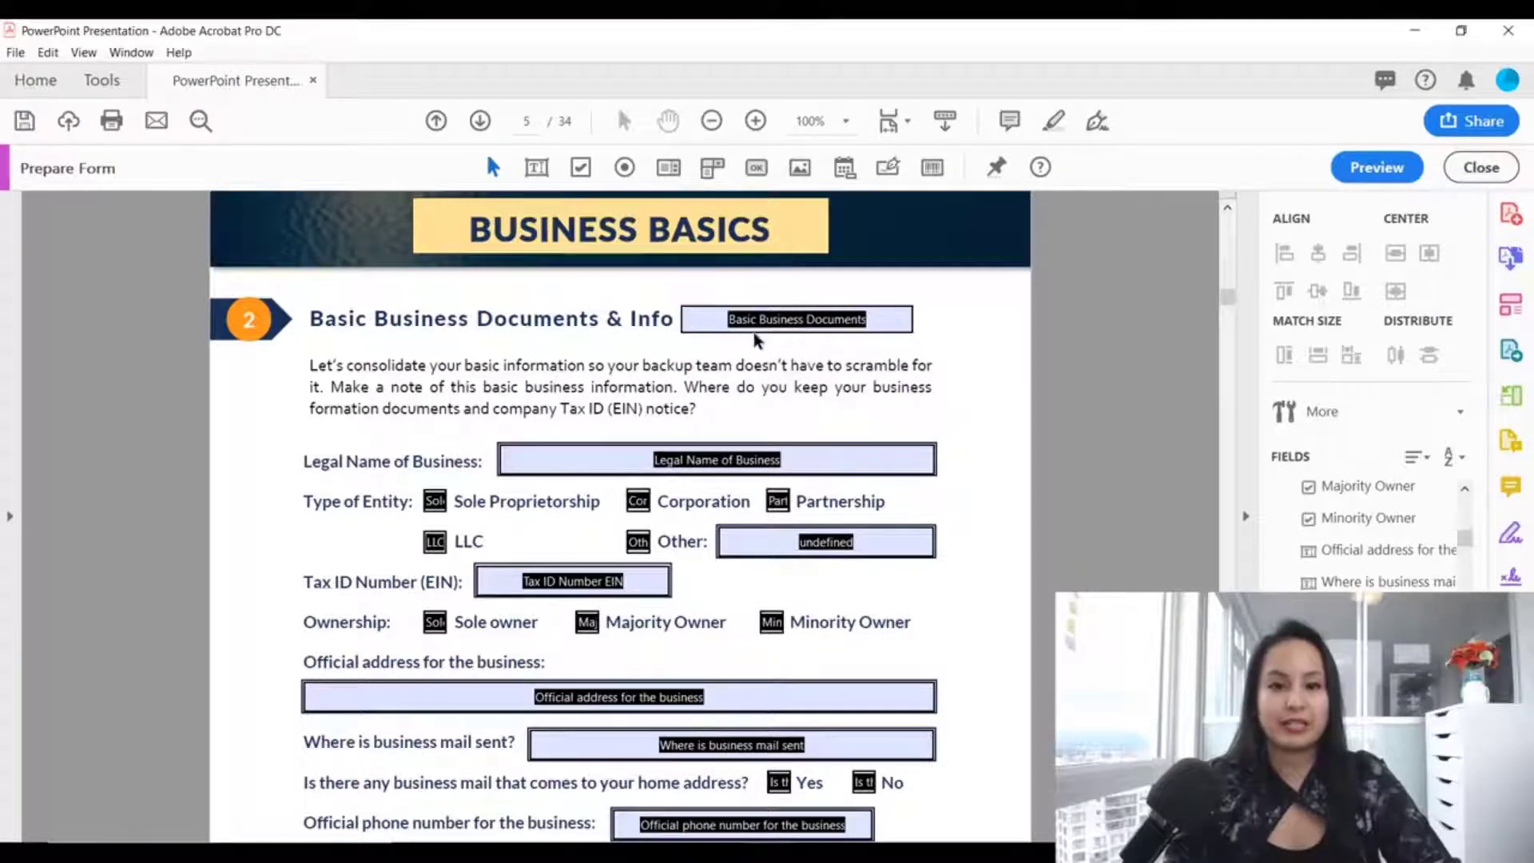
pyautogui.click(1158, 360)
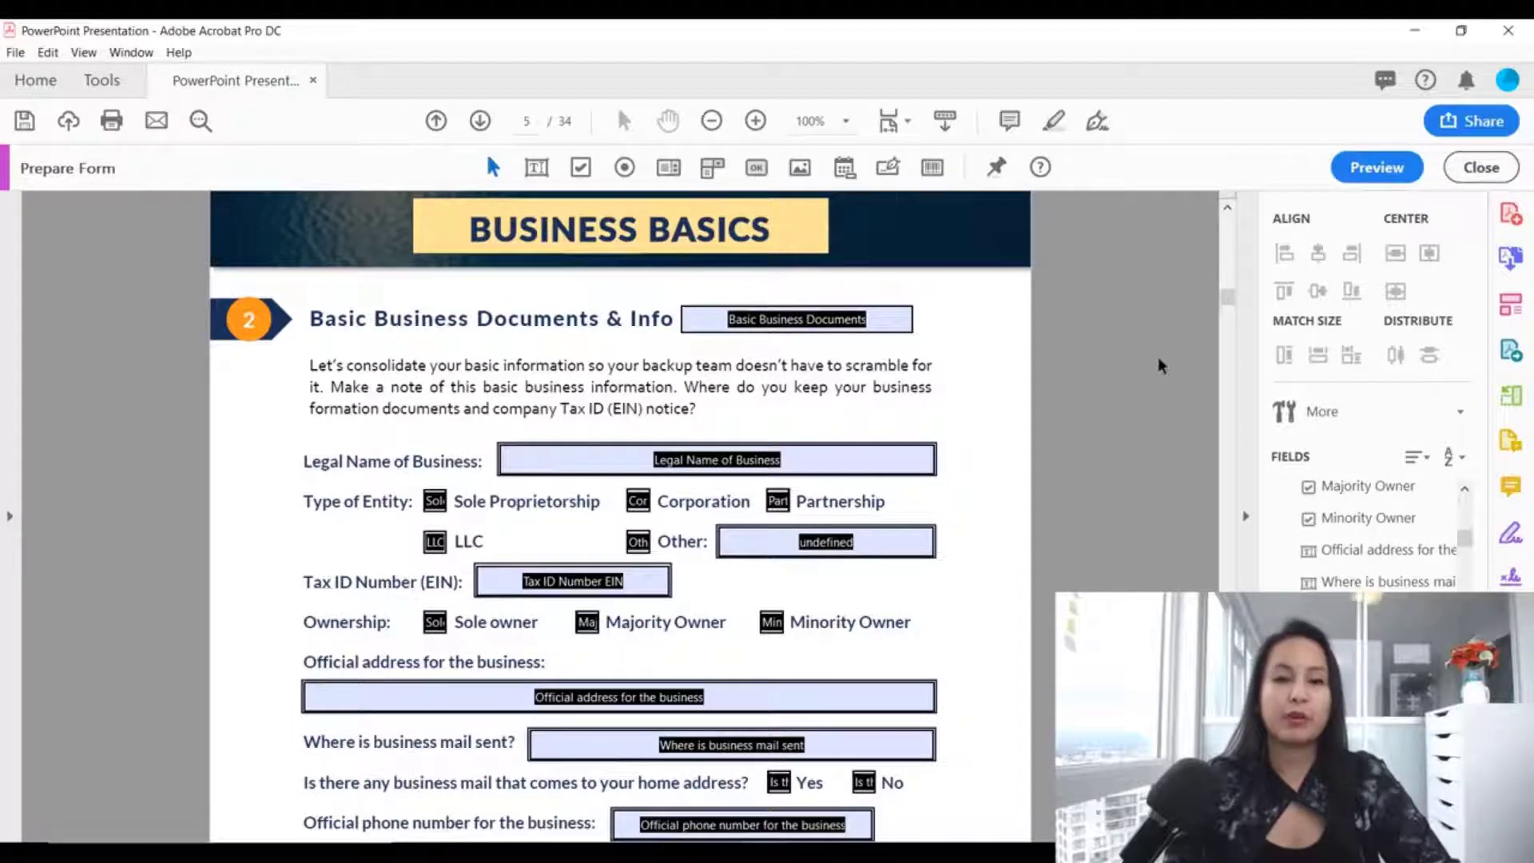
# - Preview the form and test the Basic Business Documents field with the sample text "cvfghfghfghfhfghfgh"
pyautogui.click(1377, 169)
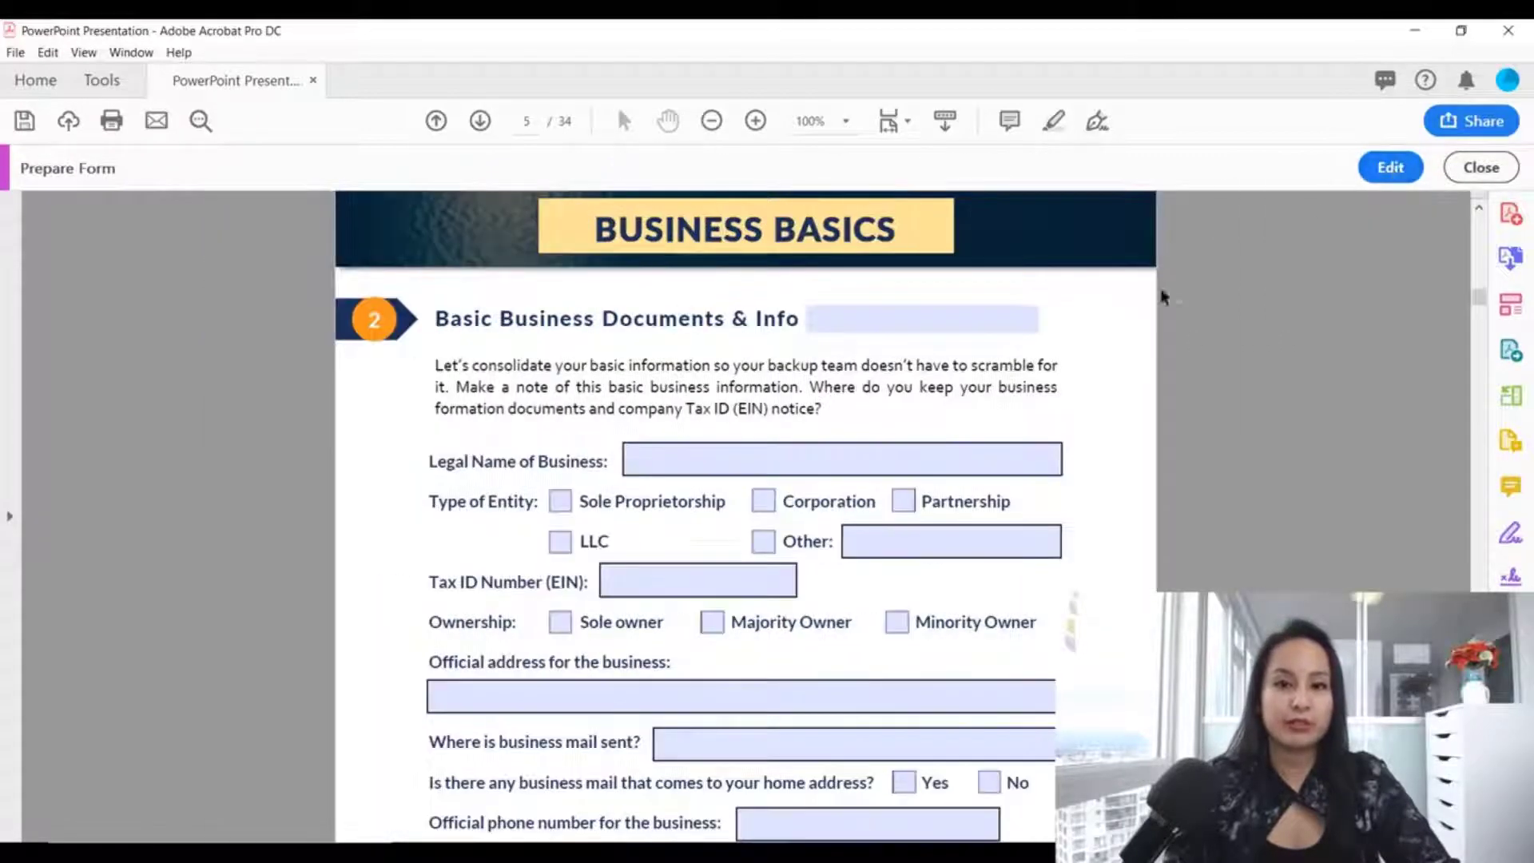
pyautogui.click(937, 317)
pyautogui.write('cvfghfghfghfhfghfgh')
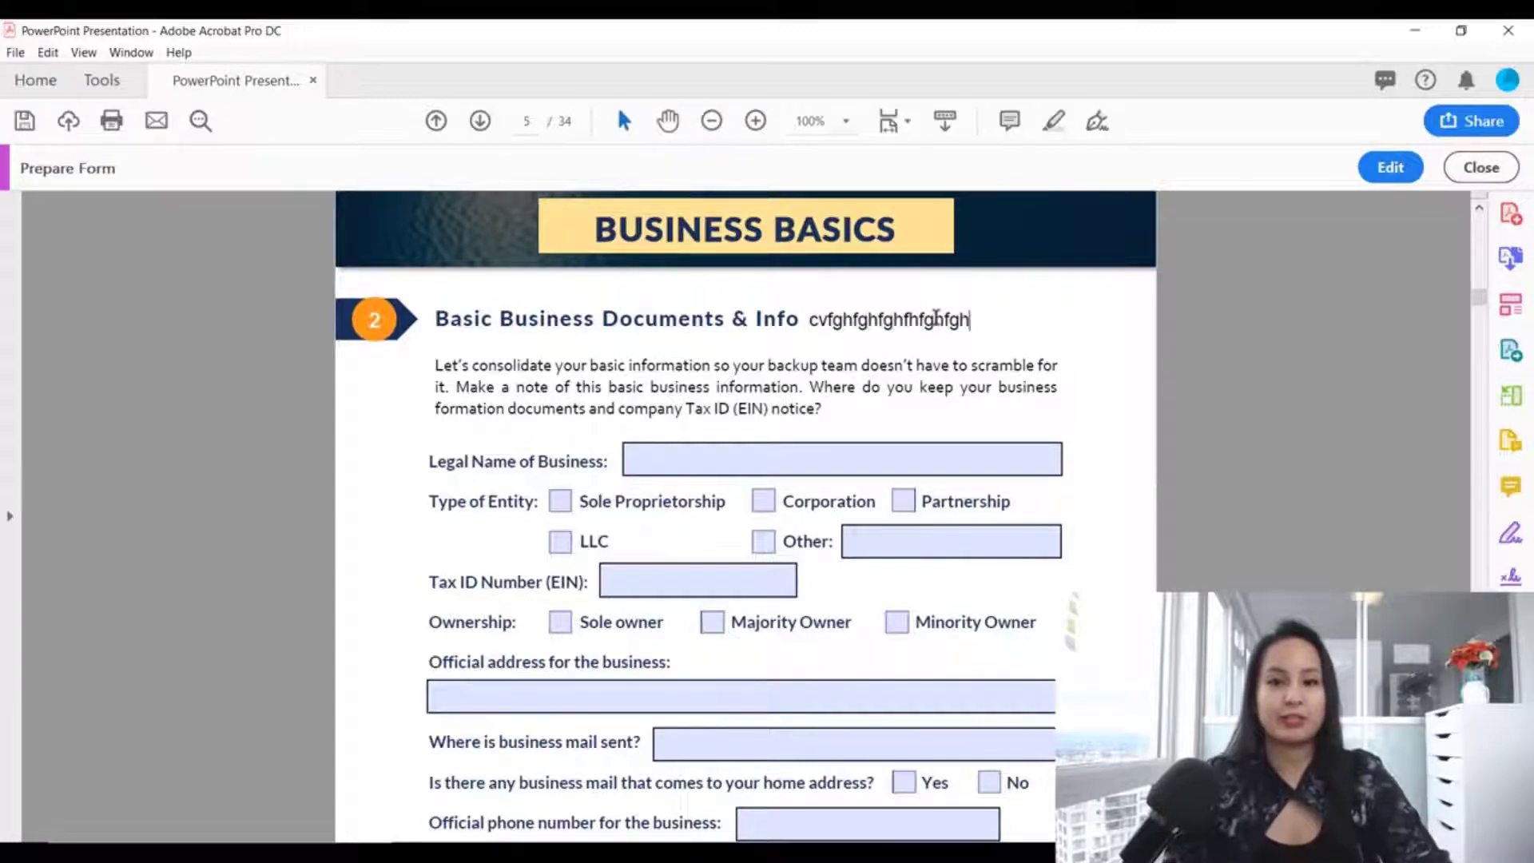
# - Clear the sample text from the Basic Business Documents field and return to form editing
pyautogui.press('BackSpace')
pyautogui.press('BackSpace')
pyautogui.press('BackSpace')
pyautogui.press('BackSpace')
pyautogui.press('BackSpace')
pyautogui.press('BackSpace')
pyautogui.press('BackSpace')
pyautogui.press('BackSpace')
pyautogui.press('BackSpace')
pyautogui.press('BackSpace')
pyautogui.press('BackSpace')
pyautogui.press('BackSpace')
pyautogui.press('BackSpace')
pyautogui.press('BackSpace')
pyautogui.press('BackSpace')
pyautogui.press('BackSpace')
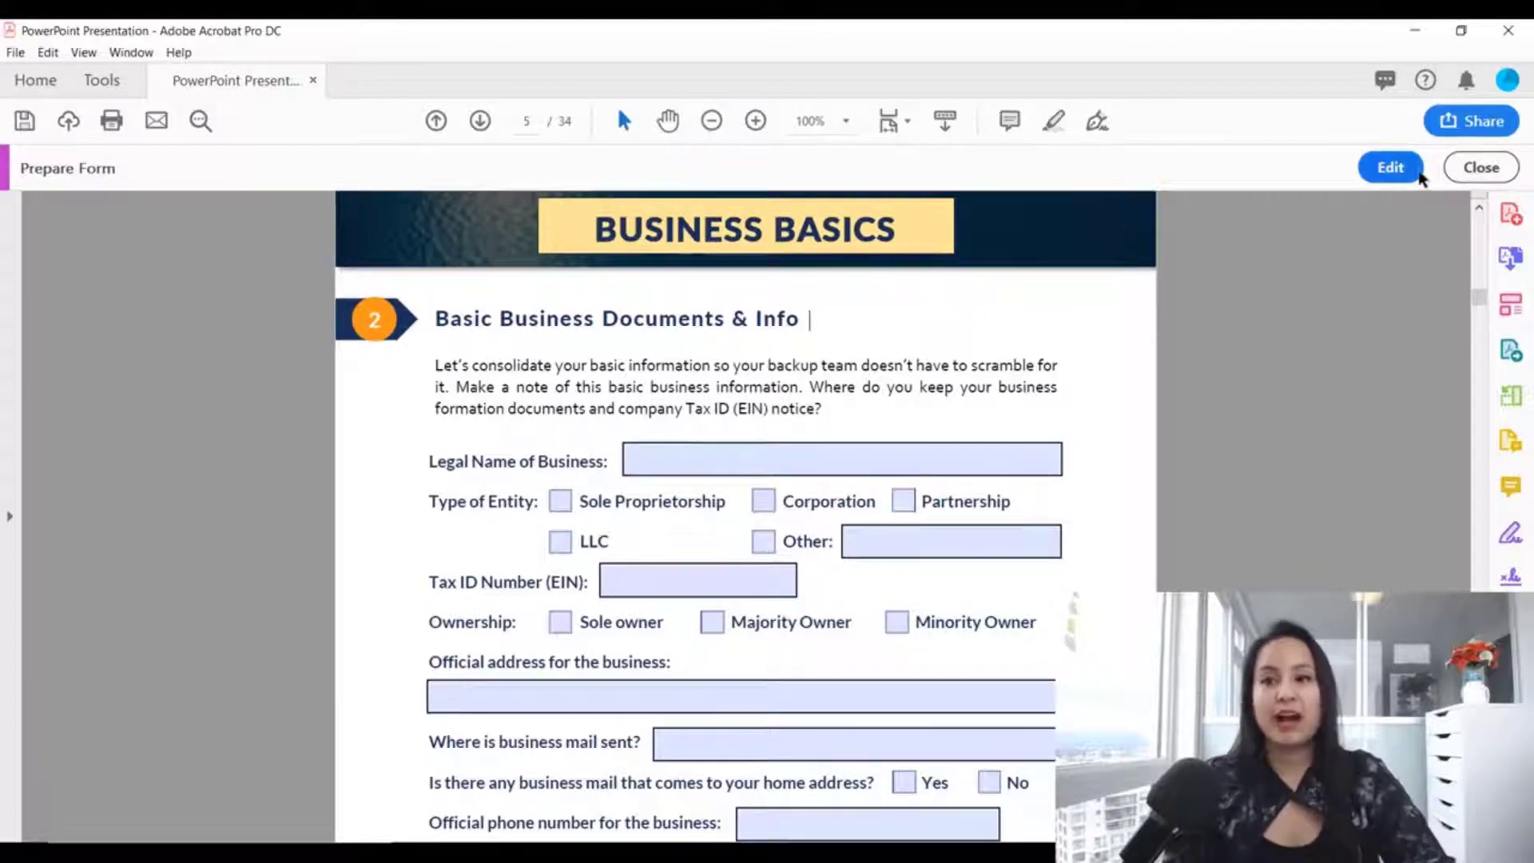
pyautogui.click(1390, 168)
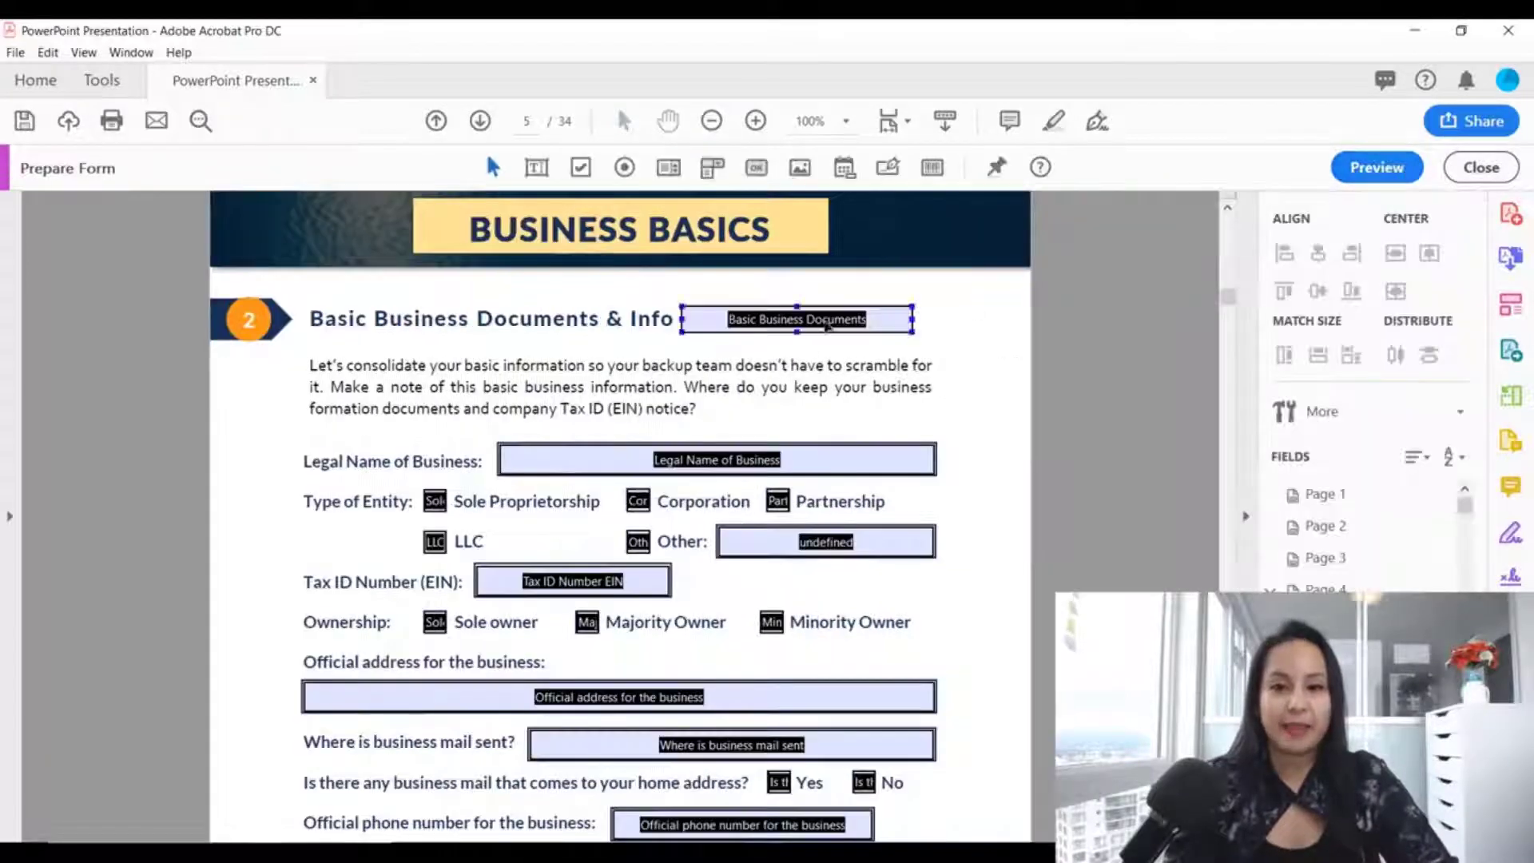
# - Set the Basic Business Documents field's text appearance to Helvetica at font size 9
pyautogui.doubleClick(827, 323)
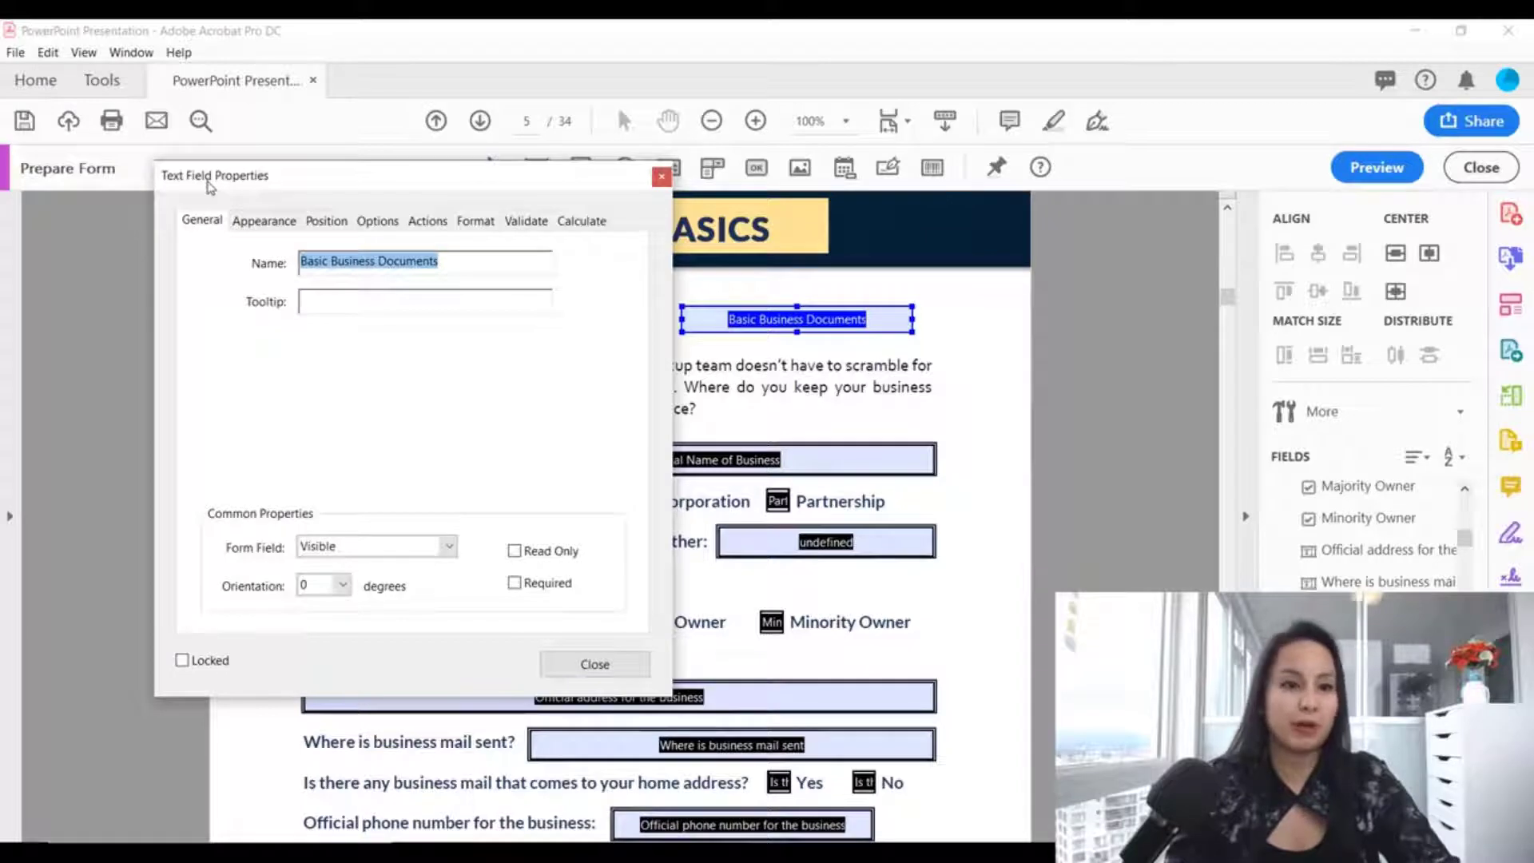
pyautogui.click(264, 221)
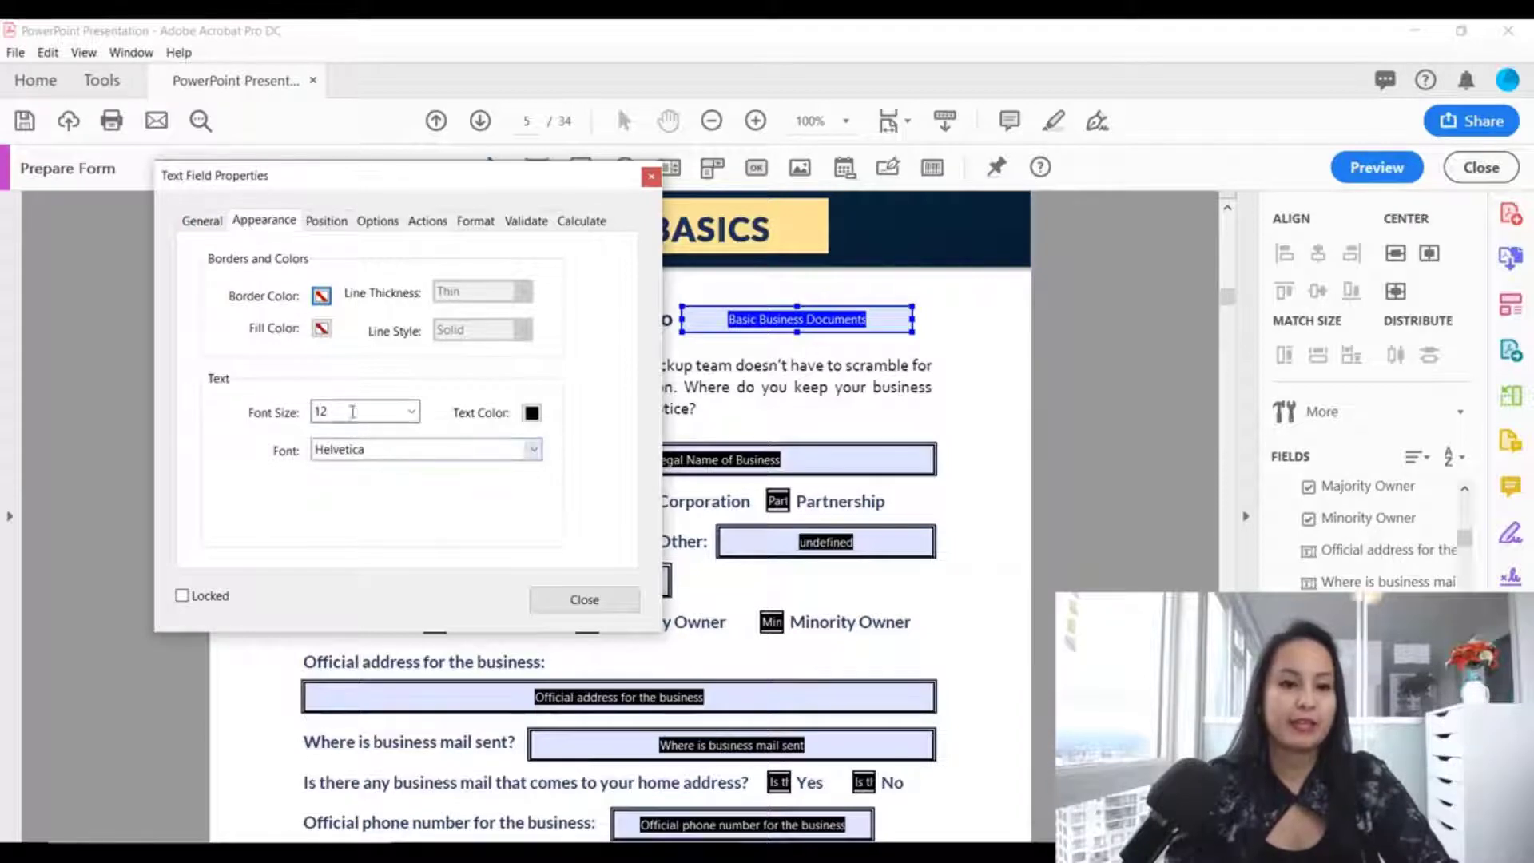
pyautogui.click(413, 411)
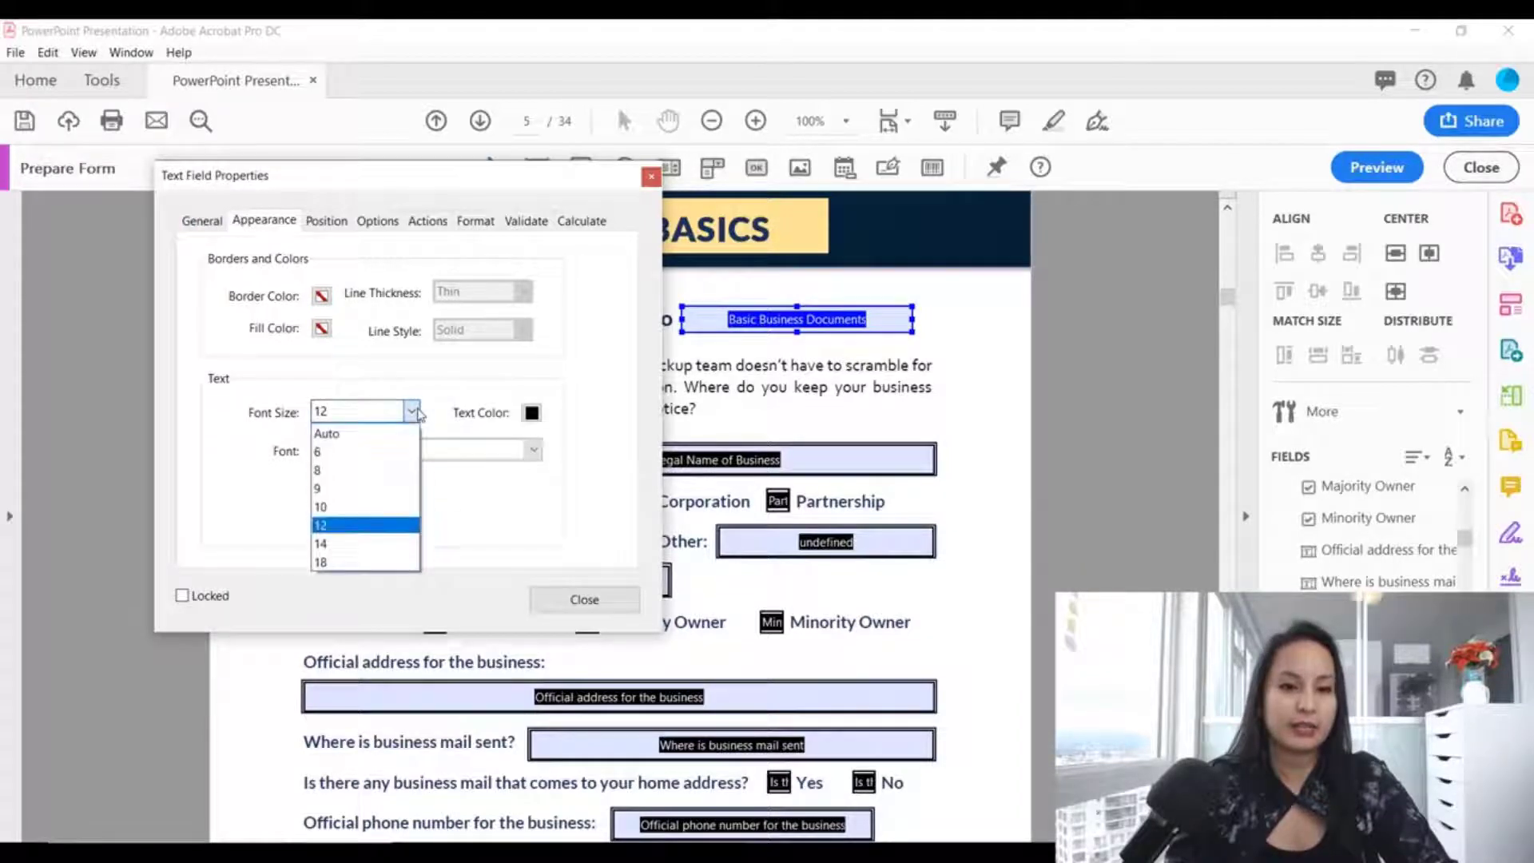
pyautogui.click(414, 413)
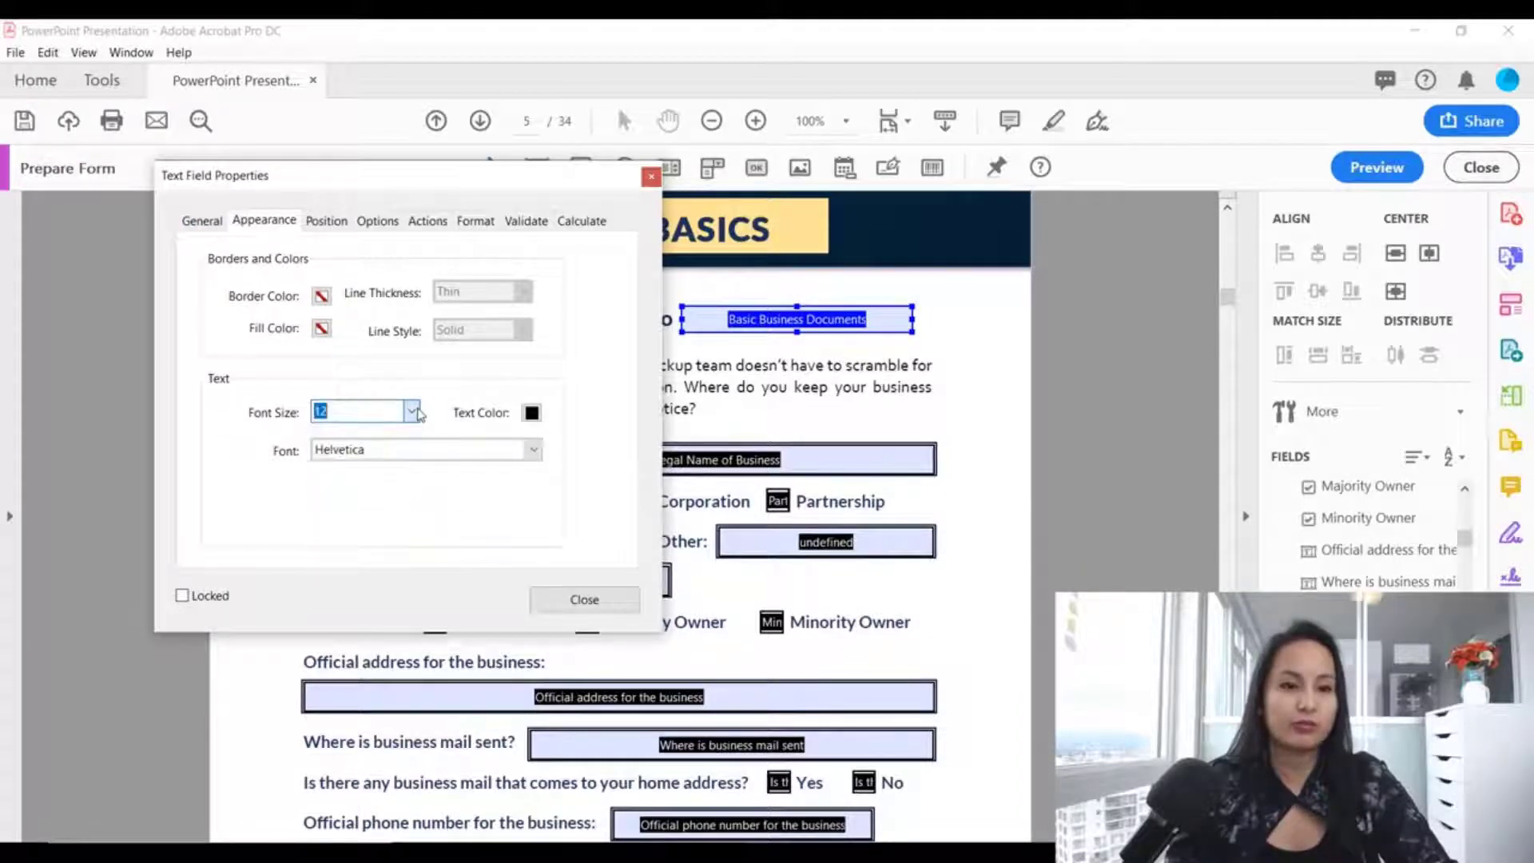
pyautogui.click(533, 450)
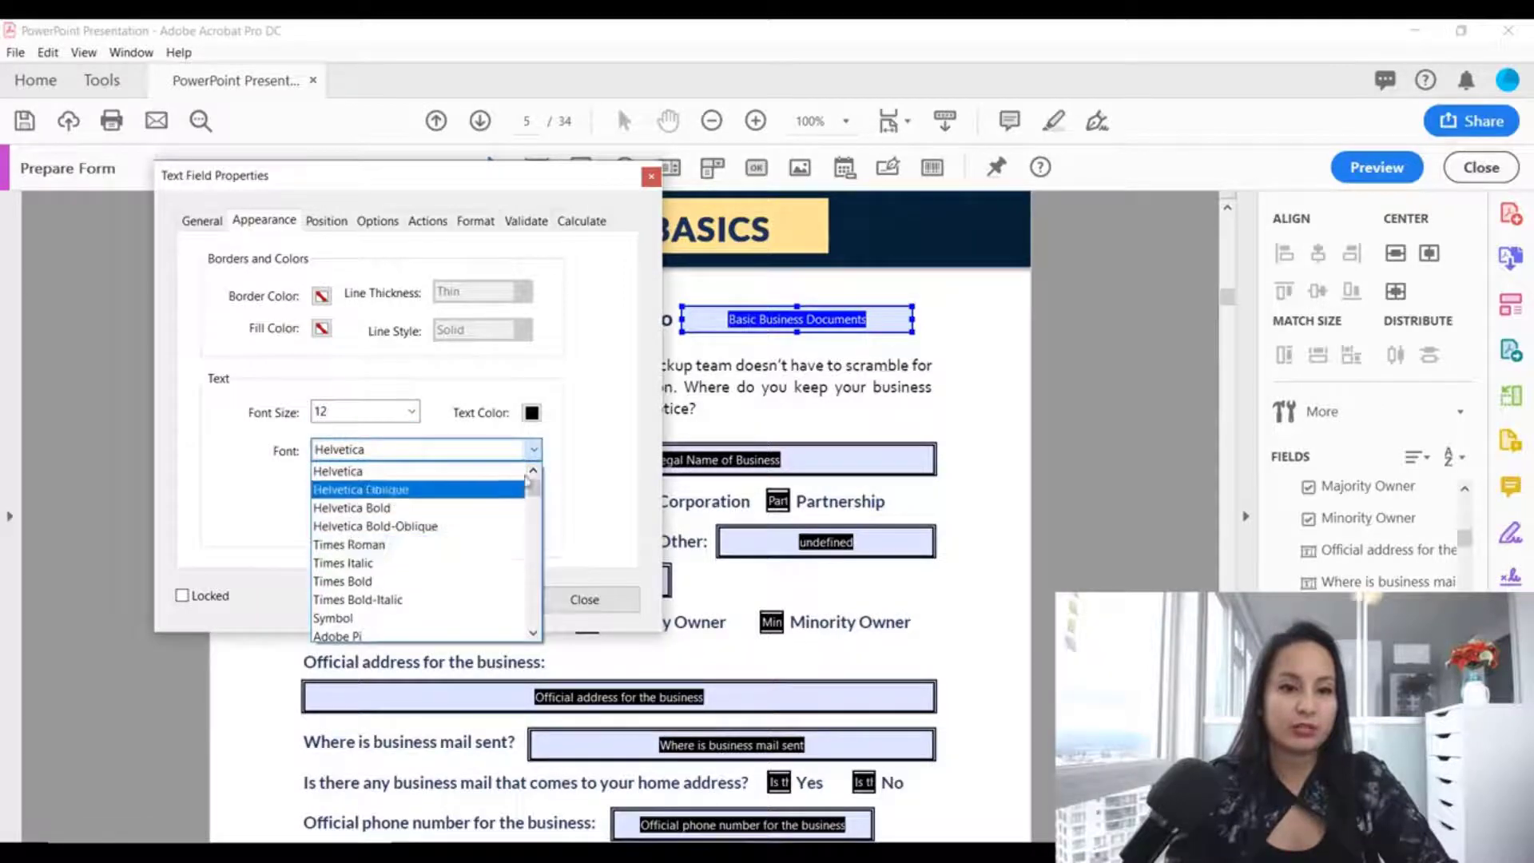
pyautogui.click(460, 470)
pyautogui.click(413, 412)
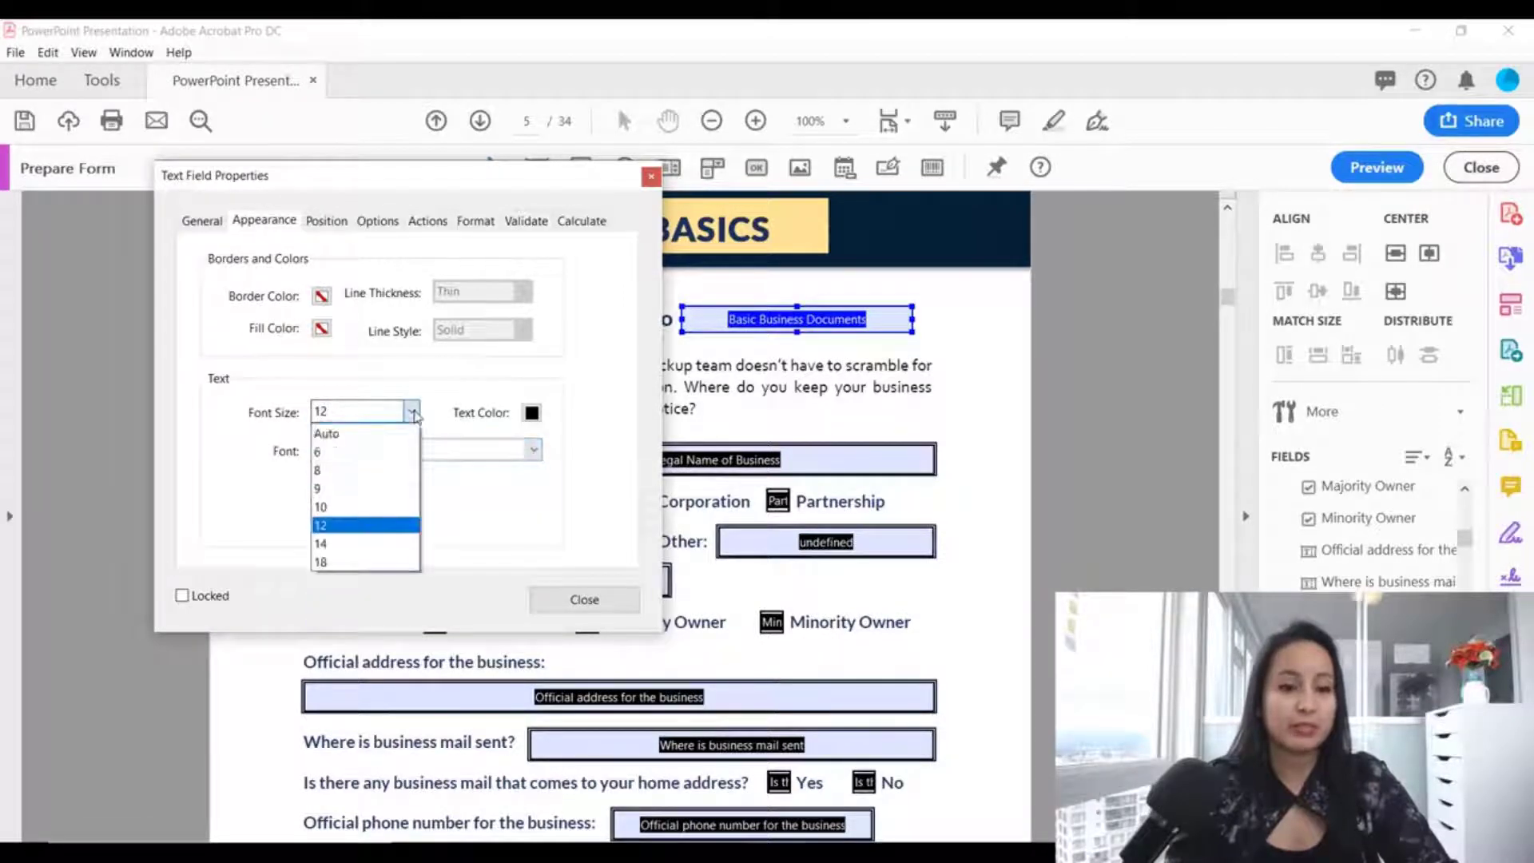
pyautogui.click(414, 413)
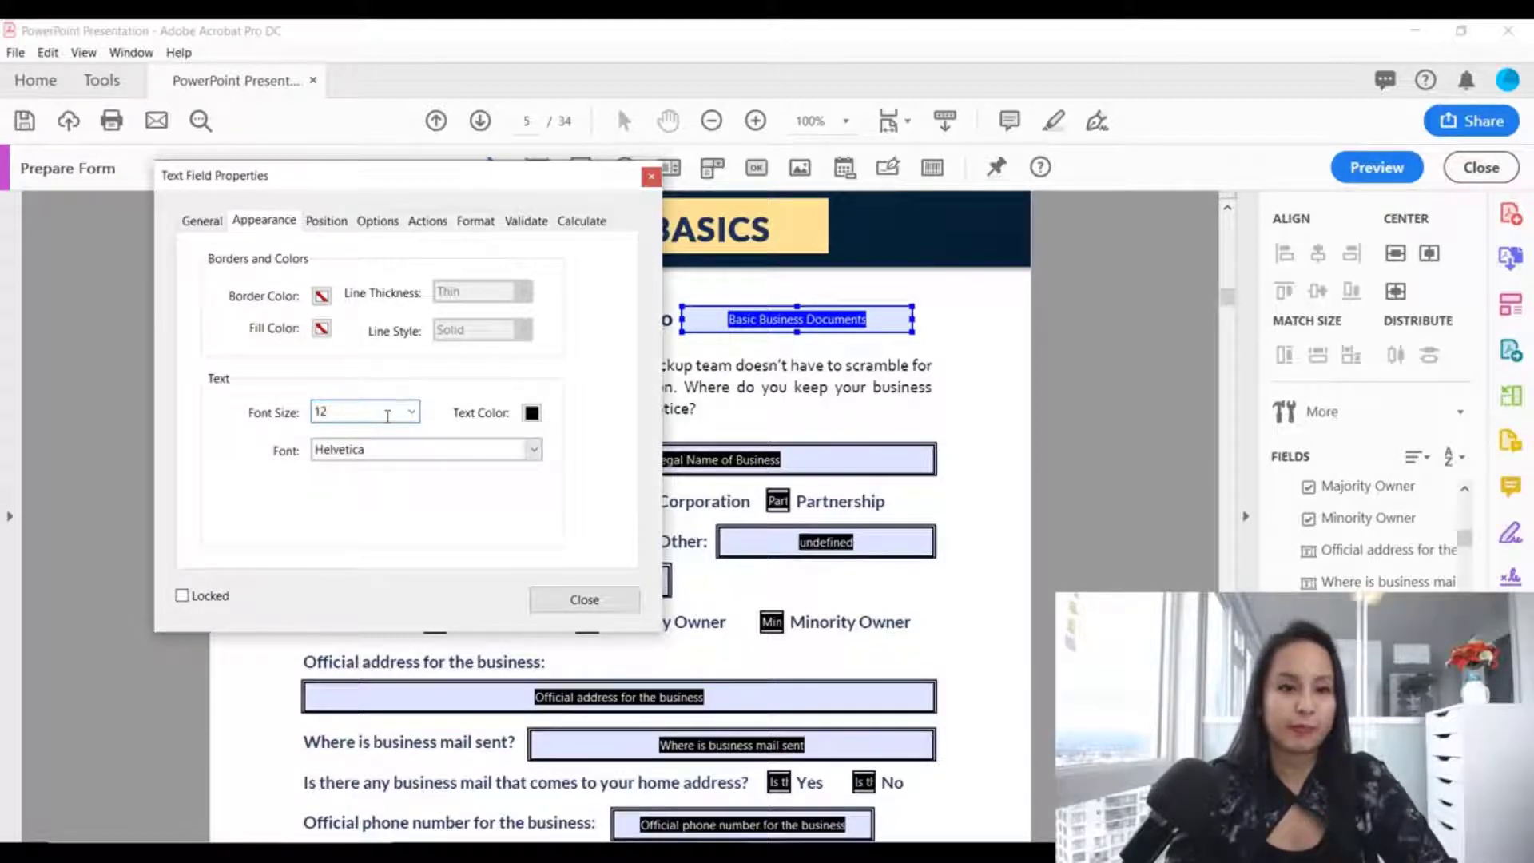
pyautogui.click(412, 412)
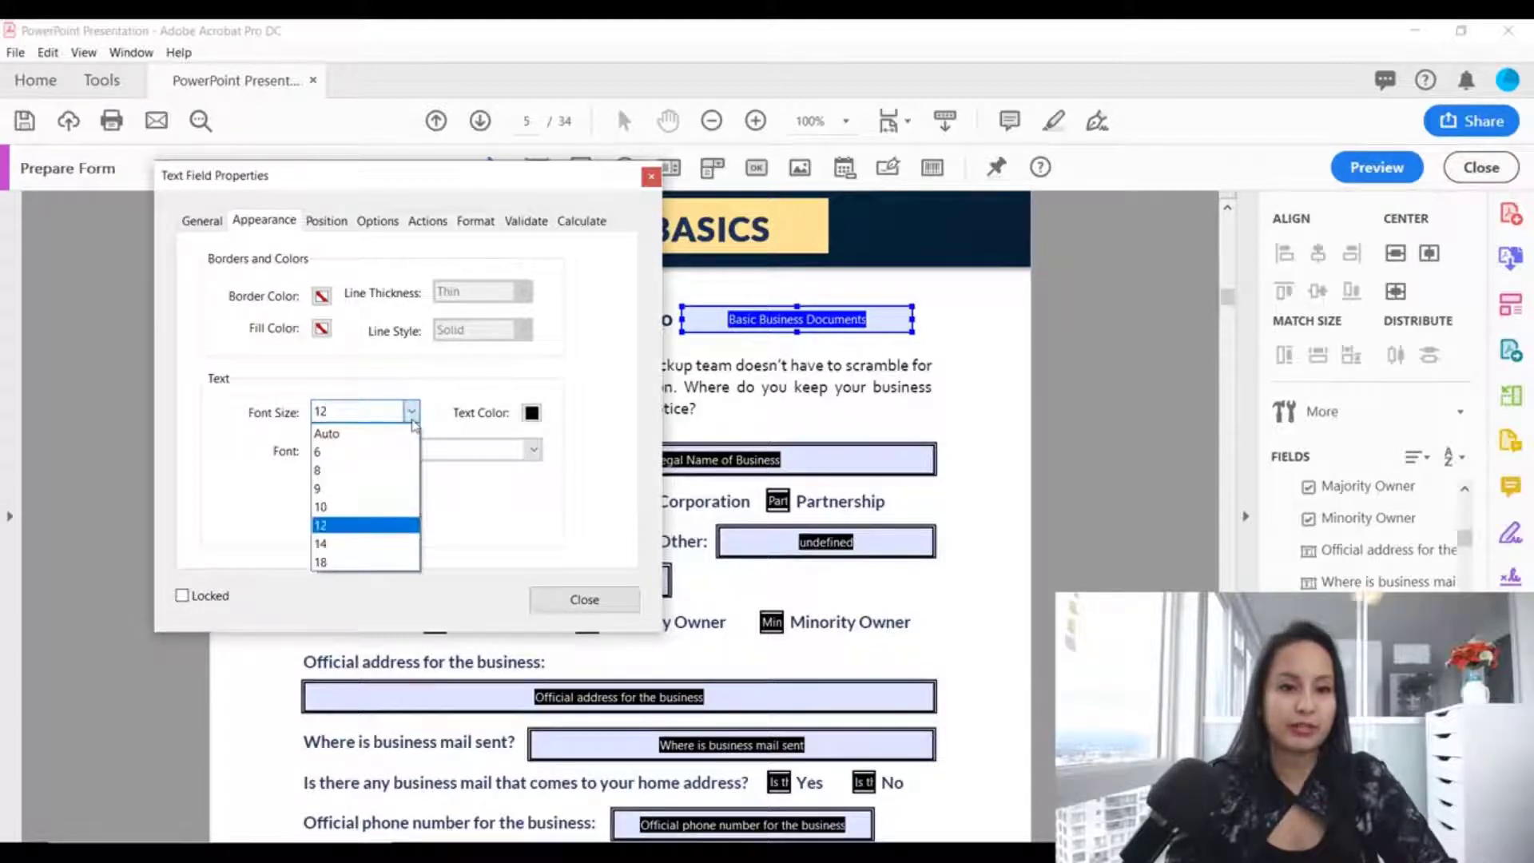
pyautogui.click(375, 491)
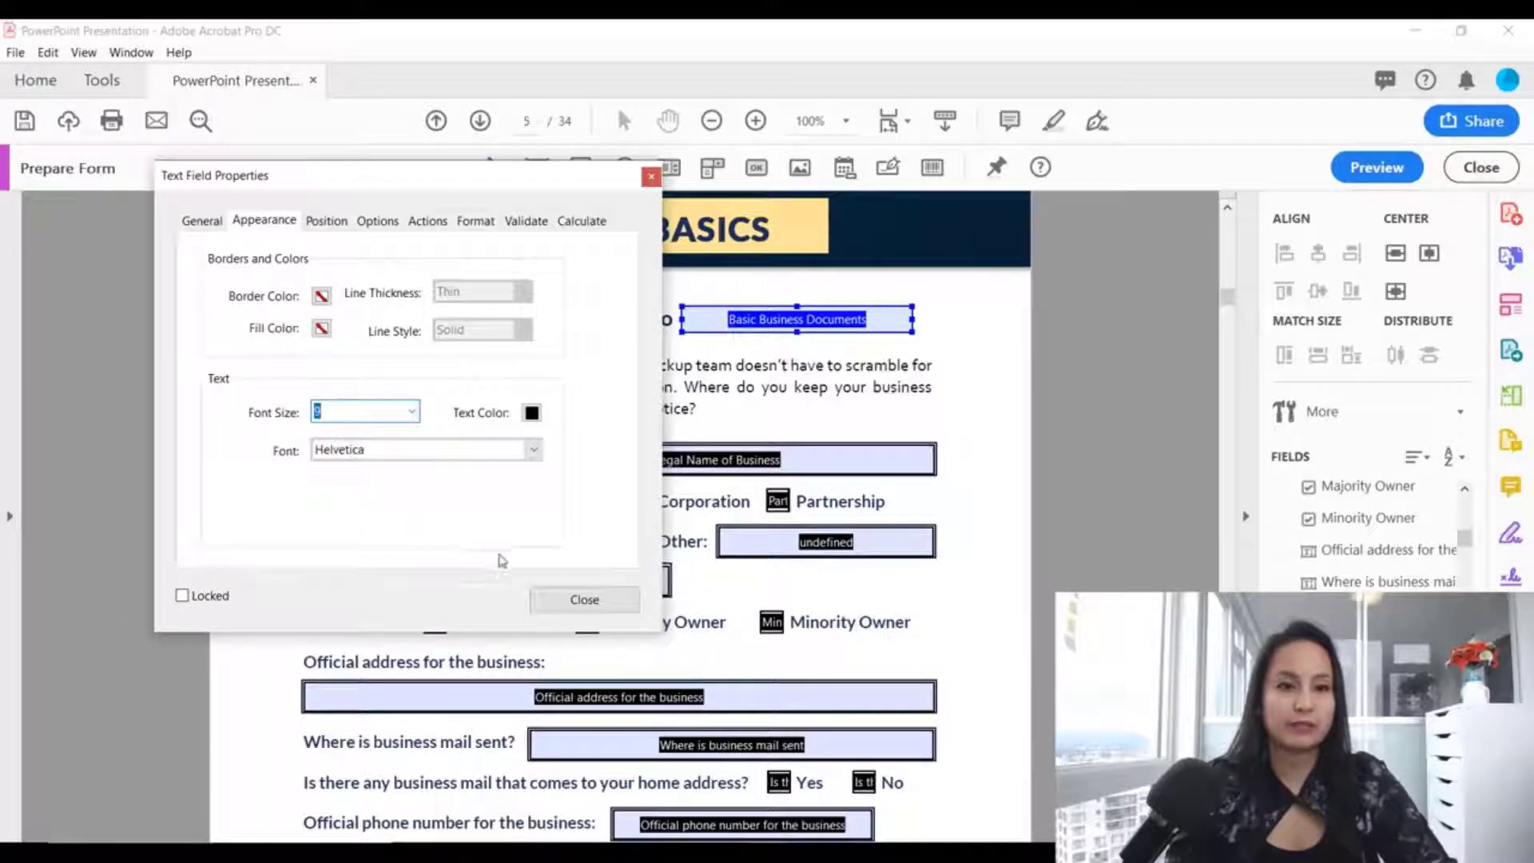
pyautogui.click(593, 606)
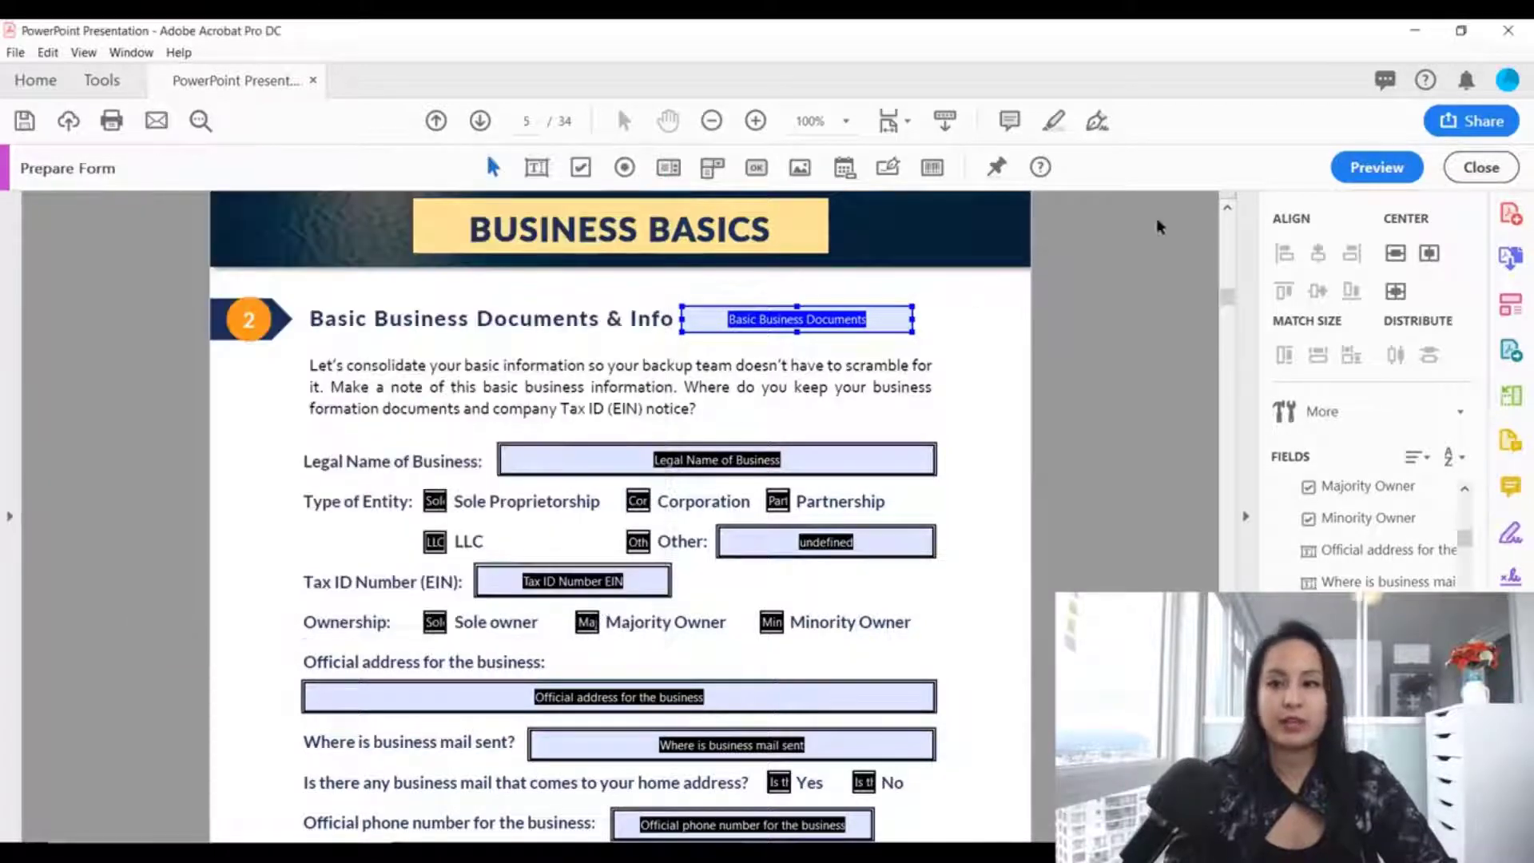
# - Preview the form, test the Basic Business Documents field with the sample text "dfdfdfgdfgdfg", and return to editing
pyautogui.click(1377, 168)
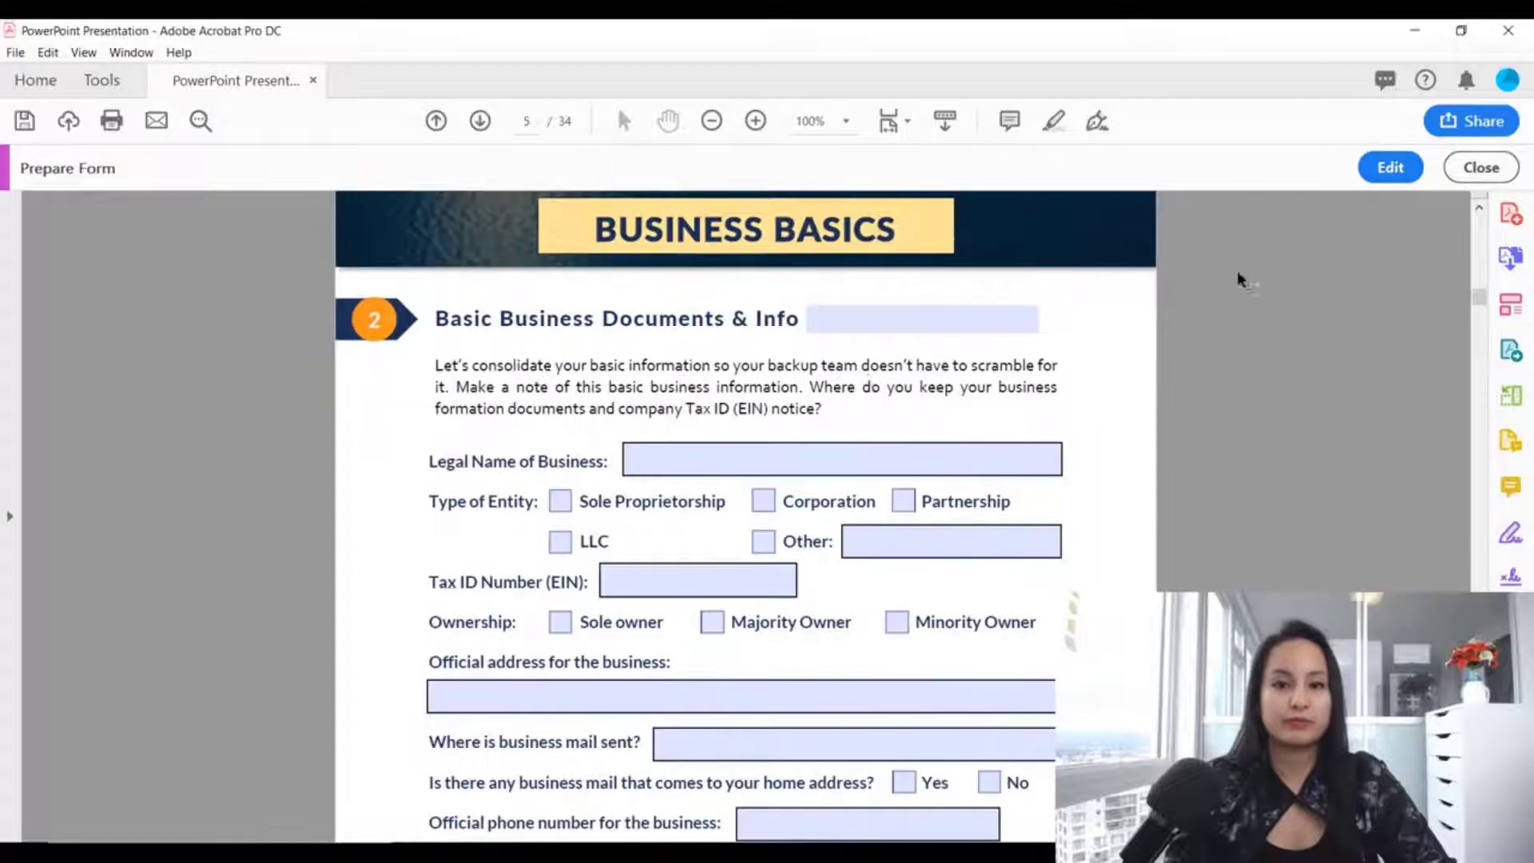
pyautogui.click(858, 323)
pyautogui.write('dfdfdfgdfgdfg')
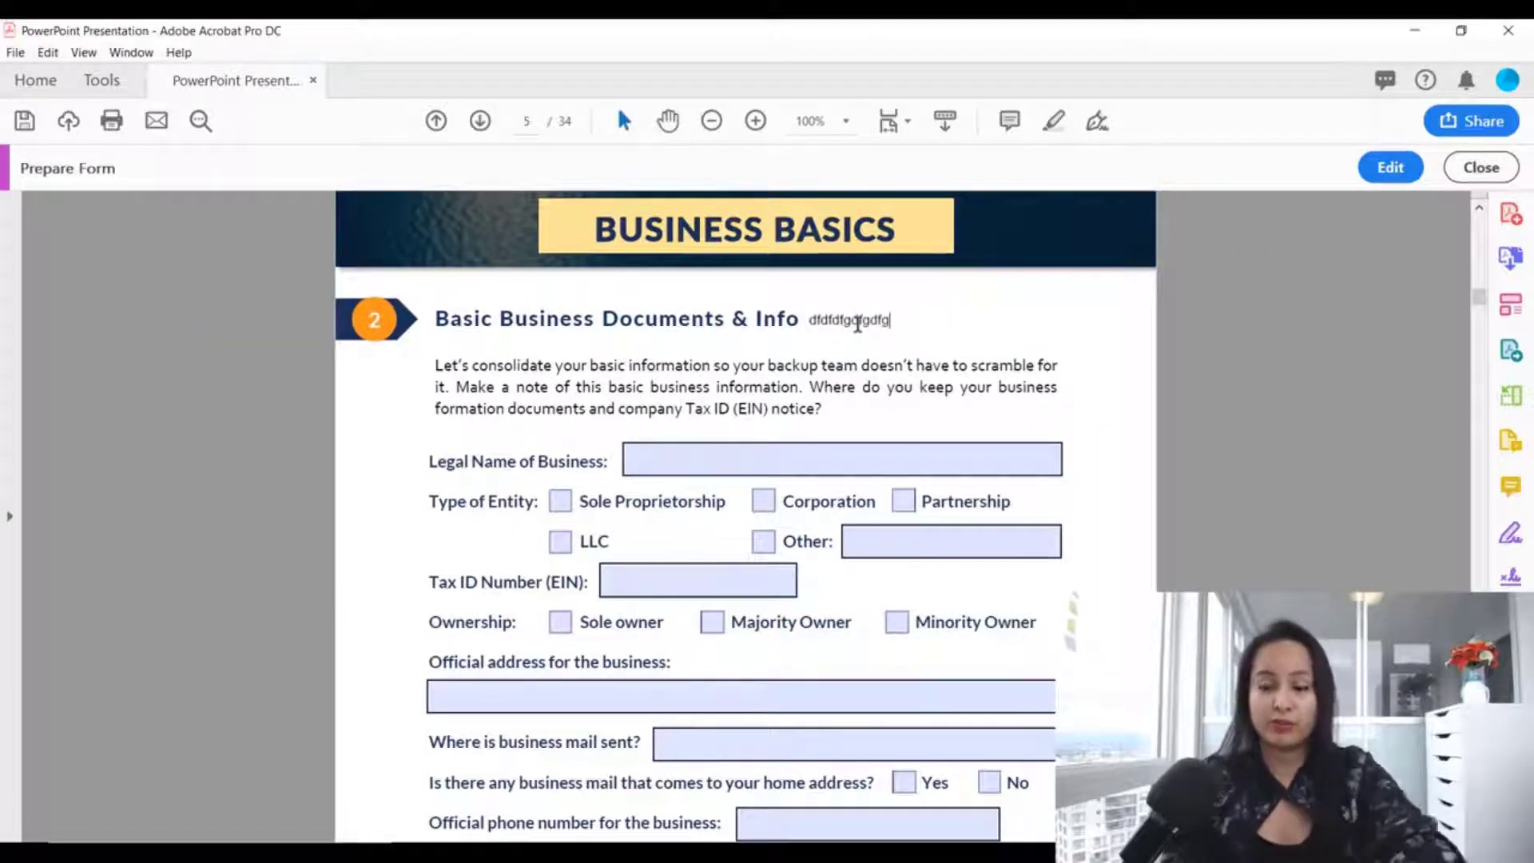
pyautogui.click(1389, 172)
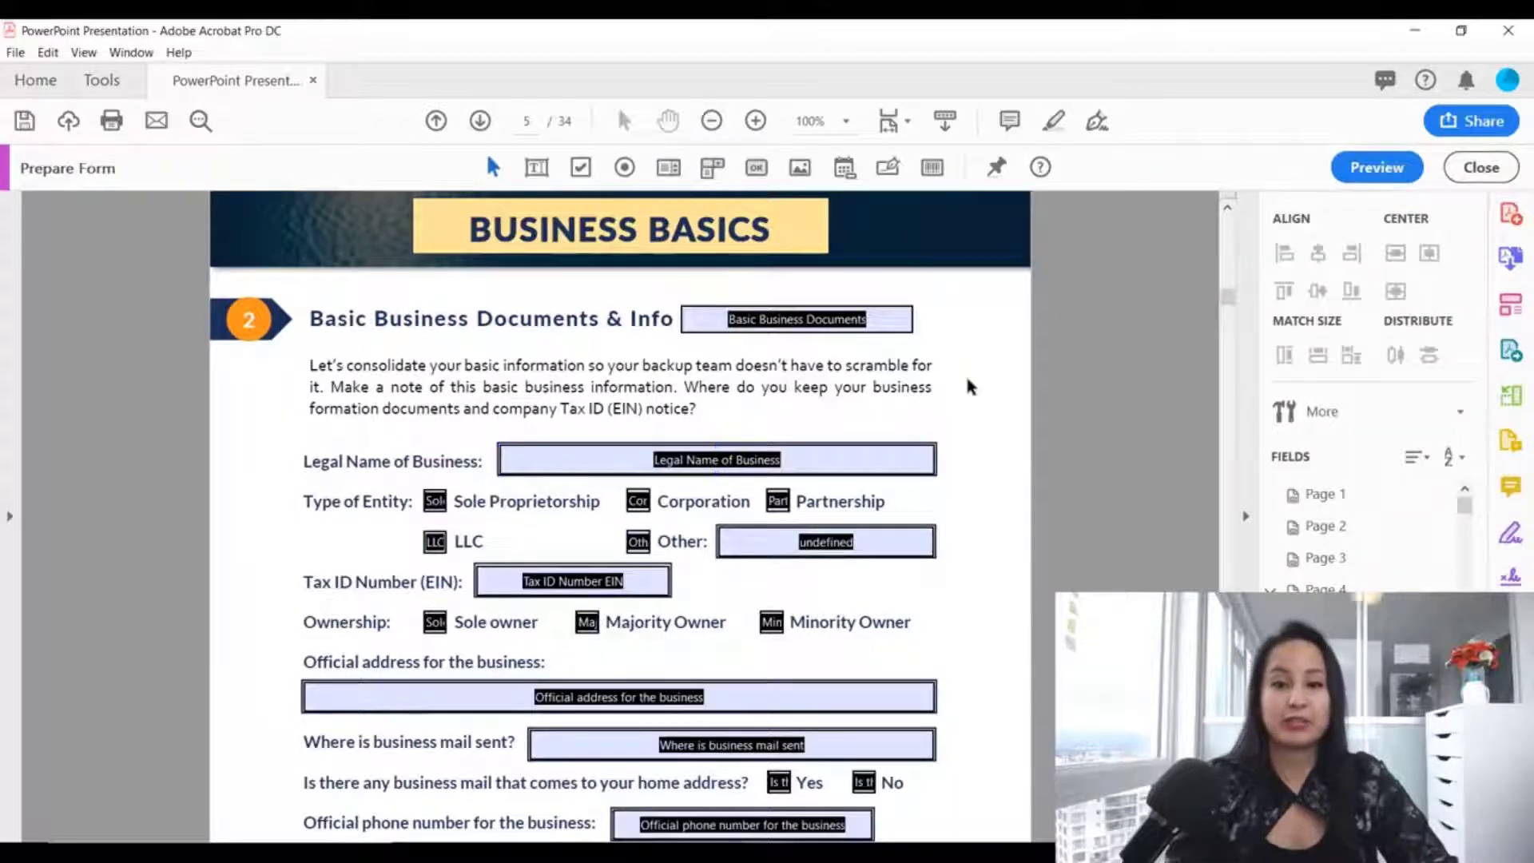
# - Set the text alignment of the Basic Business Documents field to Center
pyautogui.click(814, 328)
pyautogui.click(813, 330)
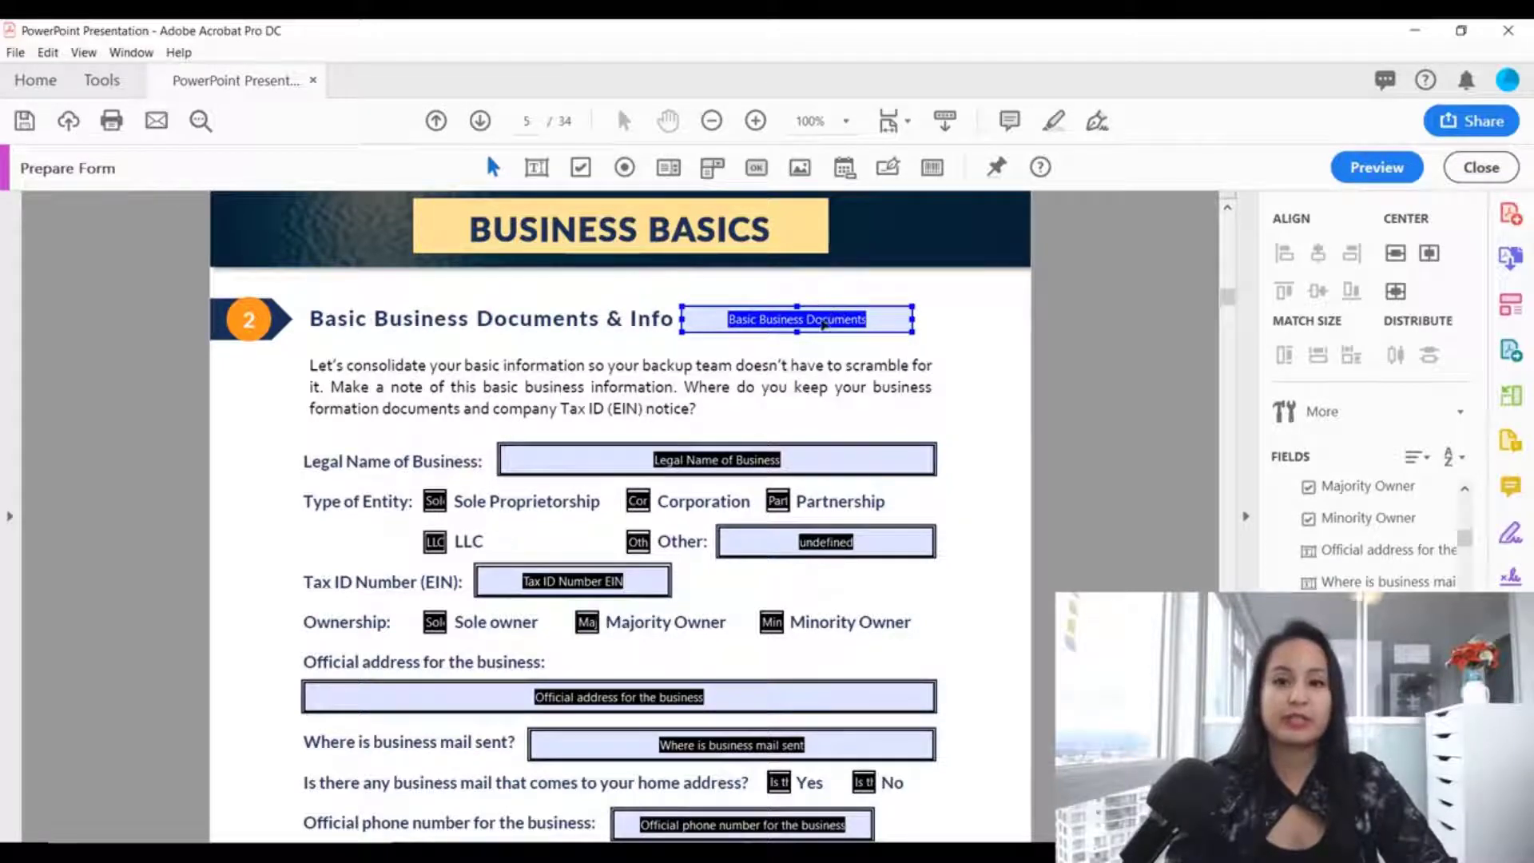
pyautogui.doubleClick(823, 323)
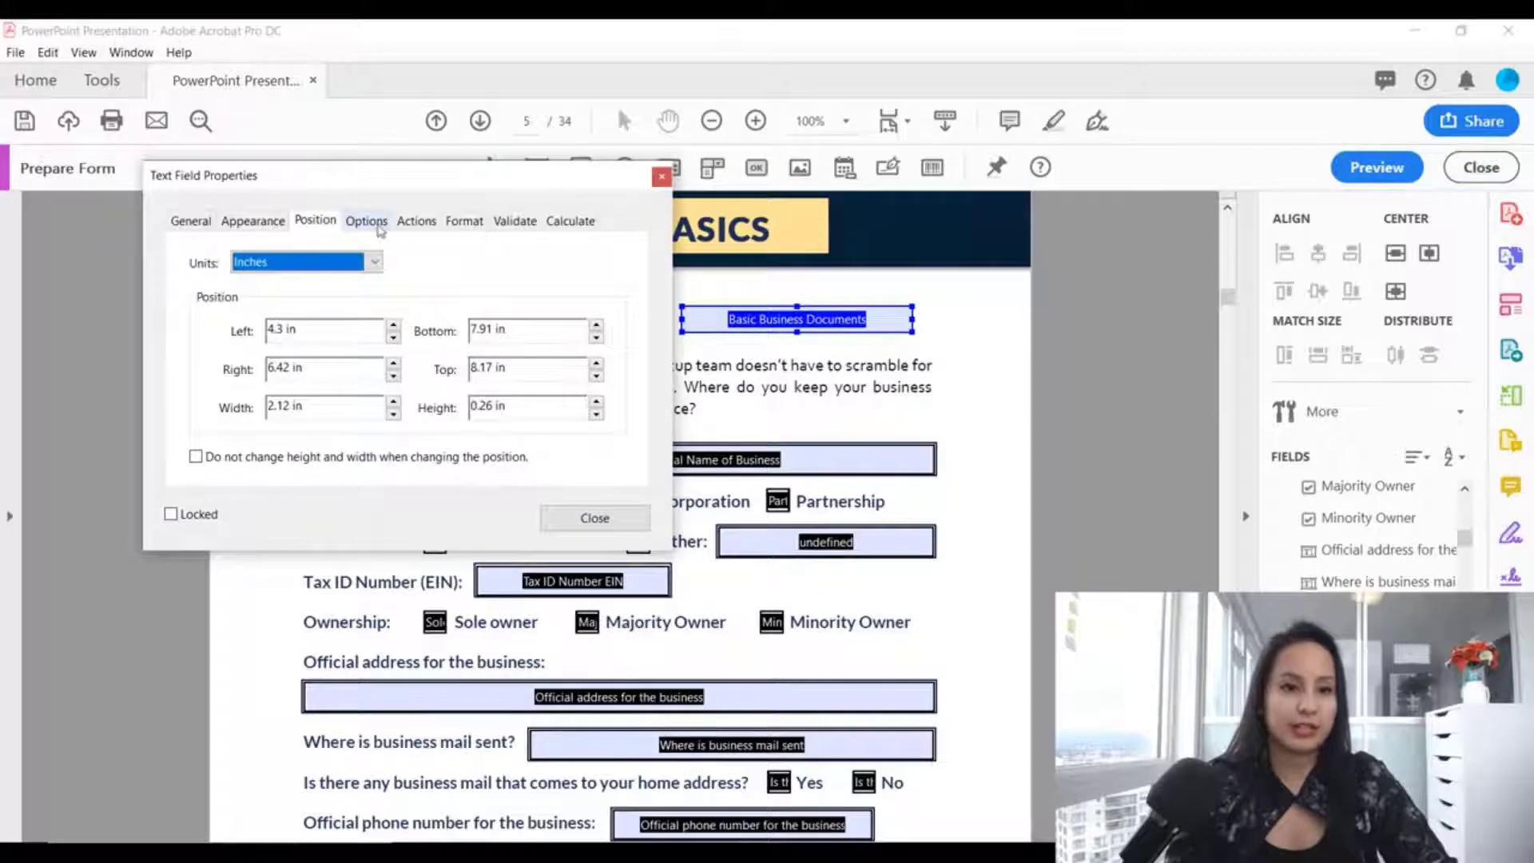
pyautogui.click(367, 222)
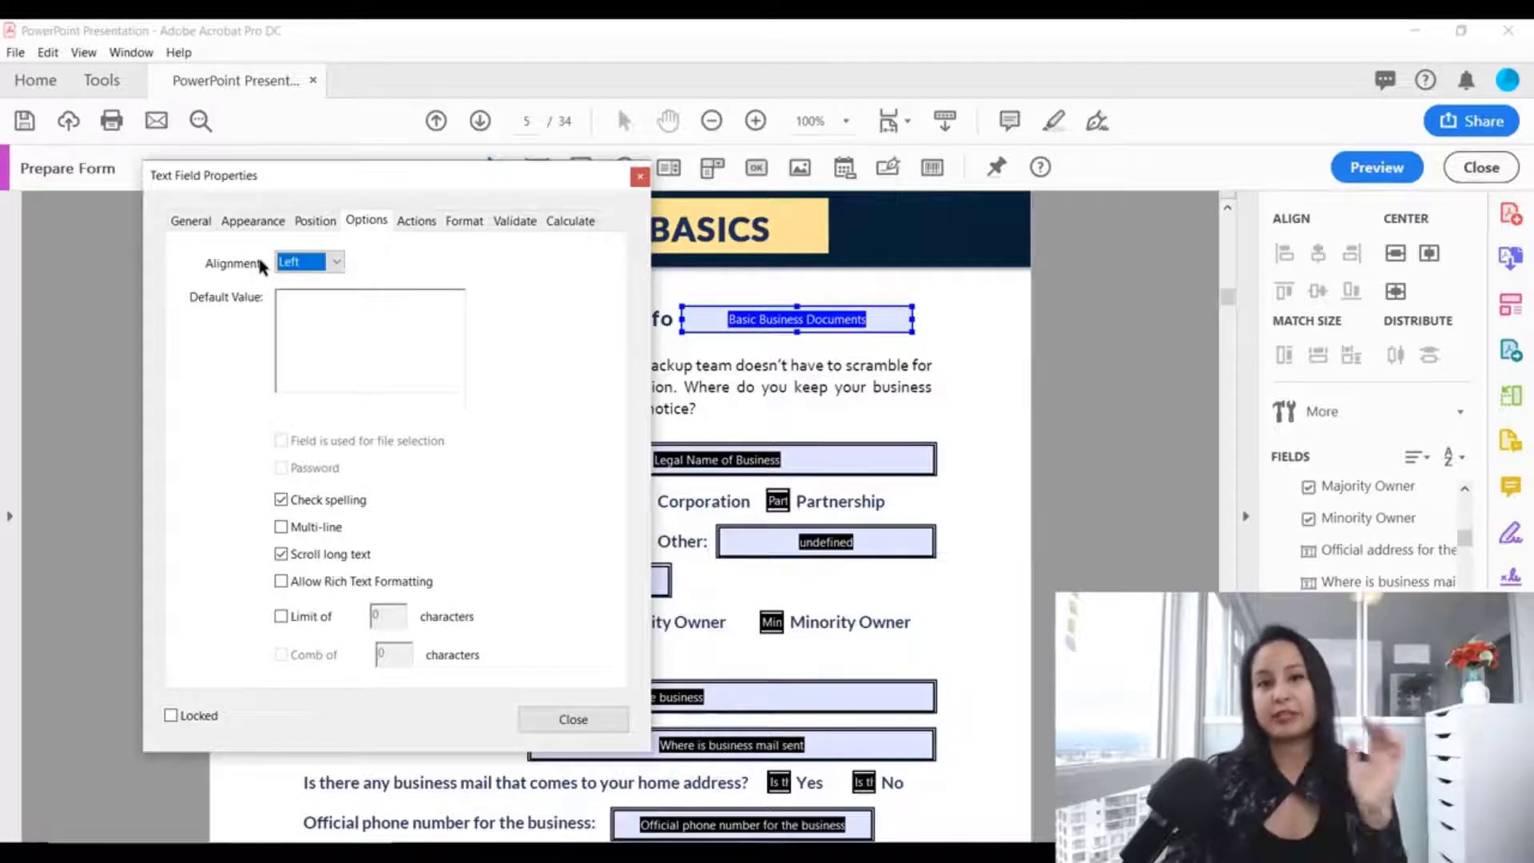
pyautogui.click(323, 266)
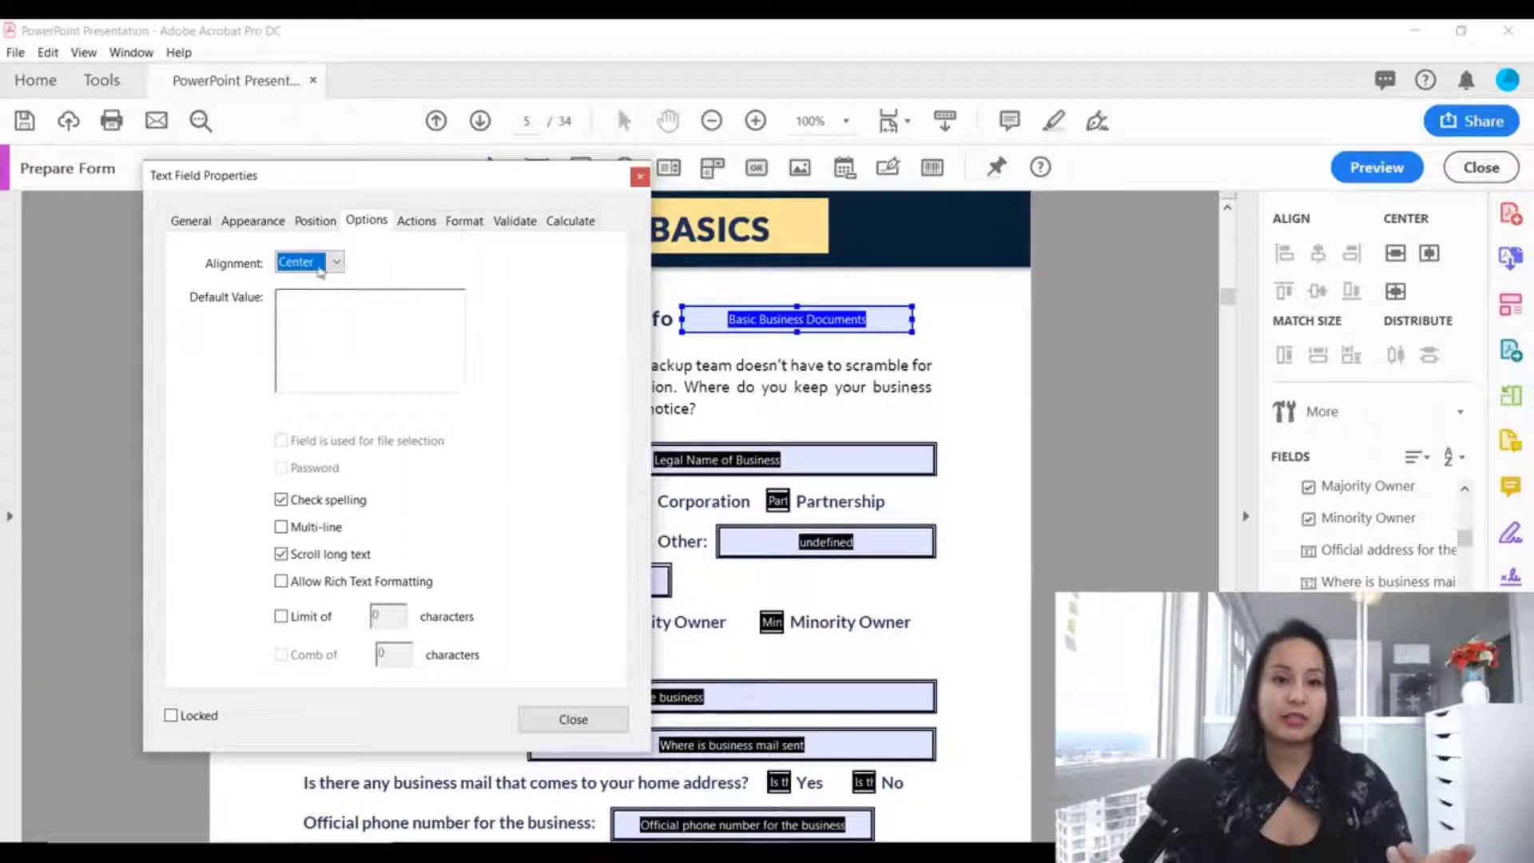
pyautogui.click(334, 266)
pyautogui.click(334, 265)
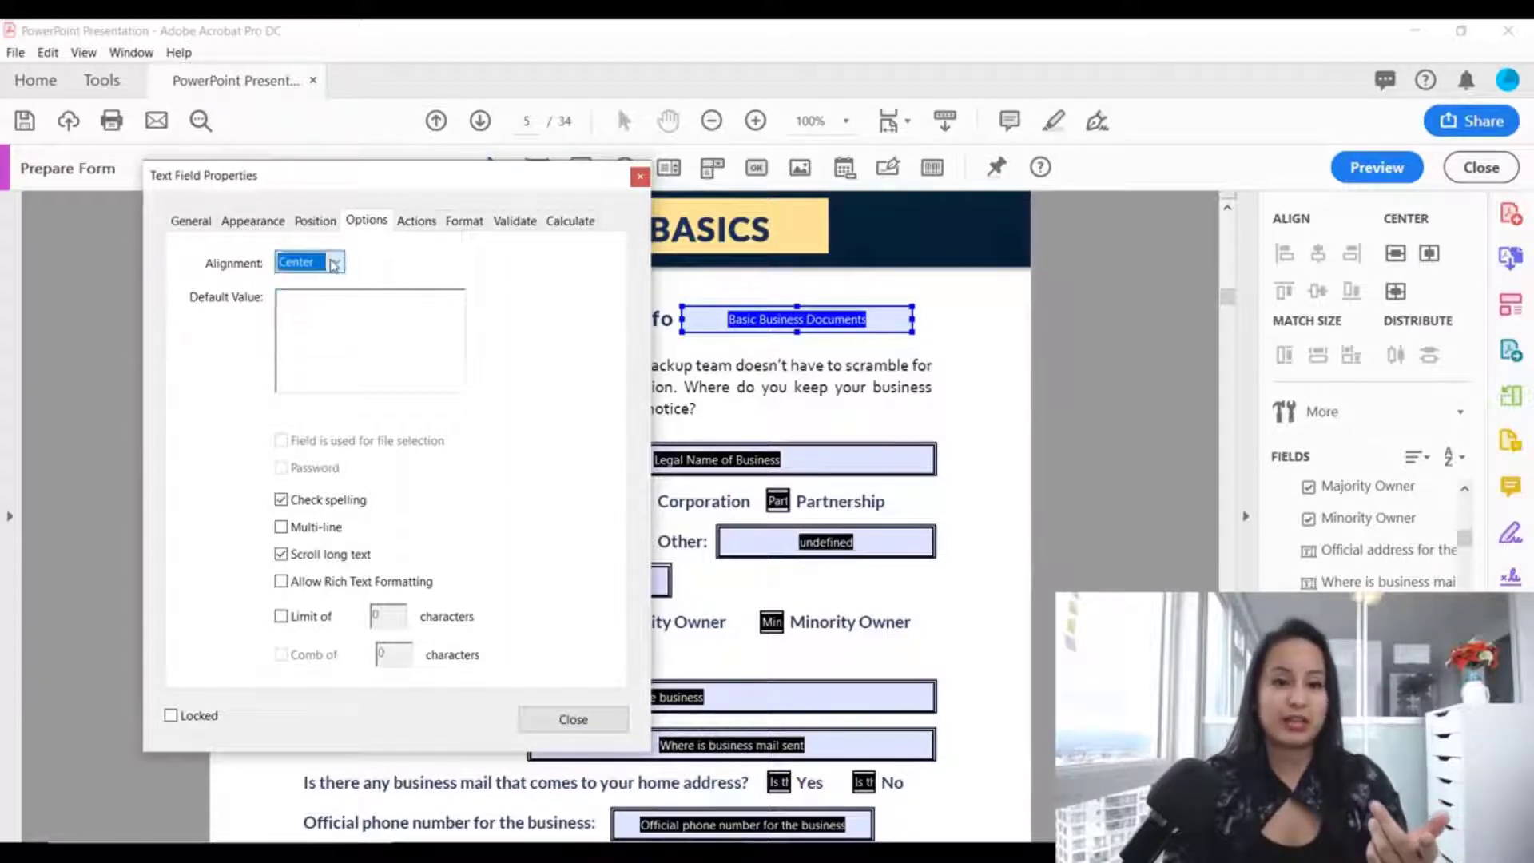
pyautogui.click(573, 720)
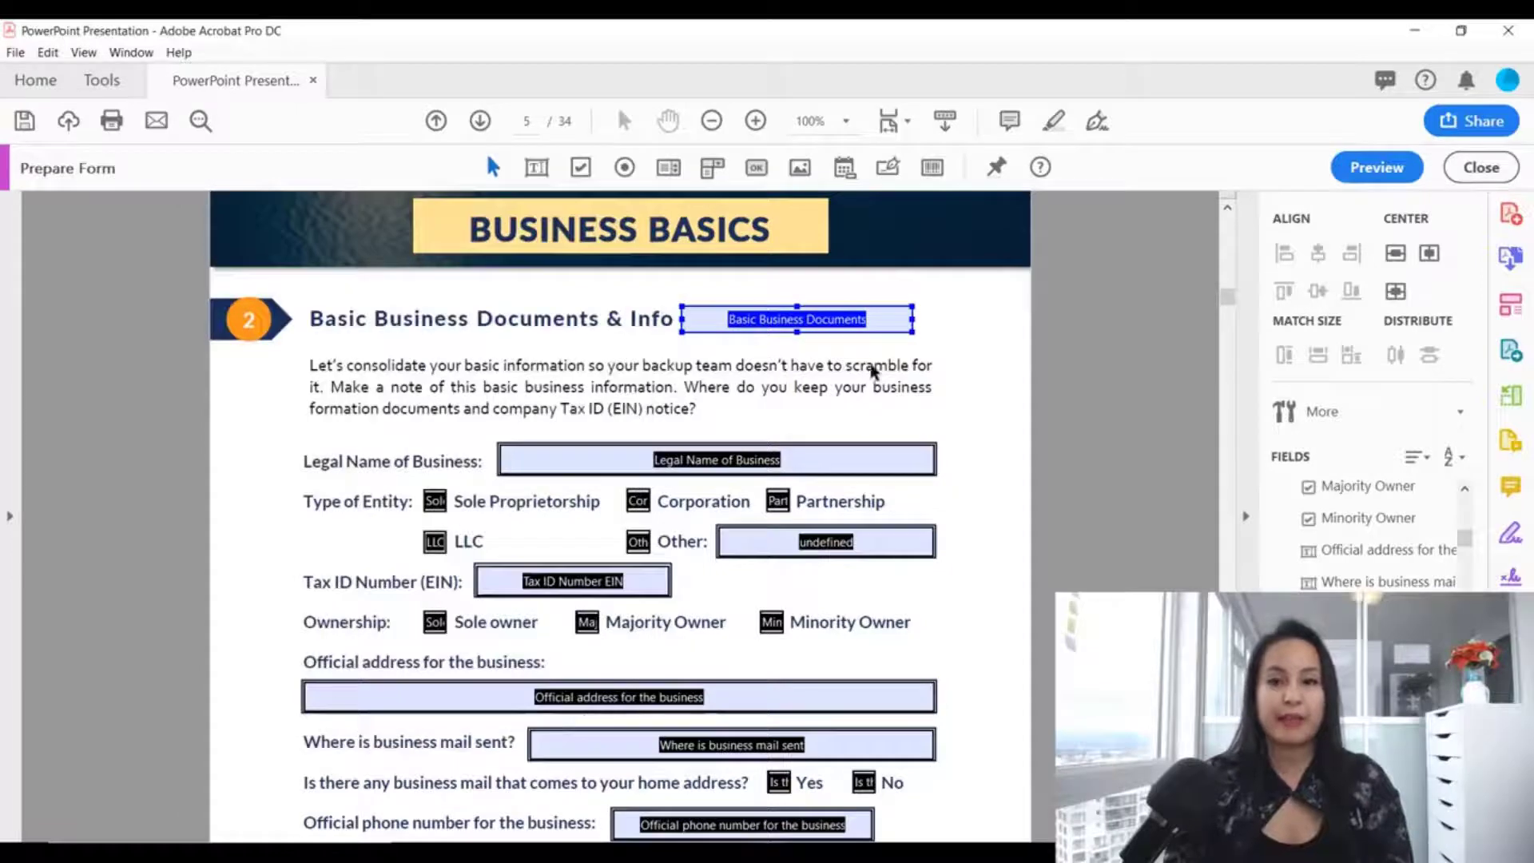
# - Preview the centered field with the sample text "sdsldhglsdjgl", clear that text, and return to form editing
pyautogui.click(1376, 168)
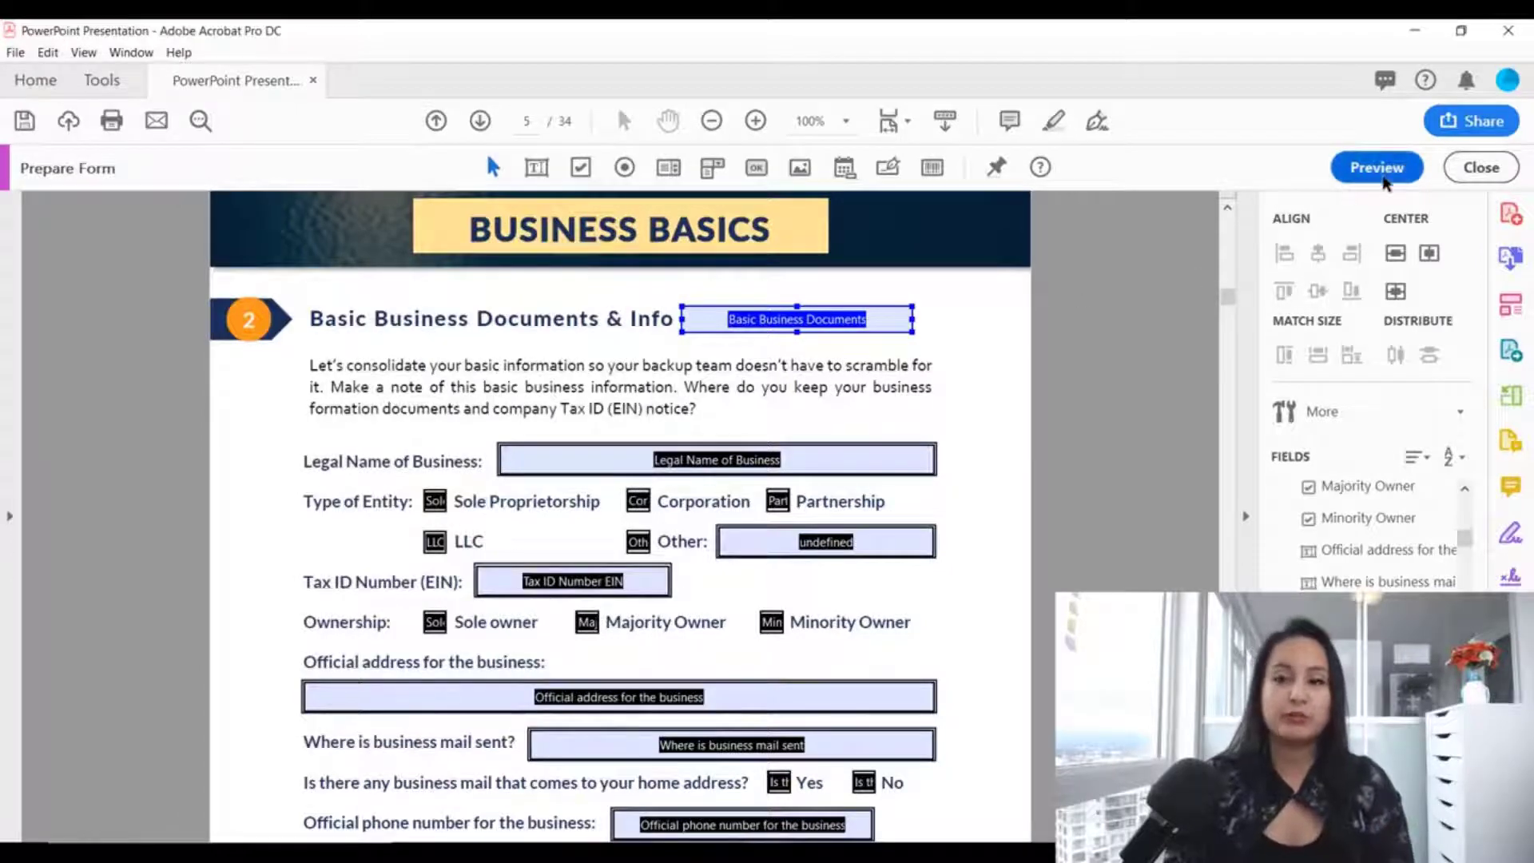
pyautogui.write('sdsldhglsdjgl')
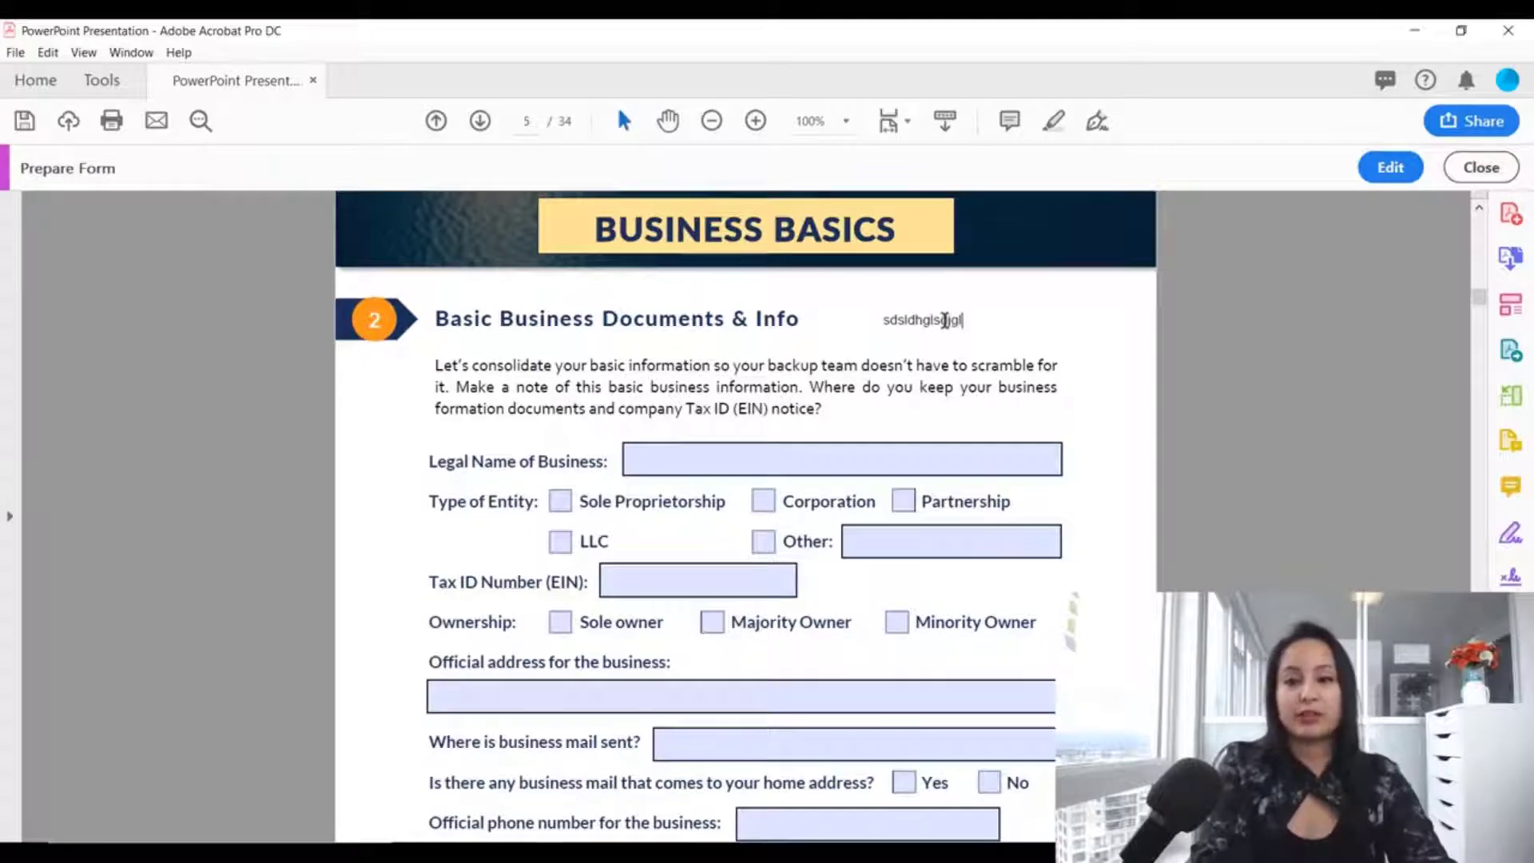
pyautogui.hotkey('ctrl', 'a')
pyautogui.press('Delete')
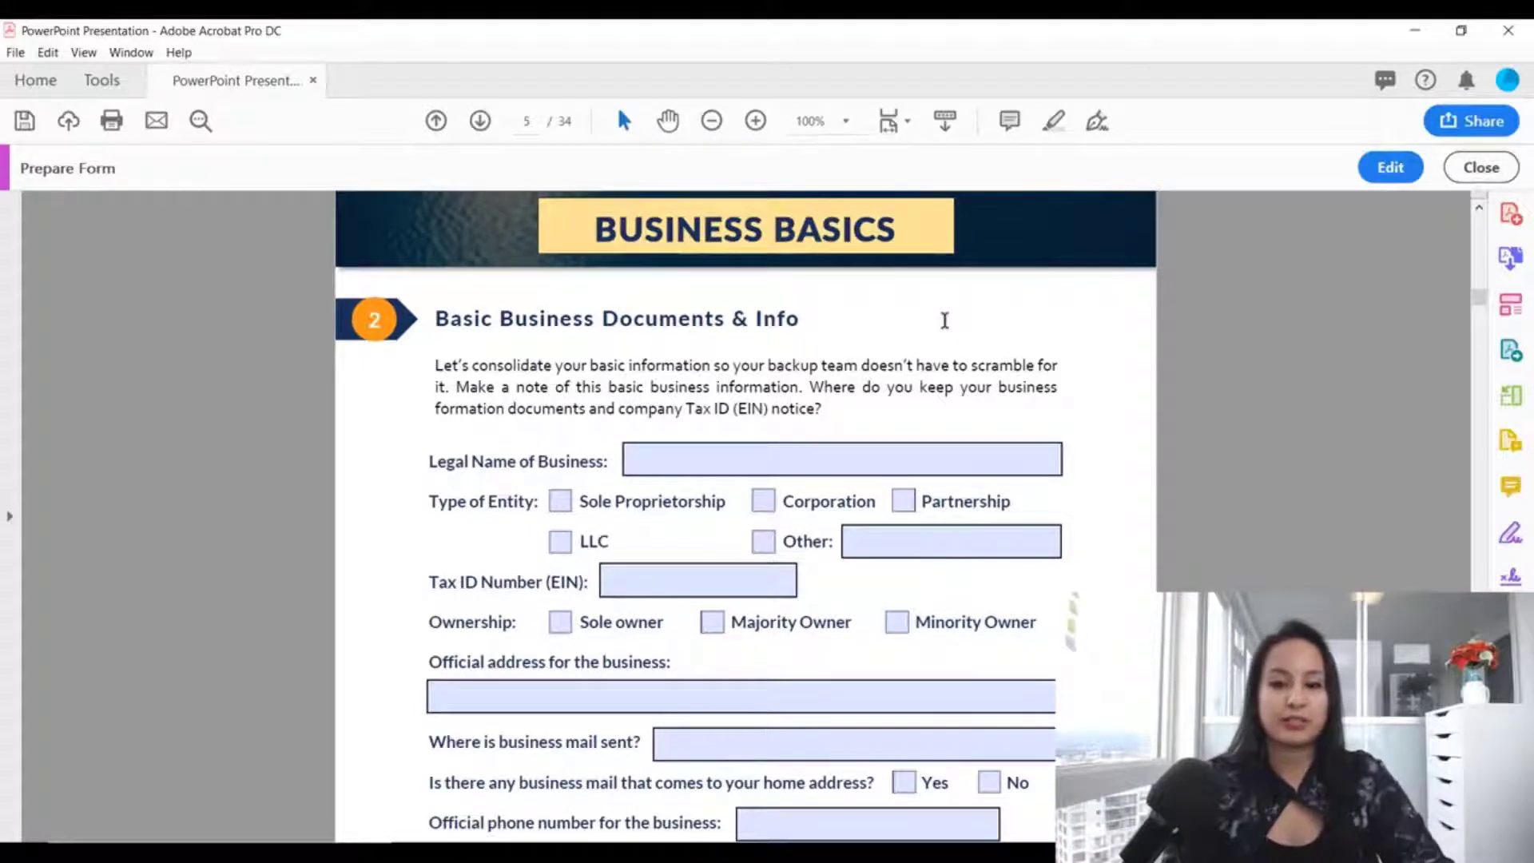
pyautogui.click(1391, 167)
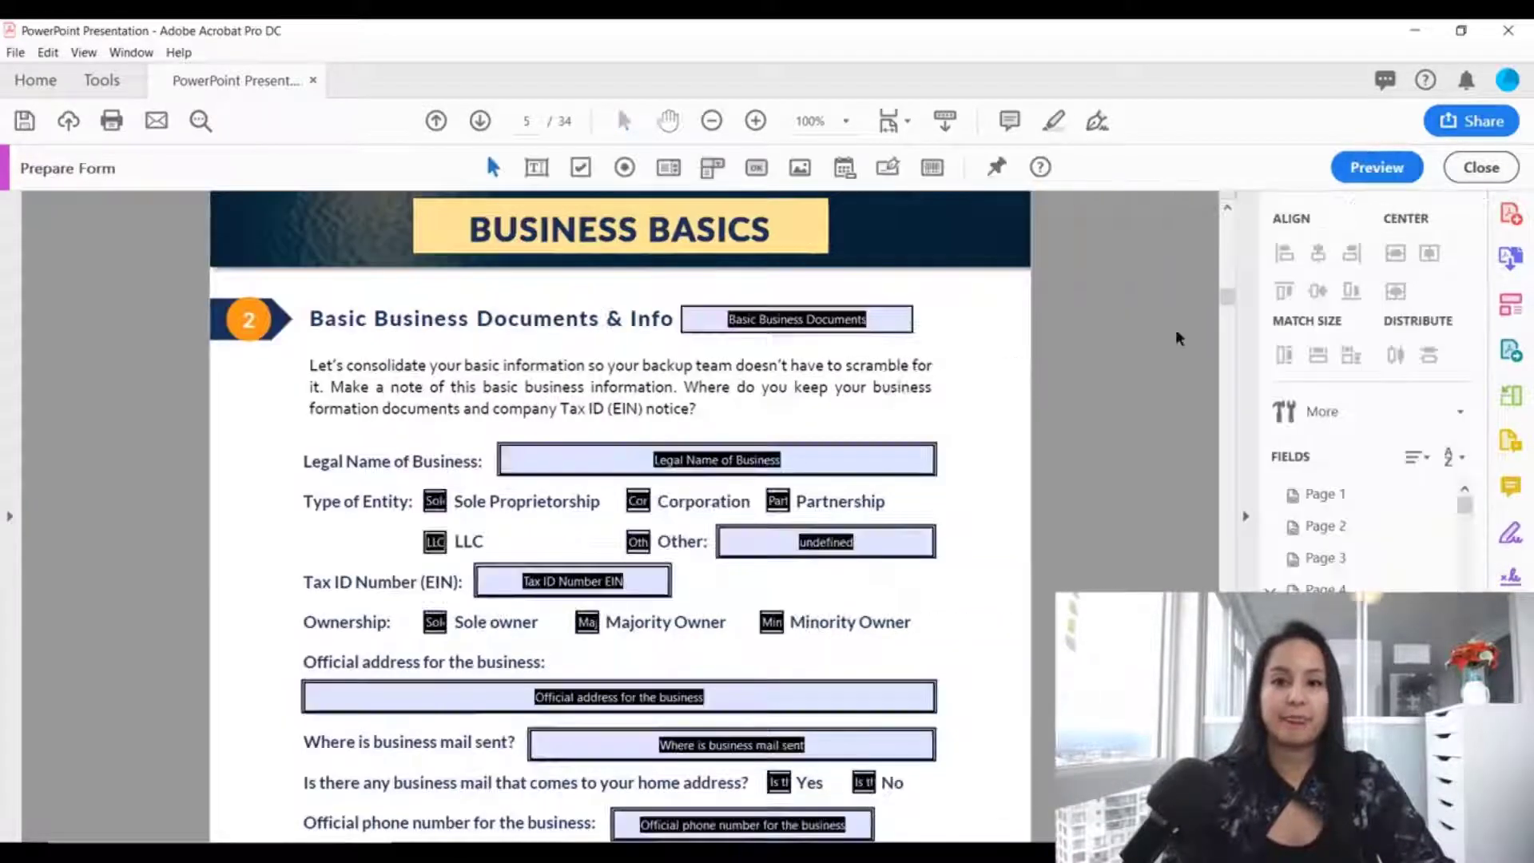
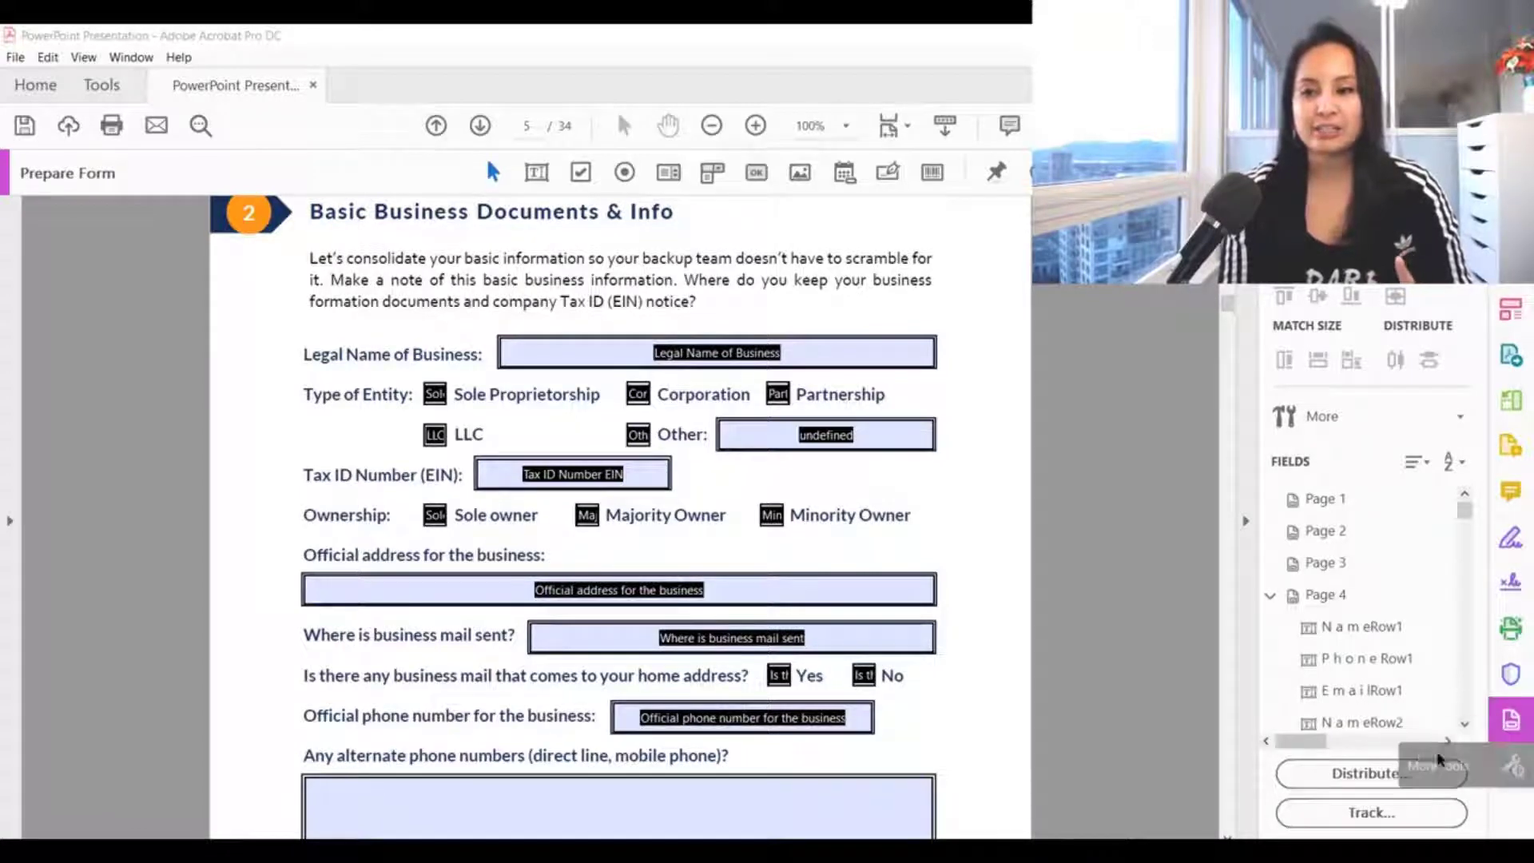
# - Look over the Forms & Signatures section of the full tool collection, then return to the workbook form
pyautogui.click(1512, 769)
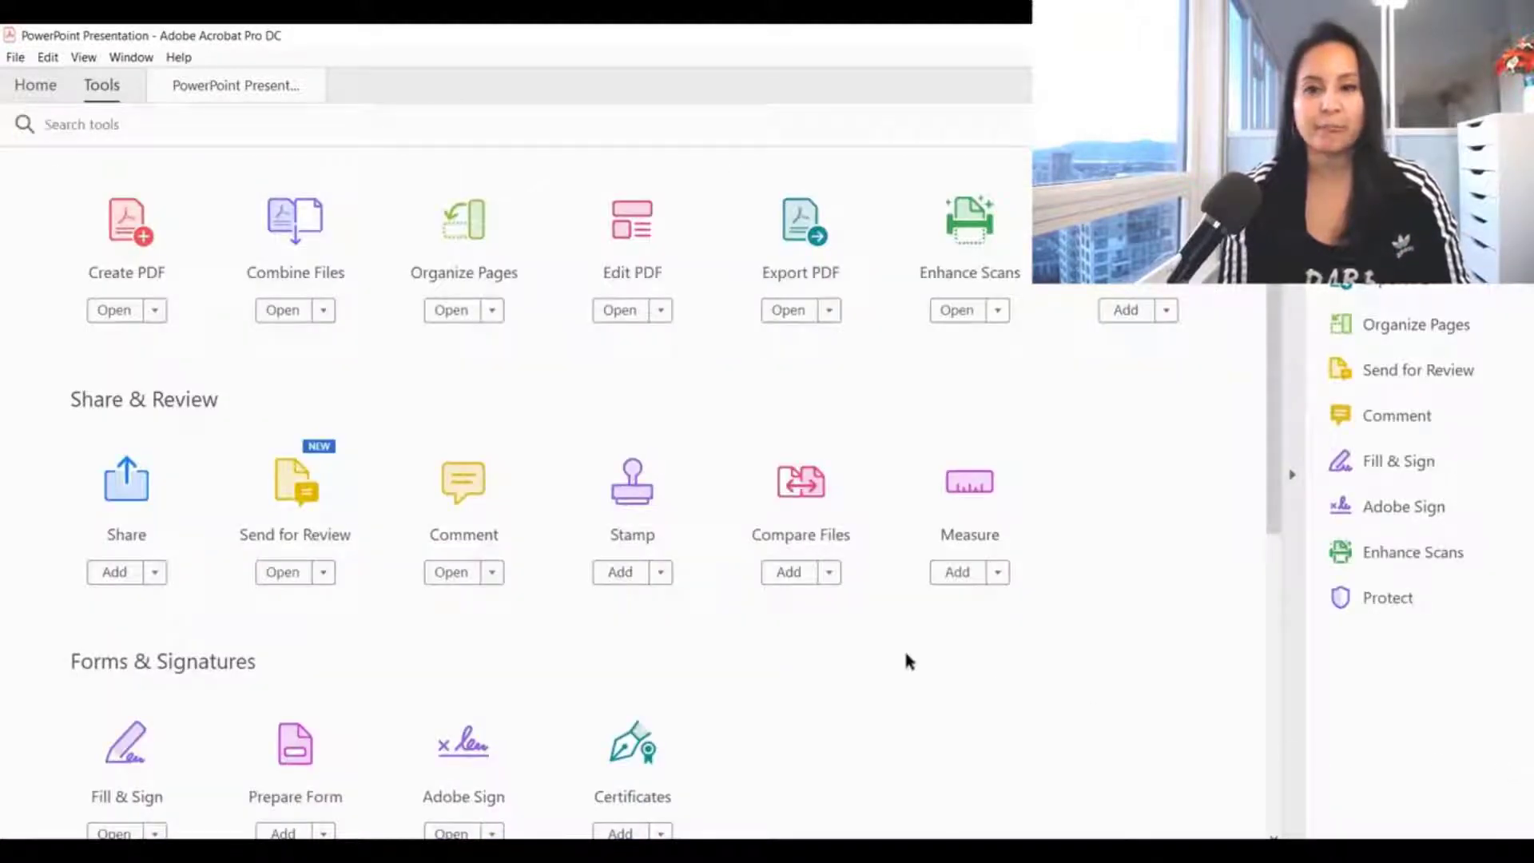
pyautogui.scroll(-2, 315, 802)
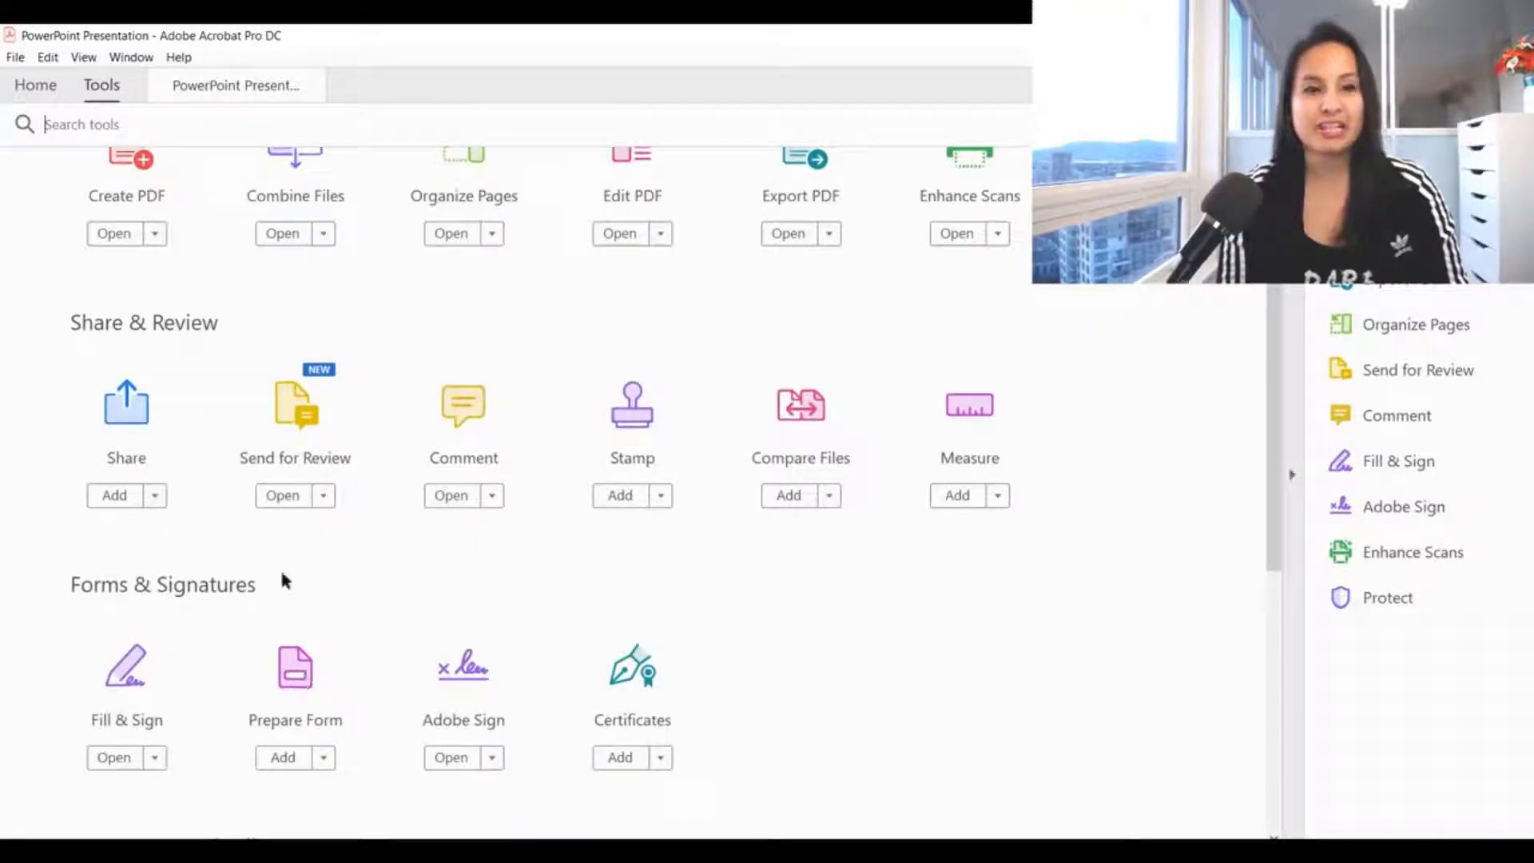
pyautogui.click(211, 88)
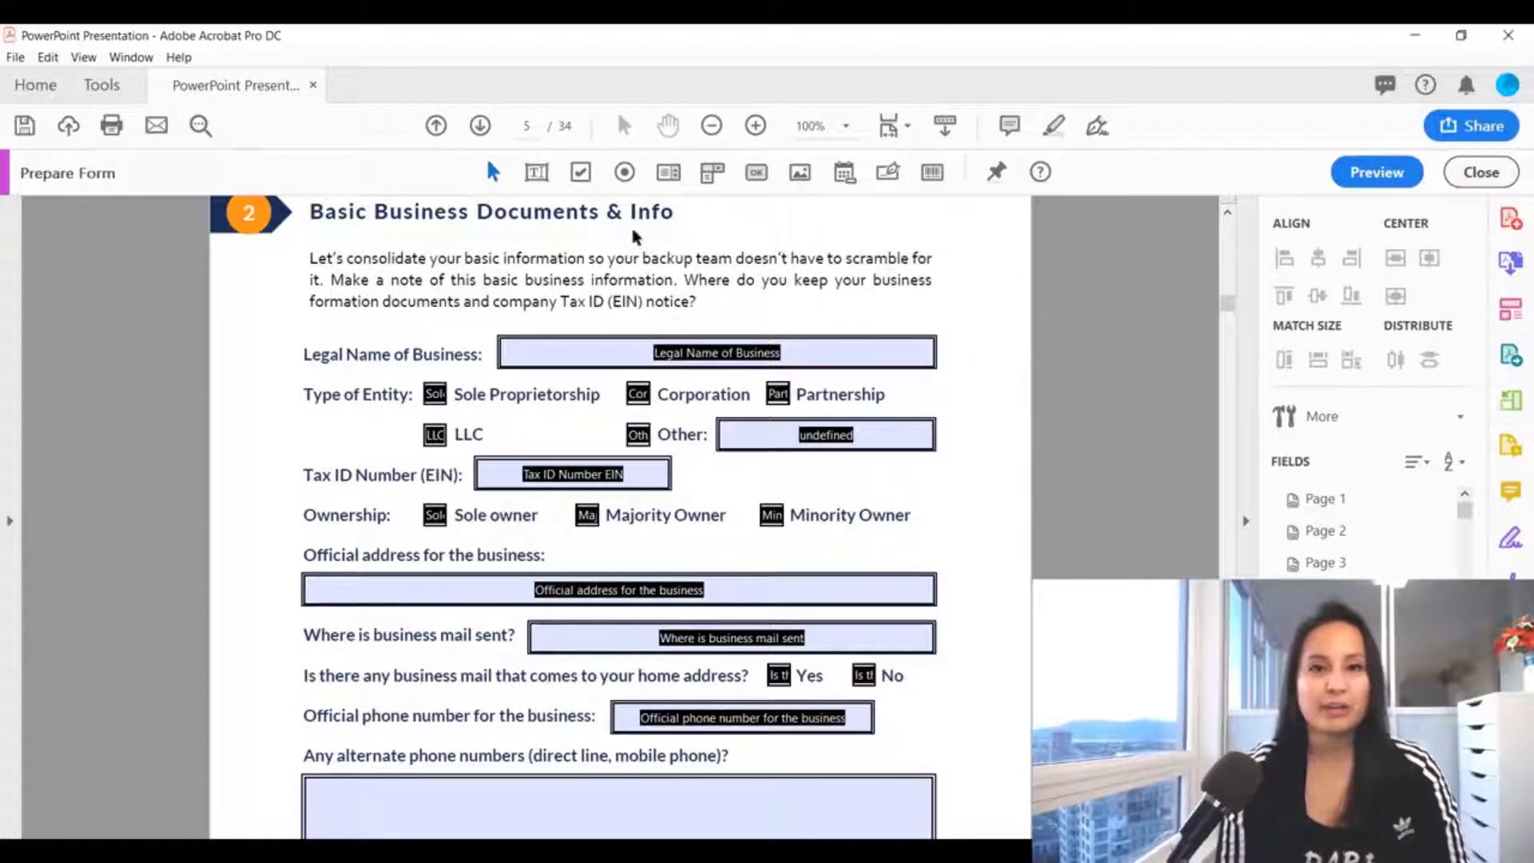
# - Add a small square check box in the page margin beside the "Legal Name of Business" line
pyautogui.click(583, 182)
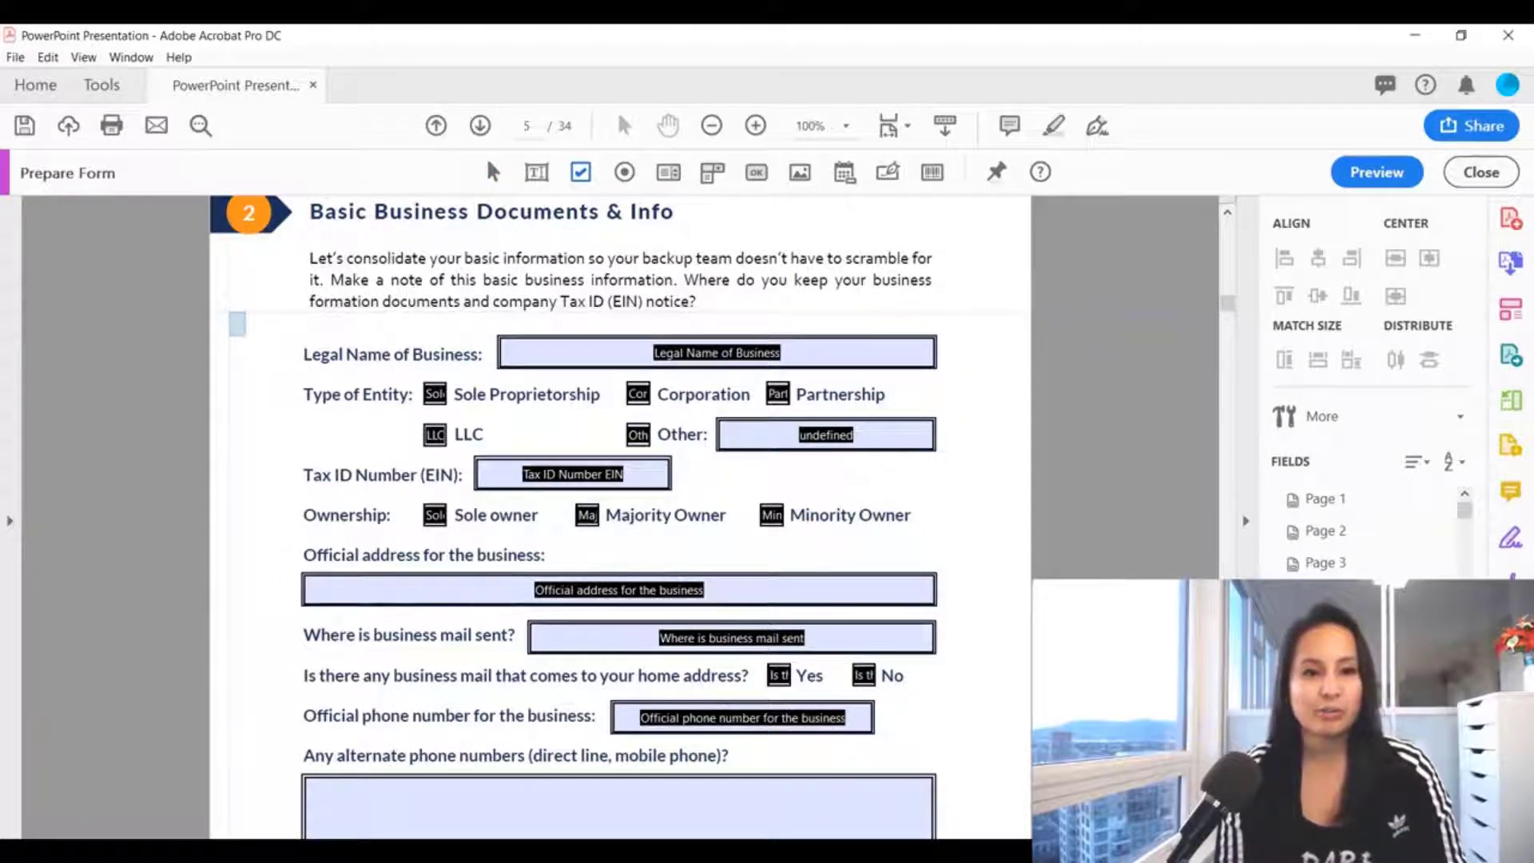
pyautogui.moveTo(230, 313); pyautogui.dragTo(263, 349)
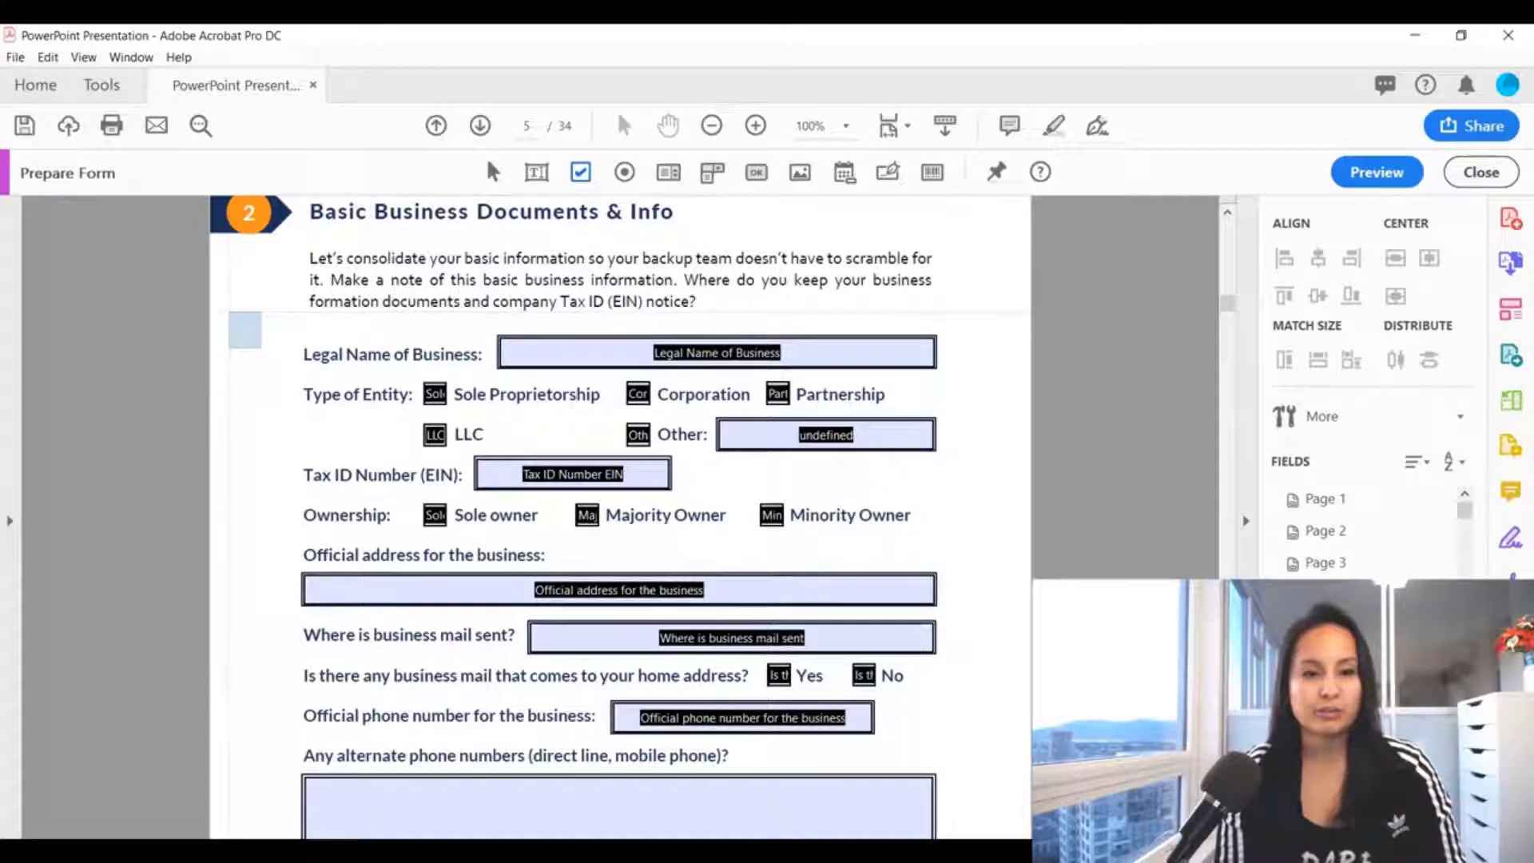
pyautogui.moveTo(262, 347); pyautogui.dragTo(263, 347)
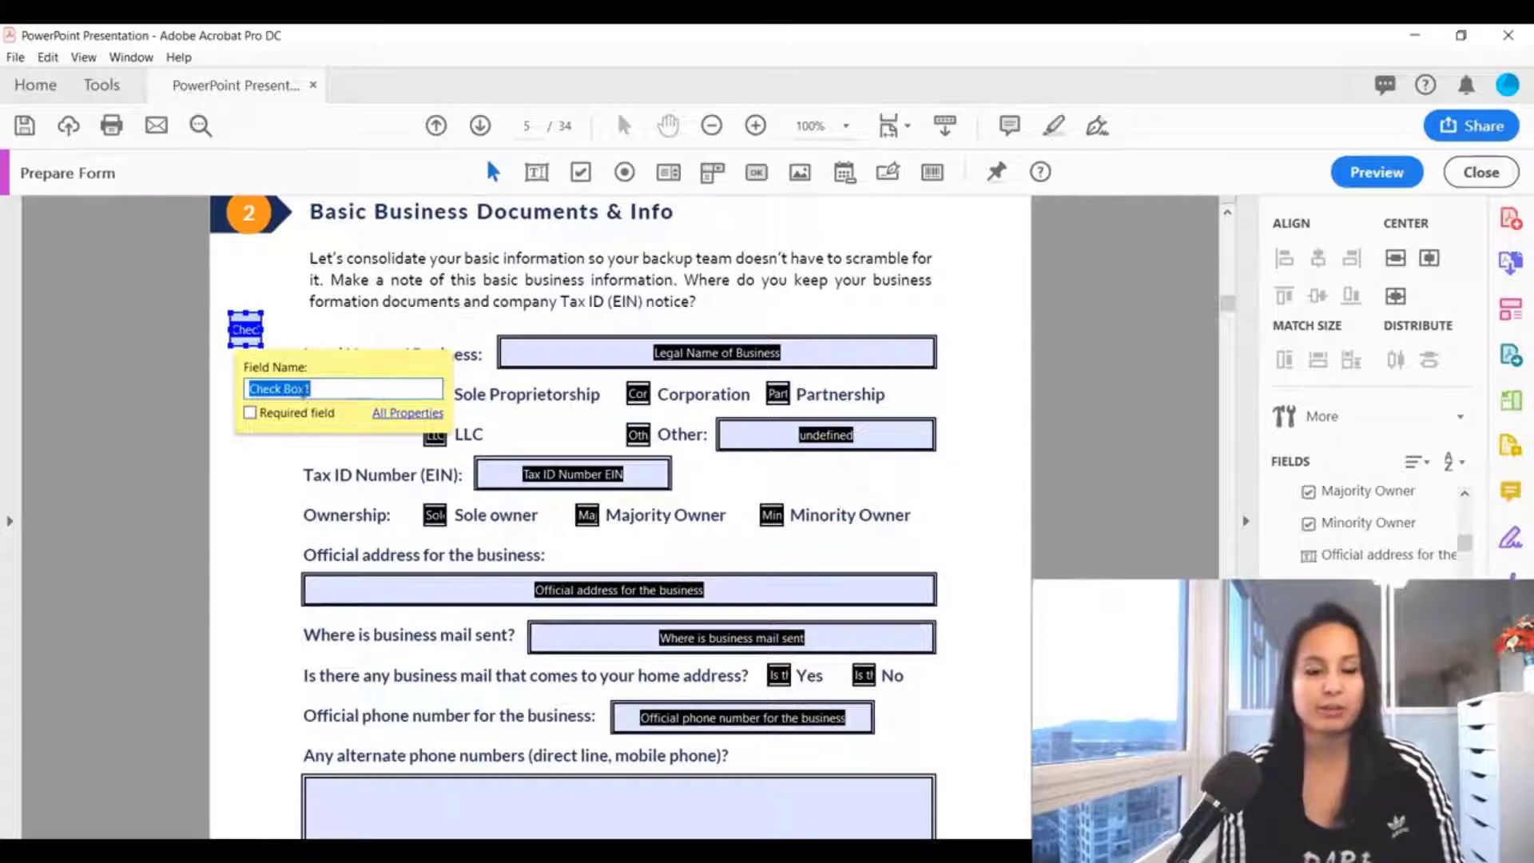
# - Preview the form, test ticking the new margin check box, and return to form editing
pyautogui.click(1347, 175)
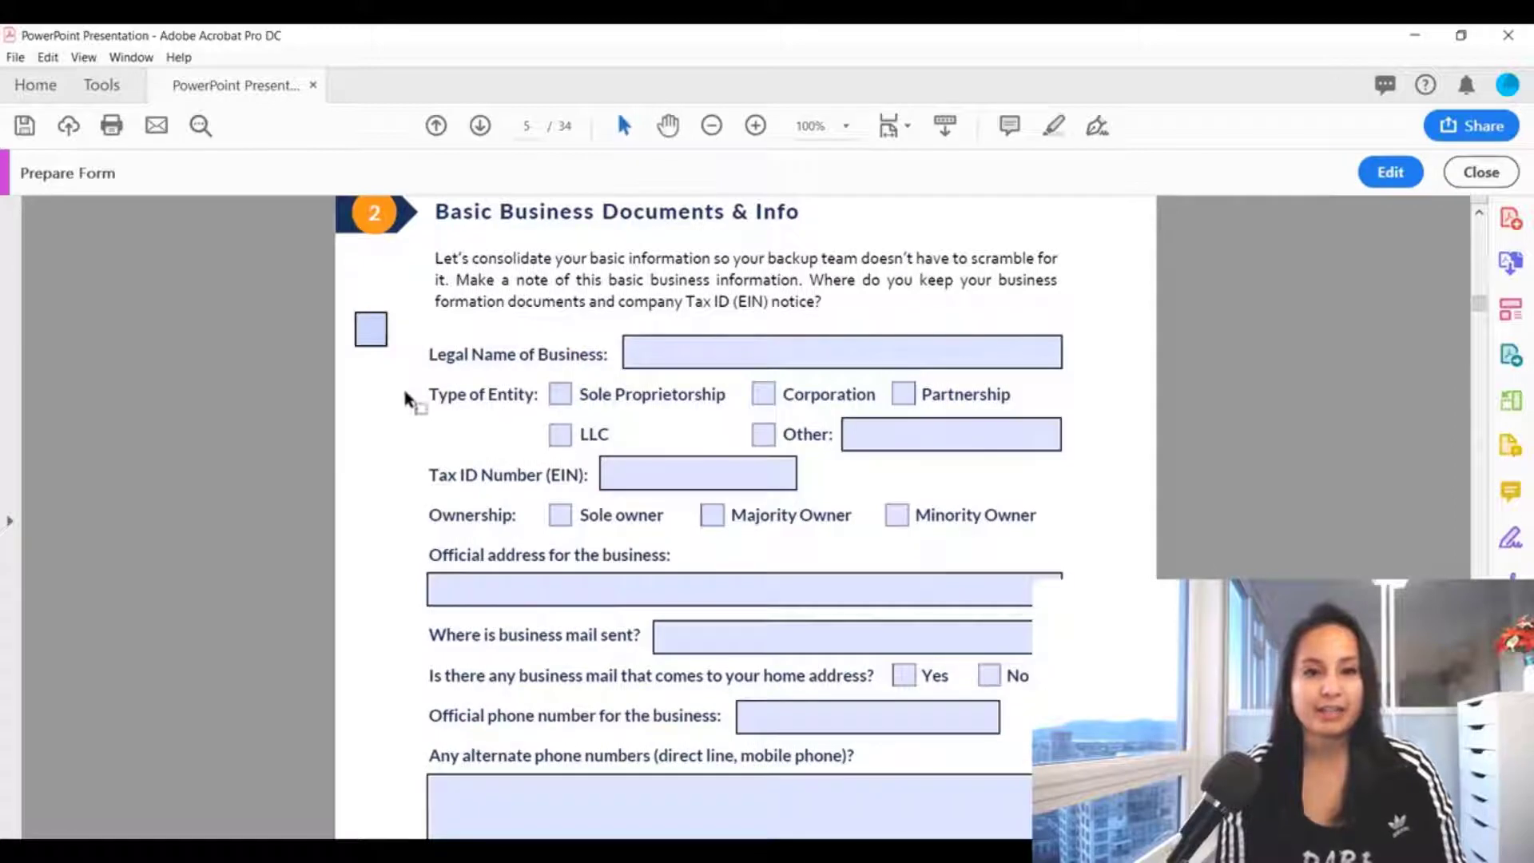
pyautogui.click(377, 332)
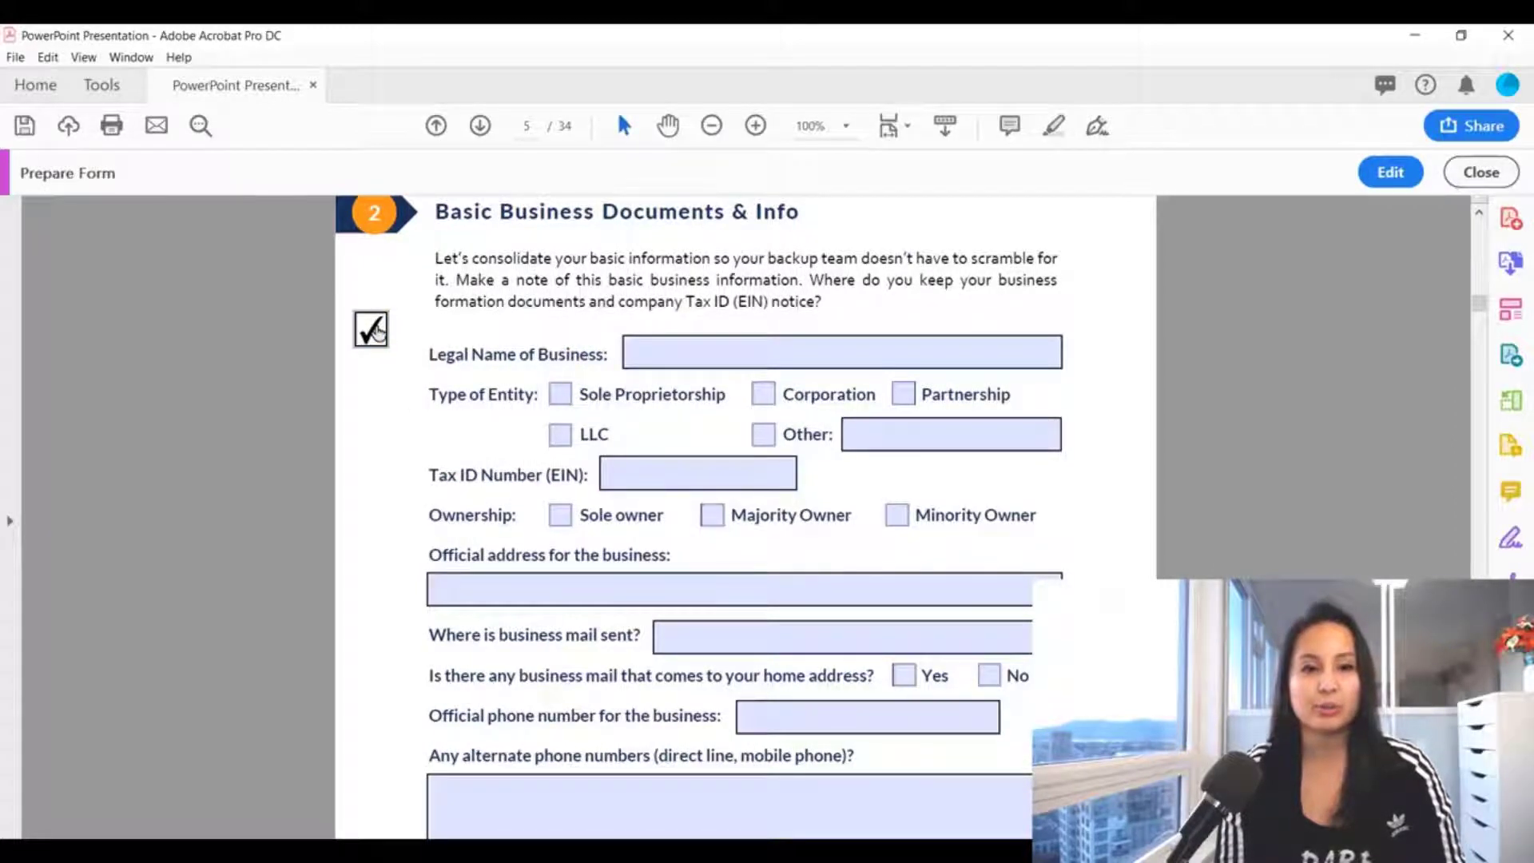
pyautogui.click(1398, 168)
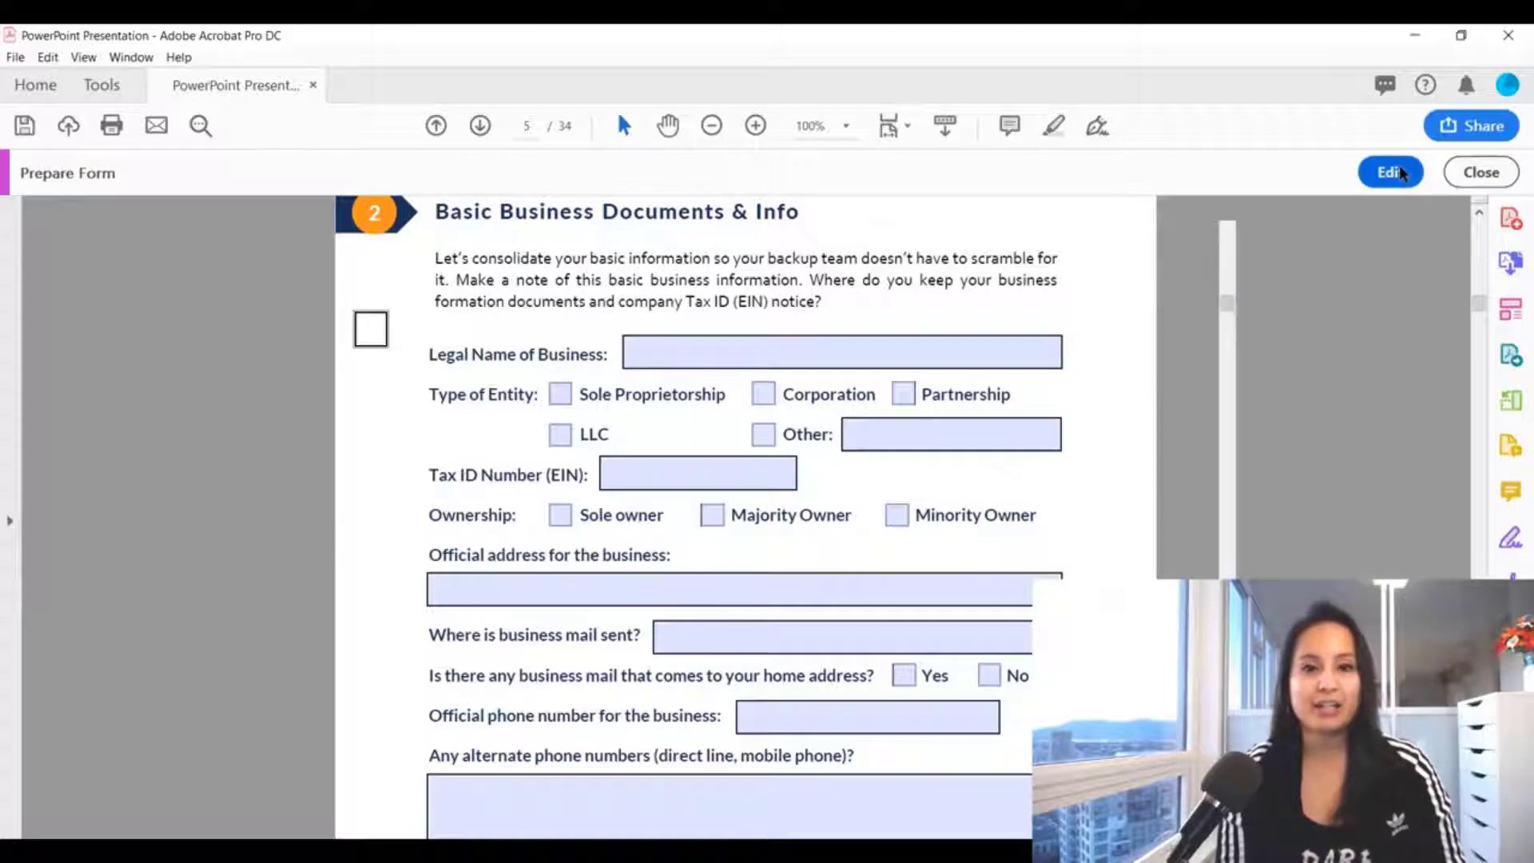
# - Set the margin check box's text color to red, with a thin line thickness and solid line style
pyautogui.click(246, 333)
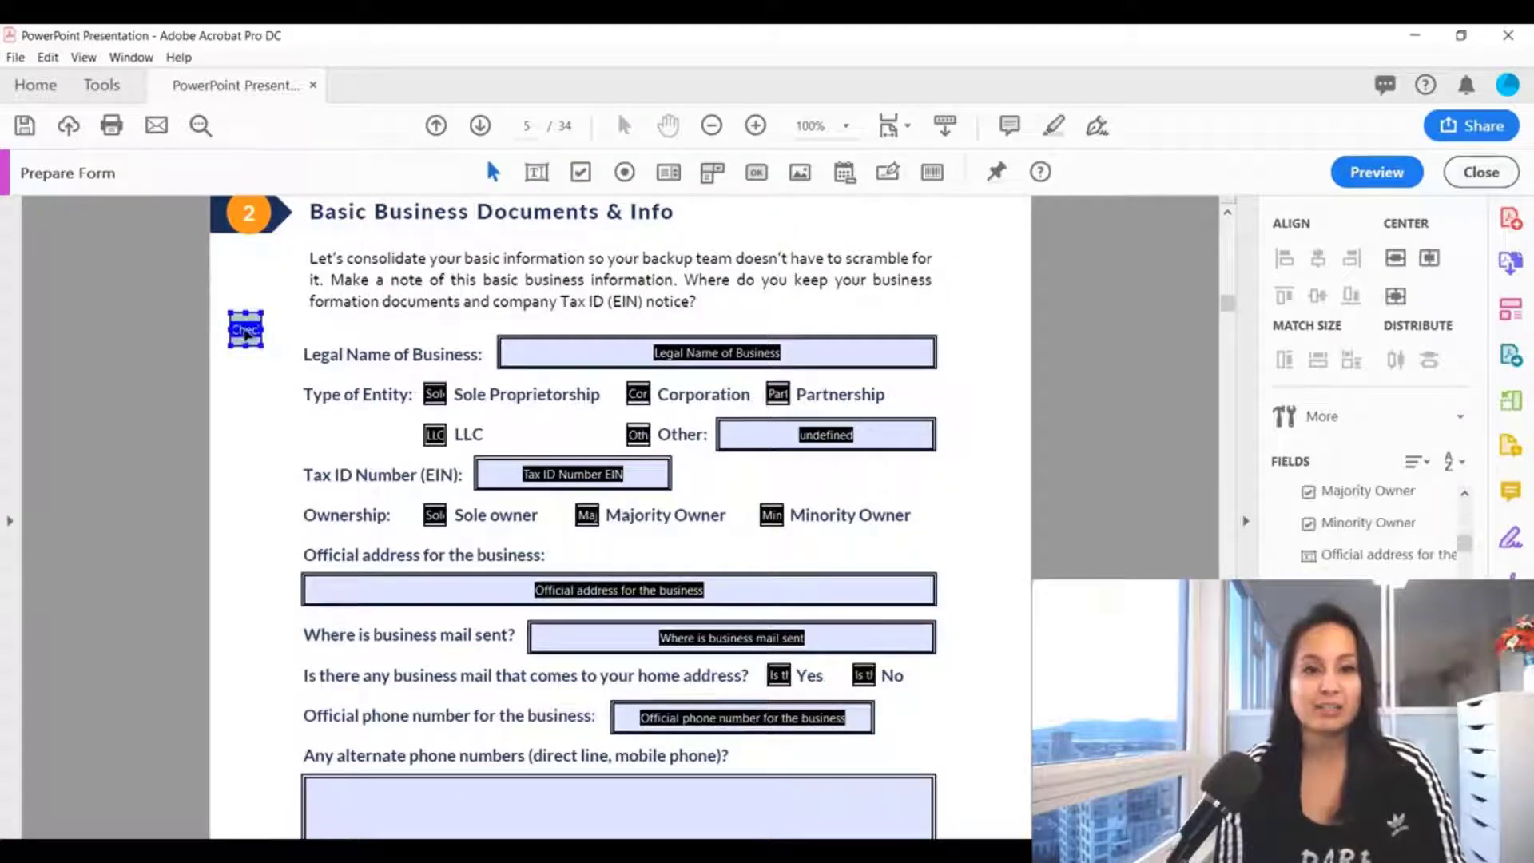
pyautogui.doubleClick(250, 337)
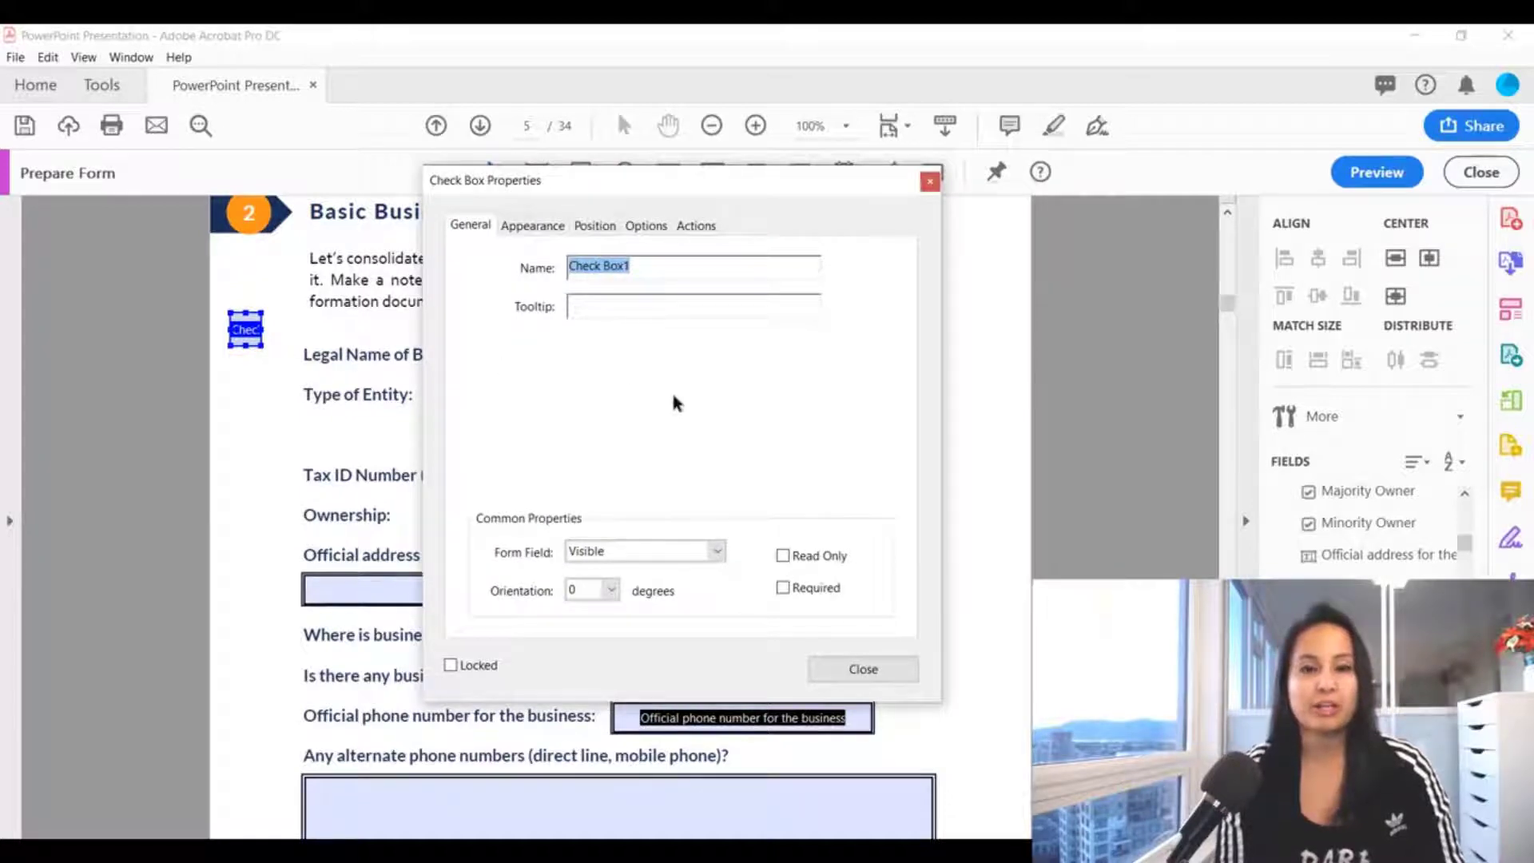
pyautogui.click(533, 226)
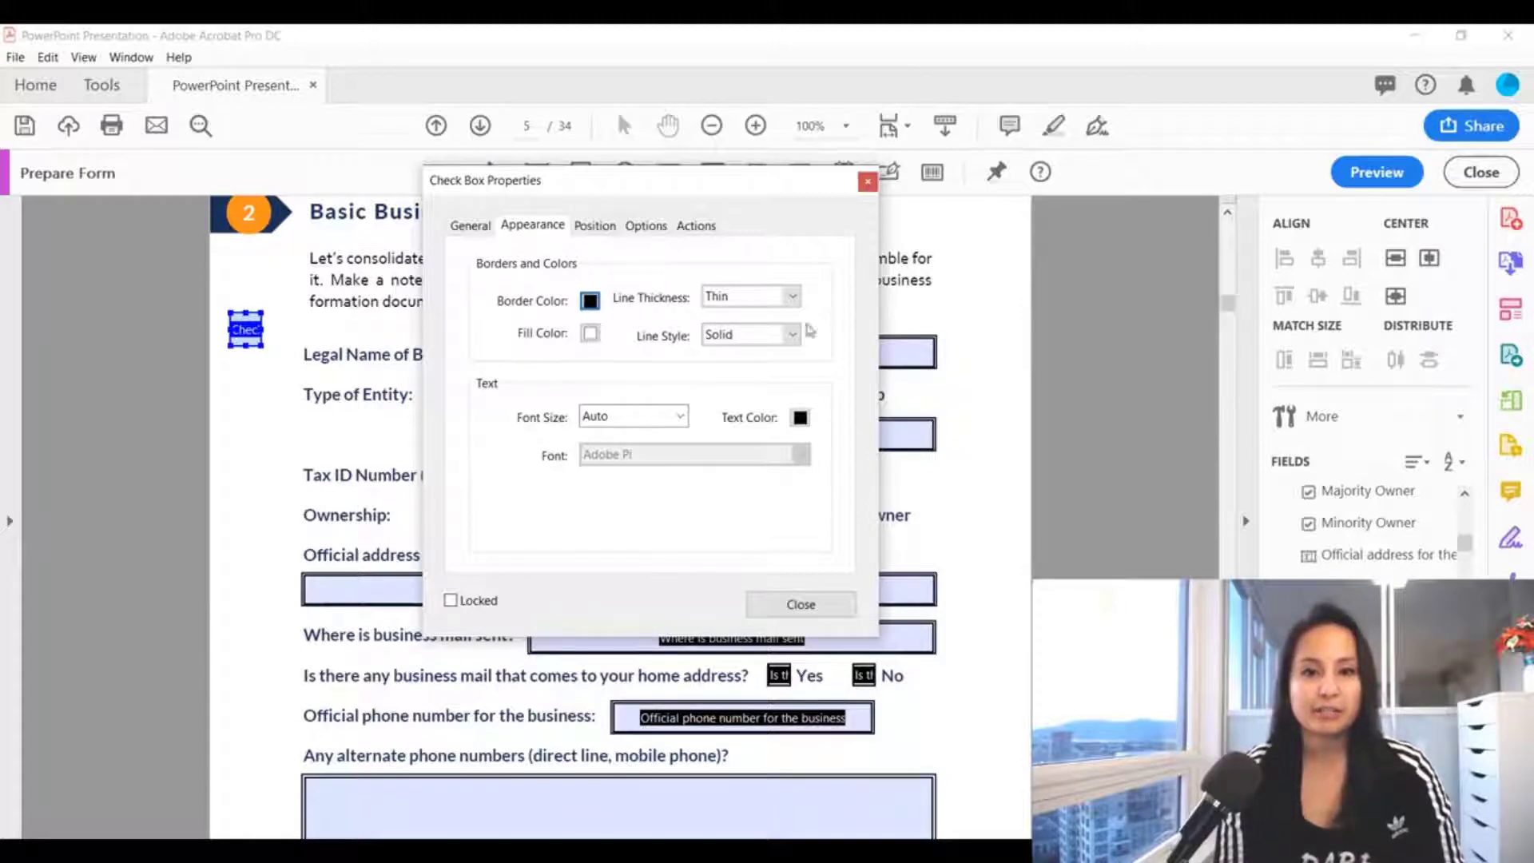
pyautogui.click(793, 298)
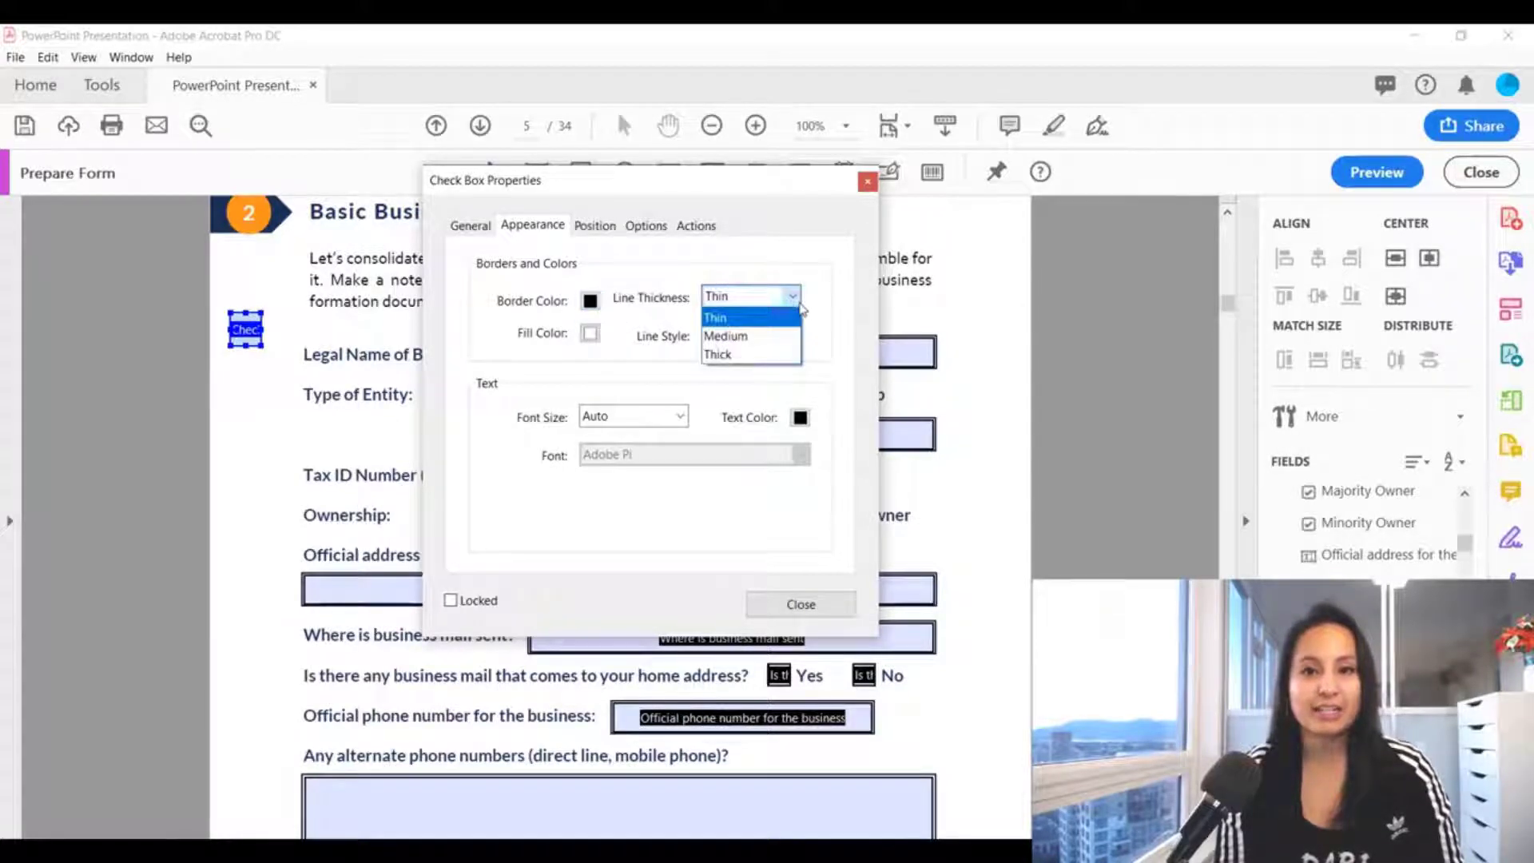
pyautogui.click(791, 317)
pyautogui.click(793, 335)
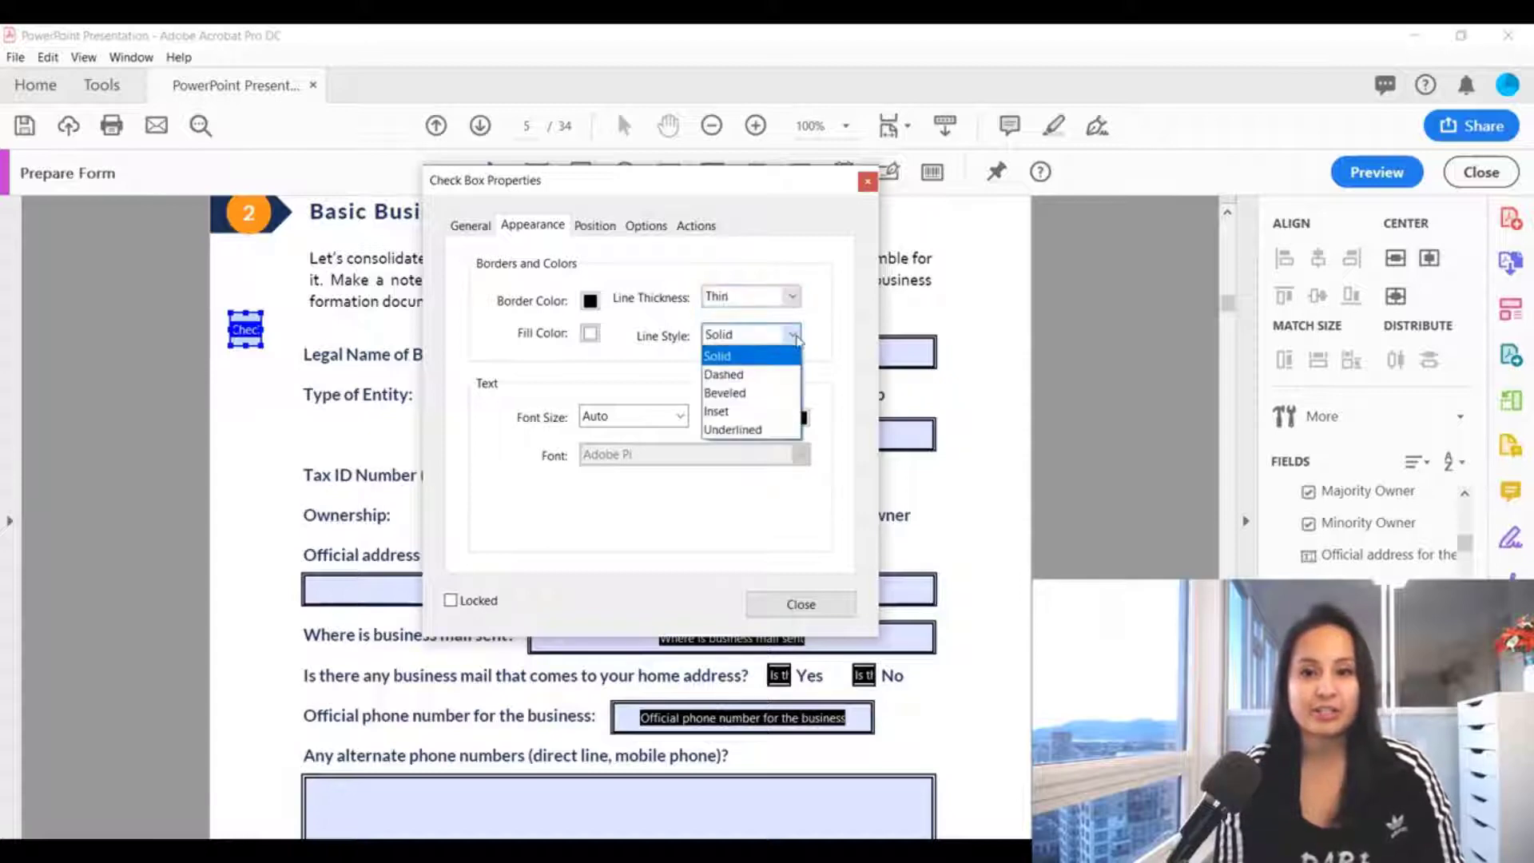
pyautogui.click(796, 340)
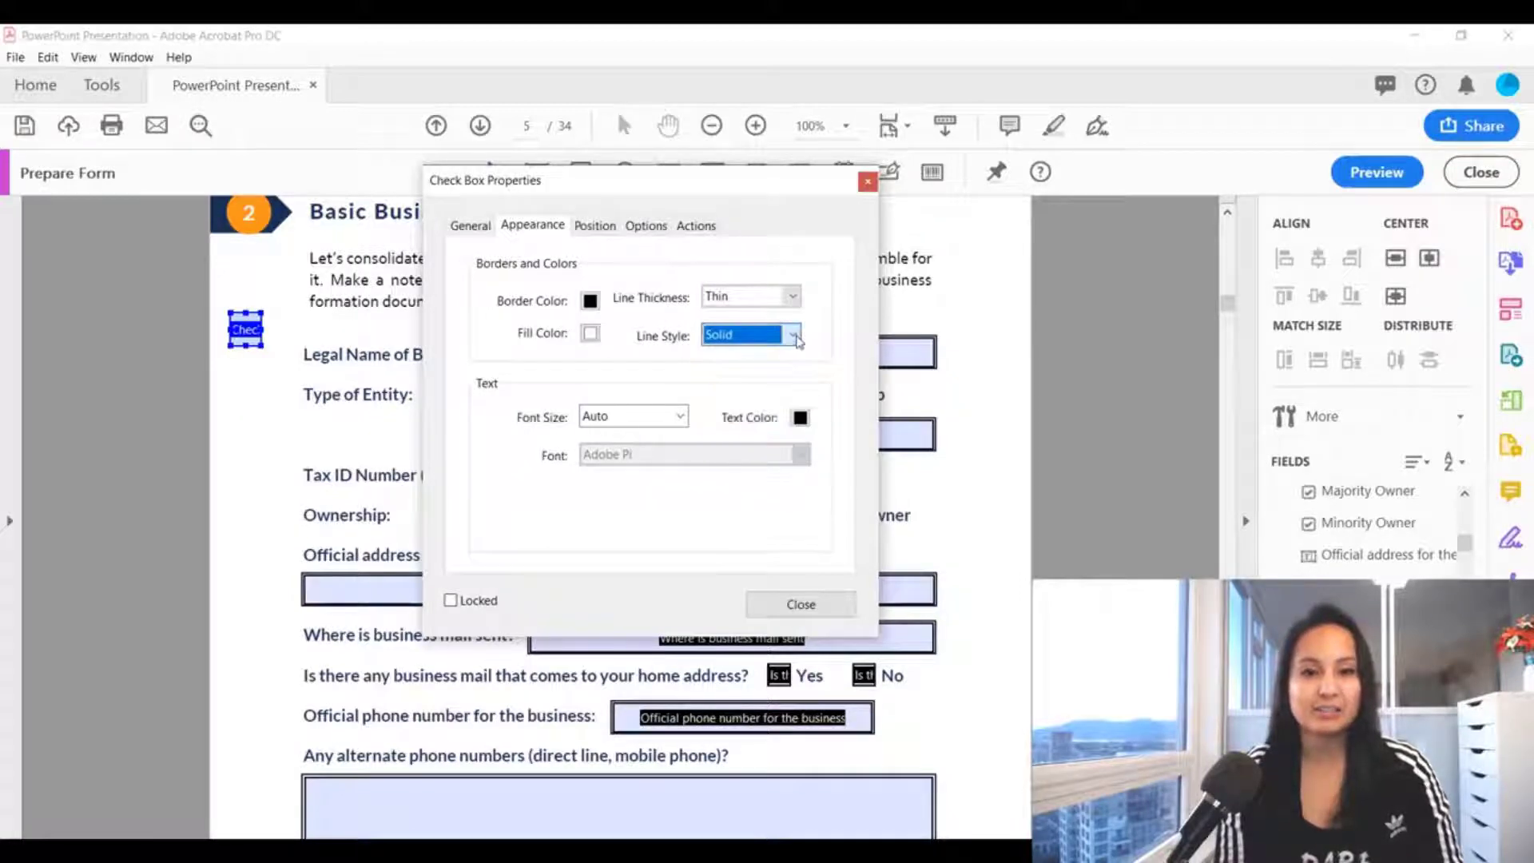
pyautogui.click(800, 418)
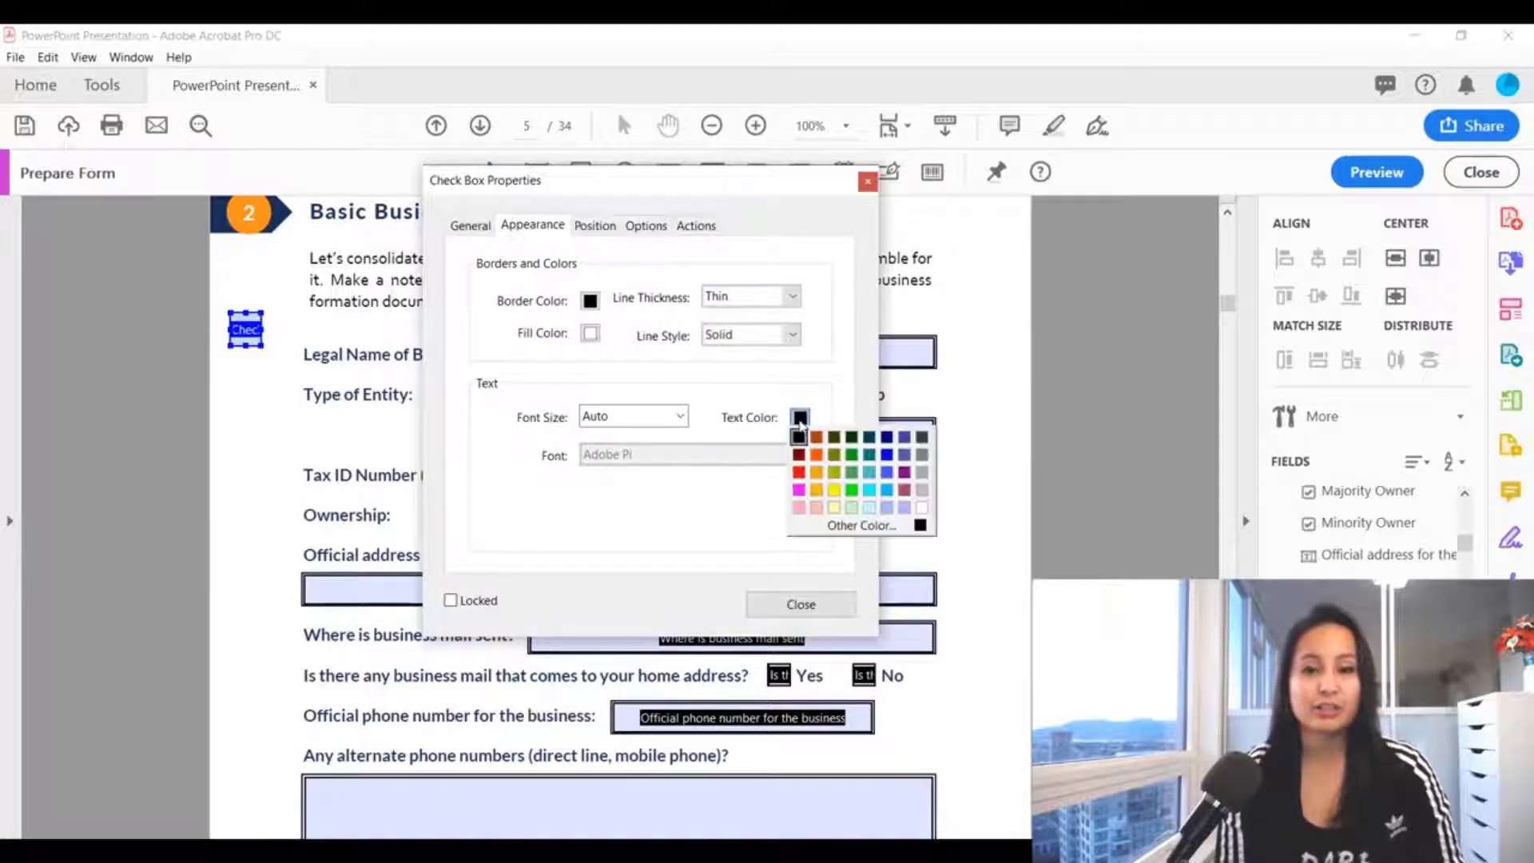
pyautogui.click(798, 473)
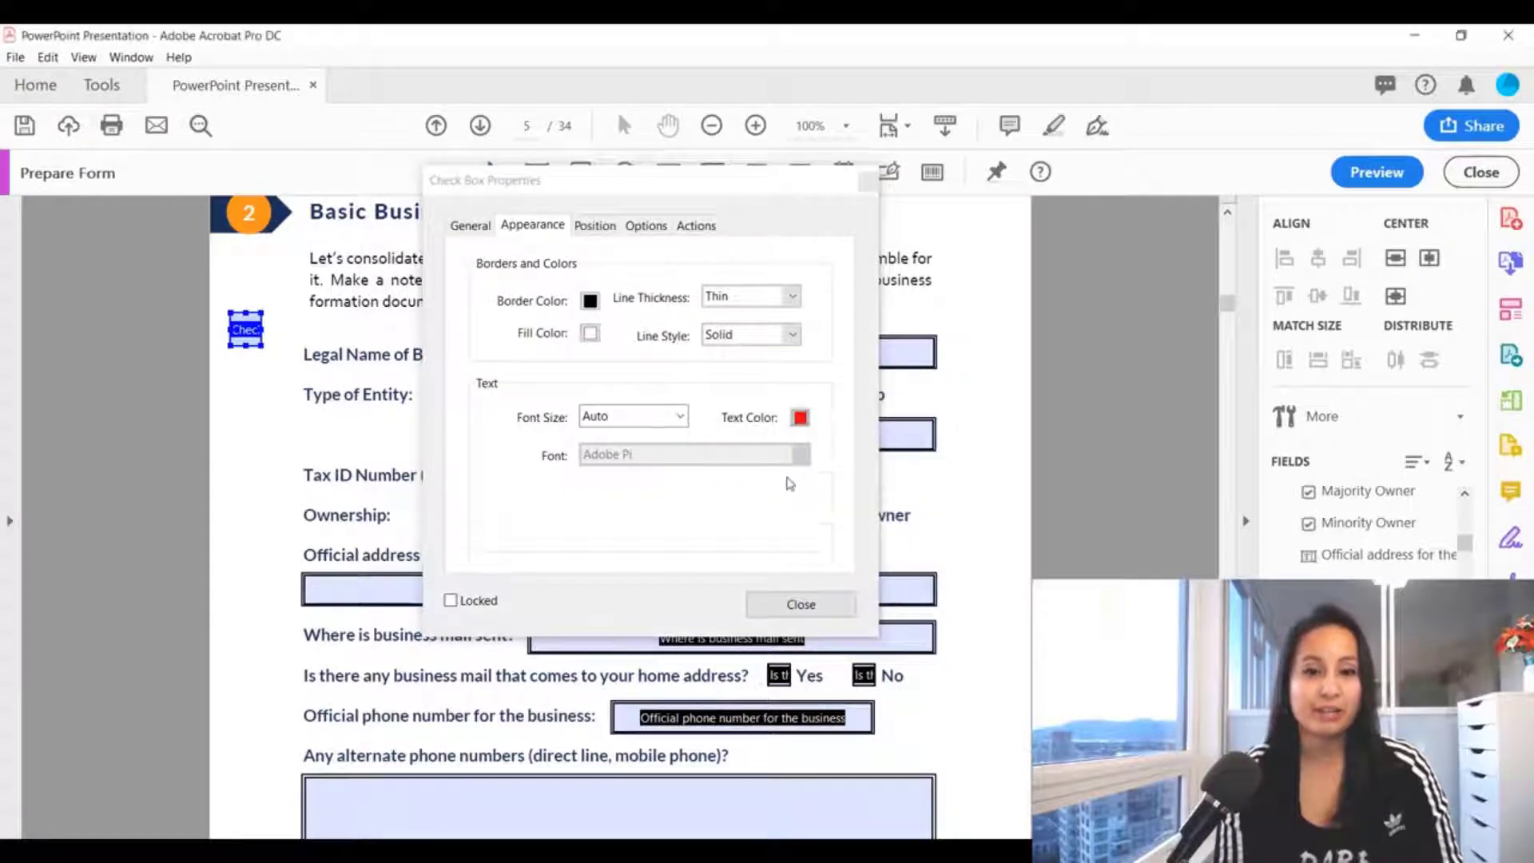
pyautogui.click(791, 607)
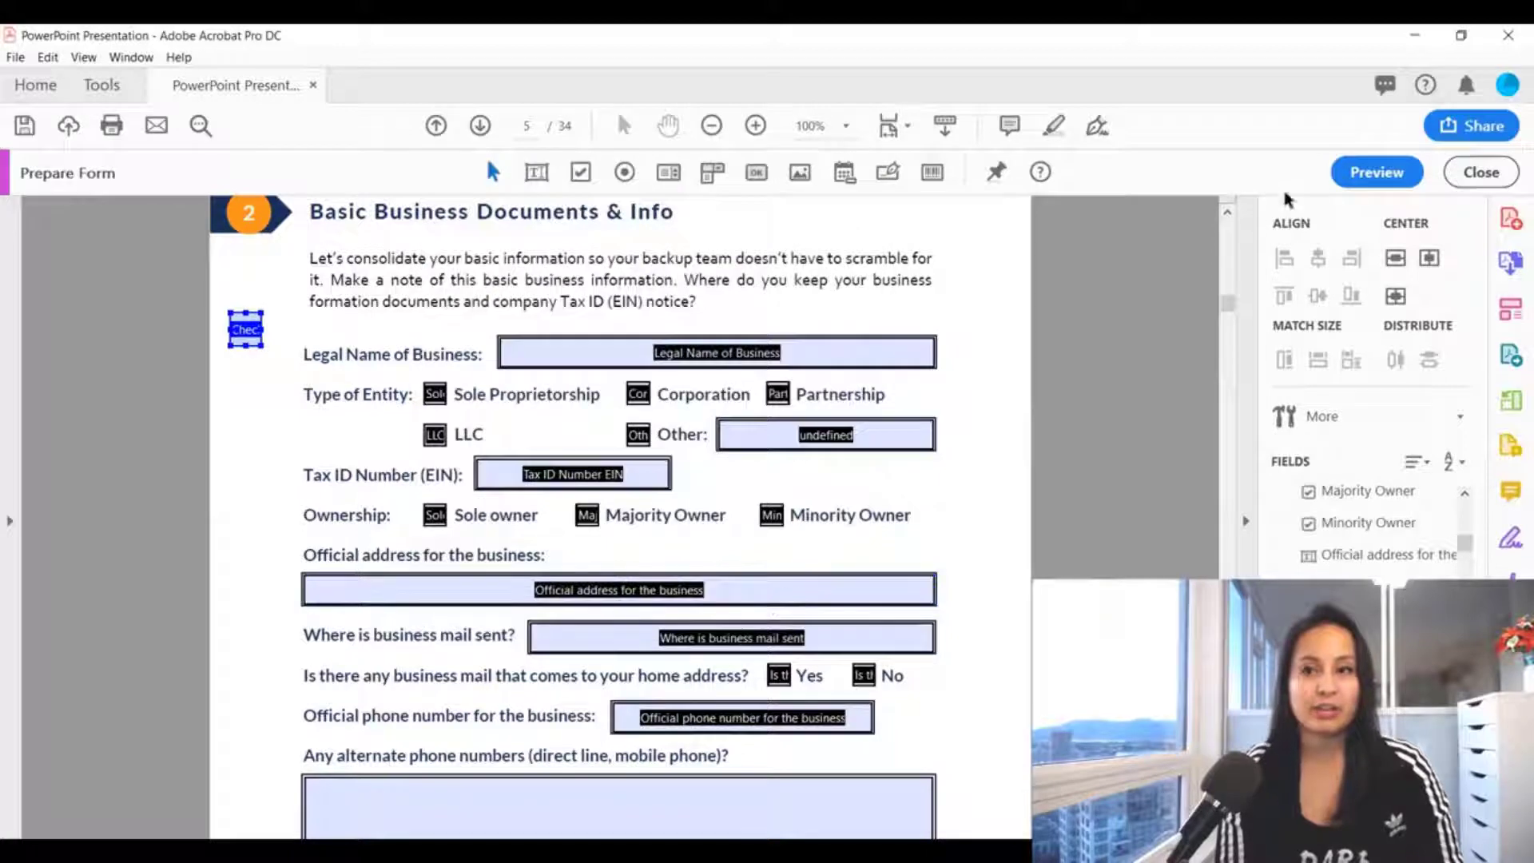
# - Preview the form, test the red check mark by ticking and clearing the margin check box, and return to form editing
pyautogui.click(1375, 176)
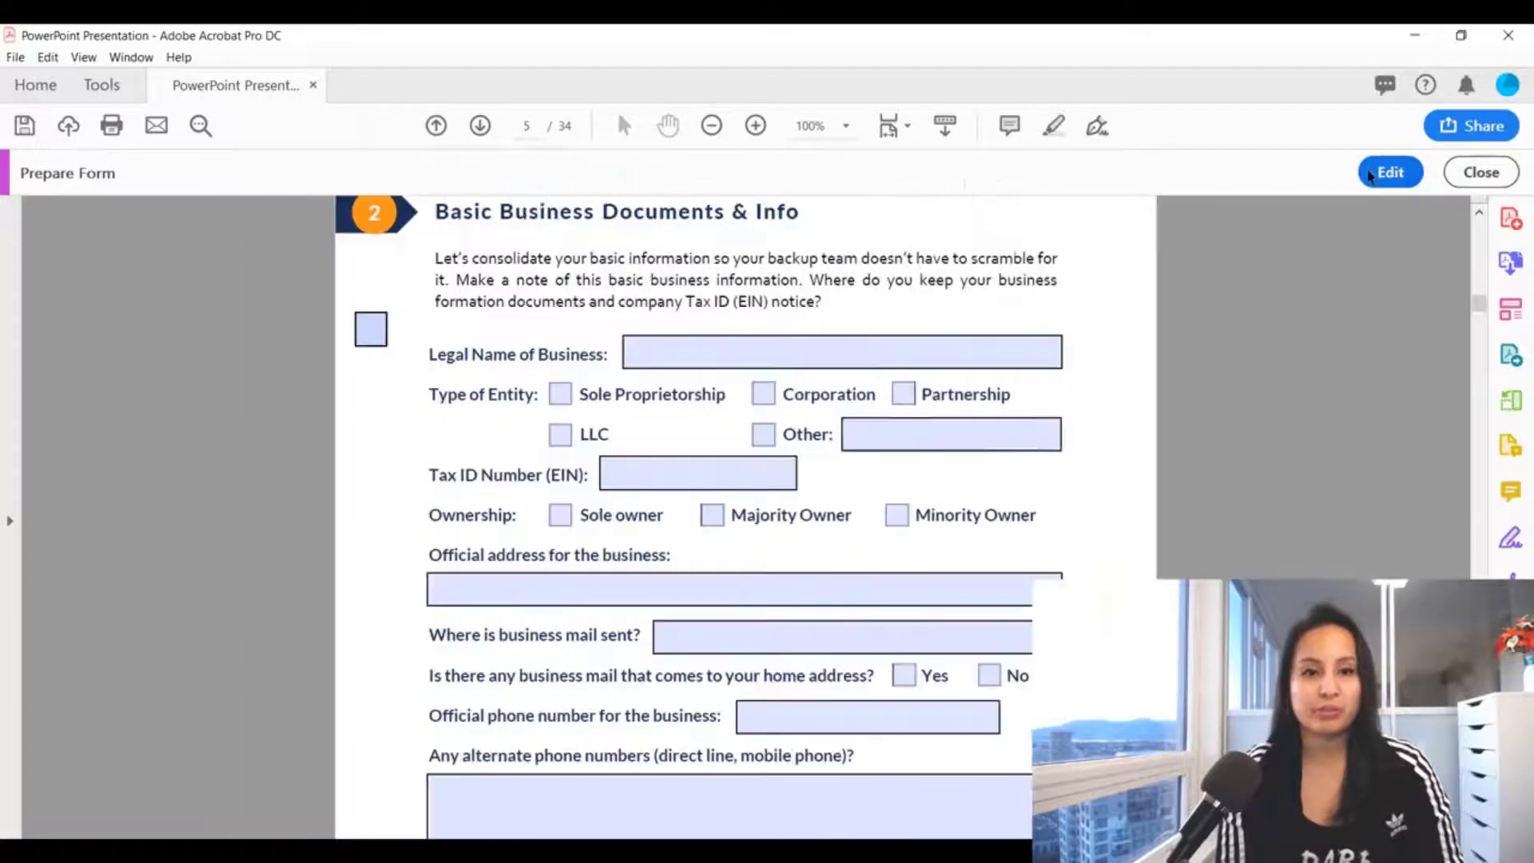
pyautogui.click(374, 335)
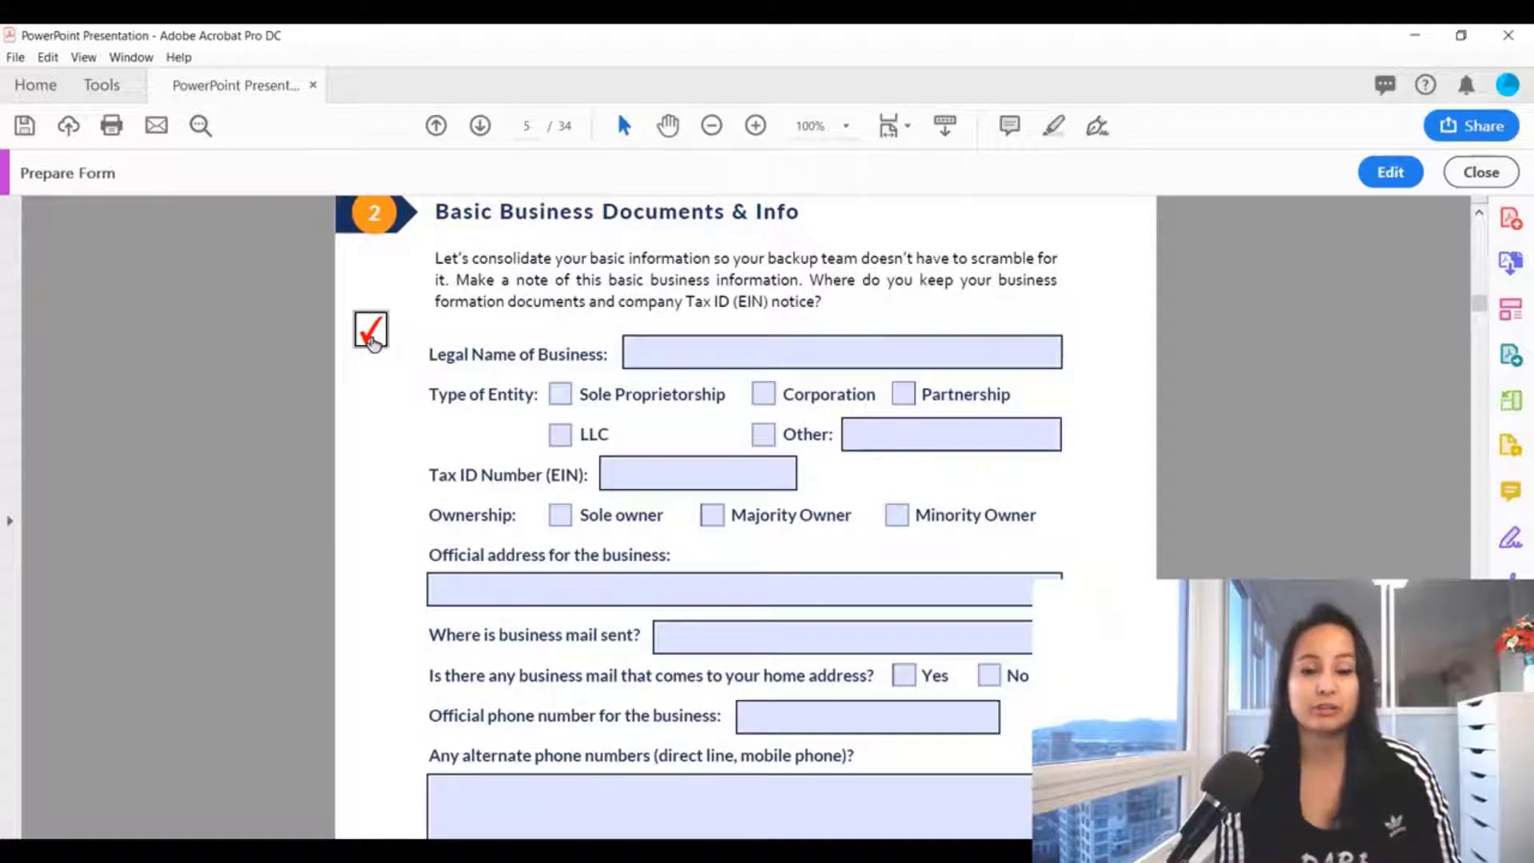
pyautogui.click(372, 336)
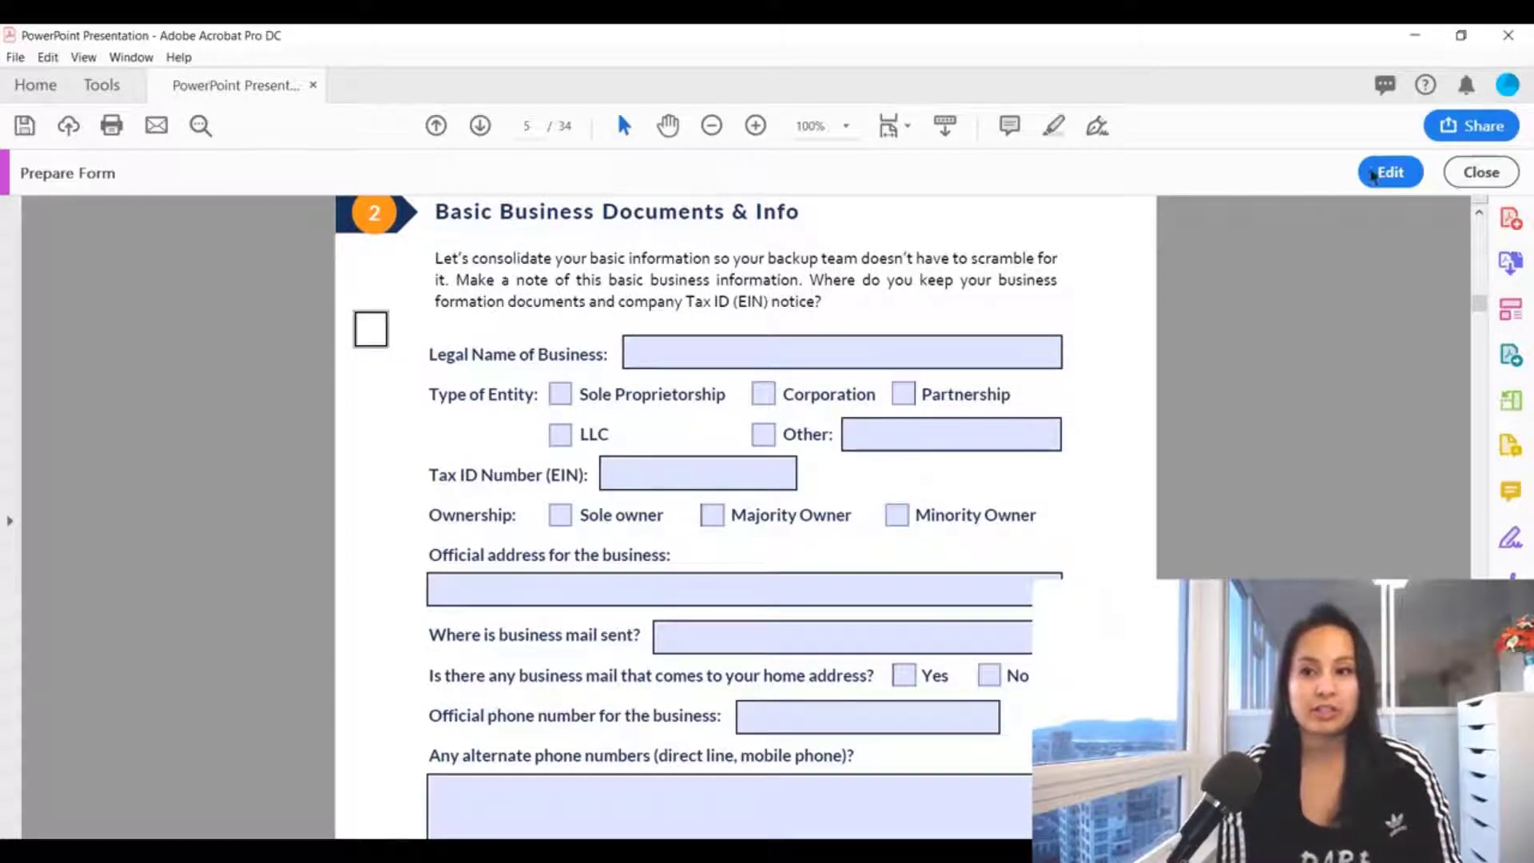
pyautogui.click(1397, 176)
# - Change the margin check box's style to Star
pyautogui.click(245, 329)
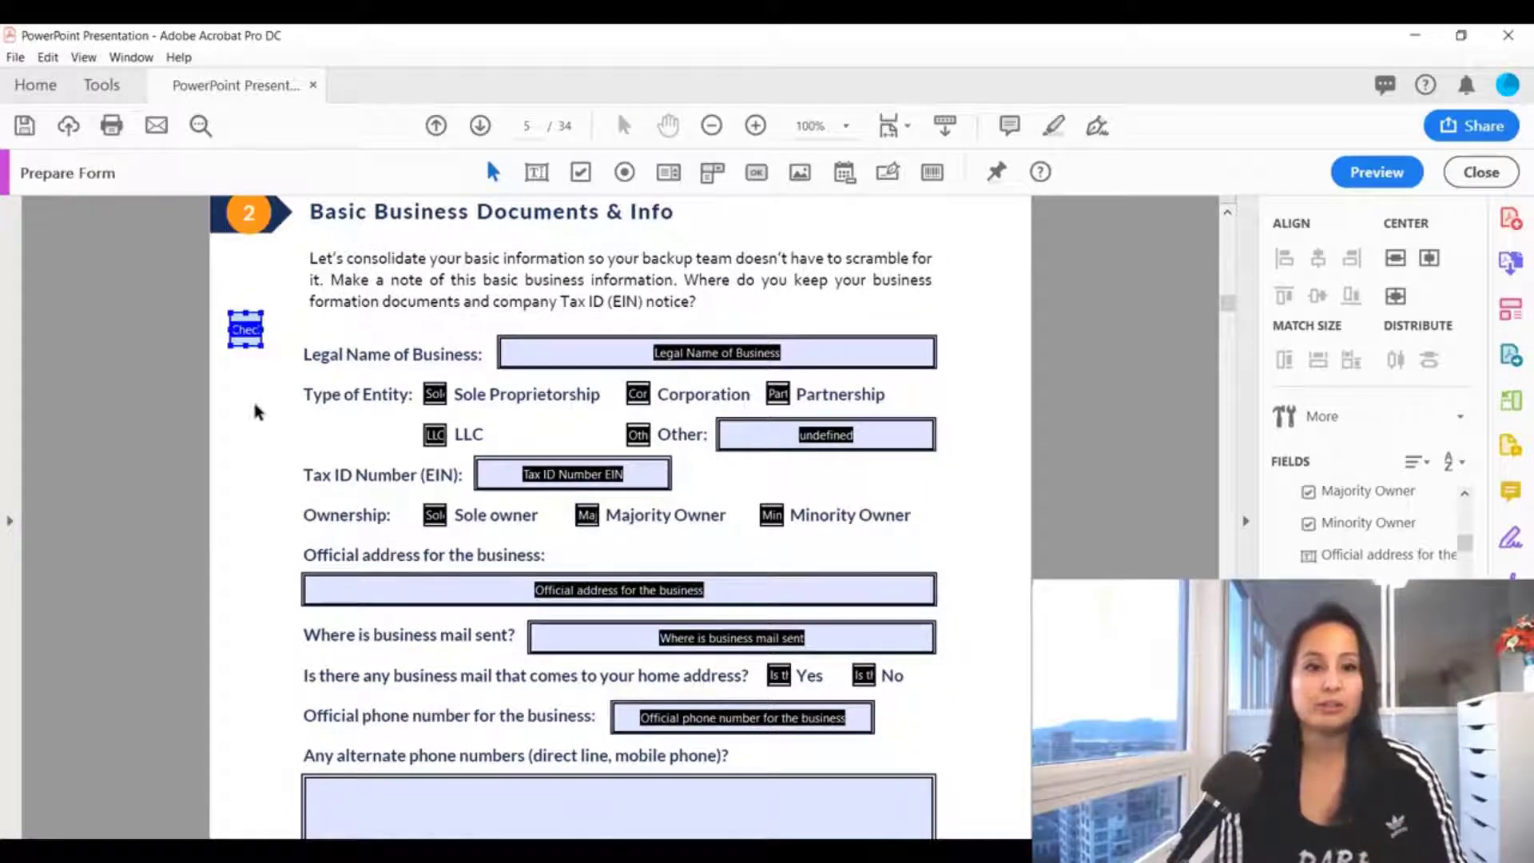
pyautogui.doubleClick(245, 330)
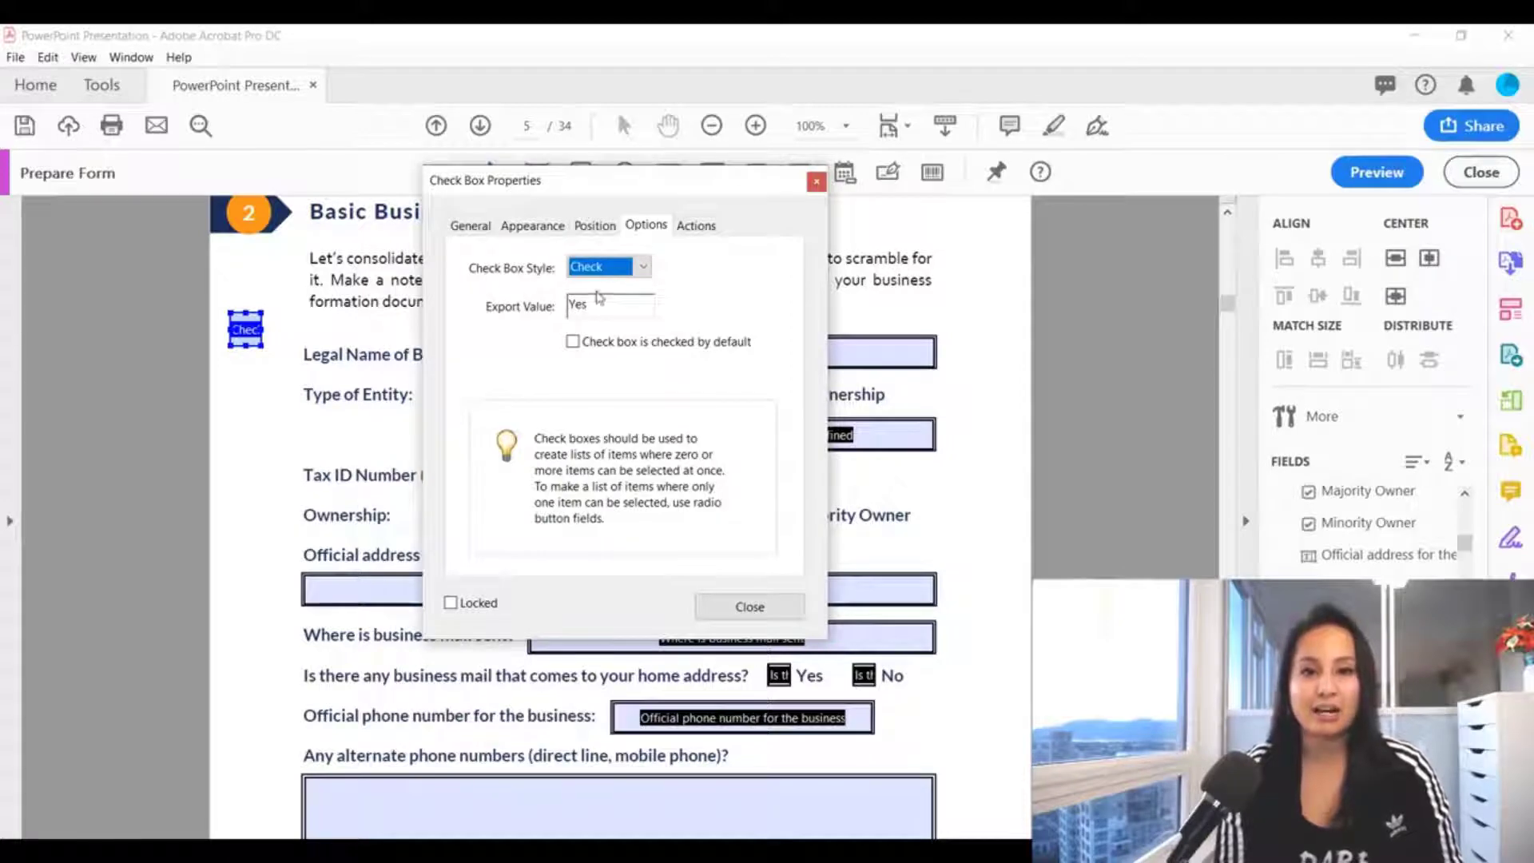
pyautogui.click(645, 270)
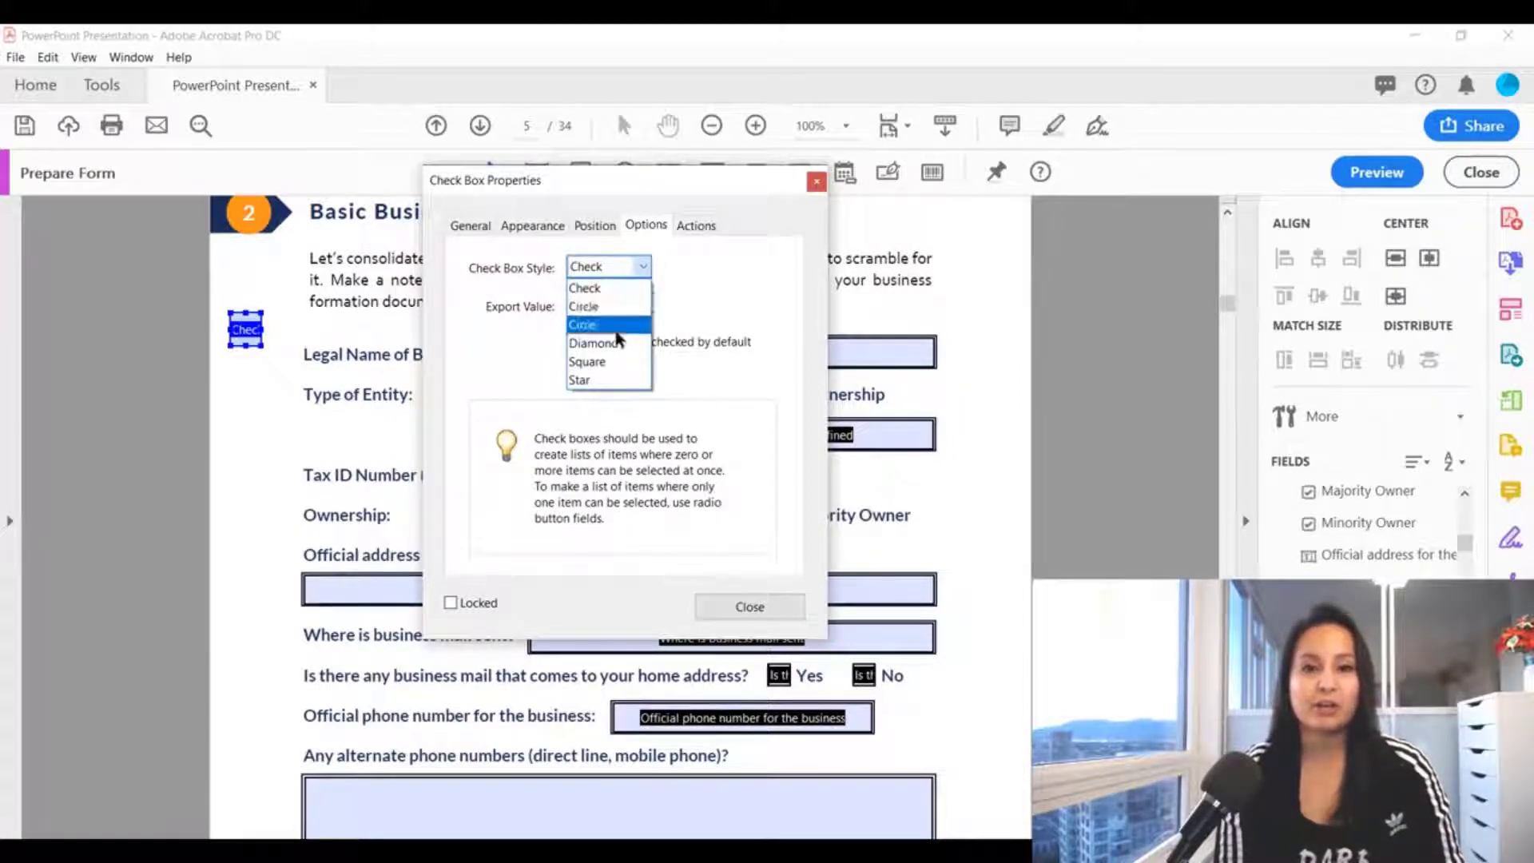
pyautogui.click(594, 381)
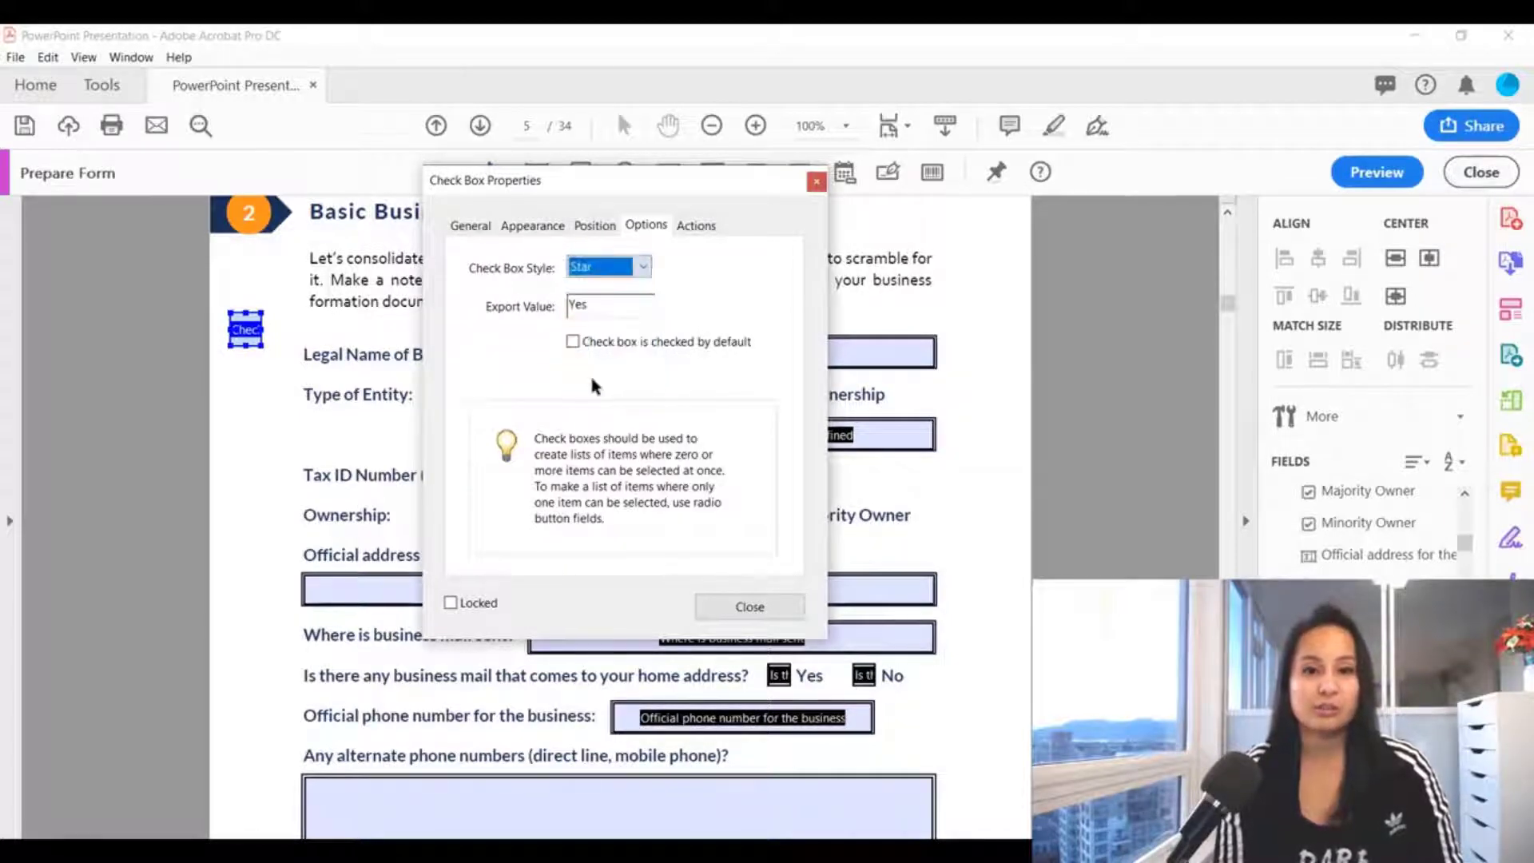
pyautogui.click(749, 608)
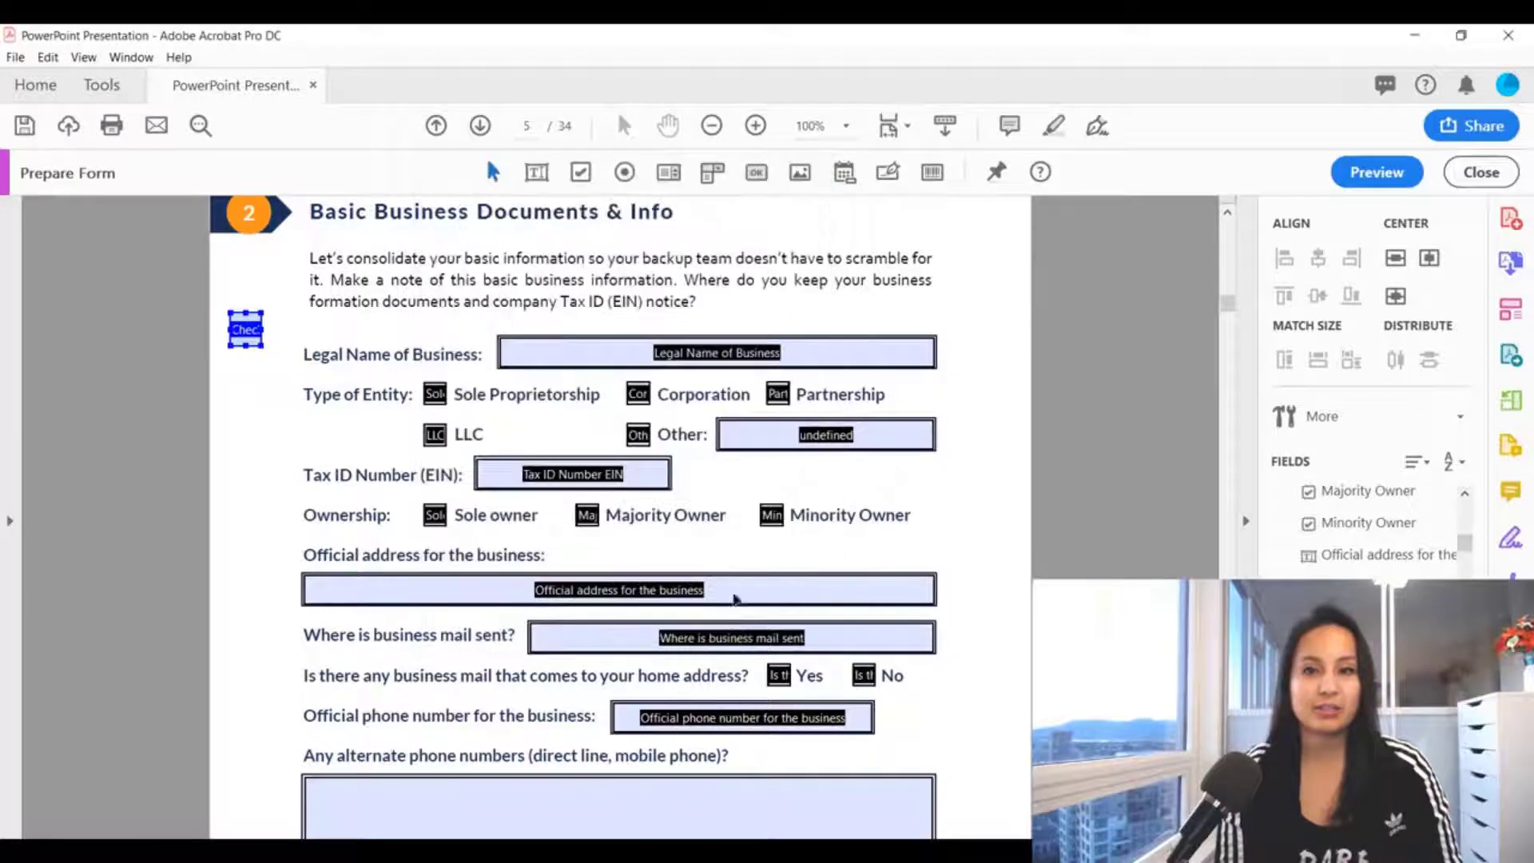
# - Preview the form, test the star mark by ticking and clearing the margin check box, and return to form editing
pyautogui.click(1375, 172)
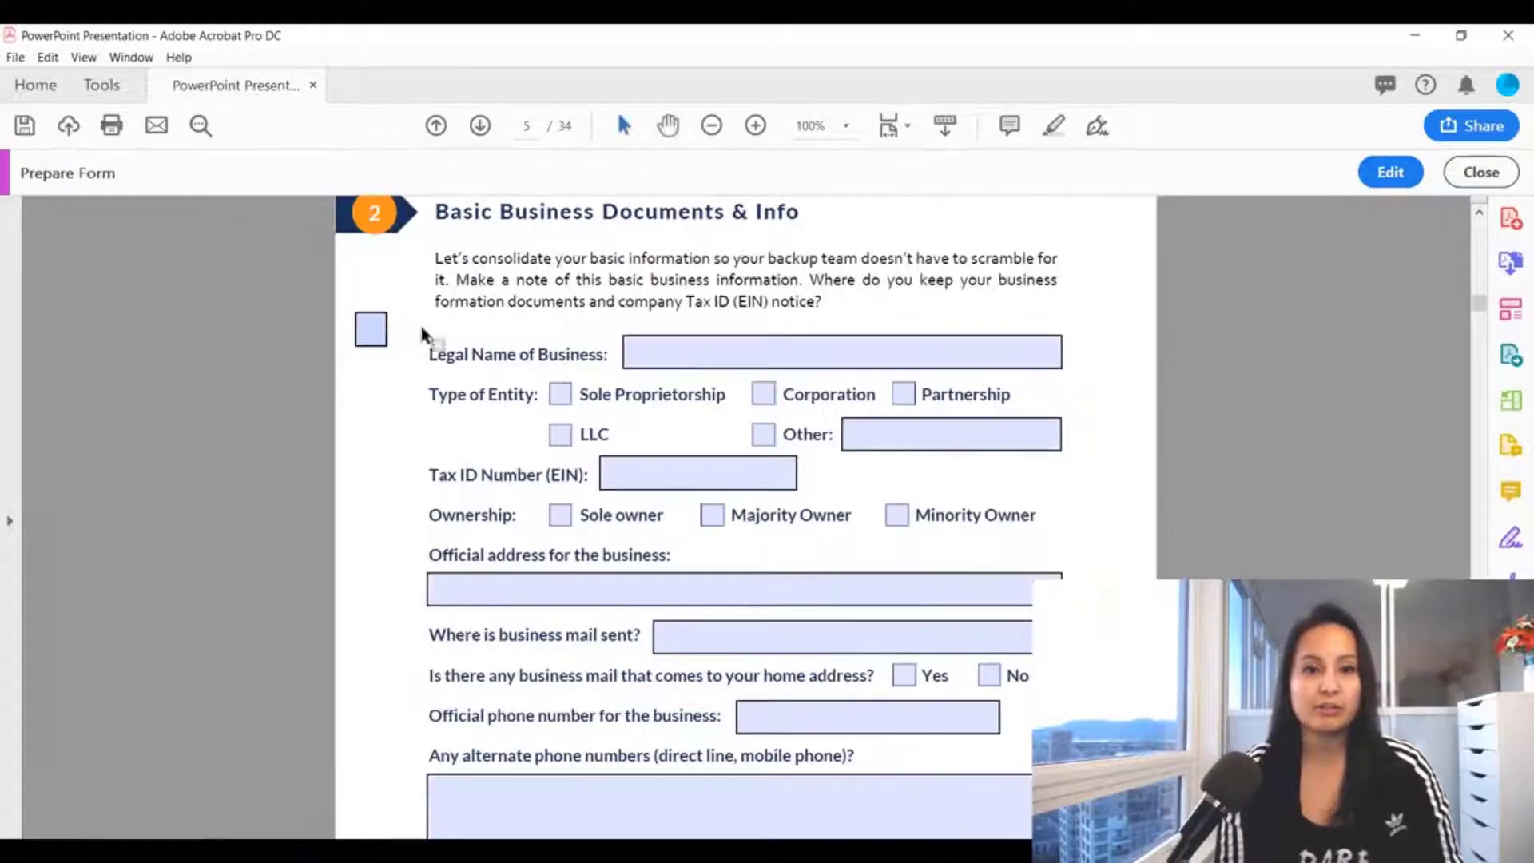
pyautogui.click(371, 331)
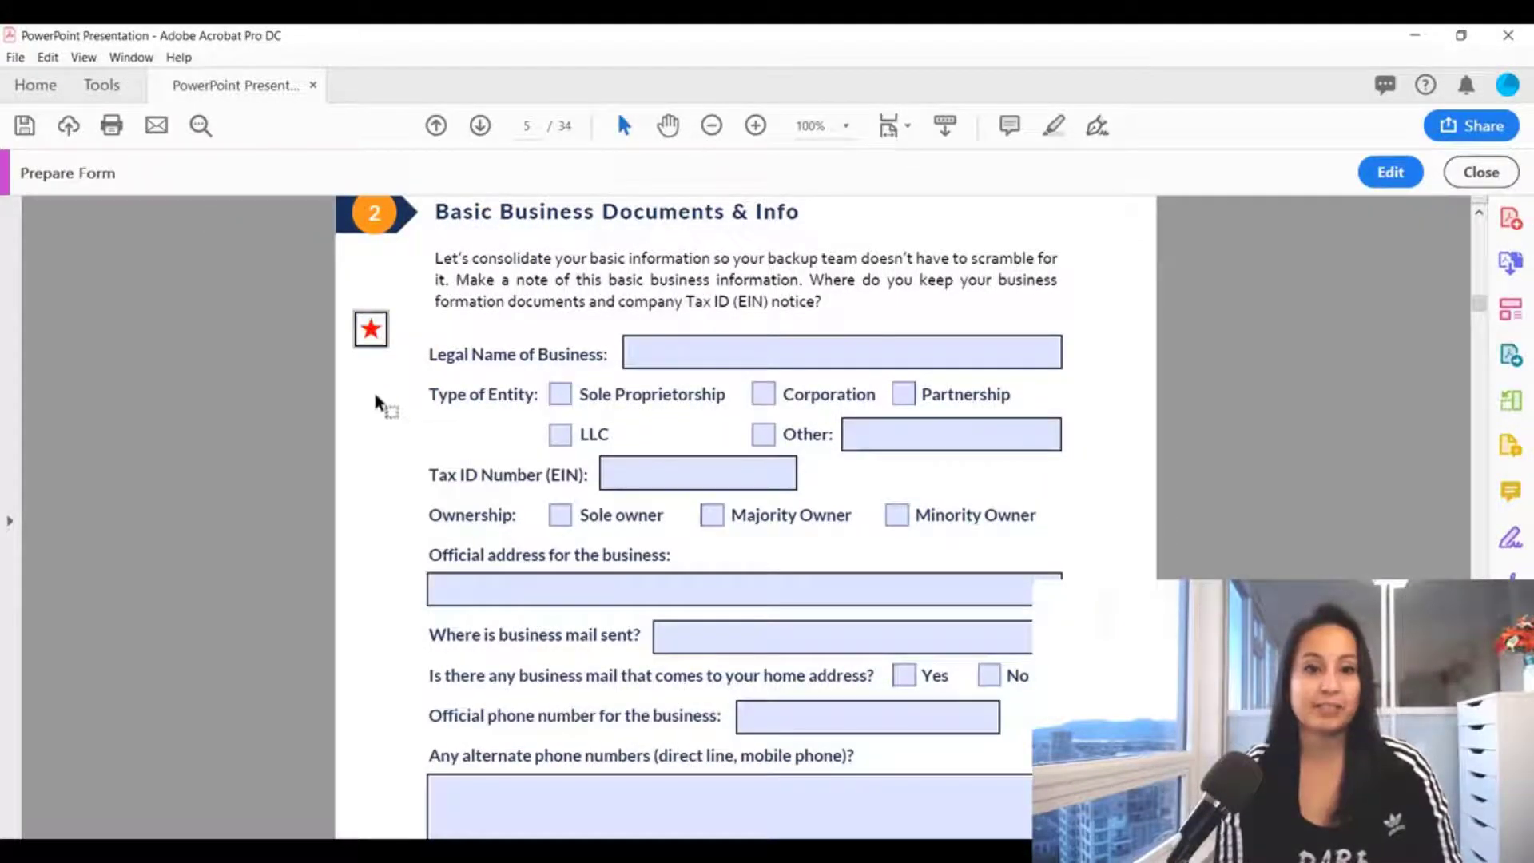
pyautogui.click(377, 330)
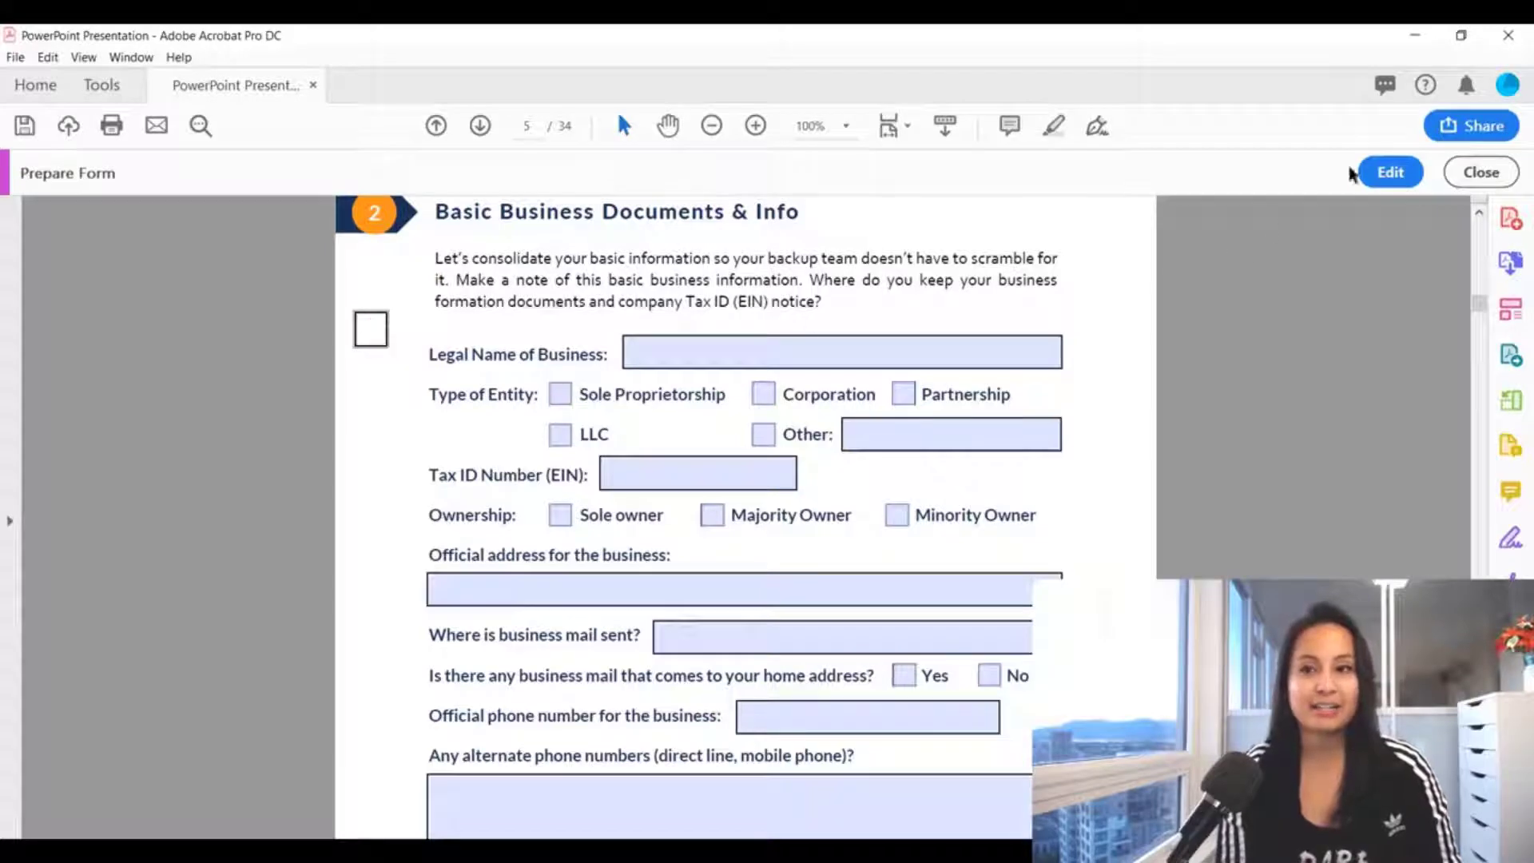
pyautogui.click(1390, 172)
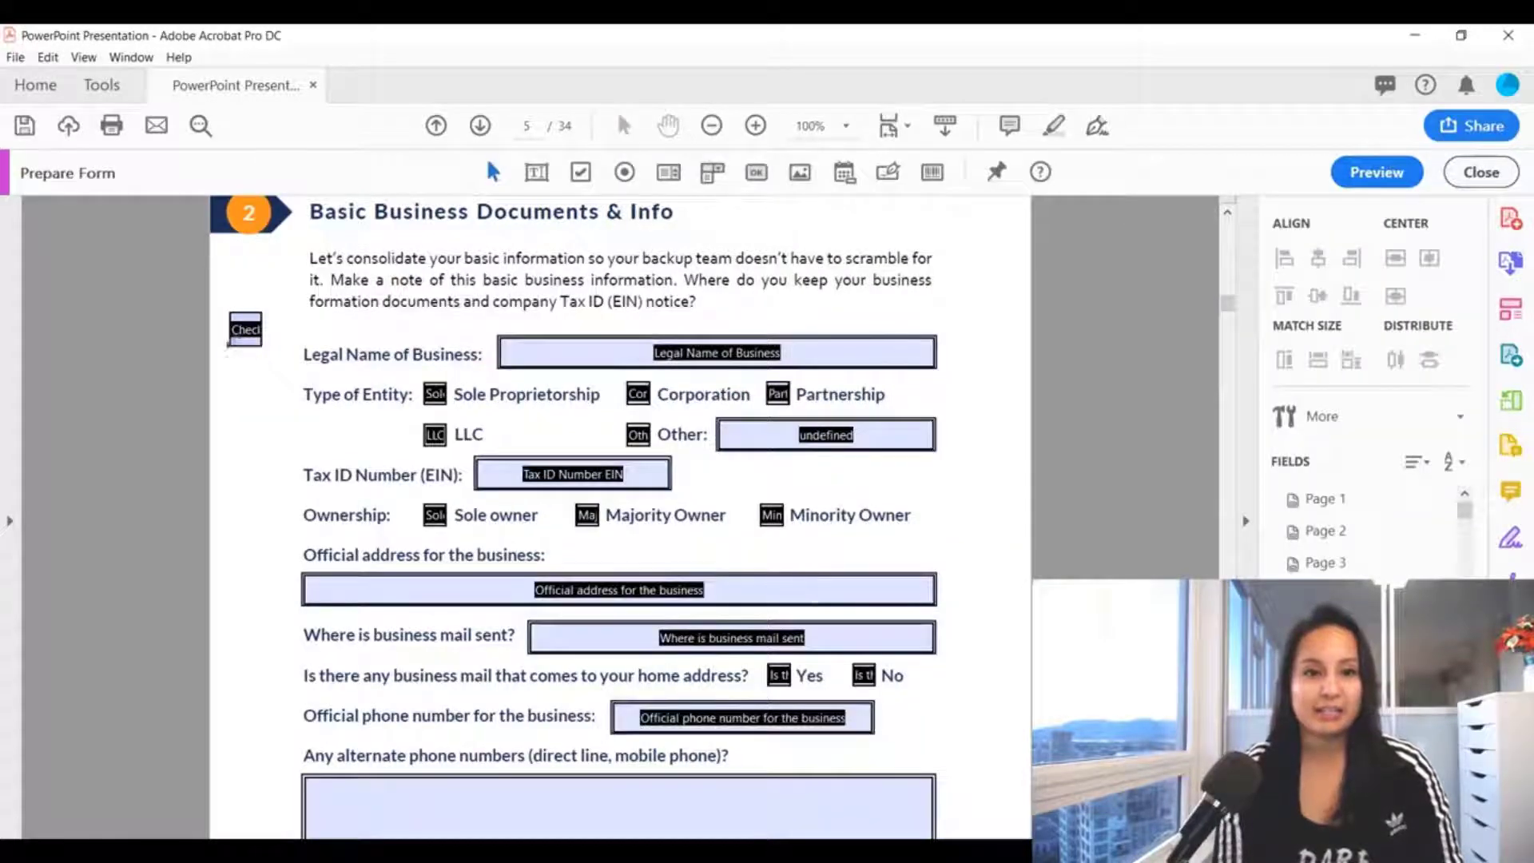
# - Change the margin check box's style to Cross
pyautogui.click(238, 330)
pyautogui.doubleClick(238, 330)
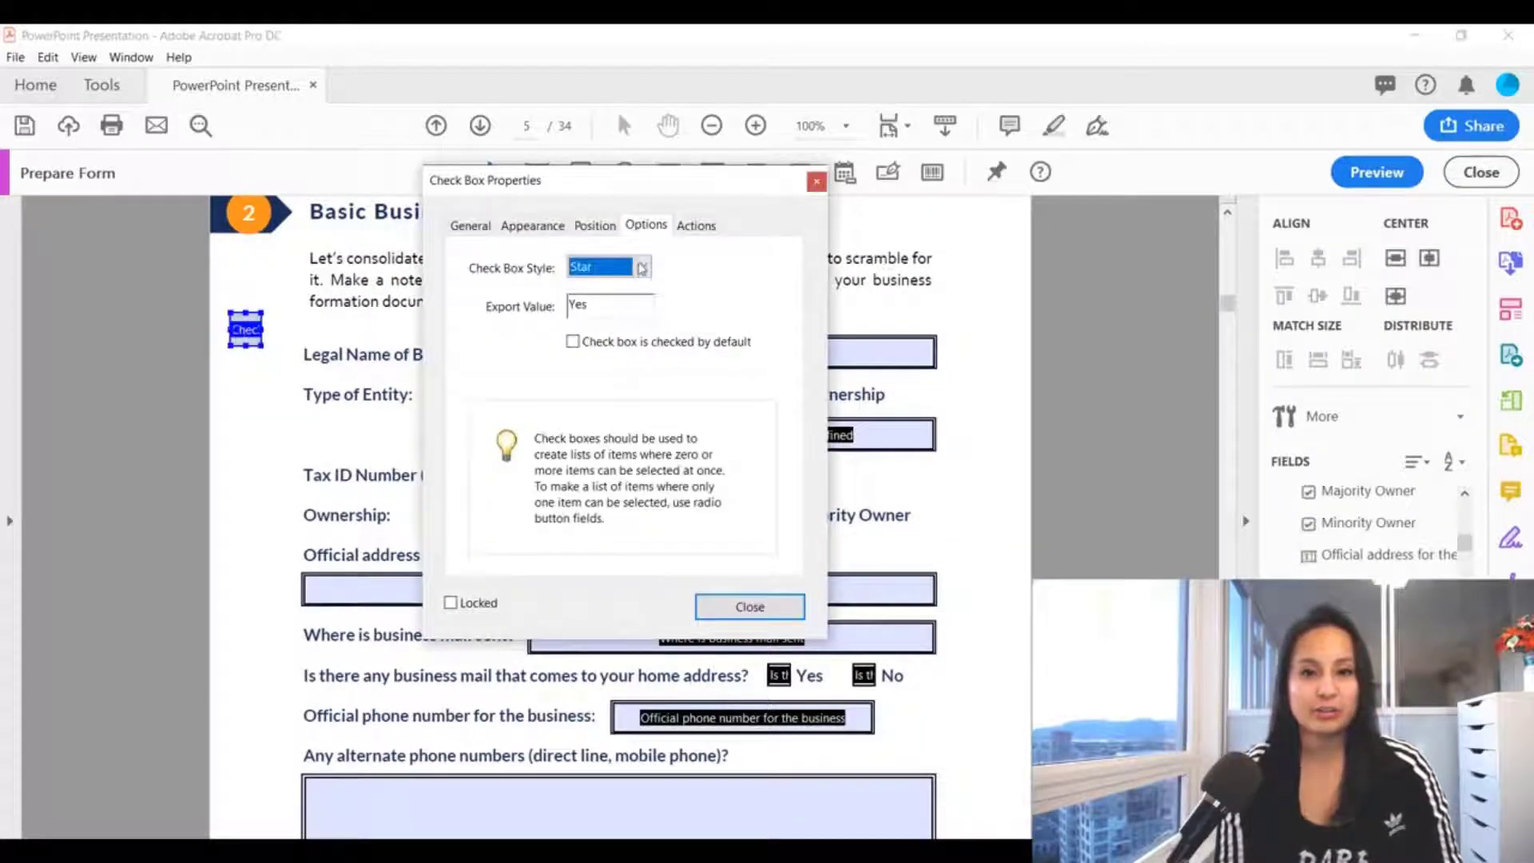
pyautogui.click(642, 267)
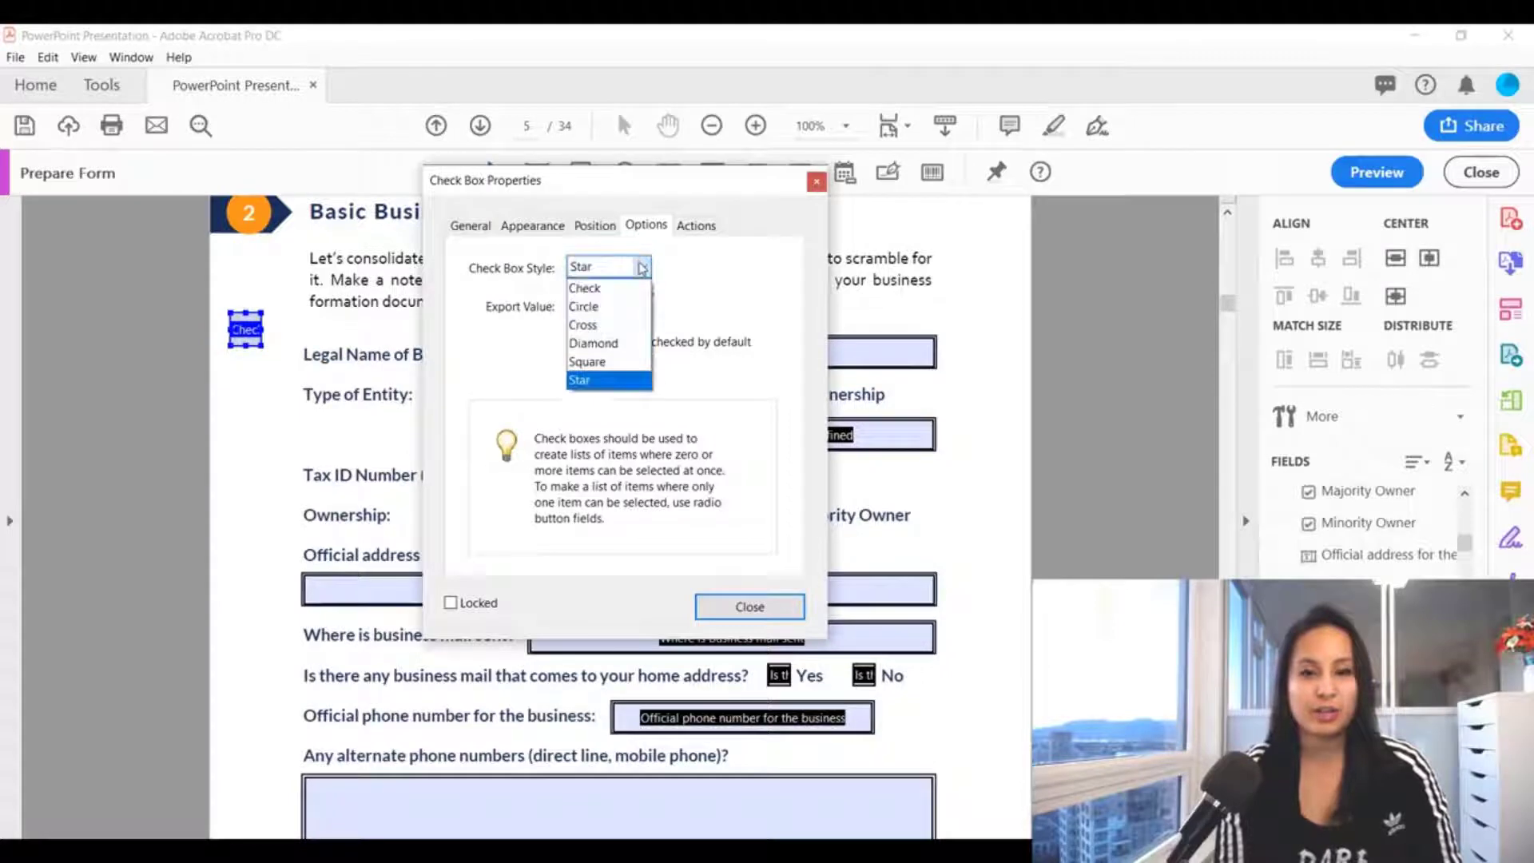
pyautogui.click(605, 325)
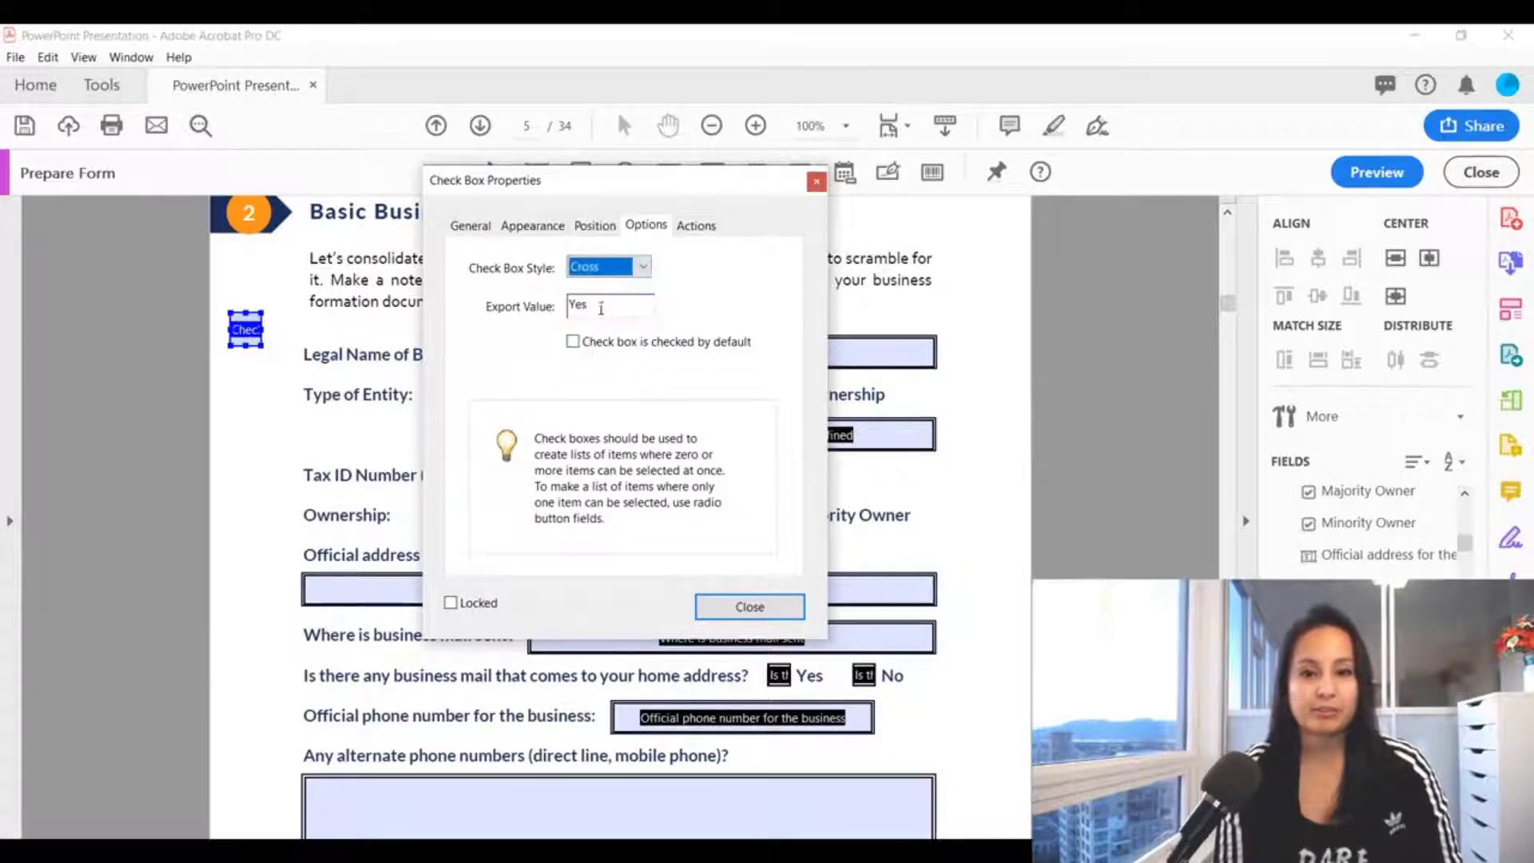
pyautogui.click(749, 608)
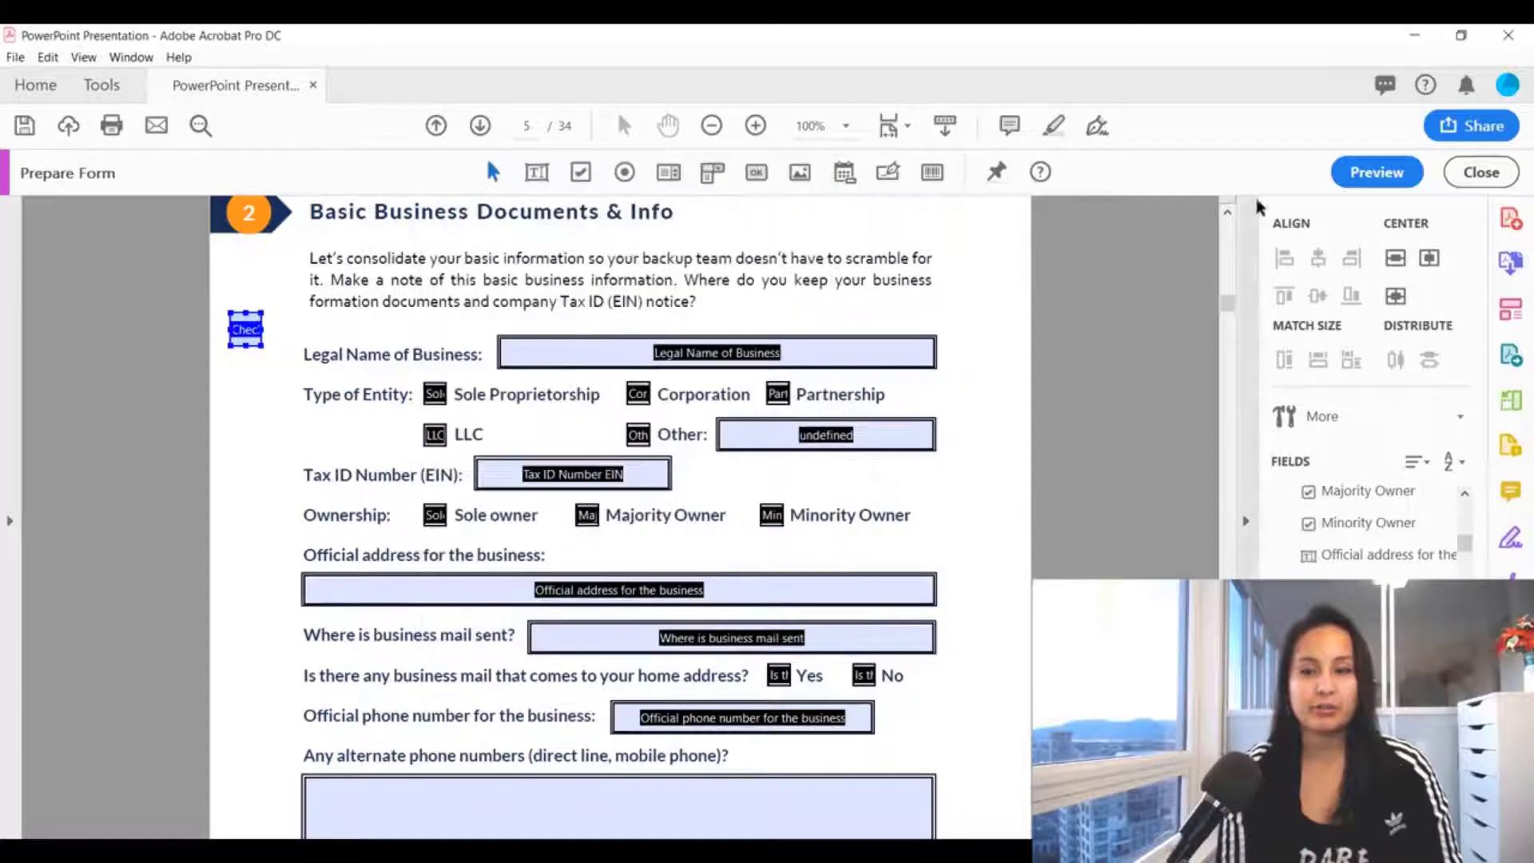
# - Preview the form, test the cross mark by ticking and clearing the margin check box, and return to form editing
pyautogui.click(1377, 172)
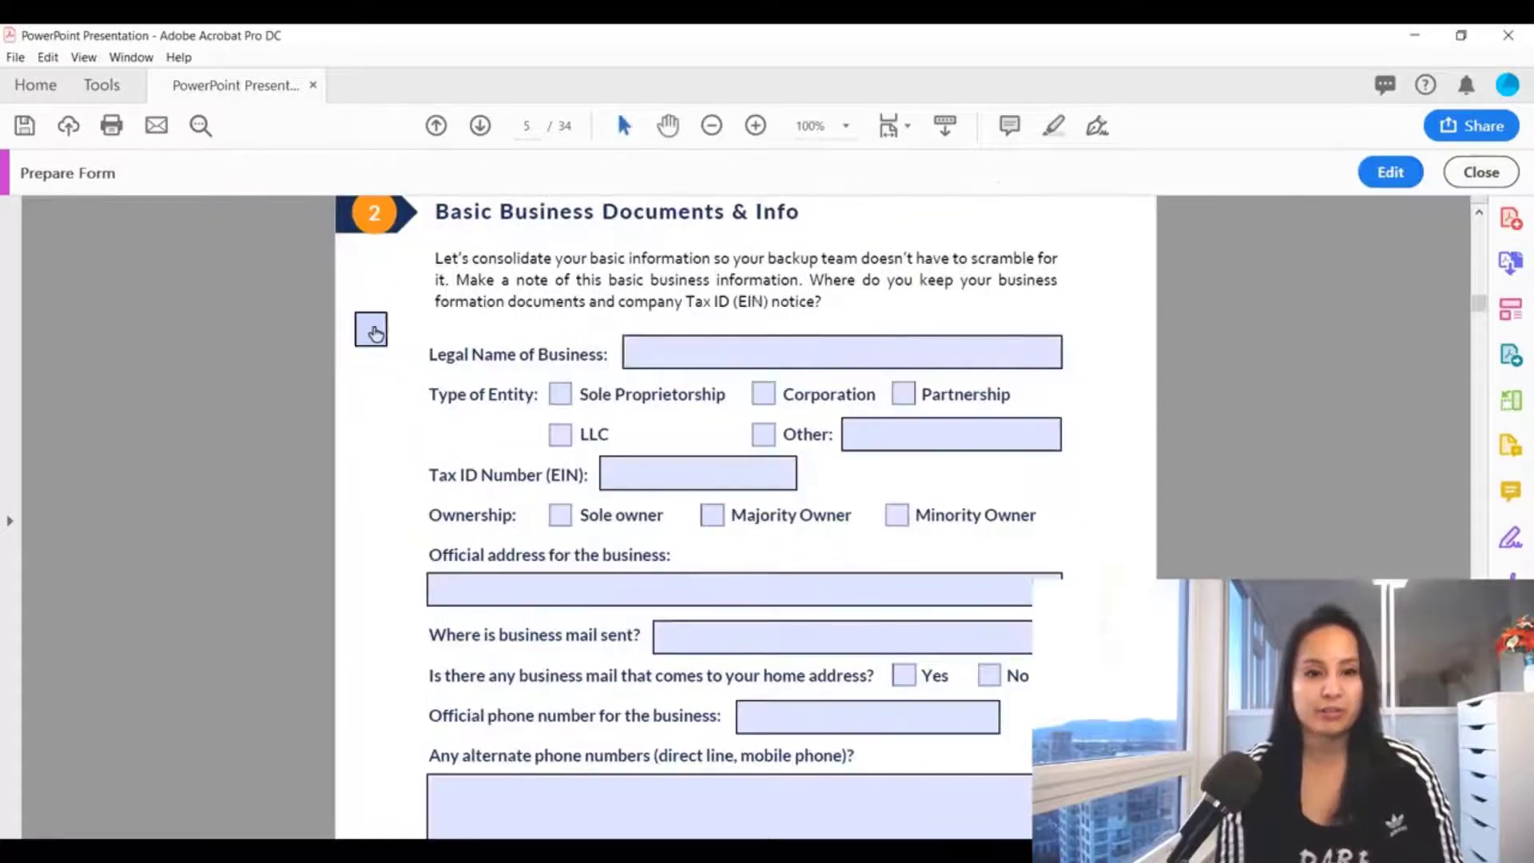
pyautogui.click(375, 333)
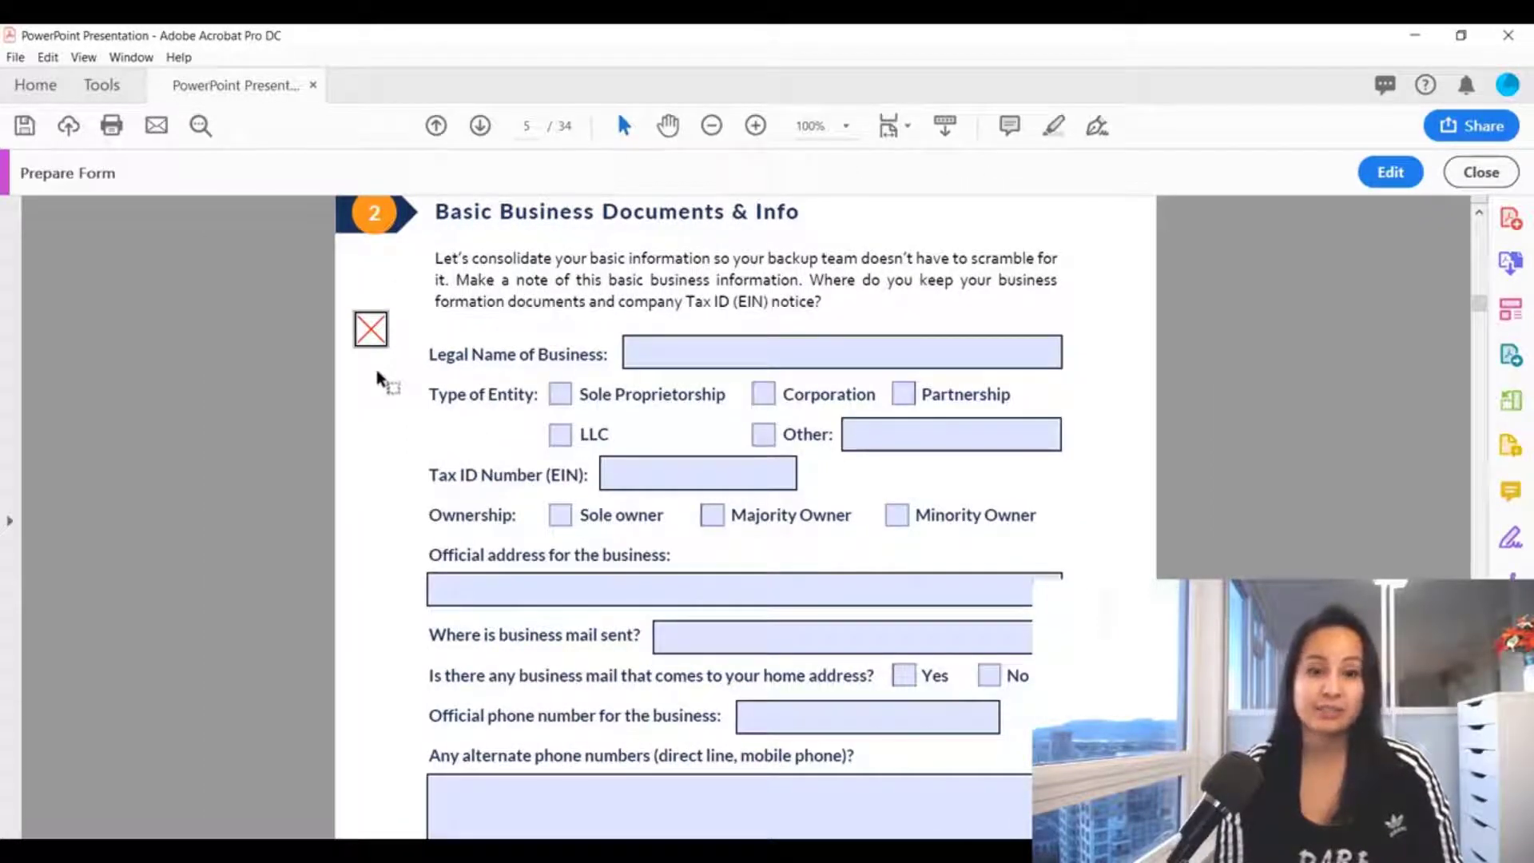
pyautogui.click(371, 329)
pyautogui.click(1391, 172)
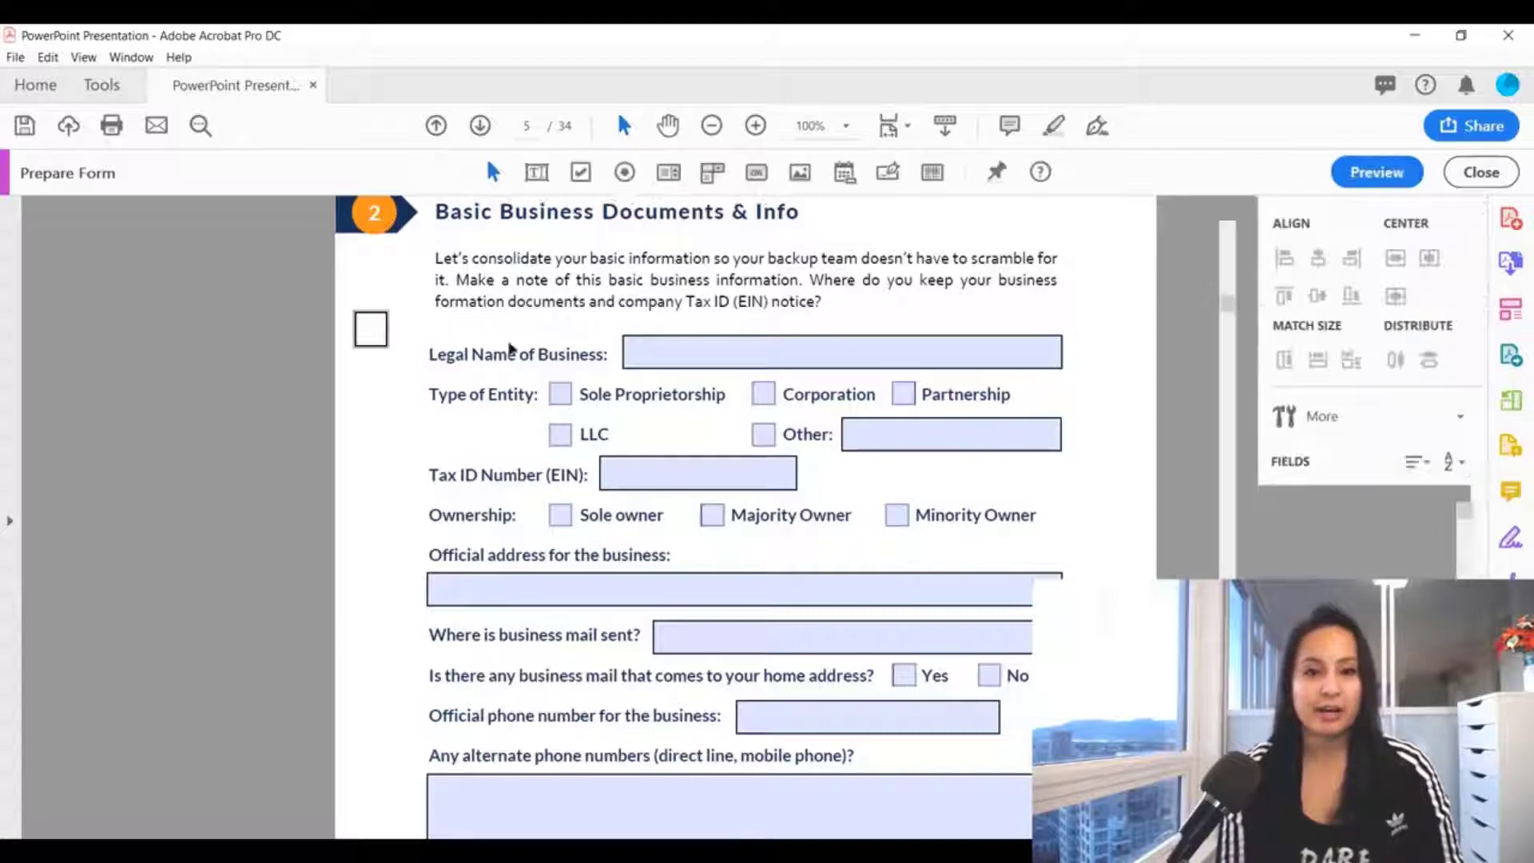
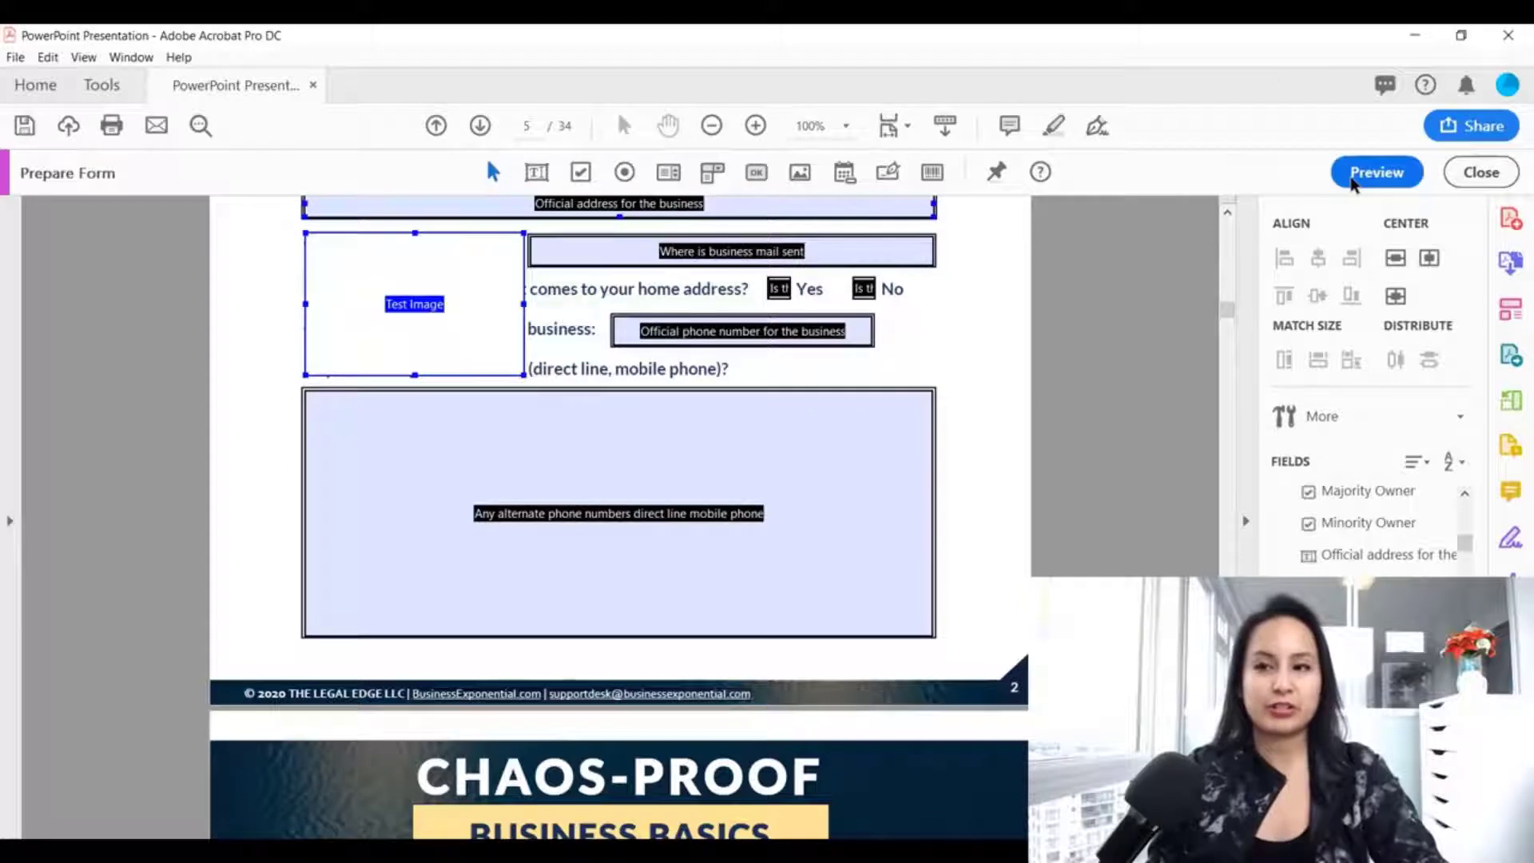
# - Preview the form, insert the picture 2020-03-24_1751 from Downloads into the Test Image field, and return to form editing
pyautogui.click(1352, 178)
pyautogui.click(537, 293)
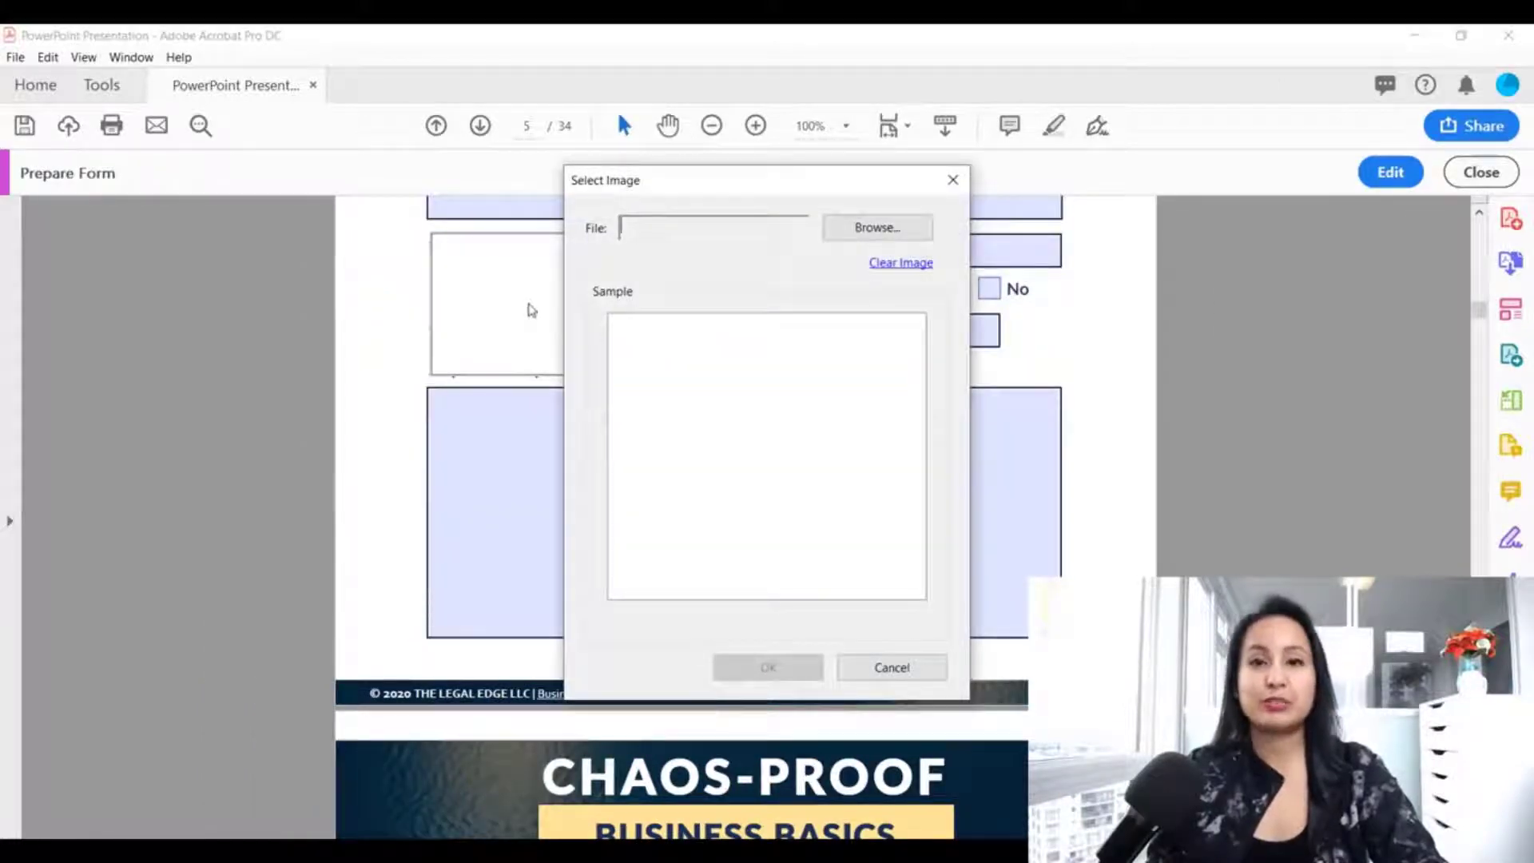
pyautogui.click(865, 238)
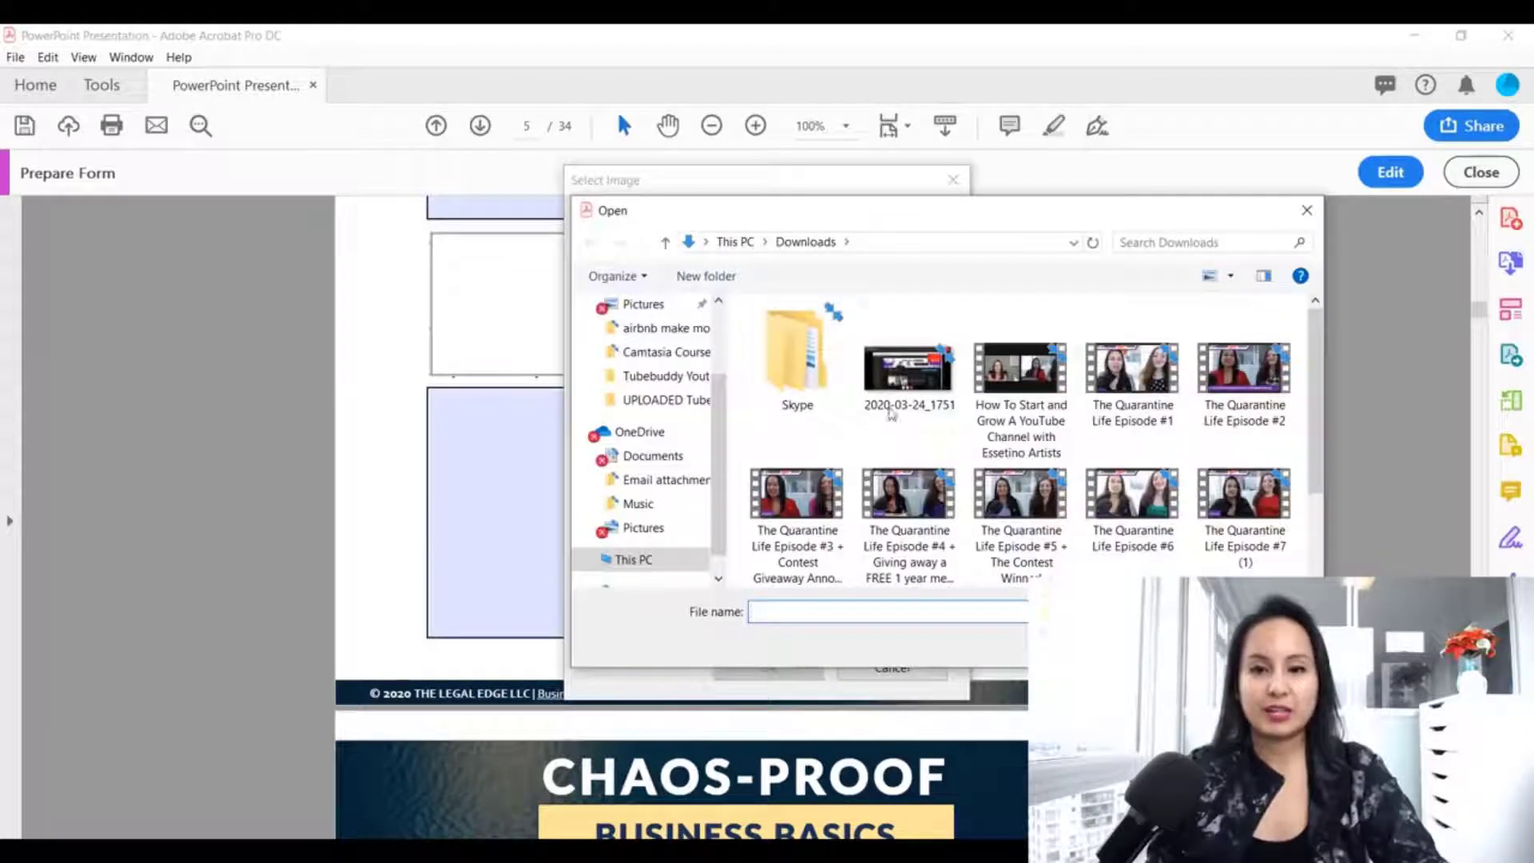
pyautogui.doubleClick(901, 377)
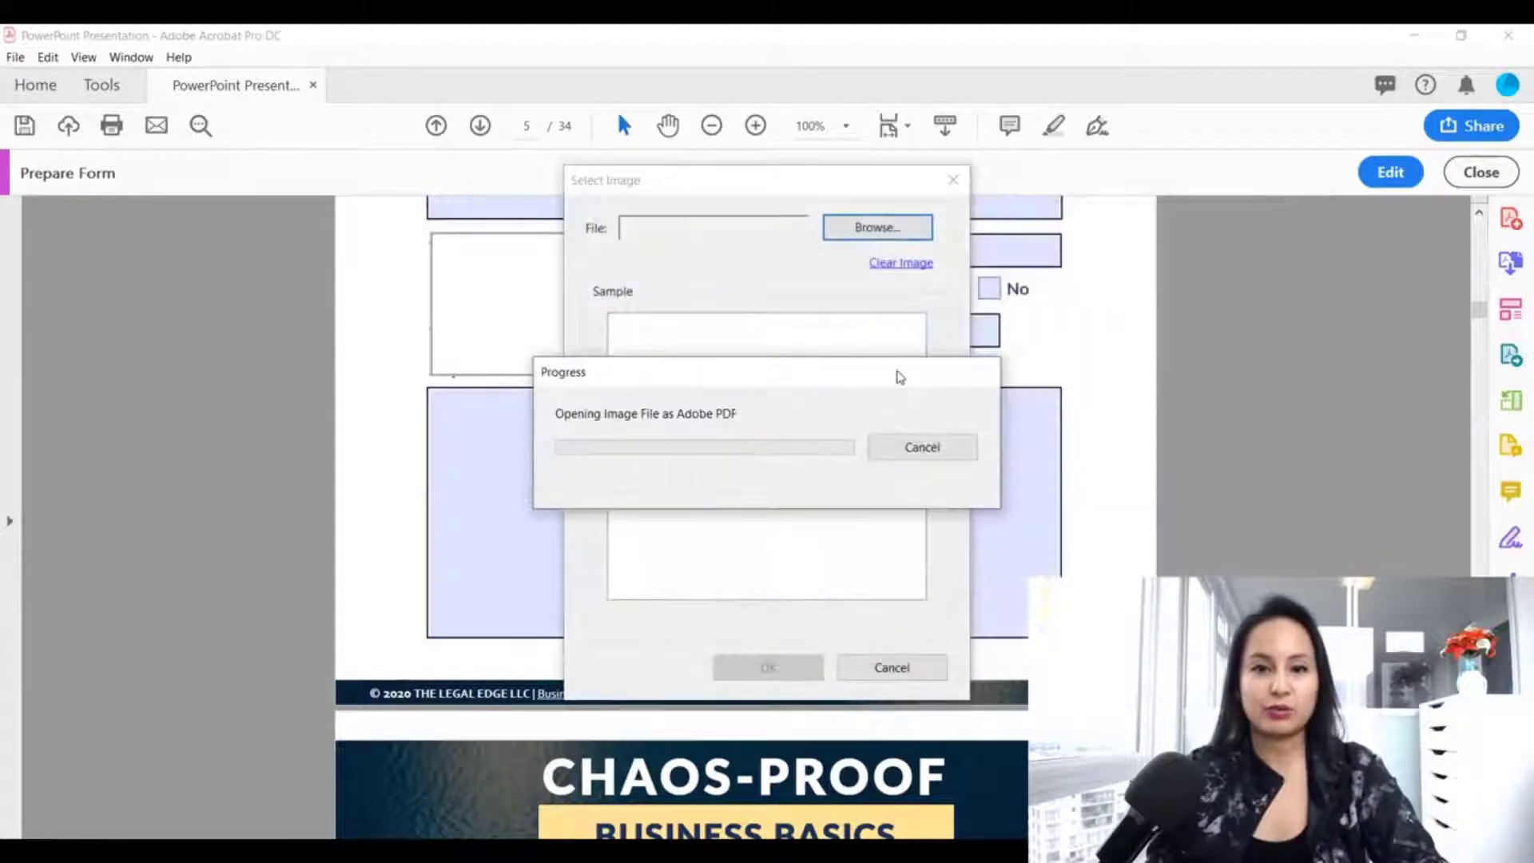
pyautogui.click(743, 670)
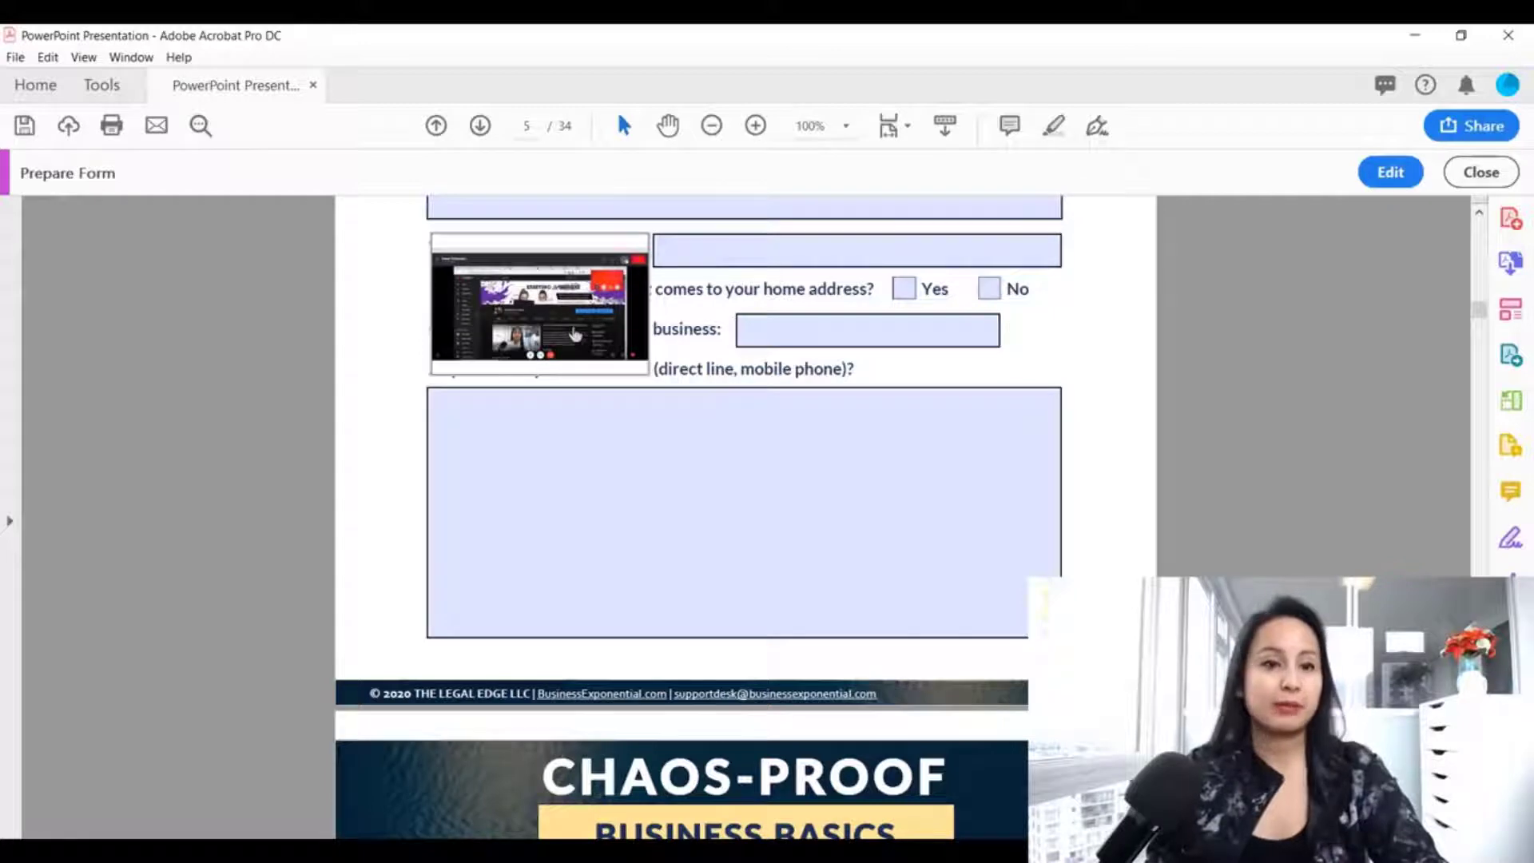
pyautogui.click(1391, 172)
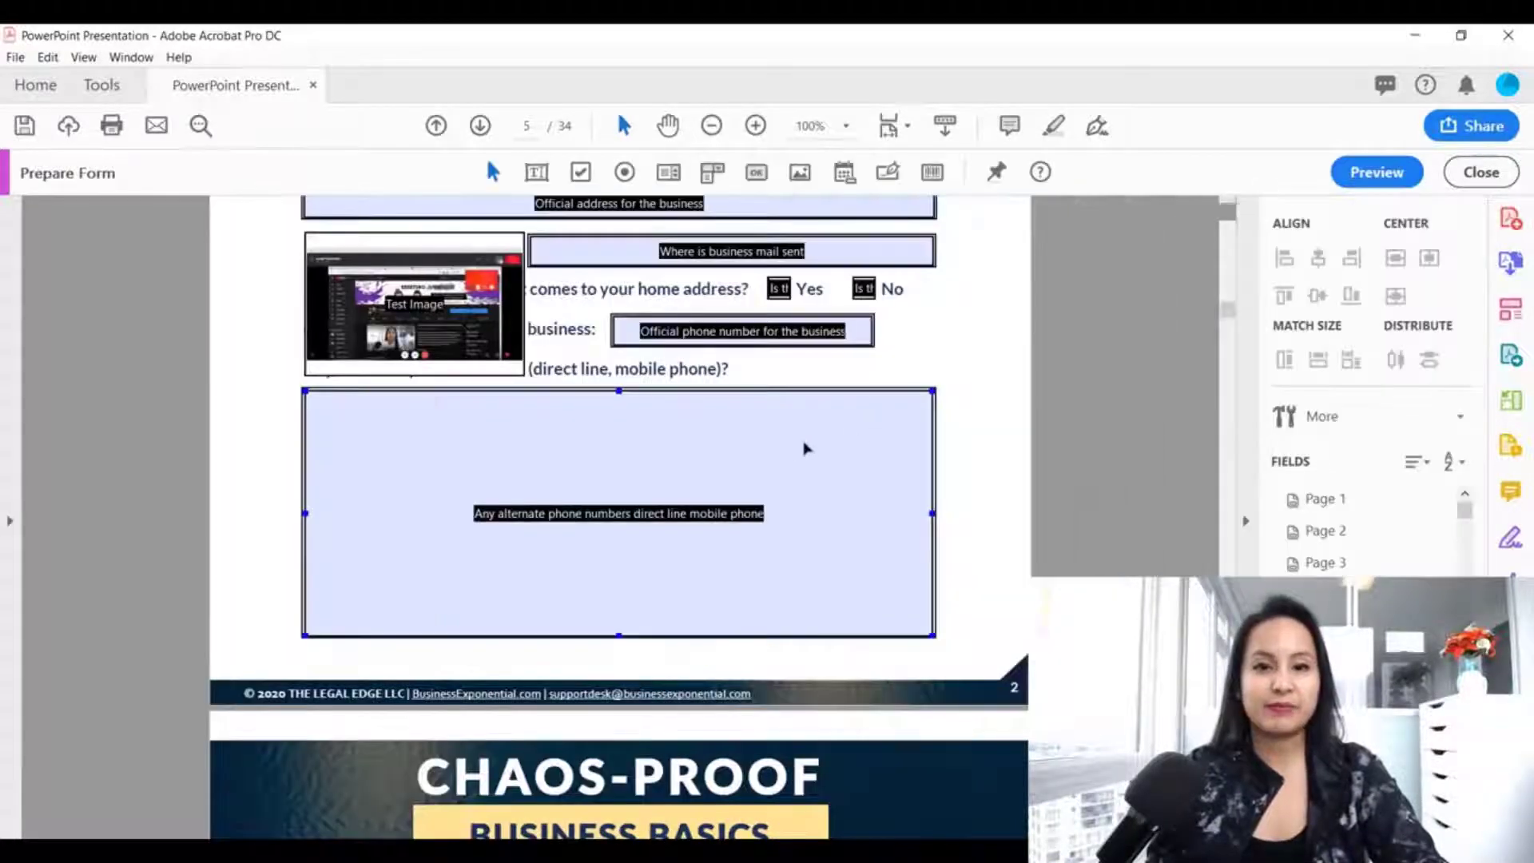
pyautogui.scroll(3, 788, 477)
pyautogui.click(374, 429)
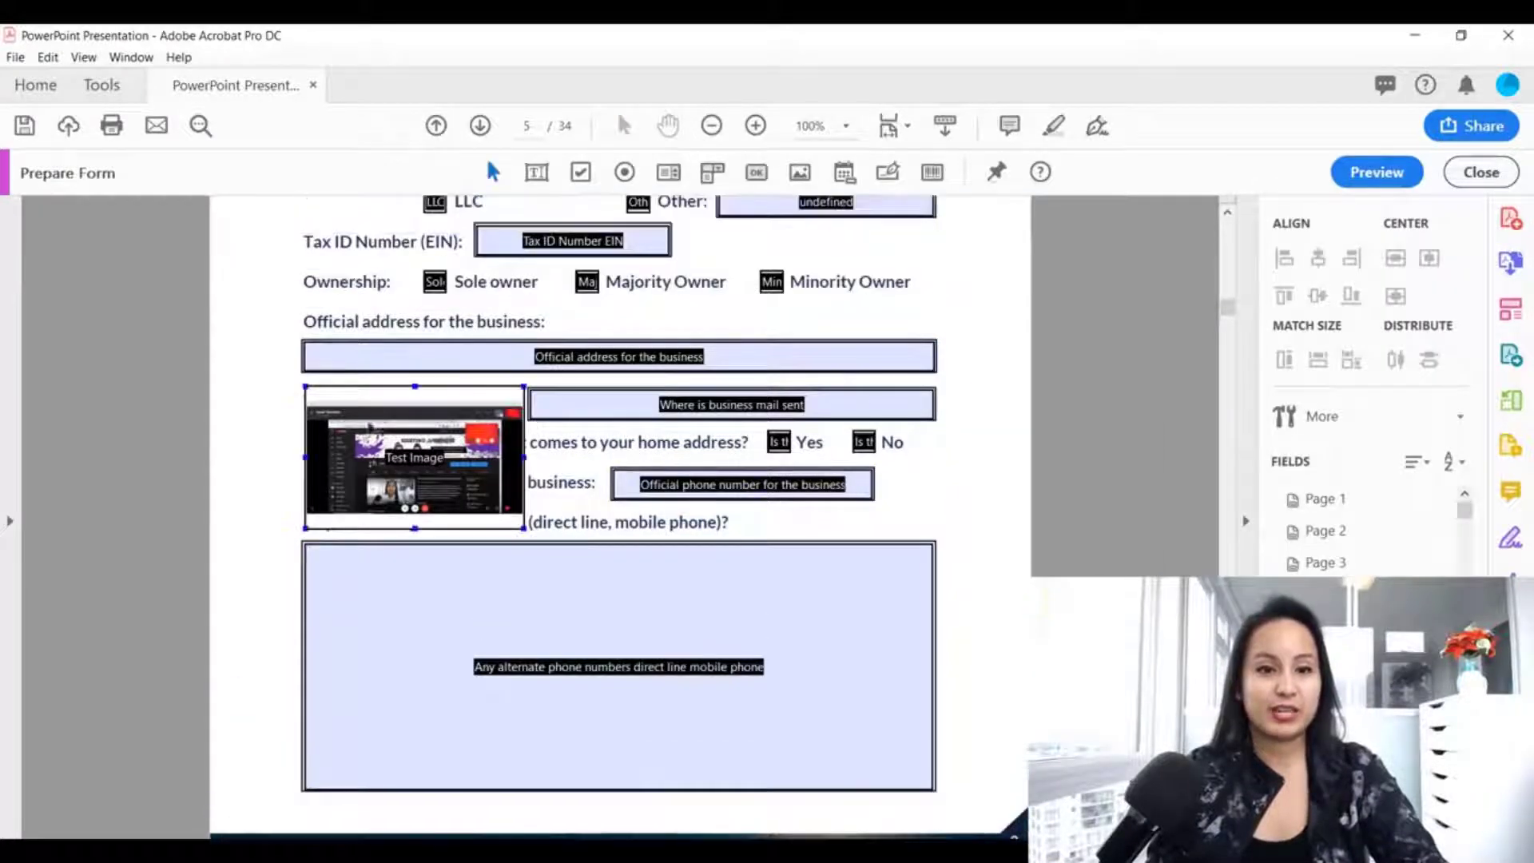
pyautogui.click(1377, 184)
pyautogui.scroll(3, 1148, 478)
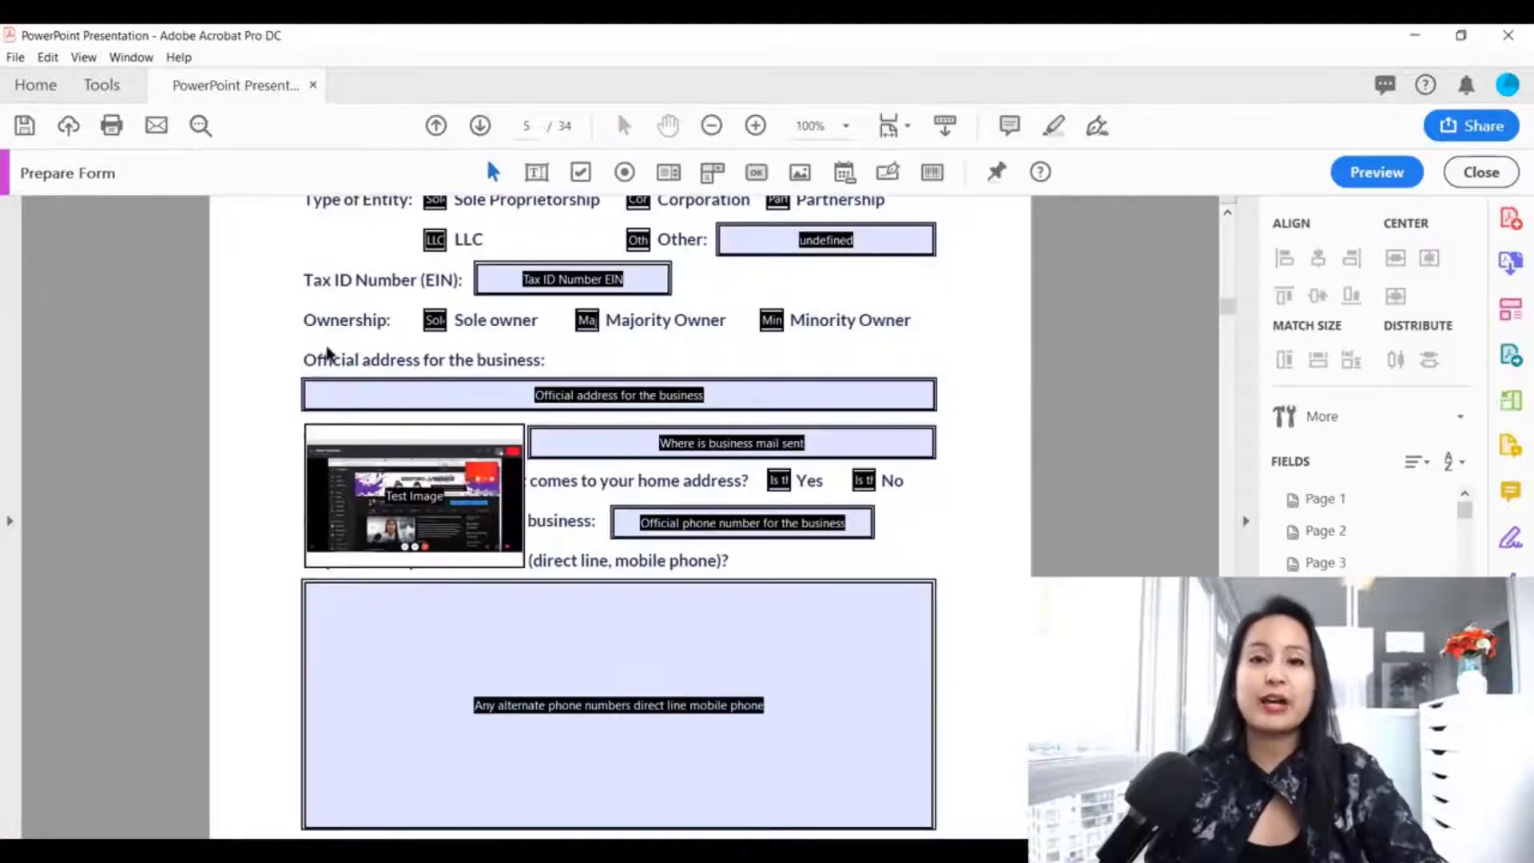
pyautogui.click(379, 512)
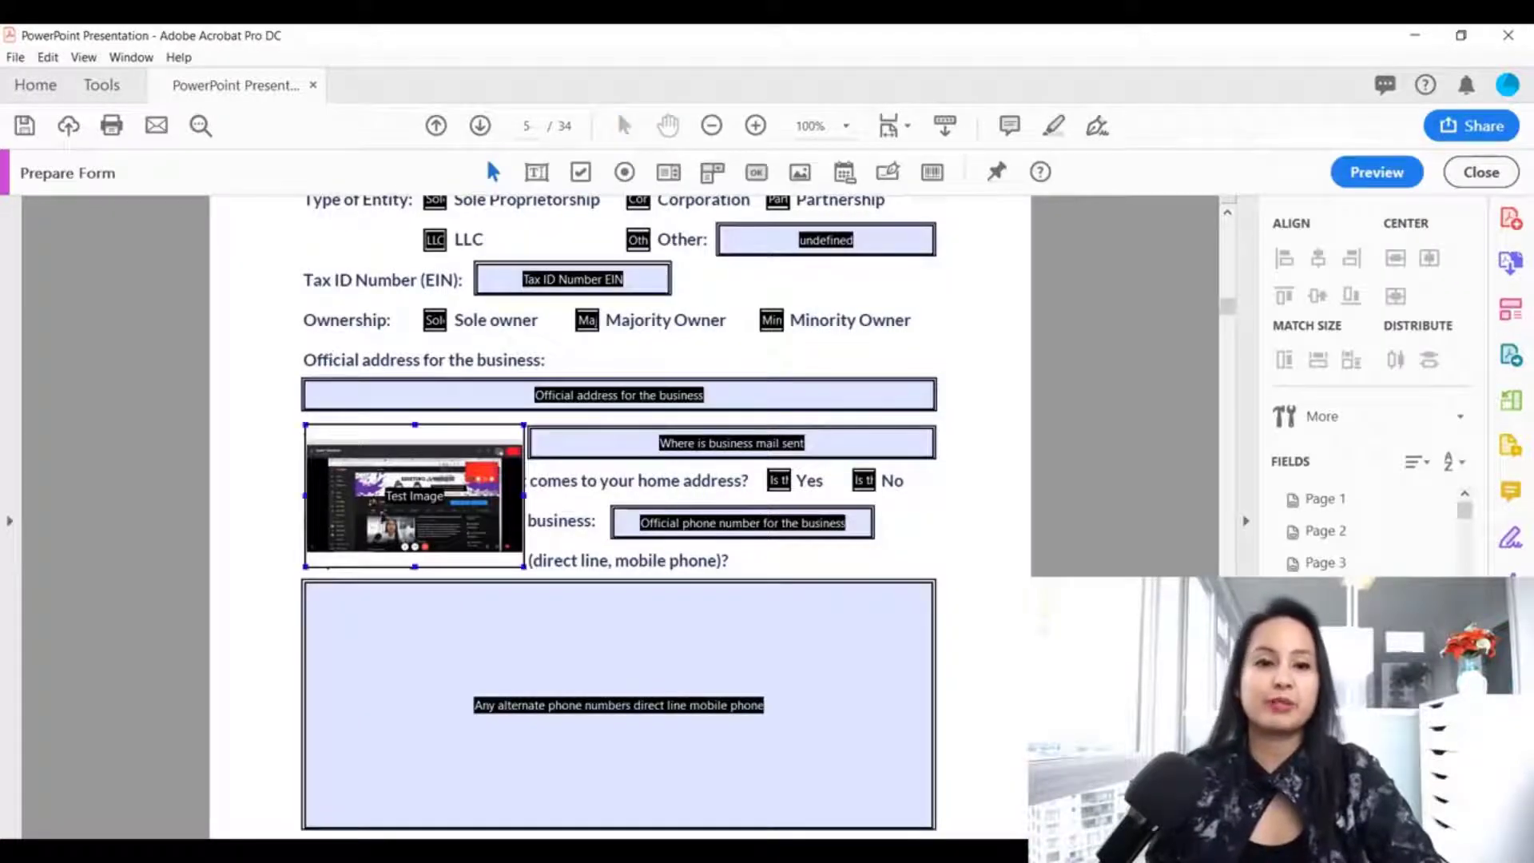
pyautogui.scroll(2, 374, 480)
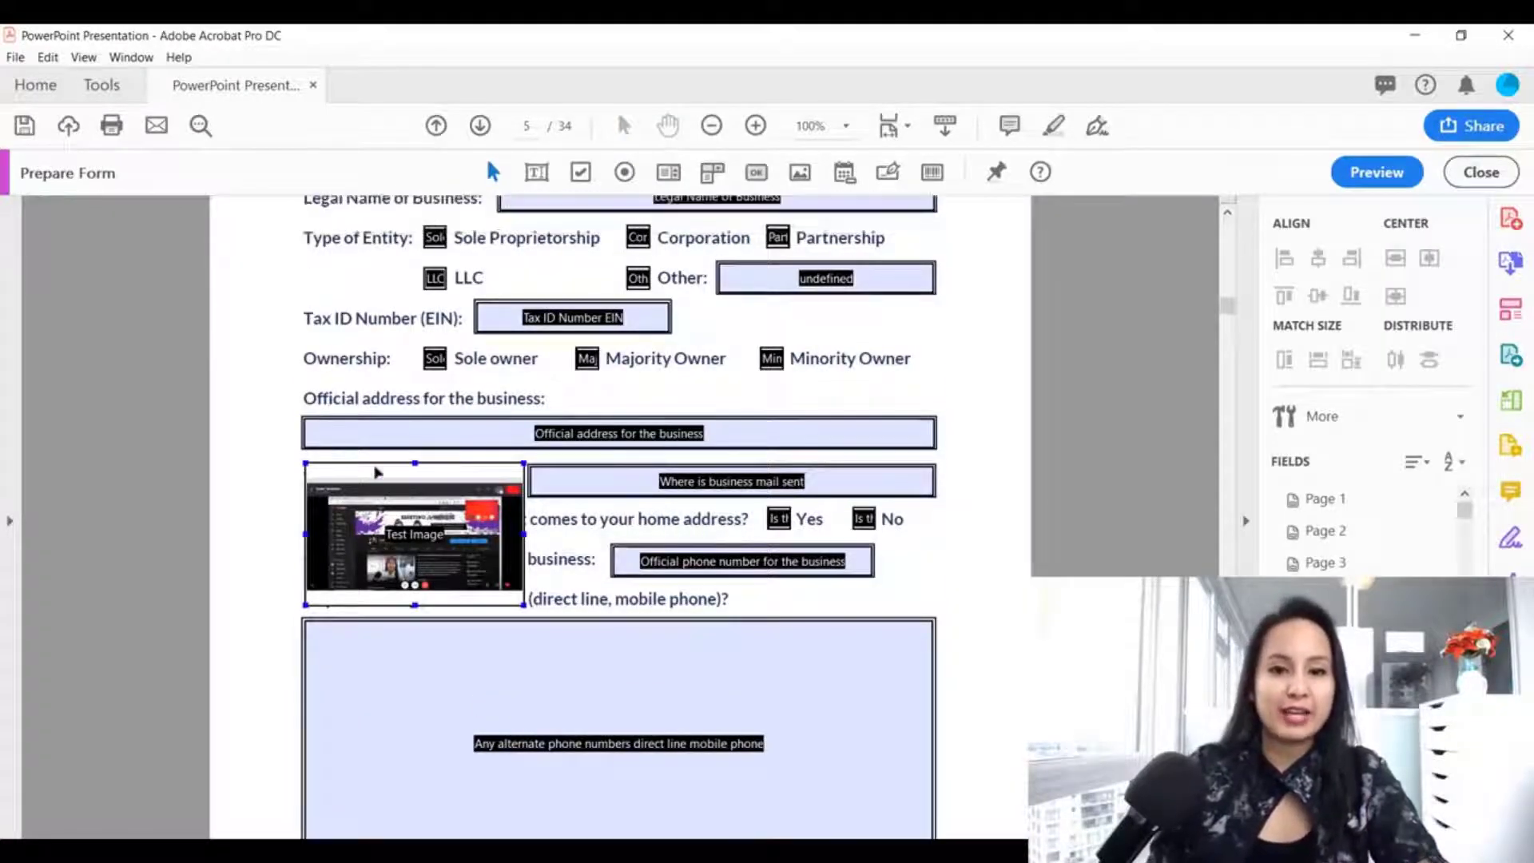
pyautogui.click(378, 472)
pyautogui.scroll(-1, 378, 471)
pyautogui.click(379, 472)
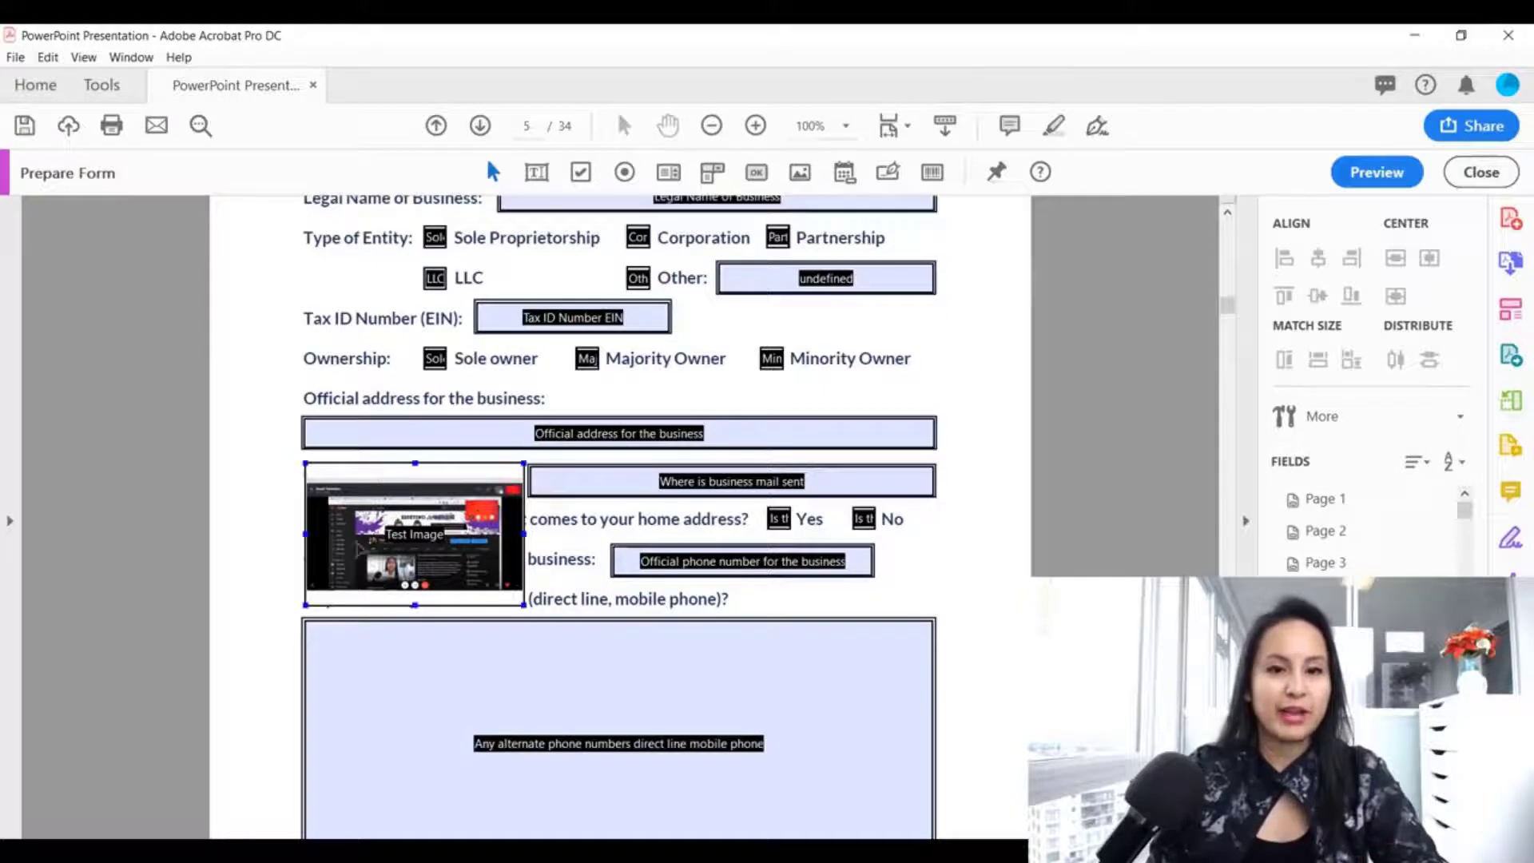
# - Add an image field over the Basic Business heading and introductory text on page 5, and name it "test"
pyautogui.click(800, 172)
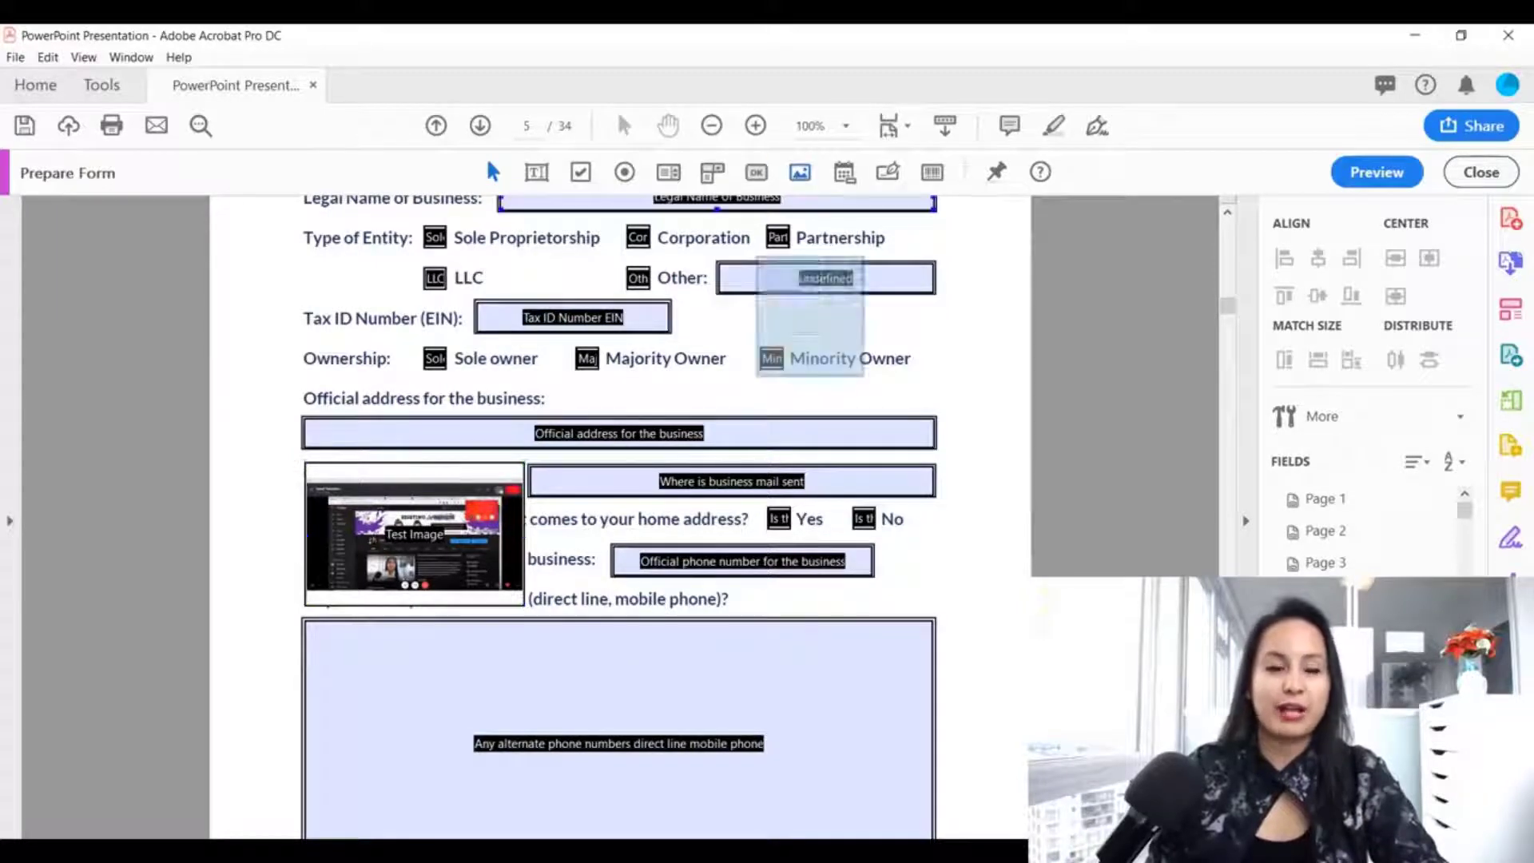
pyautogui.scroll(3, 701, 429)
pyautogui.scroll(4, 702, 429)
pyautogui.moveTo(451, 273); pyautogui.dragTo(780, 431)
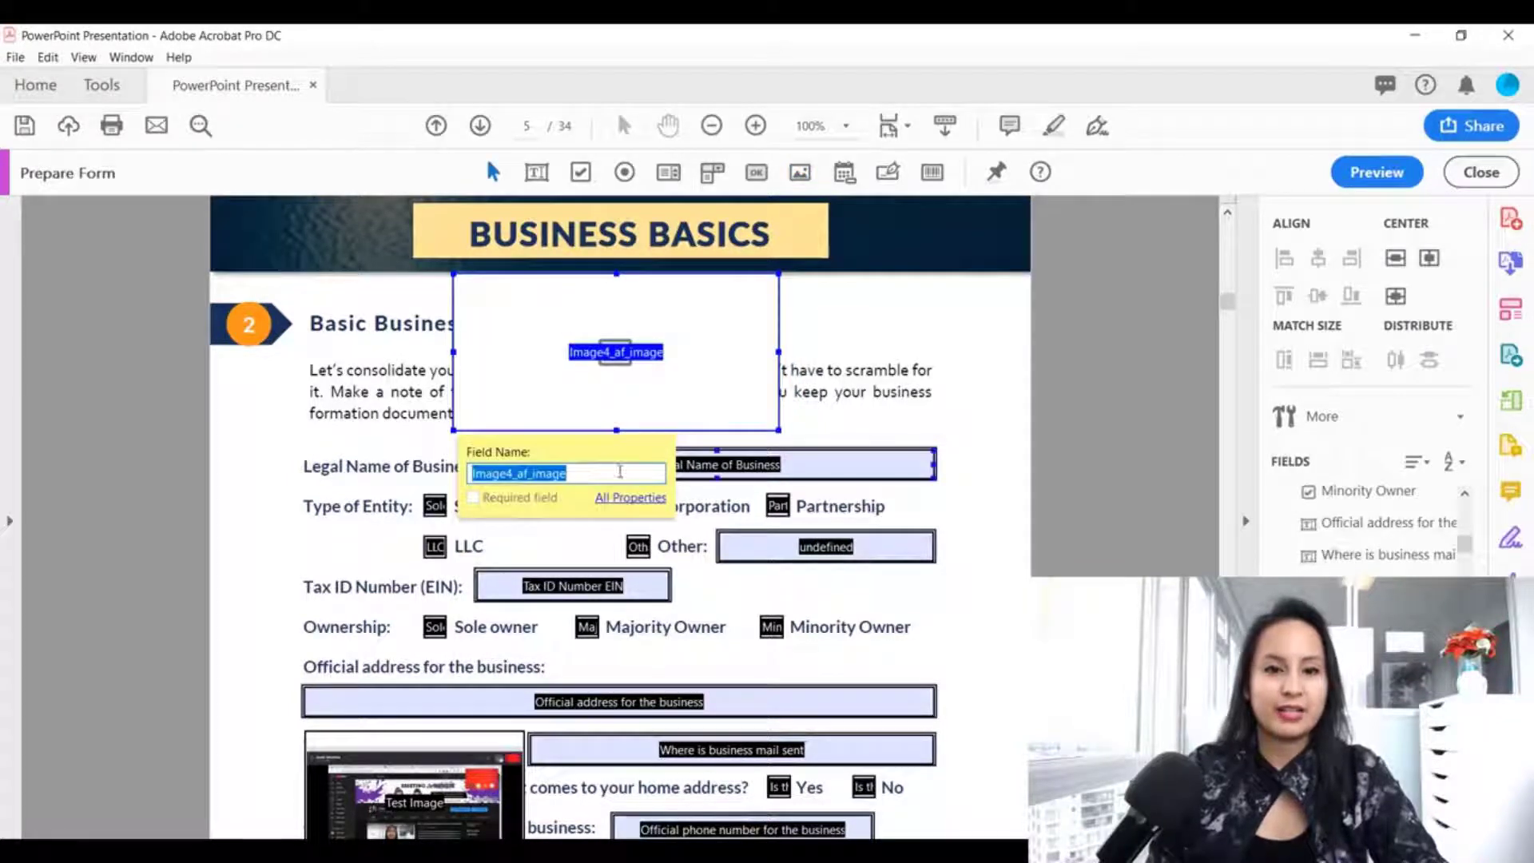
pyautogui.write('test')
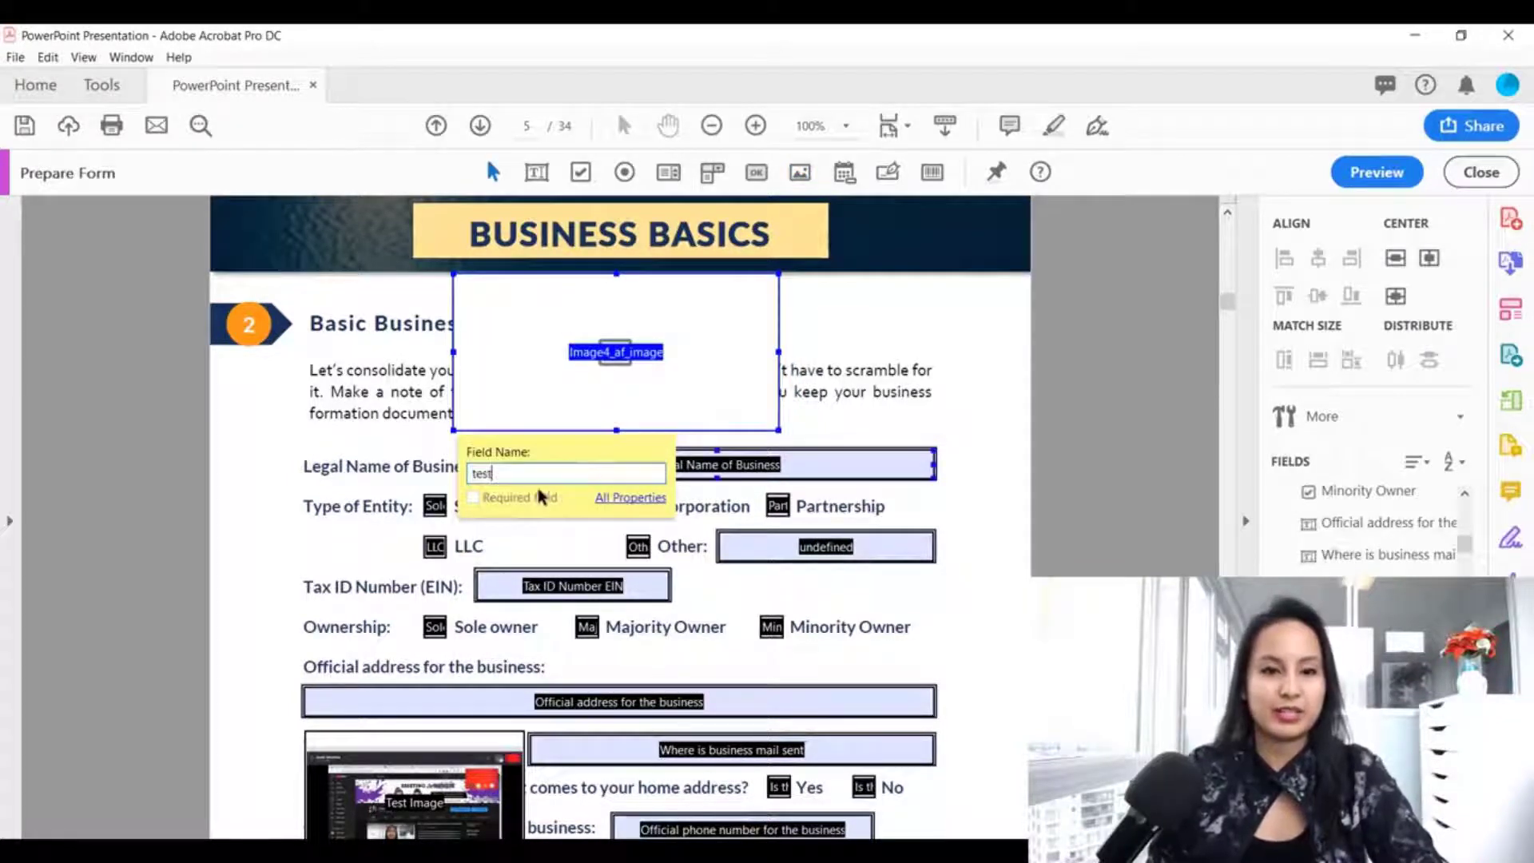
pyautogui.click(861, 327)
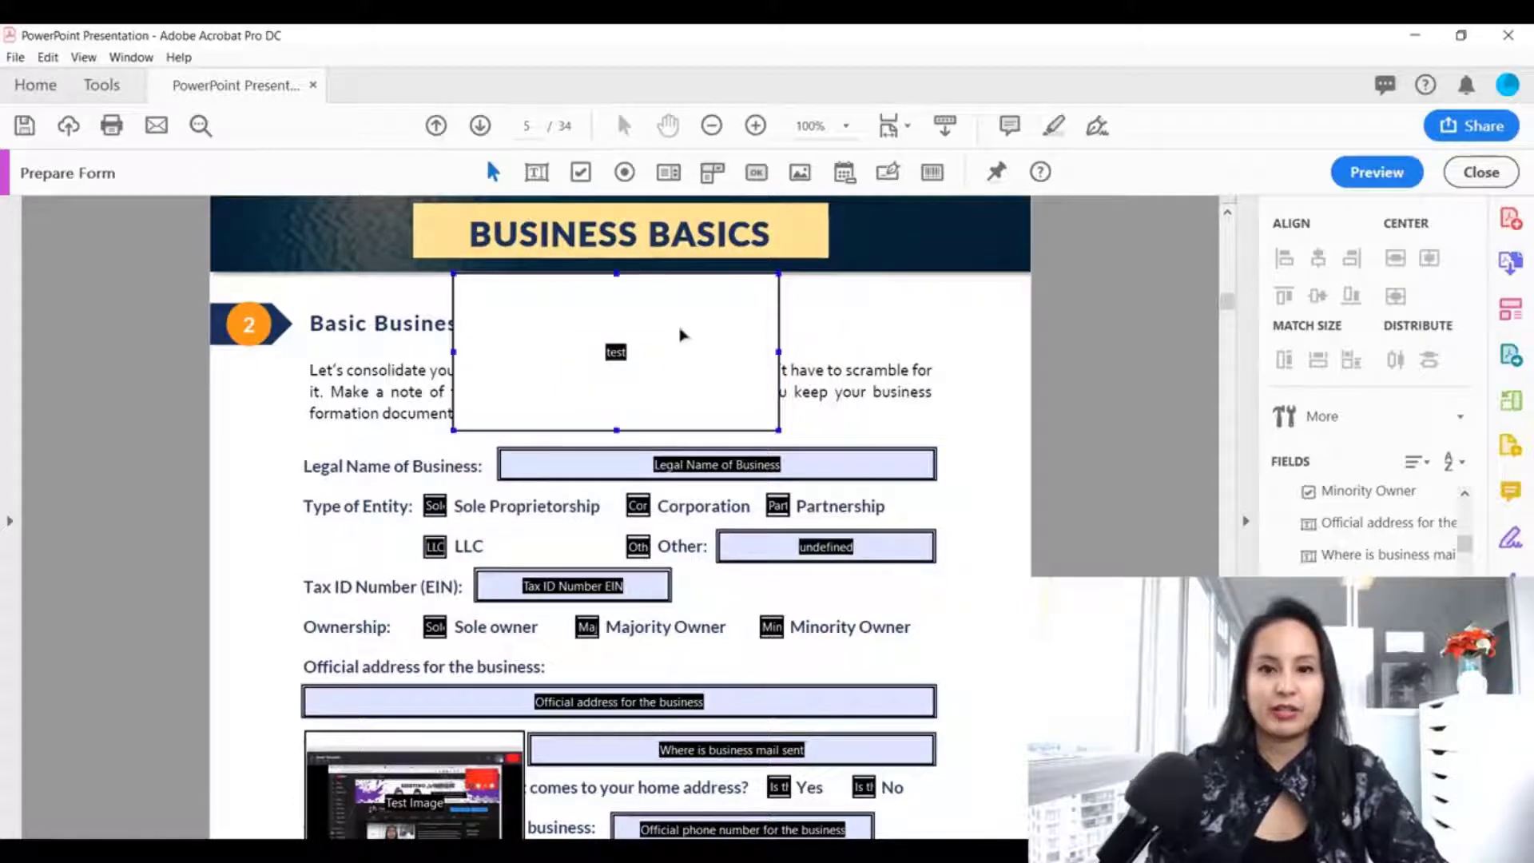
# - Preview the form and insert the picture 2020-03-24_1751 from Downloads into the new test image field
pyautogui.click(1372, 179)
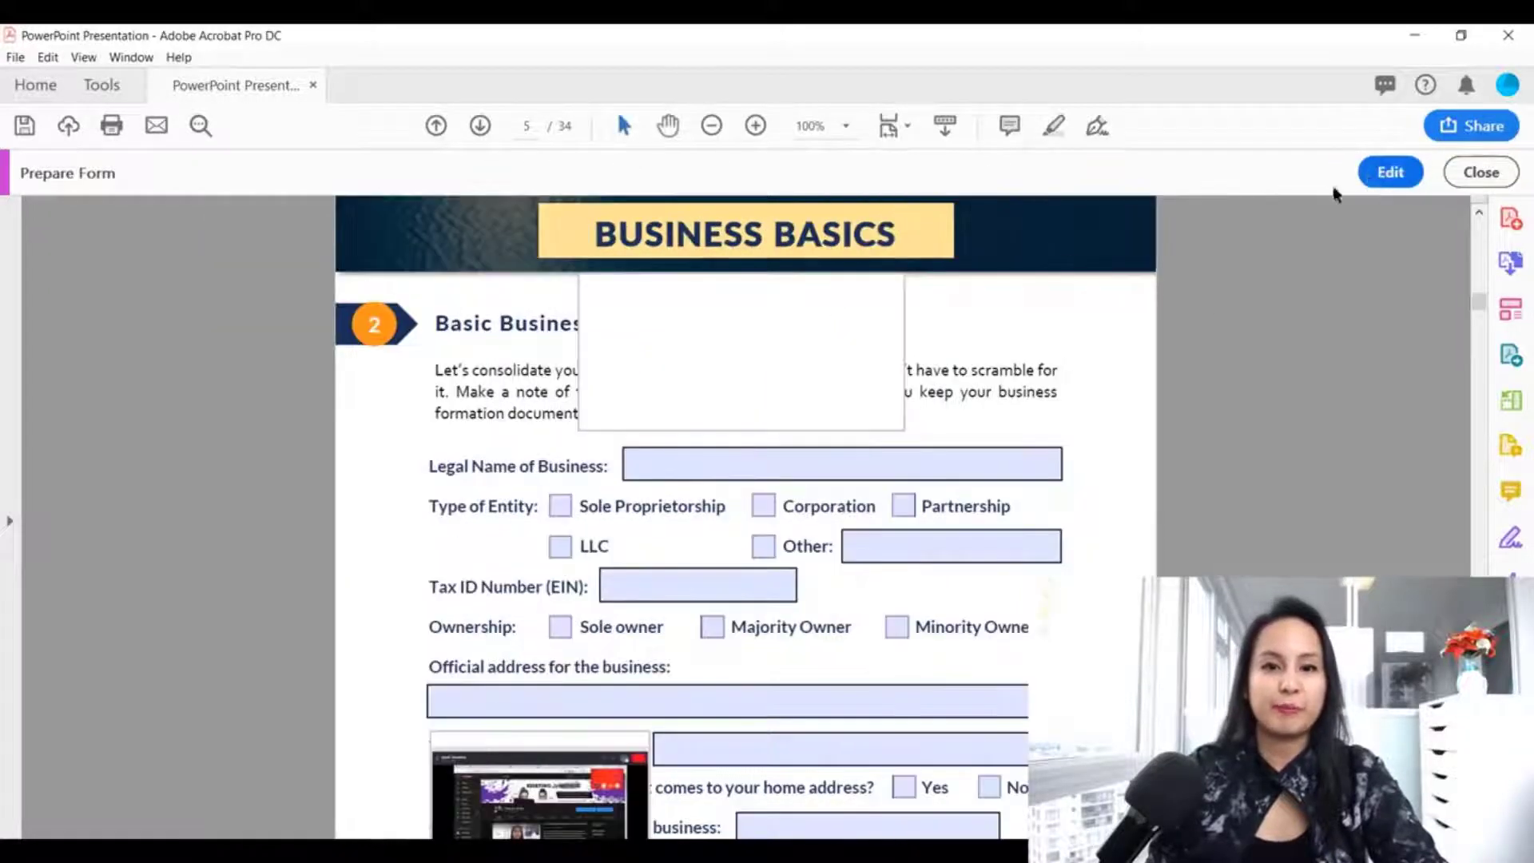
pyautogui.click(740, 325)
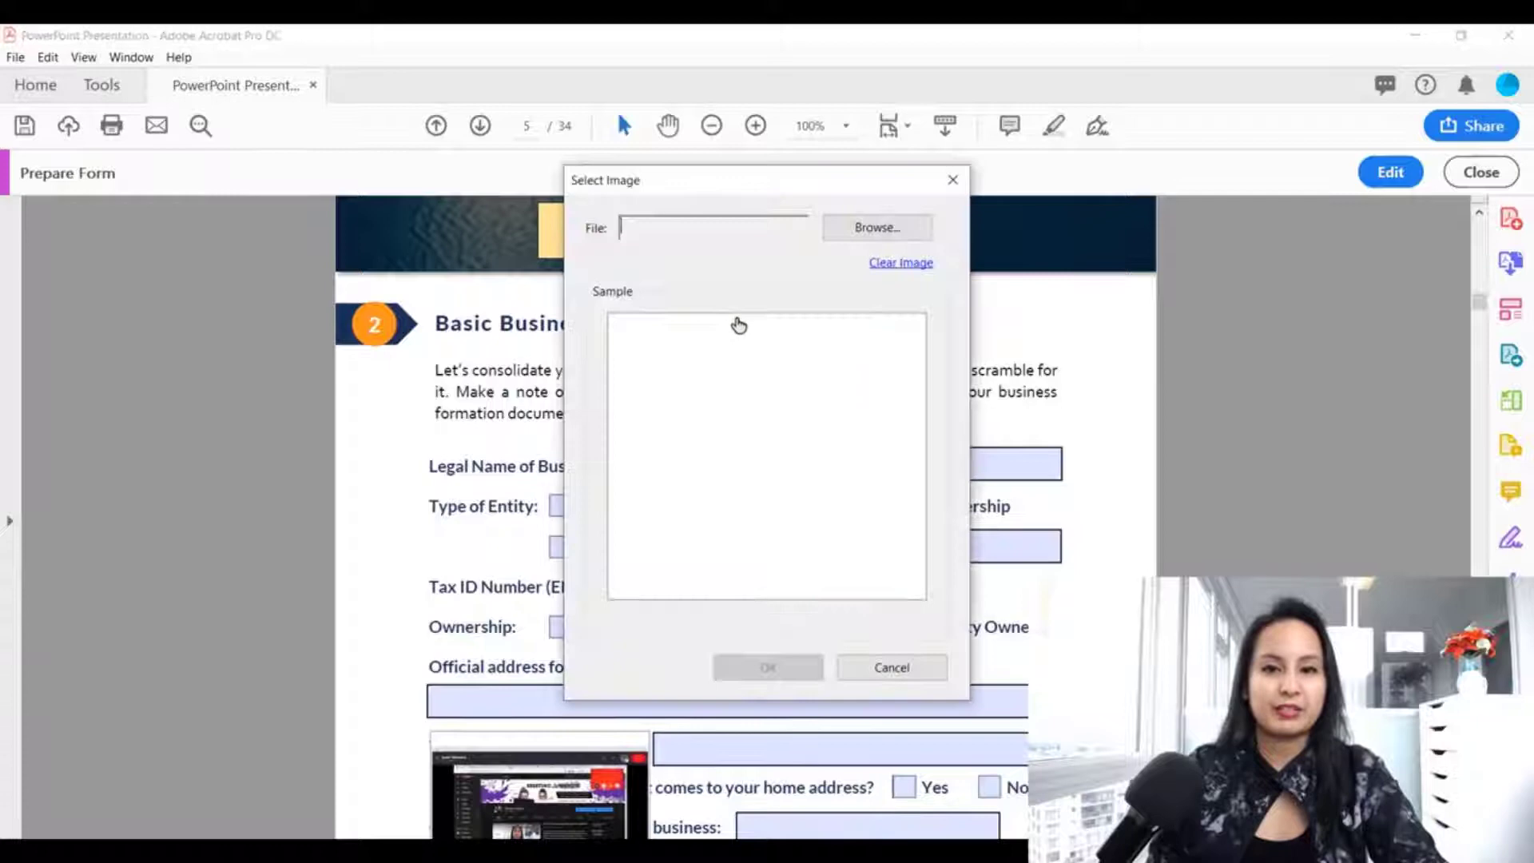
pyautogui.click(871, 226)
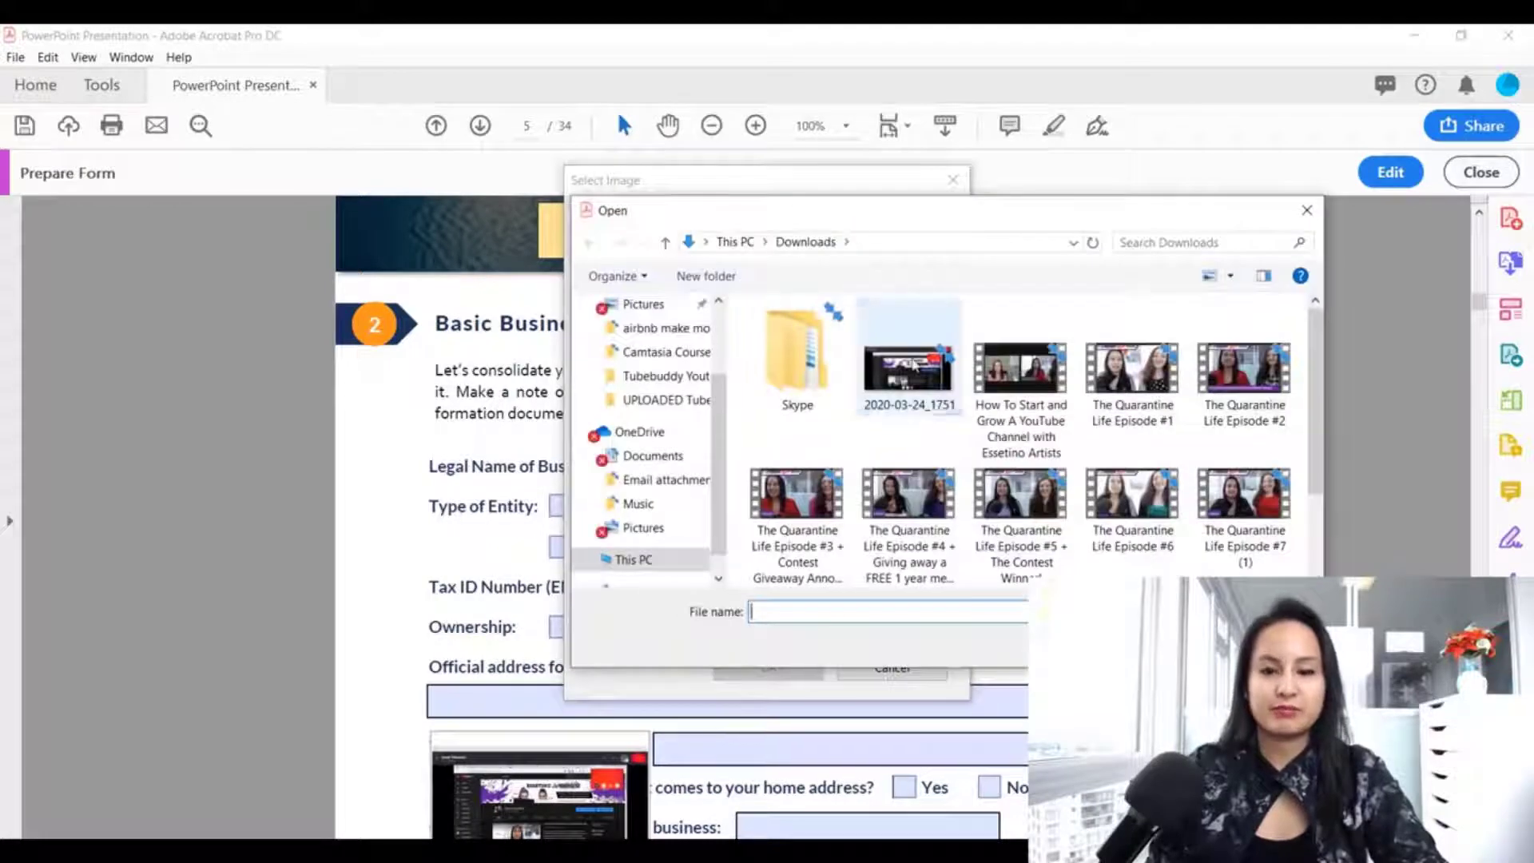
pyautogui.doubleClick(914, 376)
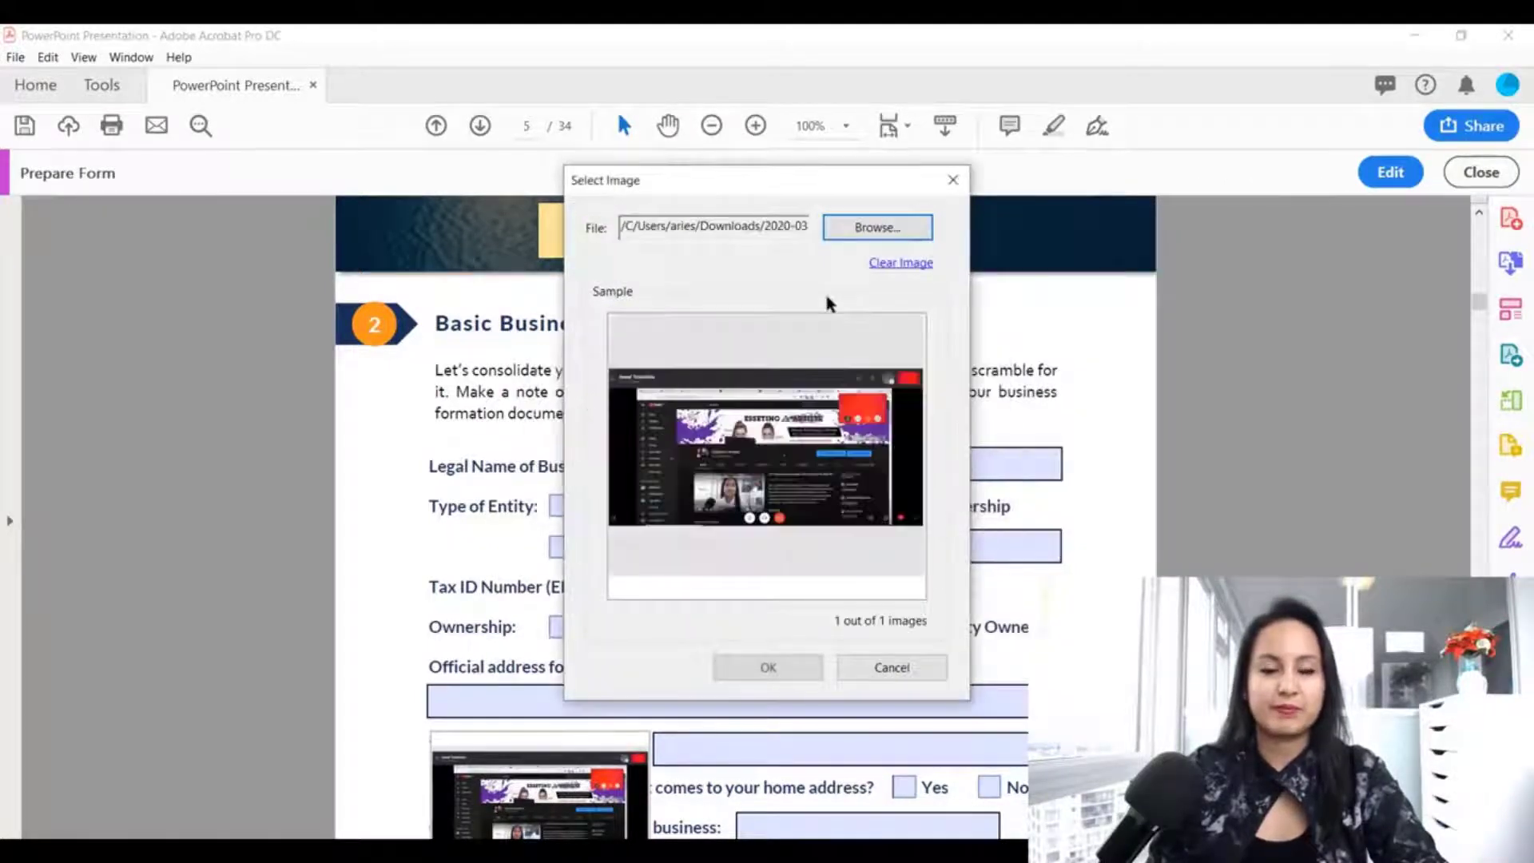
pyautogui.click(783, 665)
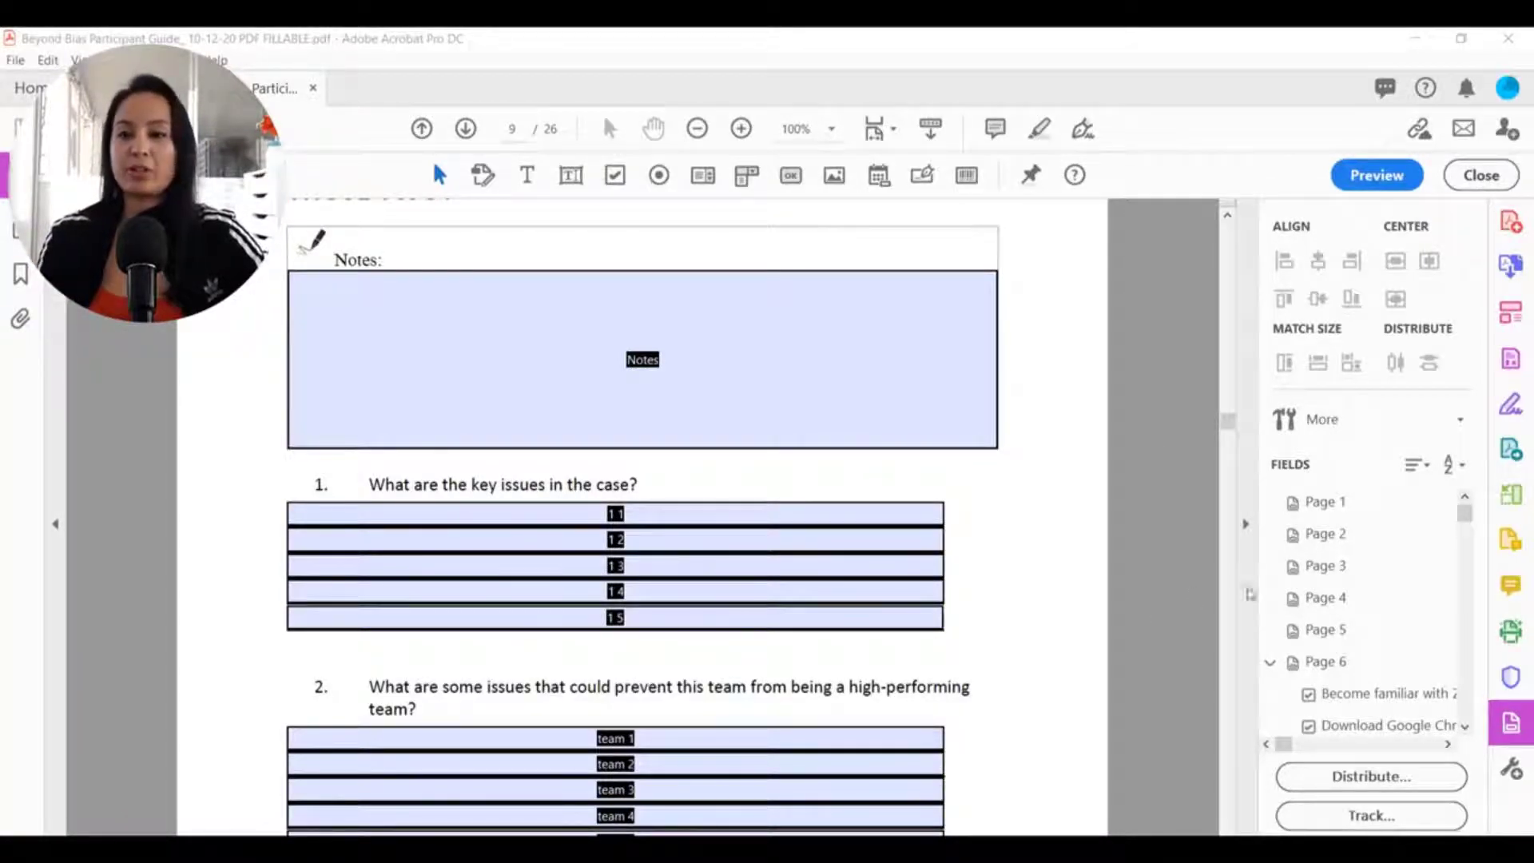
# - Show the full set of tools and open Prepare Form for the Beyond Bias Participant Guide
pyautogui.click(1514, 772)
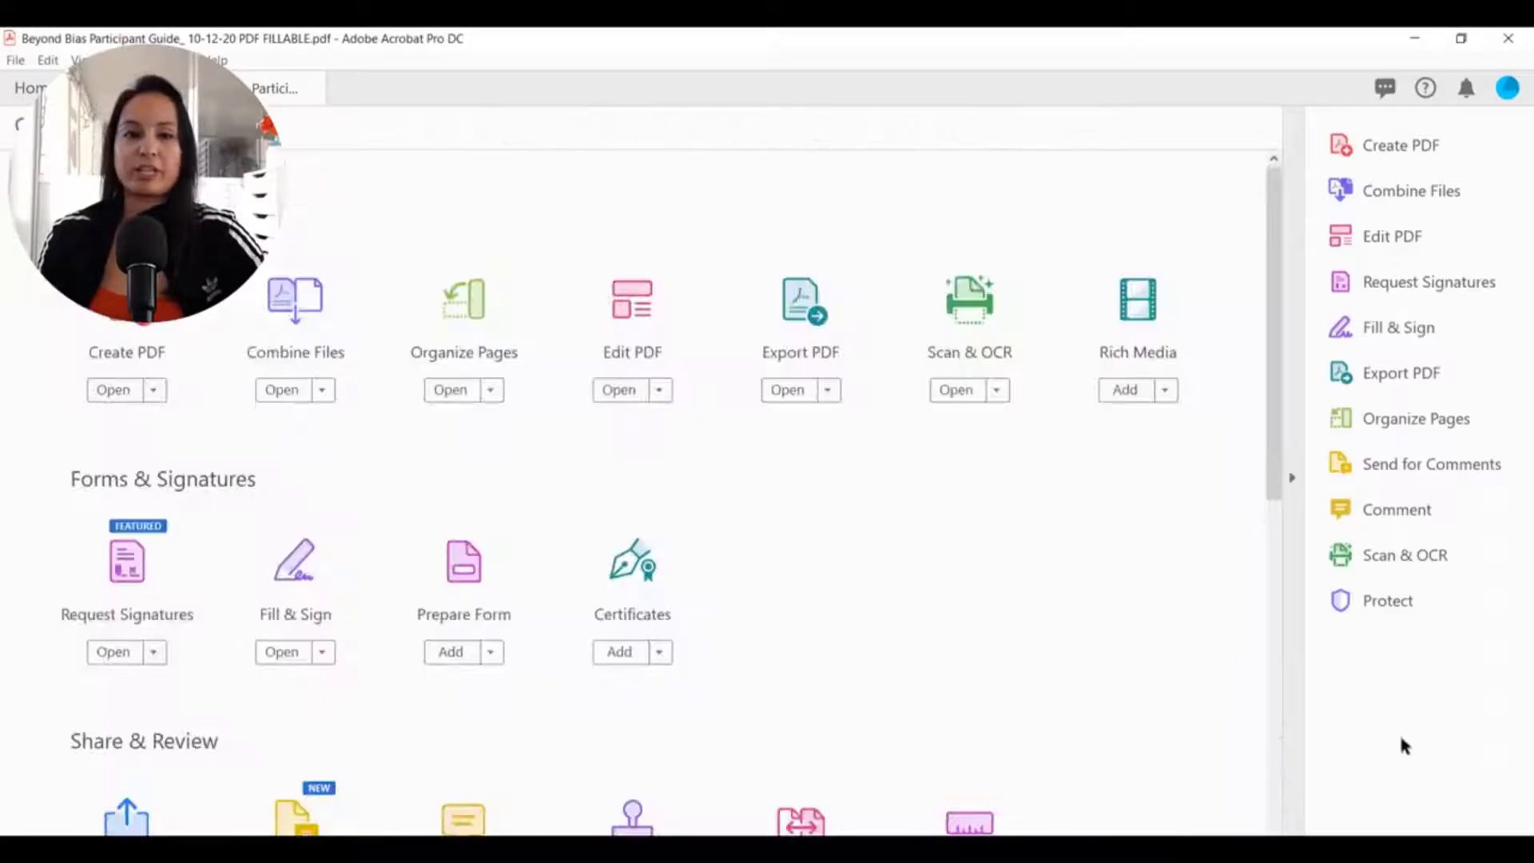
pyautogui.click(466, 568)
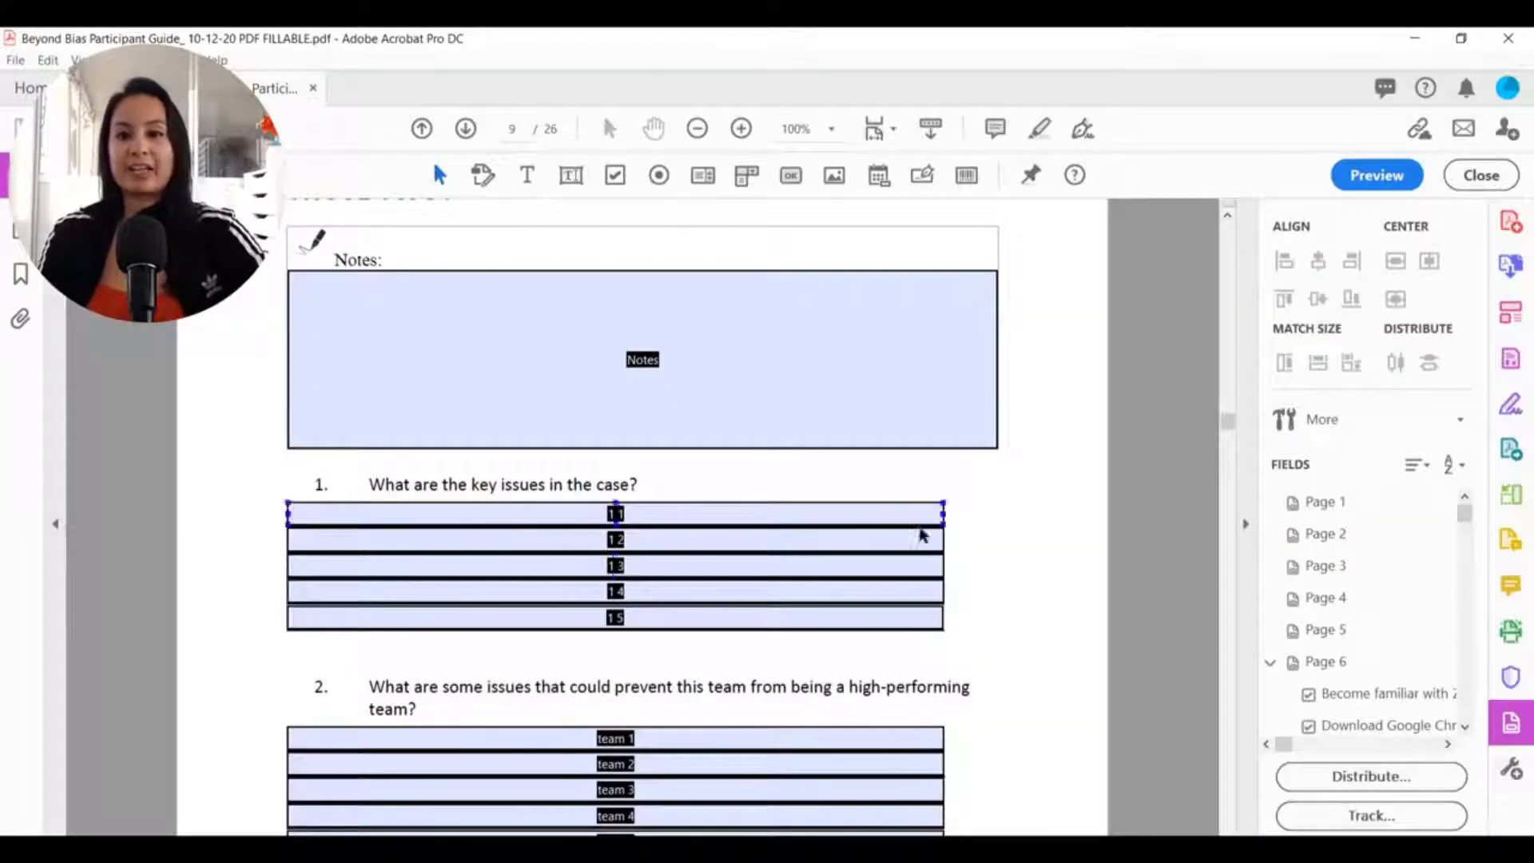
pyautogui.click(1029, 570)
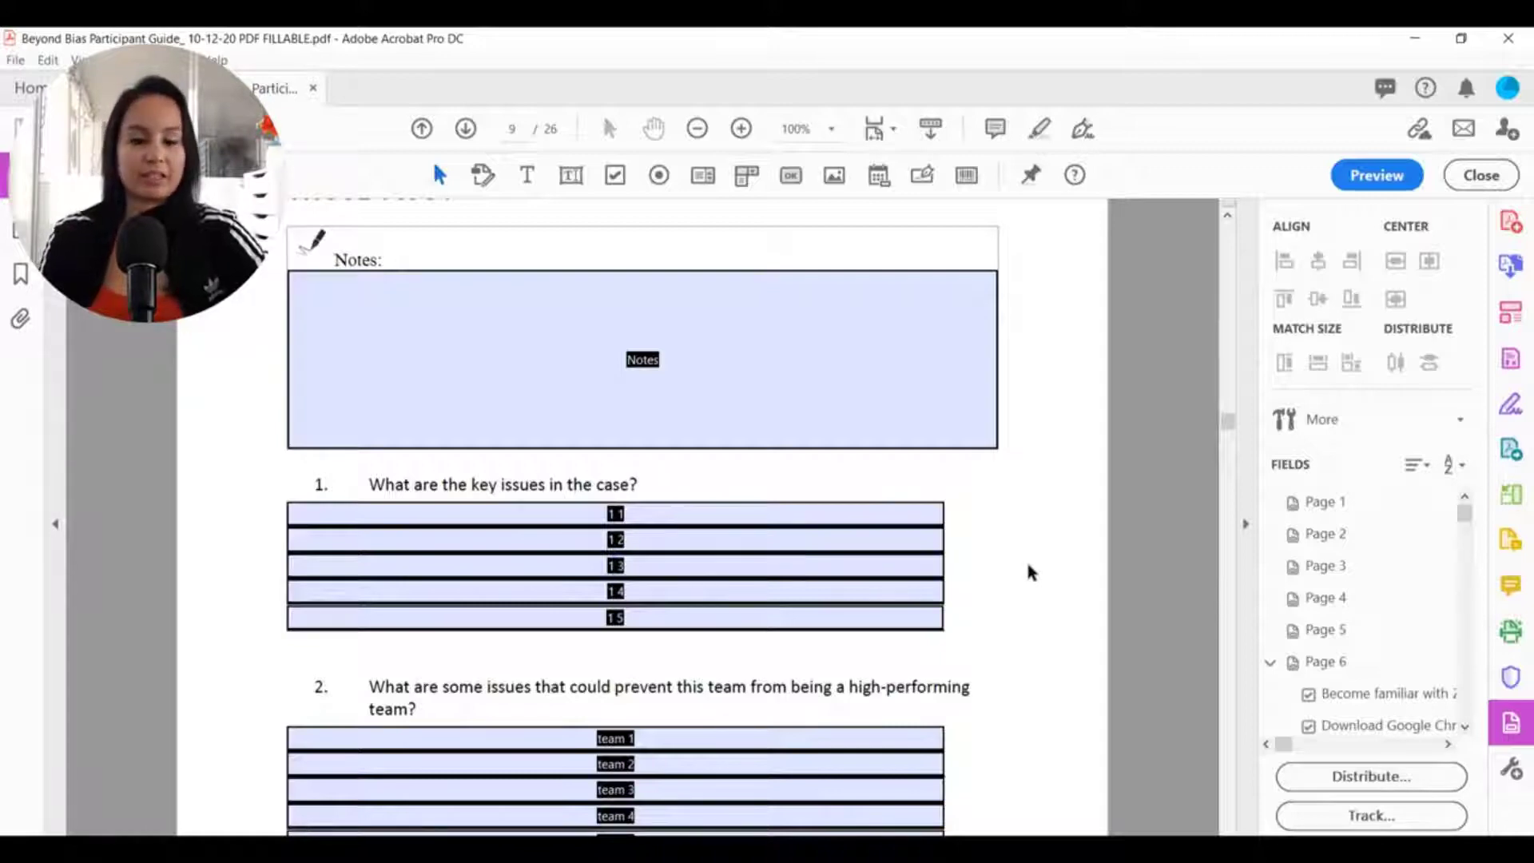
# - Preview the Notes and answer fields on page 9 and return to form editing
pyautogui.click(891, 374)
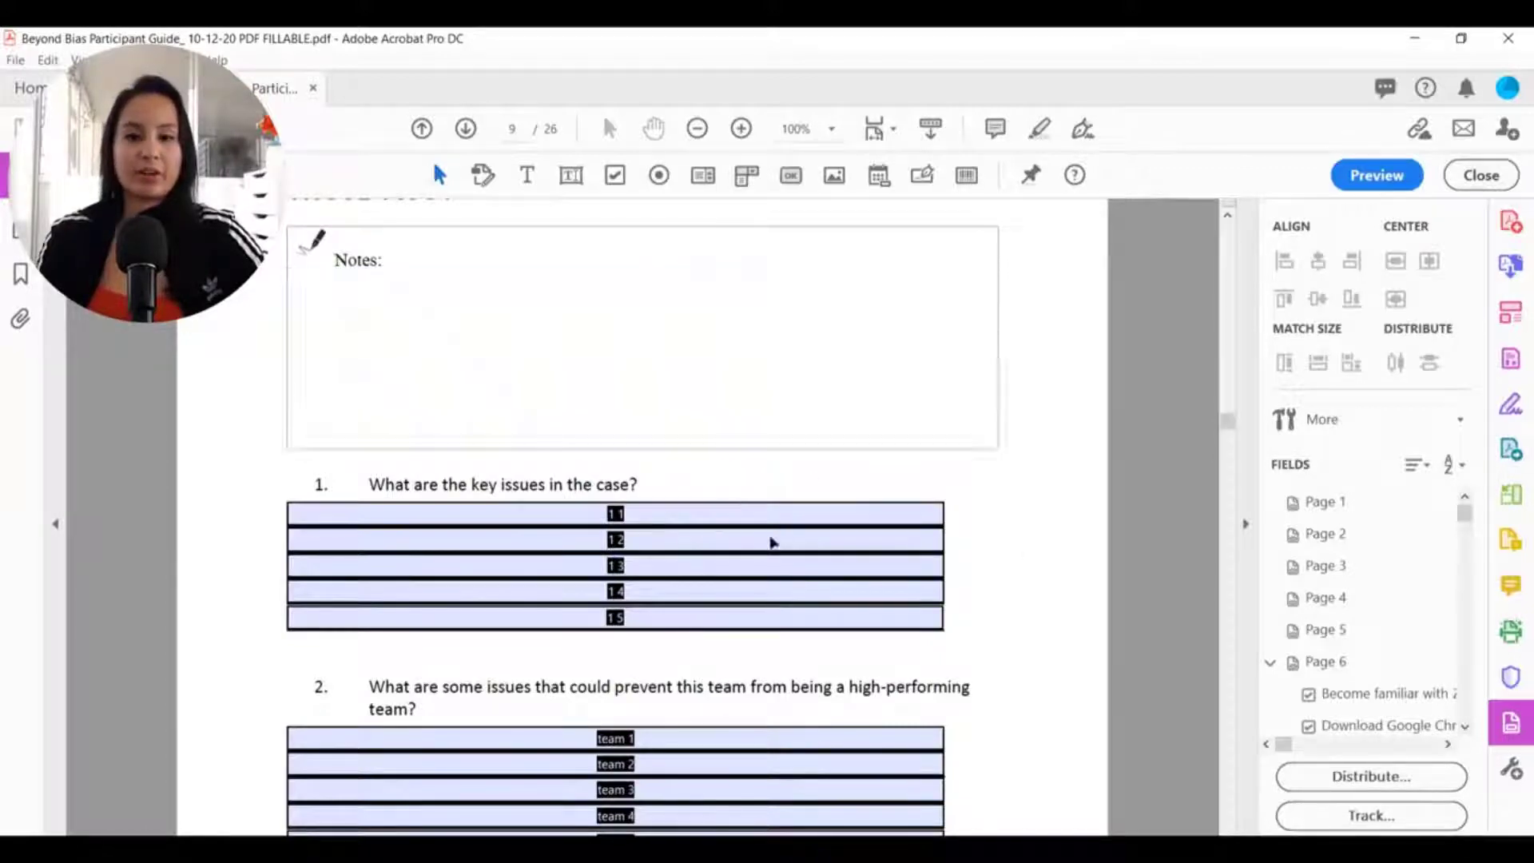
pyautogui.click(1055, 314)
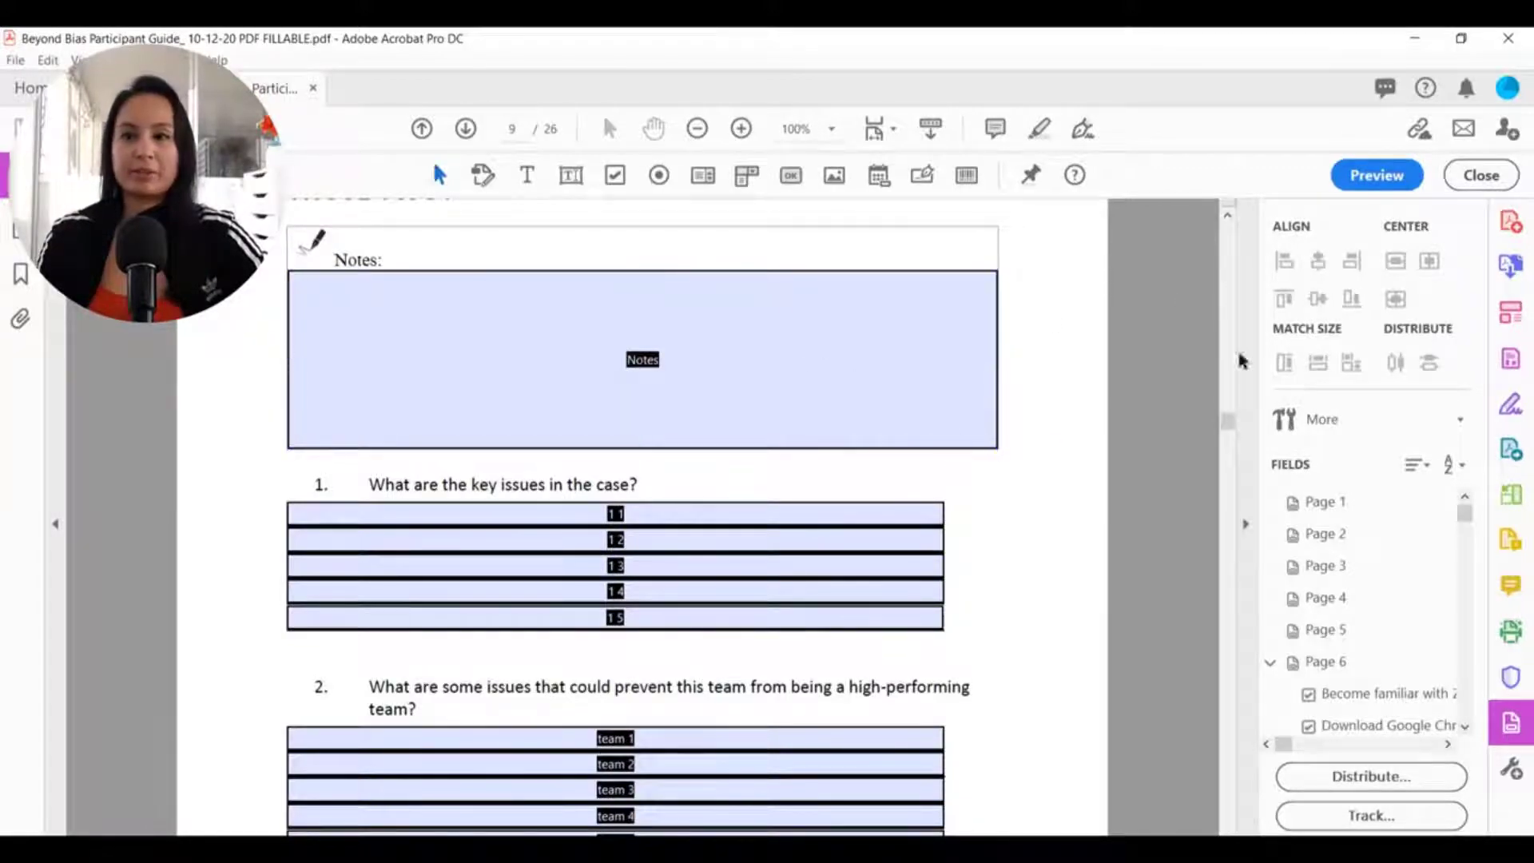
pyautogui.click(1377, 175)
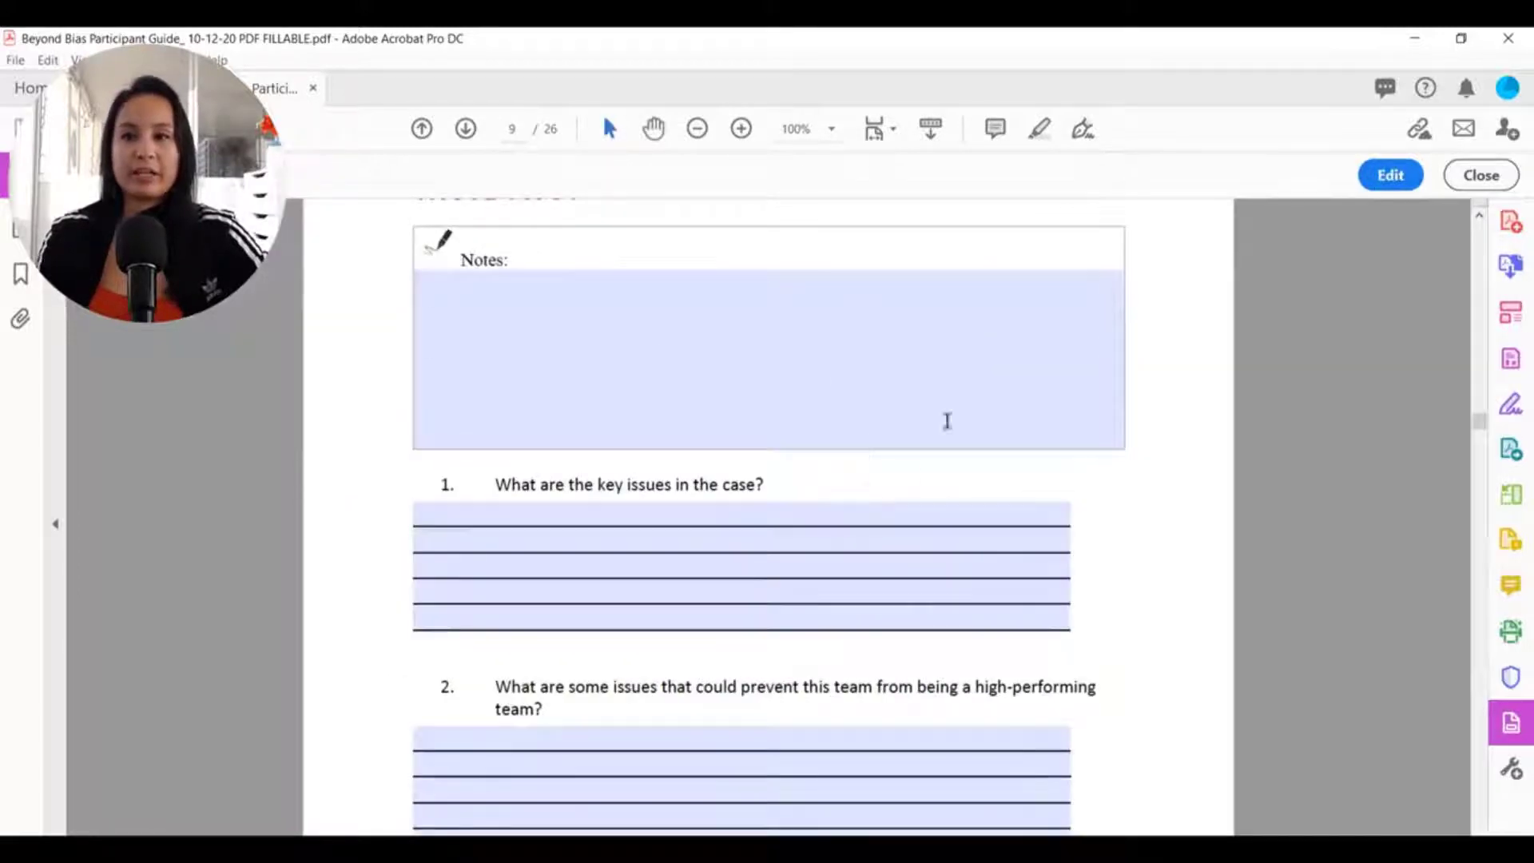
pyautogui.click(1388, 178)
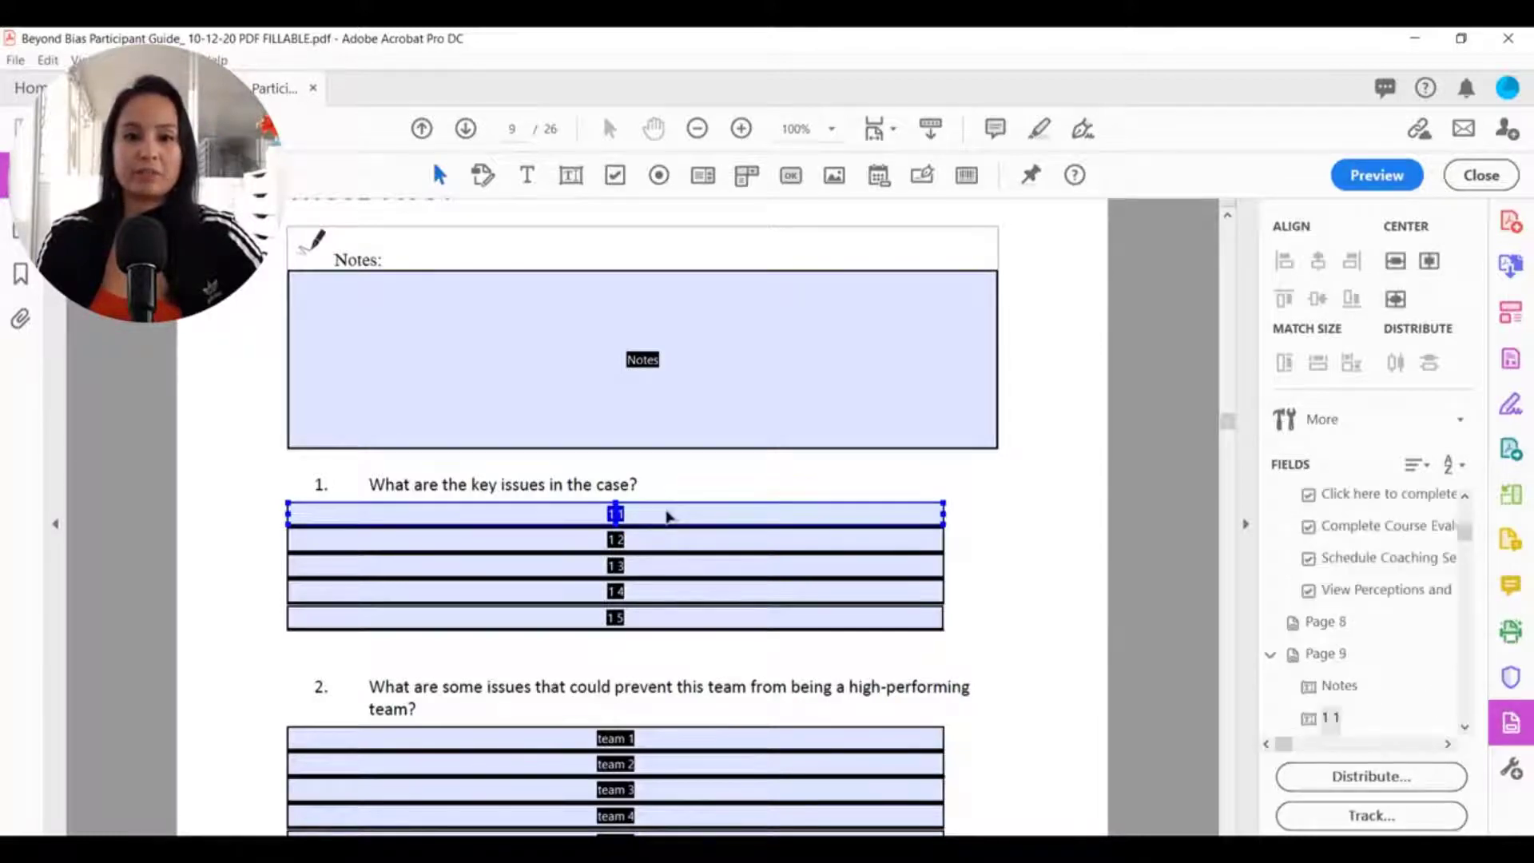
# - Set the first answer field under question 1 to a magenta fill with no border color
pyautogui.doubleClick(668, 515)
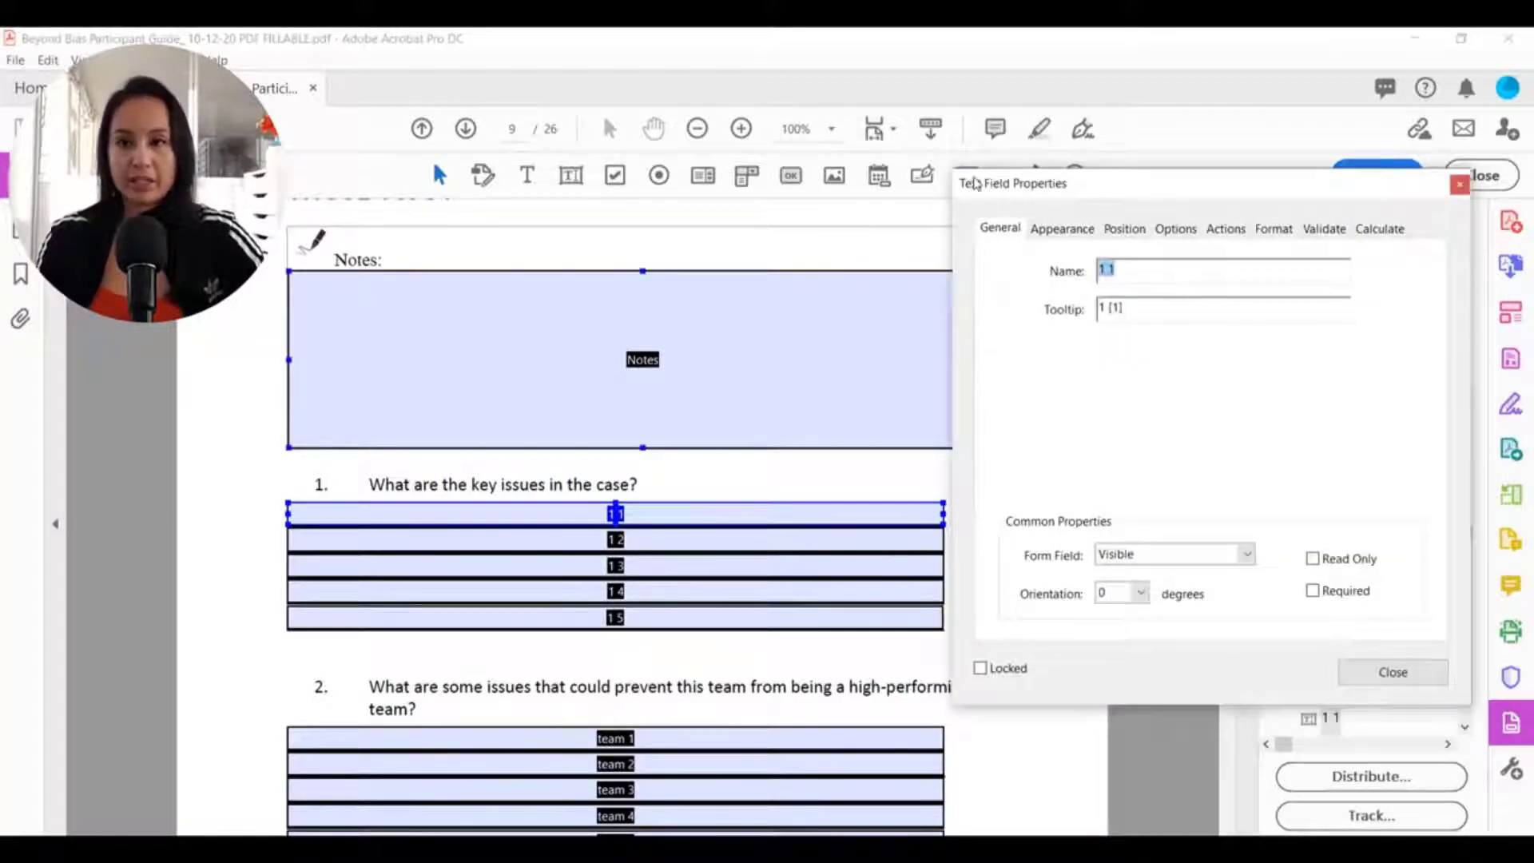
pyautogui.click(1060, 229)
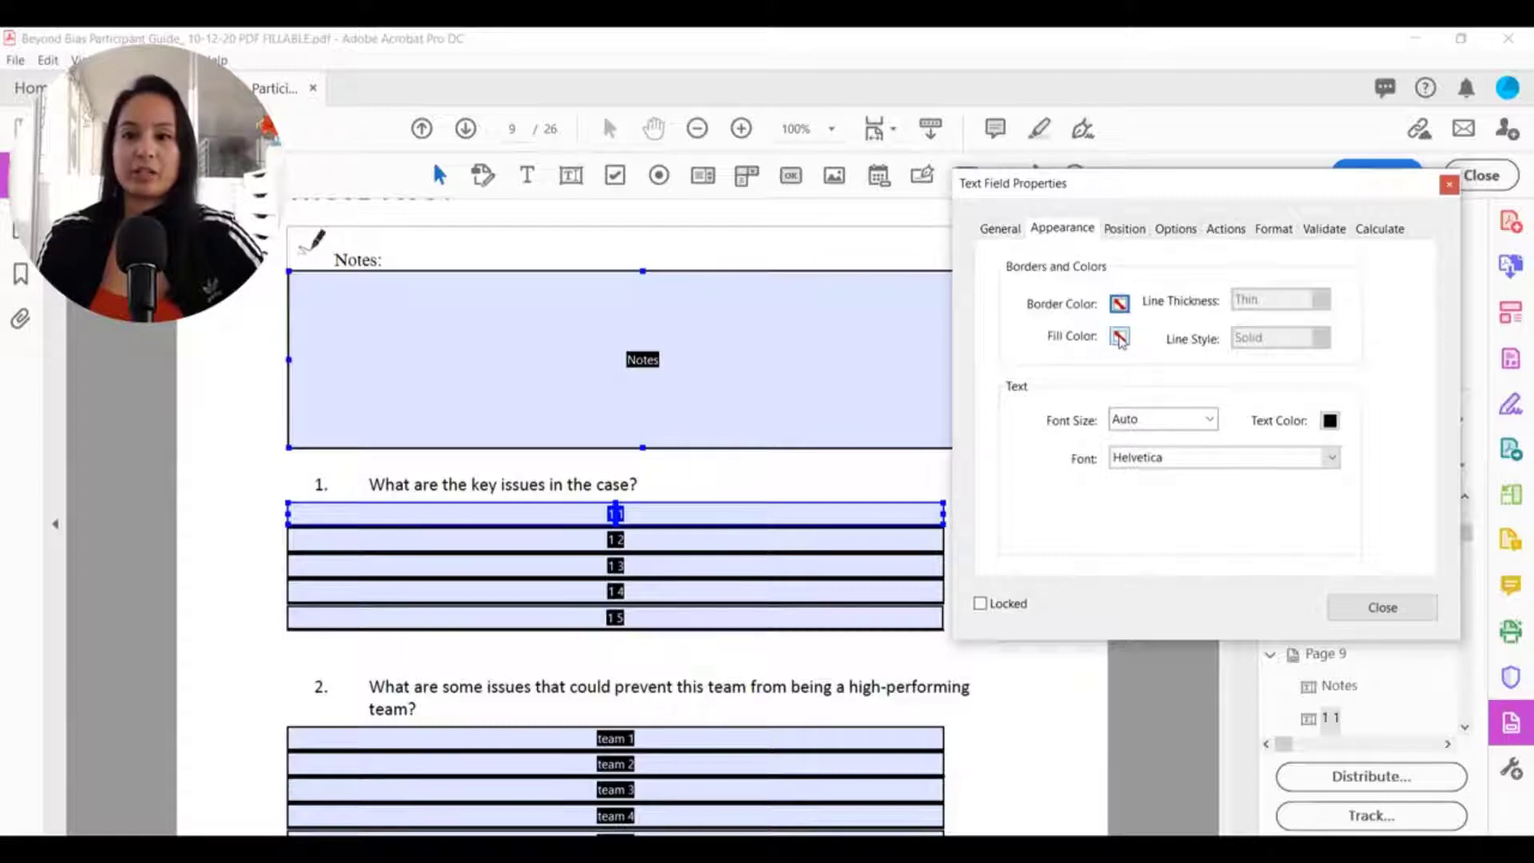
pyautogui.click(1120, 338)
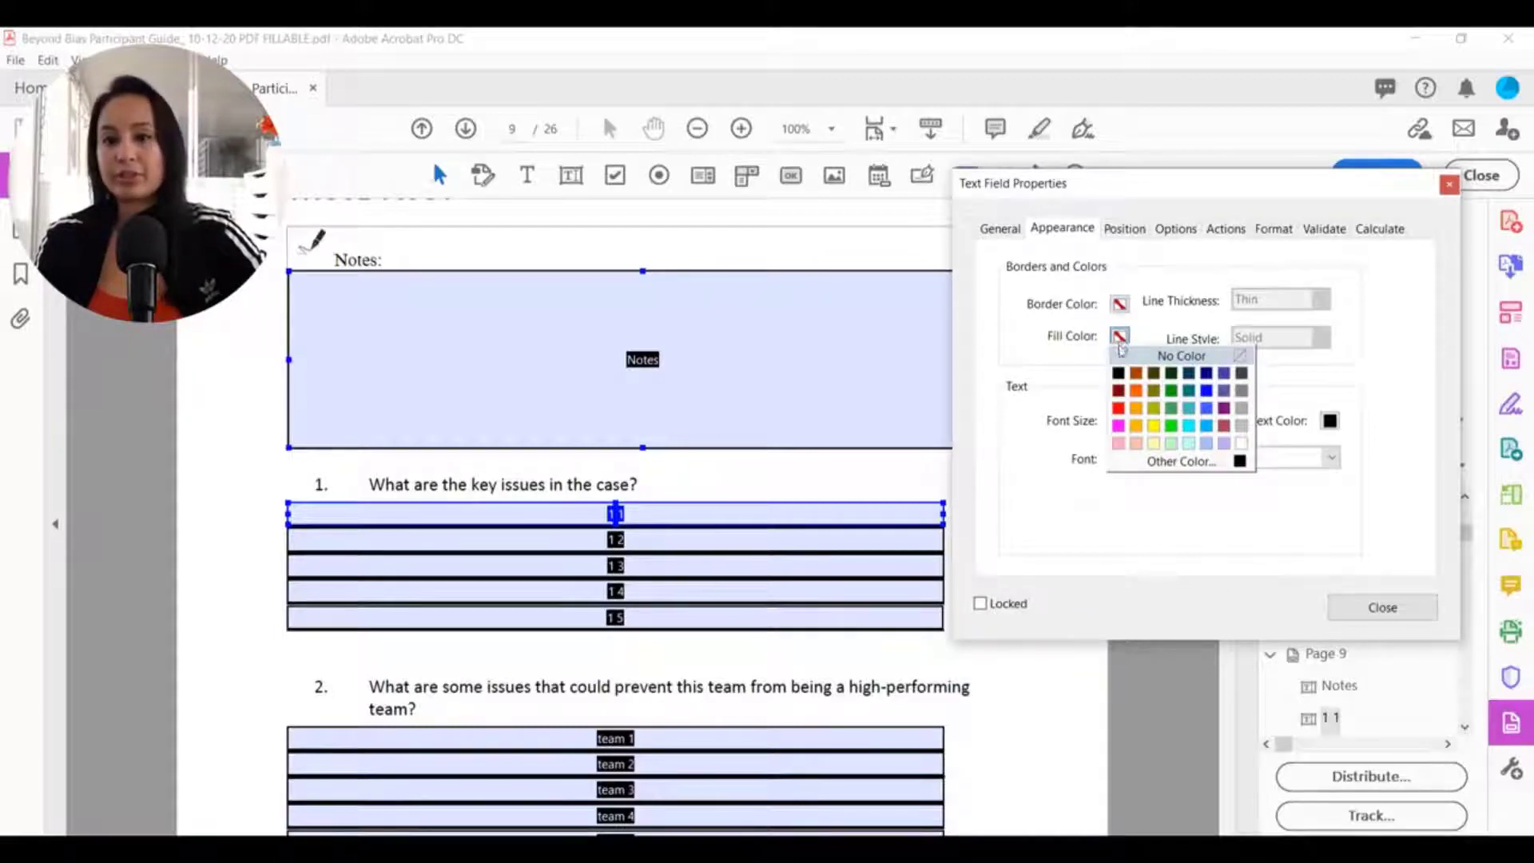
pyautogui.click(1119, 426)
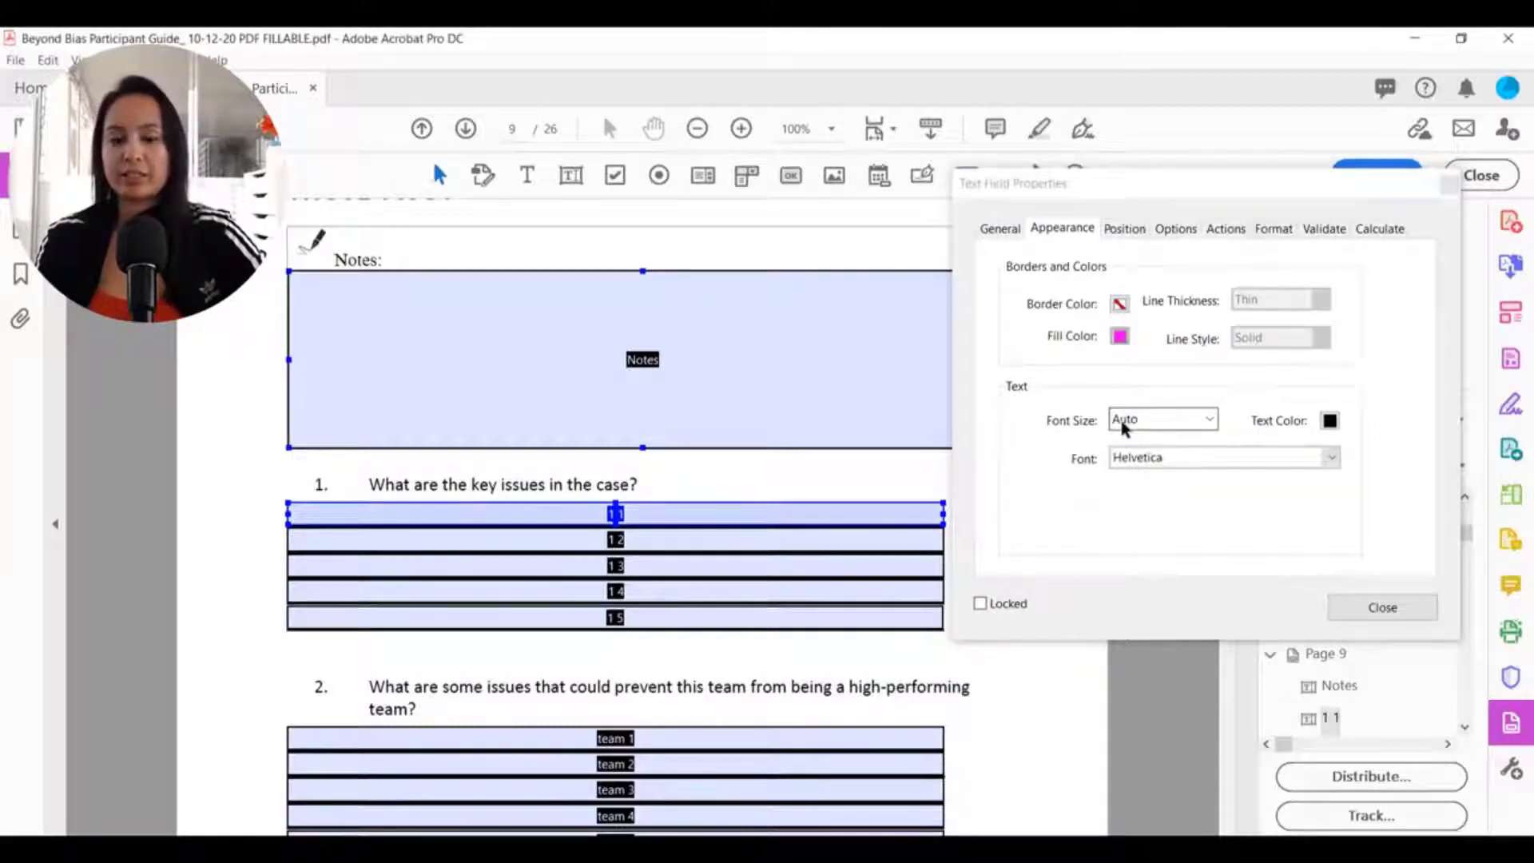
pyautogui.click(1119, 304)
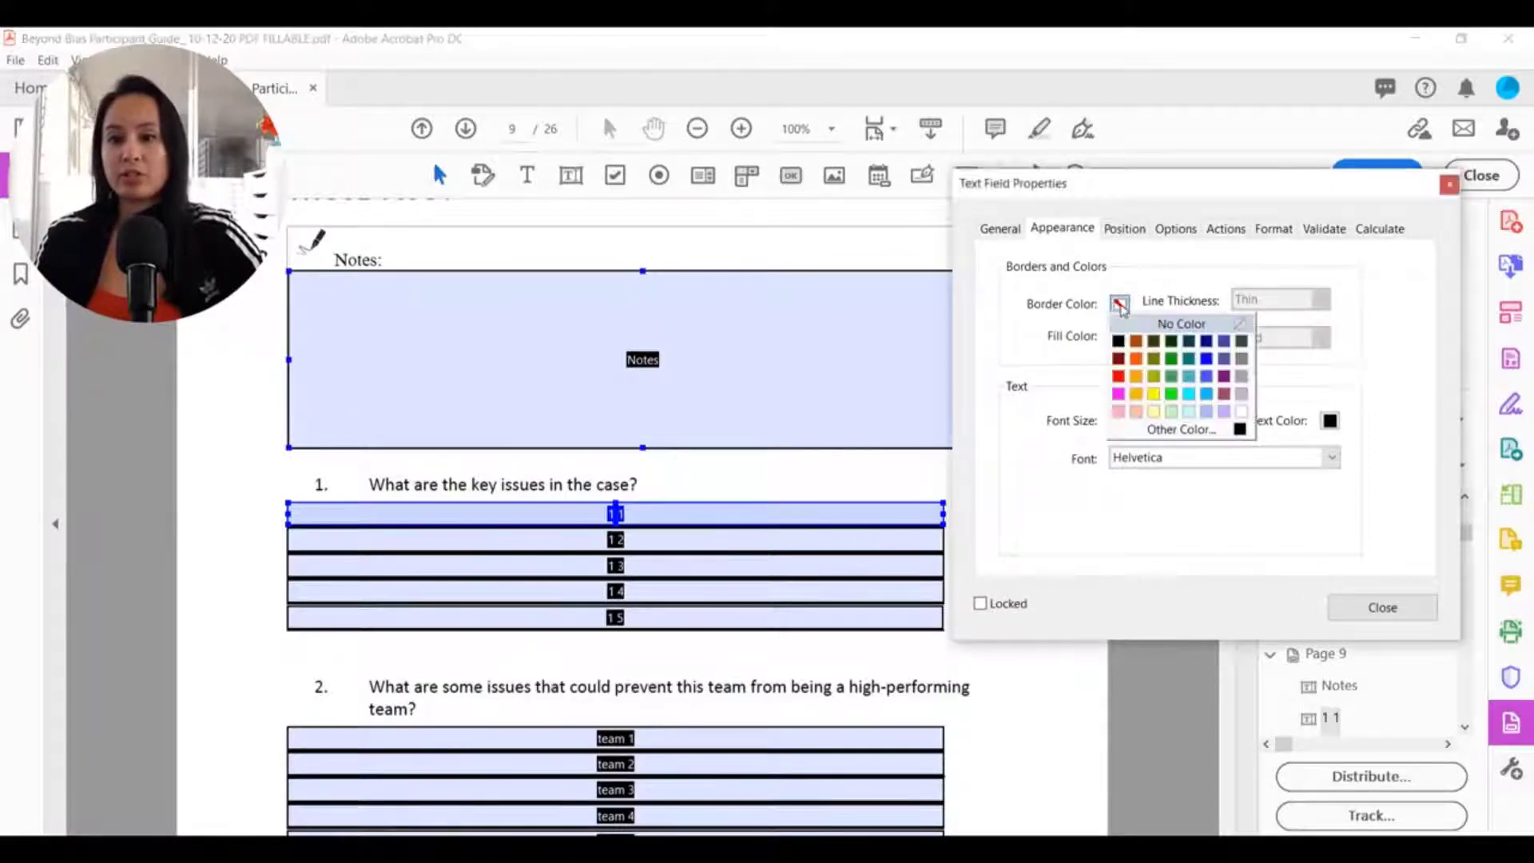
pyautogui.click(1159, 324)
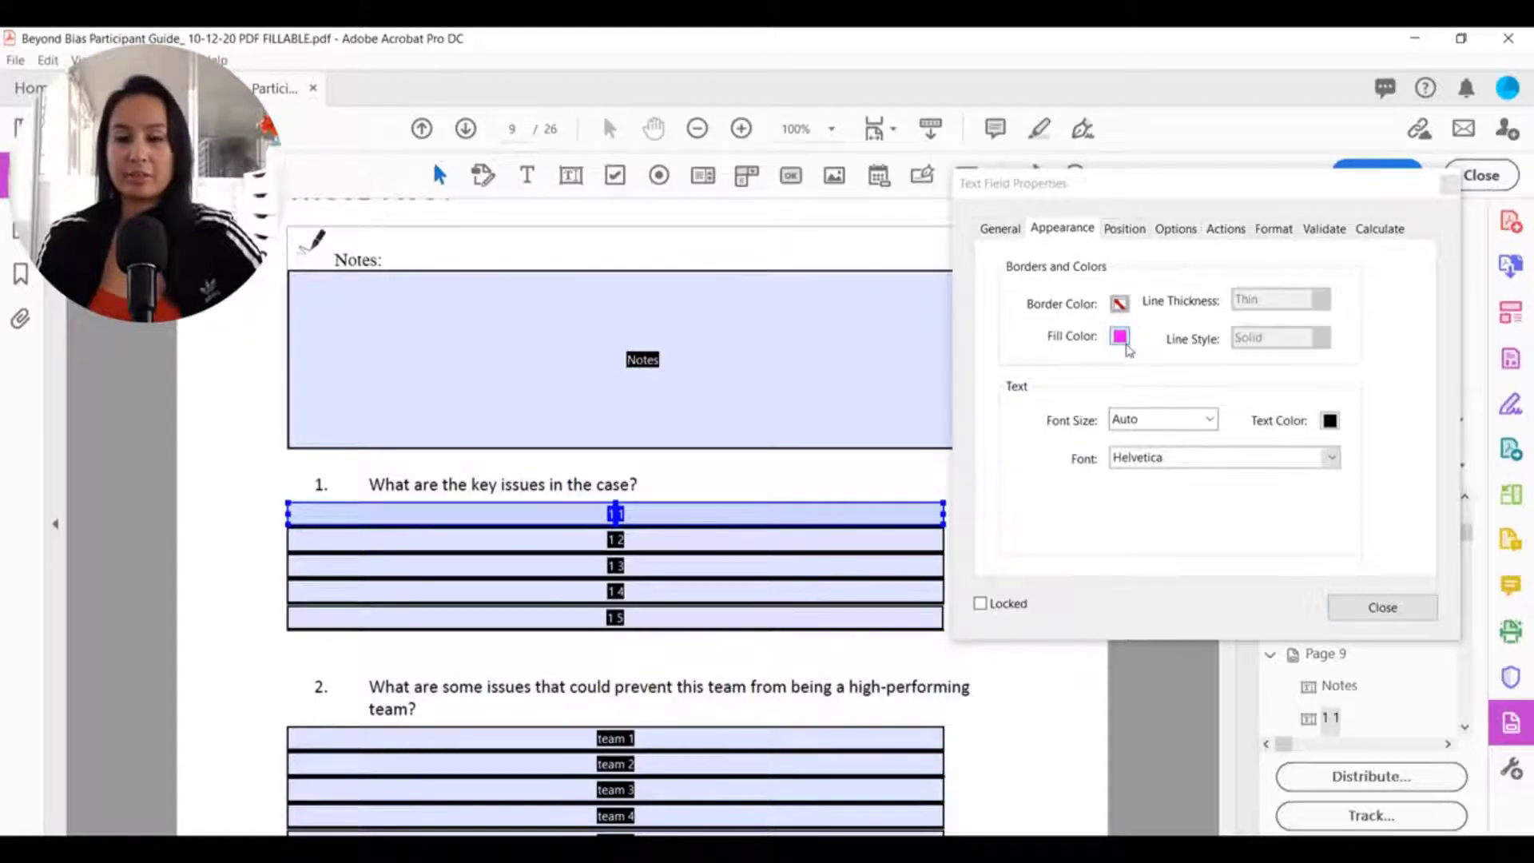
pyautogui.click(1337, 610)
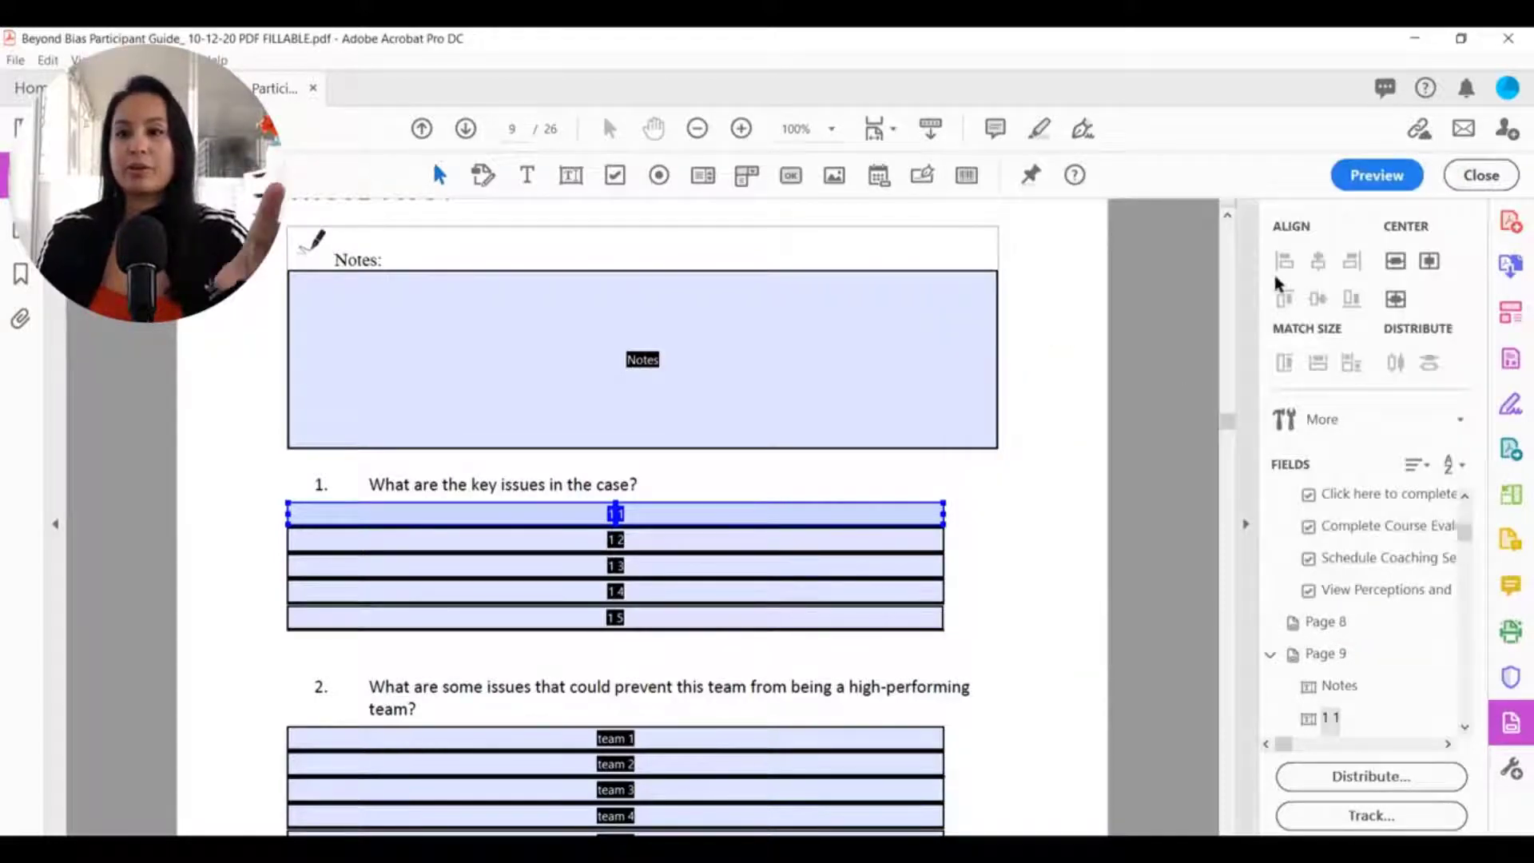
# - Preview the form, enter "sdfsdf" in the first answer line of question 1, and return to form editing
pyautogui.click(1376, 175)
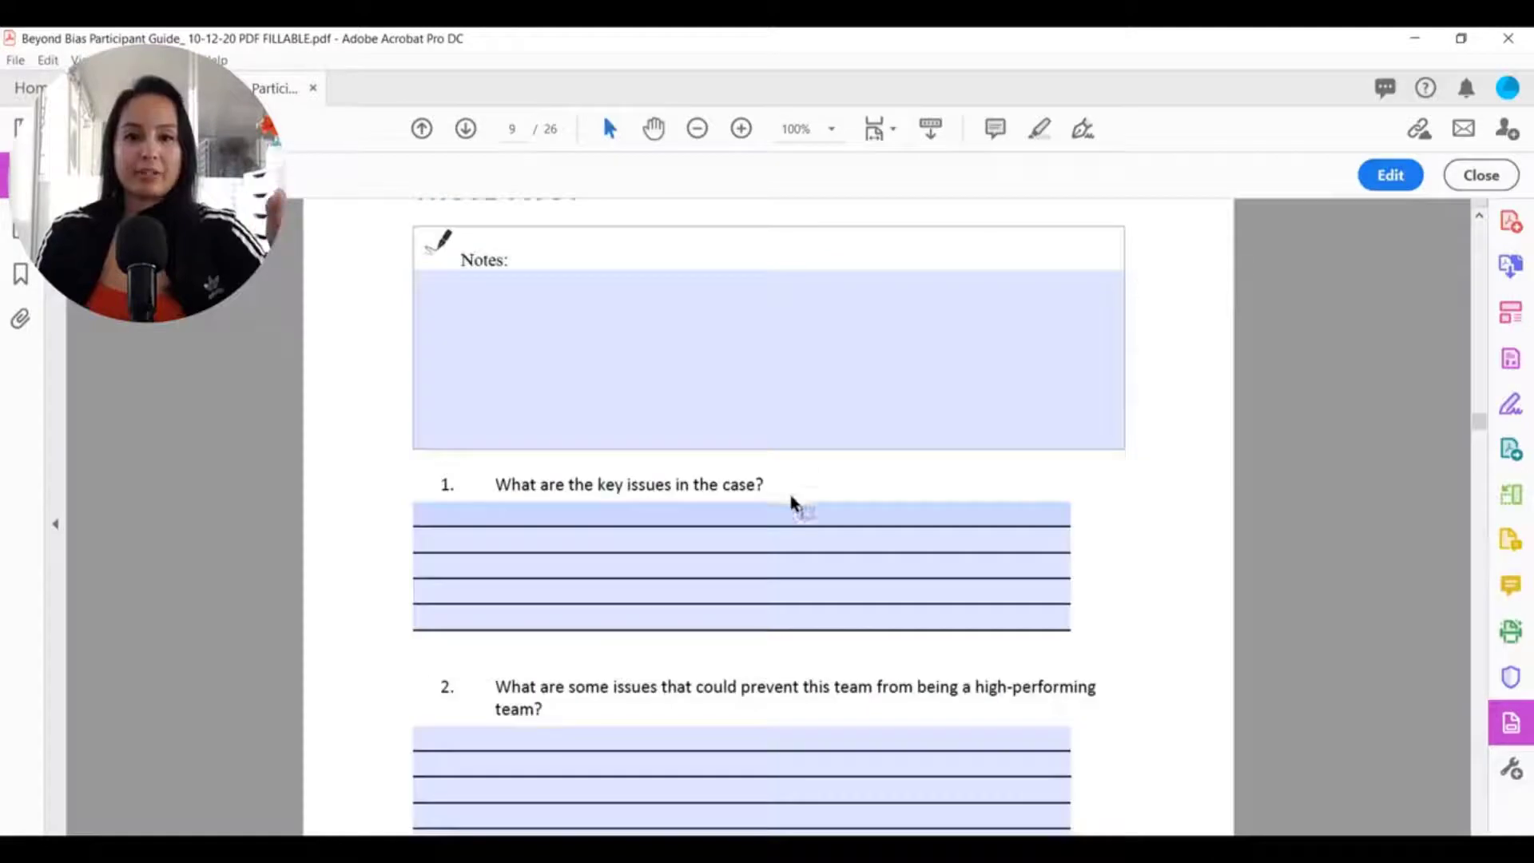
pyautogui.click(783, 516)
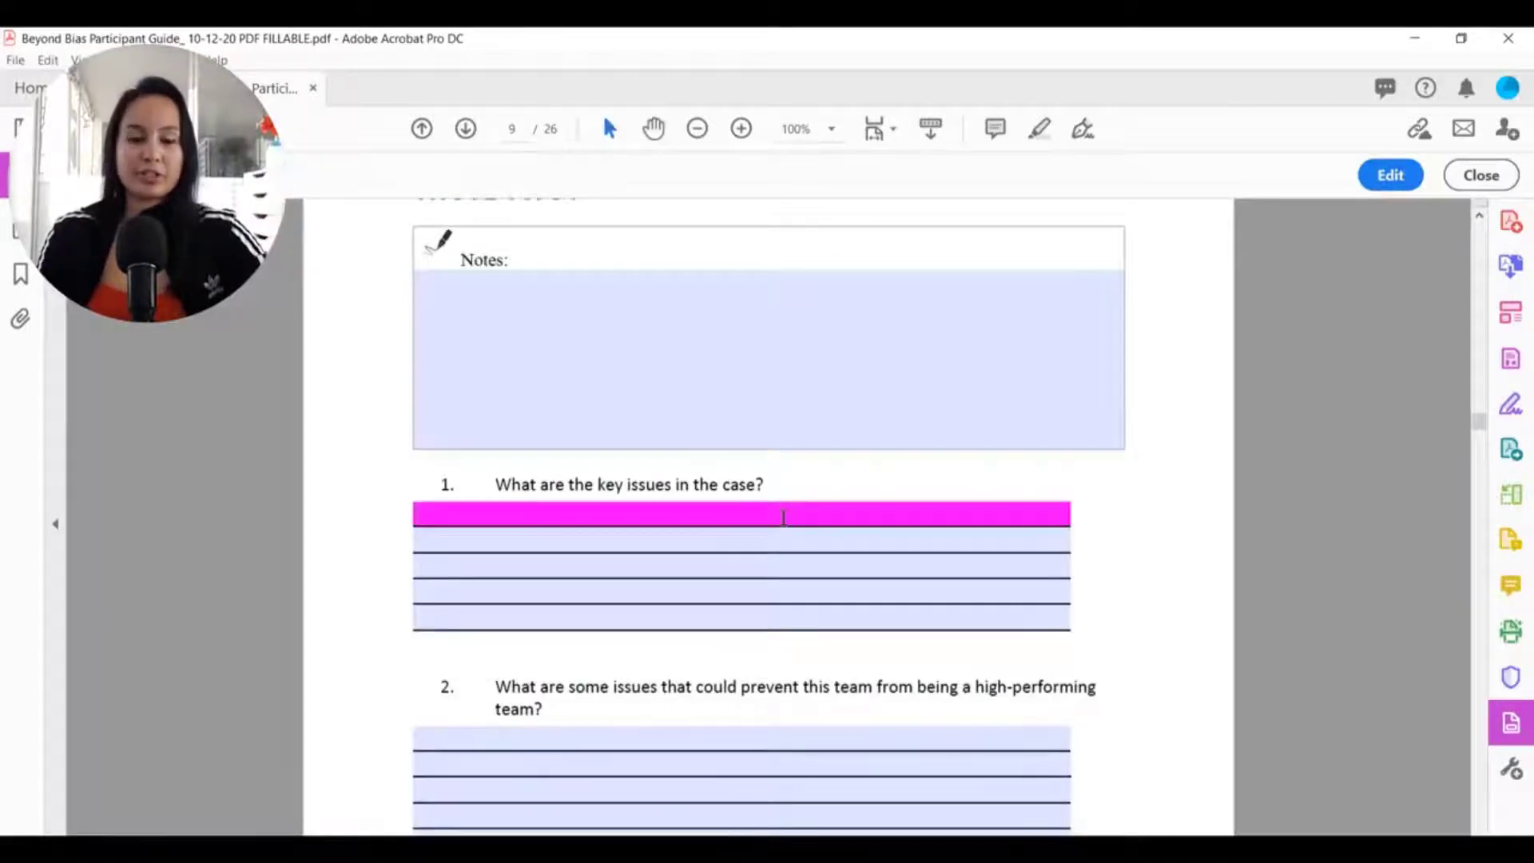
pyautogui.write('sdfsdf')
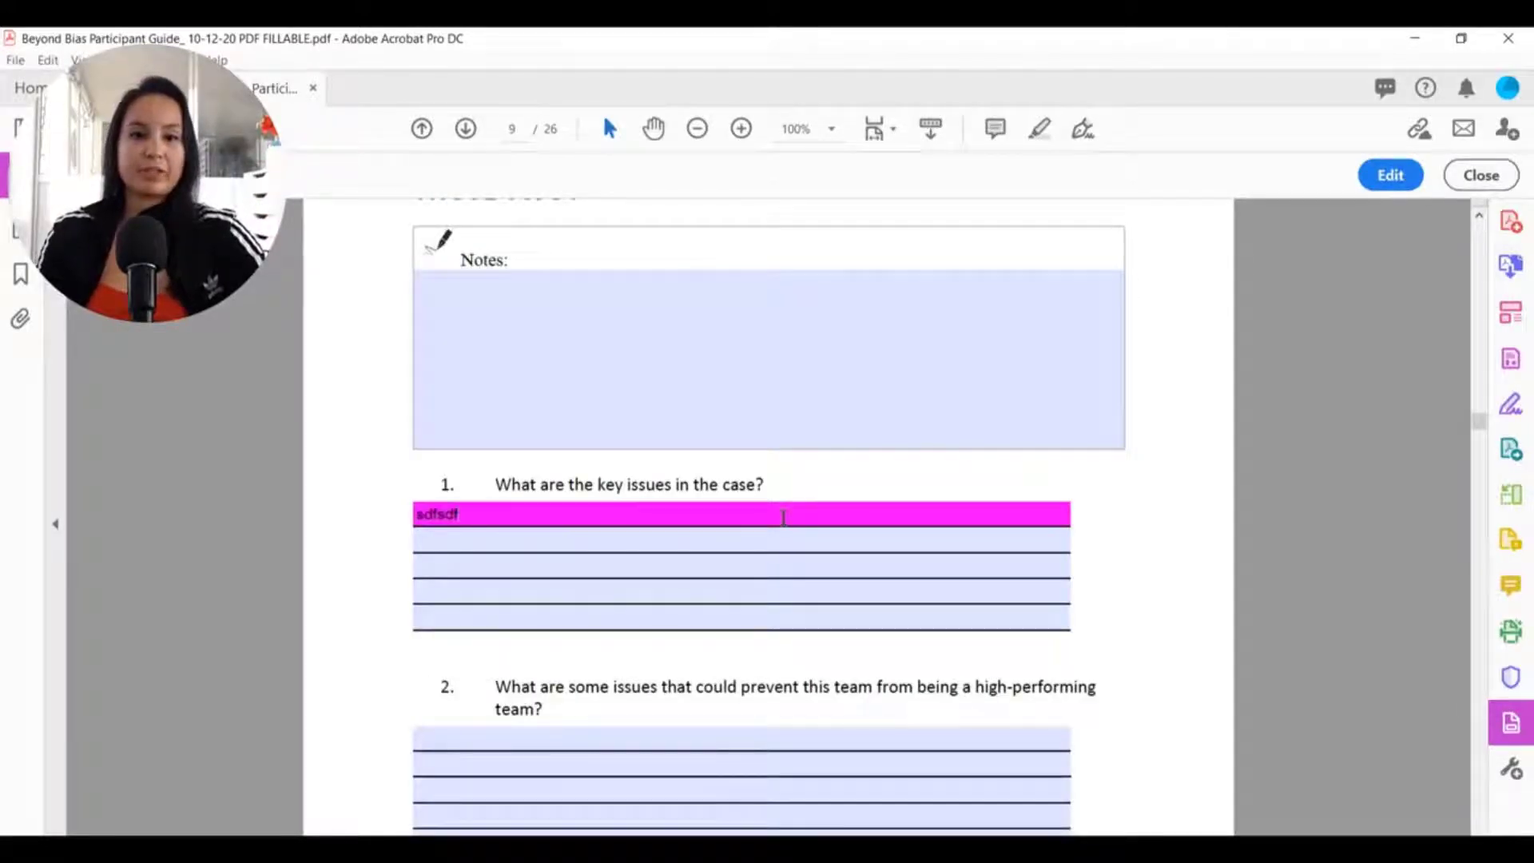
pyautogui.click(770, 543)
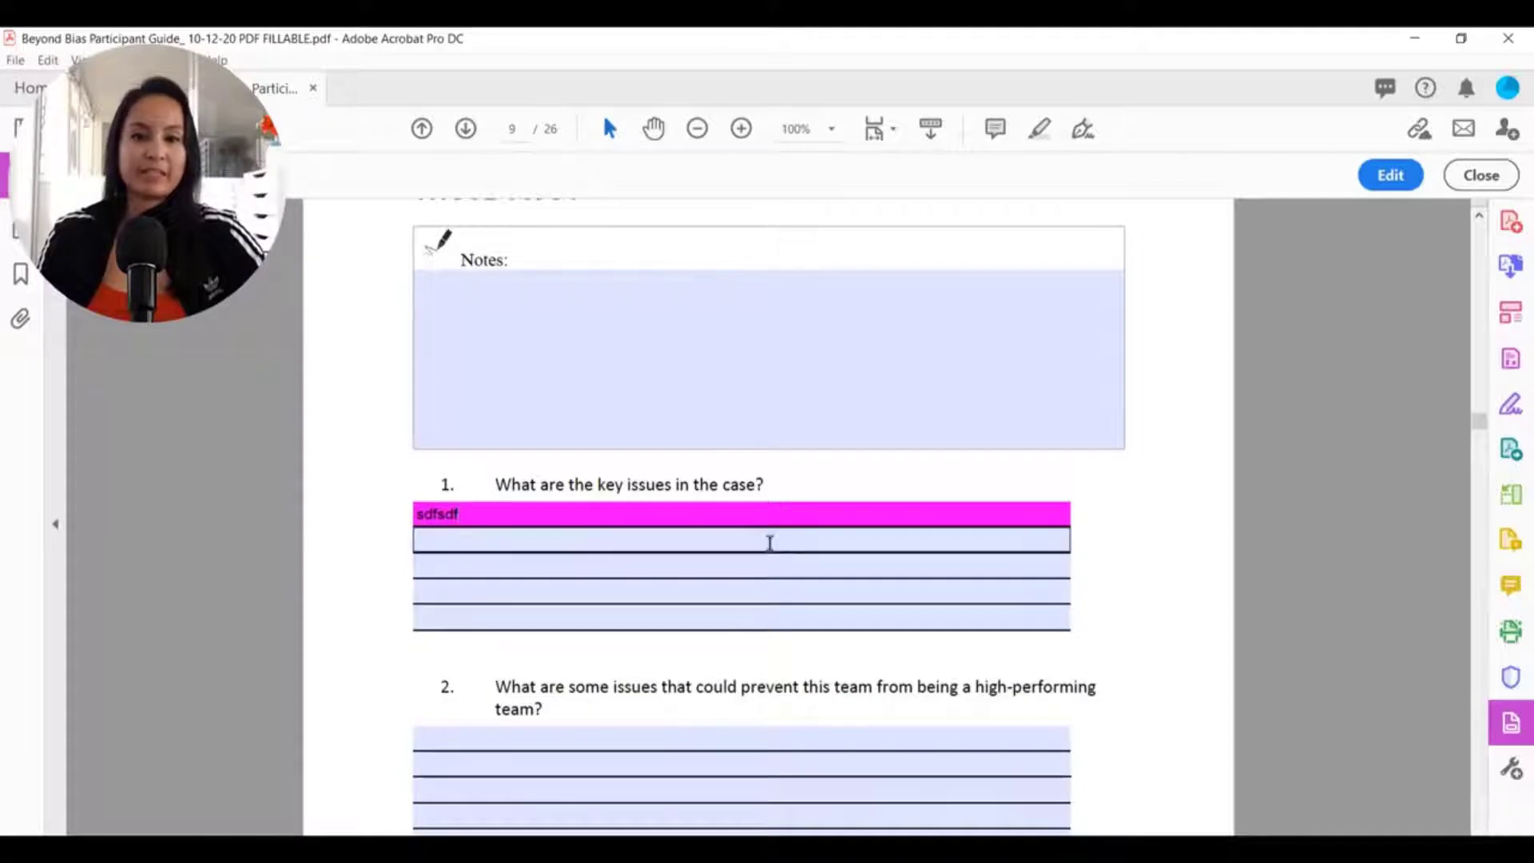
pyautogui.click(770, 544)
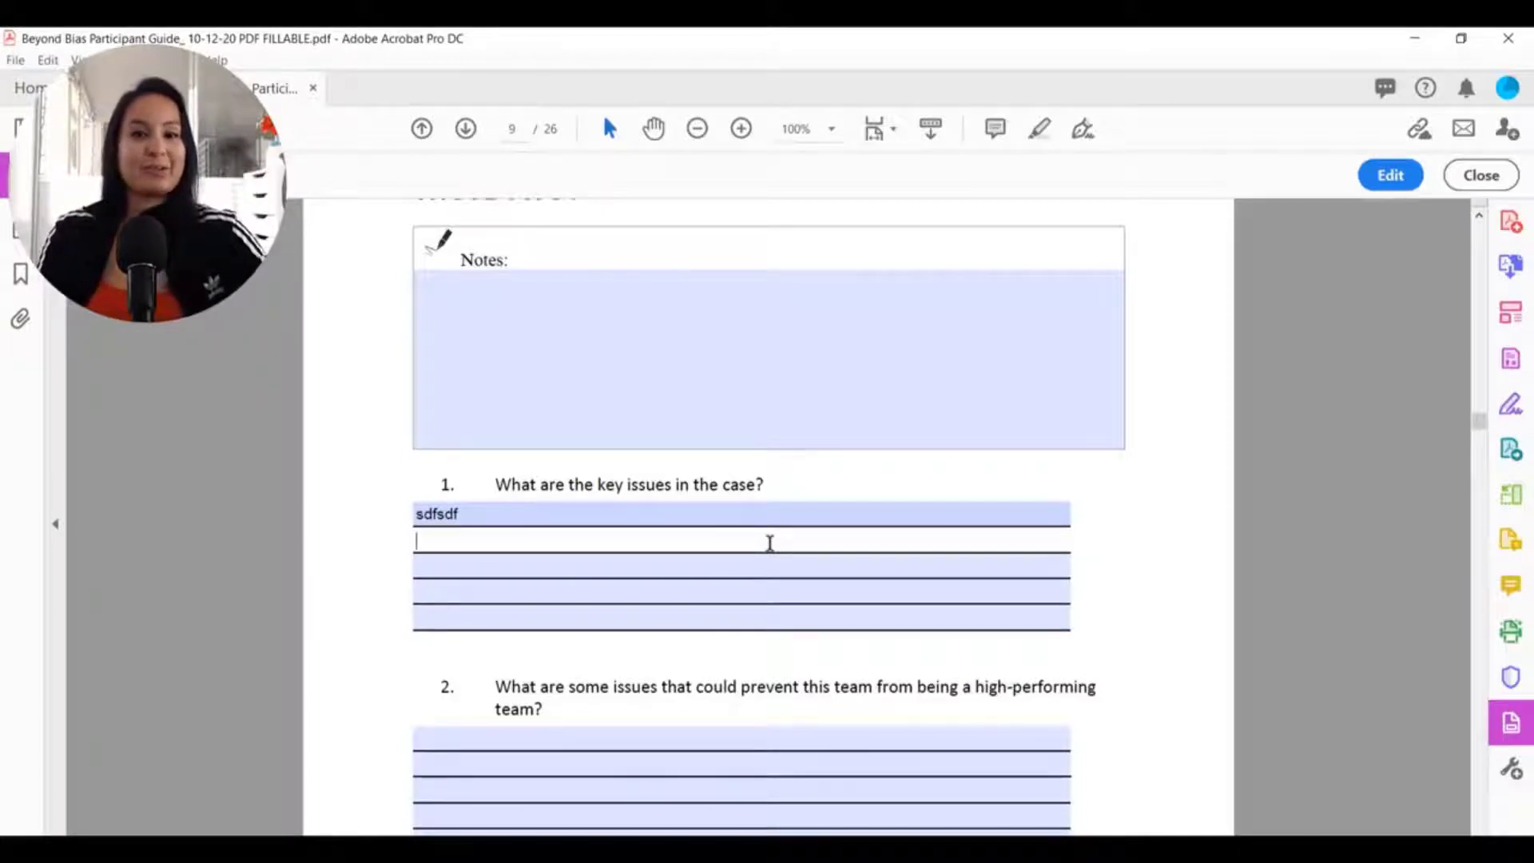
pyautogui.click(1373, 176)
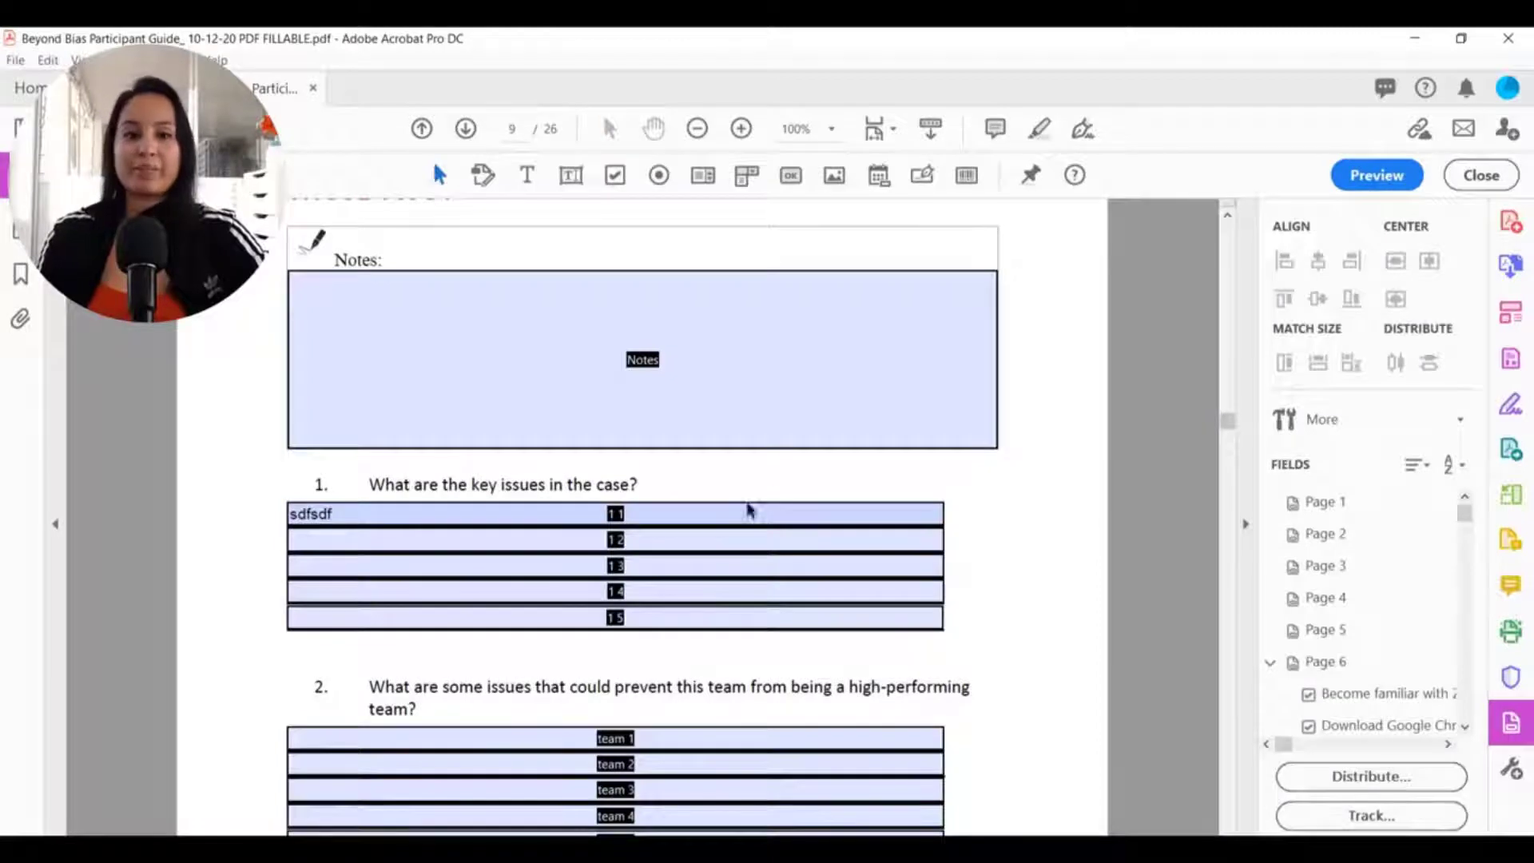
pyautogui.click(772, 546)
pyautogui.click(741, 513)
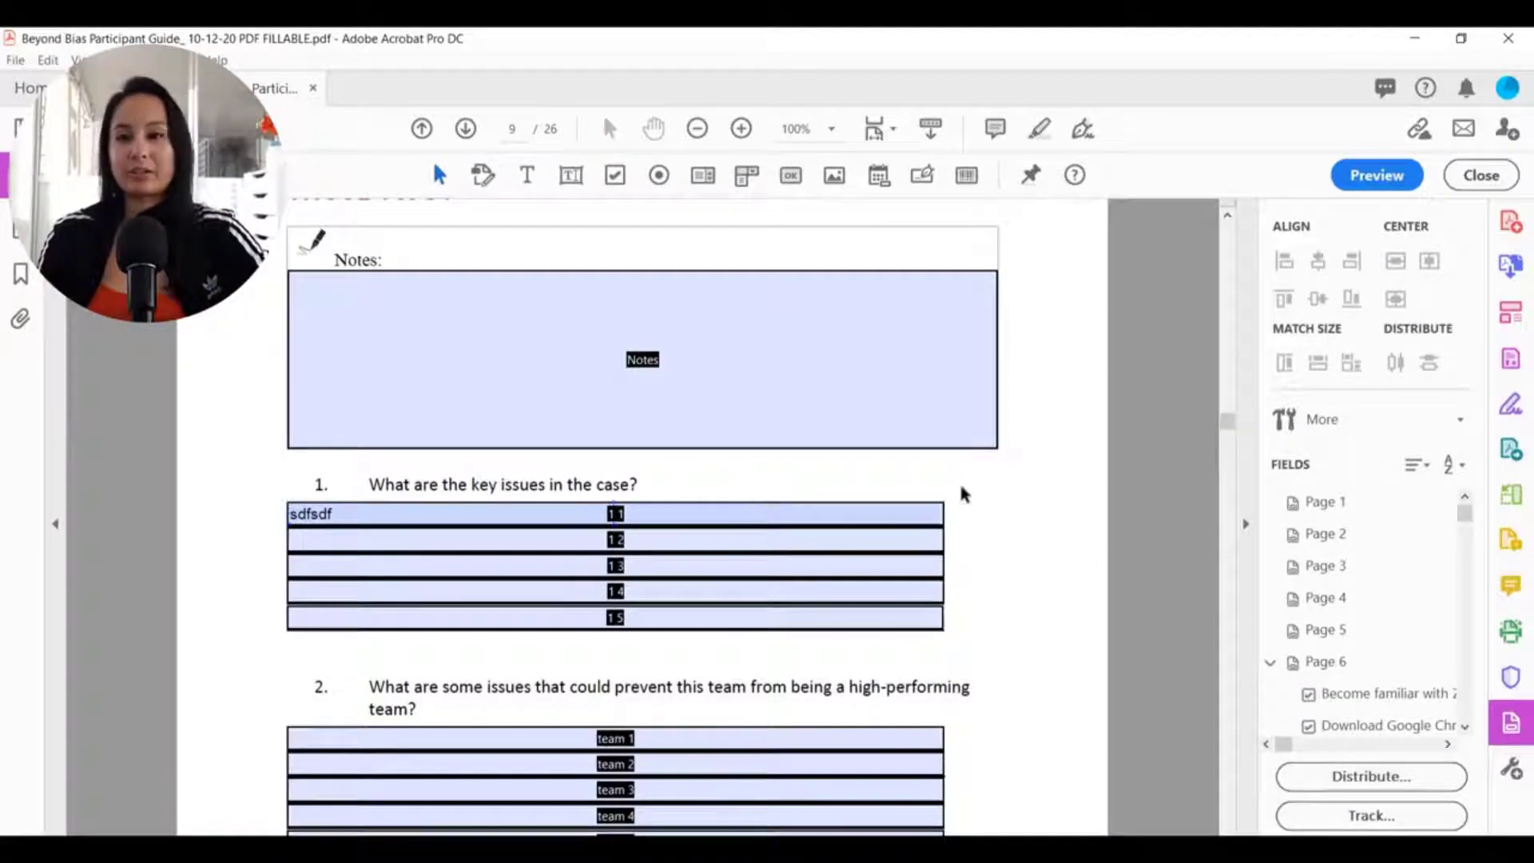
# - Turn off the highlighting of existing form fields
pyautogui.click(966, 494)
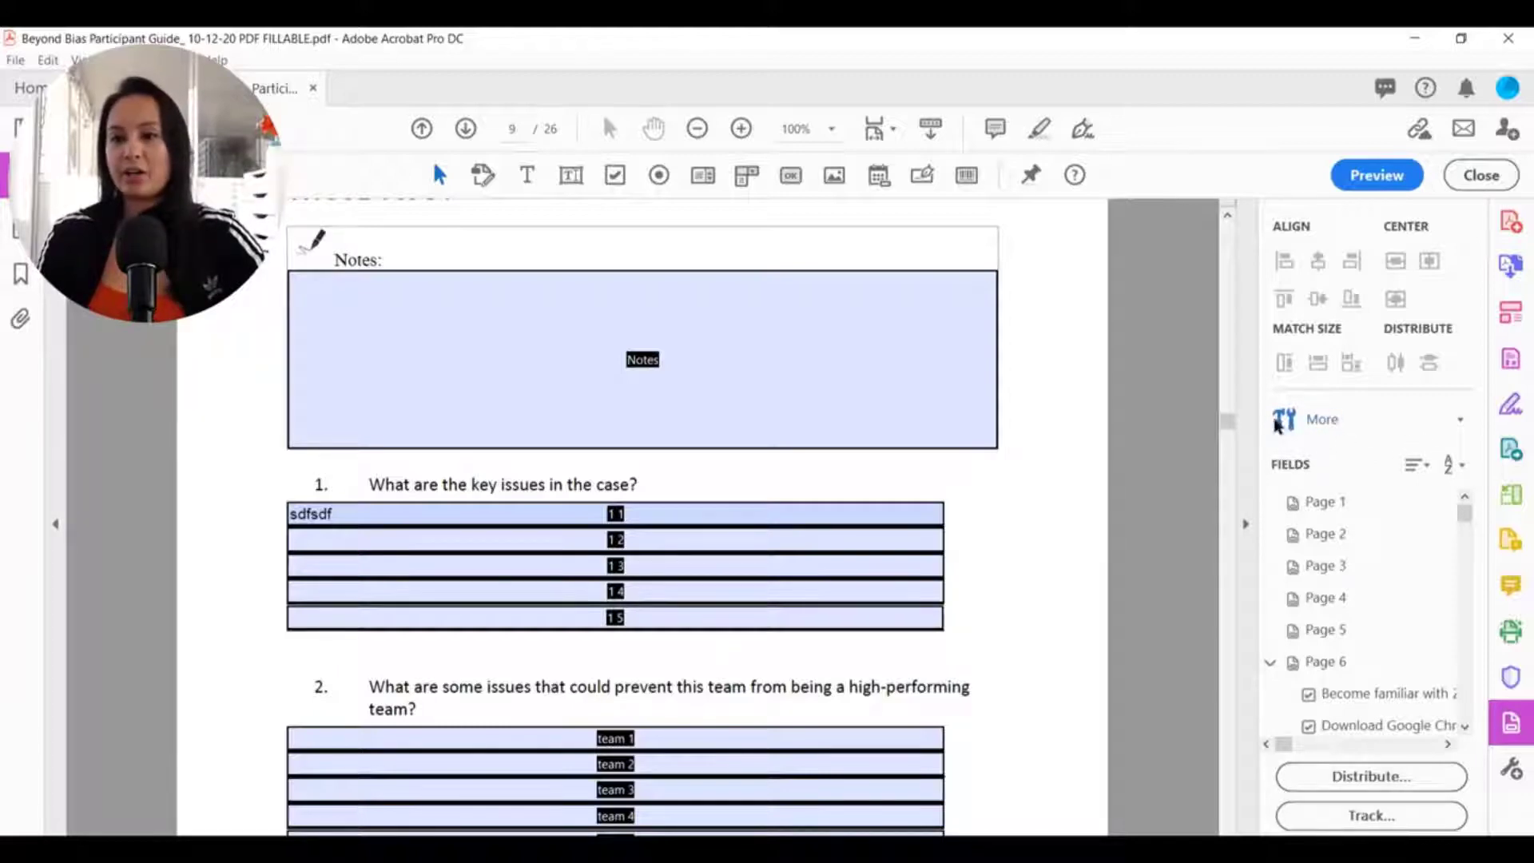
pyautogui.click(1350, 421)
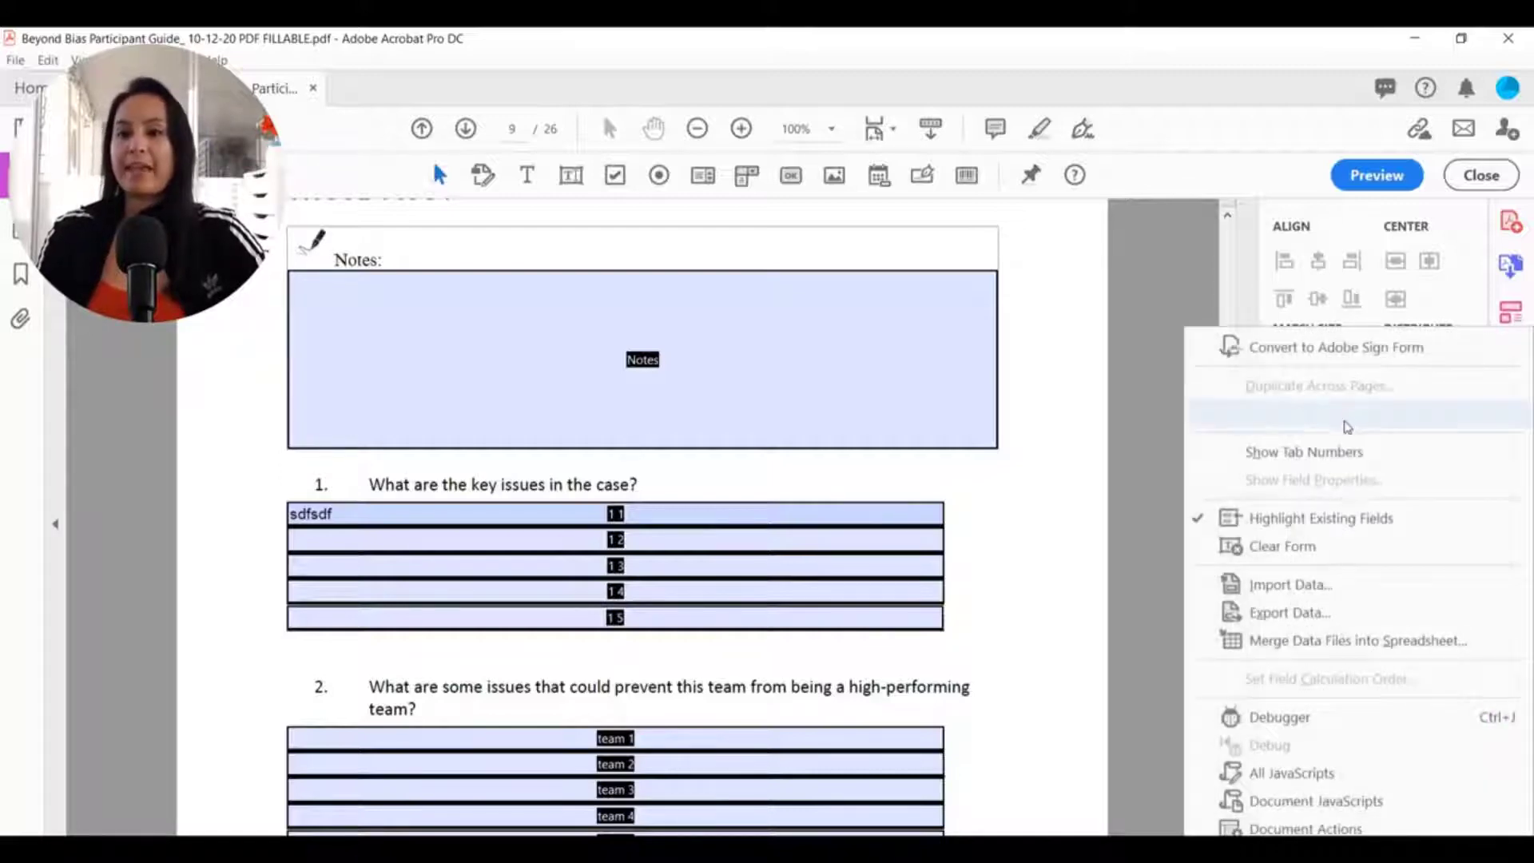
pyautogui.click(1313, 526)
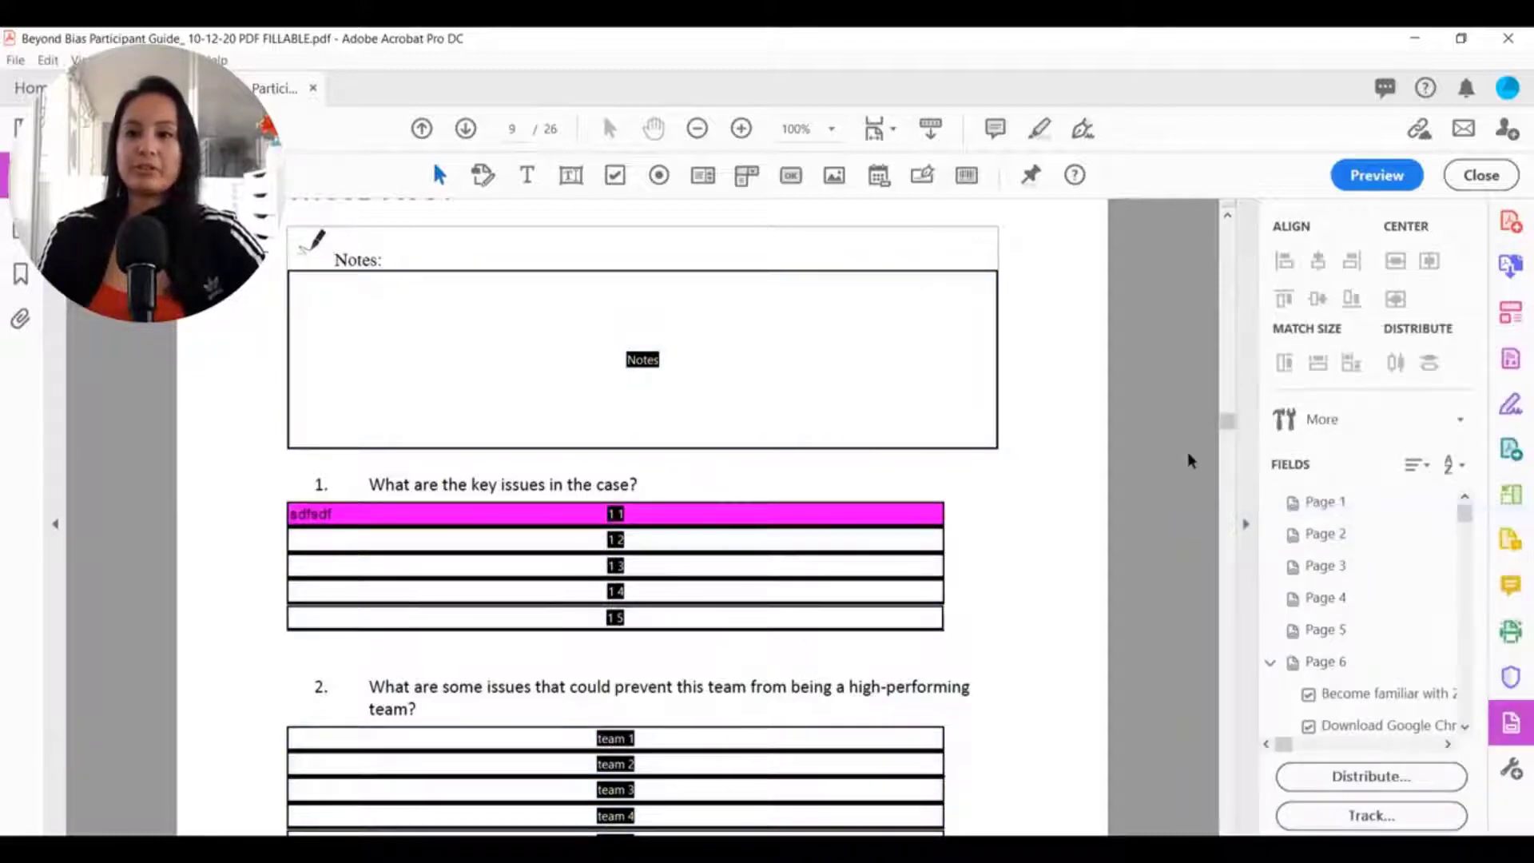
# - Preview the form, delete the text in the first answer line of question 1, and return to form editing
pyautogui.click(1376, 176)
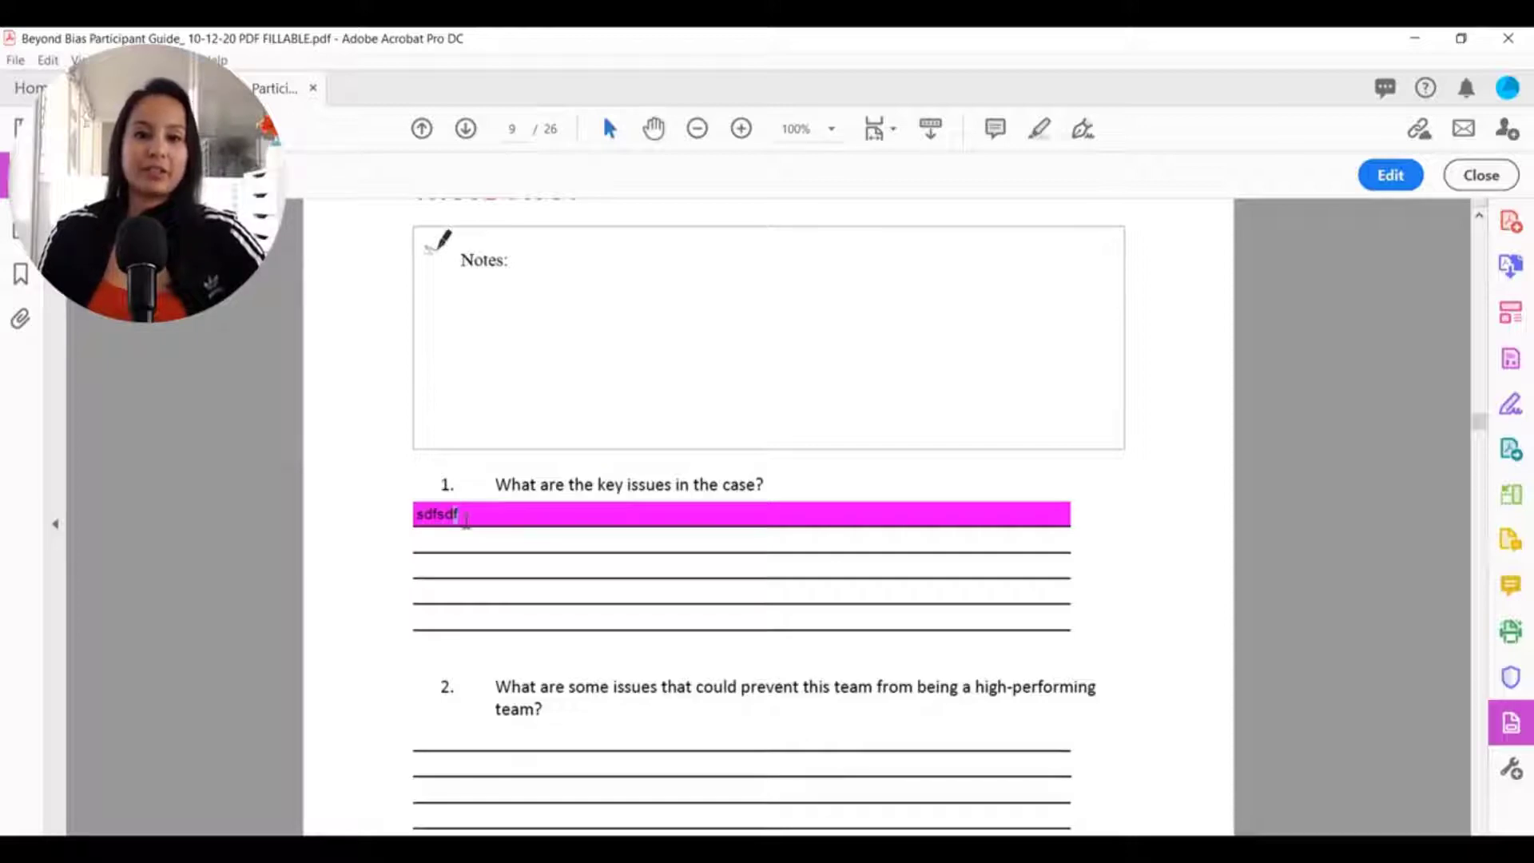
pyautogui.moveTo(466, 519); pyautogui.dragTo(342, 520)
pyautogui.press('BackSpace')
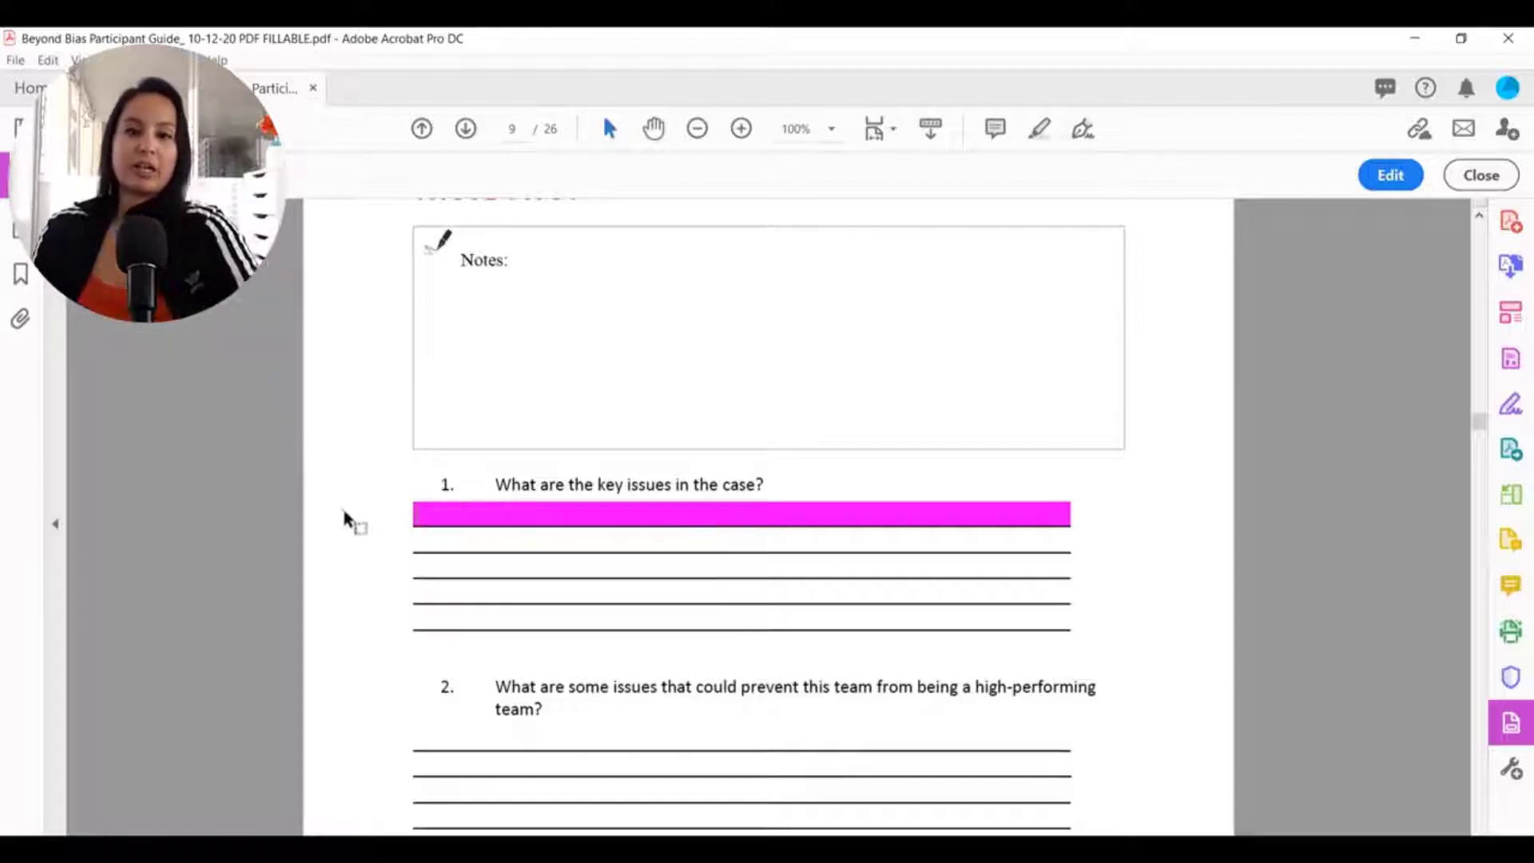
pyautogui.click(456, 530)
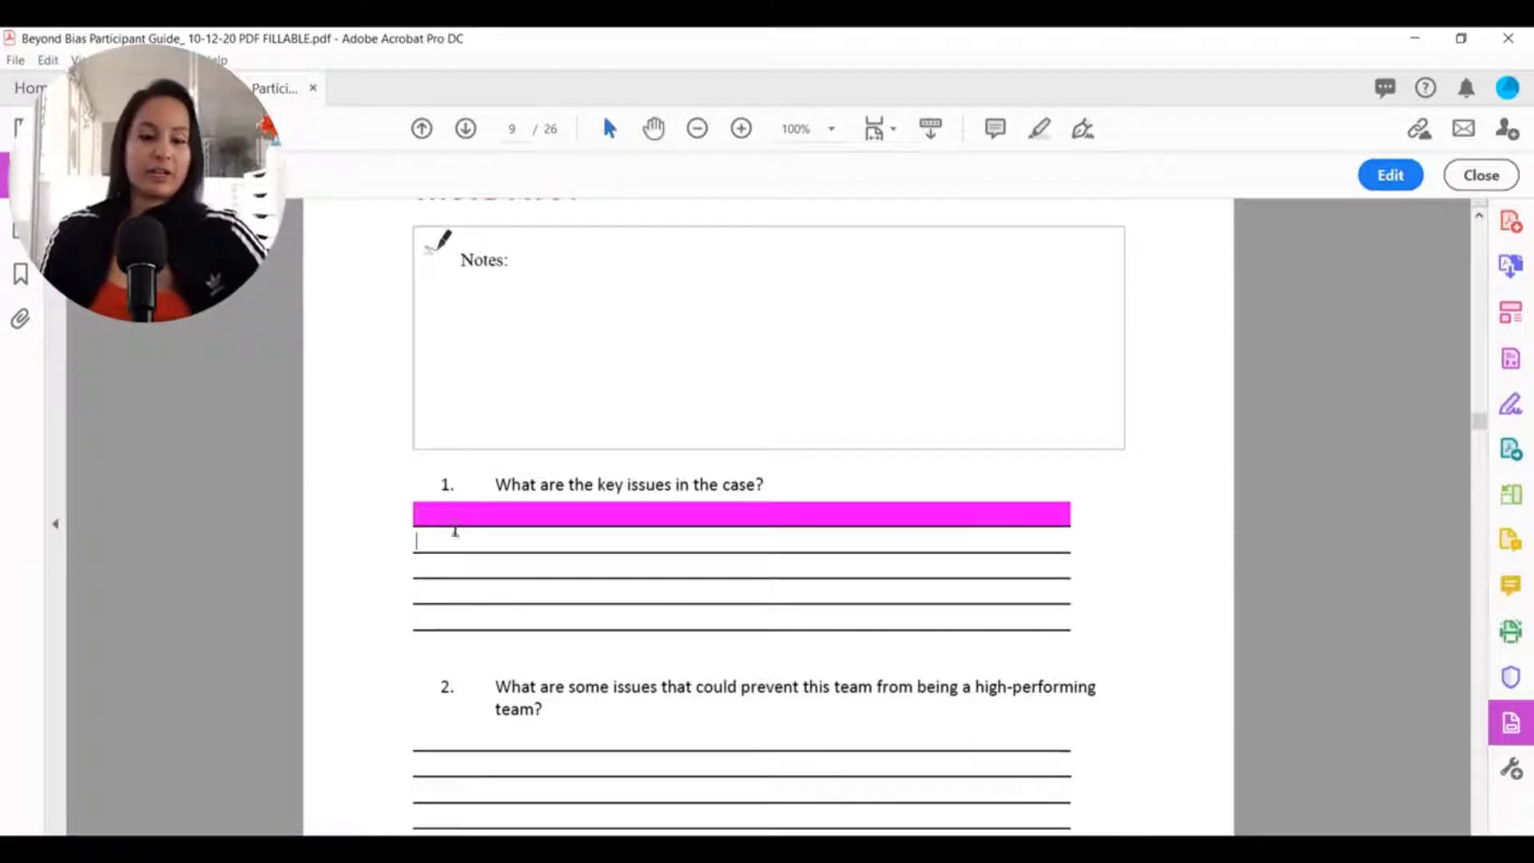
pyautogui.click(1391, 175)
# - Set the second answer field under question 1 to a cyan fill color
pyautogui.doubleClick(684, 548)
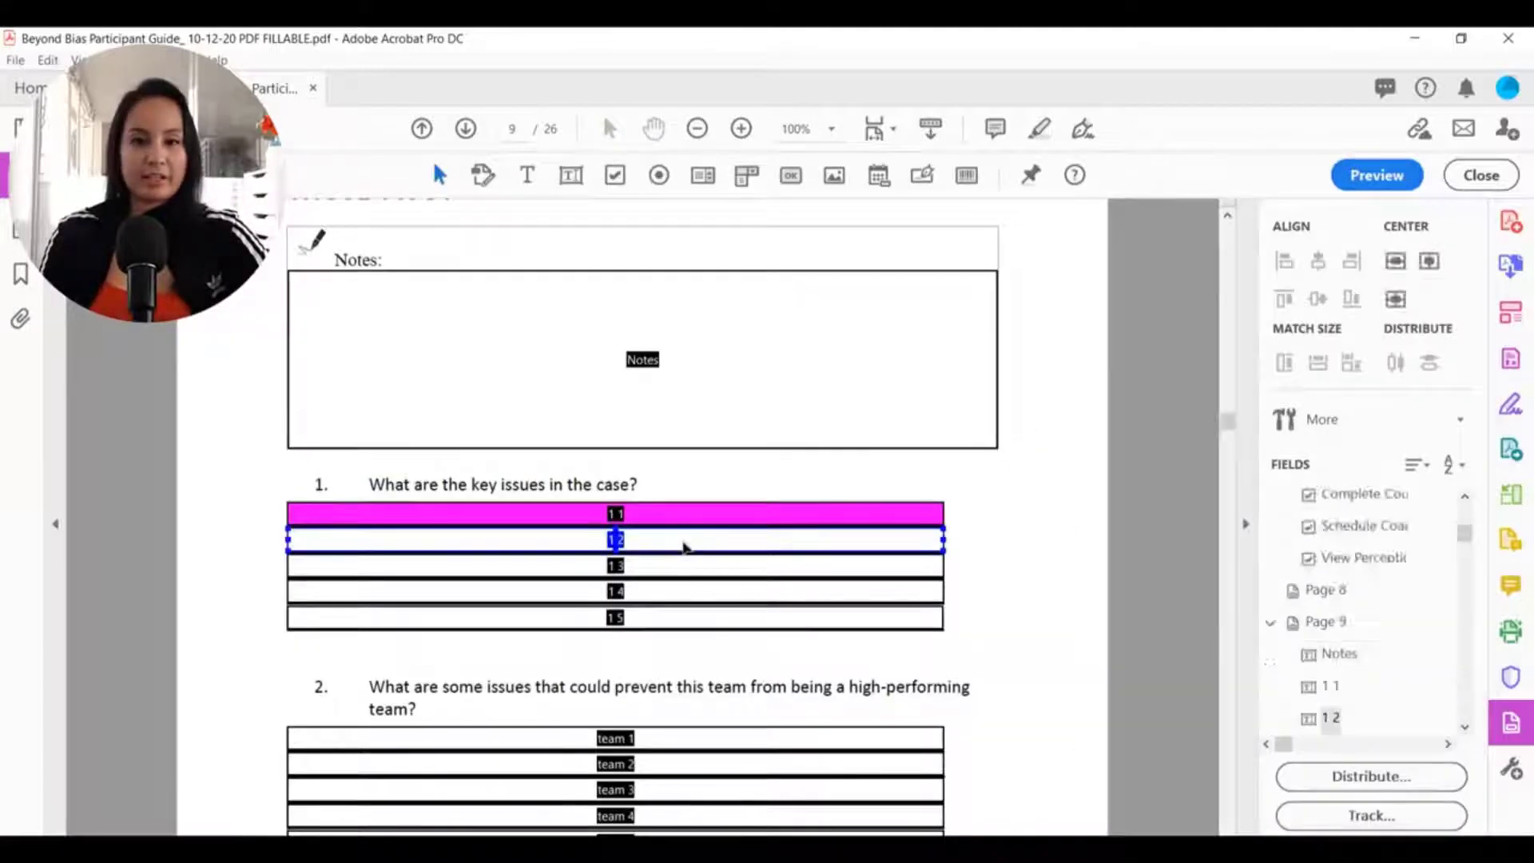
pyautogui.click(1121, 336)
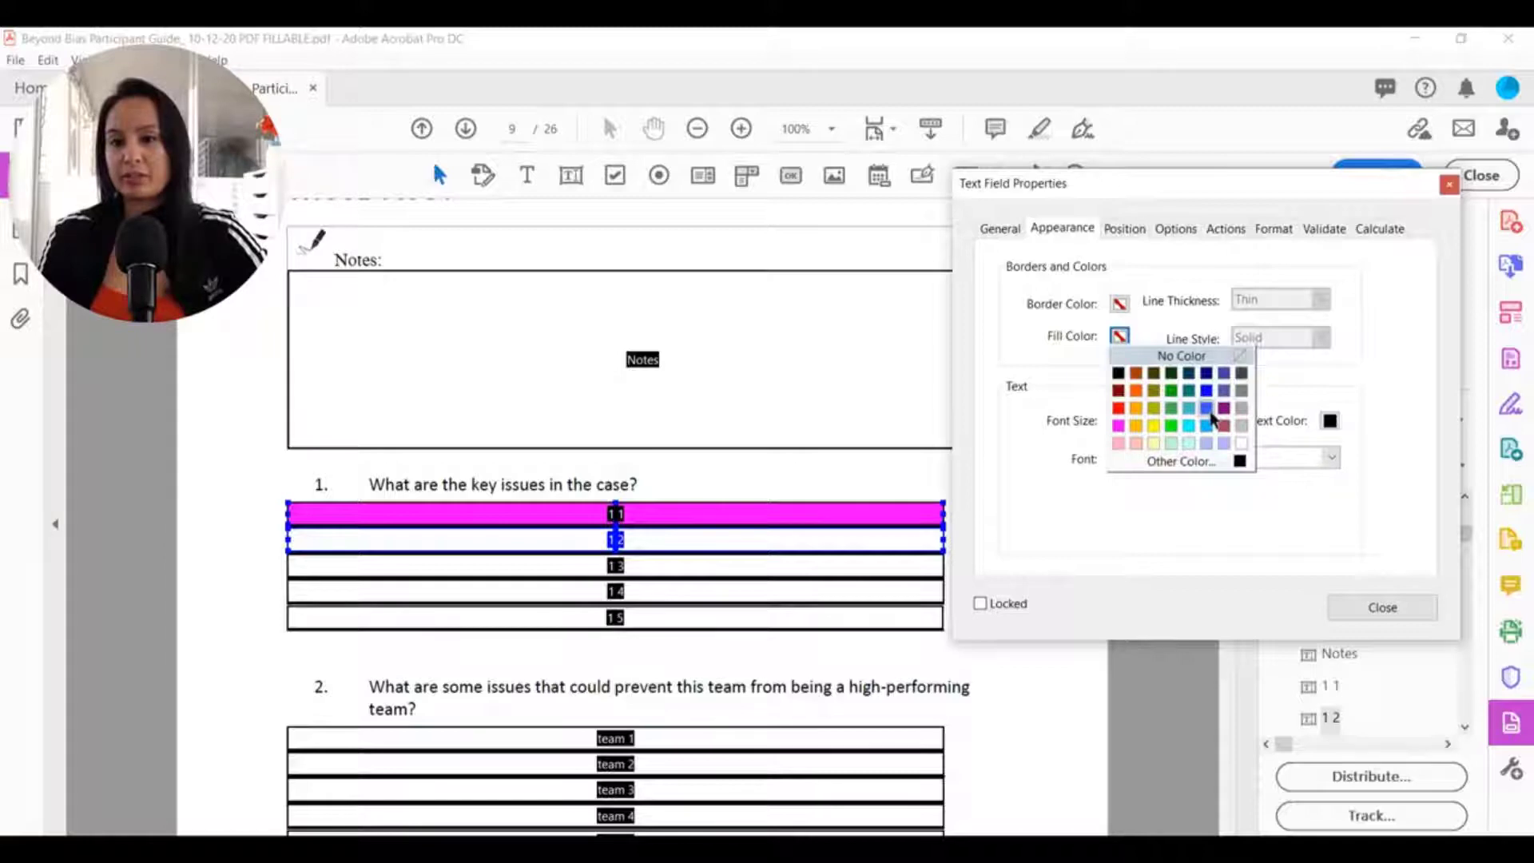
pyautogui.click(1189, 426)
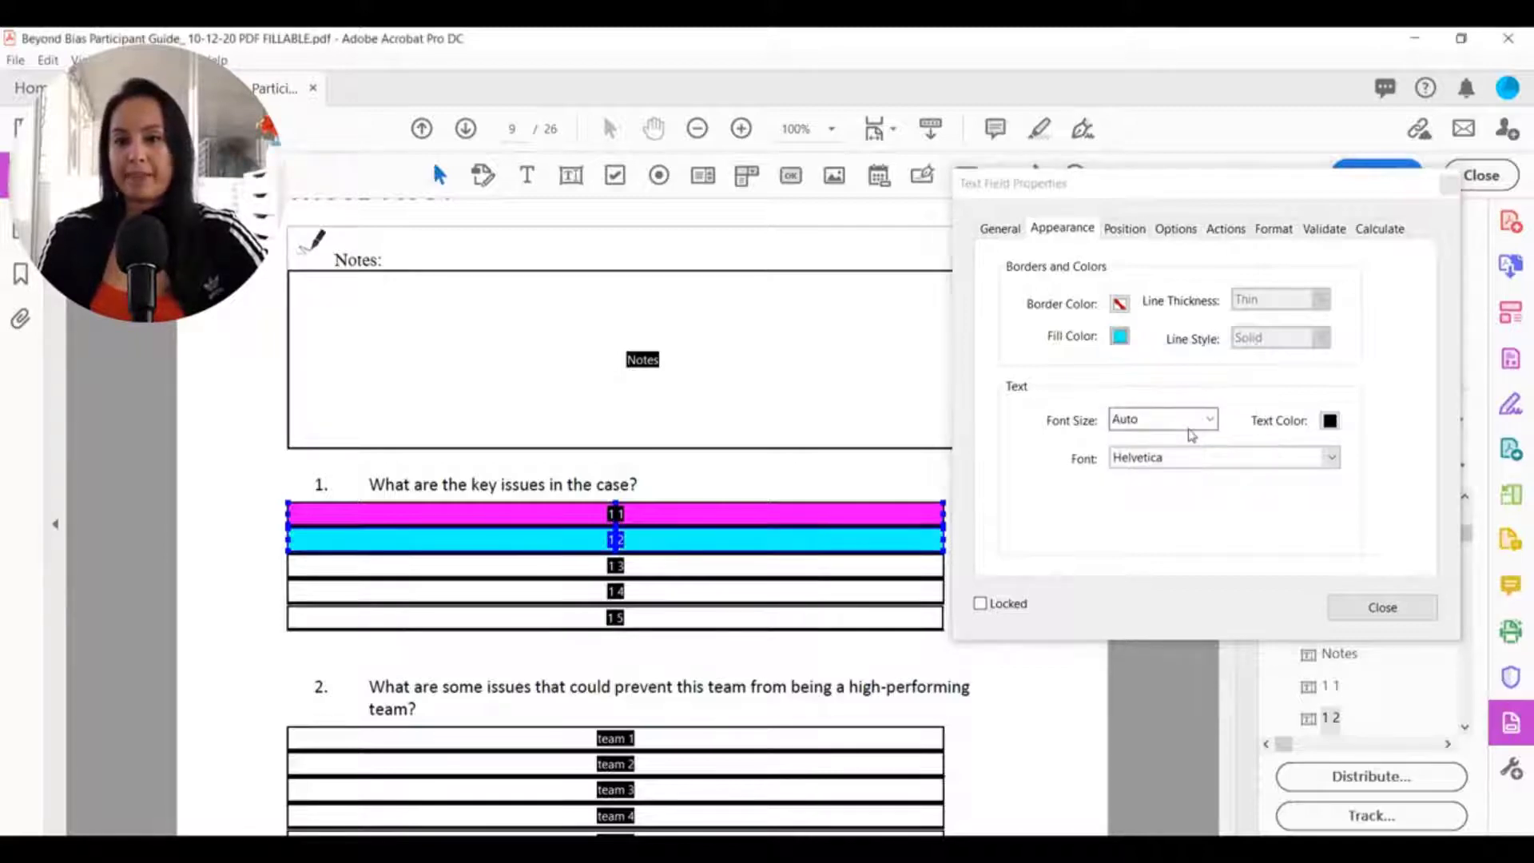
pyautogui.click(1387, 609)
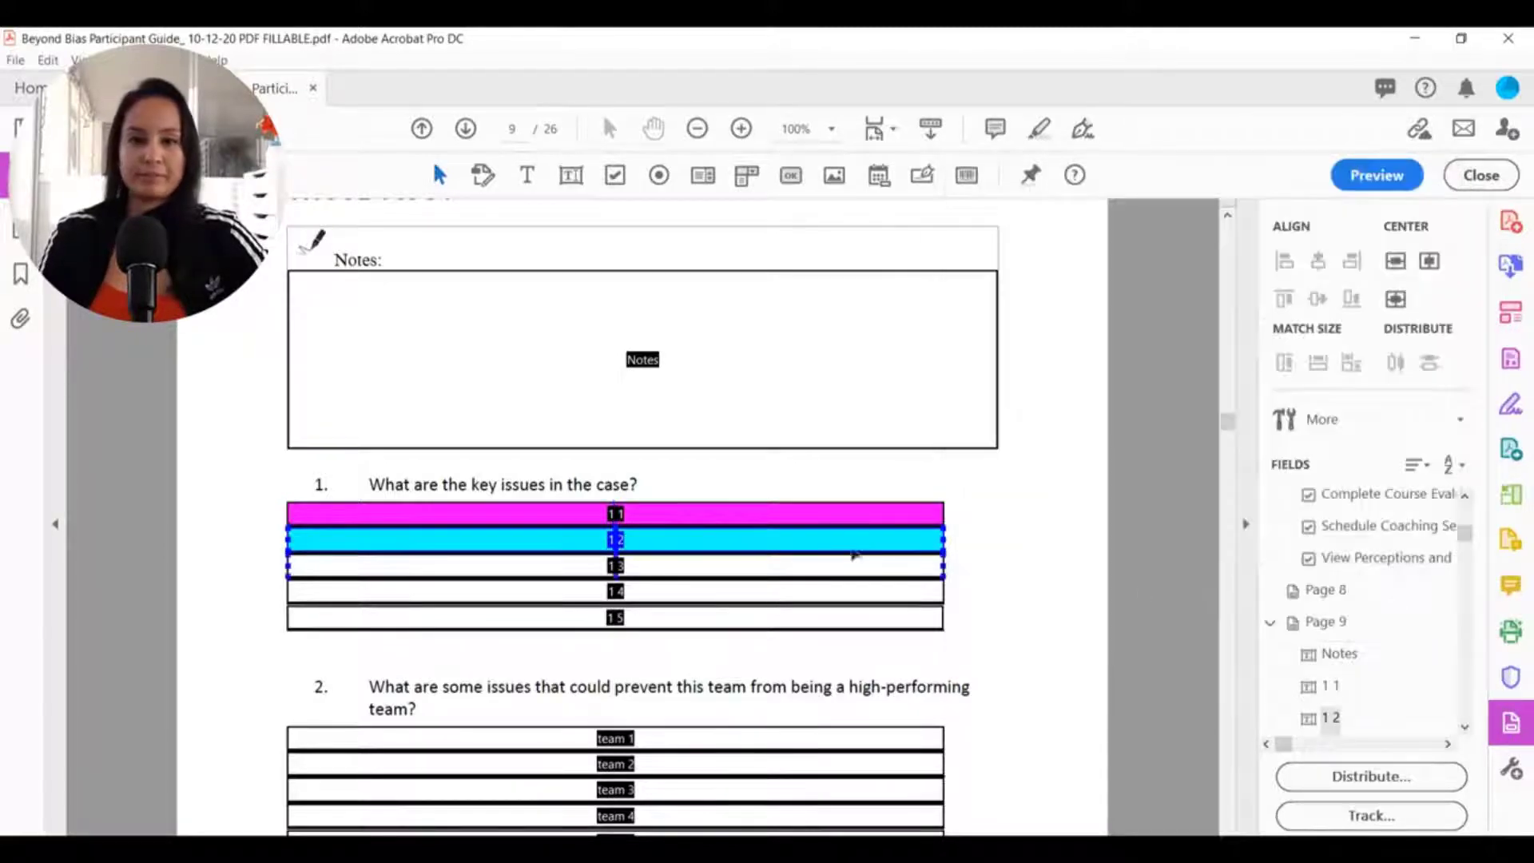
# - Set the third answer field under question 1 to an orange fill color
pyautogui.doubleClick(773, 573)
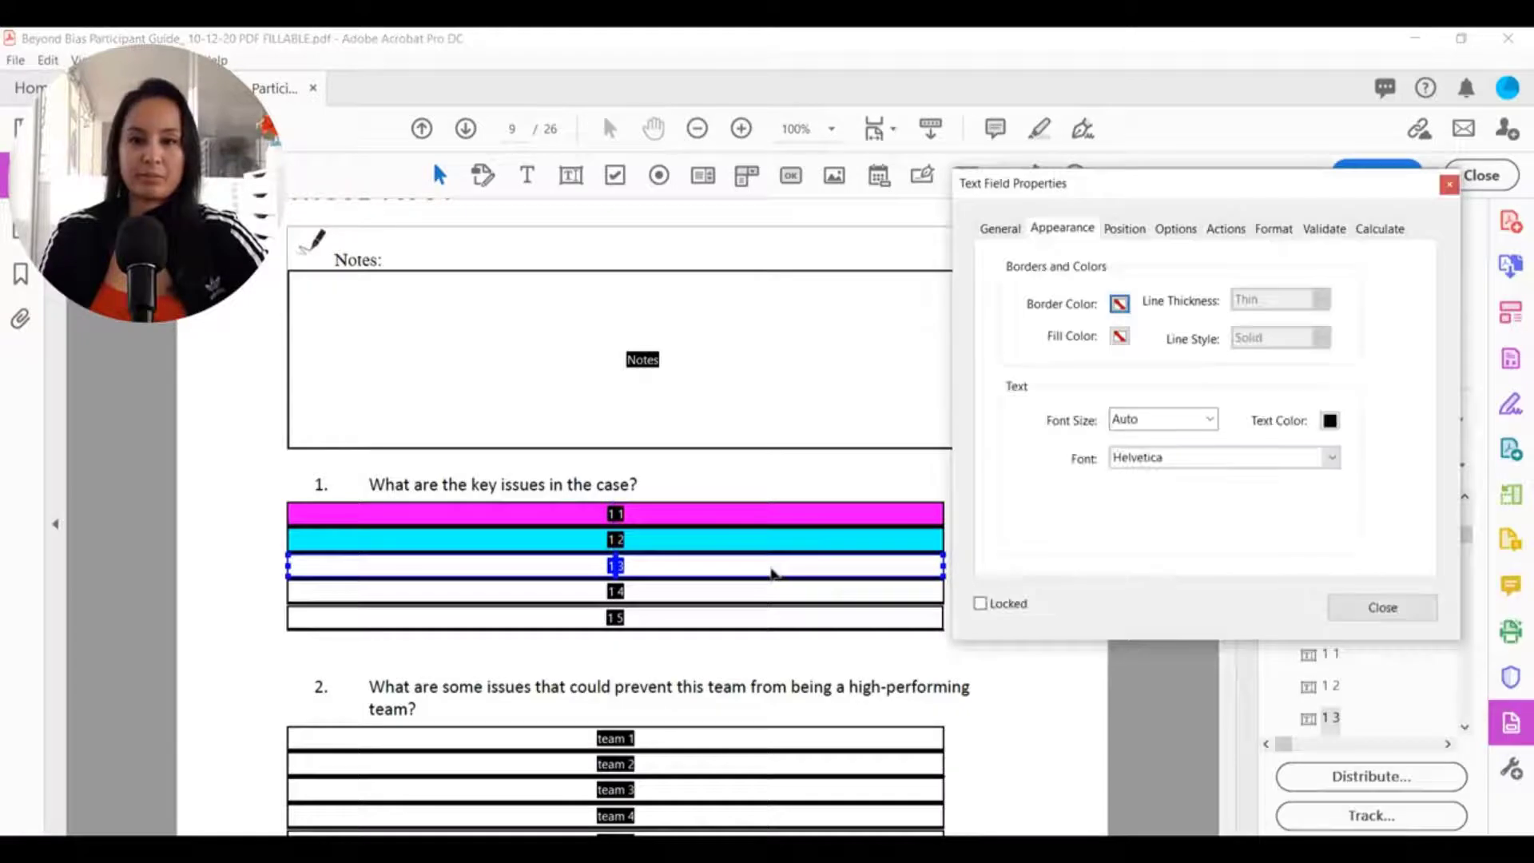
pyautogui.click(1119, 335)
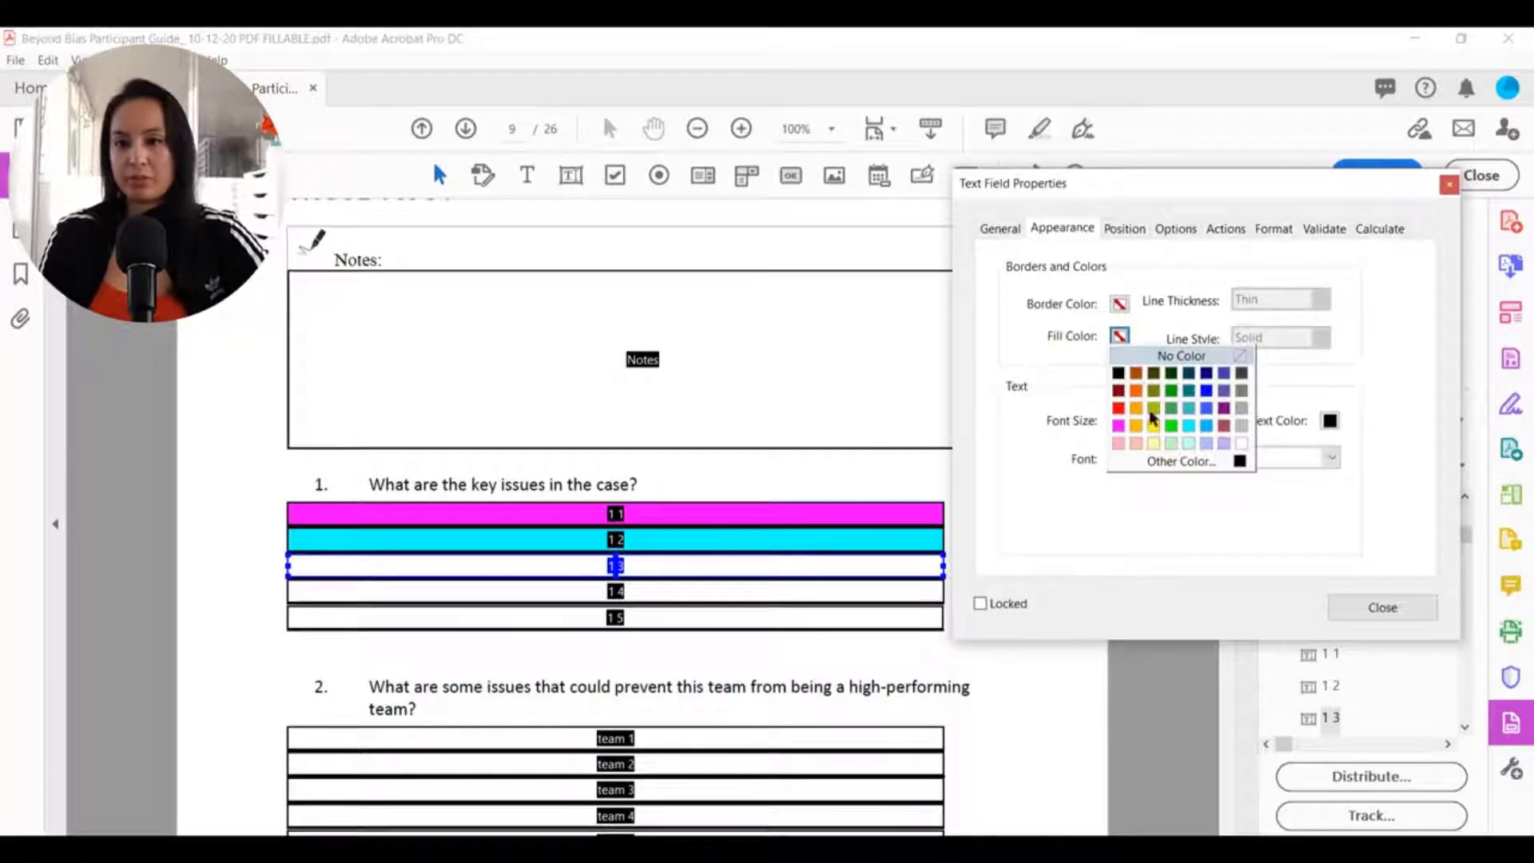
pyautogui.click(1136, 391)
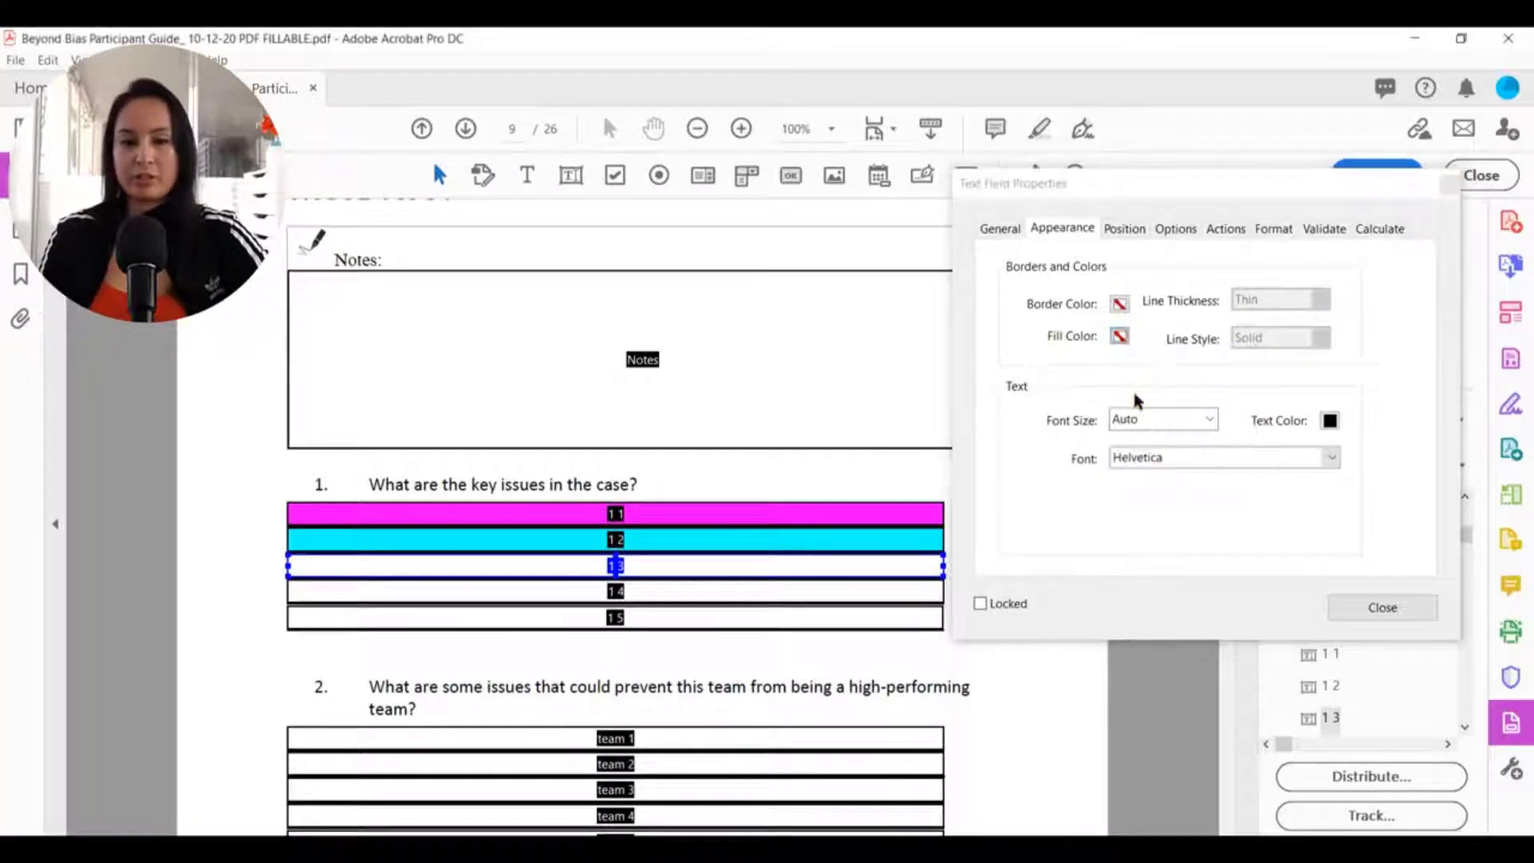
pyautogui.click(1398, 606)
# - Preview the form, enter "ffdfgdfgdfg" and "dfgdfg" in the first two answer lines of question 1, and return to form editing
pyautogui.click(1378, 177)
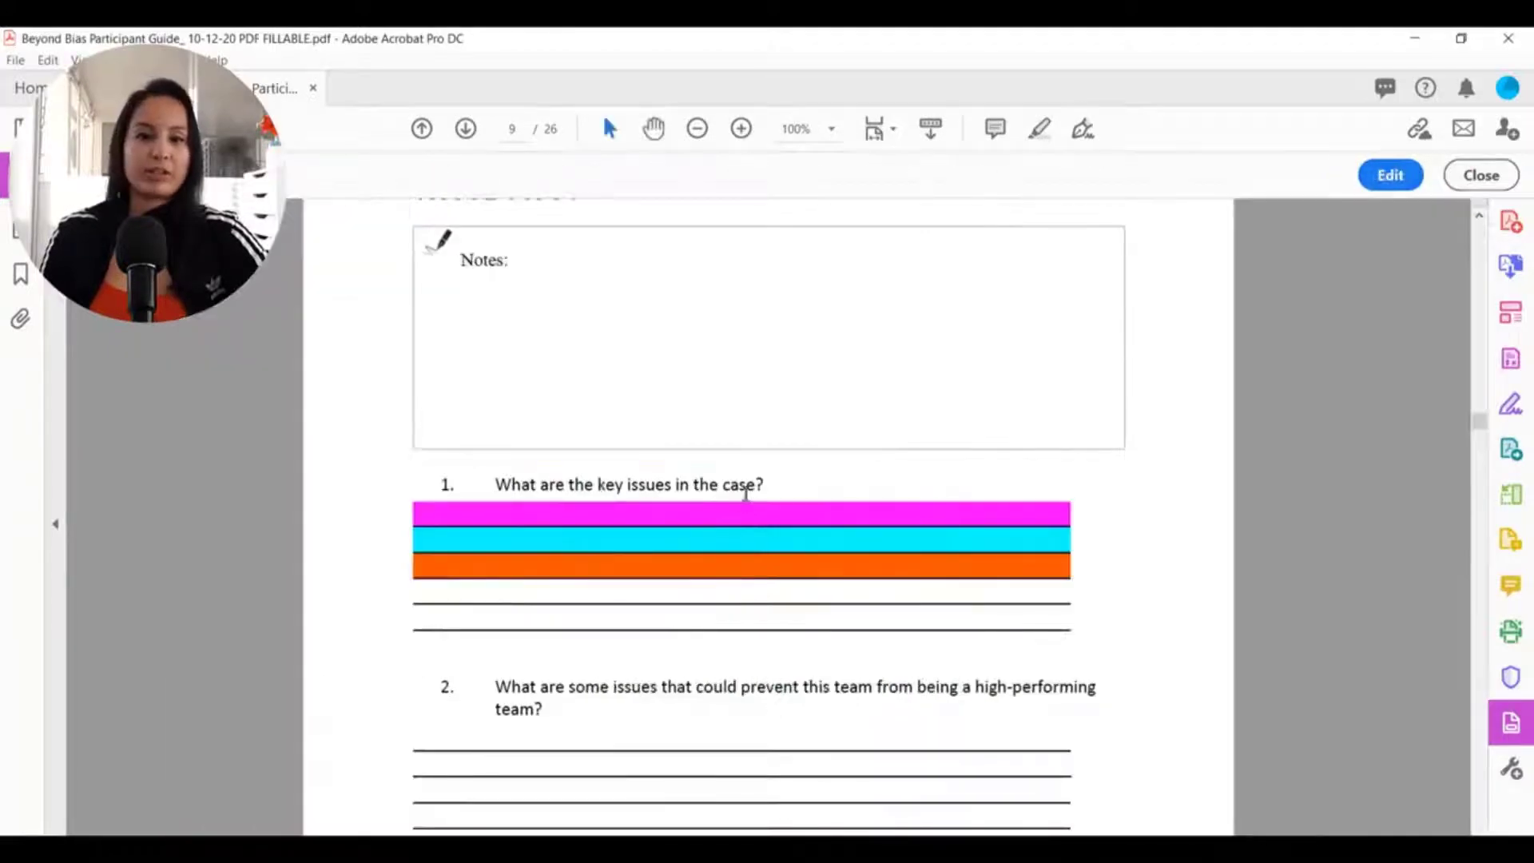
pyautogui.click(720, 519)
pyautogui.write('ffdfgdfgdfg')
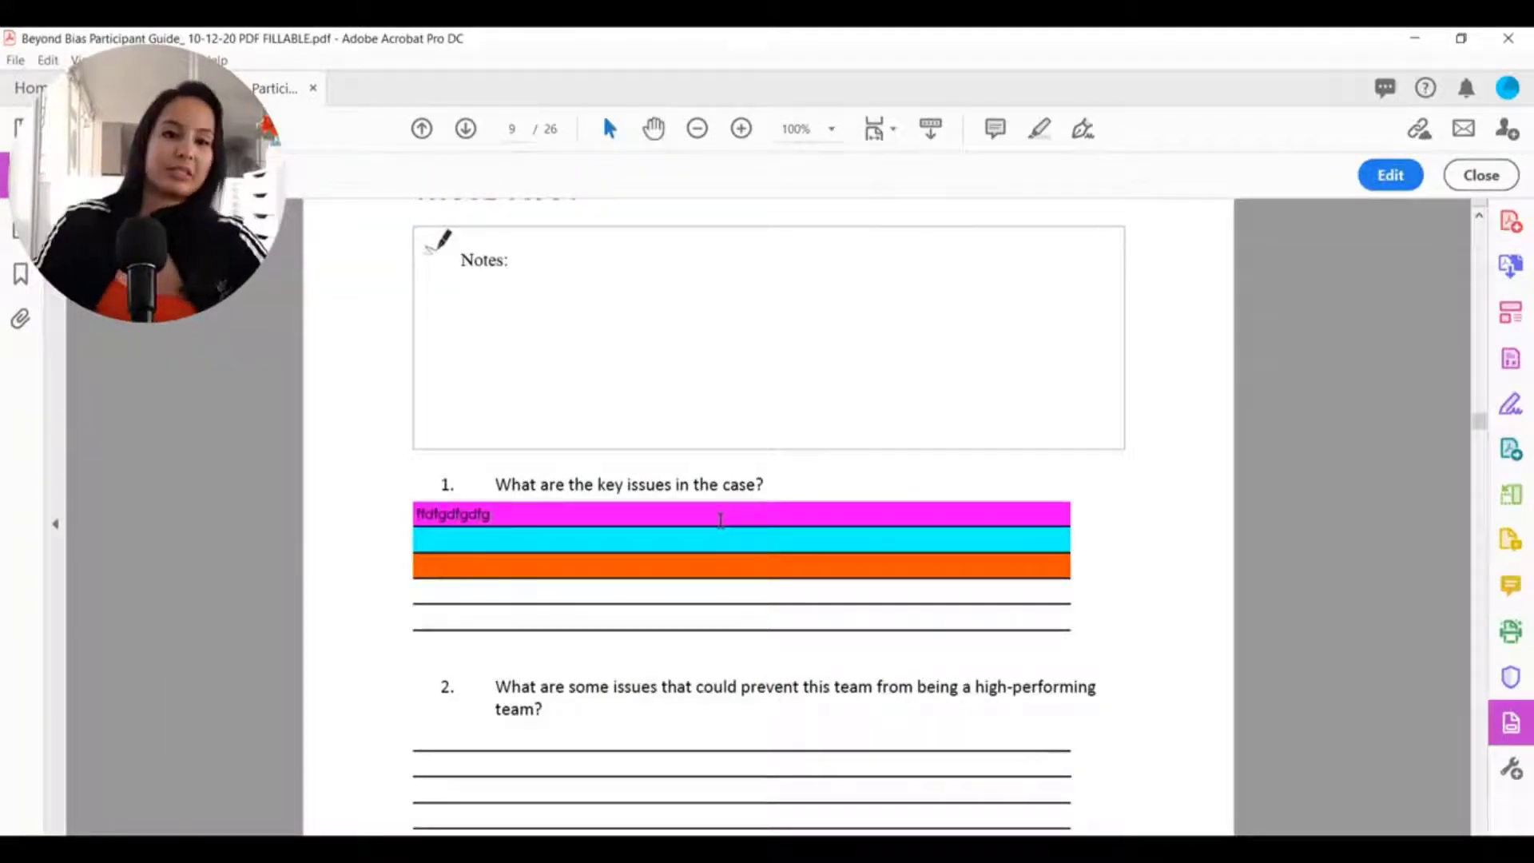
pyautogui.click(688, 538)
pyautogui.write('dfgdfg')
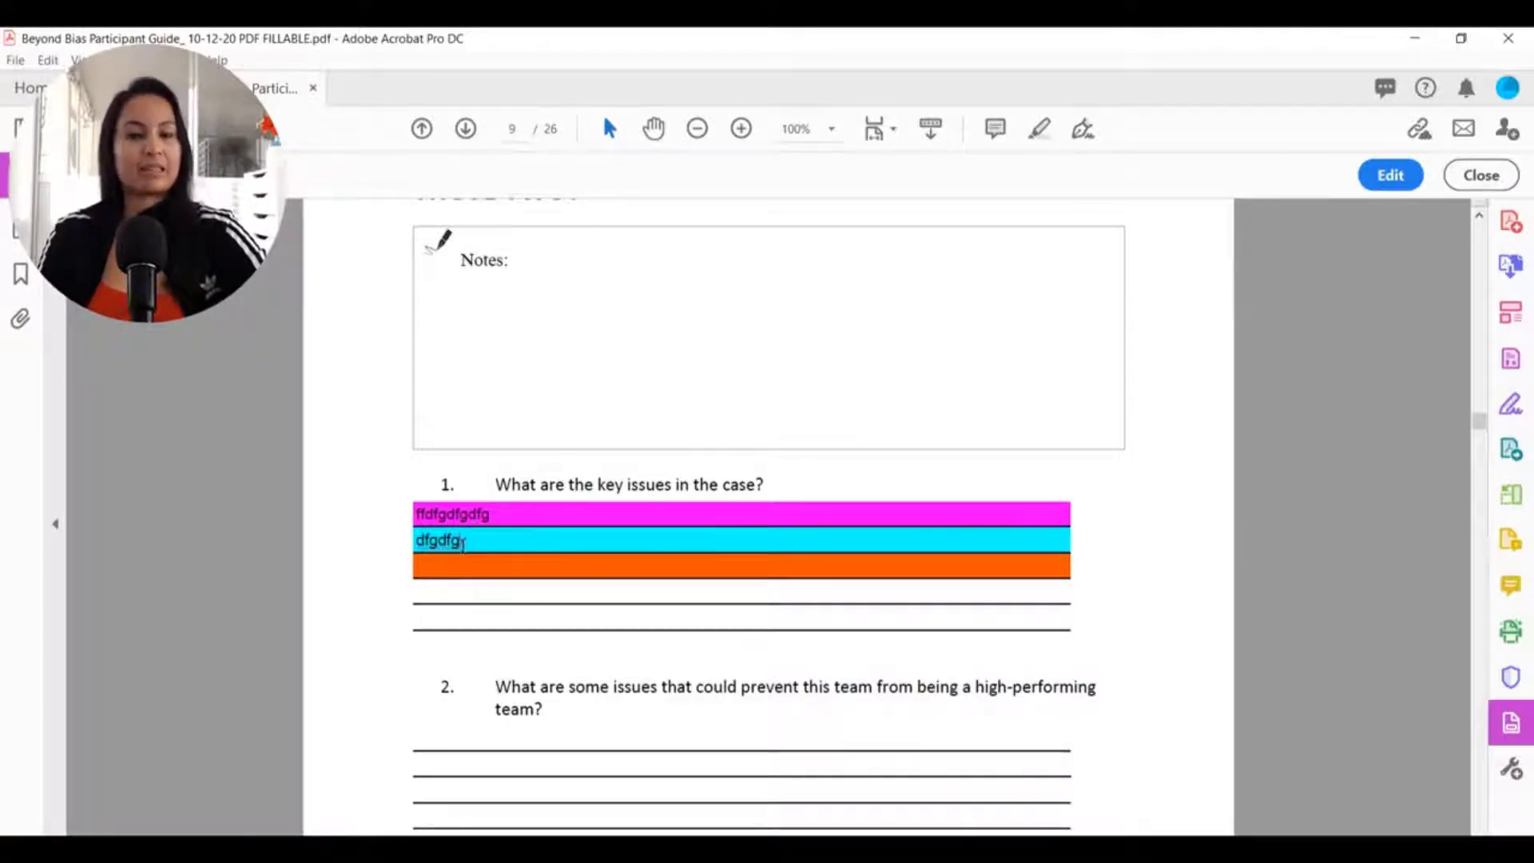
pyautogui.click(1391, 175)
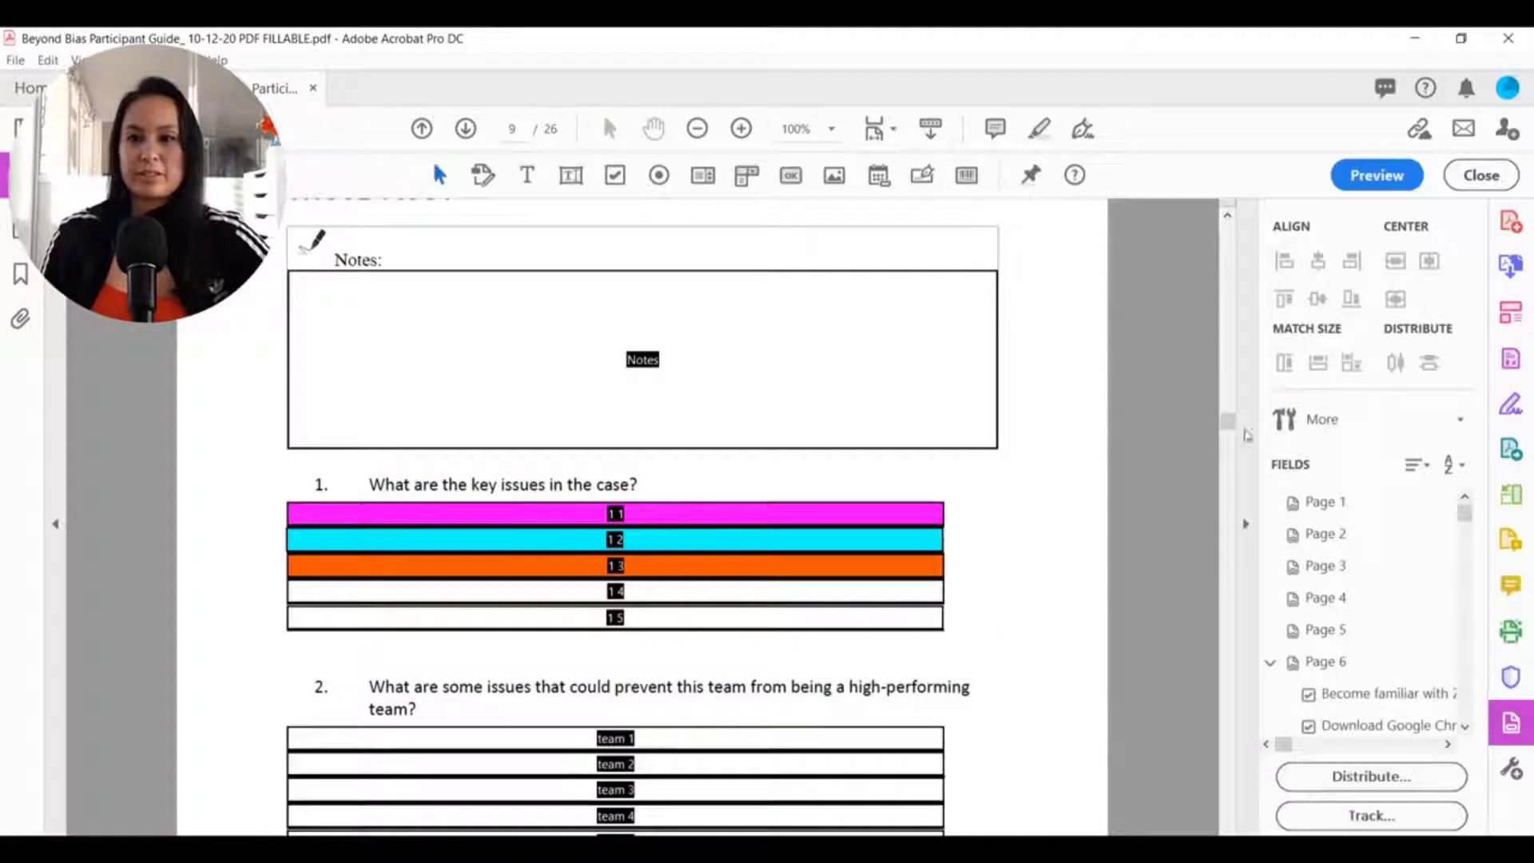
# - Turn on the highlighting of existing fields, preview the second answer line of question 1 as active, and return to form editing
pyautogui.click(1349, 431)
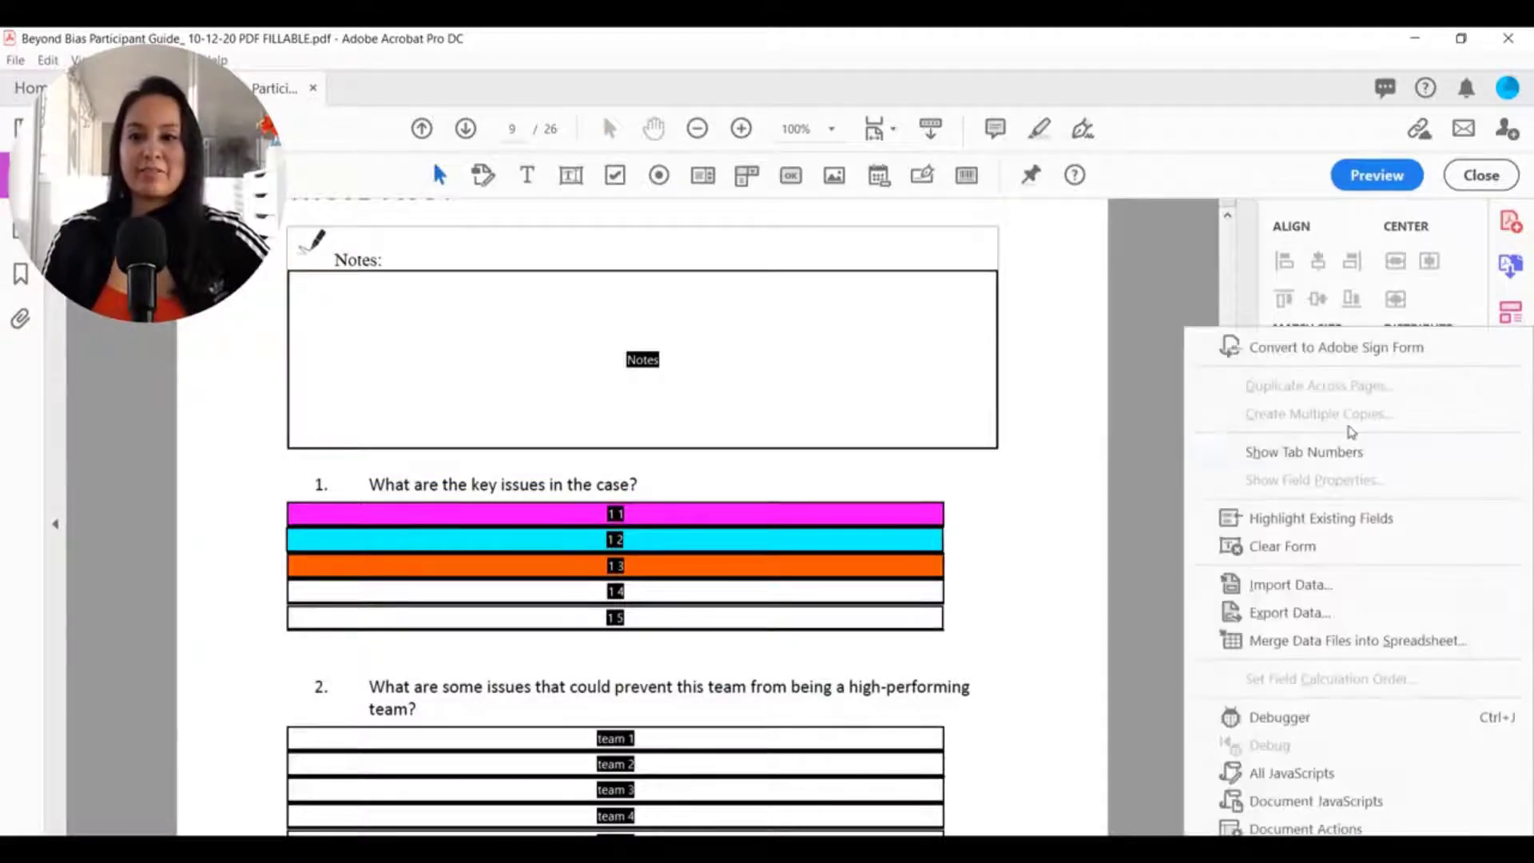
pyautogui.click(1251, 521)
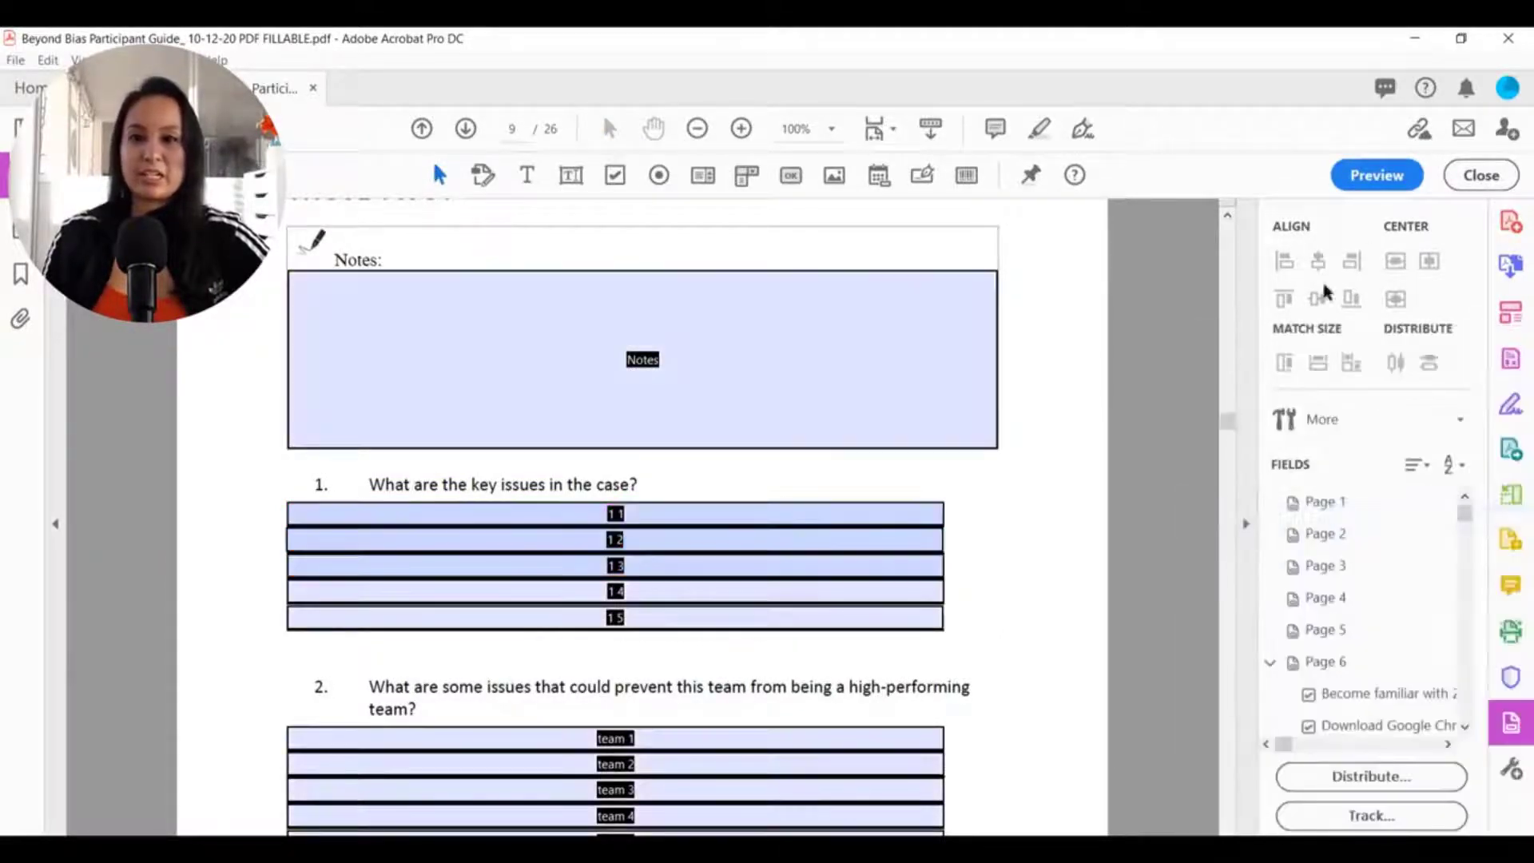
pyautogui.click(1374, 176)
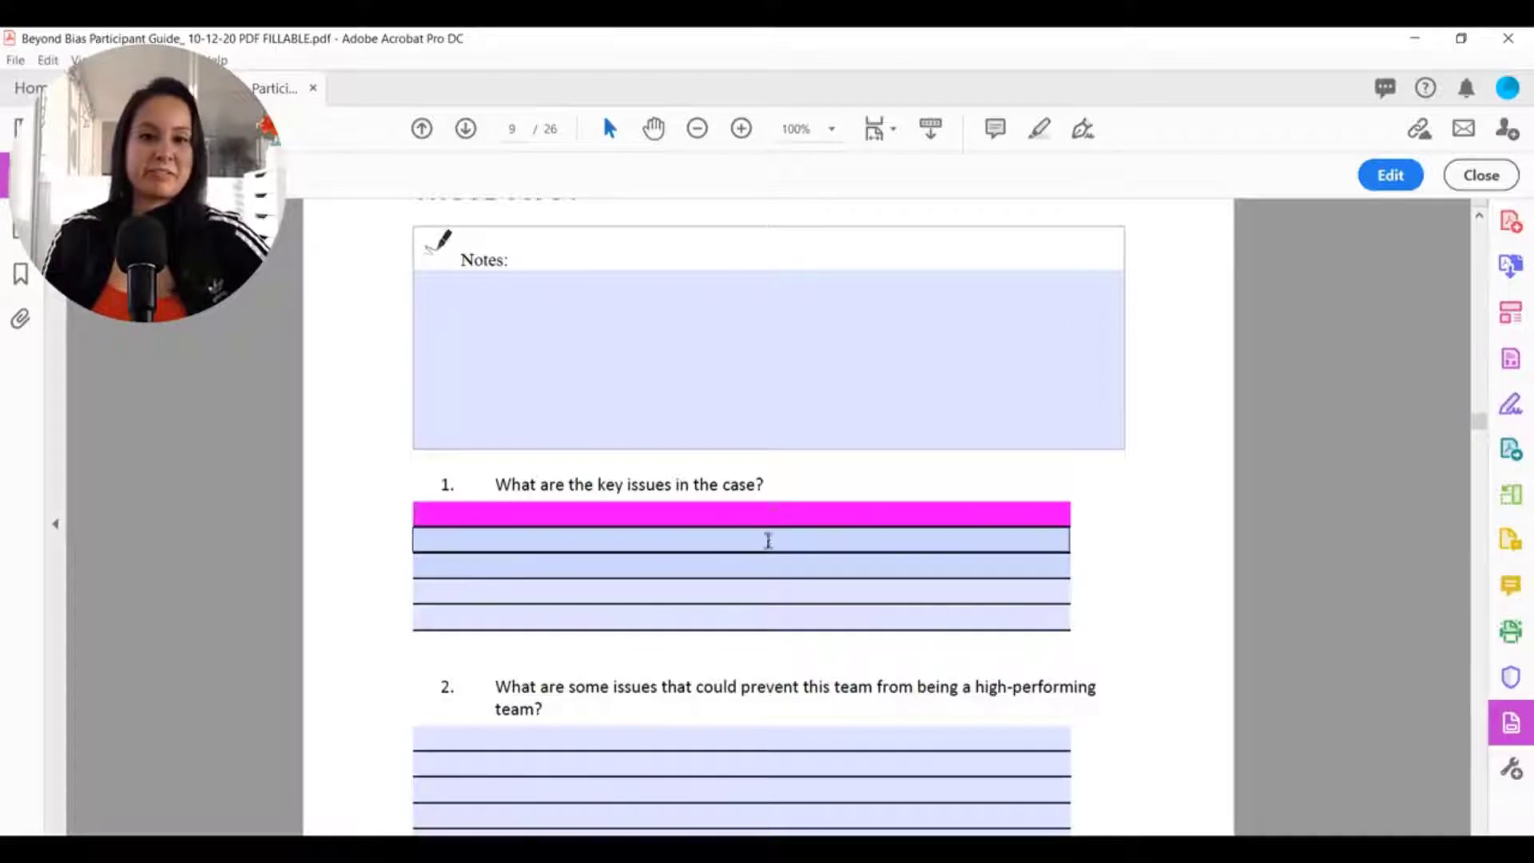
pyautogui.click(770, 540)
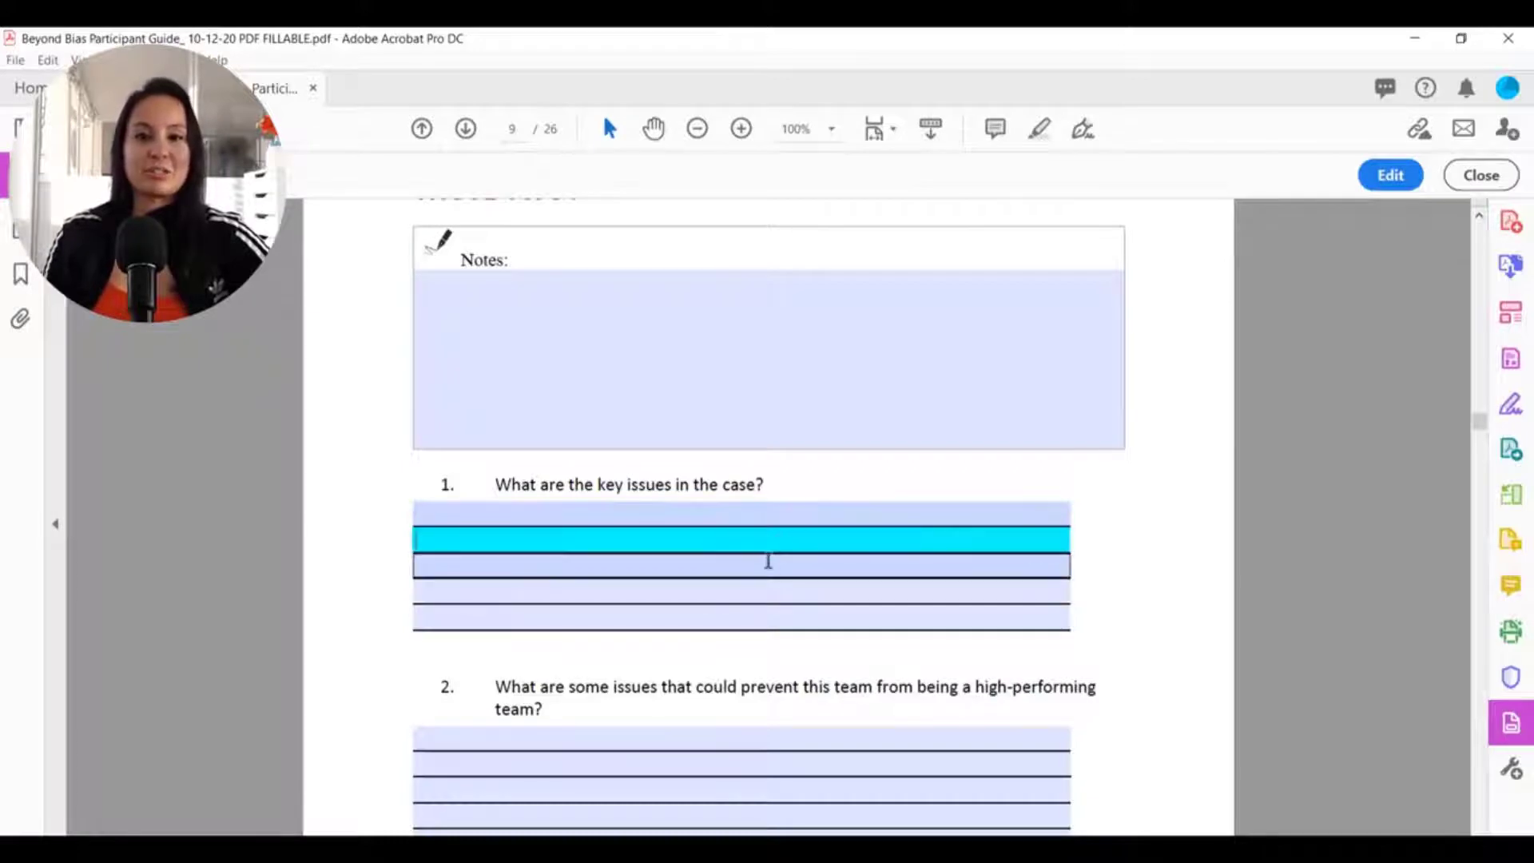
pyautogui.click(1390, 175)
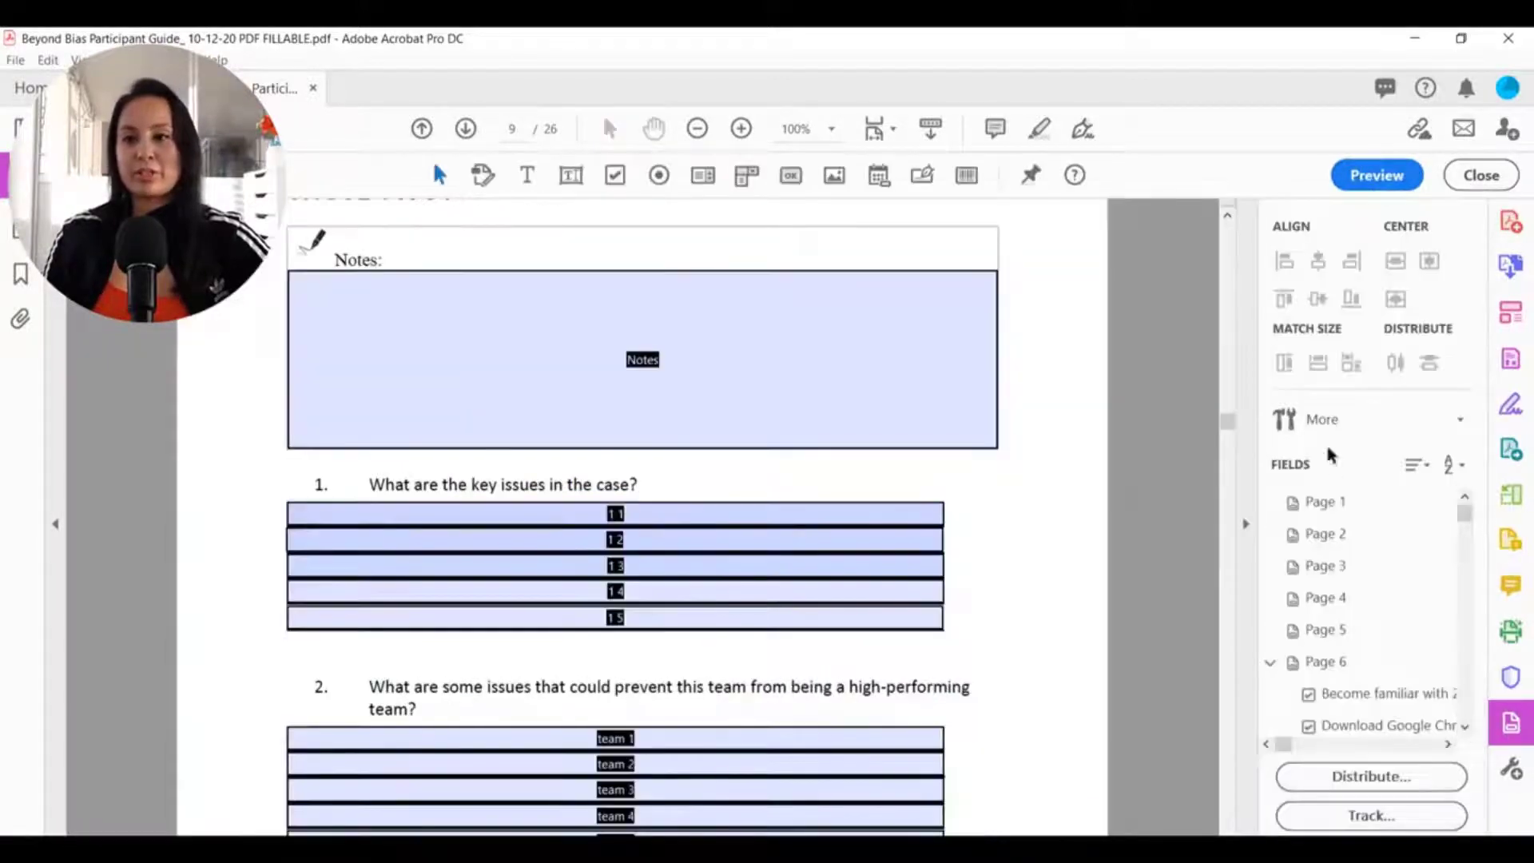
# - Turn the highlighting of existing fields back off and preview the form
pyautogui.click(1315, 416)
pyautogui.click(1287, 517)
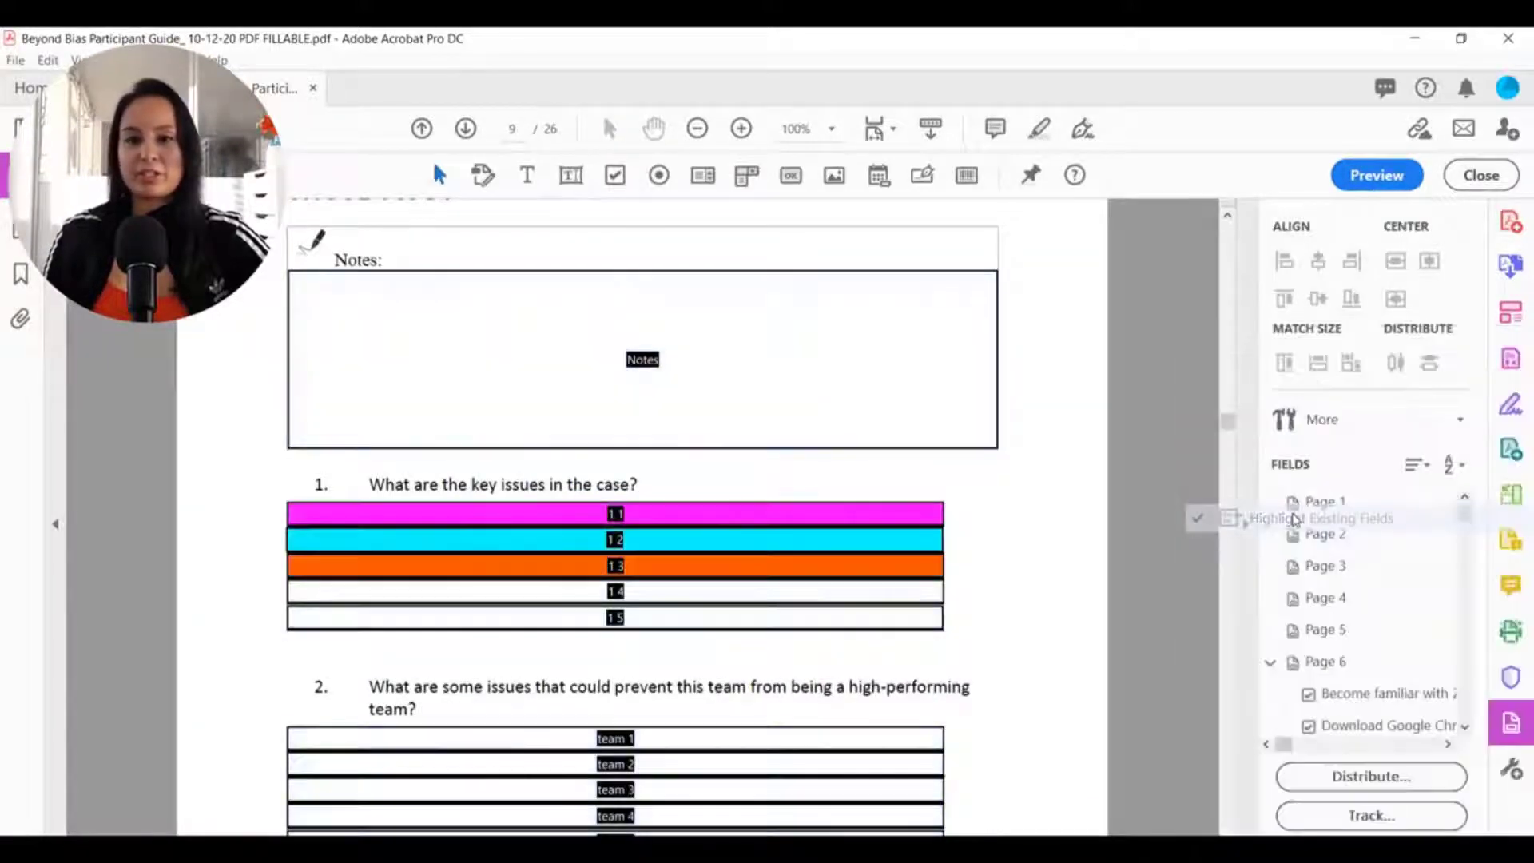
pyautogui.click(1376, 175)
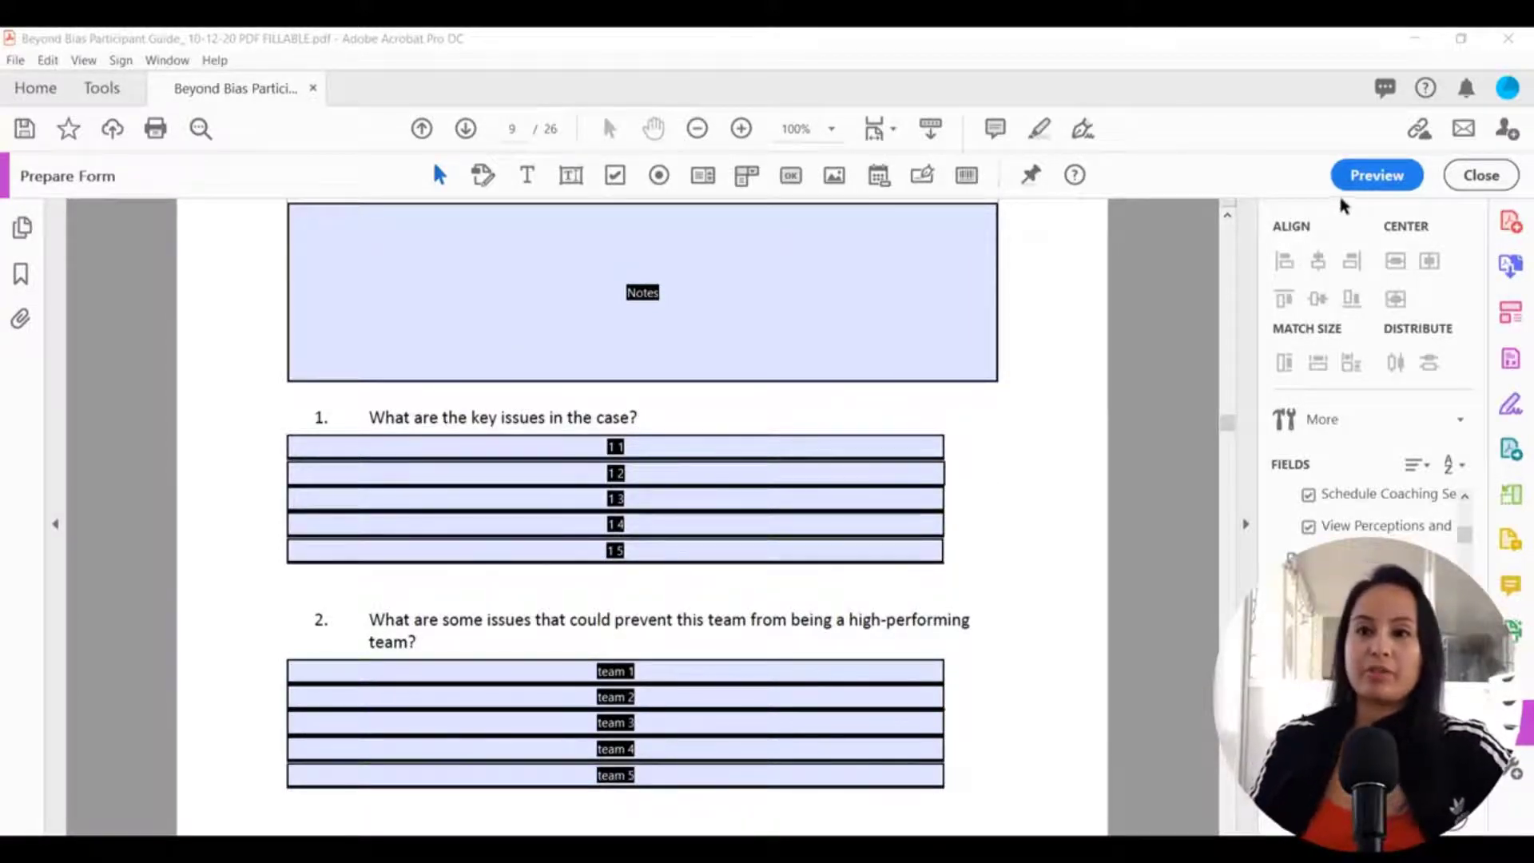
# - Preview the form with highlighted fields and enter "dfg" in the second answer line of question 1
pyautogui.click(1371, 176)
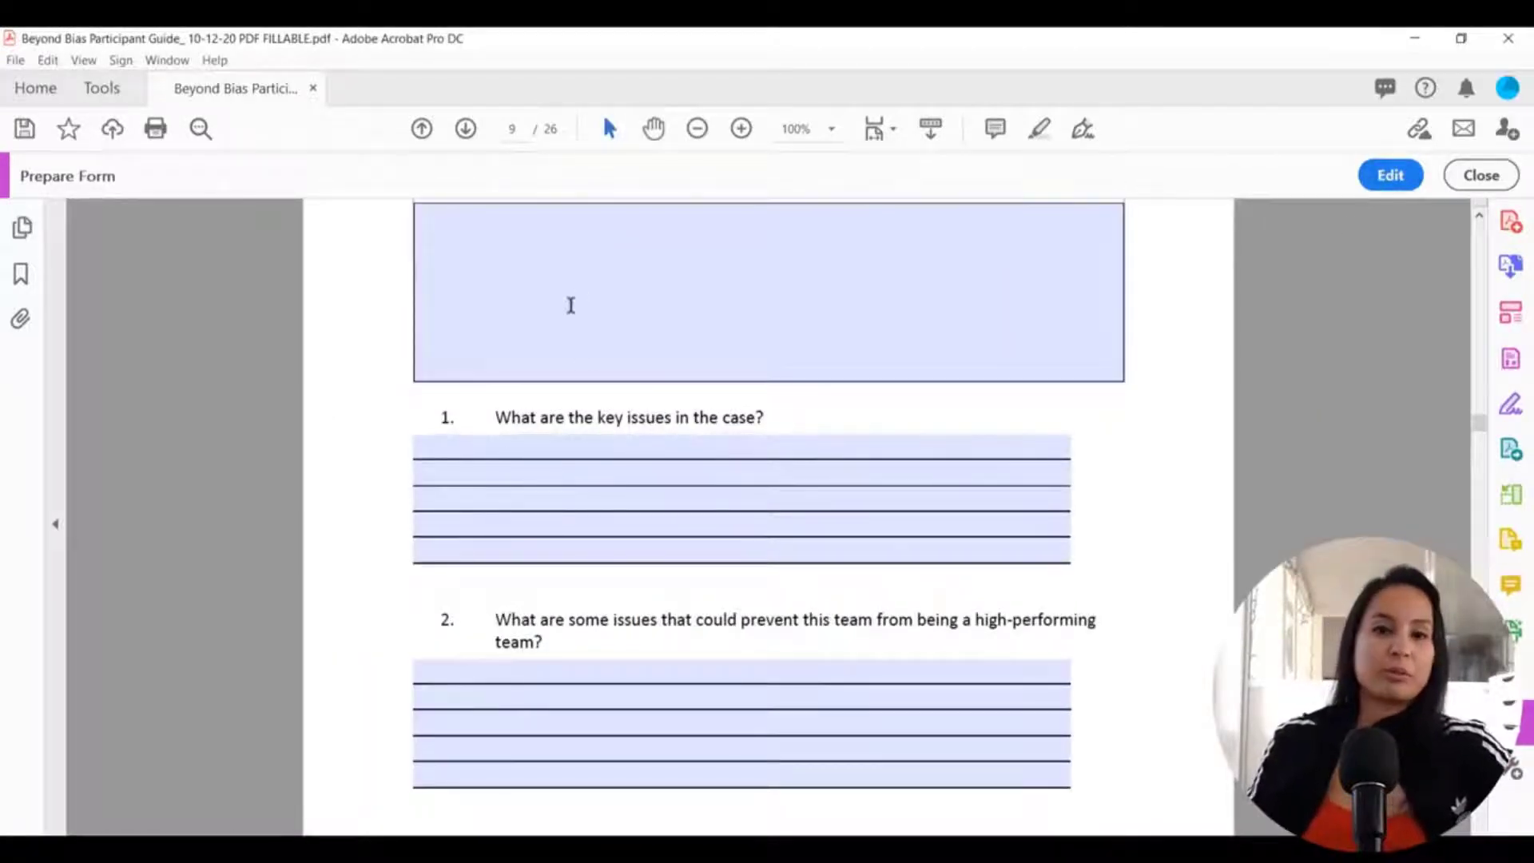
pyautogui.click(485, 477)
pyautogui.write('dfg')
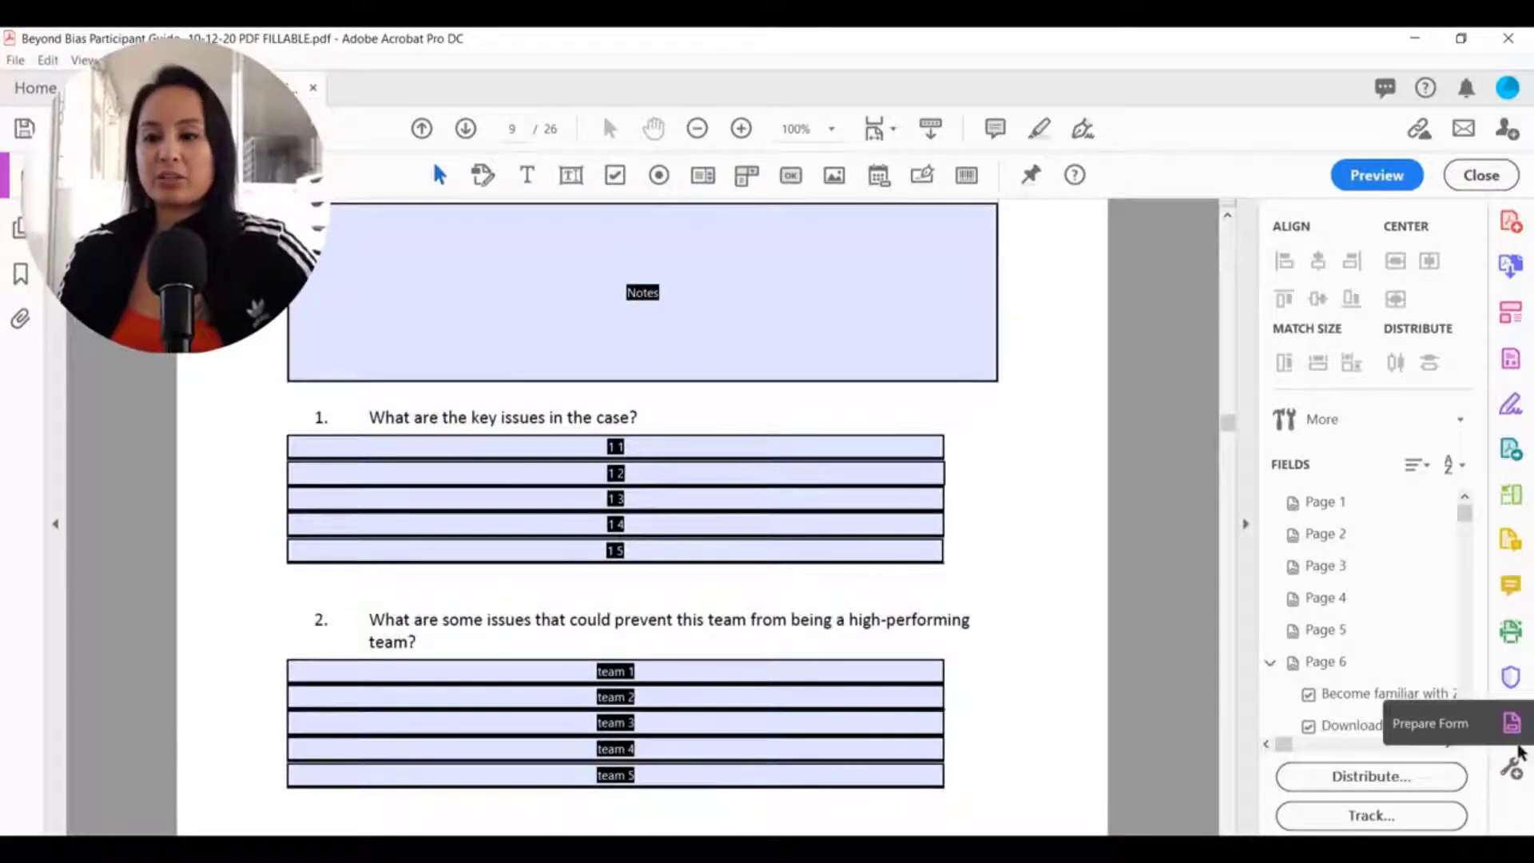
# - Open Prepare Form from the full set of tools and turn off the highlighting of existing fields
pyautogui.click(1516, 772)
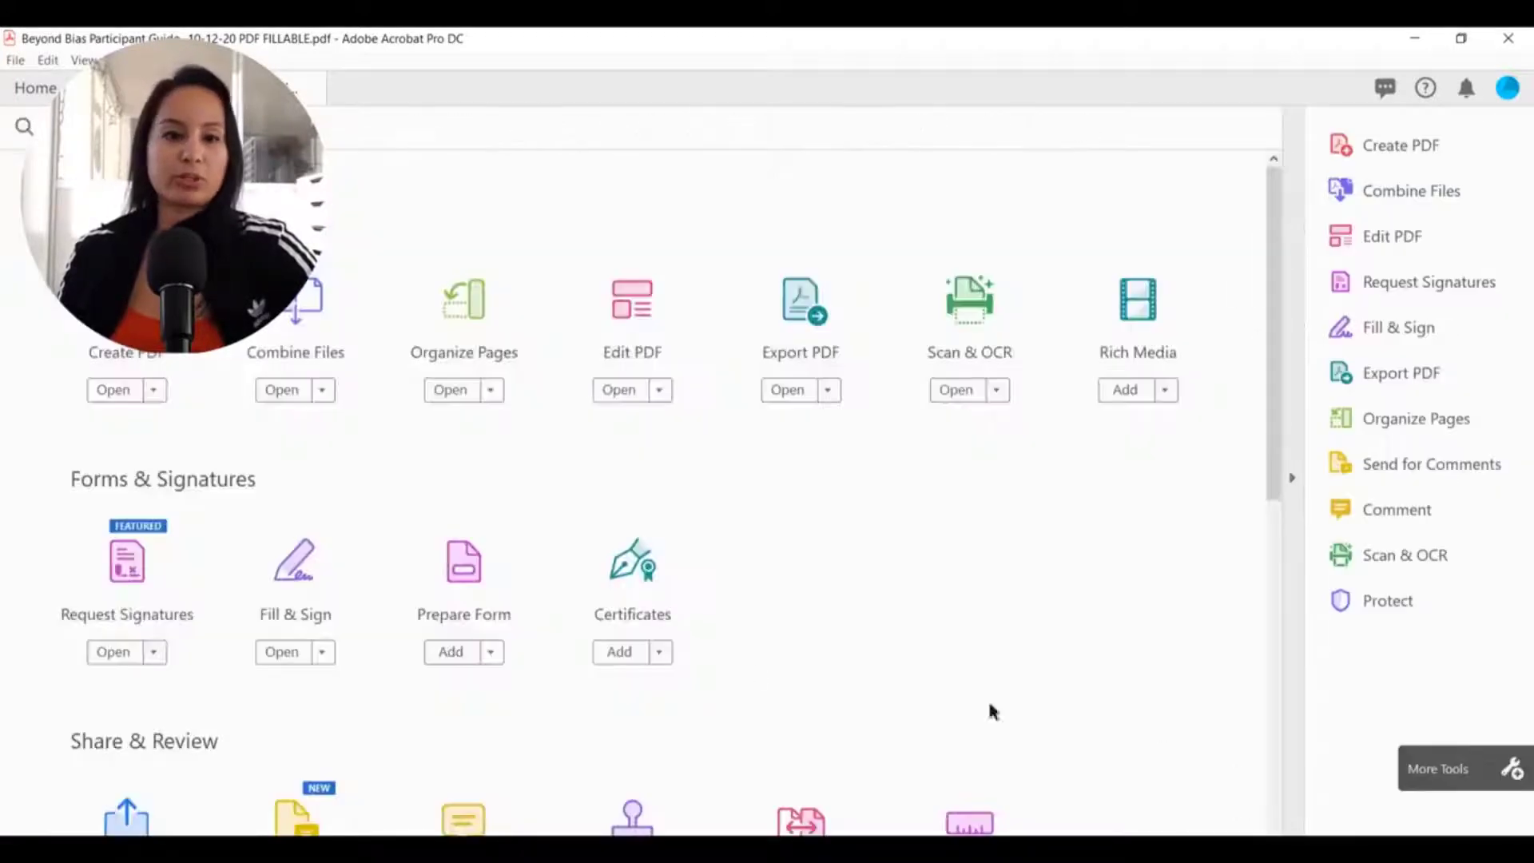
pyautogui.click(460, 577)
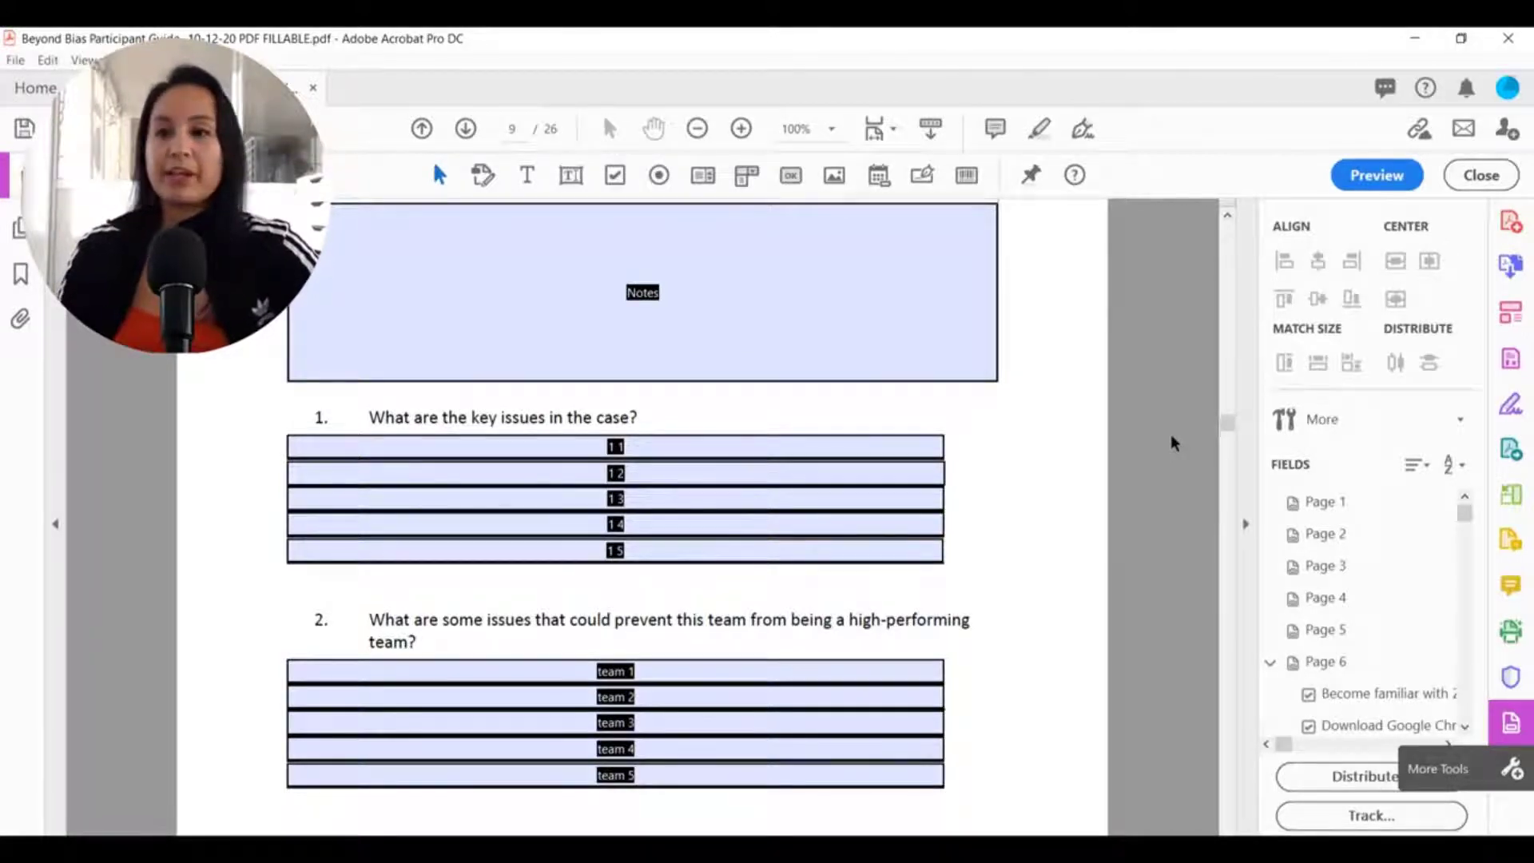
pyautogui.click(1301, 424)
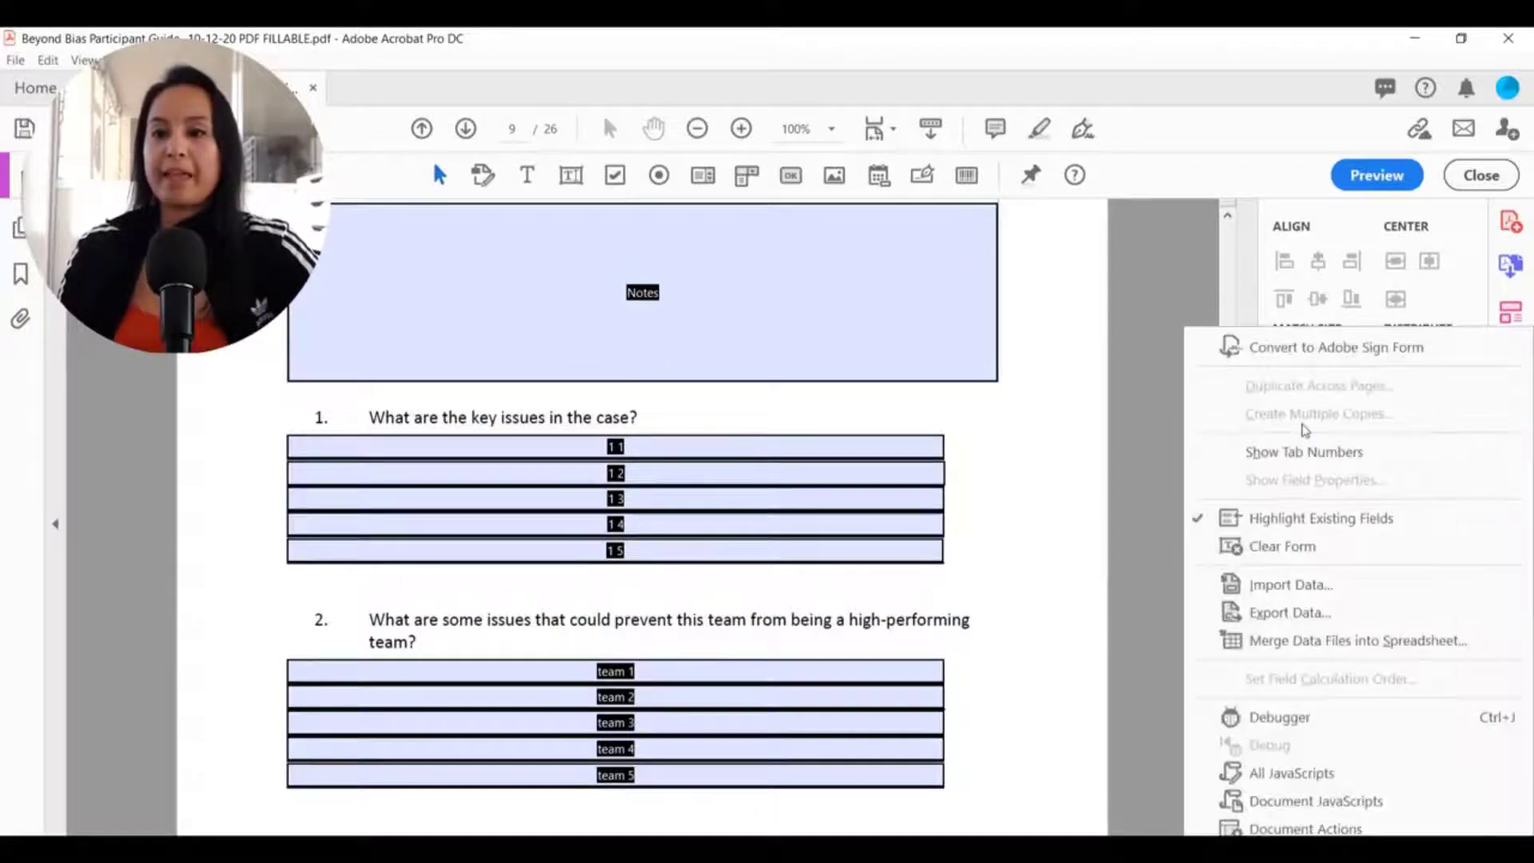
pyautogui.click(1255, 520)
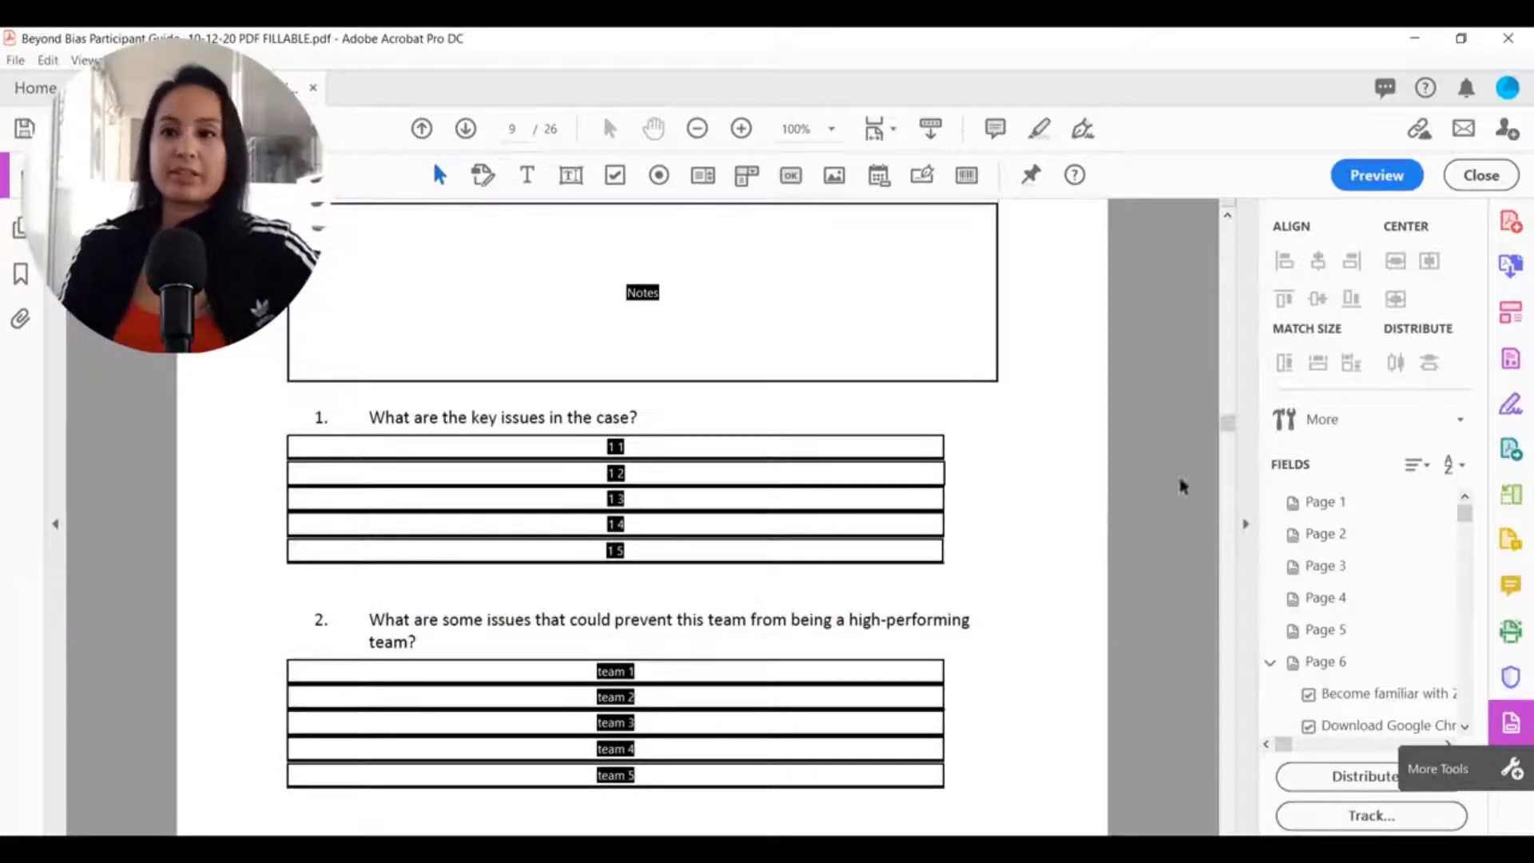
# - Preview the form and enter "ddsfdfgdfgfg", "dfgdfgdfg" and "dfg" in the first three answer lines of question 1
pyautogui.click(1376, 175)
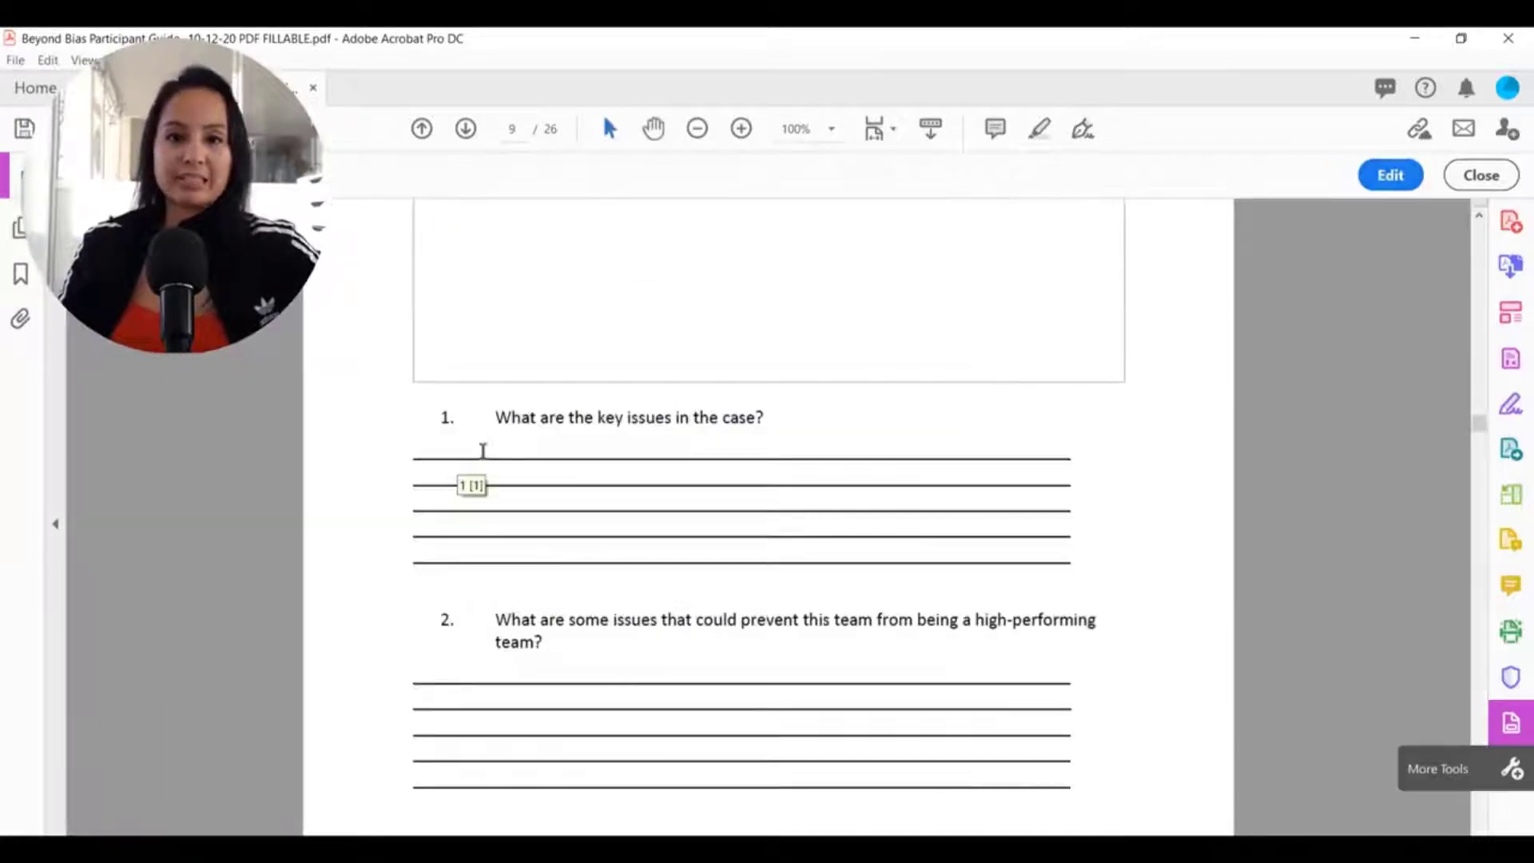
pyautogui.click(483, 451)
pyautogui.write('ddsfd')
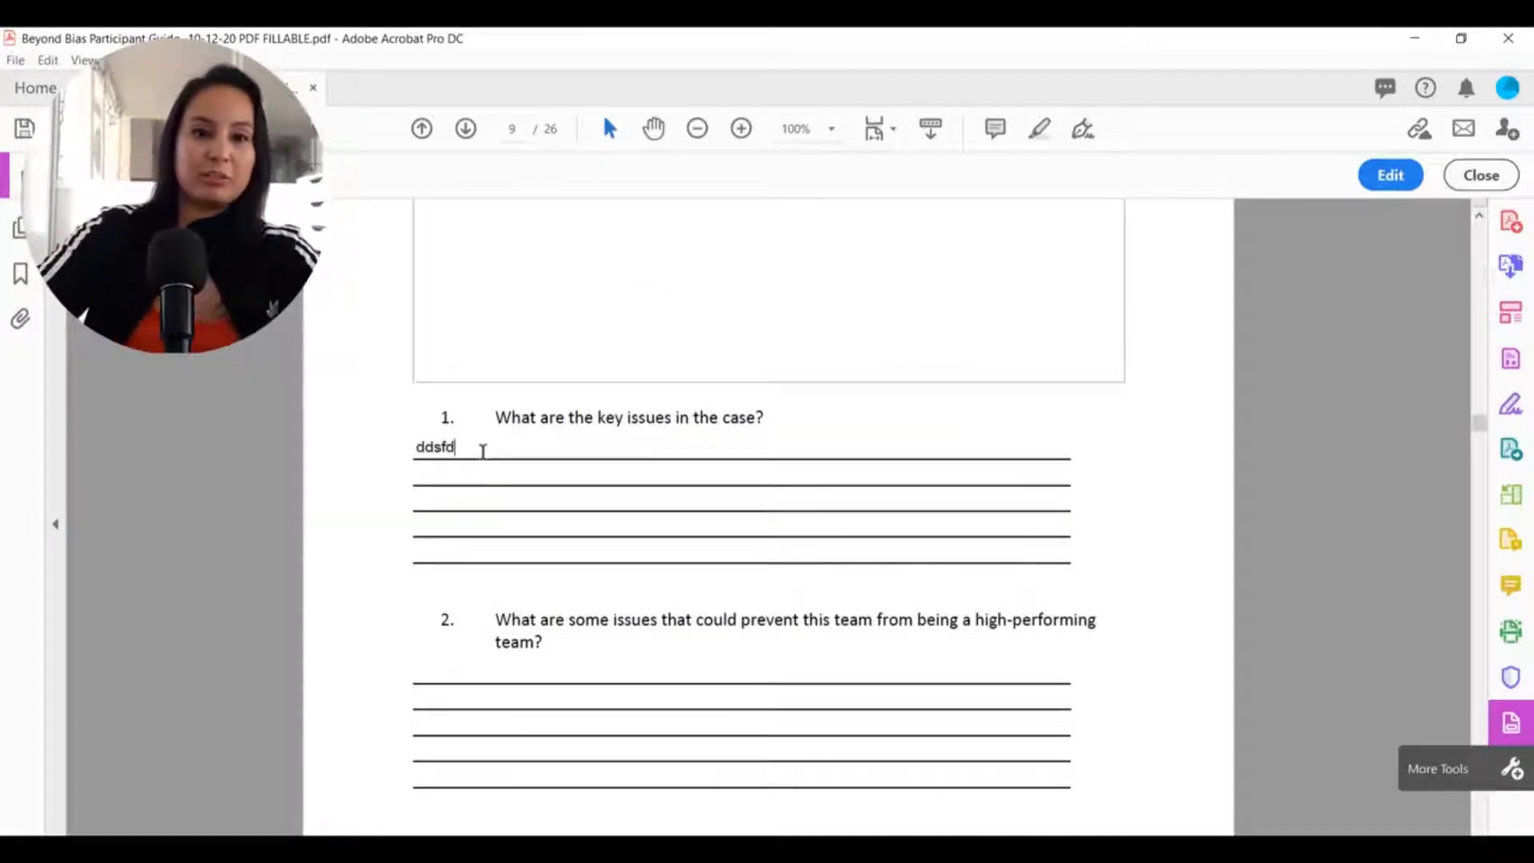
pyautogui.write('fgdfgfg dfgdfgdfg')
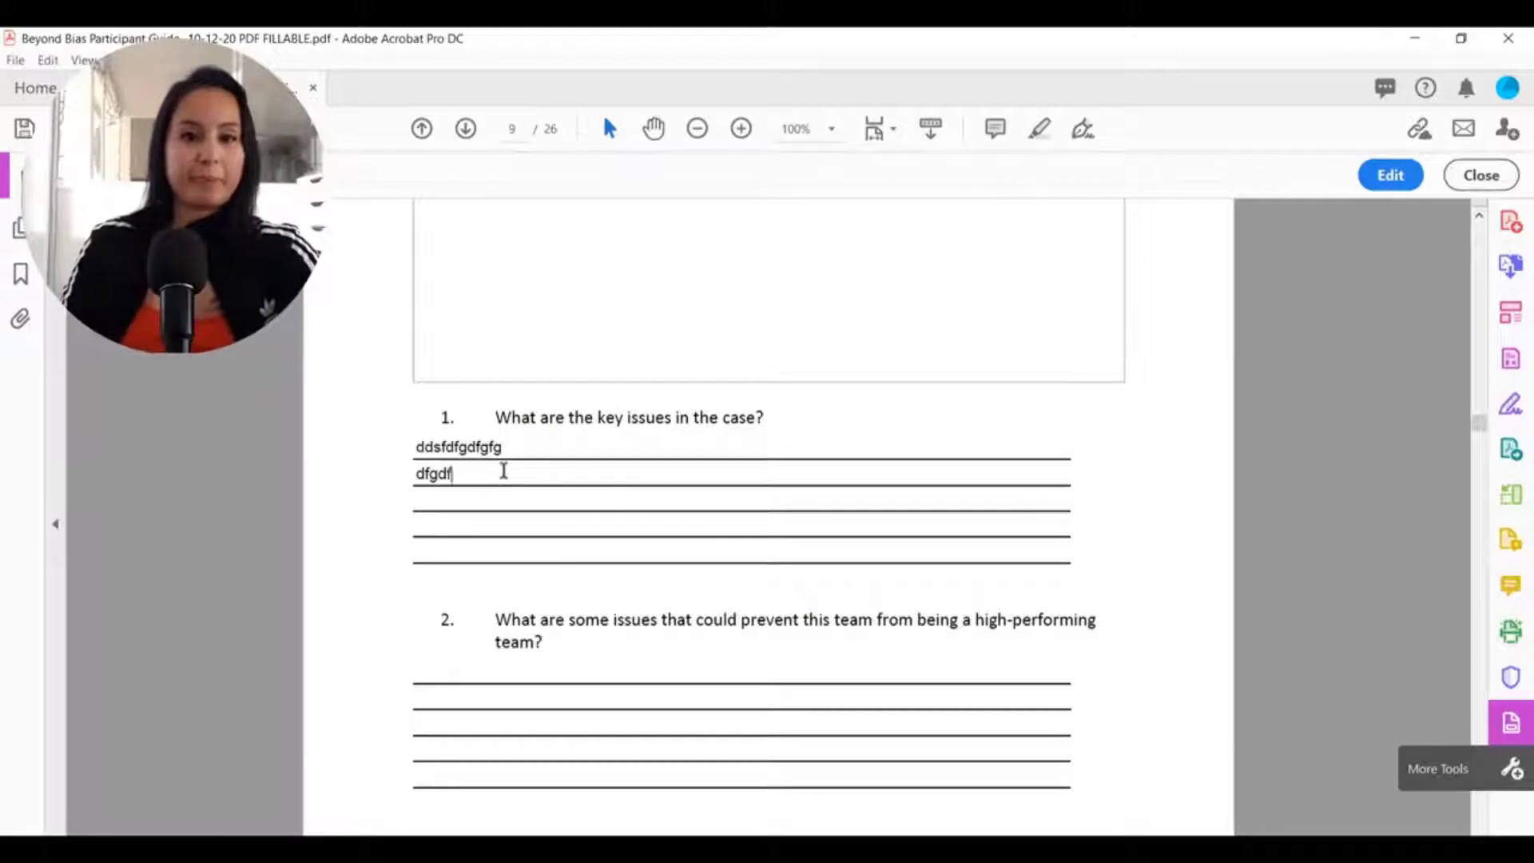
# - Clear the sample text from the third and second answer lines of question 1
pyautogui.doubleClick(426, 502)
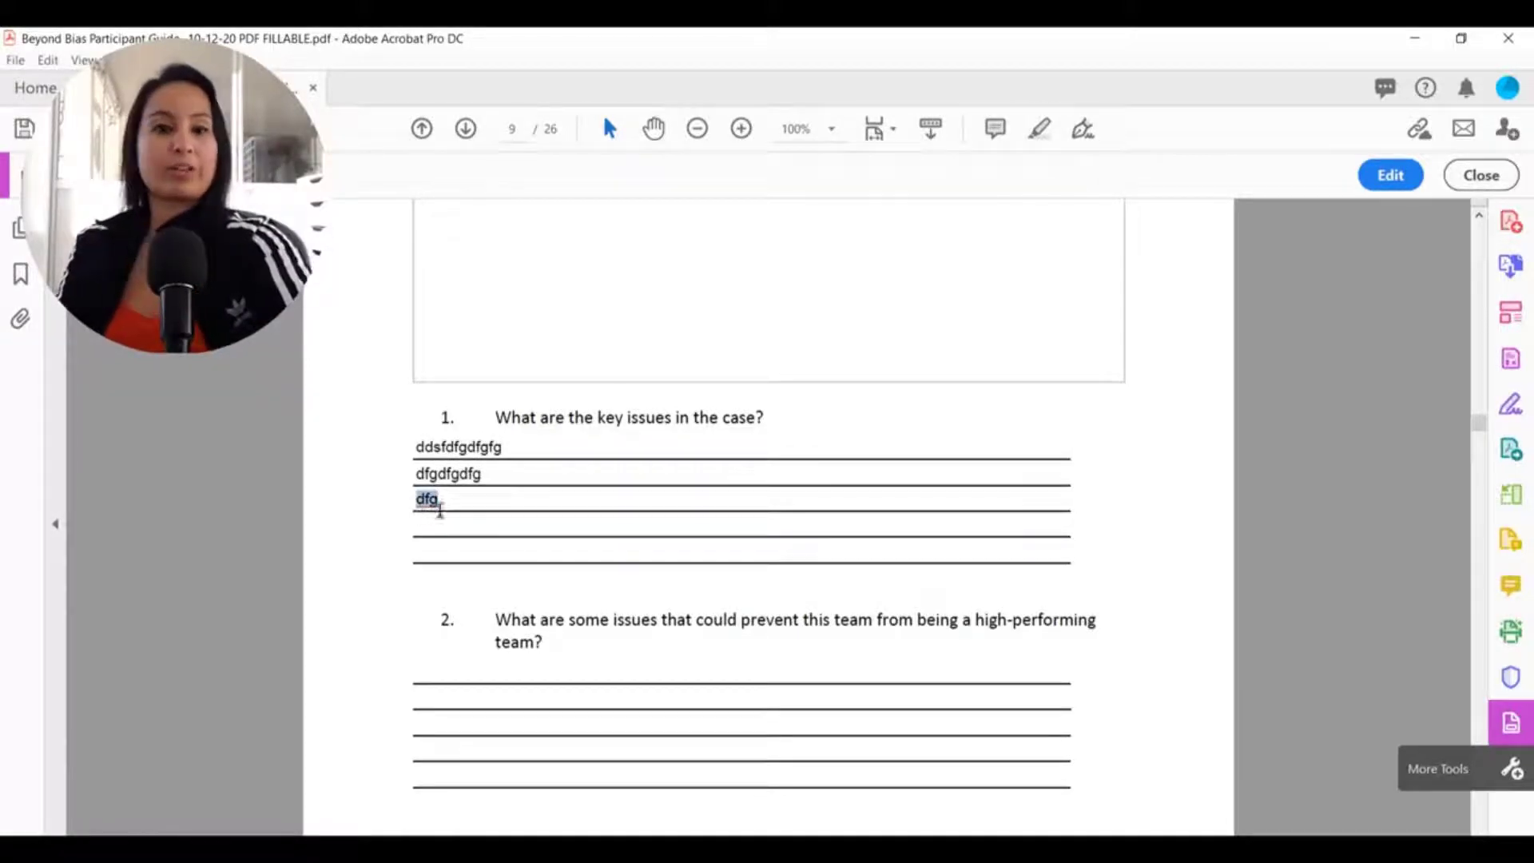
pyautogui.press('BackSpace')
pyautogui.moveTo(483, 476); pyautogui.dragTo(314, 466)
pyautogui.press('BackSpace')
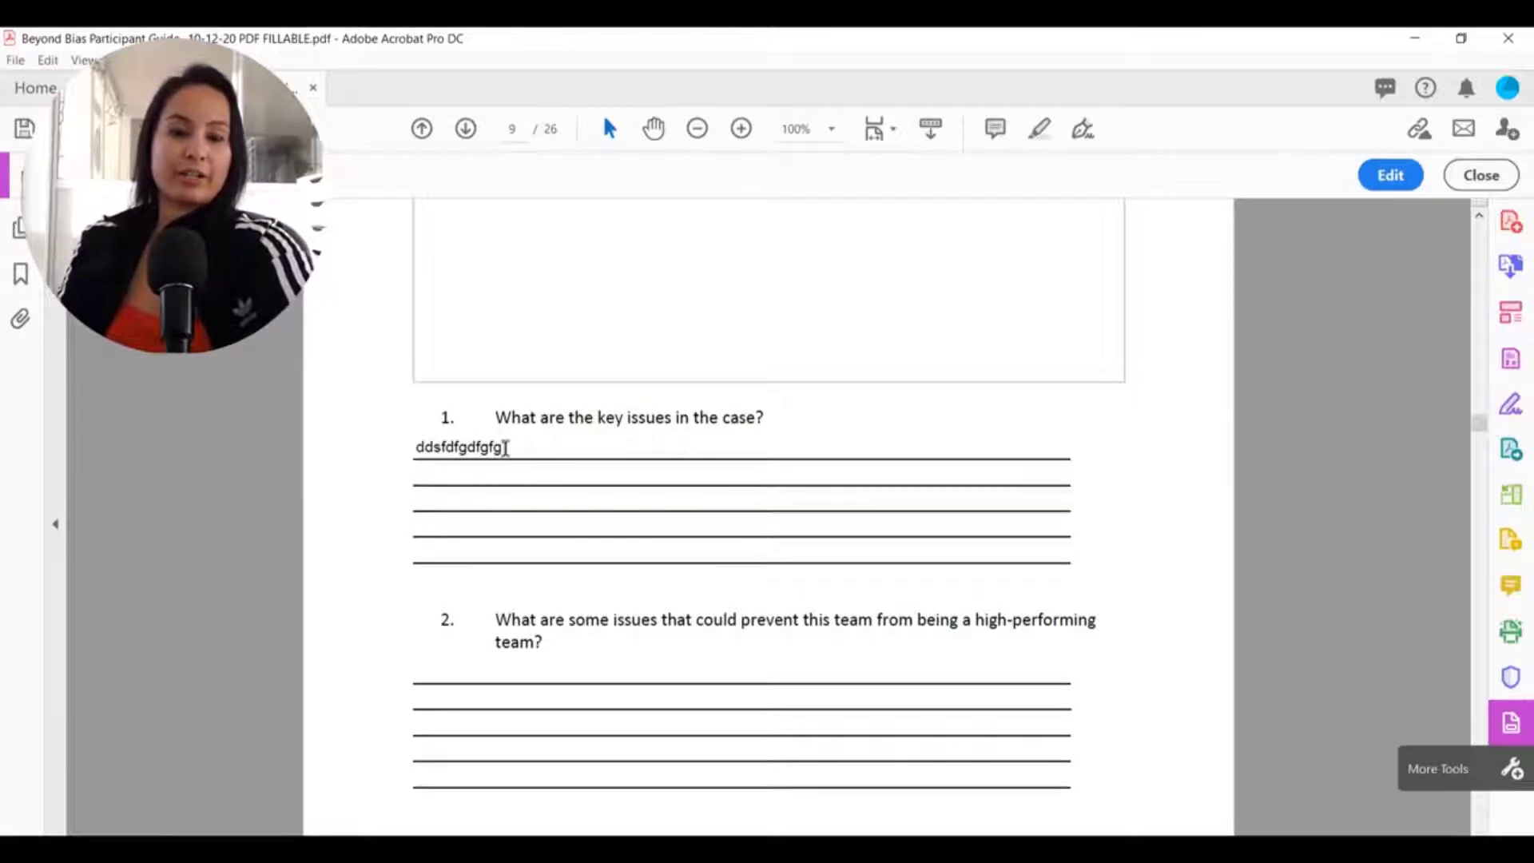
# - Clear the sample text from the first answer line of question 1 and turn the highlighting of existing fields back on
pyautogui.moveTo(505, 448); pyautogui.dragTo(397, 435)
pyautogui.press('BackSpace')
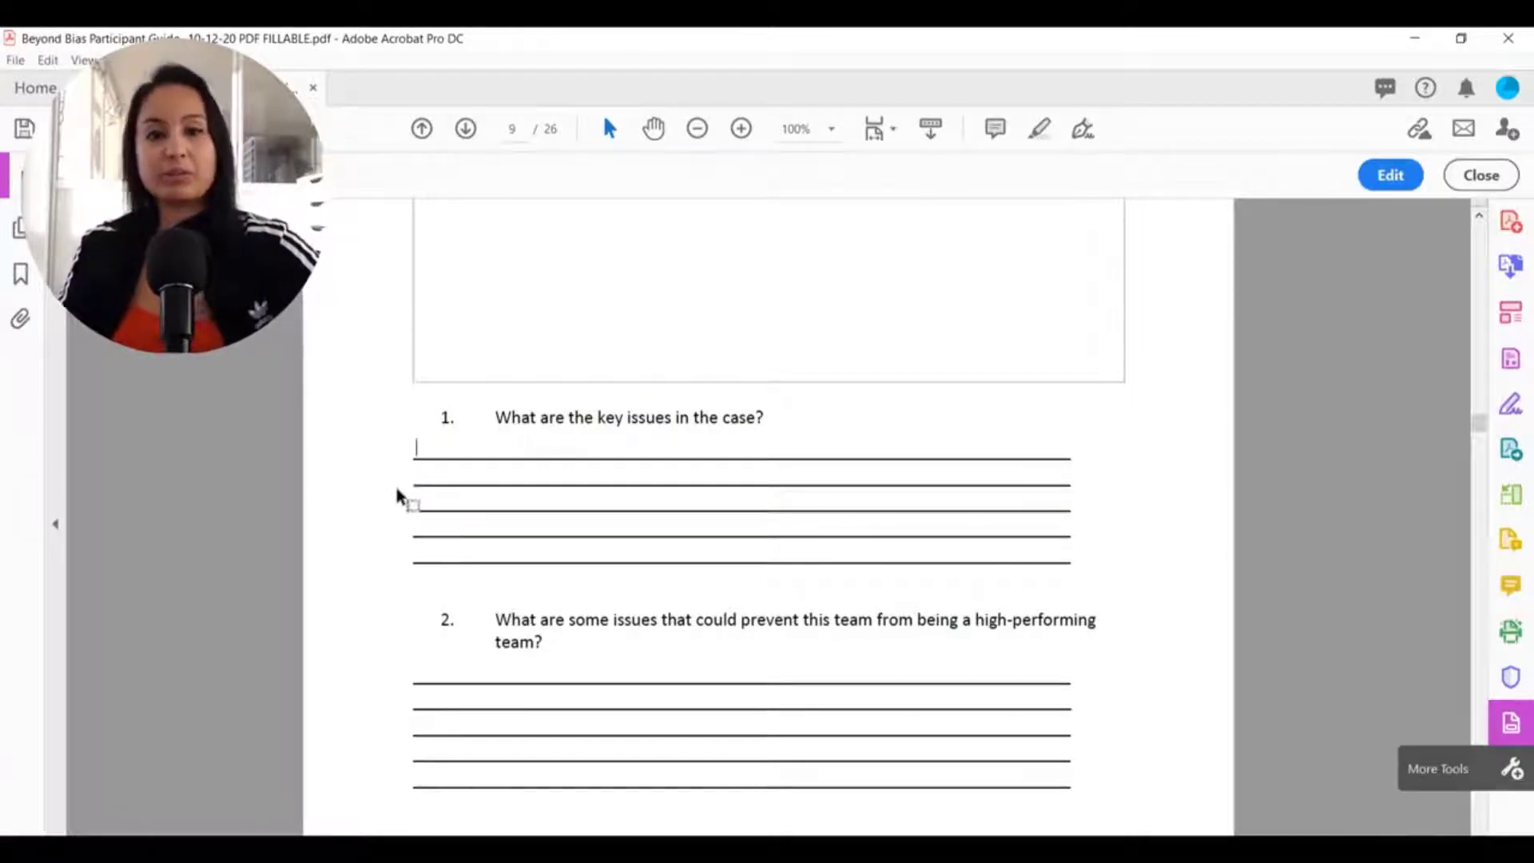
pyautogui.click(1390, 175)
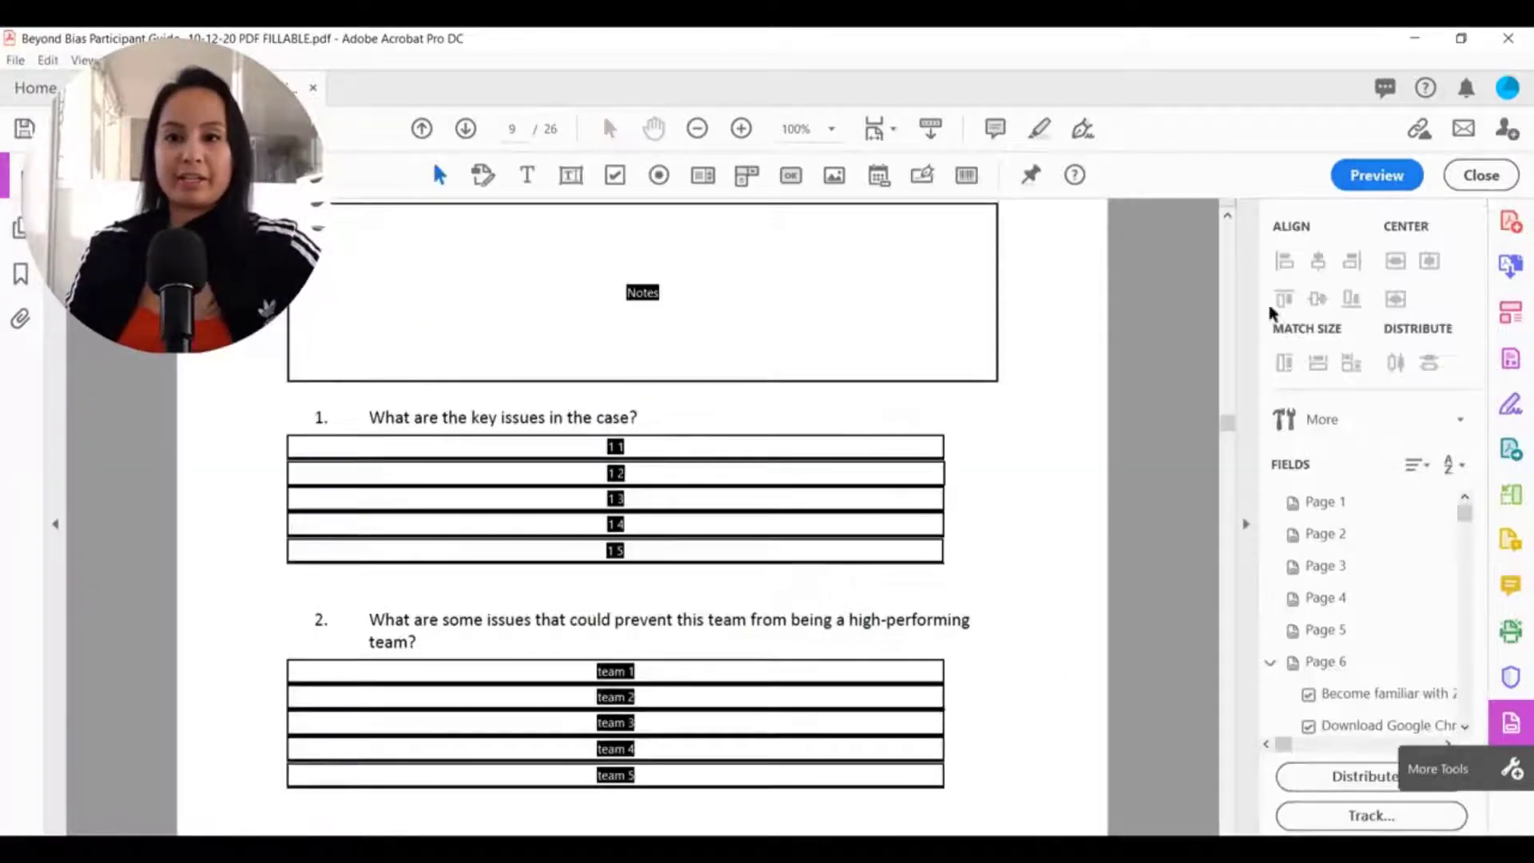
pyautogui.click(1305, 419)
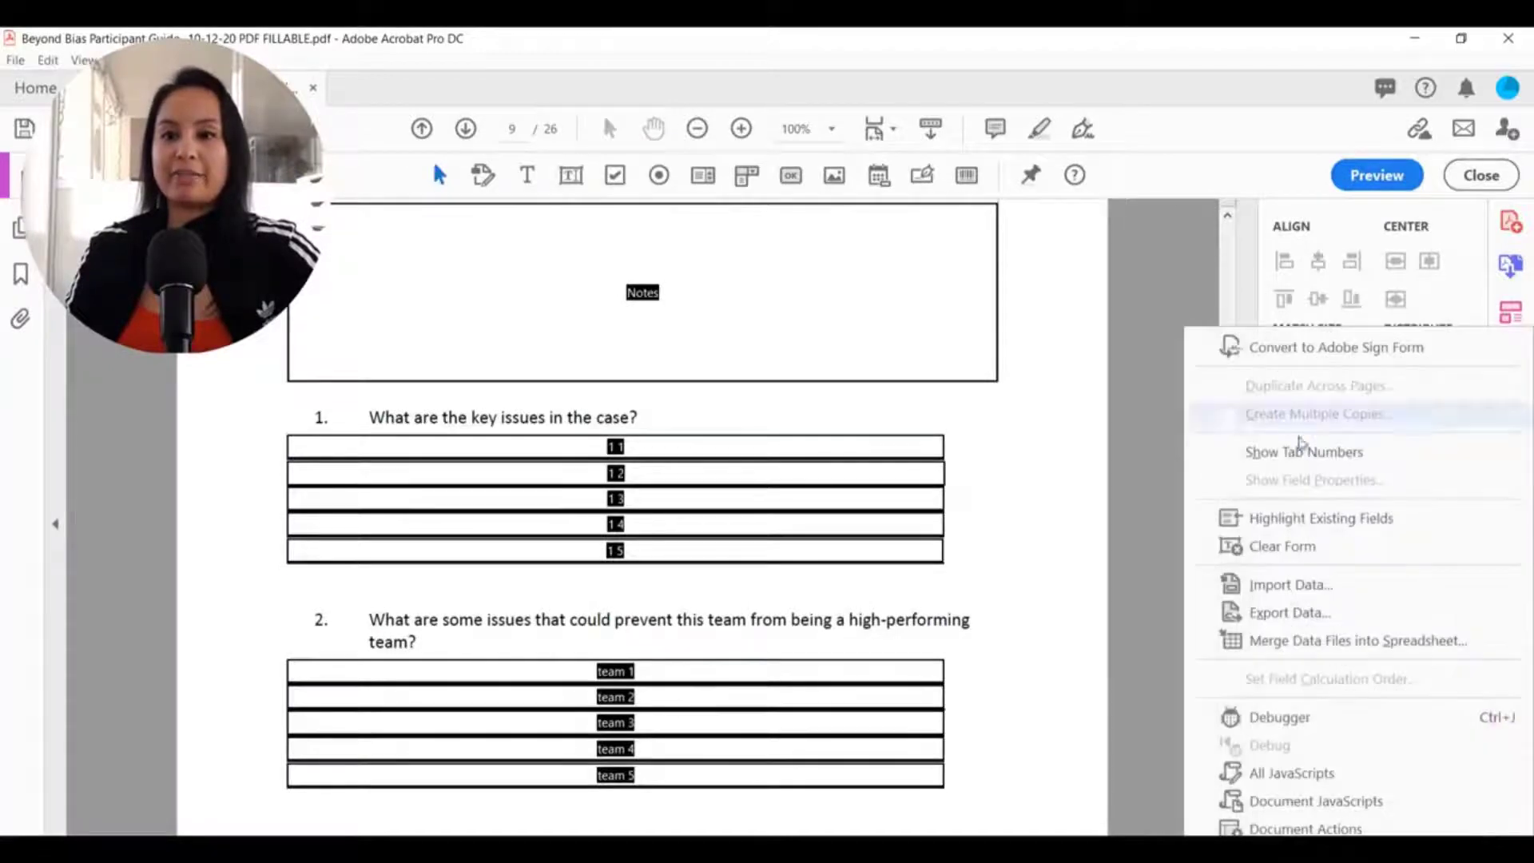
pyautogui.click(1223, 523)
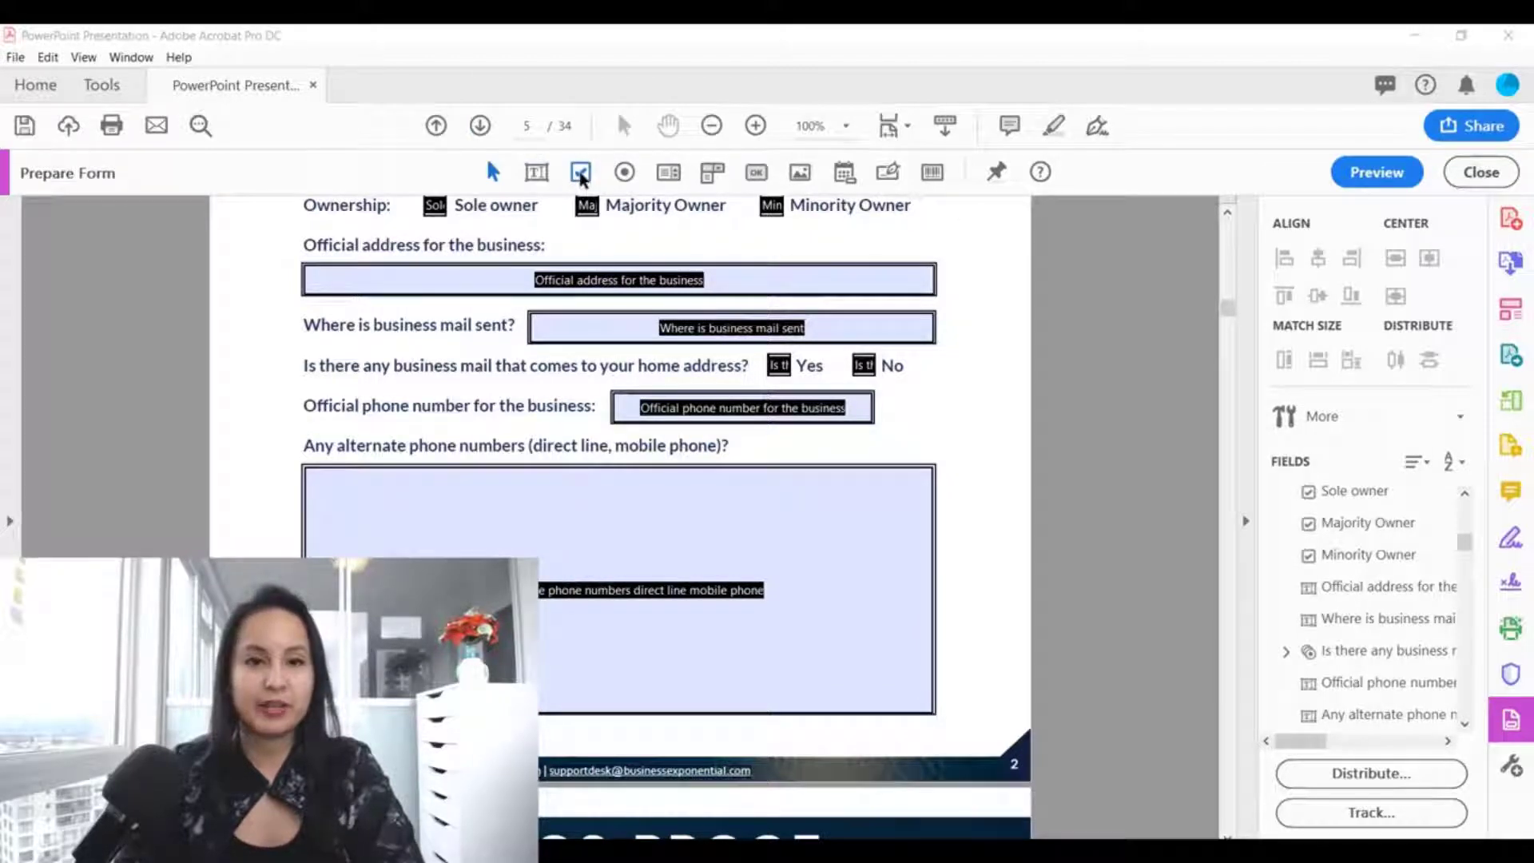
pyautogui.click(847, 558)
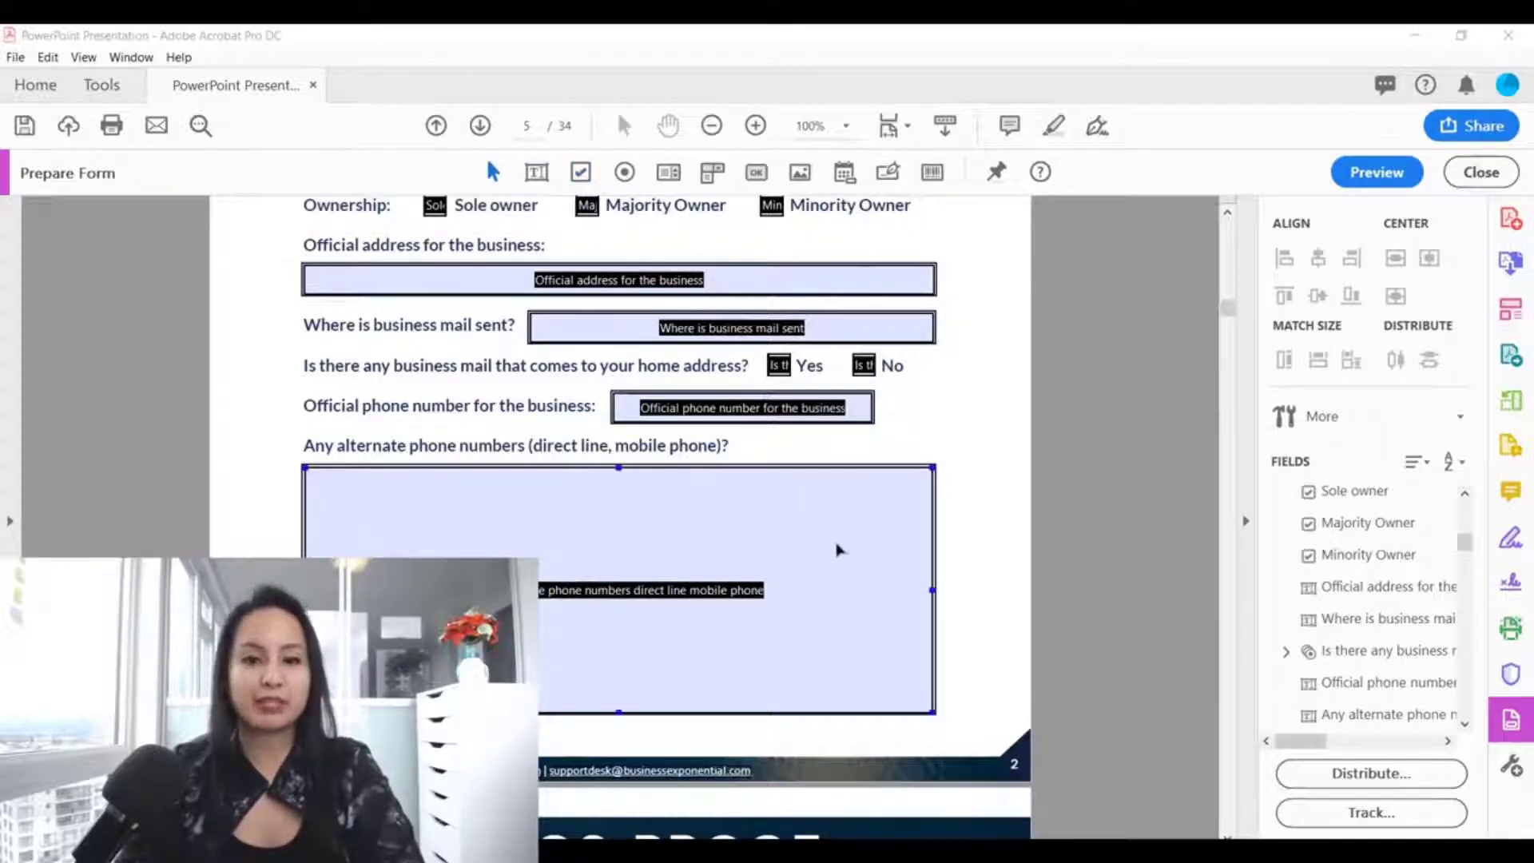
pyautogui.click(731, 282)
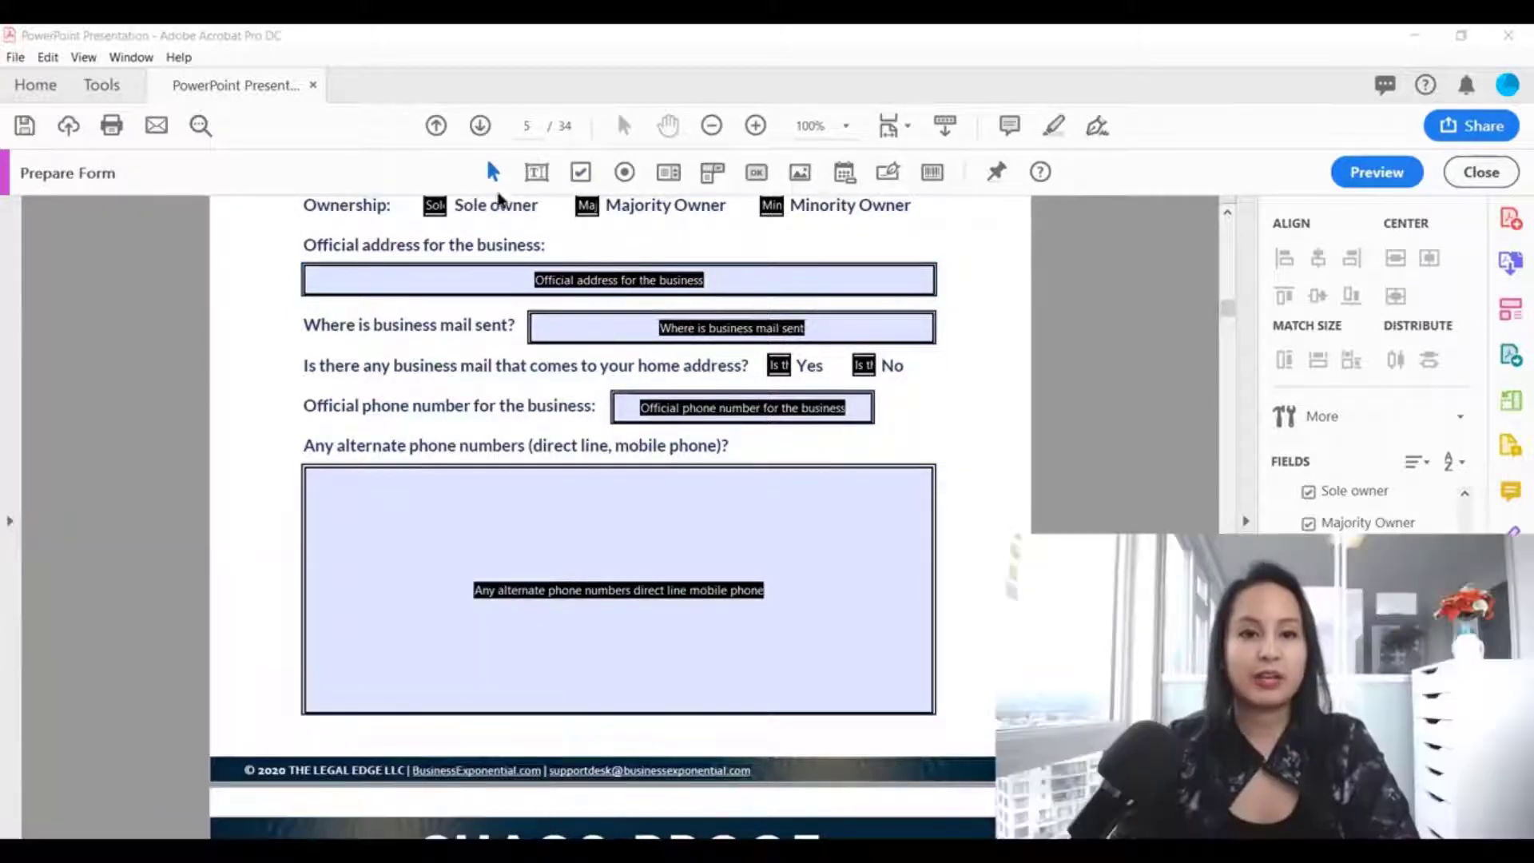
# - Add a text field covering the Basic Business Documents & Info heading and intro paragraph on page 5, and name it "Test 1"
pyautogui.click(531, 176)
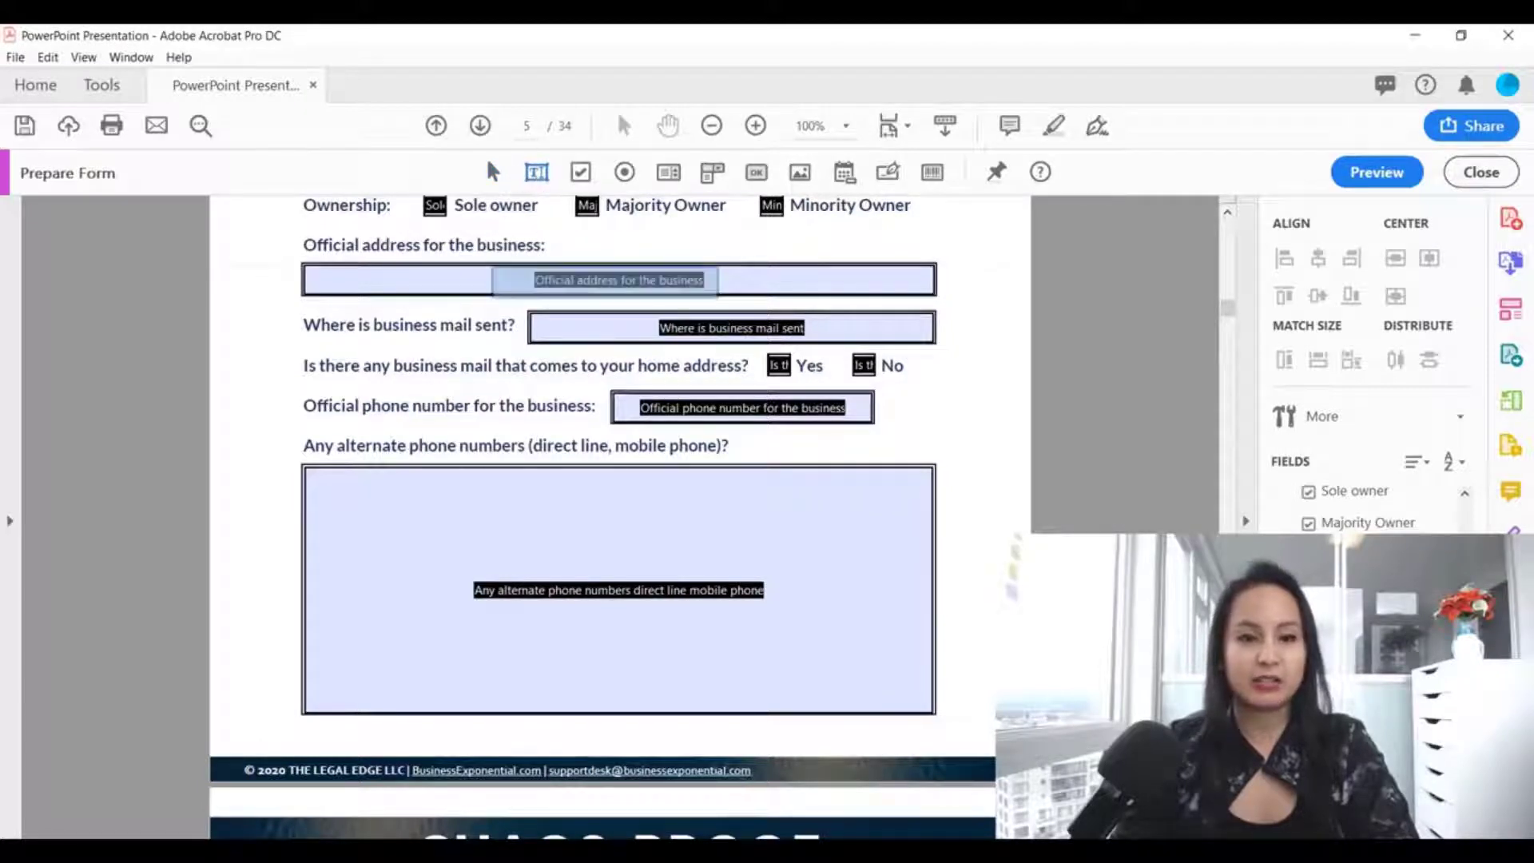
pyautogui.scroll(-5, 592, 382)
pyautogui.scroll(3, 603, 405)
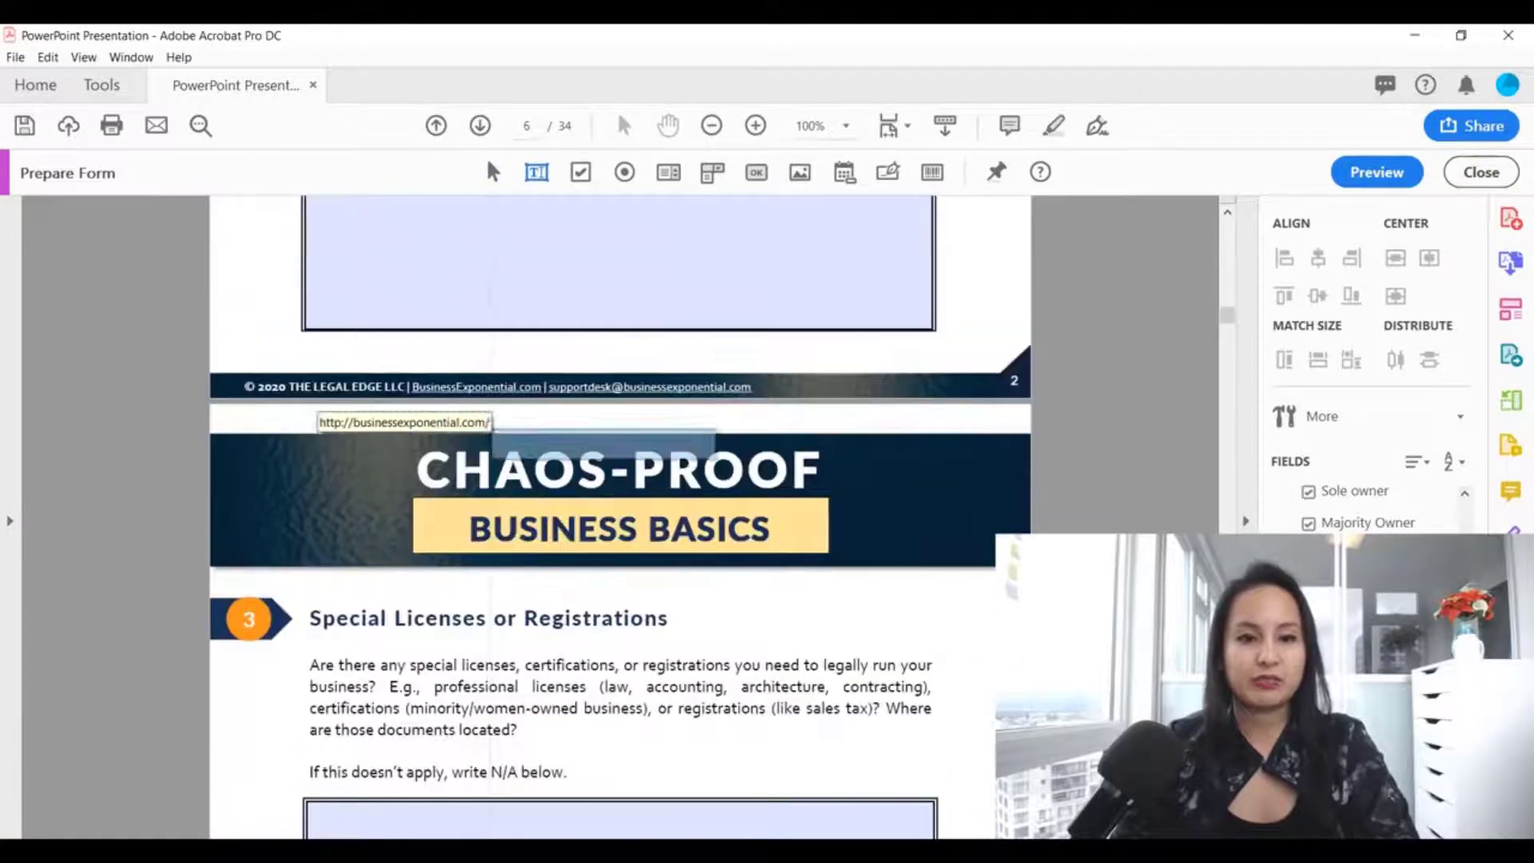
pyautogui.scroll(8, 490, 391)
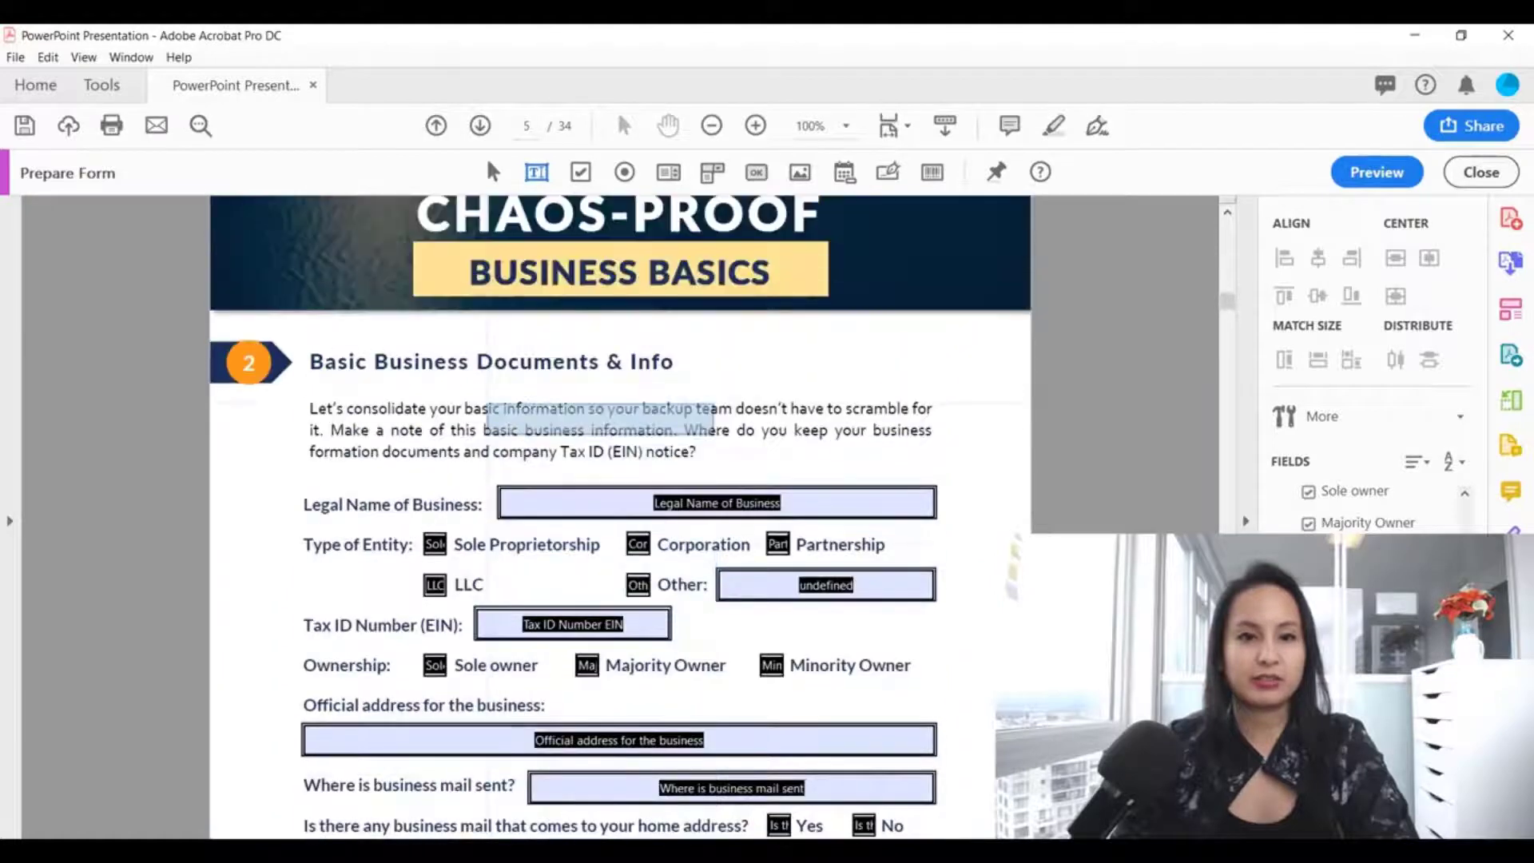
pyautogui.scroll(-1, 415, 392)
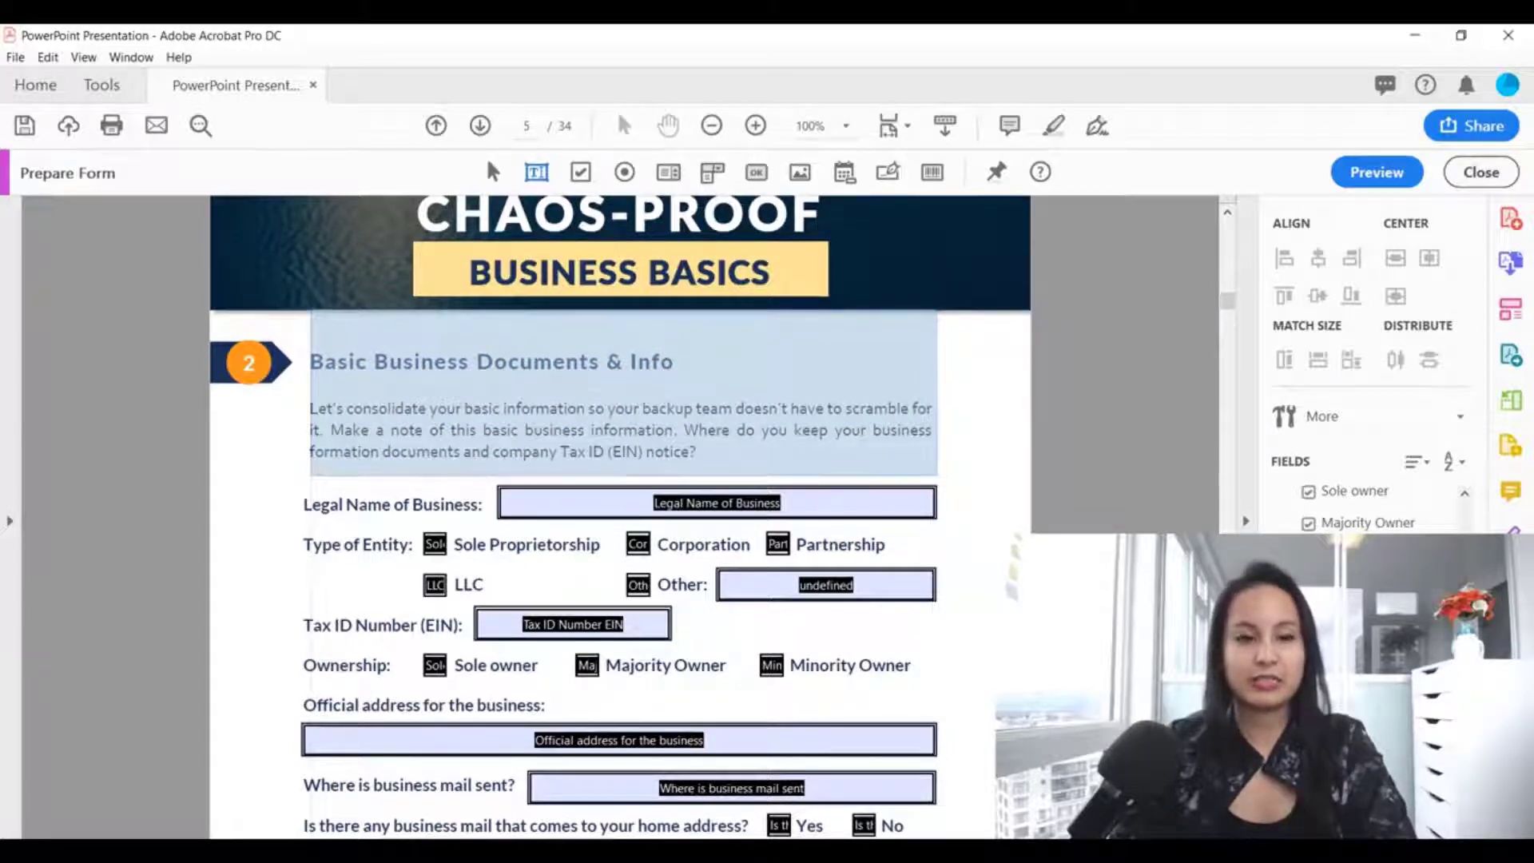
pyautogui.moveTo(937, 475); pyautogui.dragTo(936, 475)
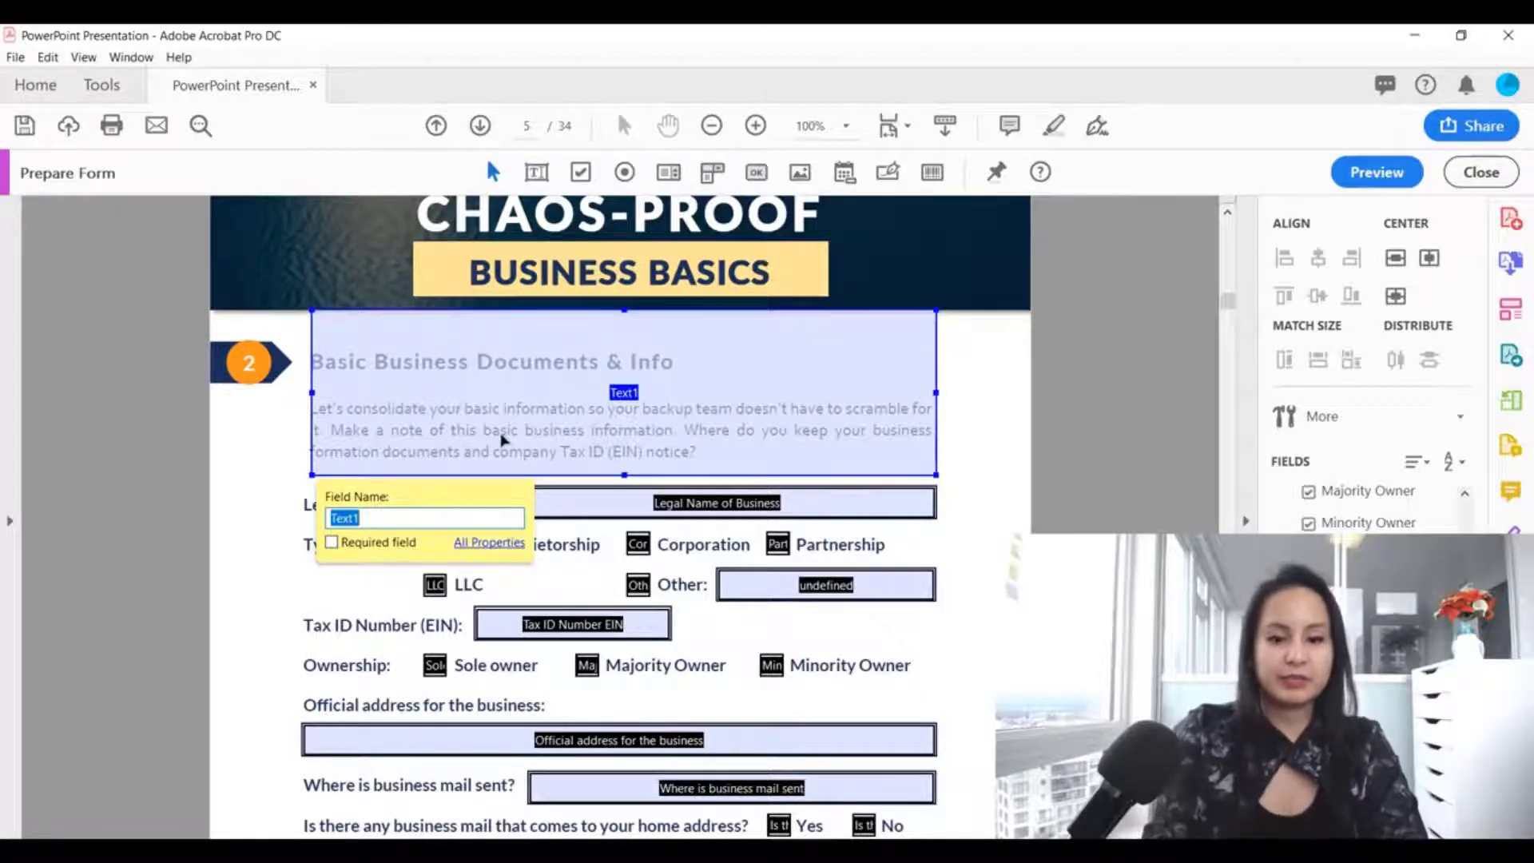
pyautogui.write('Test 1')
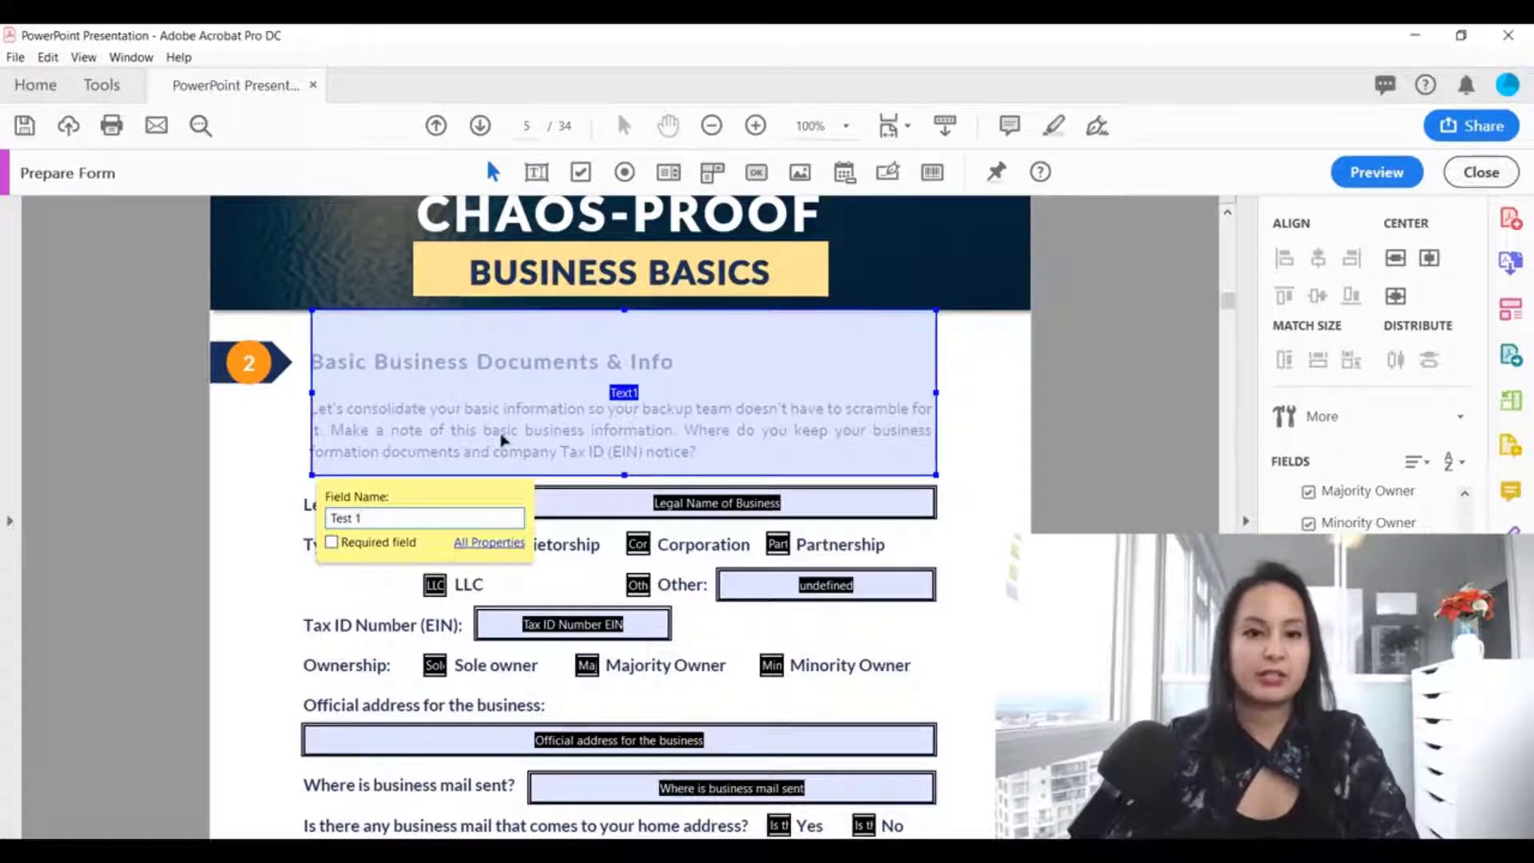
# - Enable the Multi-line option in the Test 1 field's properties
pyautogui.click(497, 543)
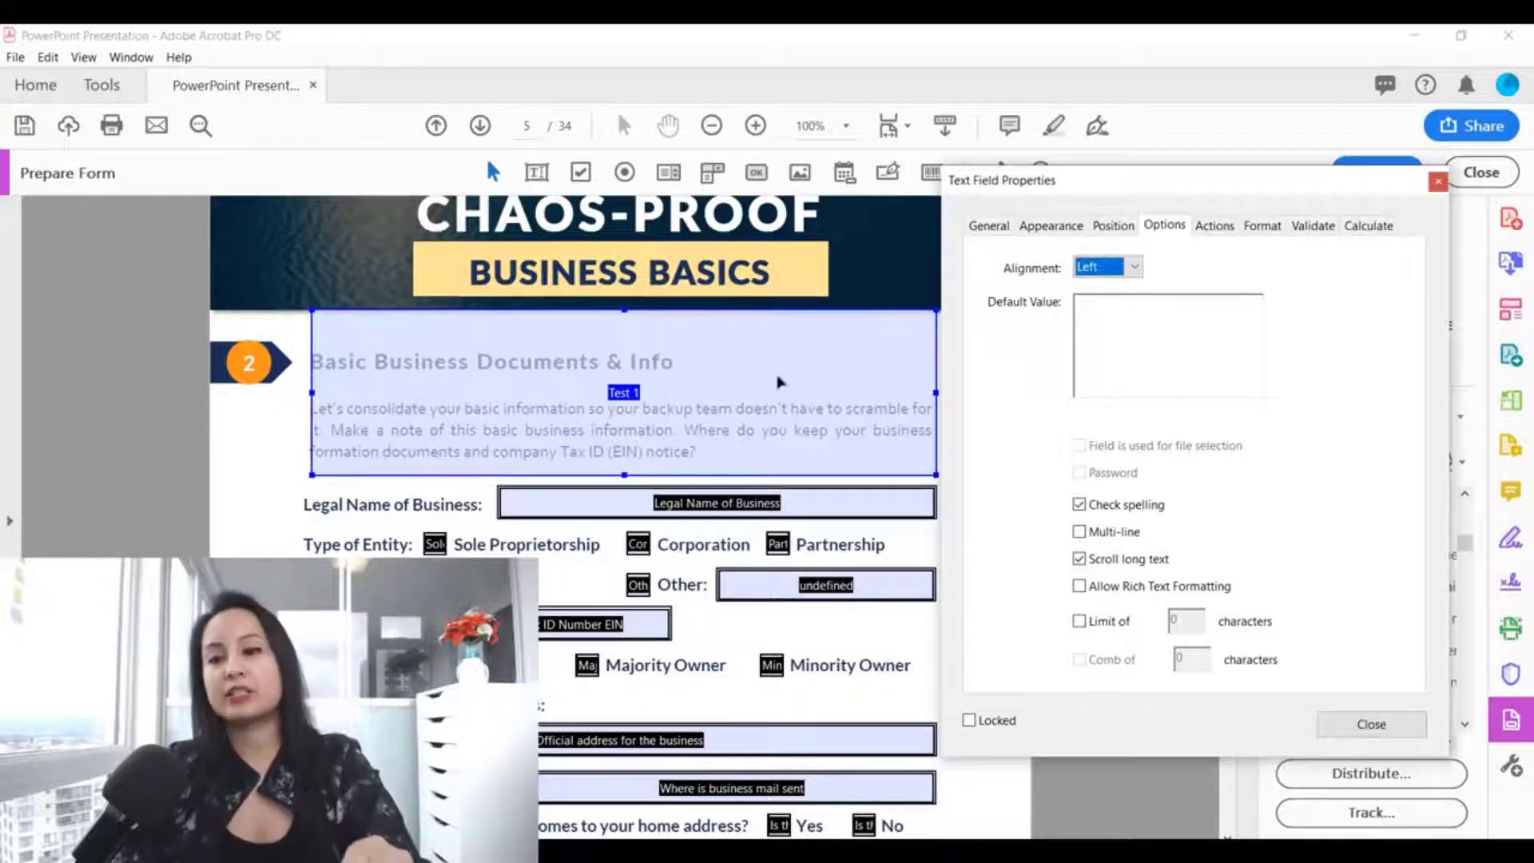
pyautogui.click(1080, 532)
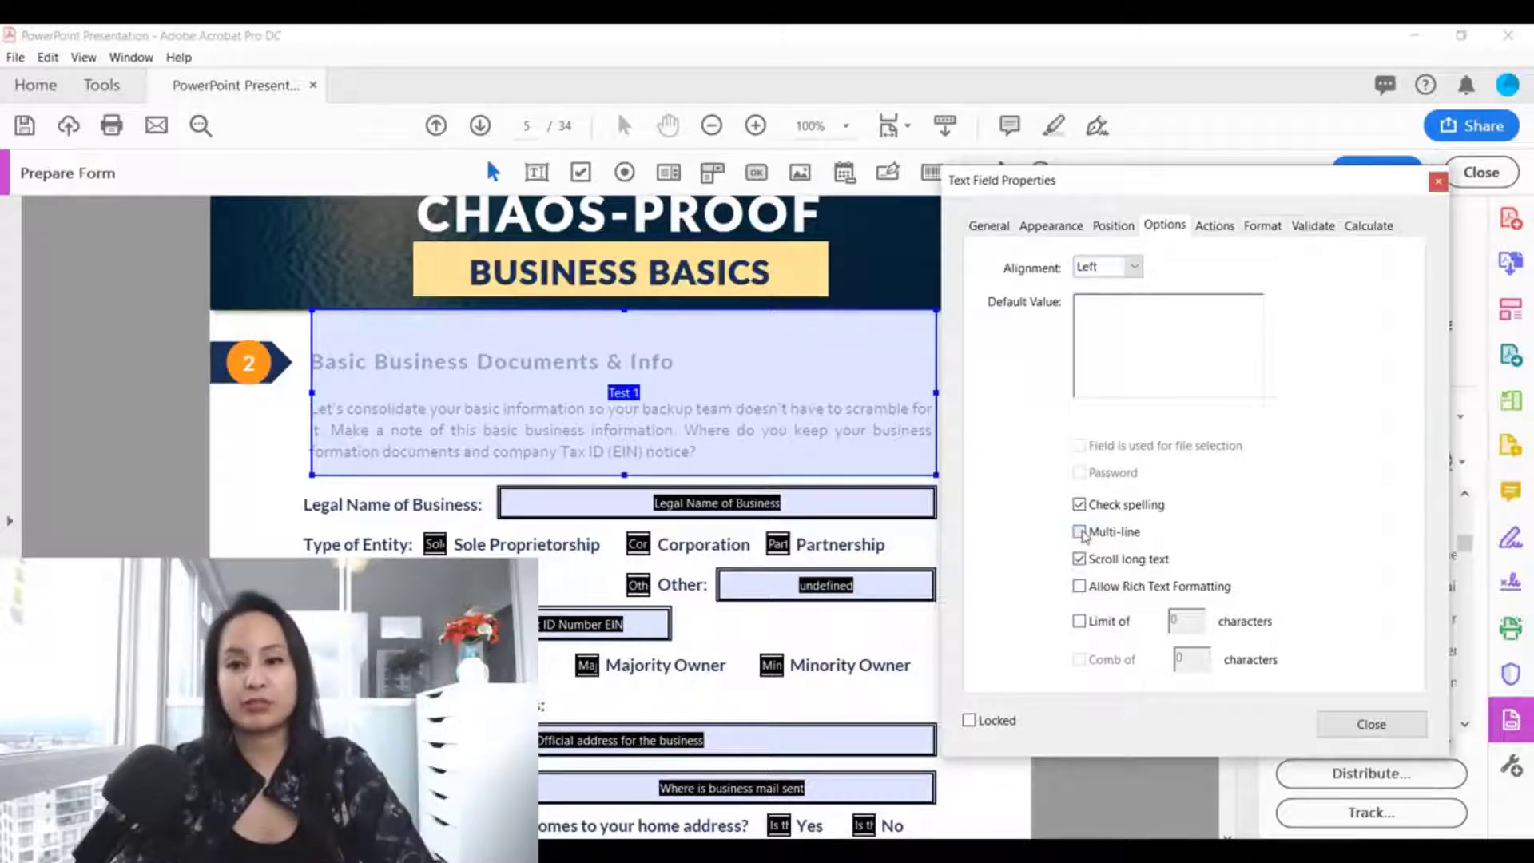
pyautogui.click(1372, 724)
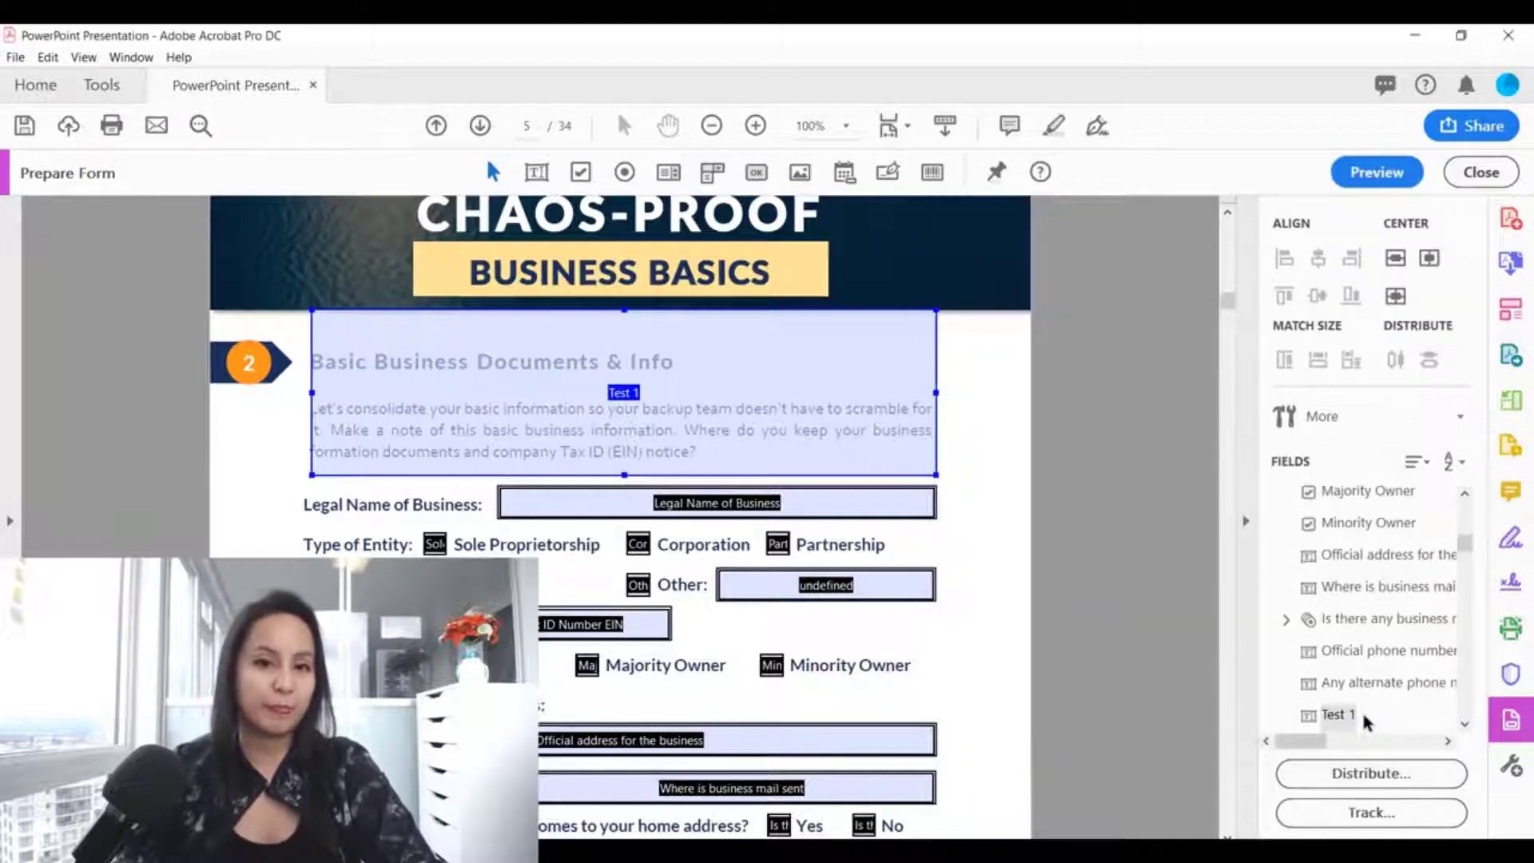
# - Preview the form and fill the Test 1 field with sample text on several lines, starting with "dfgdfkgkdfjgldkfjgldk"
pyautogui.click(1373, 174)
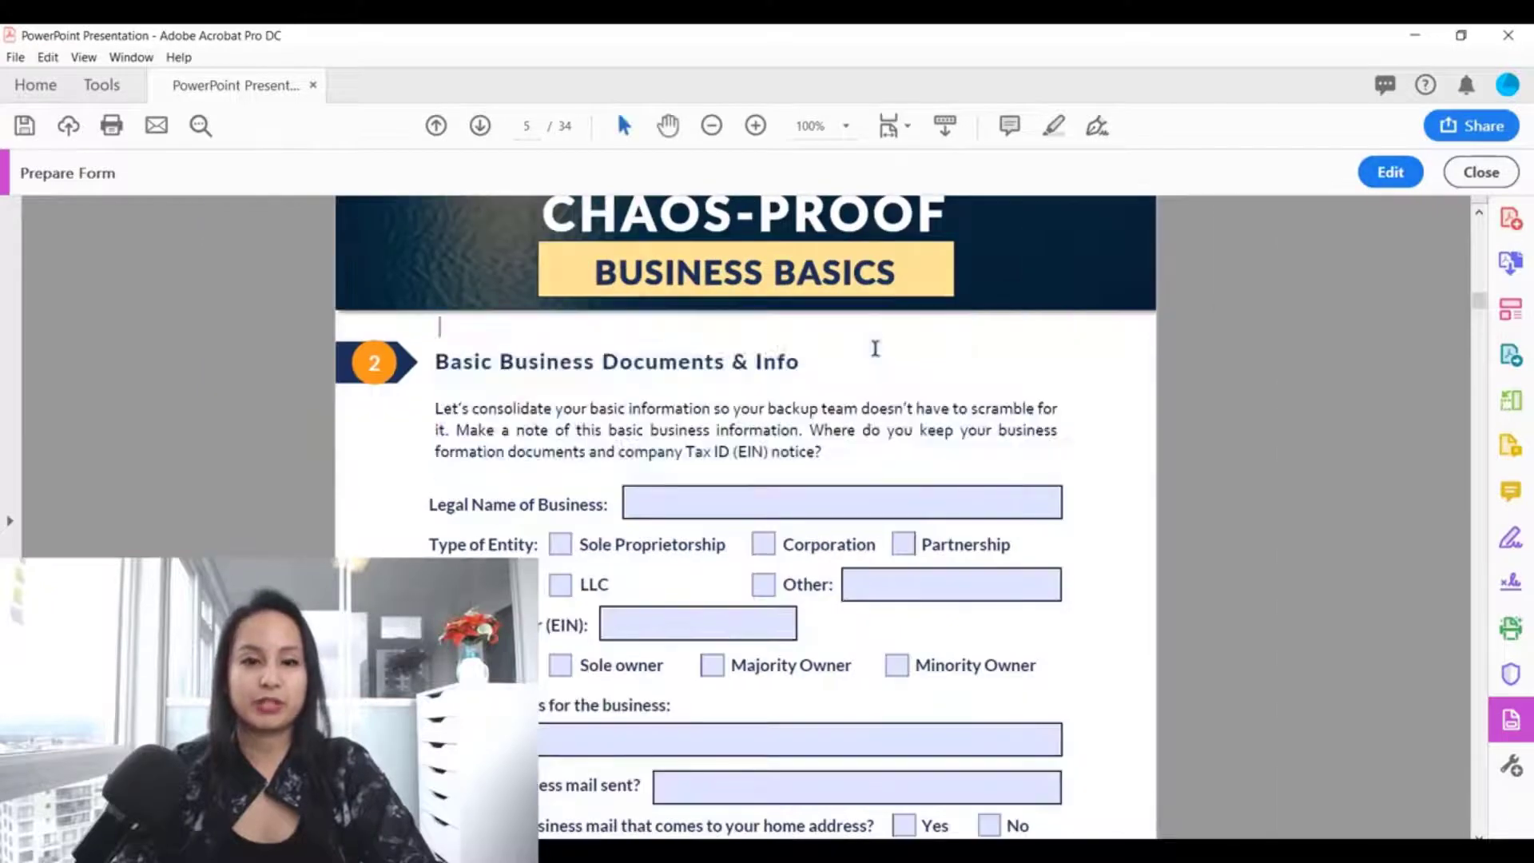
pyautogui.write('dfgdfkgkdfjgldkfjgldkdfgkjdlfkjgldkjf')
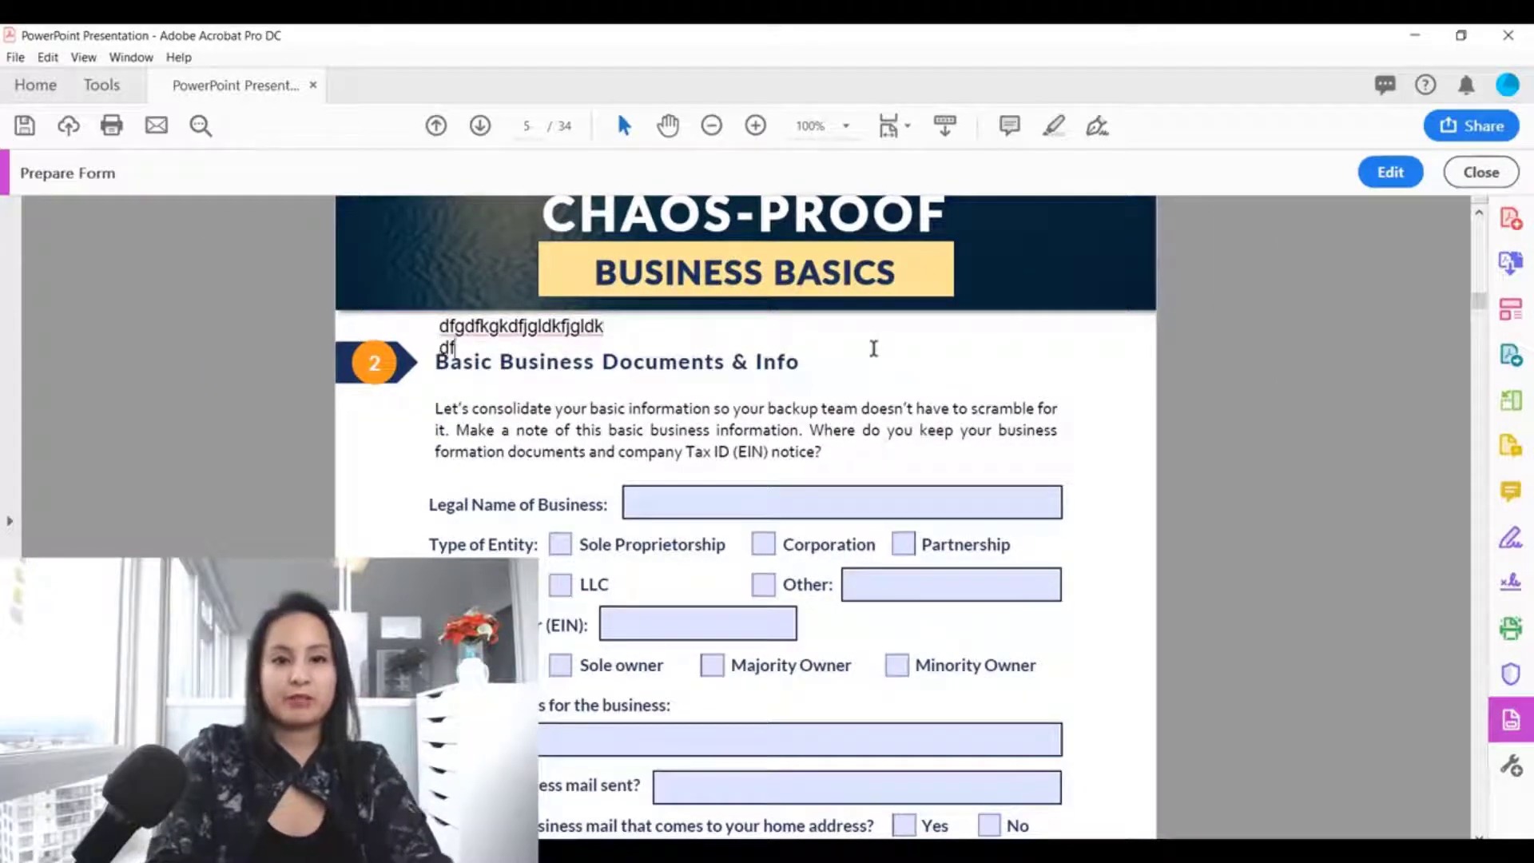
pyautogui.write('g')
pyautogui.press('Tab')
pyautogui.write('d')
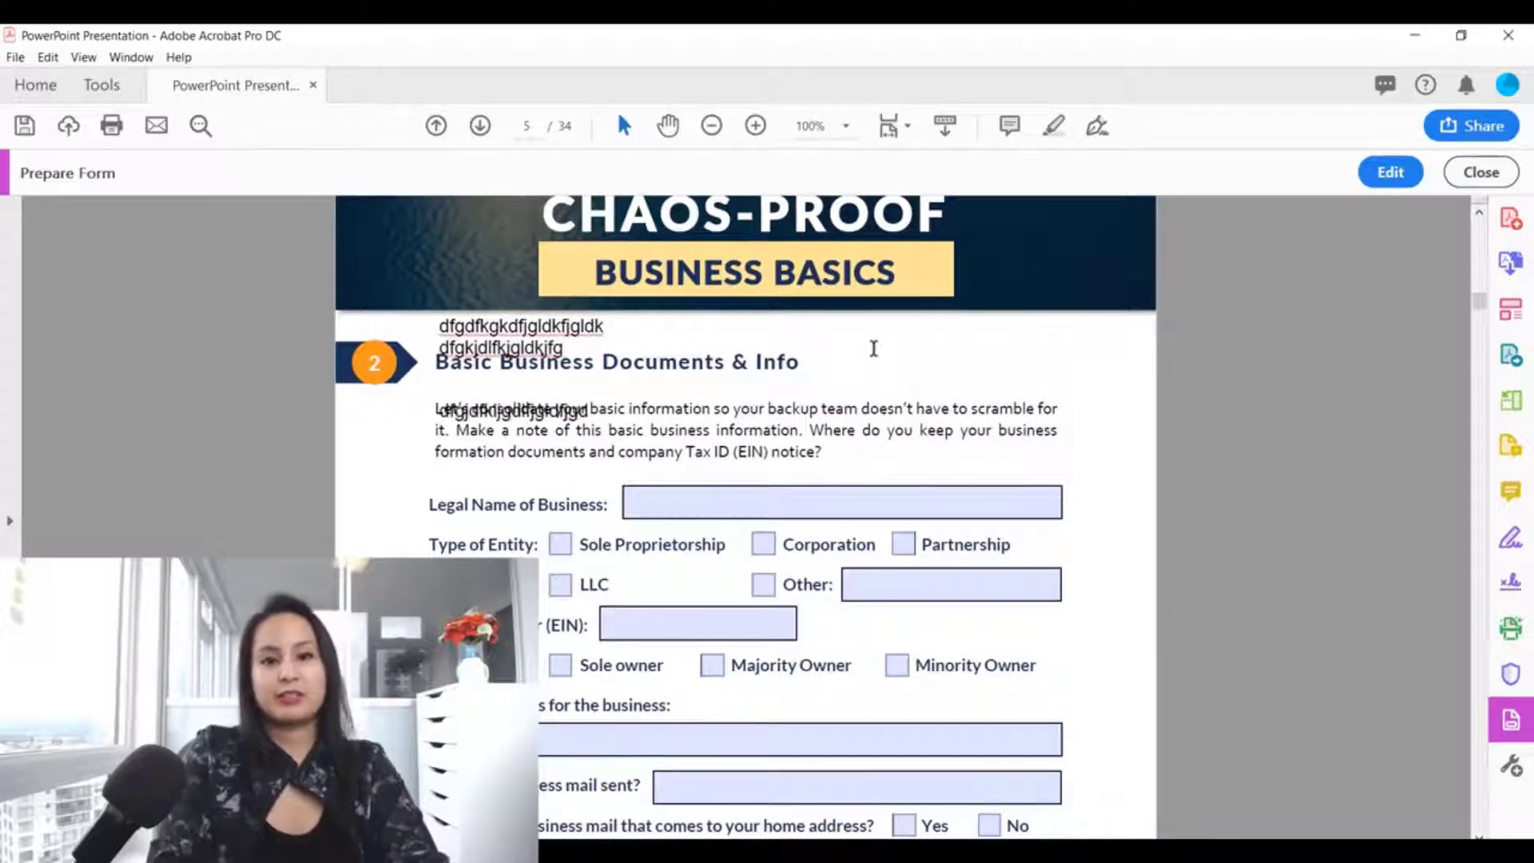
pyautogui.write('fgjdfkjgdlfgkdlfgdfdfhgkjdlfgjdlfgjhdfgjd')
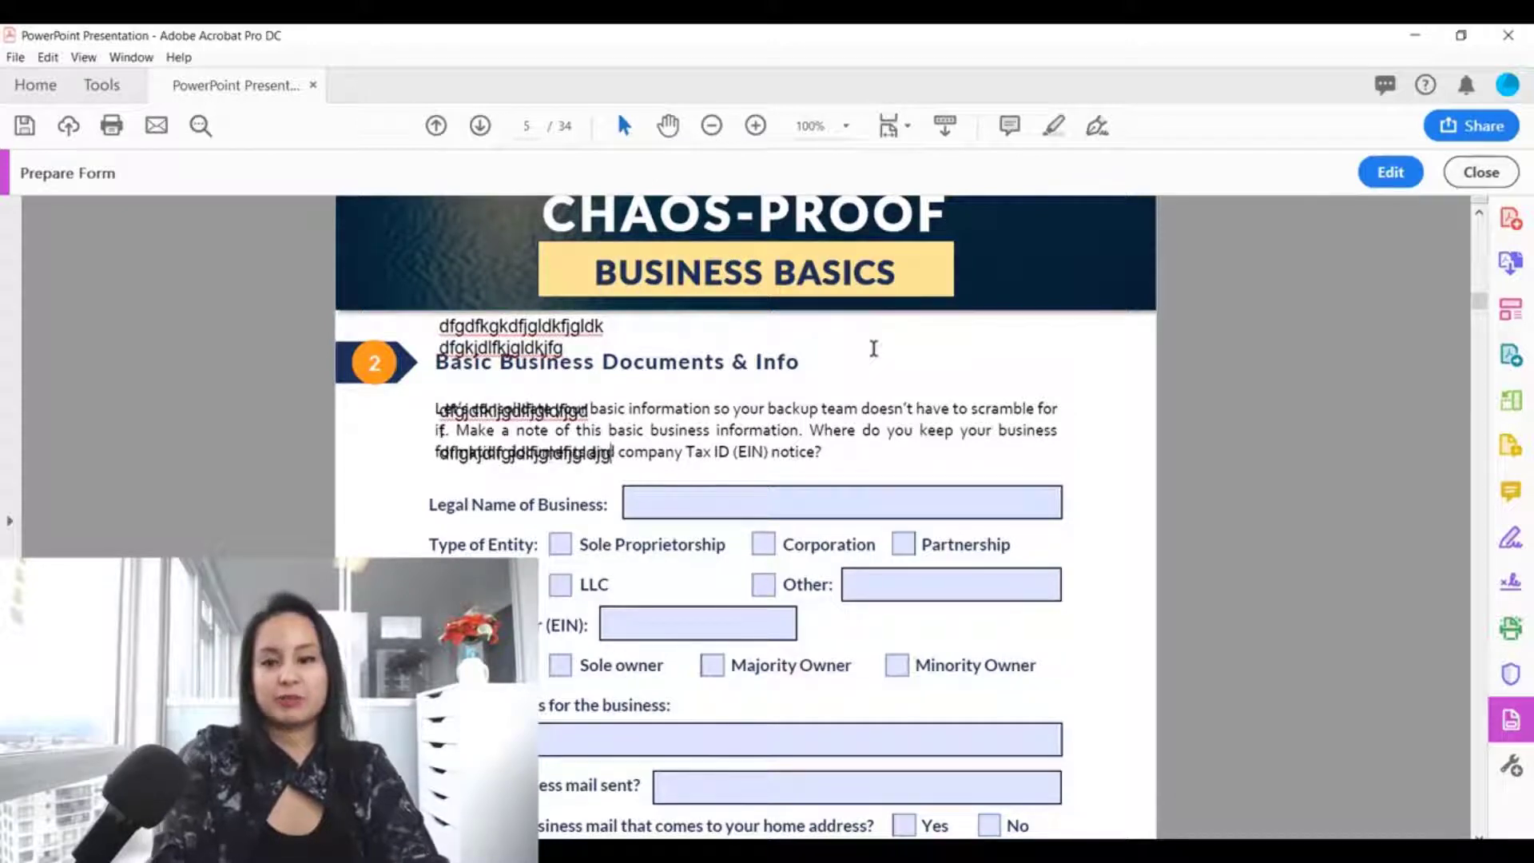
# - Delete all the multi-line sample text from the Test 1 field
pyautogui.press('BackSpace')
pyautogui.press('BackSpace')
pyautogui.press('BackSpace')
pyautogui.press('BackSpace')
pyautogui.press('BackSpace')
pyautogui.press('BackSpace')
pyautogui.press('BackSpace')
pyautogui.press('BackSpace')
pyautogui.press('BackSpace')
pyautogui.press('BackSpace')
pyautogui.press('BackSpace')
pyautogui.press('BackSpace')
pyautogui.press('BackSpace')
pyautogui.press('BackSpace')
pyautogui.press('BackSpace')
pyautogui.press('BackSpace')
pyautogui.press('BackSpace')
pyautogui.press('BackSpace')
pyautogui.press('BackSpace')
pyautogui.press('BackSpace')
pyautogui.hotkey('shift', 'Tab')
pyautogui.press('BackSpace')
pyautogui.press('BackSpace')
pyautogui.press('BackSpace')
pyautogui.press('BackSpace')
pyautogui.press('BackSpace')
pyautogui.press('BackSpace')
pyautogui.press('BackSpace')
pyautogui.press('BackSpace')
pyautogui.press('BackSpace')
pyautogui.press('BackSpace')
pyautogui.press('BackSpace')
pyautogui.press('BackSpace')
pyautogui.press('BackSpace')
pyautogui.press('BackSpace')
pyautogui.press('BackSpace')
pyautogui.press('BackSpace')
pyautogui.press('BackSpace')
pyautogui.press('BackSpace')
pyautogui.press('BackSpace')
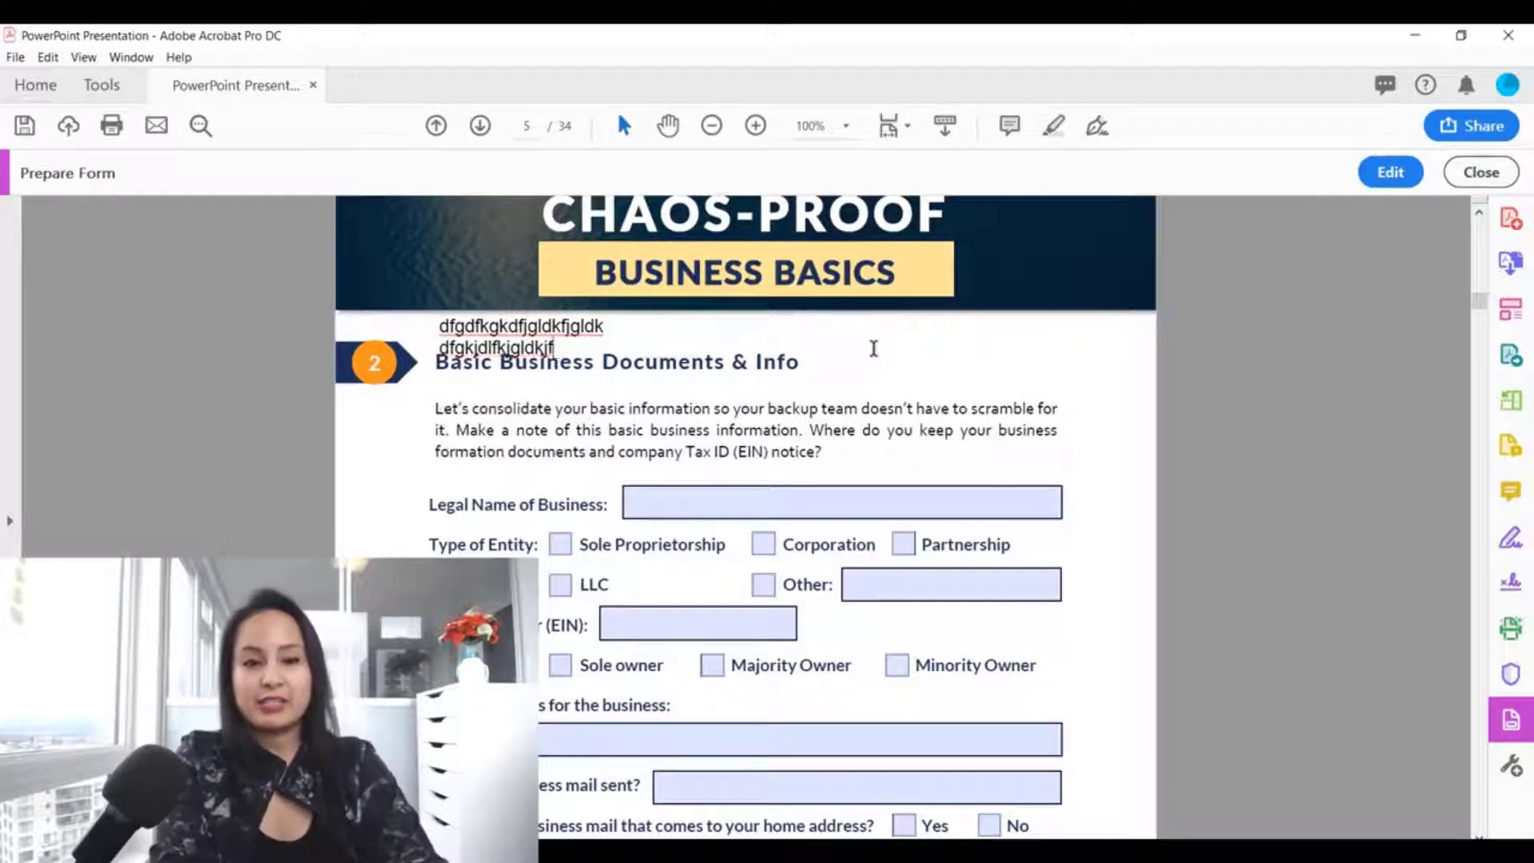
pyautogui.press('BackSpace')
pyautogui.press('BackSpace')
pyautogui.press('BackSpace')
pyautogui.press('BackSpace')
pyautogui.press('BackSpace')
pyautogui.press('BackSpace')
pyautogui.press('BackSpace')
pyautogui.press('BackSpace')
pyautogui.press('BackSpace')
pyautogui.press('BackSpace')
pyautogui.press('BackSpace')
pyautogui.press('BackSpace')
pyautogui.press('BackSpace')
pyautogui.press('BackSpace')
pyautogui.press('BackSpace')
pyautogui.press('BackSpace')
pyautogui.press('BackSpace')
pyautogui.press('BackSpace')
pyautogui.press('BackSpace')
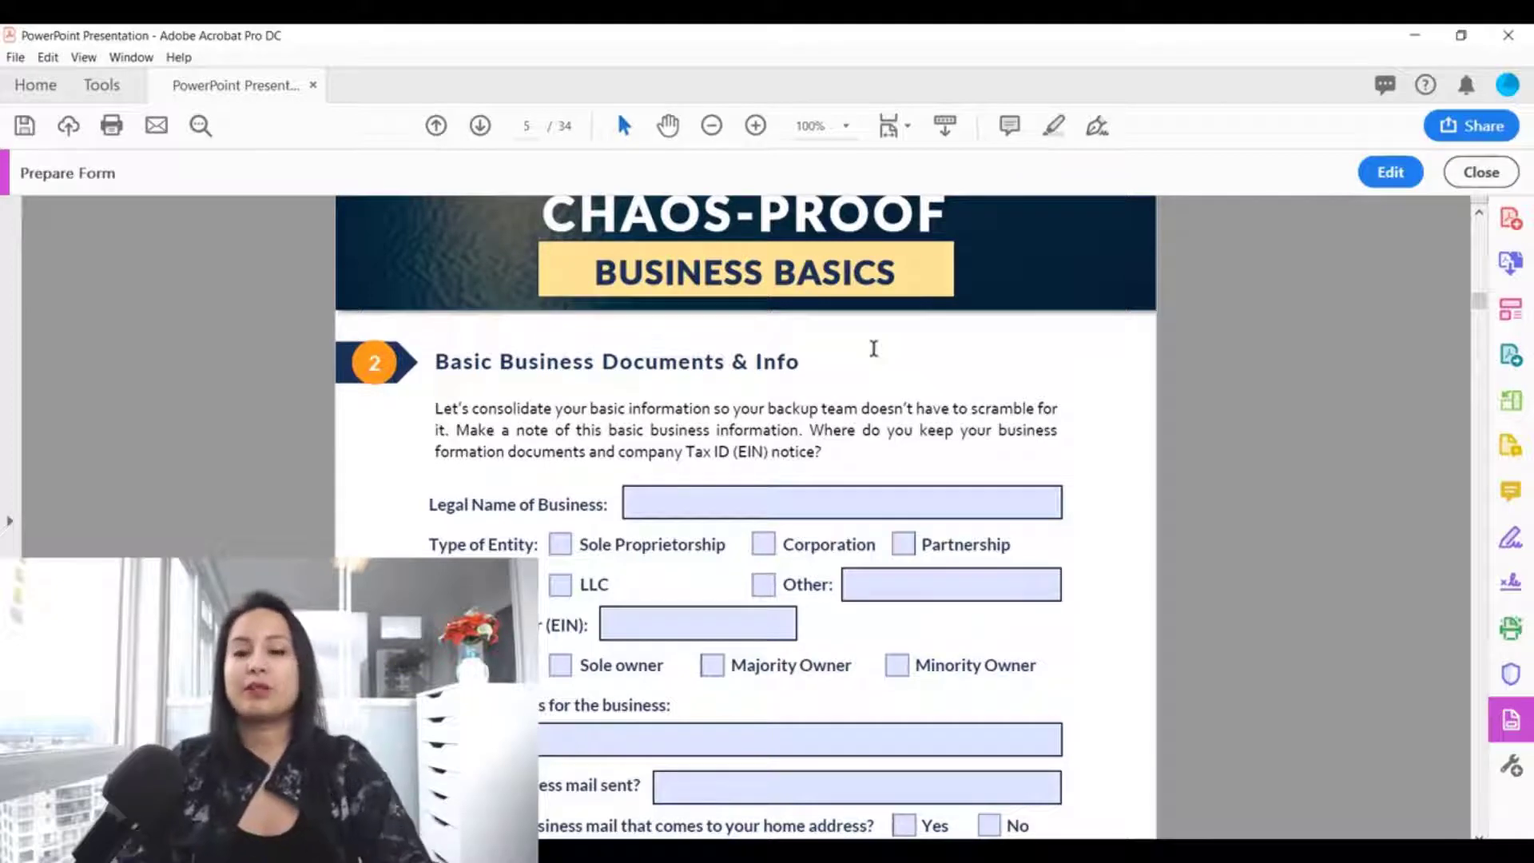
# - Return to editing the form and disable the Multi-line option in the Test 1 field's properties
pyautogui.click(1391, 171)
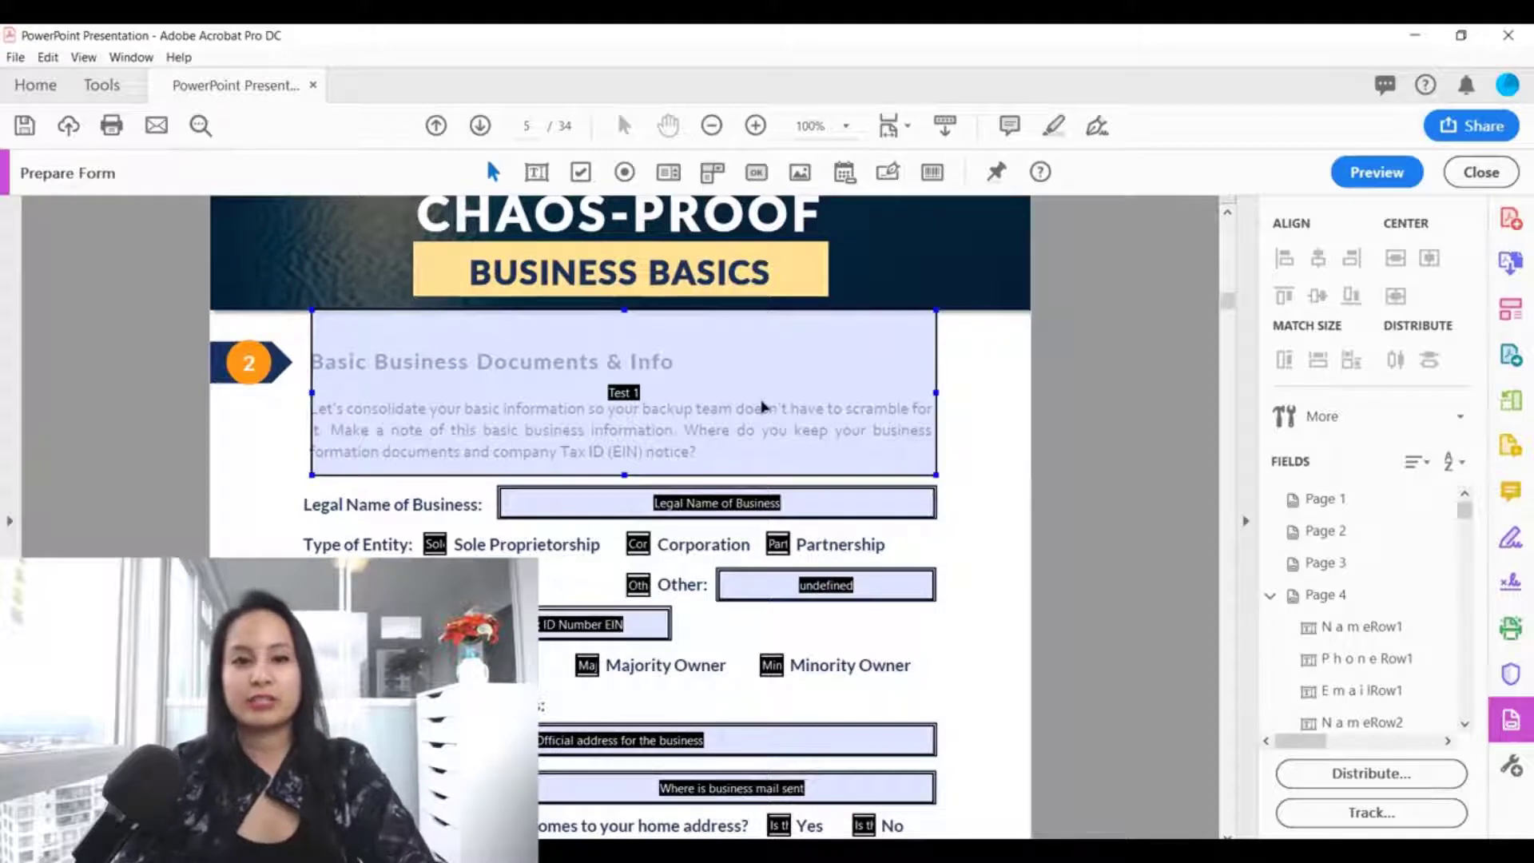
pyautogui.doubleClick(762, 407)
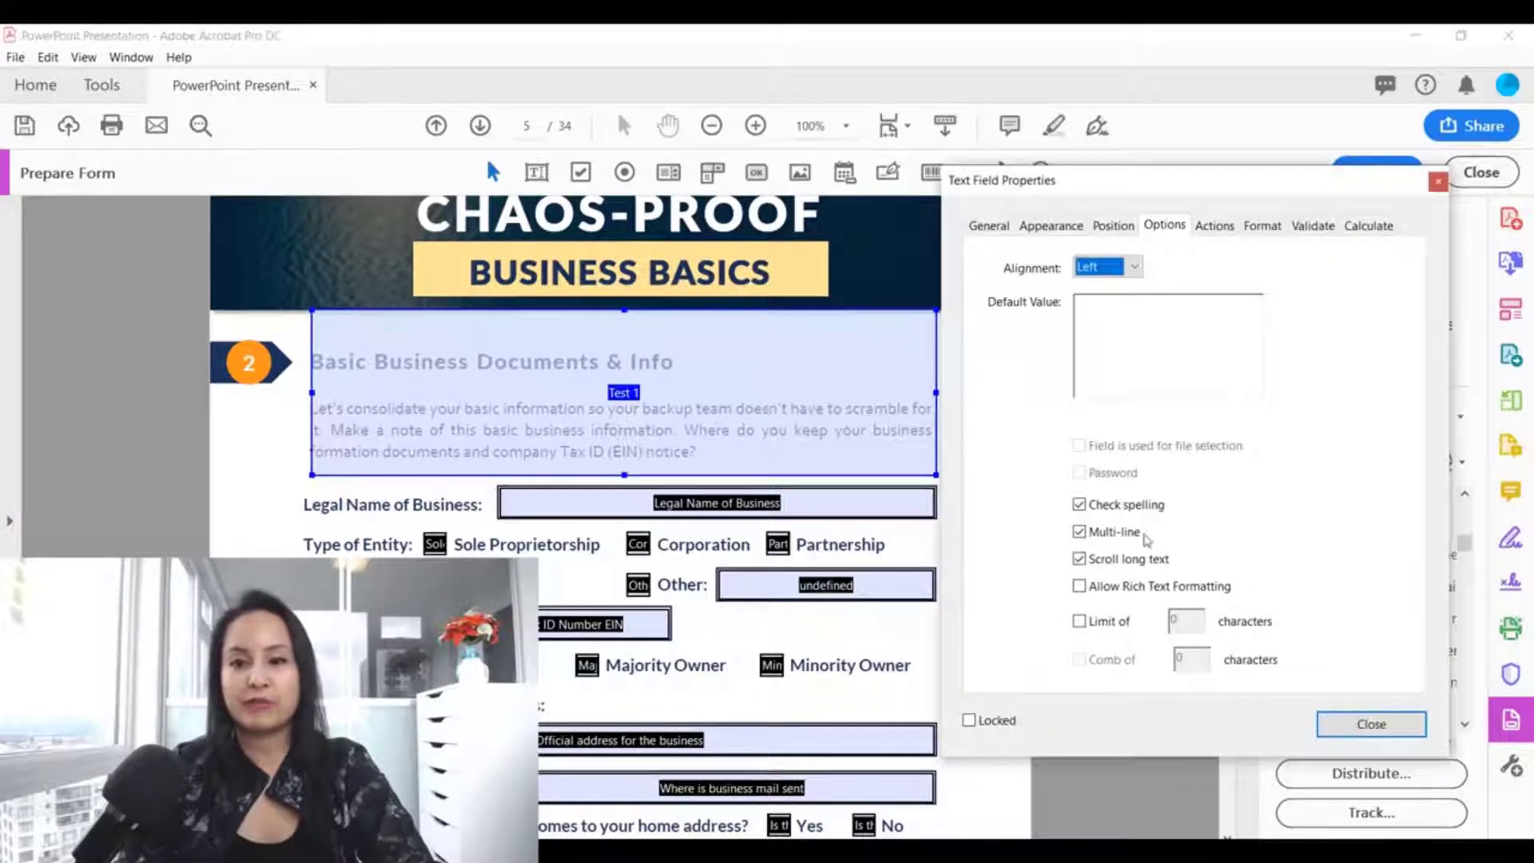
pyautogui.click(1079, 532)
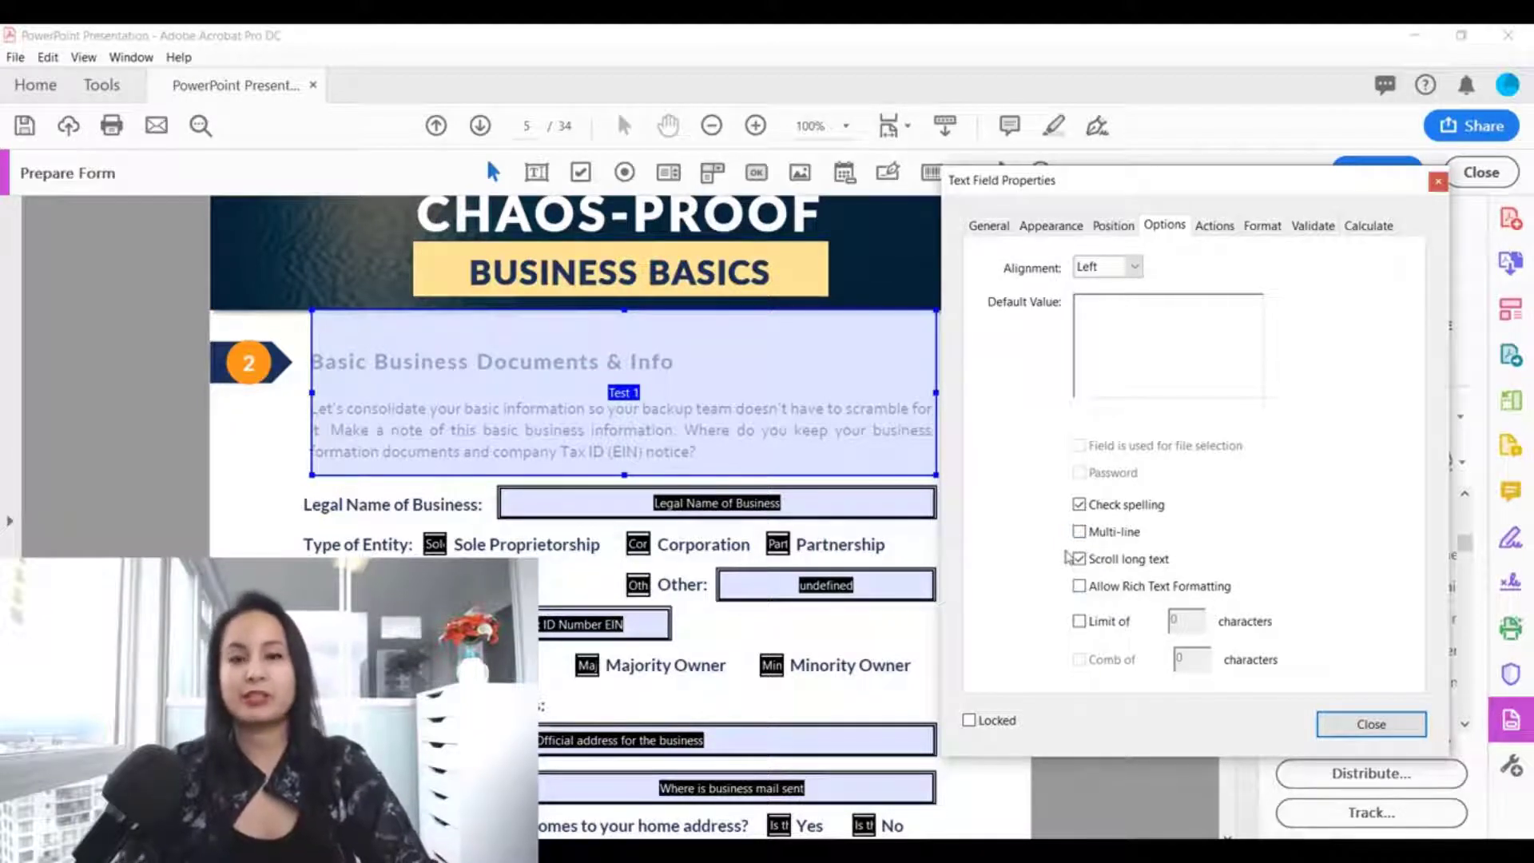
pyautogui.click(1323, 723)
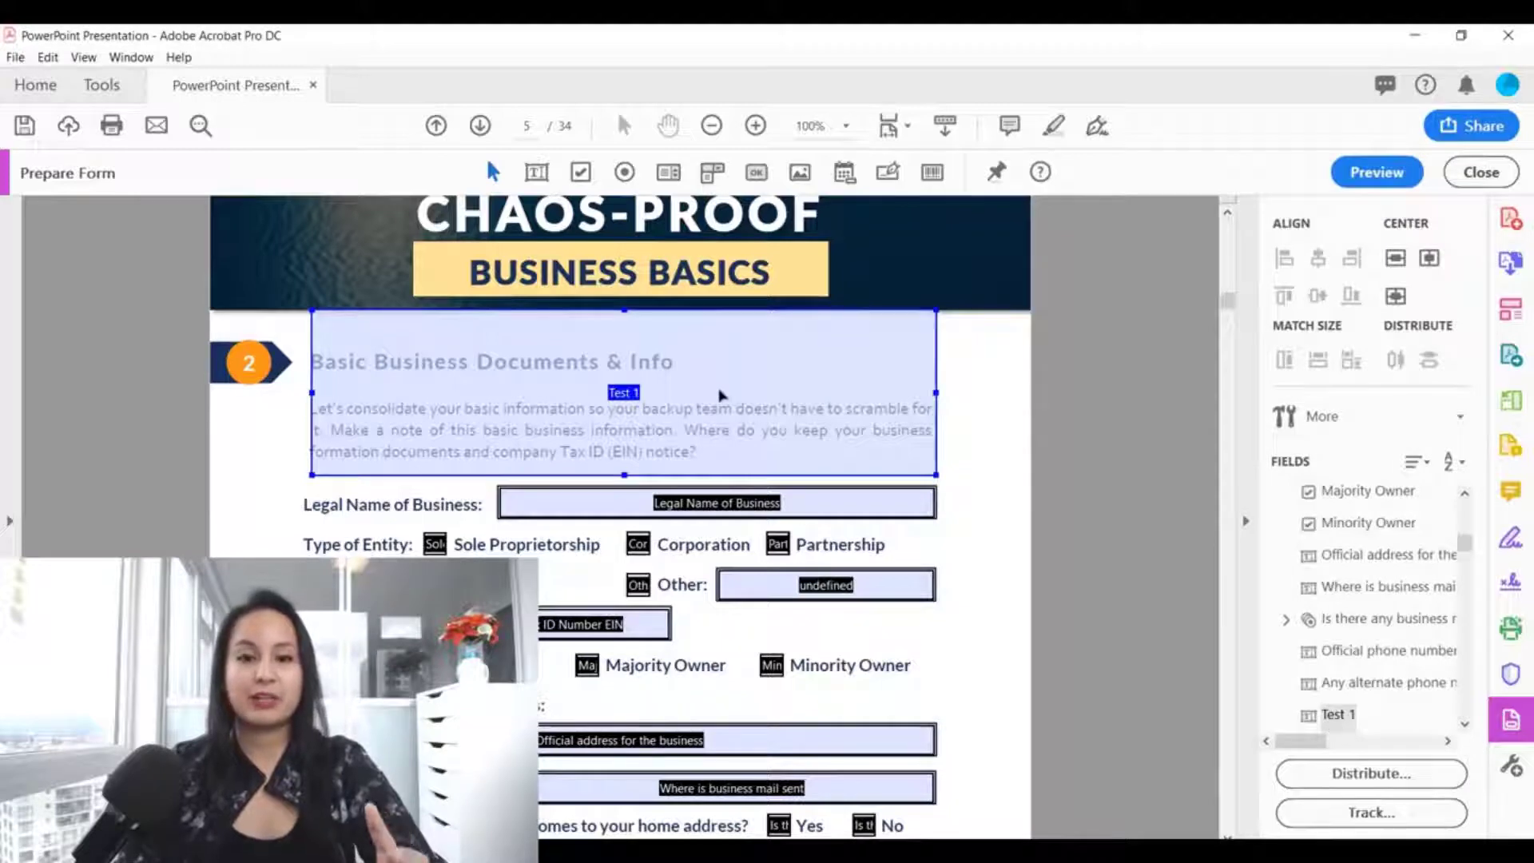
# - Preview the form, enter "s;dlkfs;kdf;lsdkf;" followed by a long run of l's in the Test 1 field, and insert "cvbcb" mid-line
pyautogui.click(1397, 185)
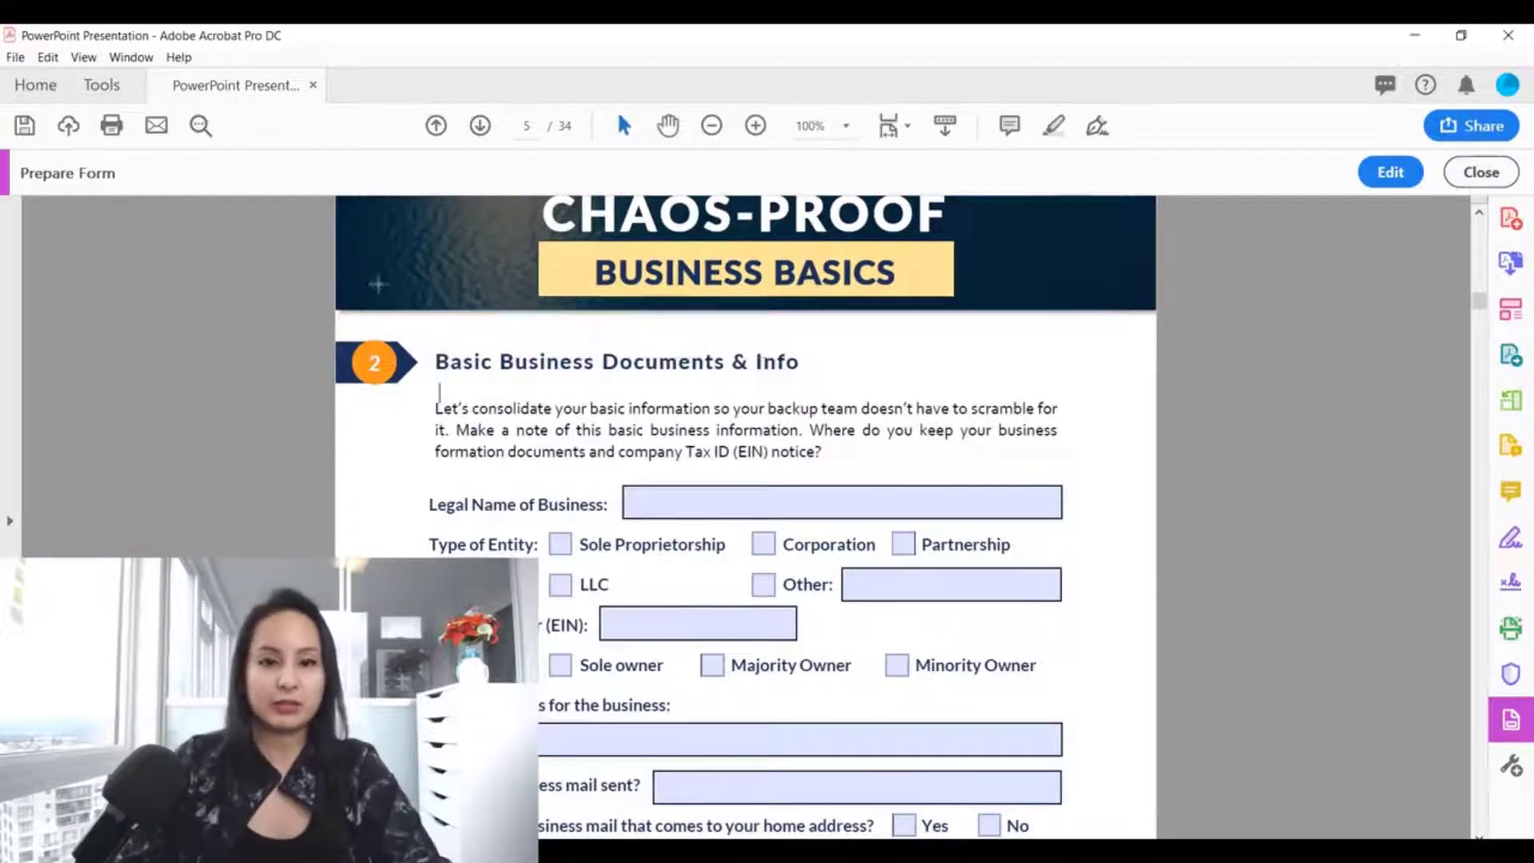
pyautogui.write('s;dlkfs;kdf;lsdkf;l')
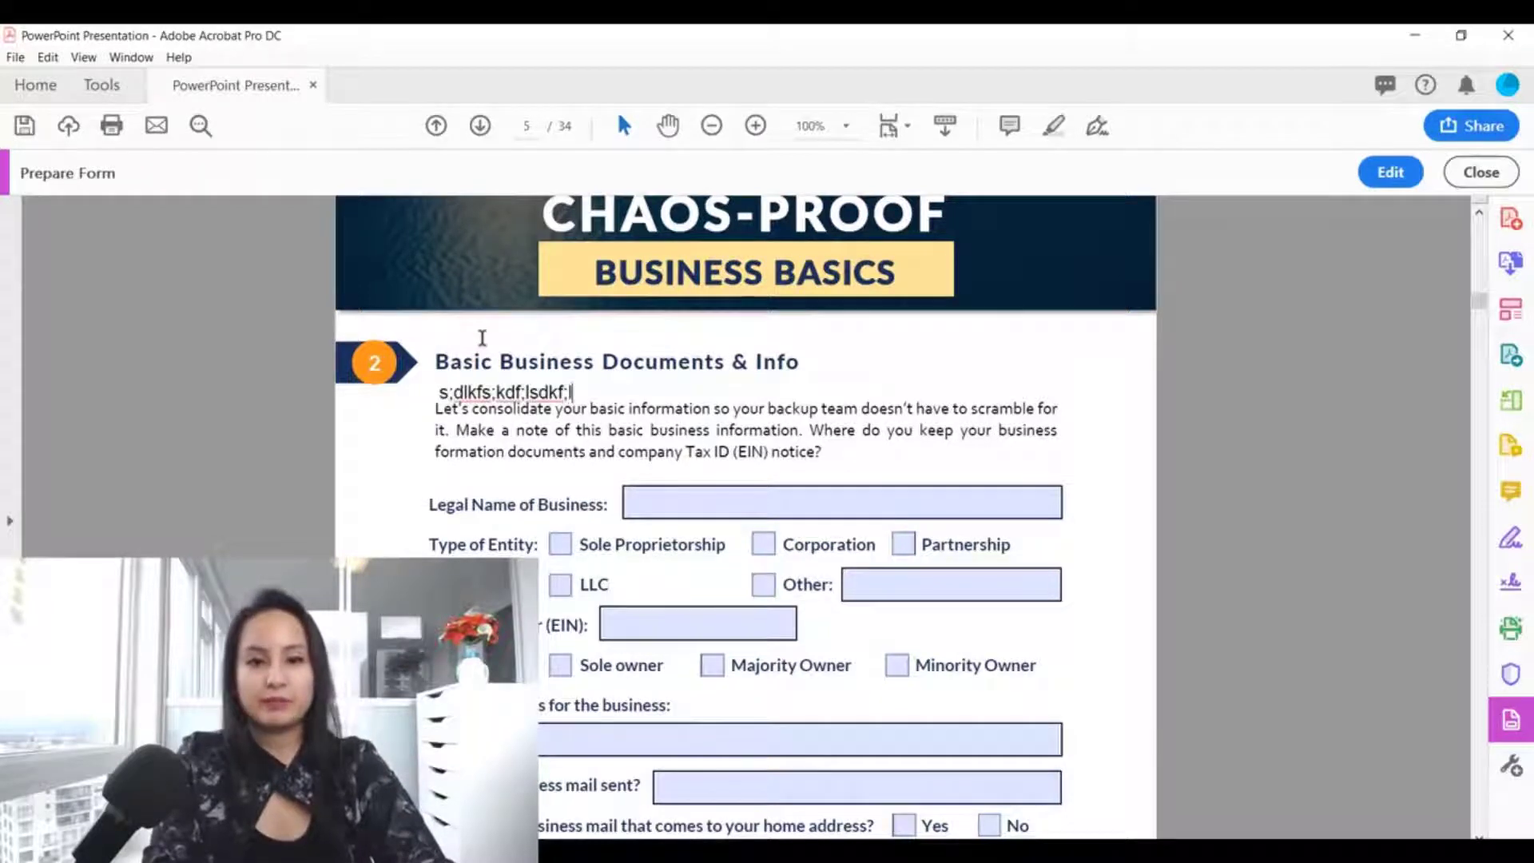
pyautogui.write('lllllllllllllllllllllllllllllllllllllllllllllllllllllllllllllllllllllllllll')
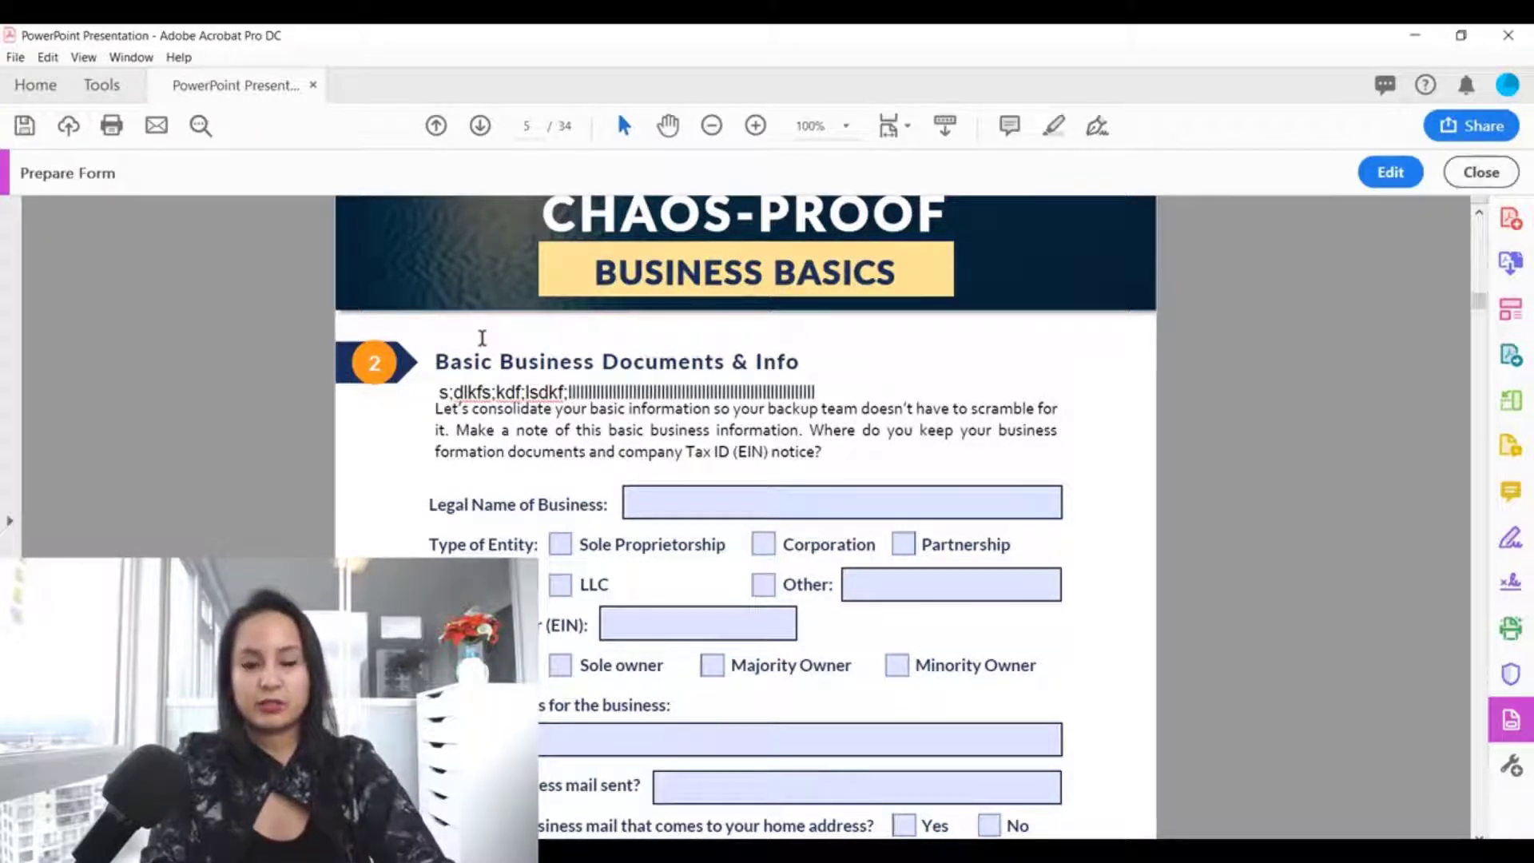
pyautogui.write('llllllllllllllllllllllllllllllllllllllllllllllllllllllllllllllllllllllllllllllllllllllllllllllllllllllllllllllllllllll')
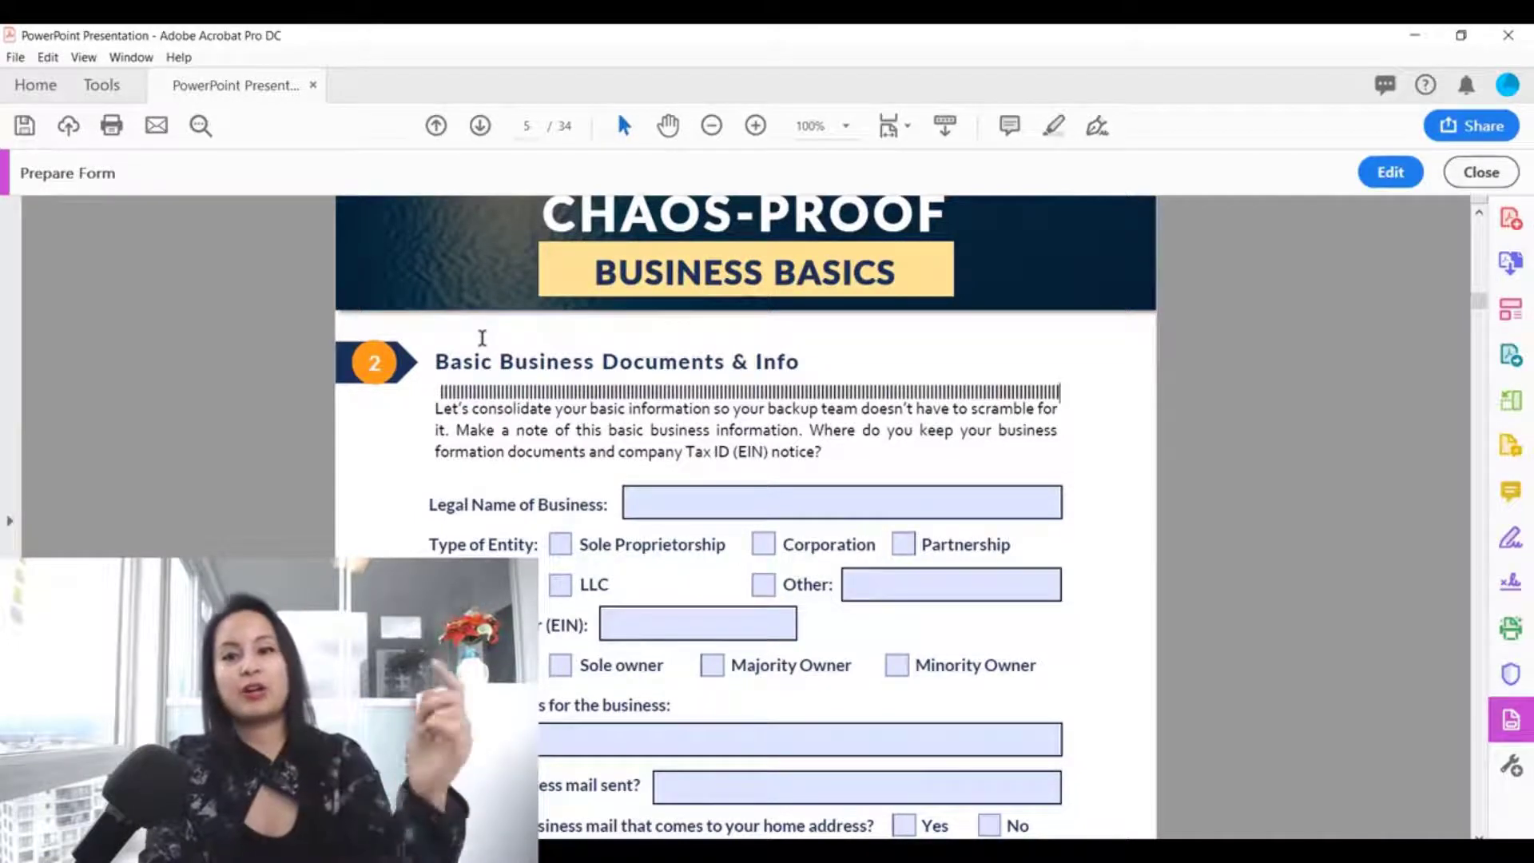
pyautogui.press('Escape')
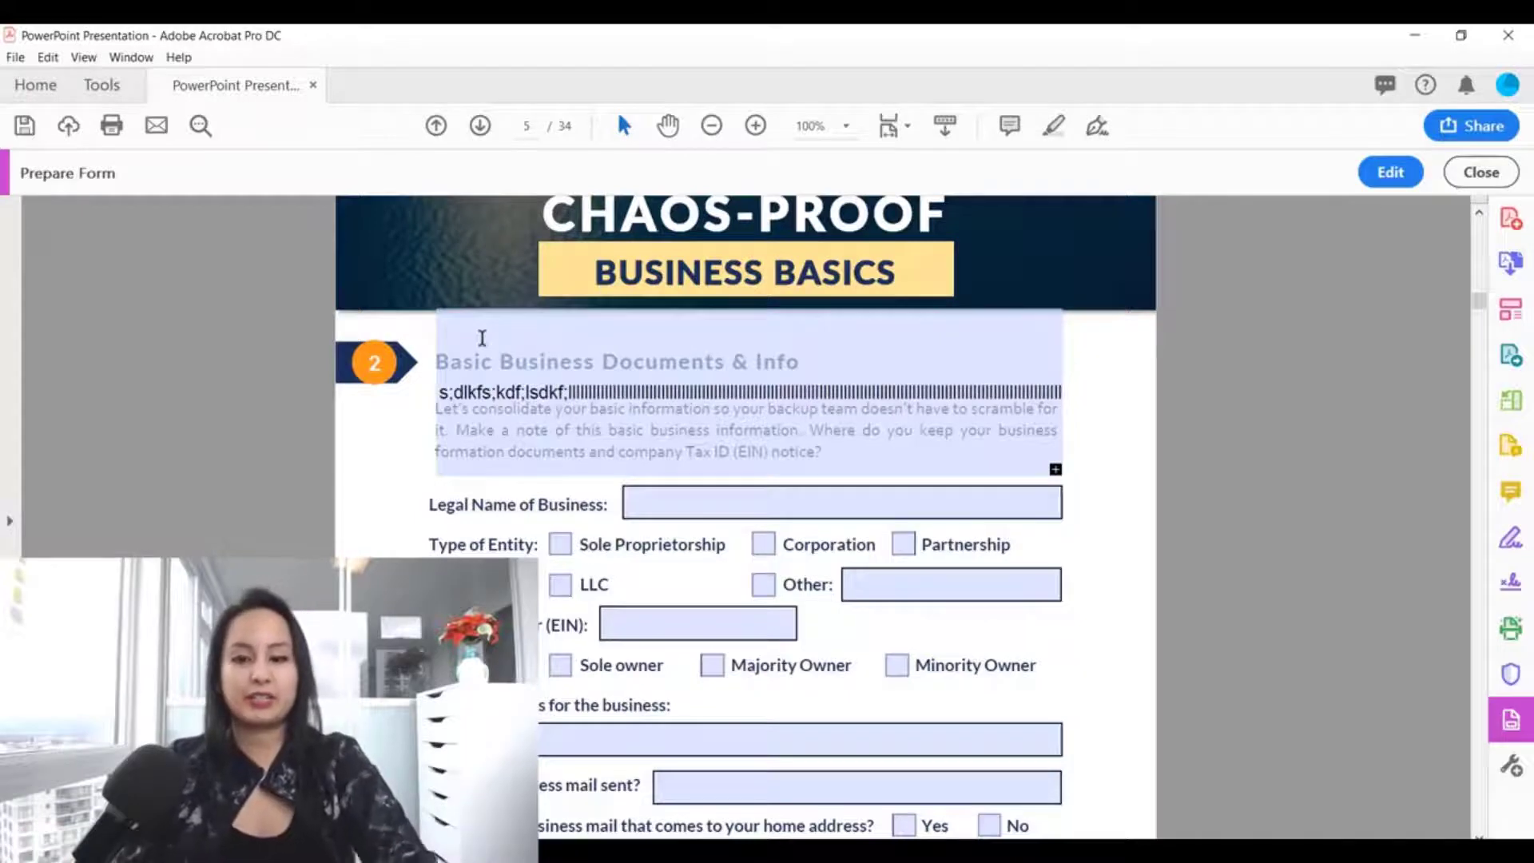
pyautogui.click(705, 392)
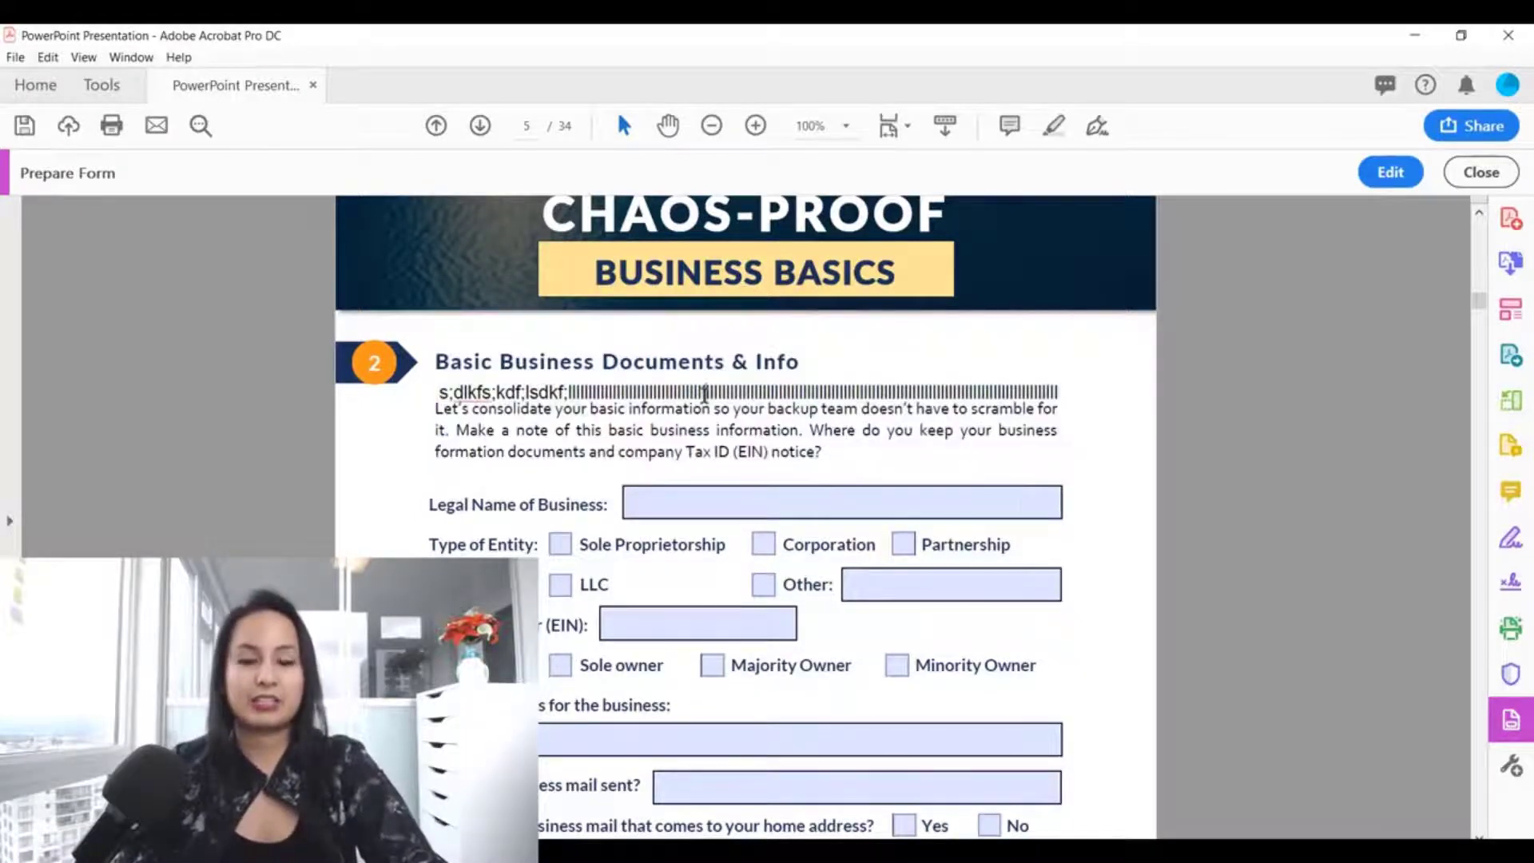
pyautogui.write('cvbcb')
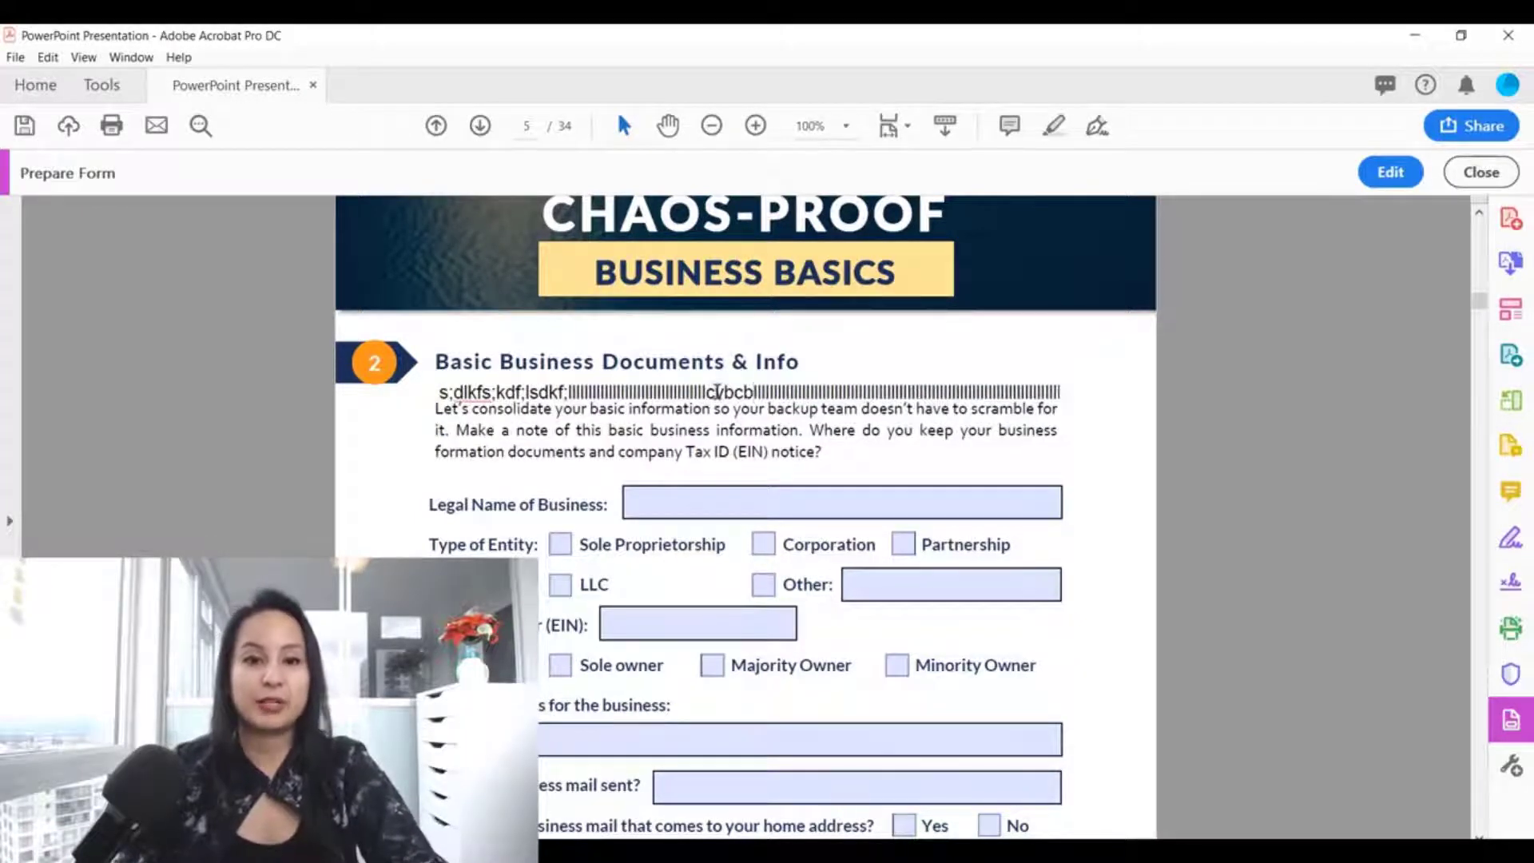
# - Clear the long single-line sample text from the Test 1 field
pyautogui.tripleClick(991, 390)
pyautogui.press('Delete')
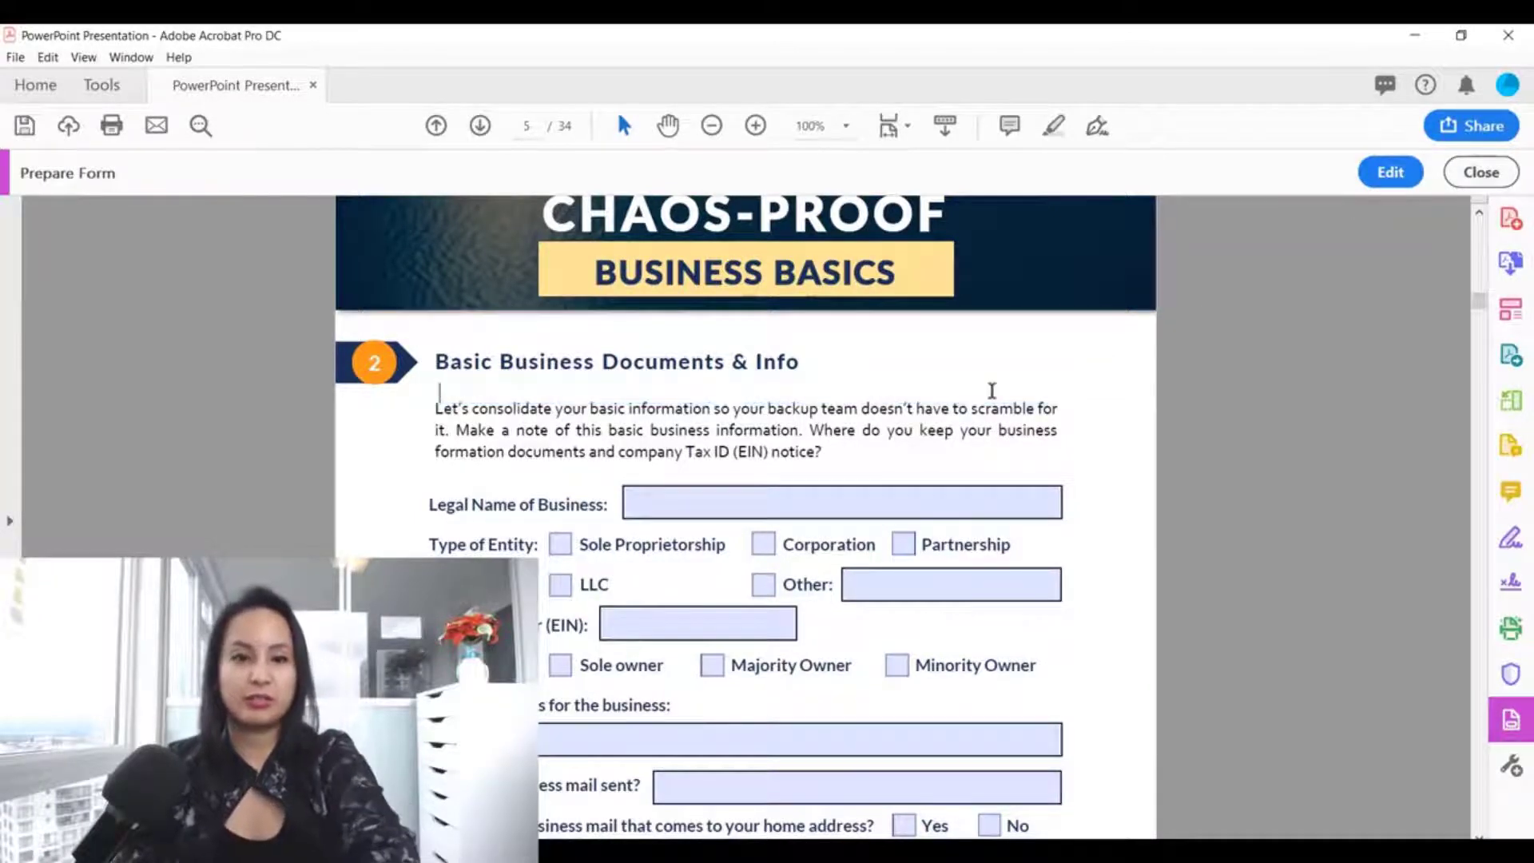
# - Return to editing the form and enable the Multi-line option in the Test 1 field's properties
pyautogui.click(1394, 177)
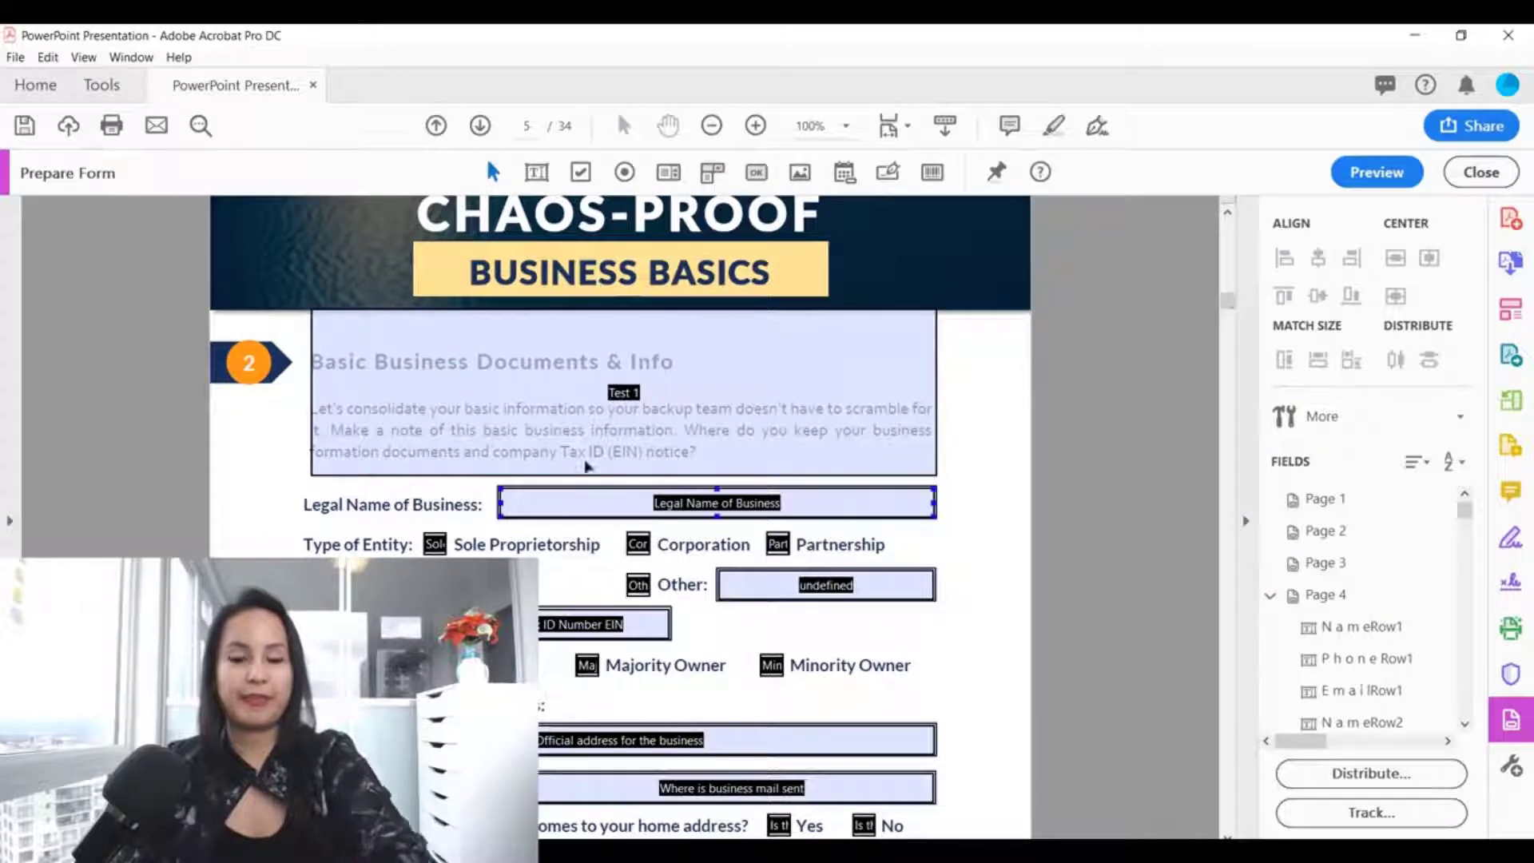
pyautogui.doubleClick(729, 406)
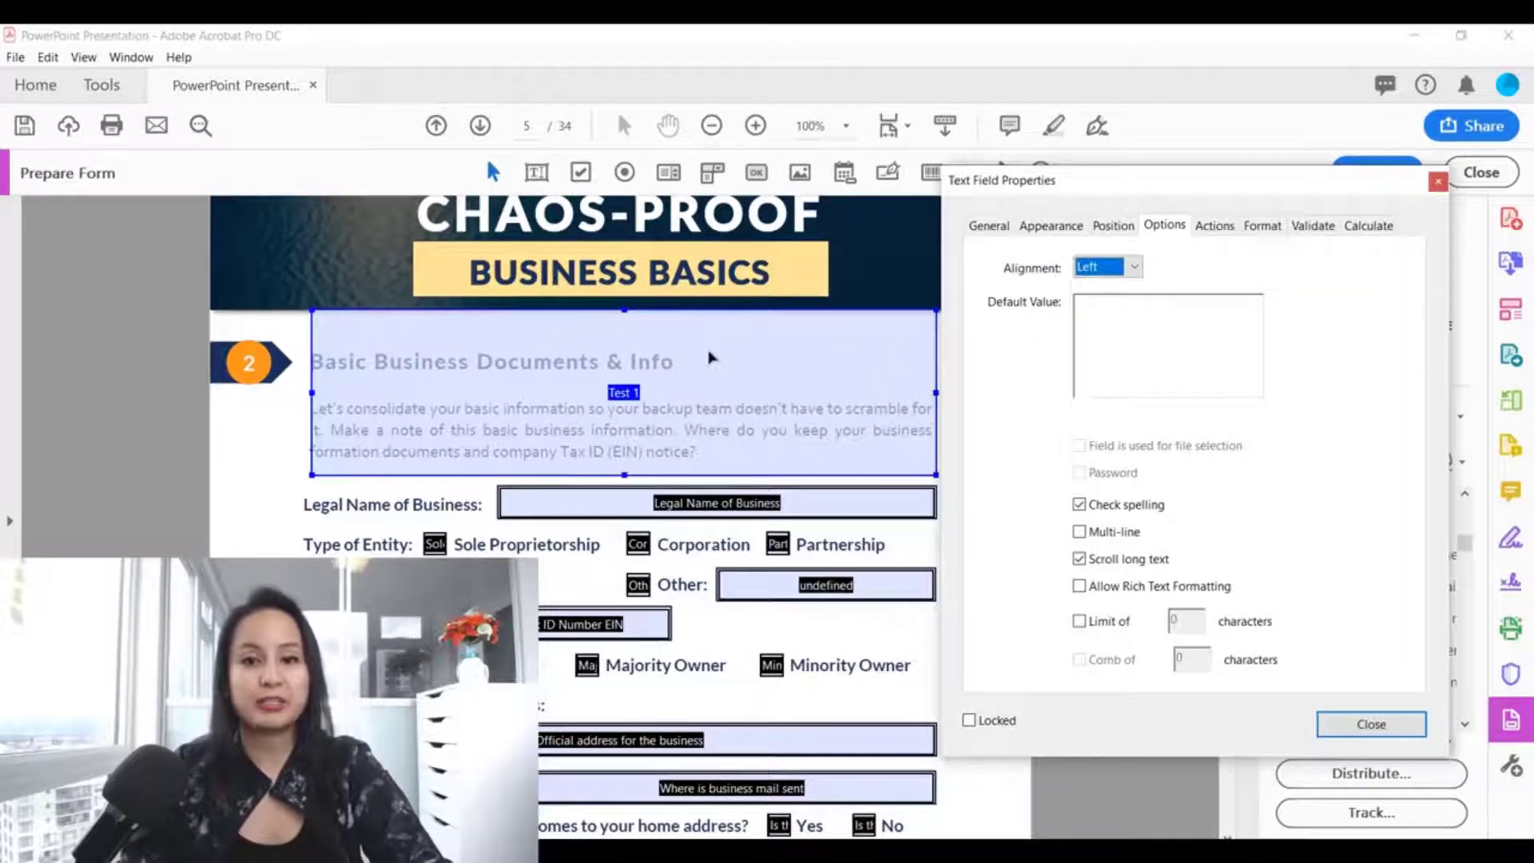
pyautogui.click(1079, 532)
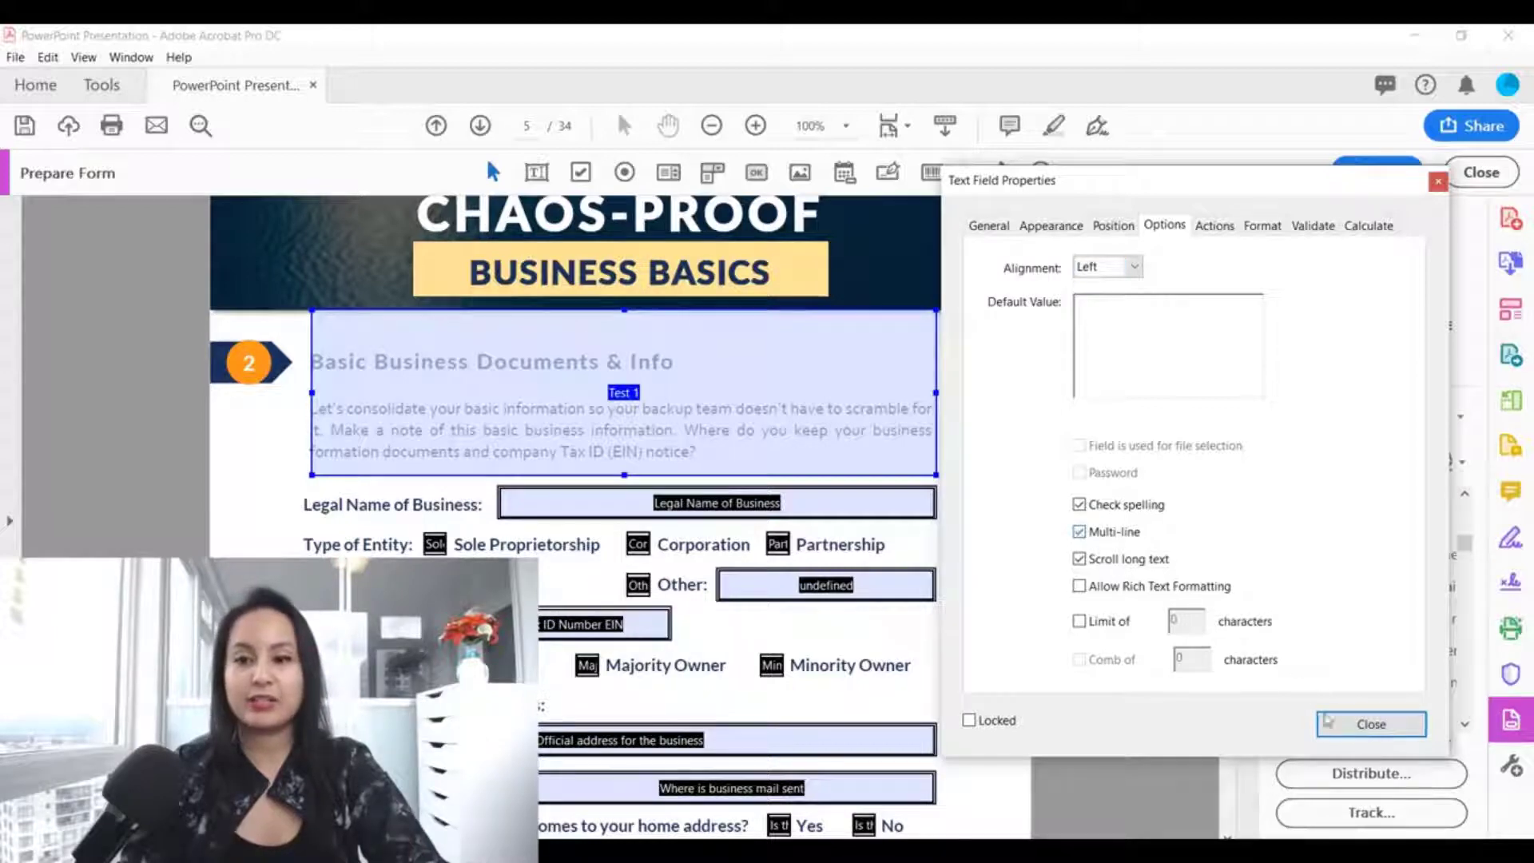
pyautogui.click(1330, 721)
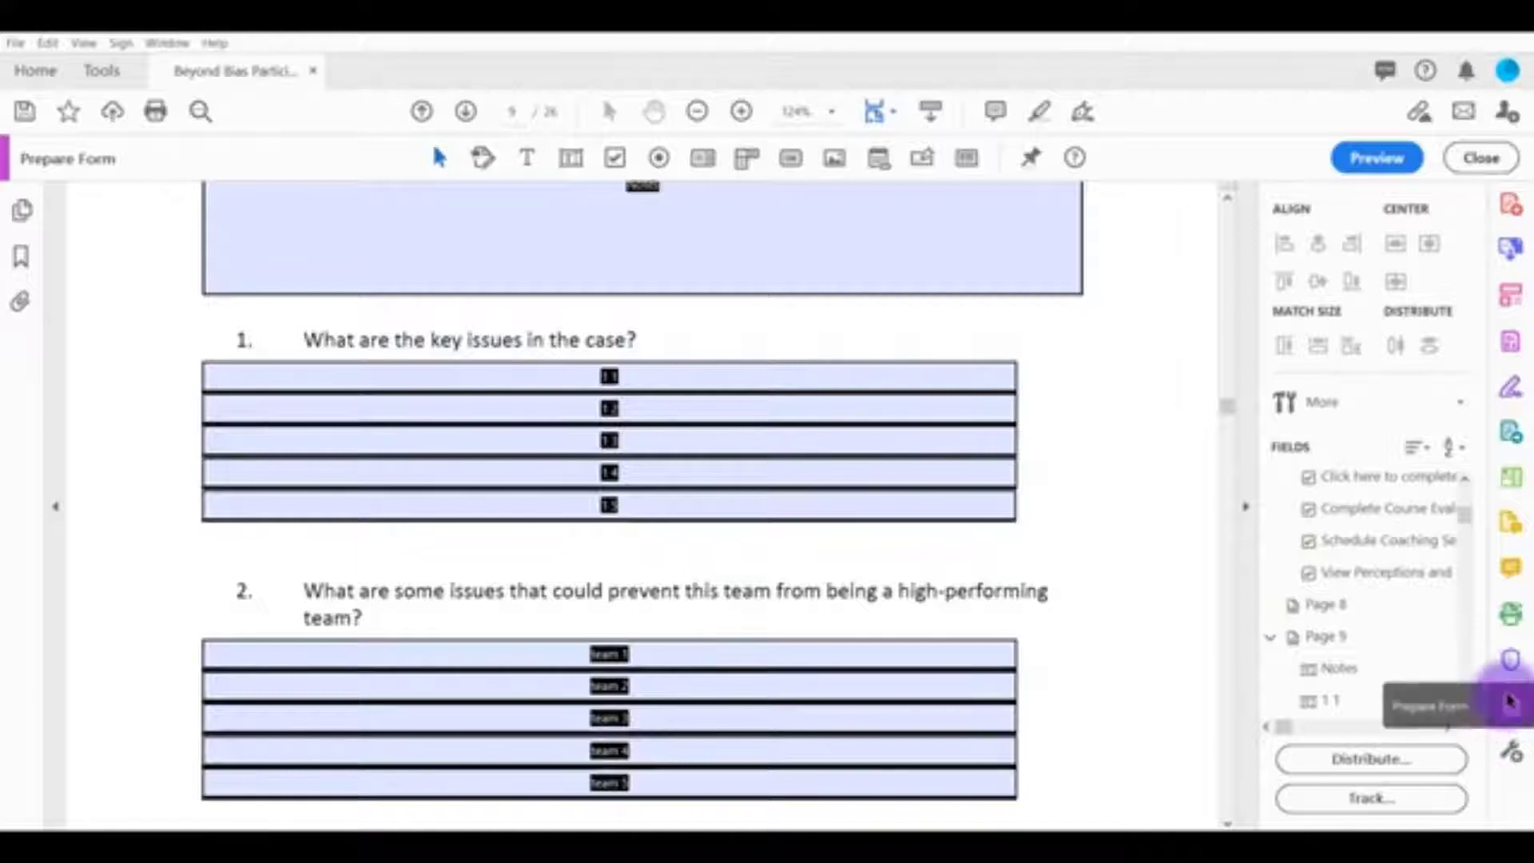
# - Open the Prepare Form tool and place a date field beside the question "What are the key issues in the case?"
pyautogui.click(1510, 755)
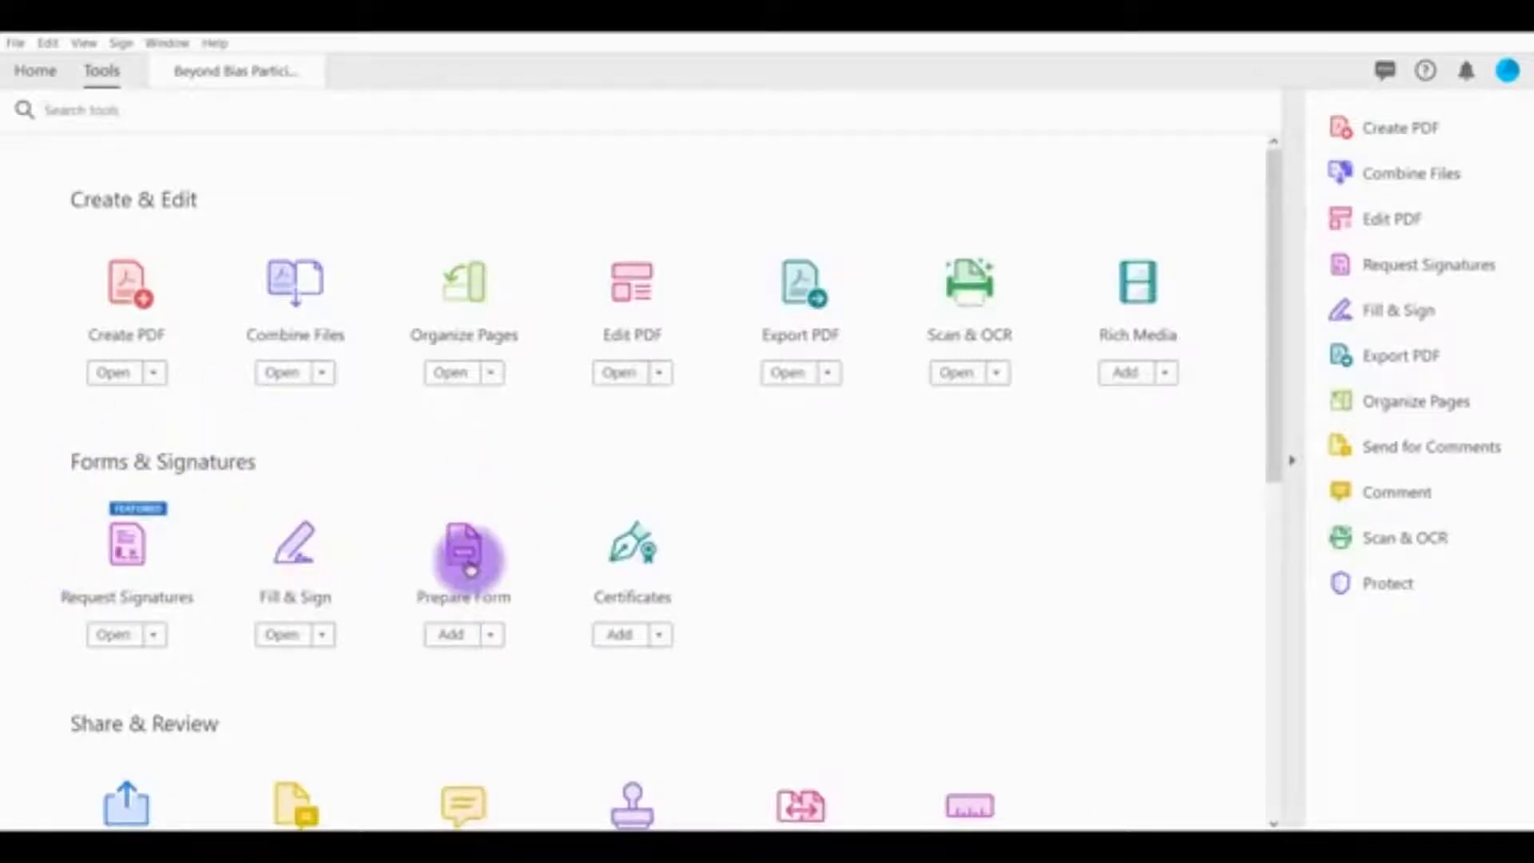
pyautogui.click(470, 565)
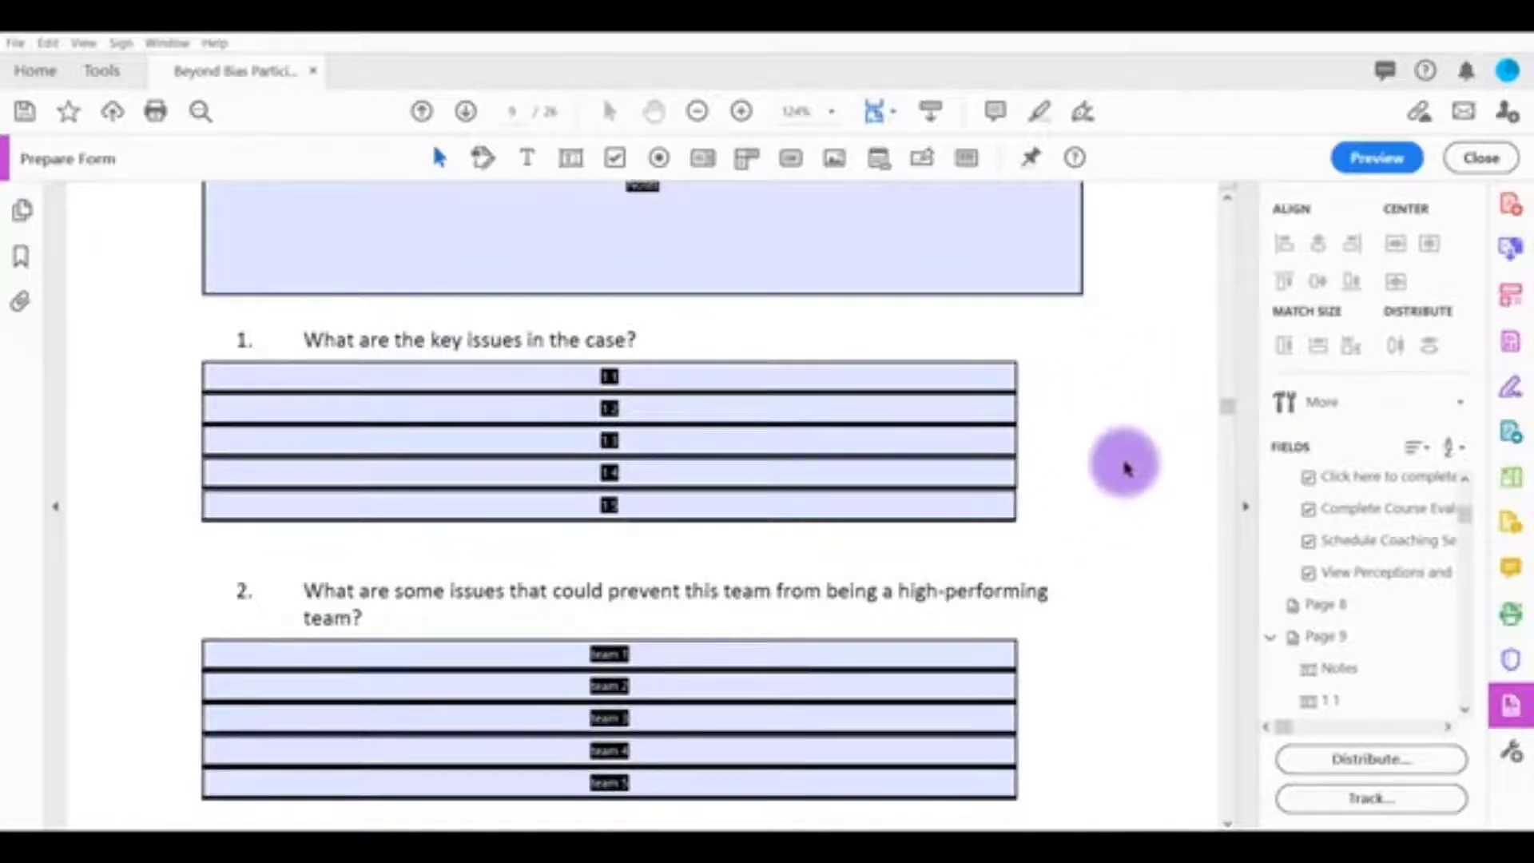
pyautogui.click(812, 205)
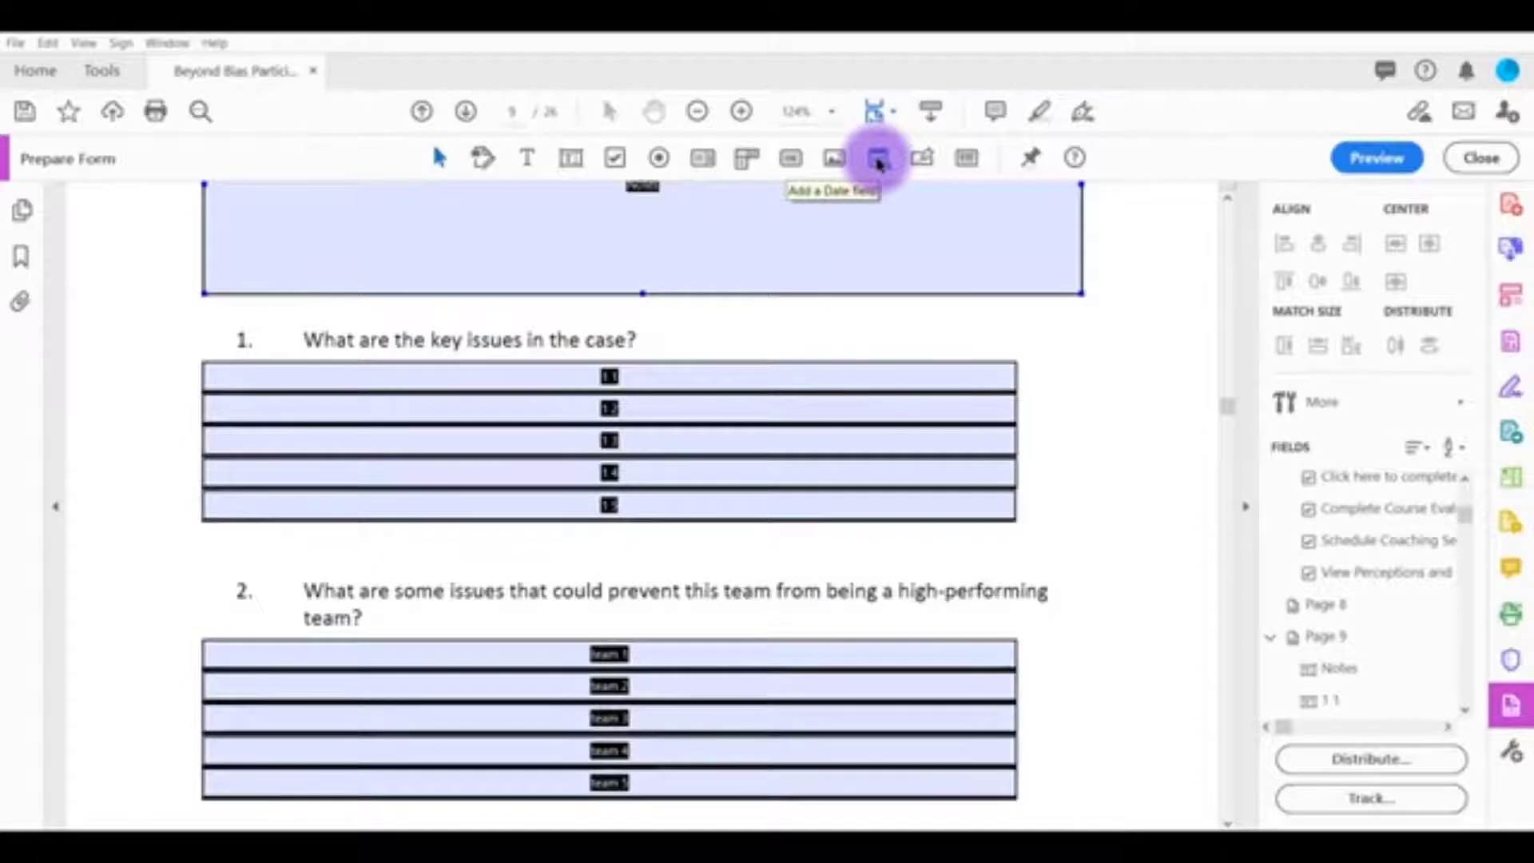
pyautogui.click(878, 160)
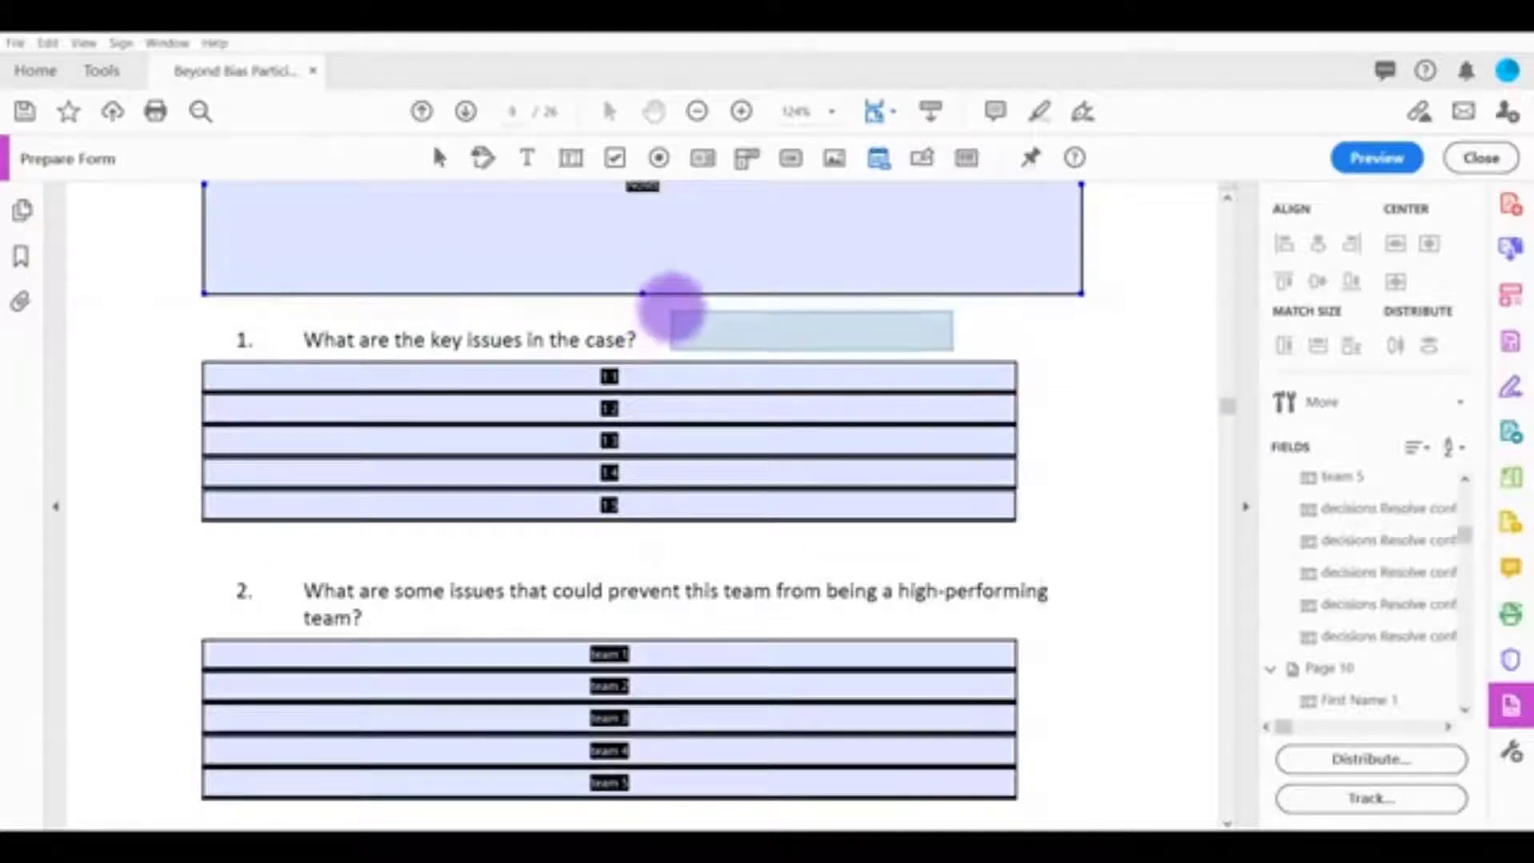
pyautogui.press('Escape')
pyautogui.moveTo(699, 324); pyautogui.dragTo(860, 348)
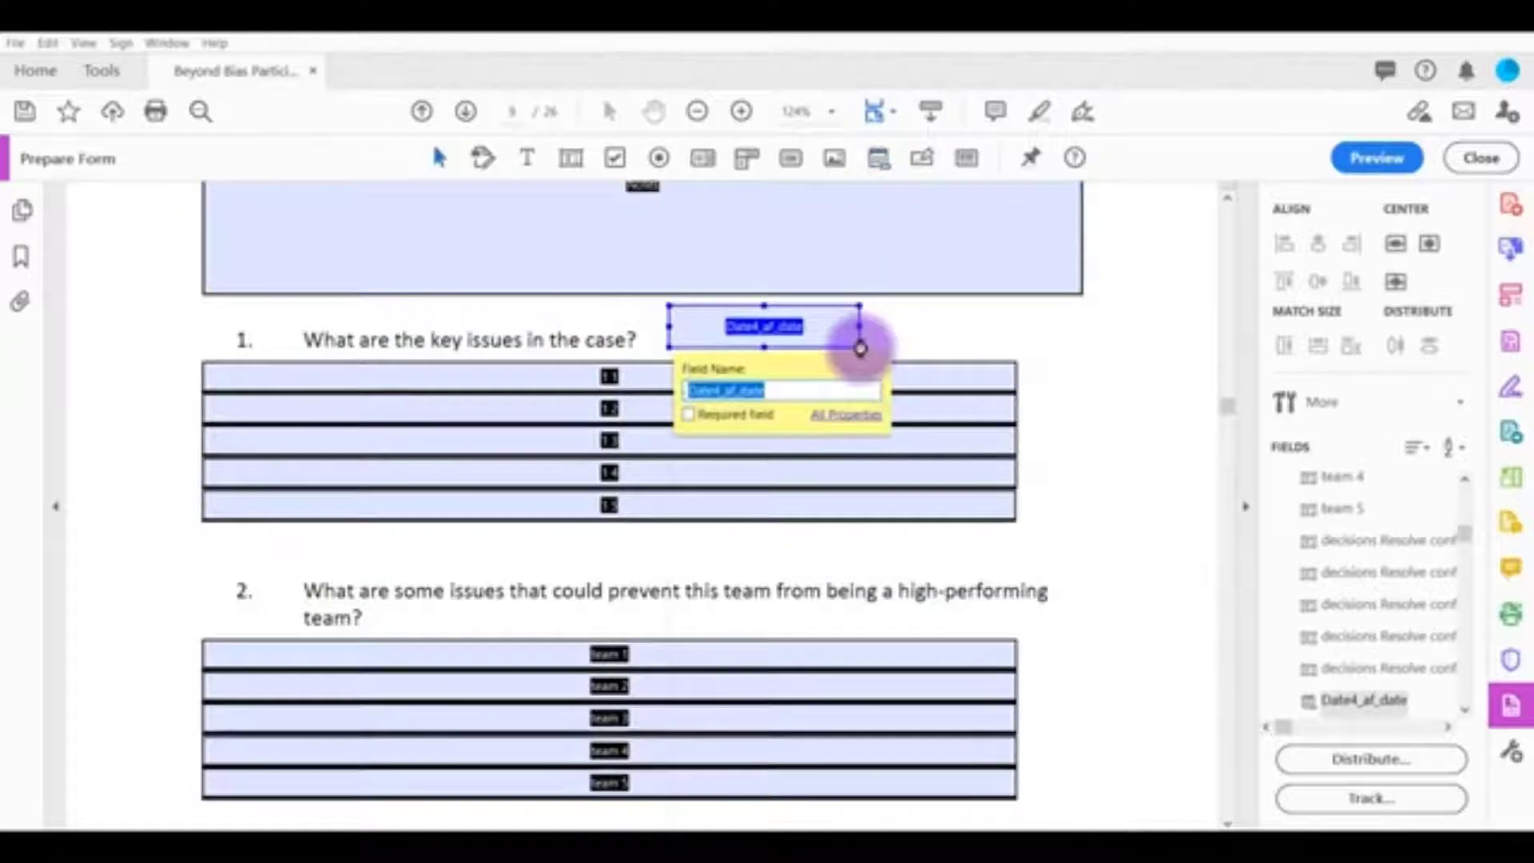
# - Examine the available date formats in the new date field's format properties
pyautogui.click(845, 416)
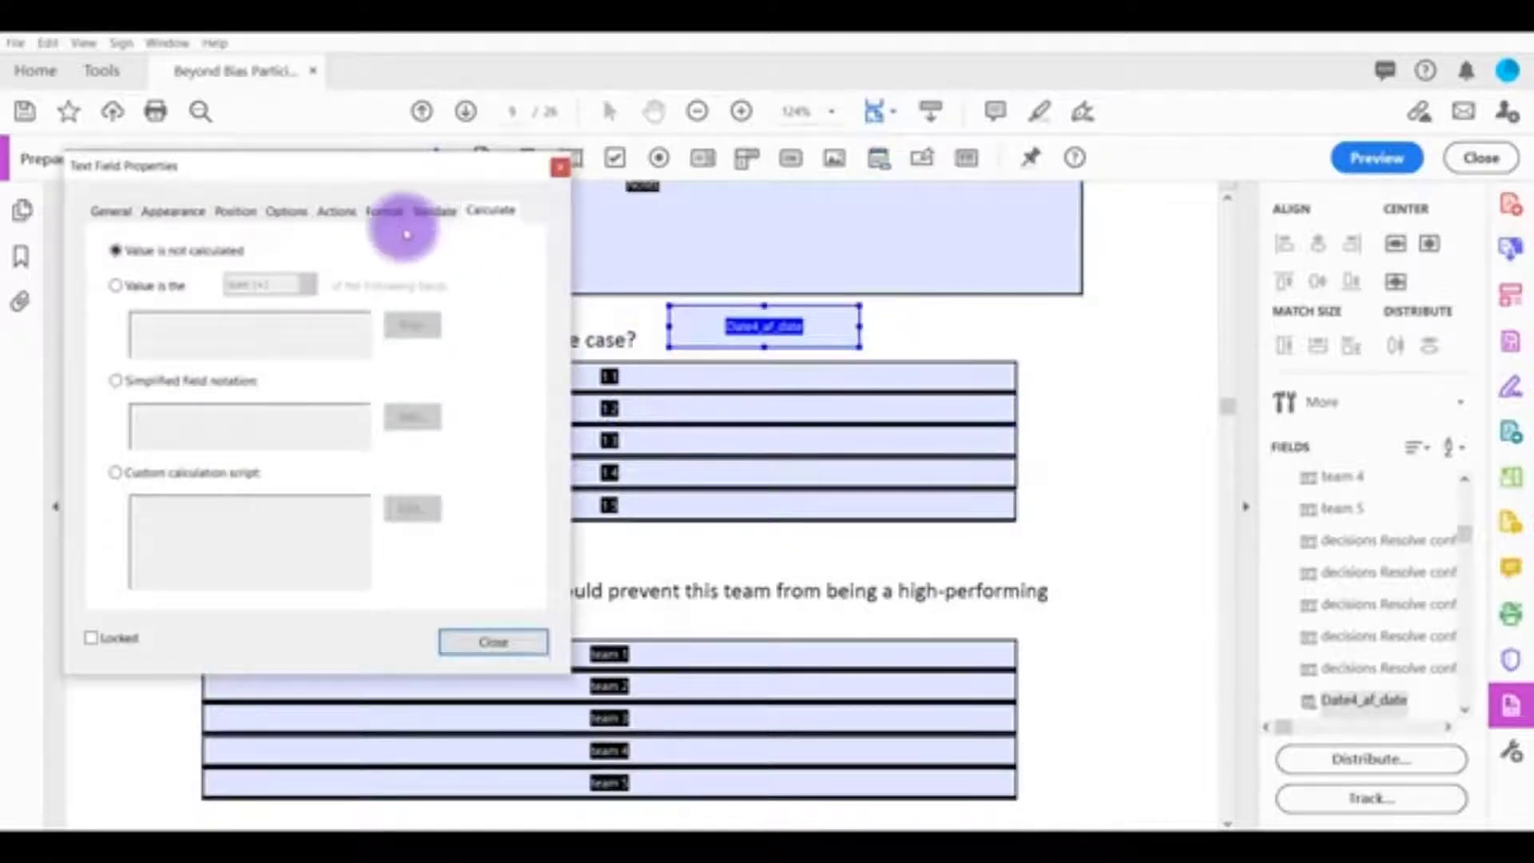
pyautogui.click(393, 218)
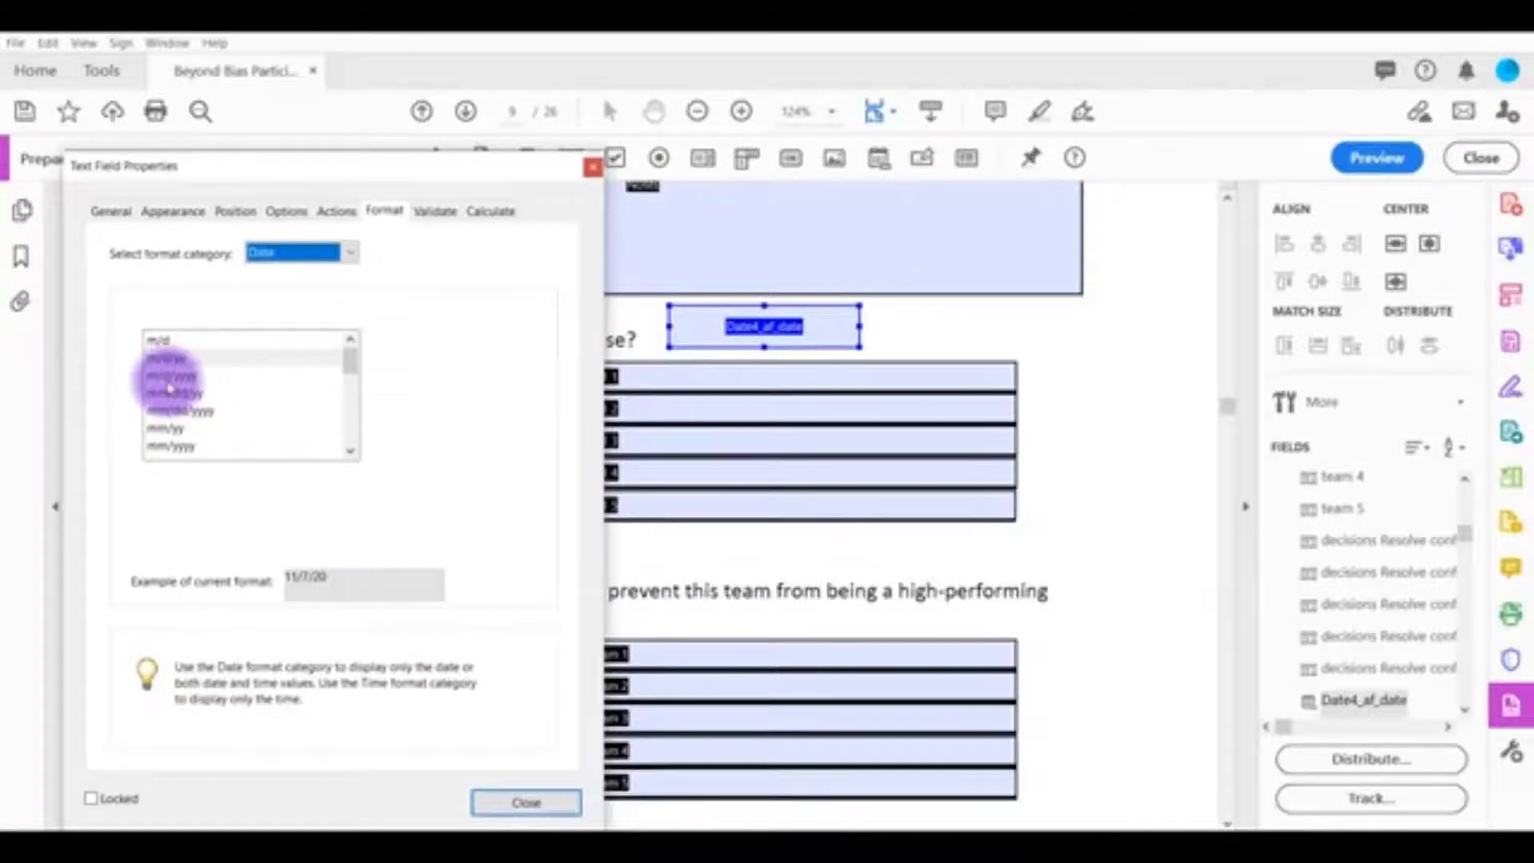
pyautogui.scroll(-5, 169, 389)
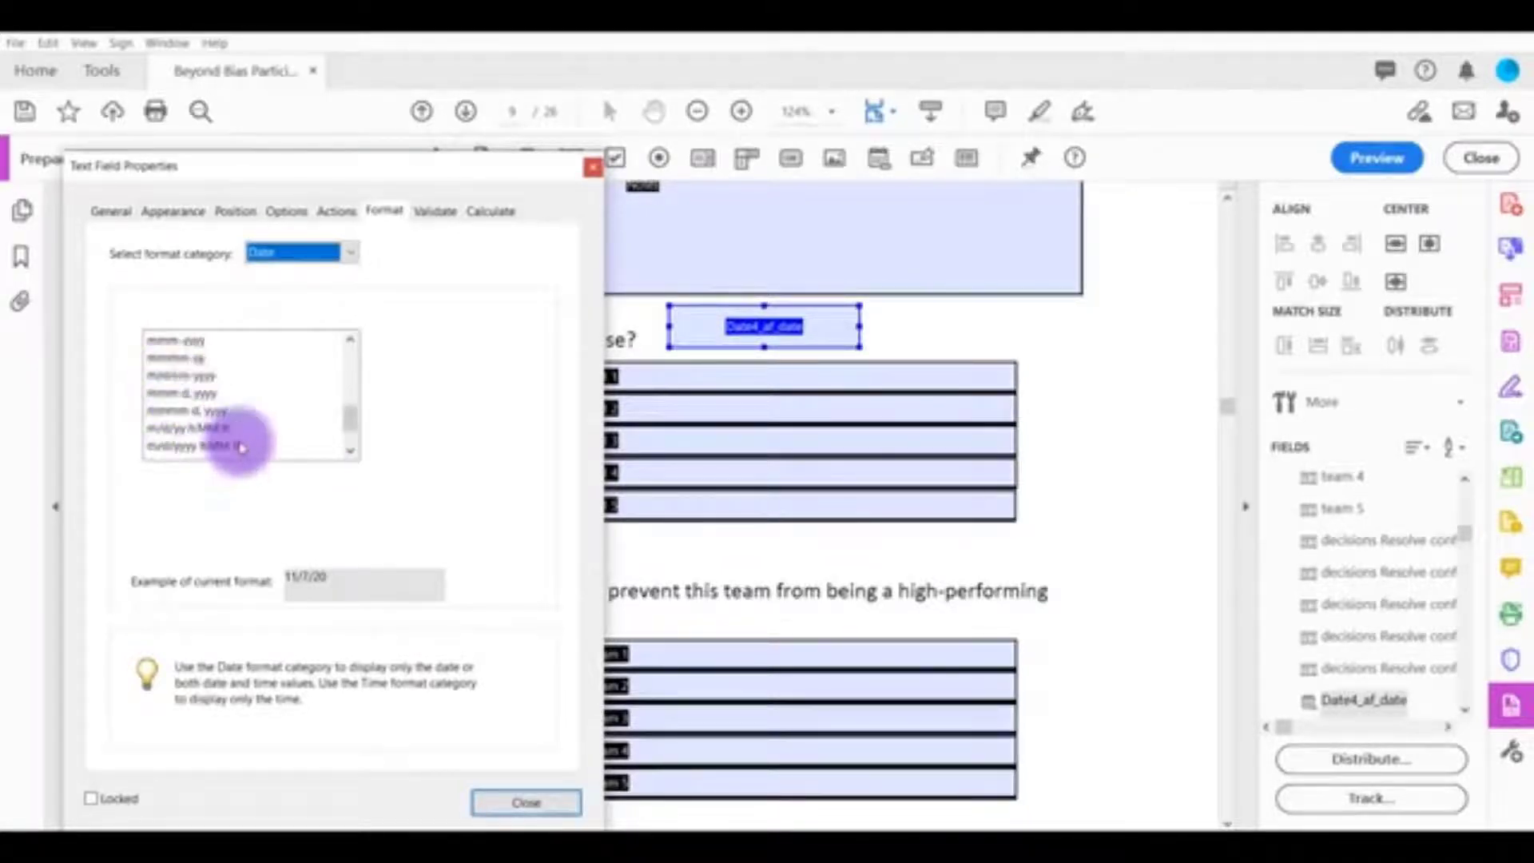
pyautogui.scroll(6, 241, 447)
pyautogui.scroll(-3, 242, 448)
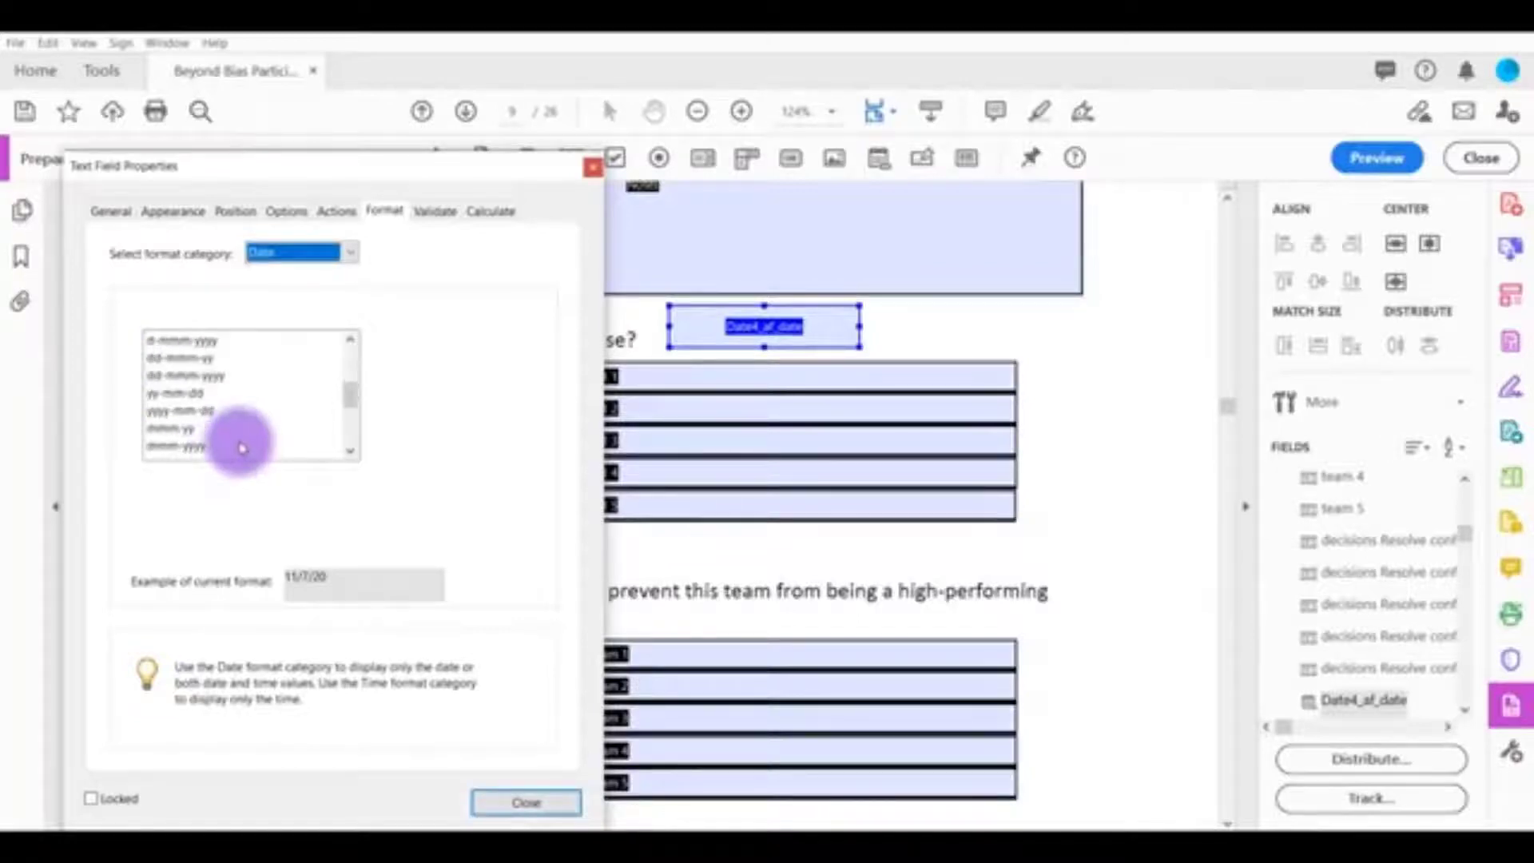
pyautogui.scroll(-4, 241, 448)
pyautogui.scroll(9, 241, 448)
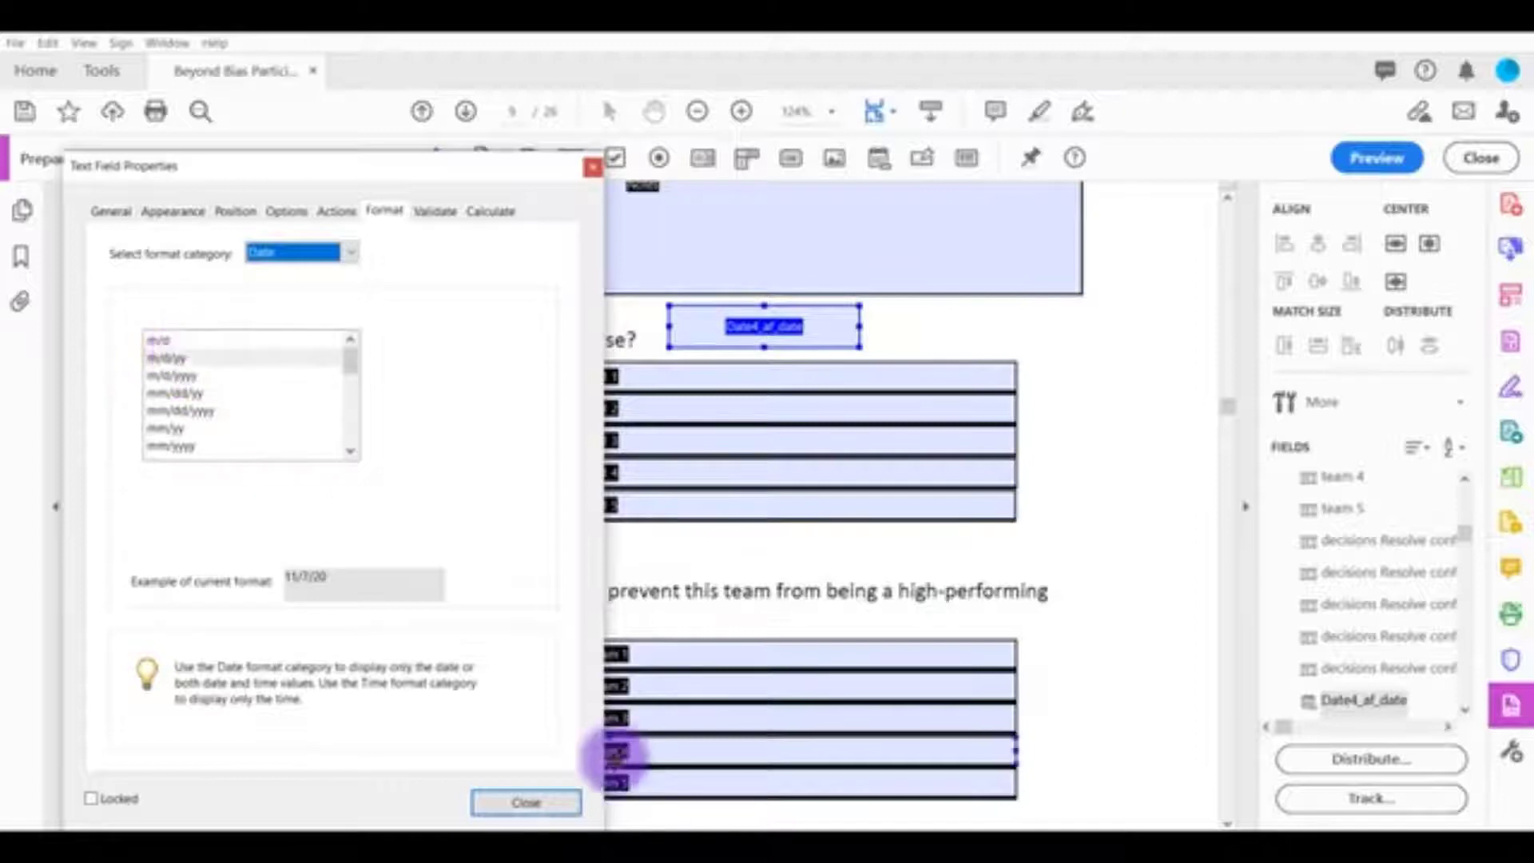
pyautogui.click(547, 801)
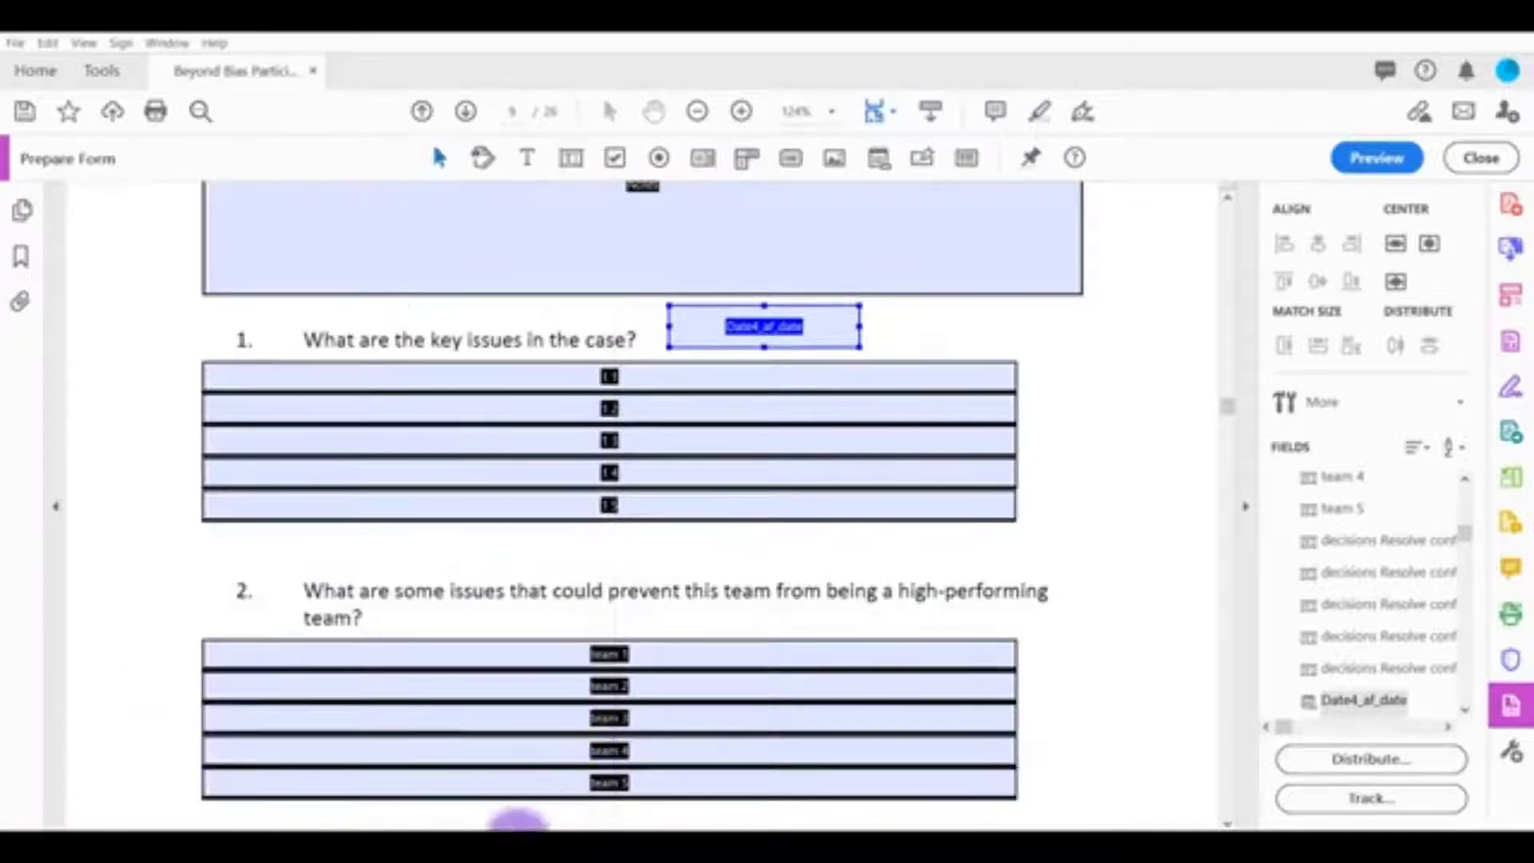
# - Preview the form and choose November 8, 2020 from the date field's calendar
pyautogui.click(1373, 157)
pyautogui.click(907, 353)
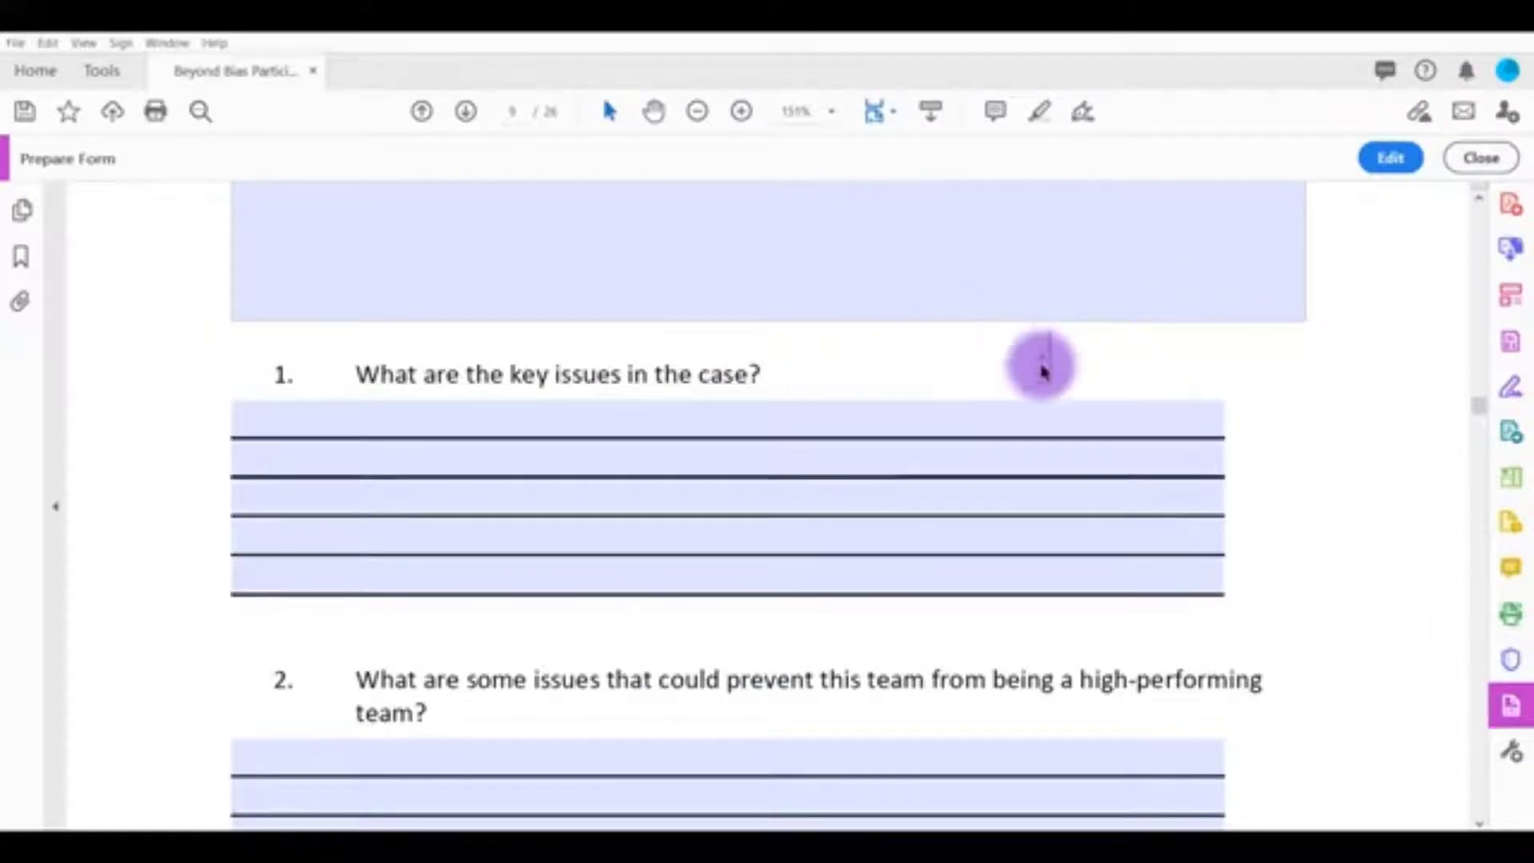
pyautogui.click(1043, 372)
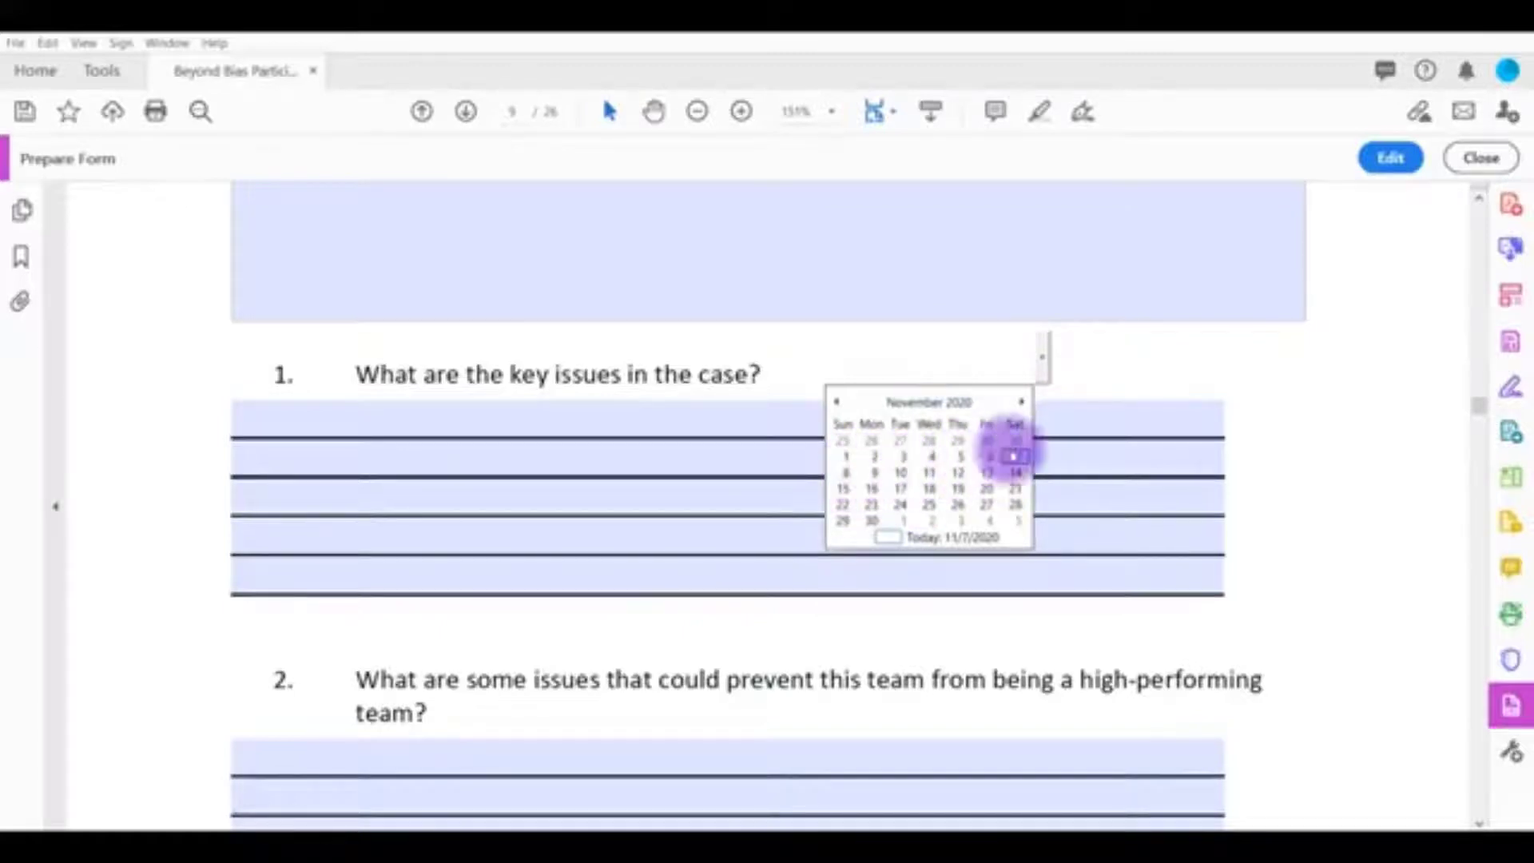
pyautogui.click(846, 474)
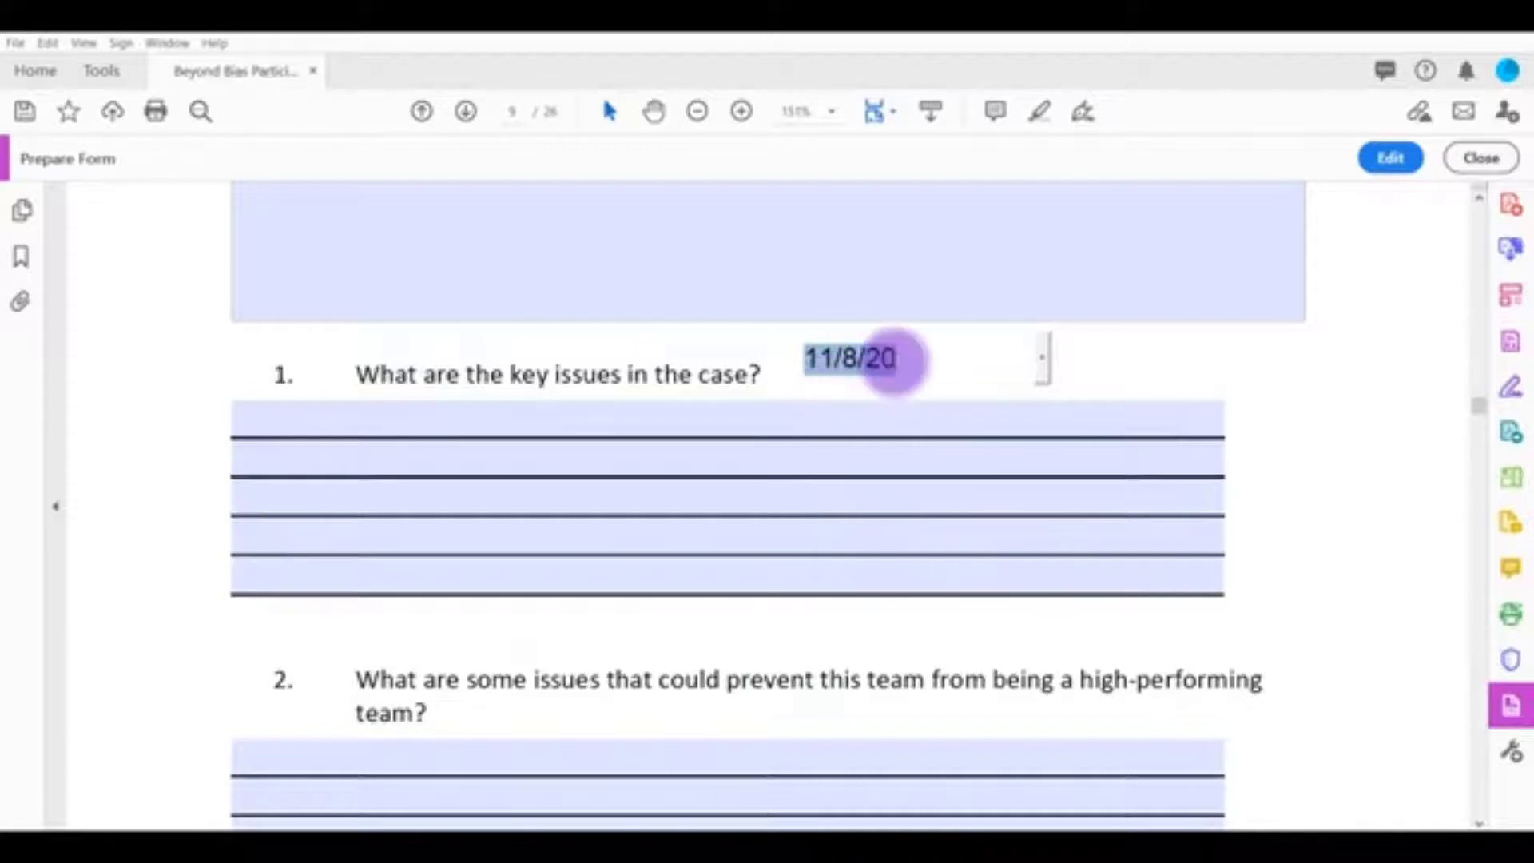
# - Return to editing and review the date field's font size, font and text color options in its properties
pyautogui.click(1394, 165)
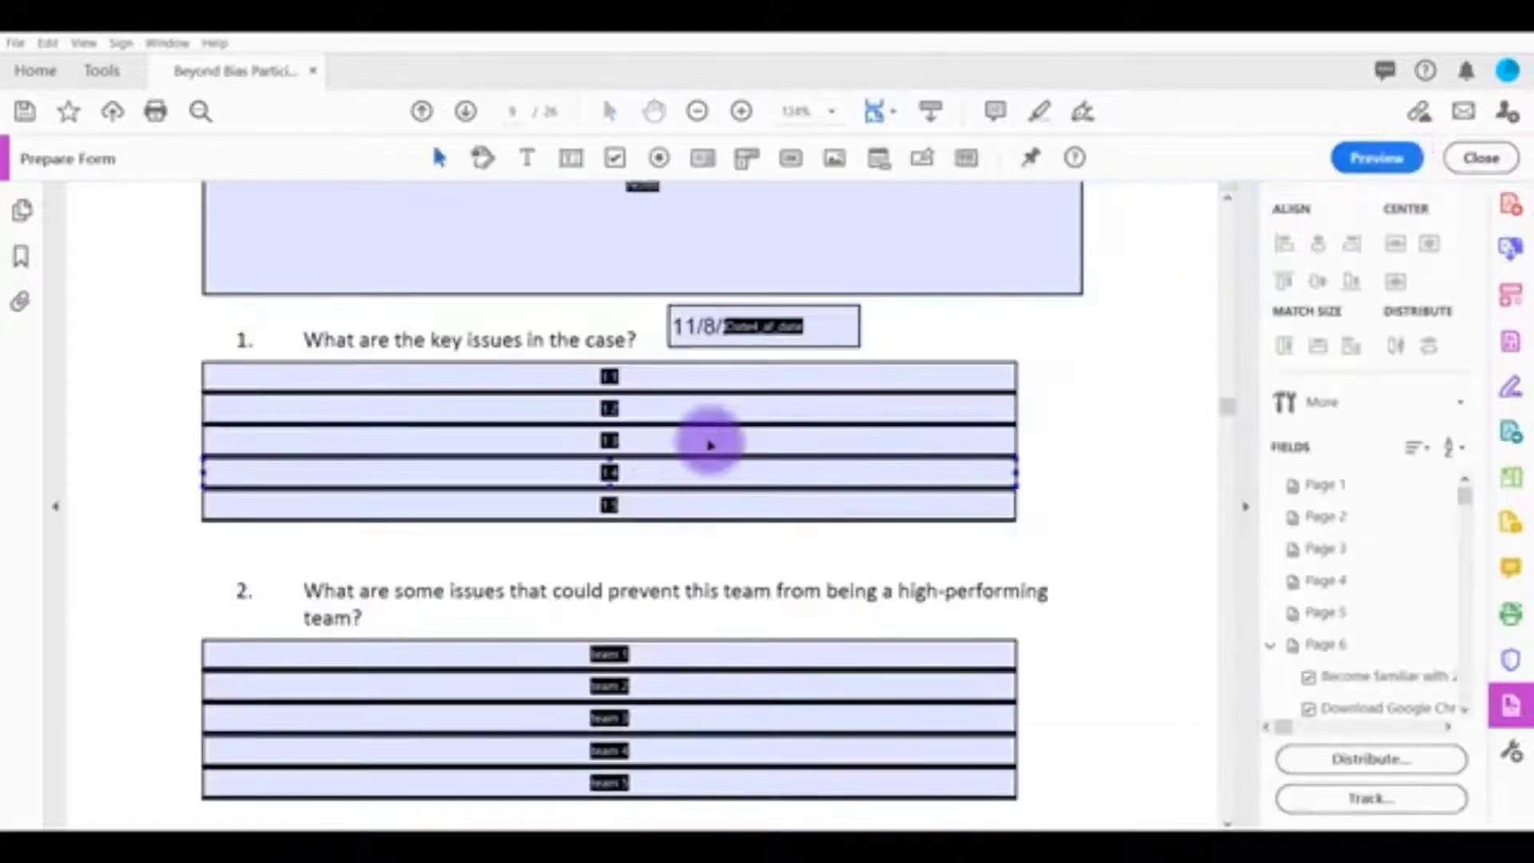
pyautogui.click(828, 332)
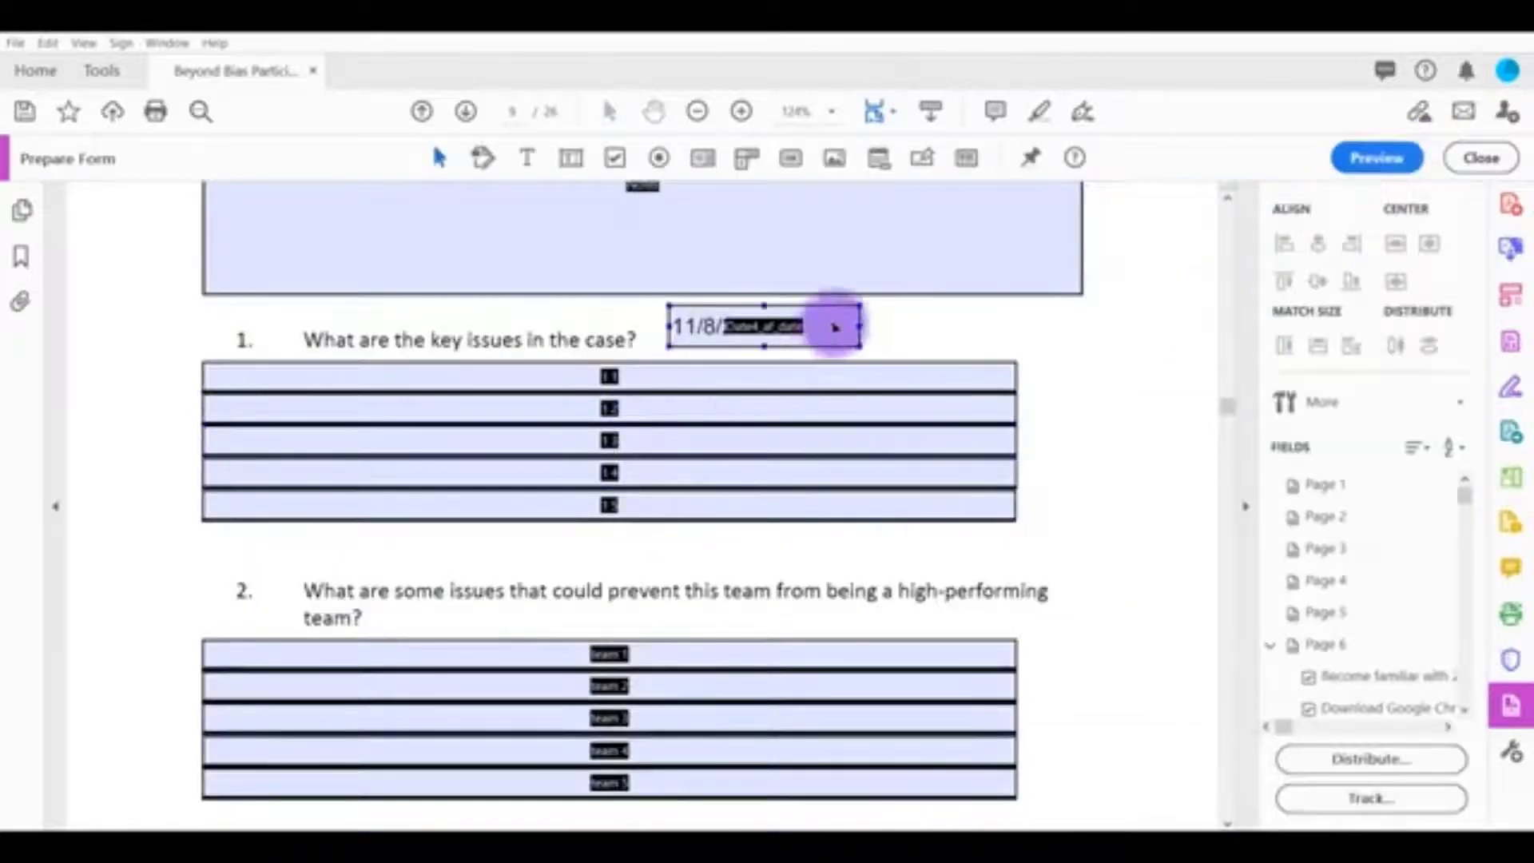
pyautogui.doubleClick(828, 332)
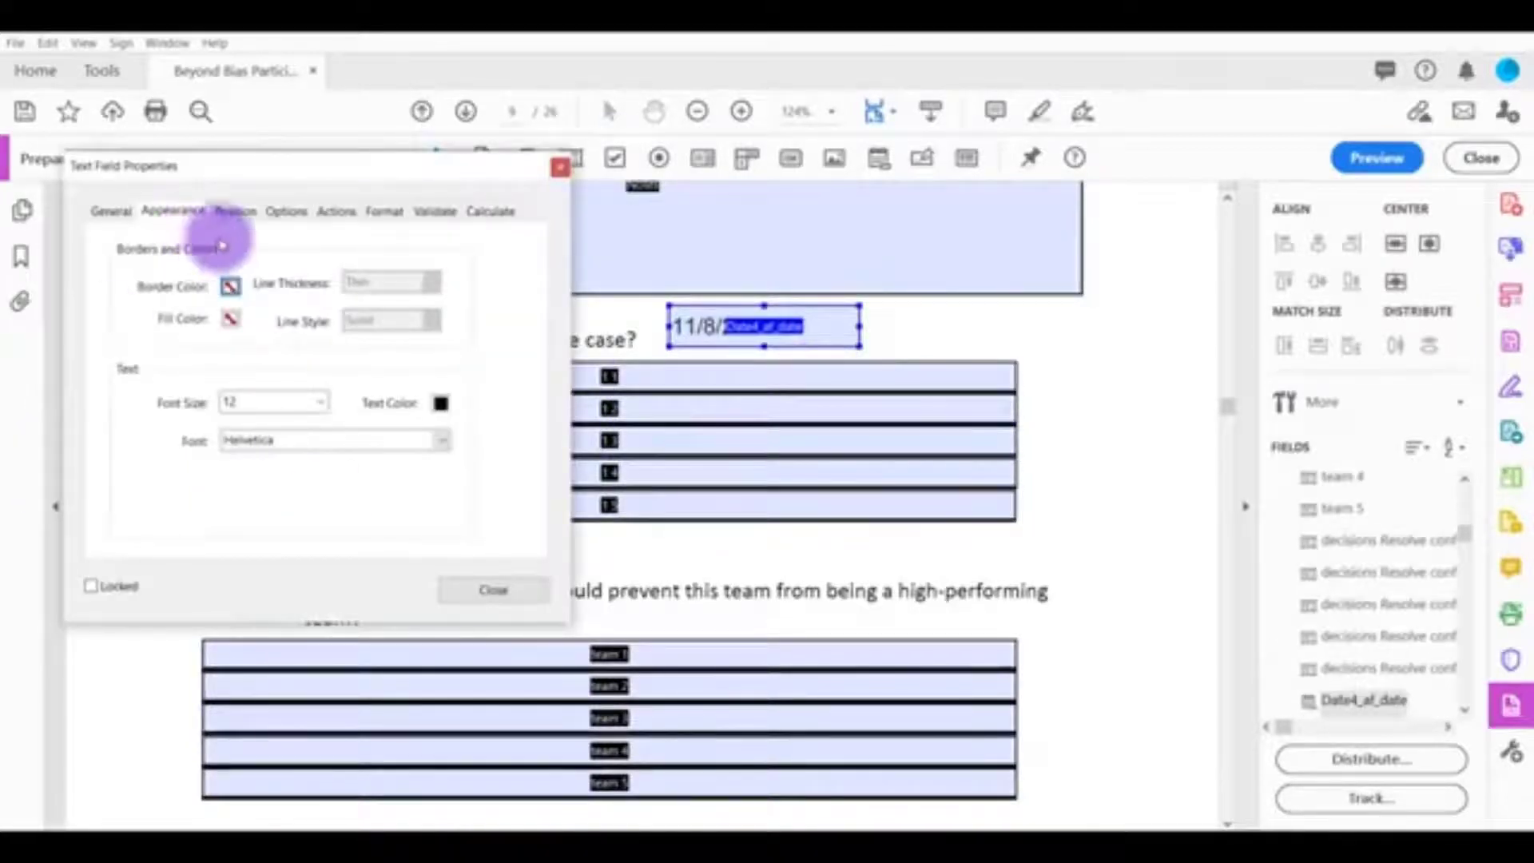
pyautogui.doubleClick(248, 403)
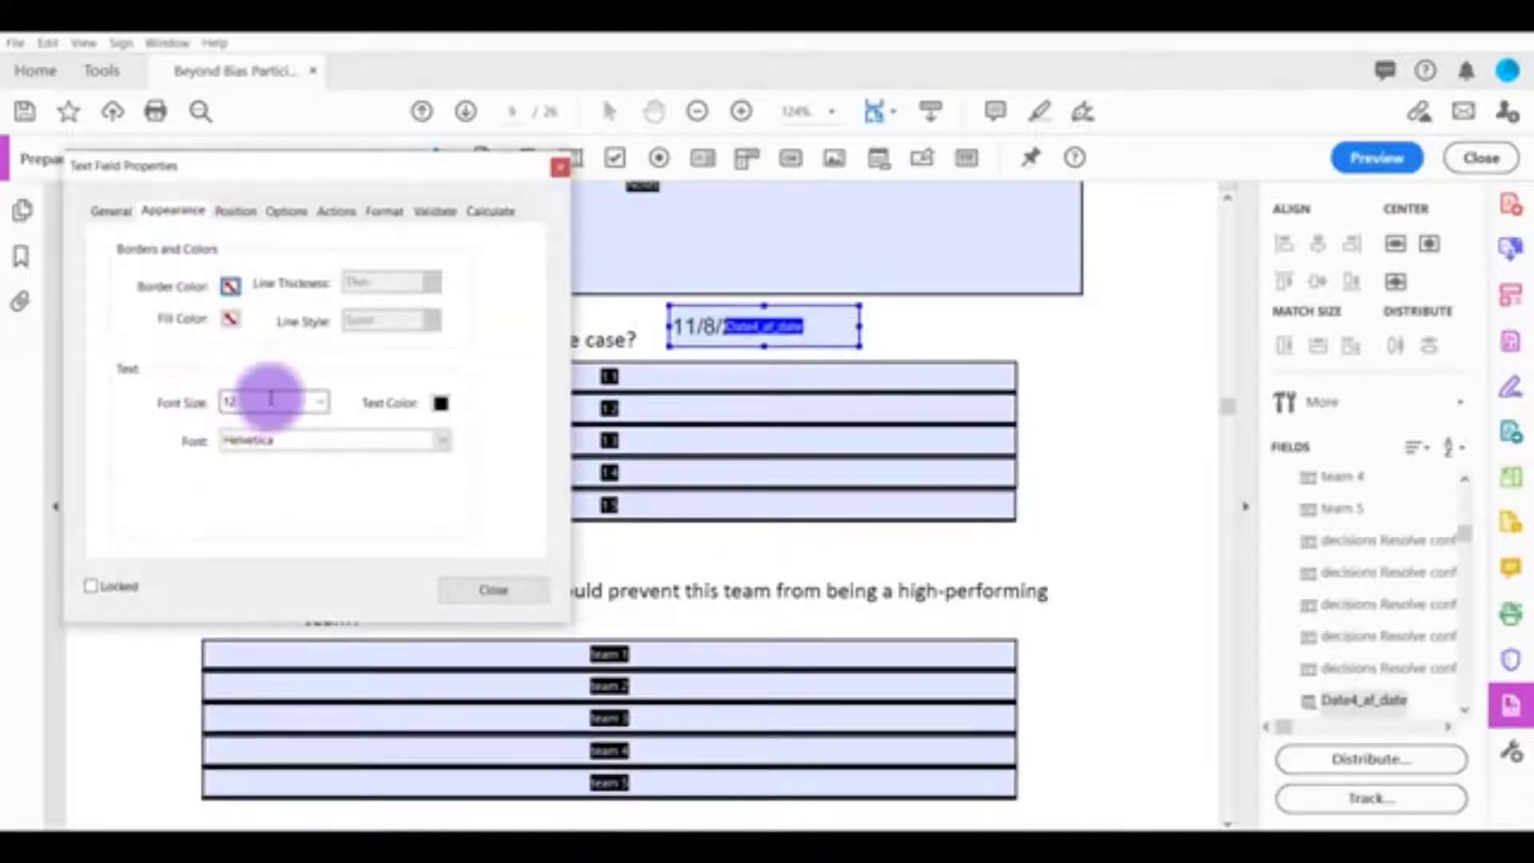
pyautogui.click(315, 449)
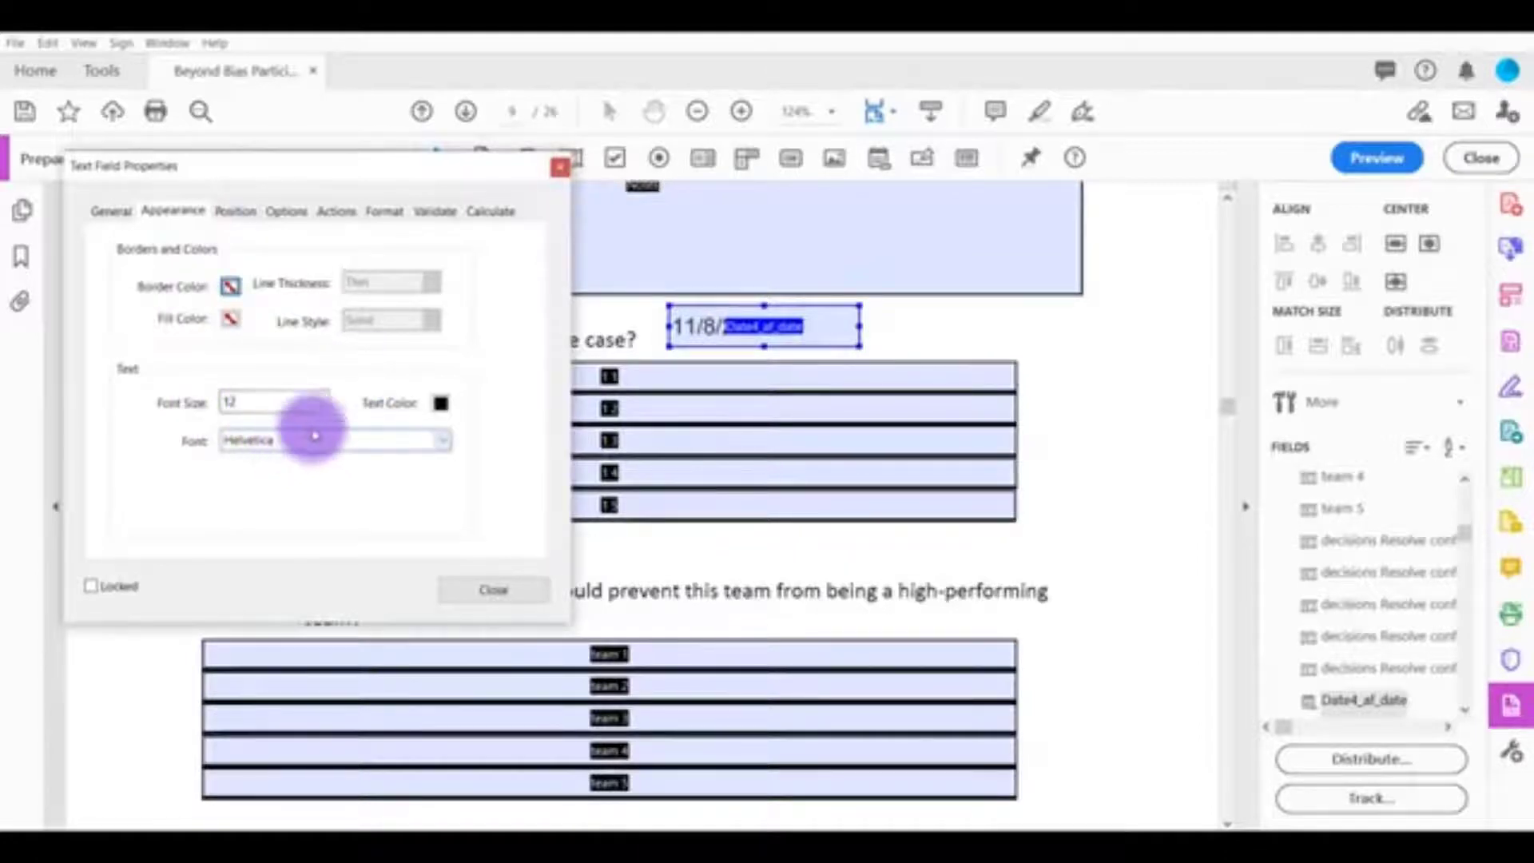
pyautogui.click(440, 403)
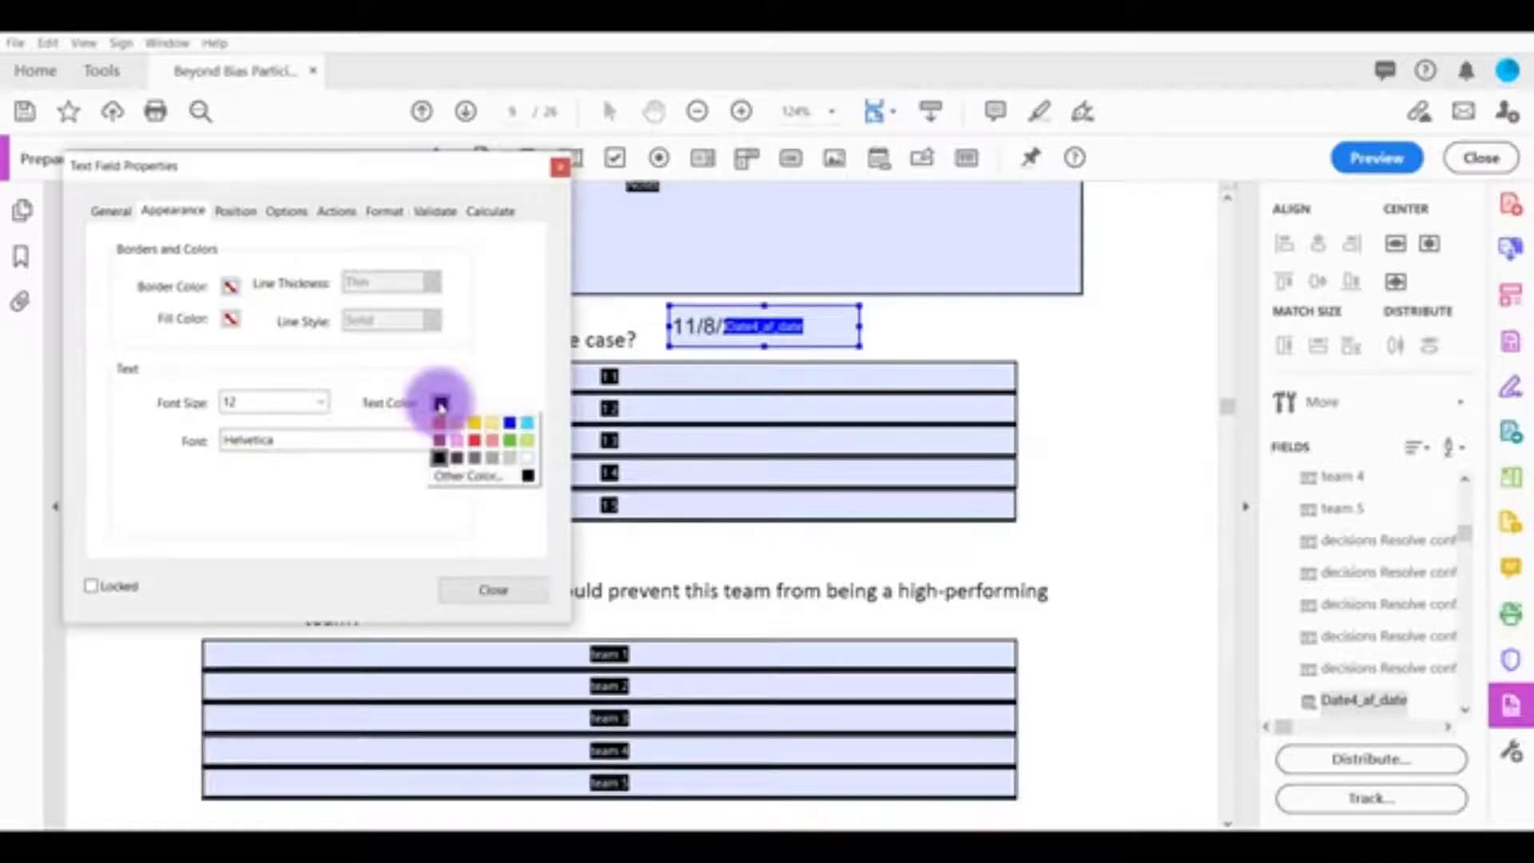
pyautogui.click(454, 388)
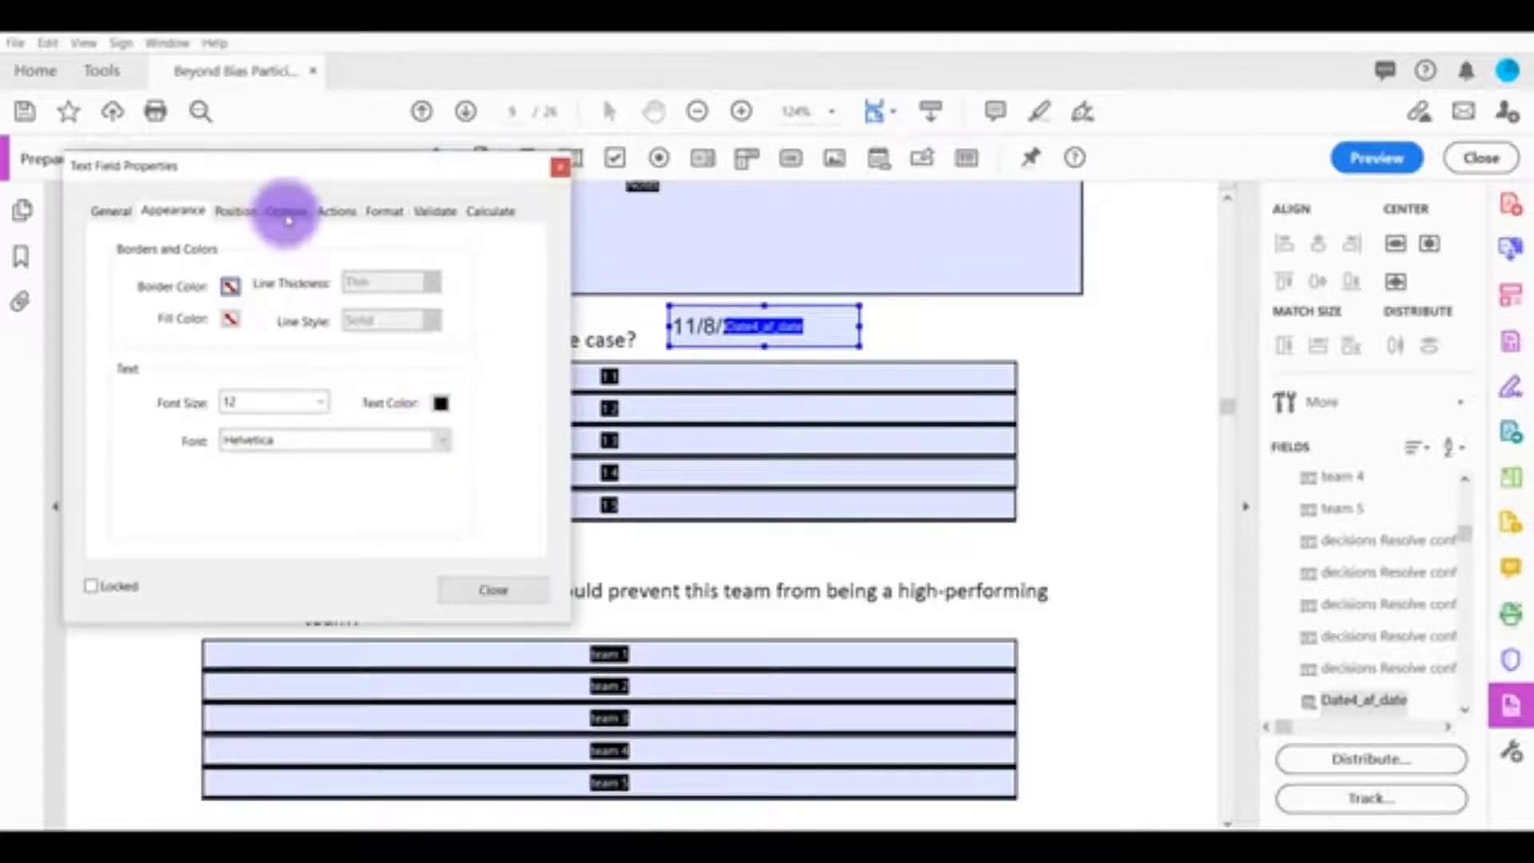
# - Set the date field's text alignment to Center and close its properties
pyautogui.click(286, 211)
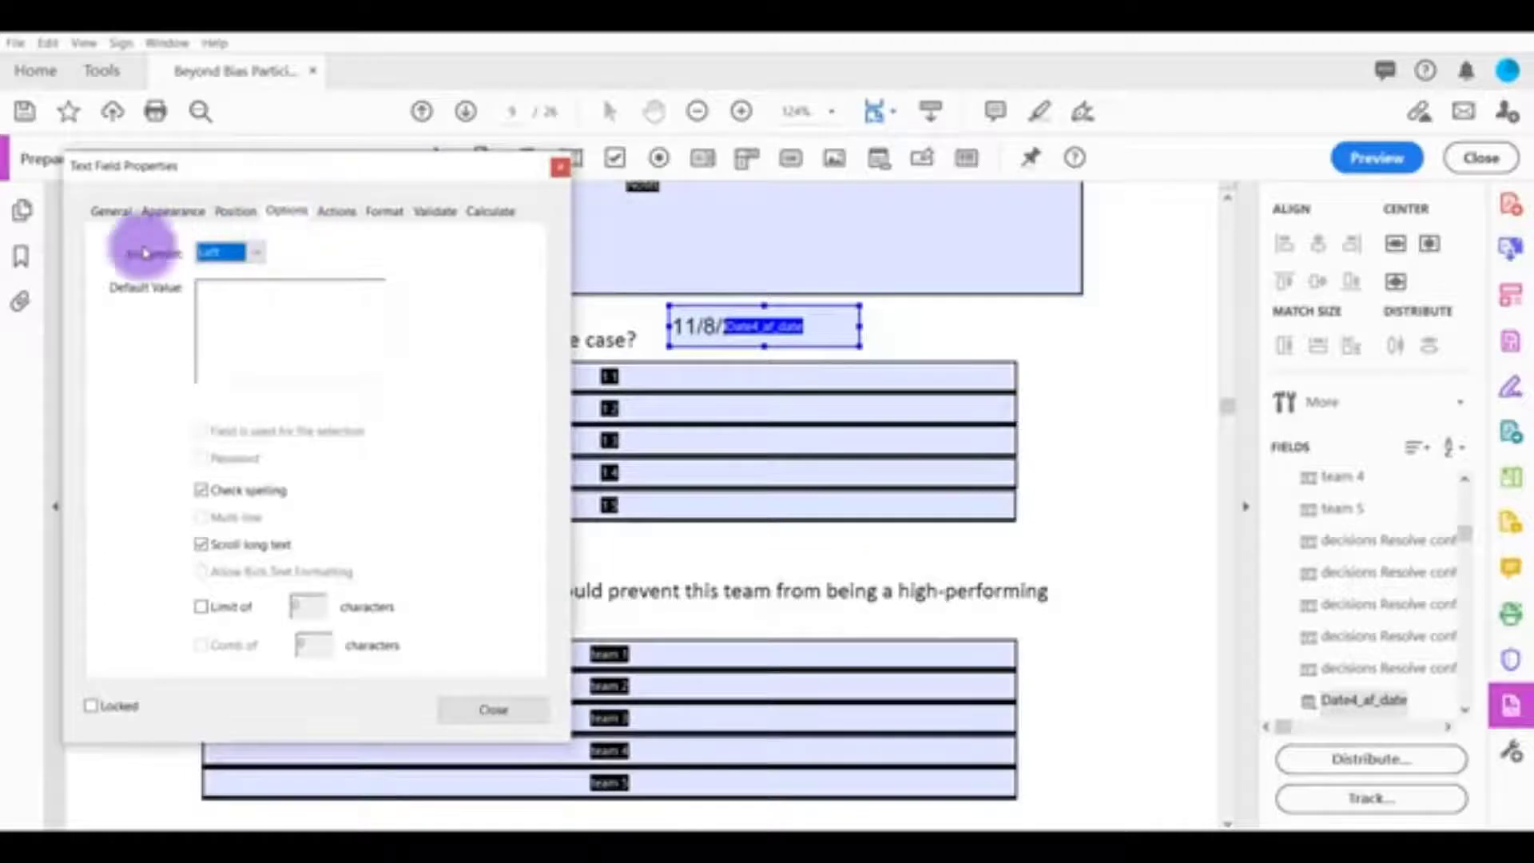
pyautogui.click(251, 254)
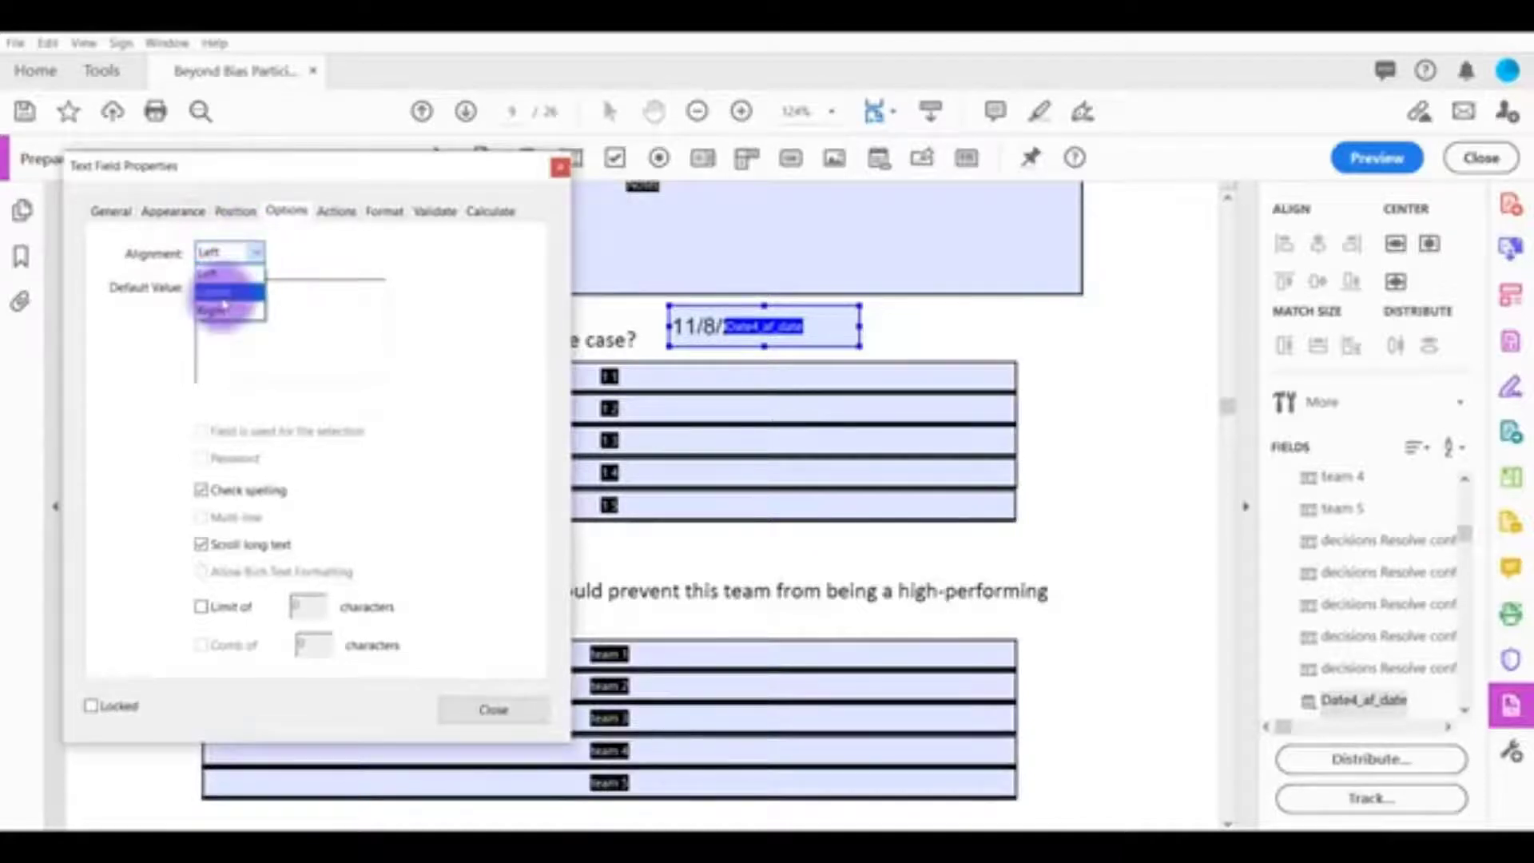
pyautogui.click(224, 292)
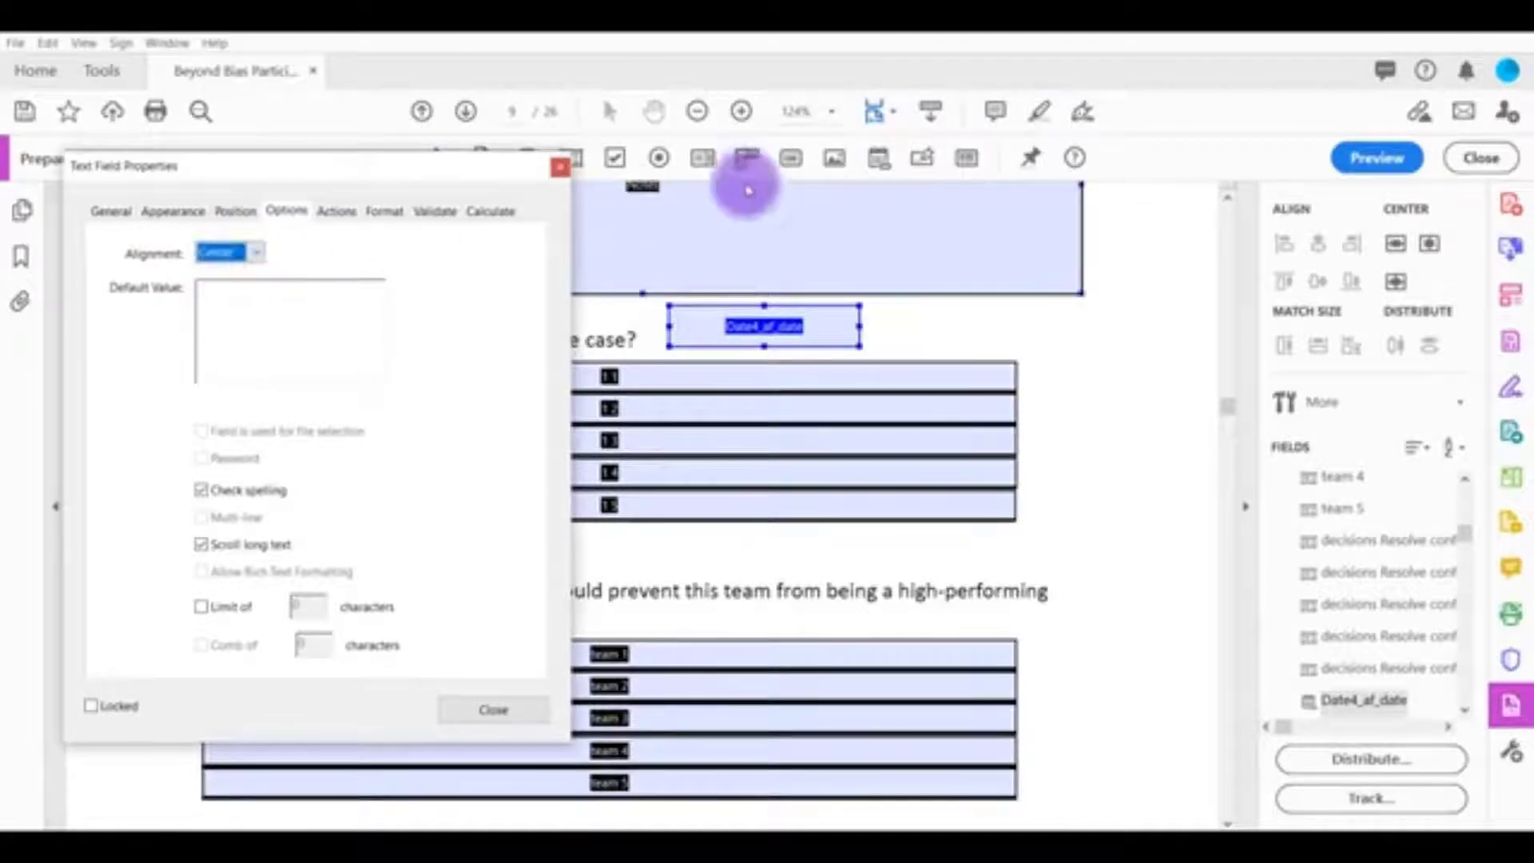
pyautogui.click(483, 709)
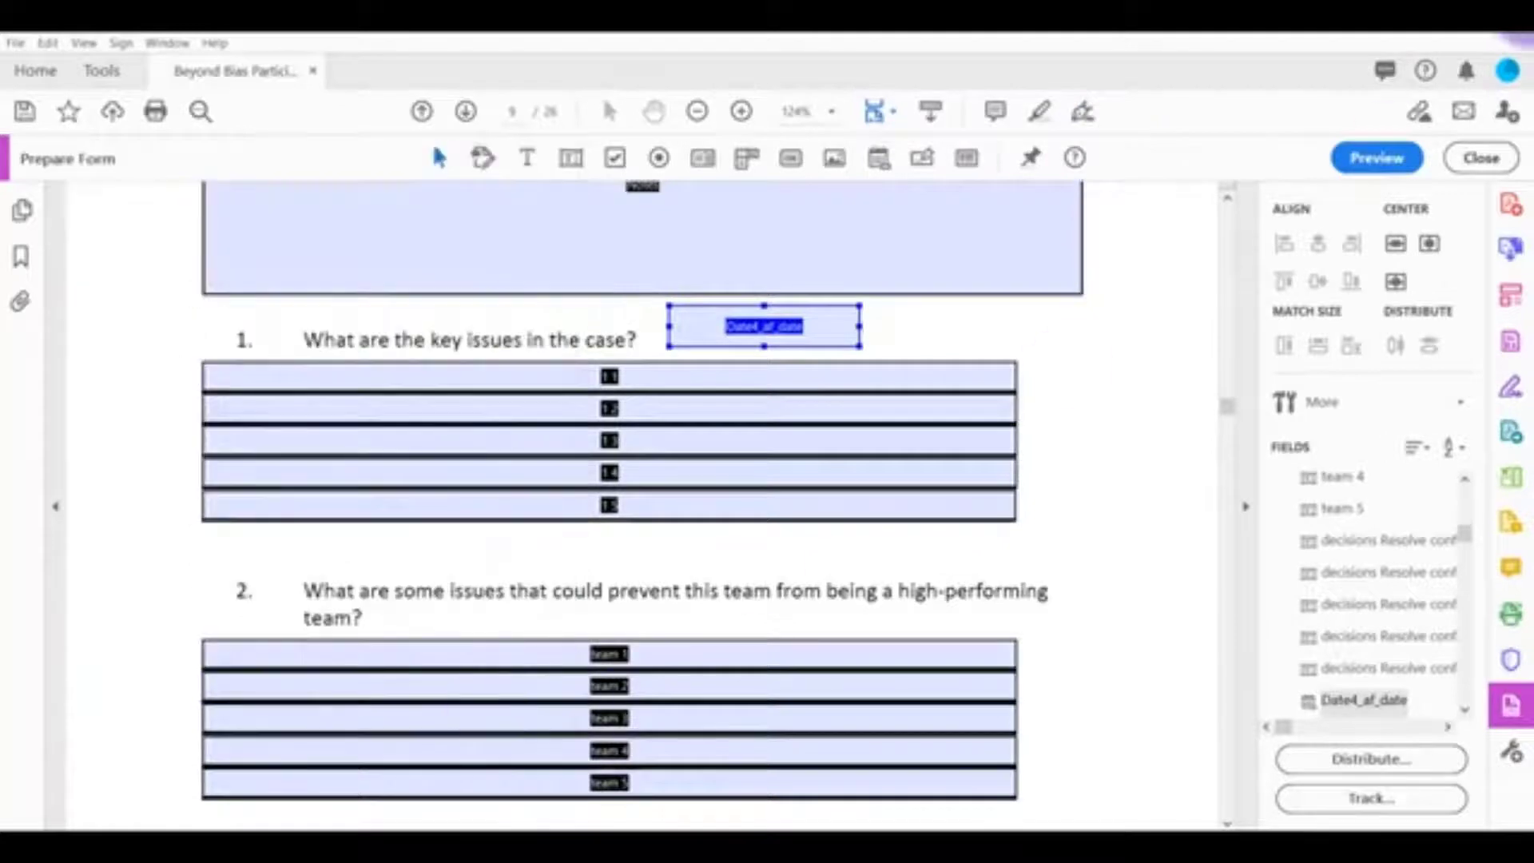
# - Preview the form to check the date's alignment, and return to editing with the date field selected
pyautogui.click(1373, 156)
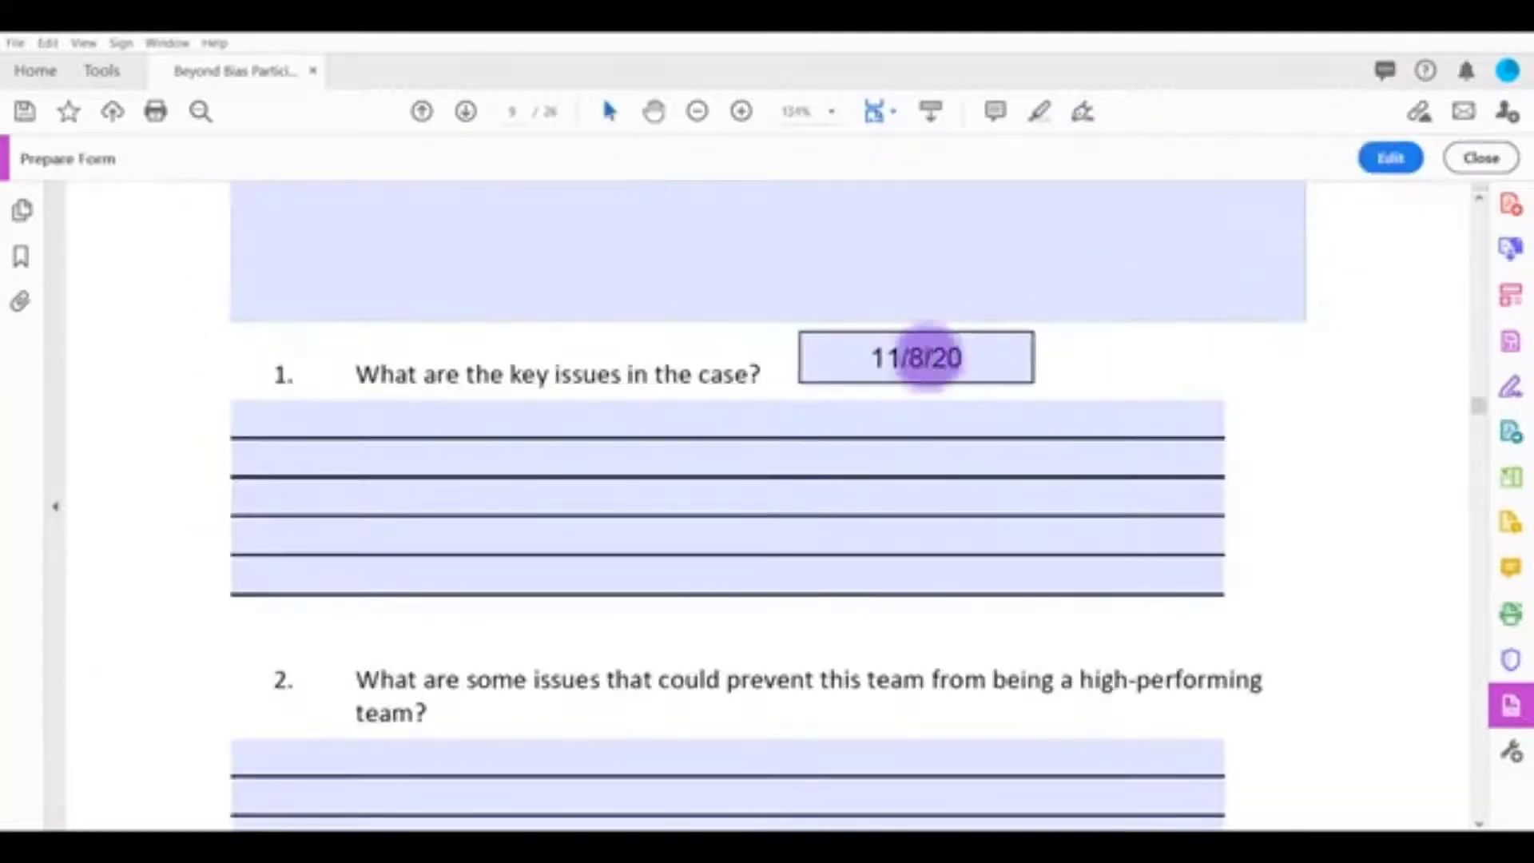
pyautogui.click(1389, 160)
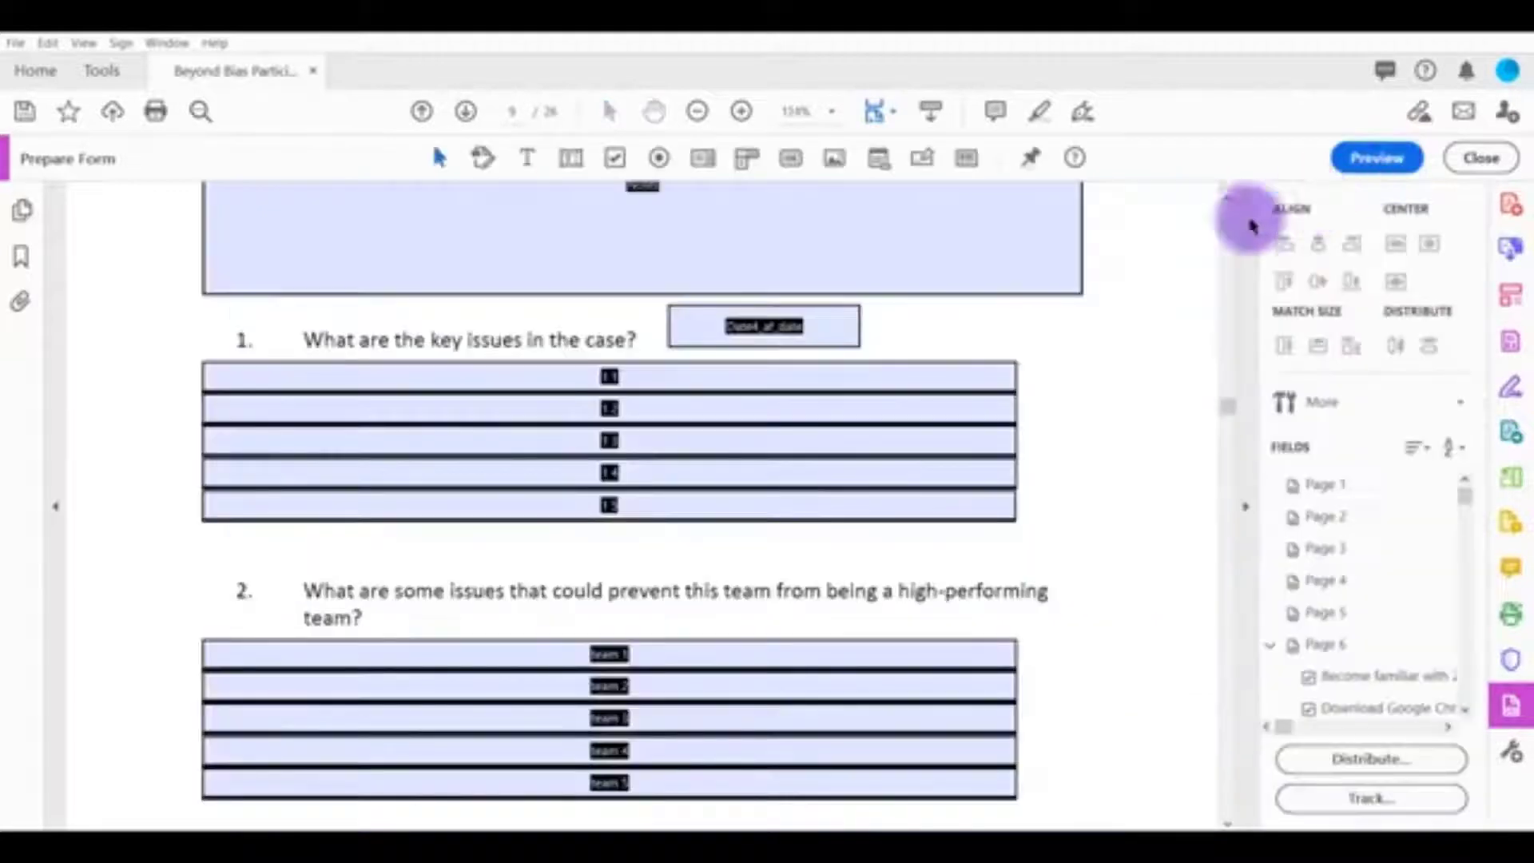
pyautogui.click(793, 326)
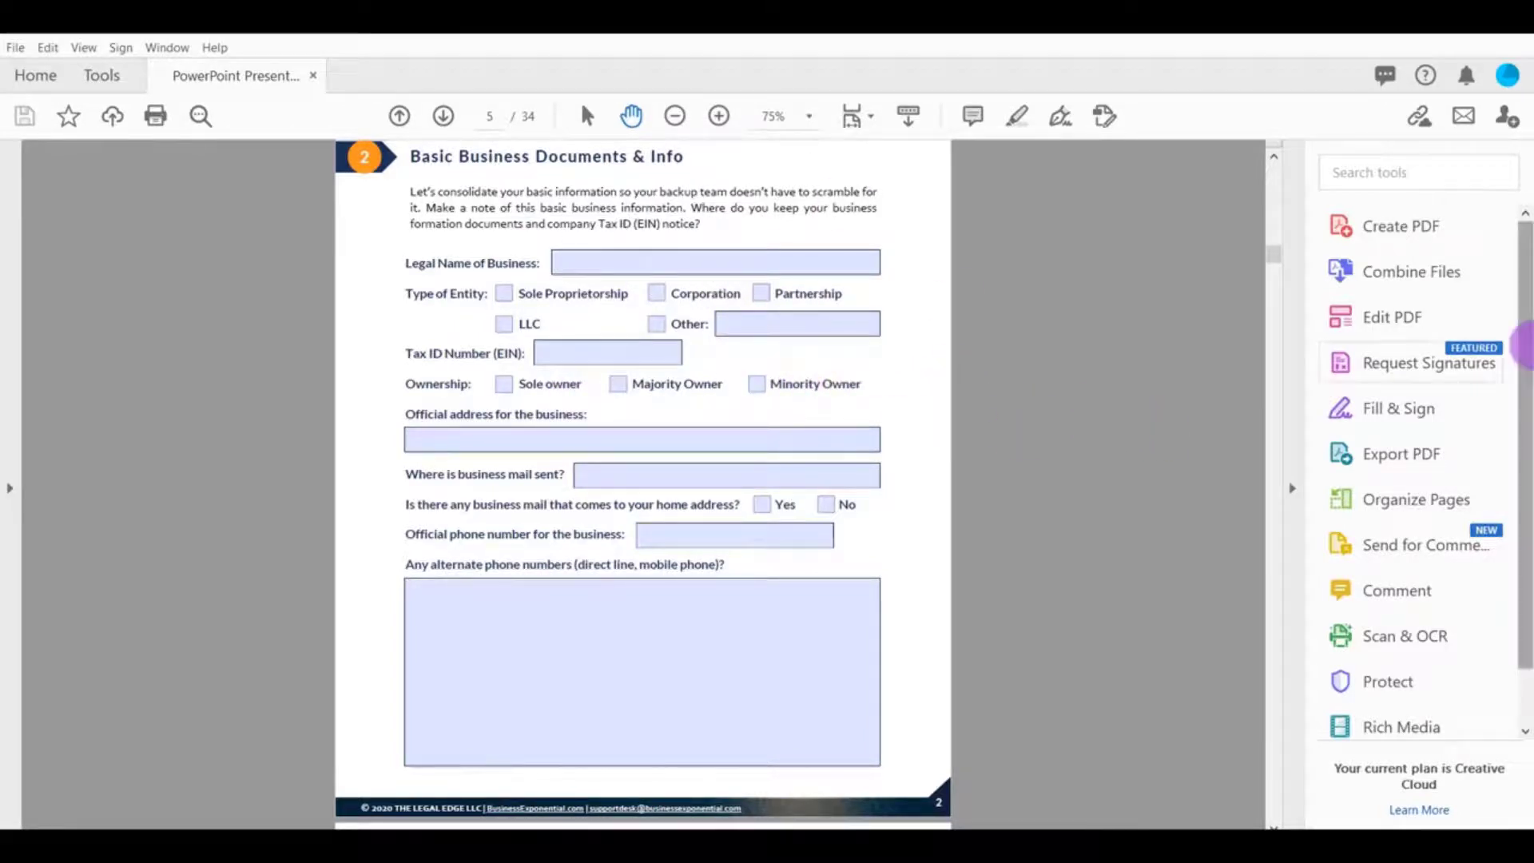
# - Open the Rich Media tool for the Basic Business Documents & Info form from the full tool collection
pyautogui.moveTo(1528, 351); pyautogui.dragTo(1514, 418)
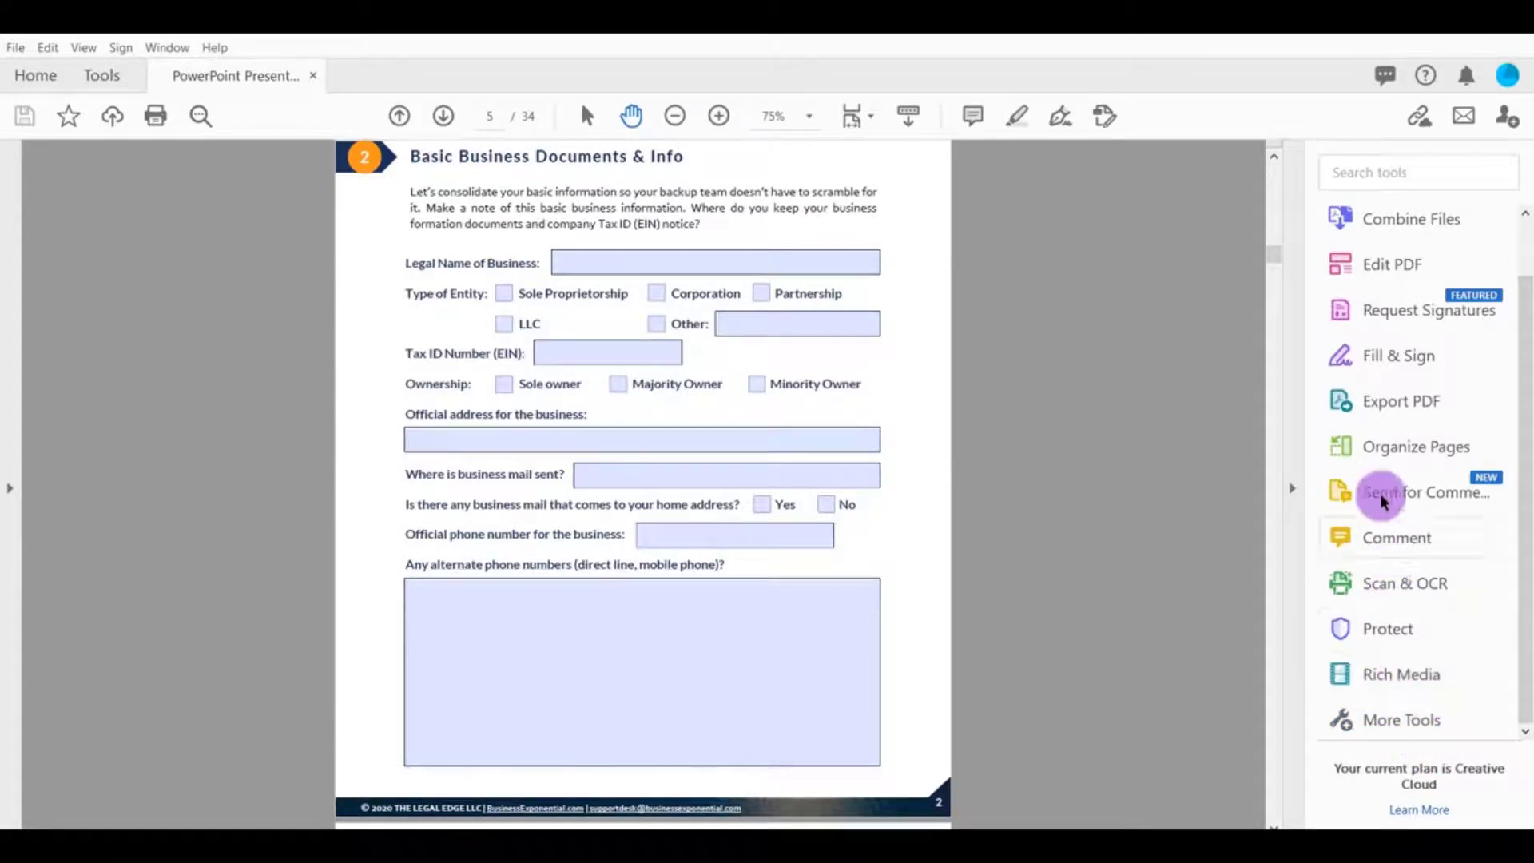
pyautogui.click(1397, 737)
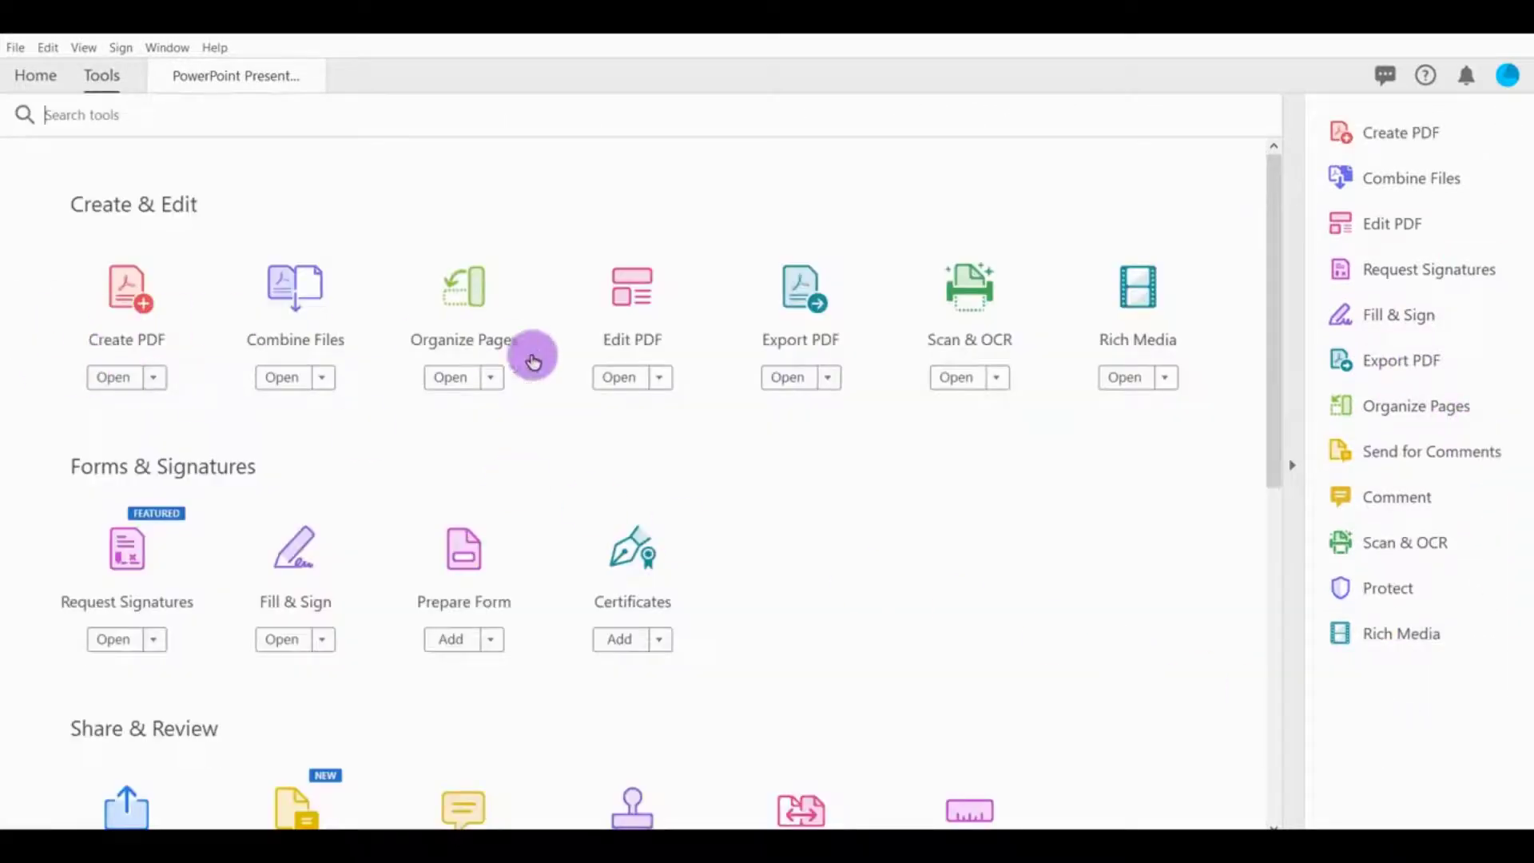
pyautogui.click(1125, 326)
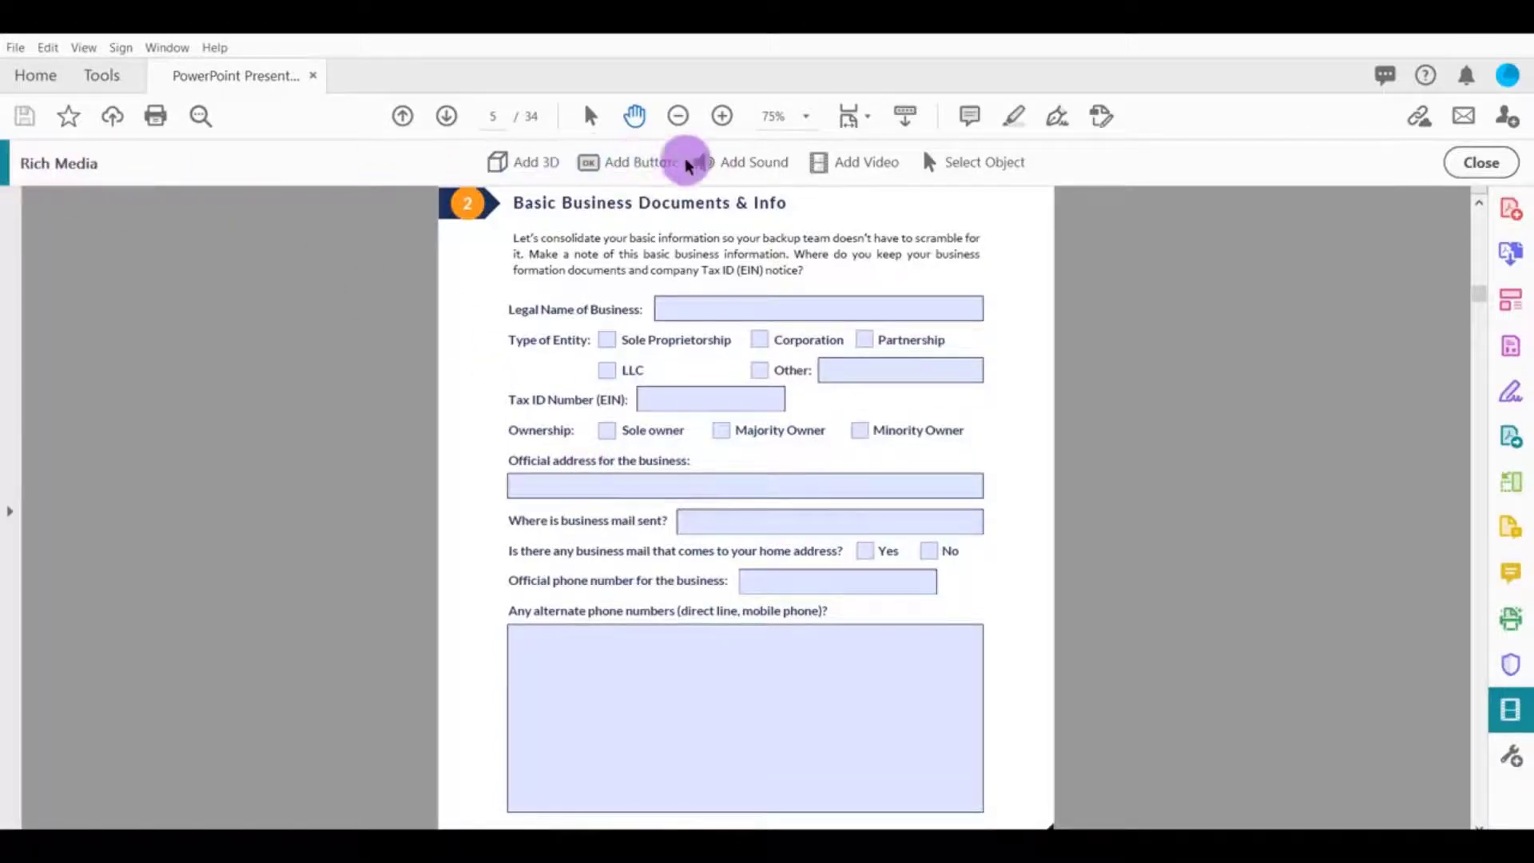
# - Insert the video 40000 YT Subscribers Vlog TEST1.mp4 over the start of the form's introductory text, reviewing the advanced options before confirming
pyautogui.click(862, 165)
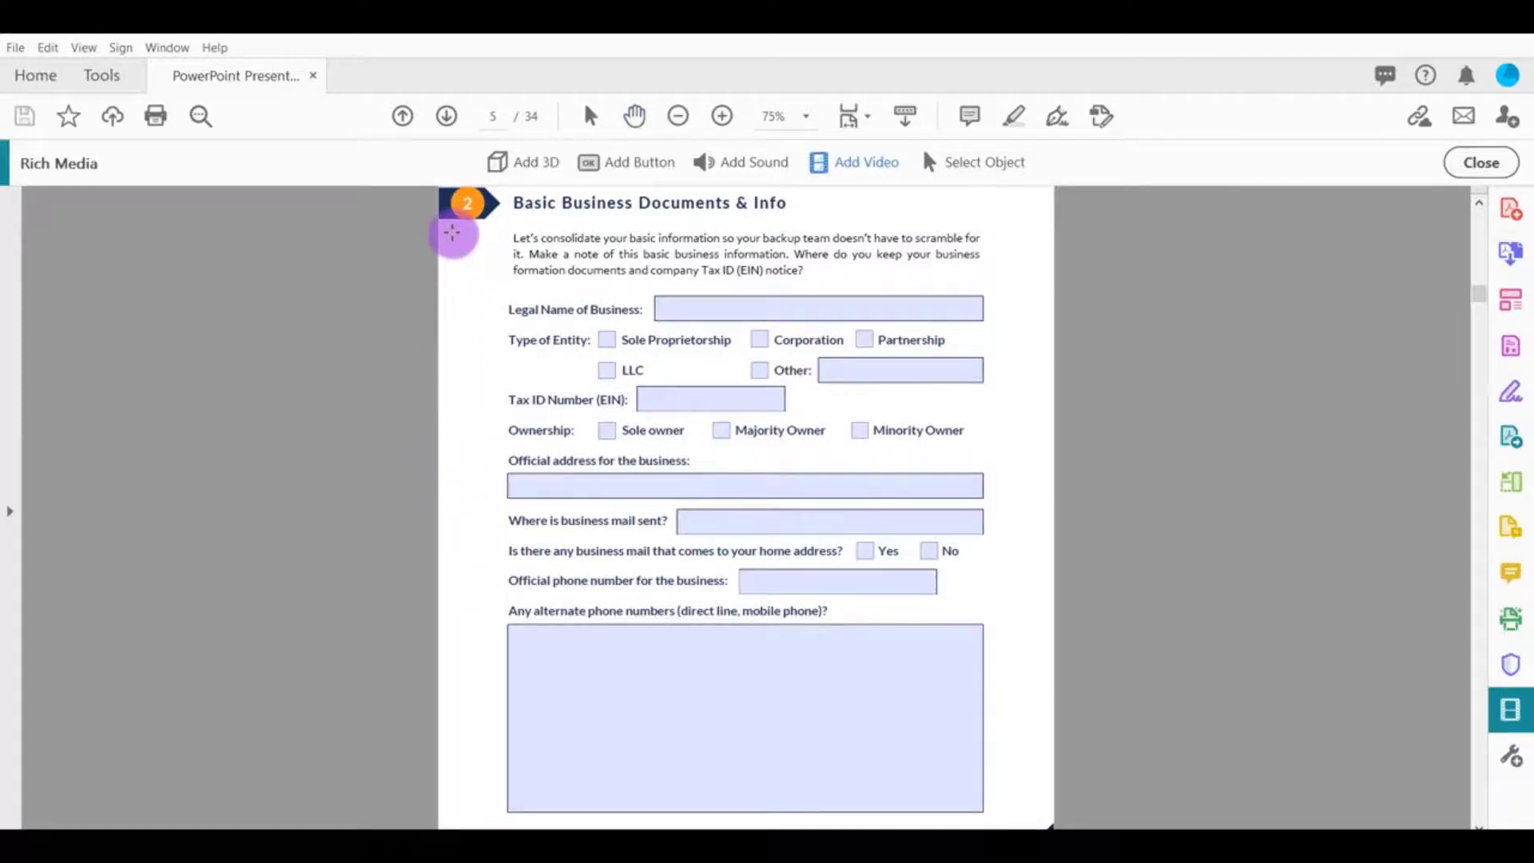
pyautogui.moveTo(453, 233); pyautogui.dragTo(601, 330)
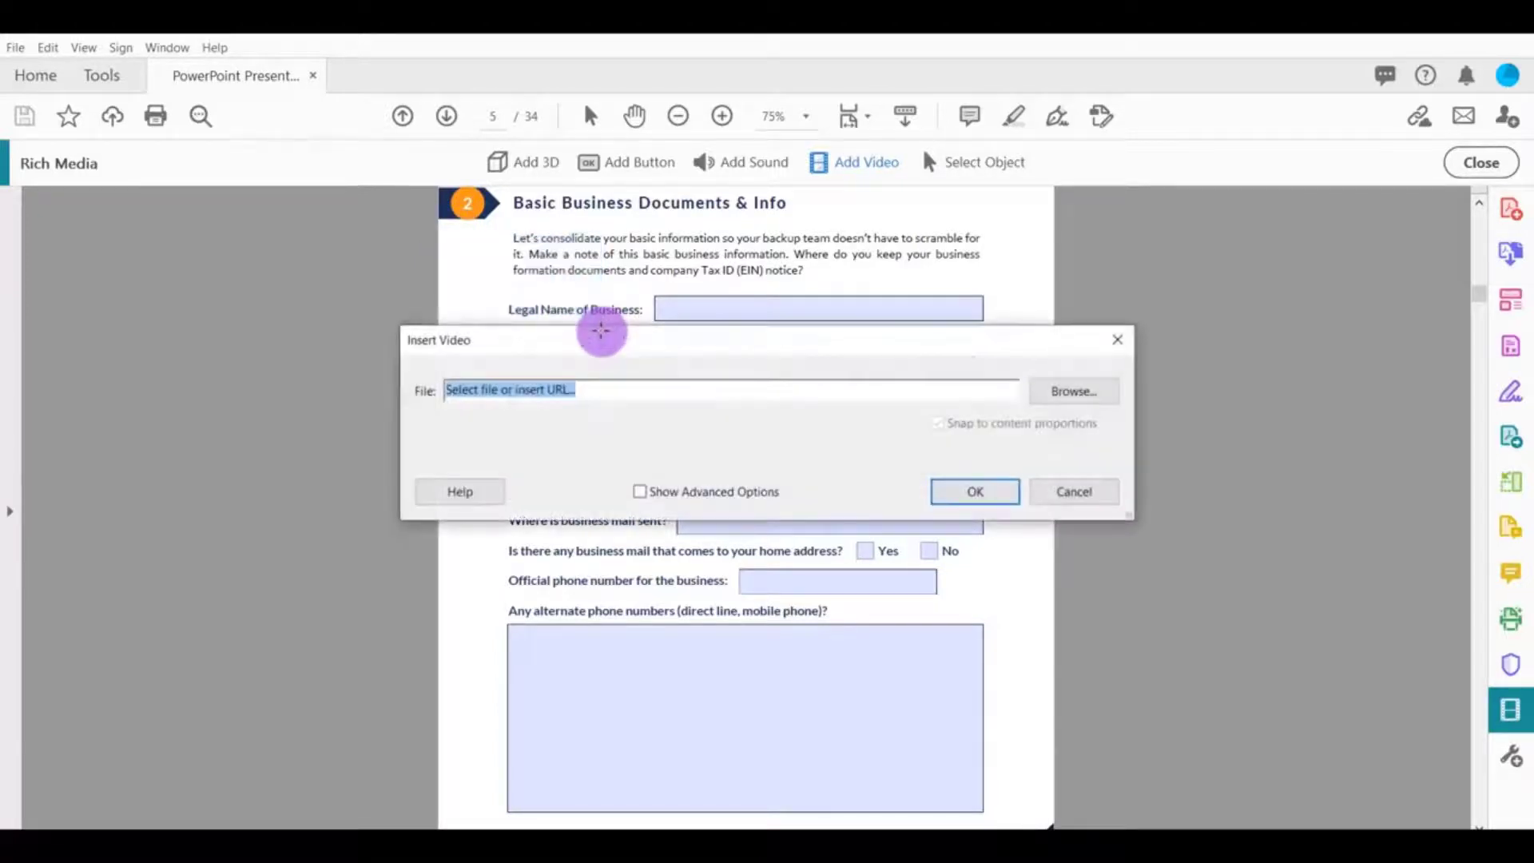
pyautogui.click(1051, 400)
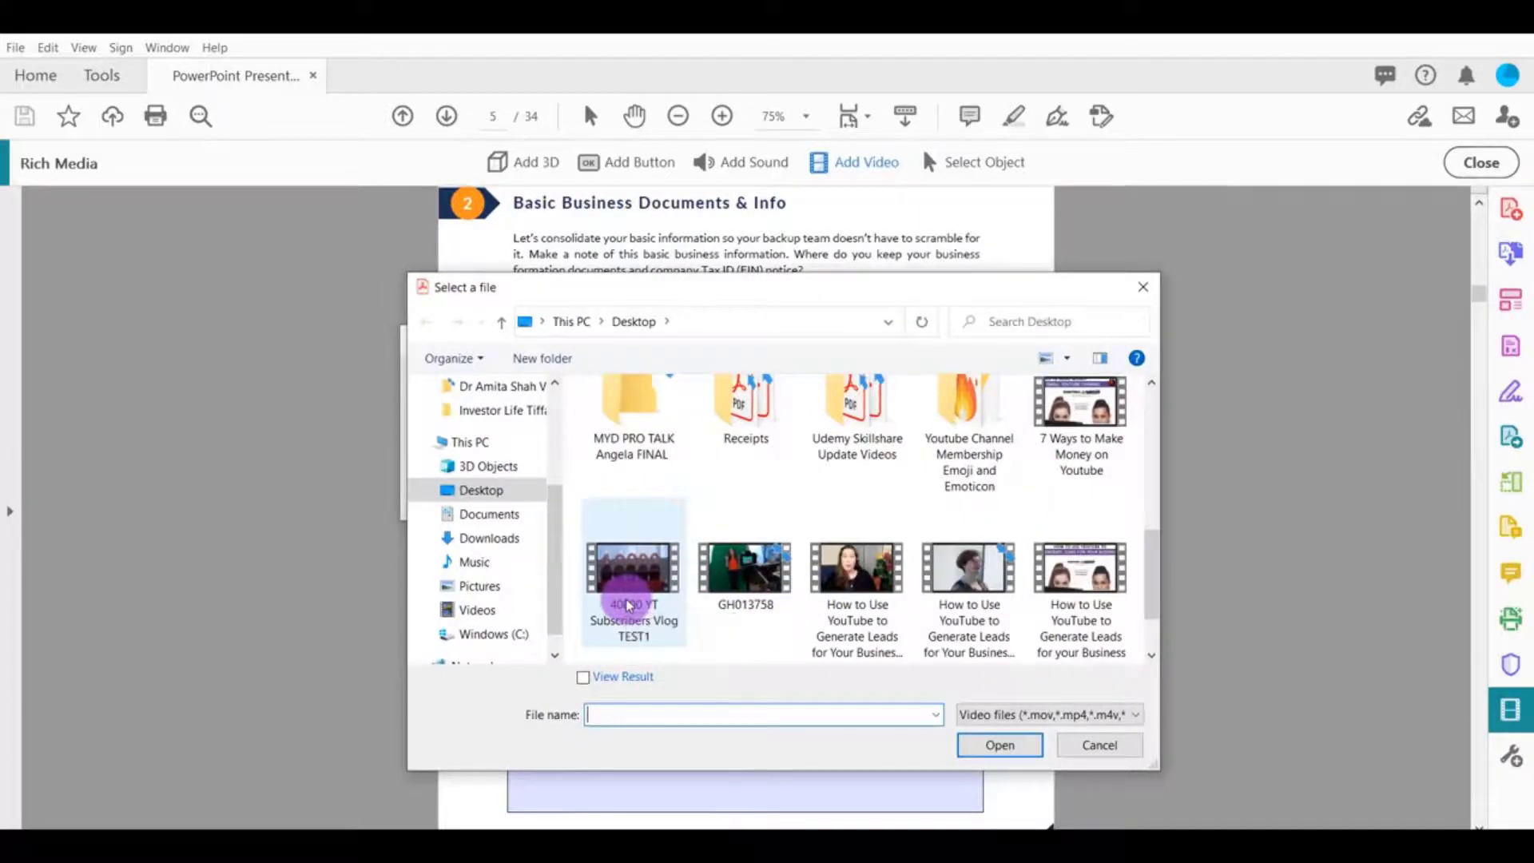
pyautogui.doubleClick(630, 605)
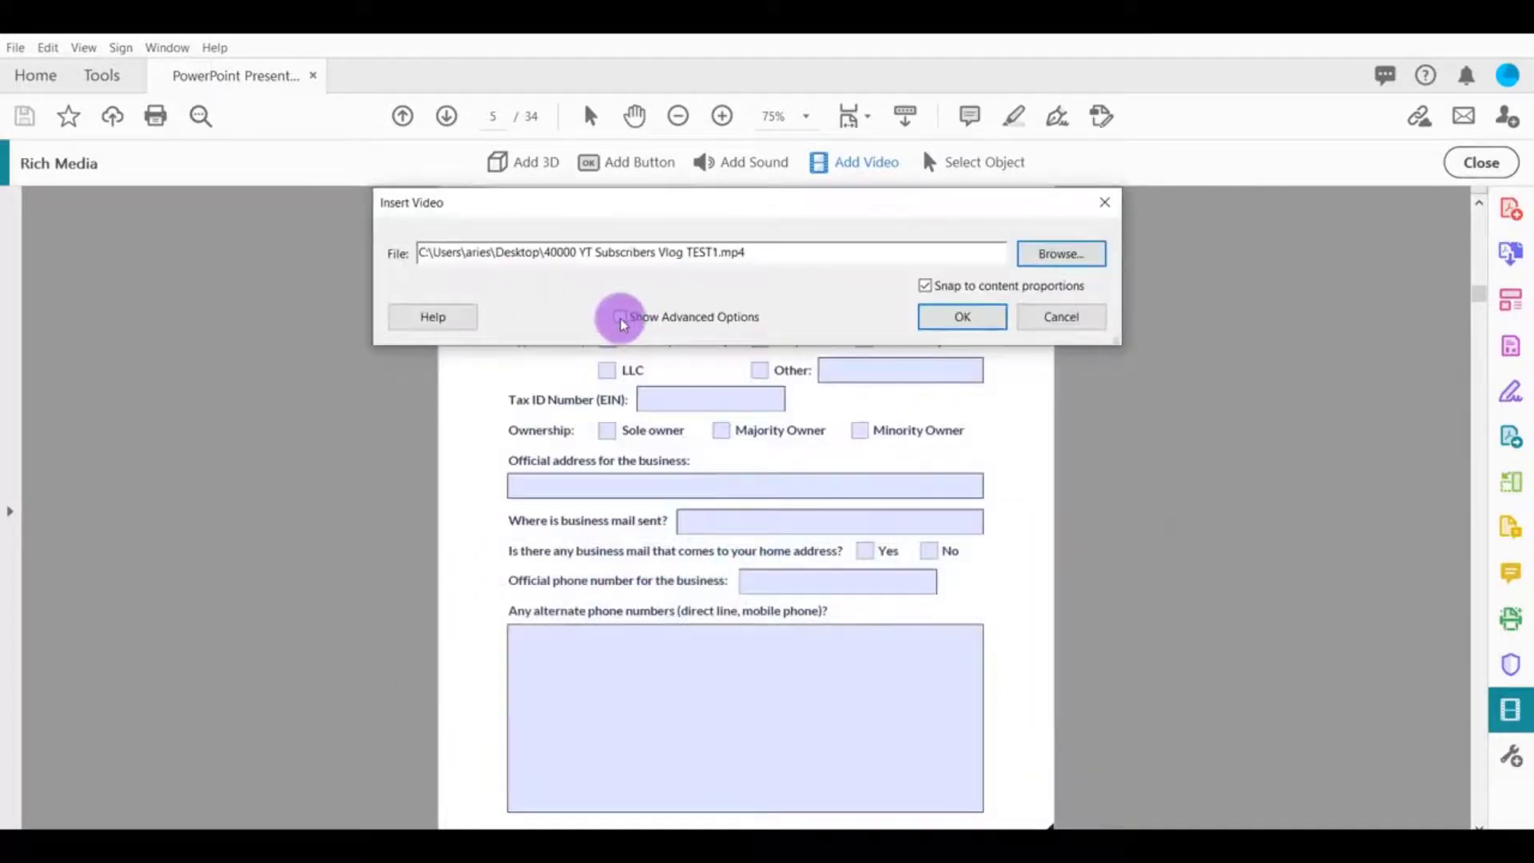
pyautogui.click(621, 317)
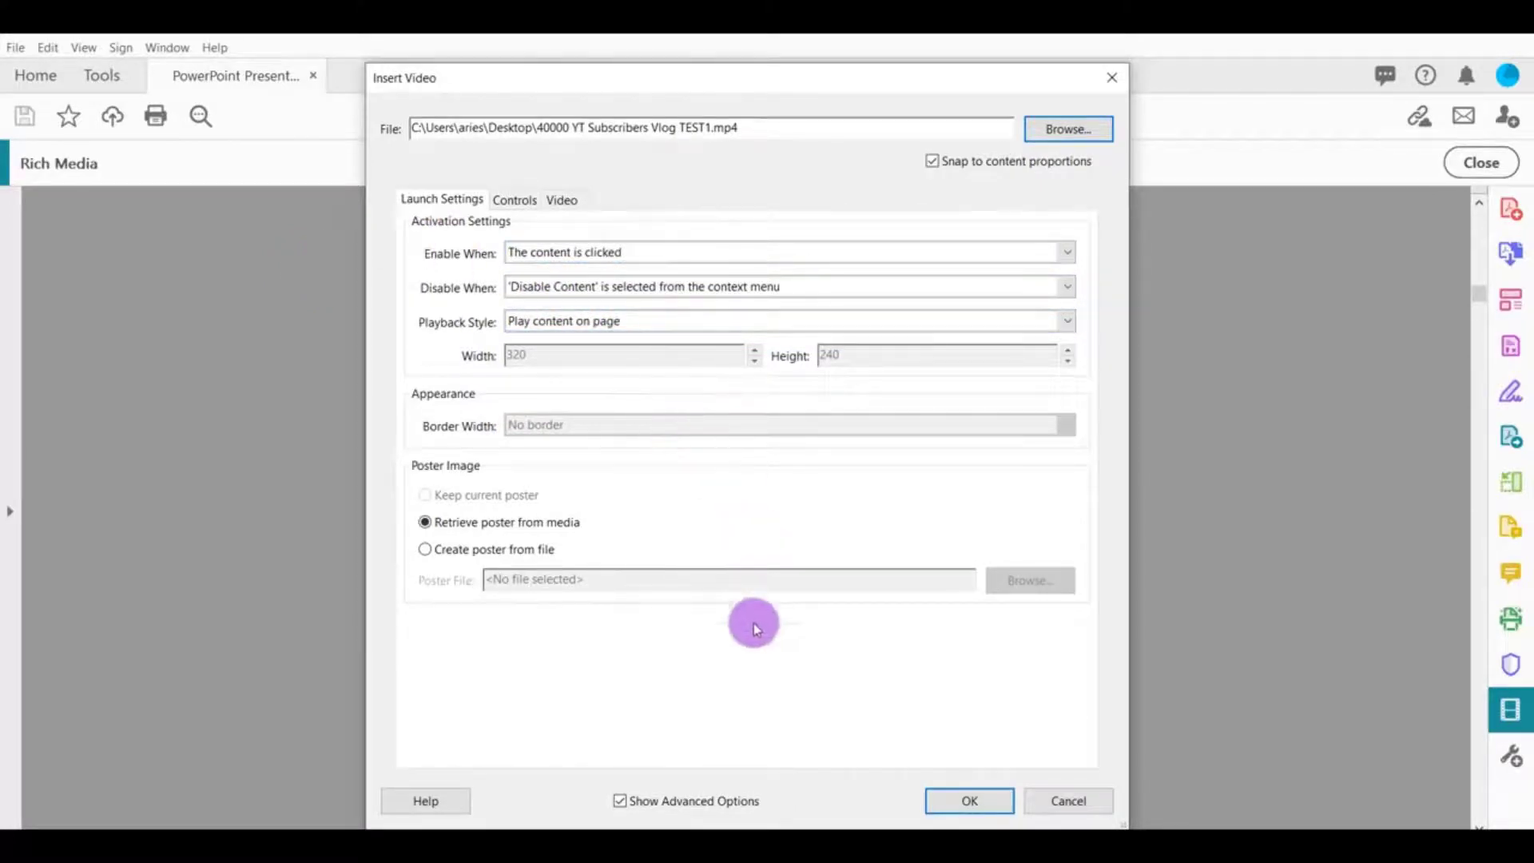
pyautogui.click(622, 802)
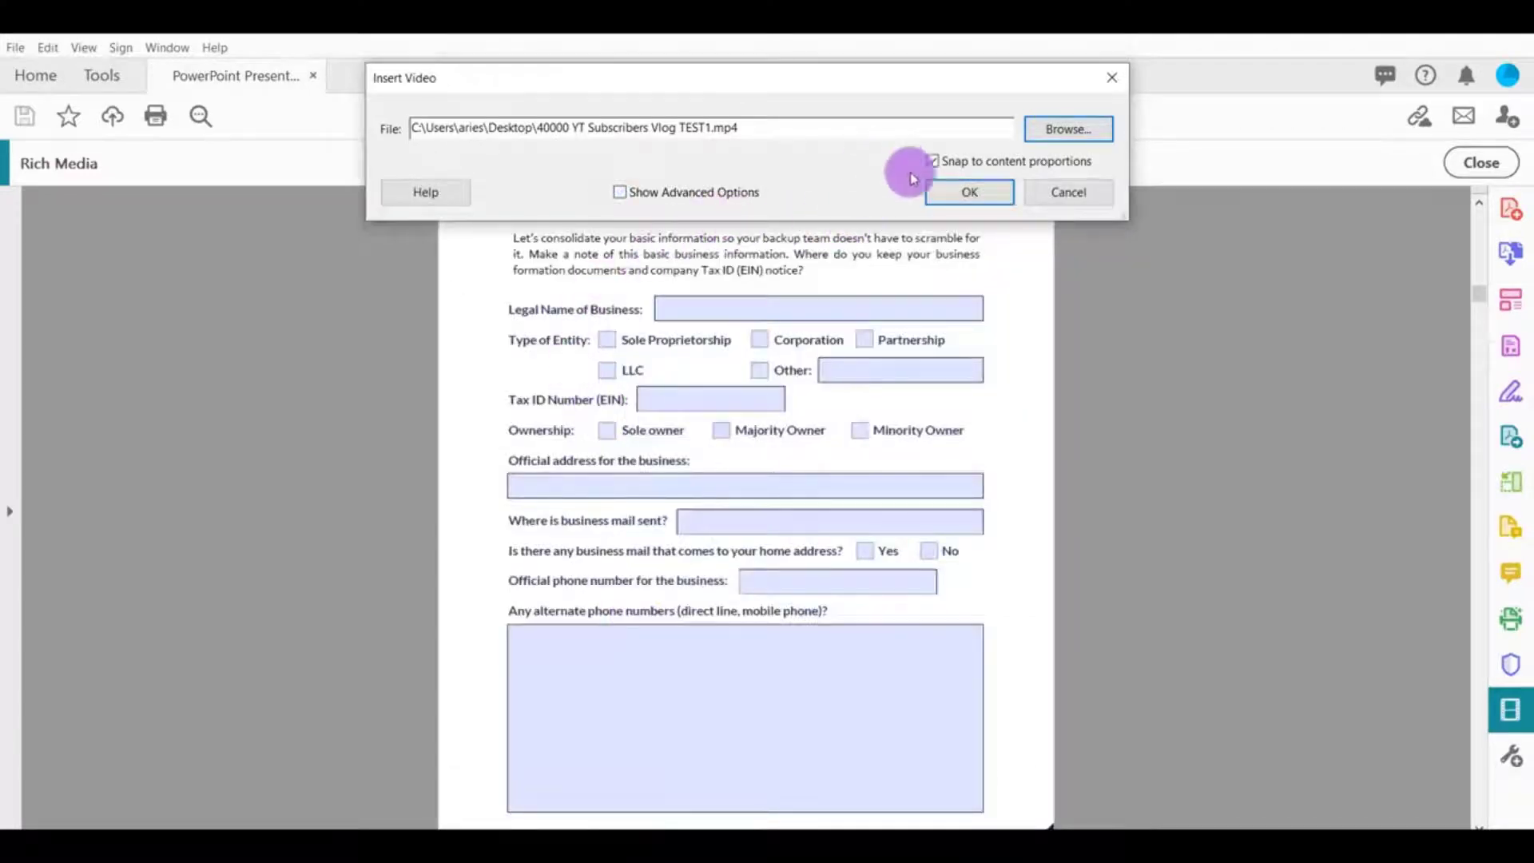
pyautogui.click(968, 195)
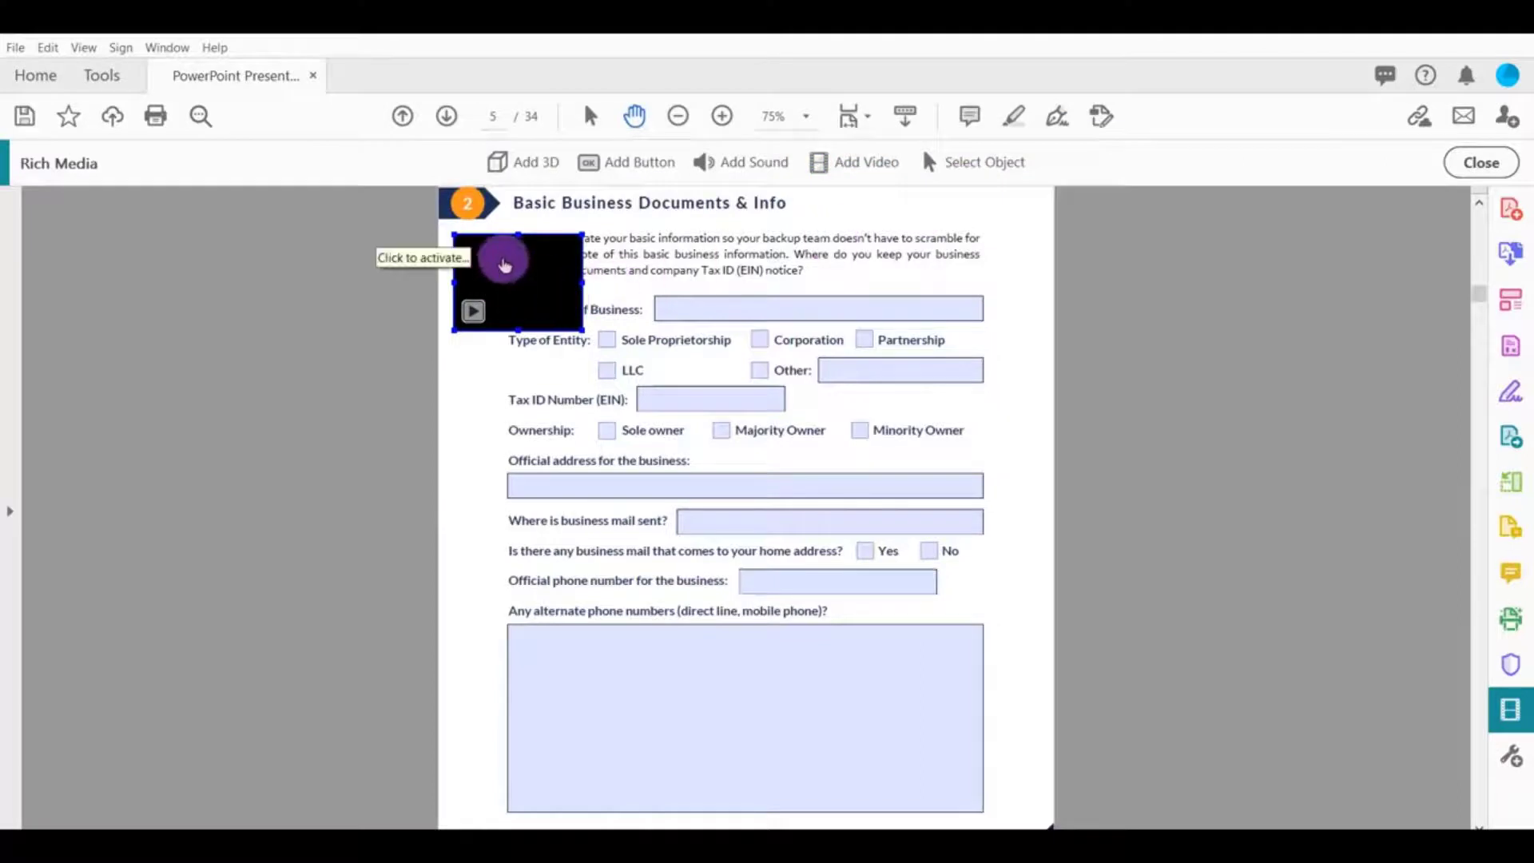
# - Activate the inserted video and trust the document one time only so that its multimedia content can play
pyautogui.click(723, 117)
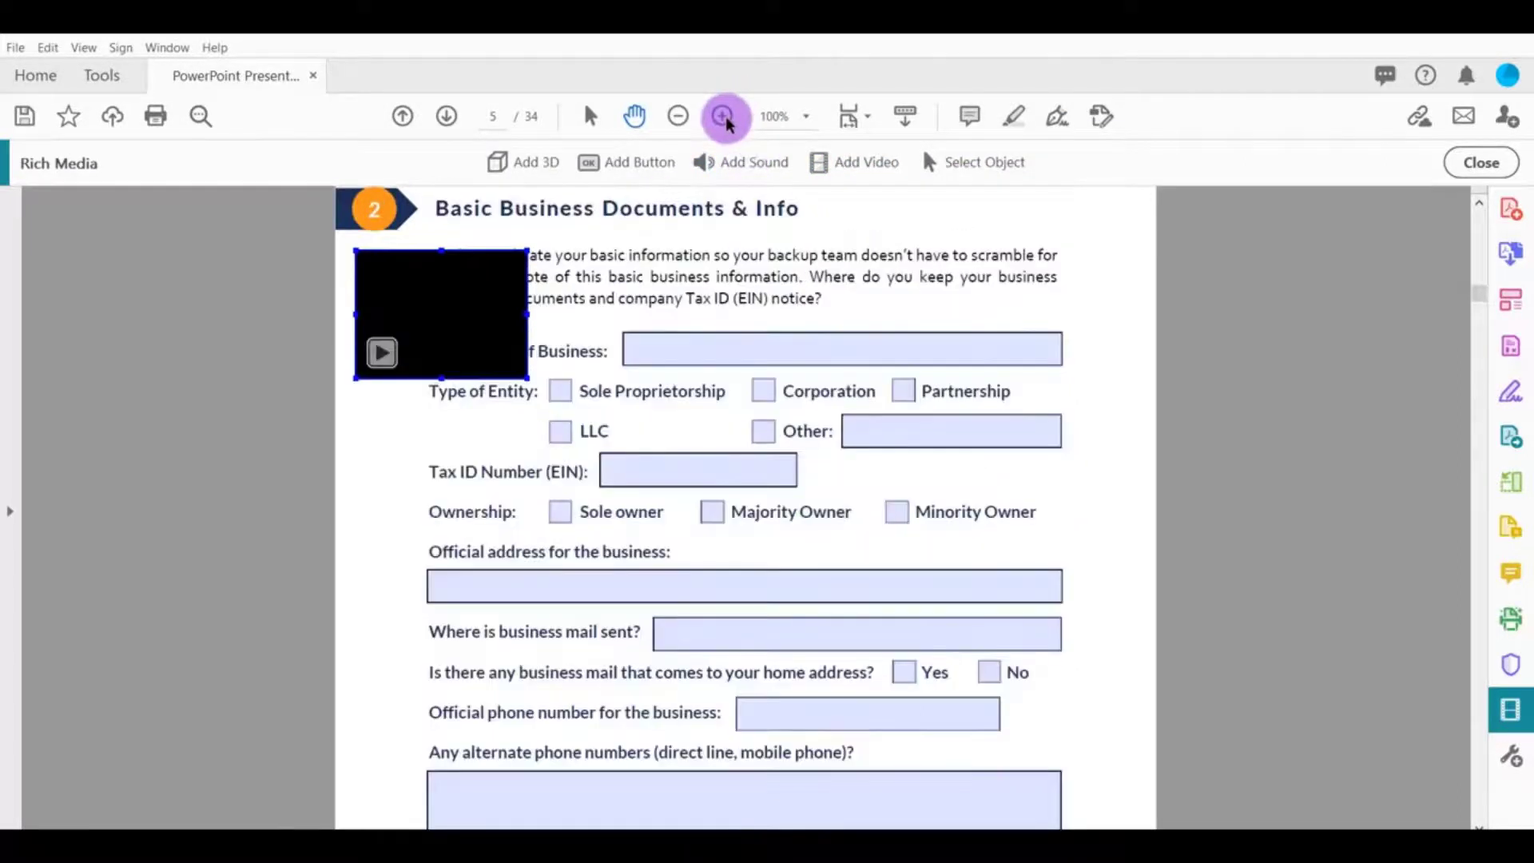
pyautogui.click(724, 117)
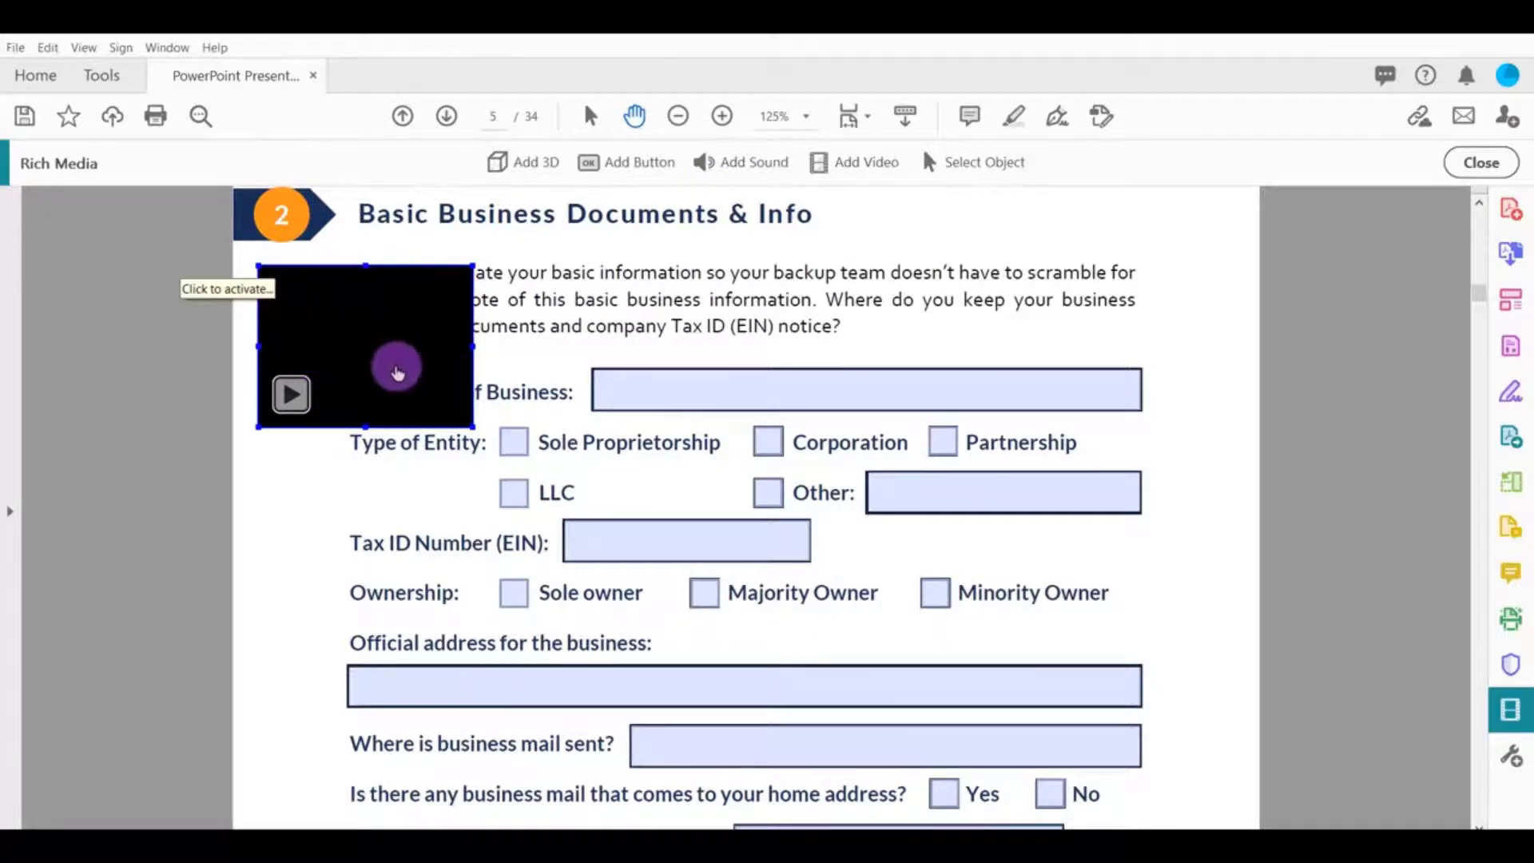
pyautogui.click(347, 354)
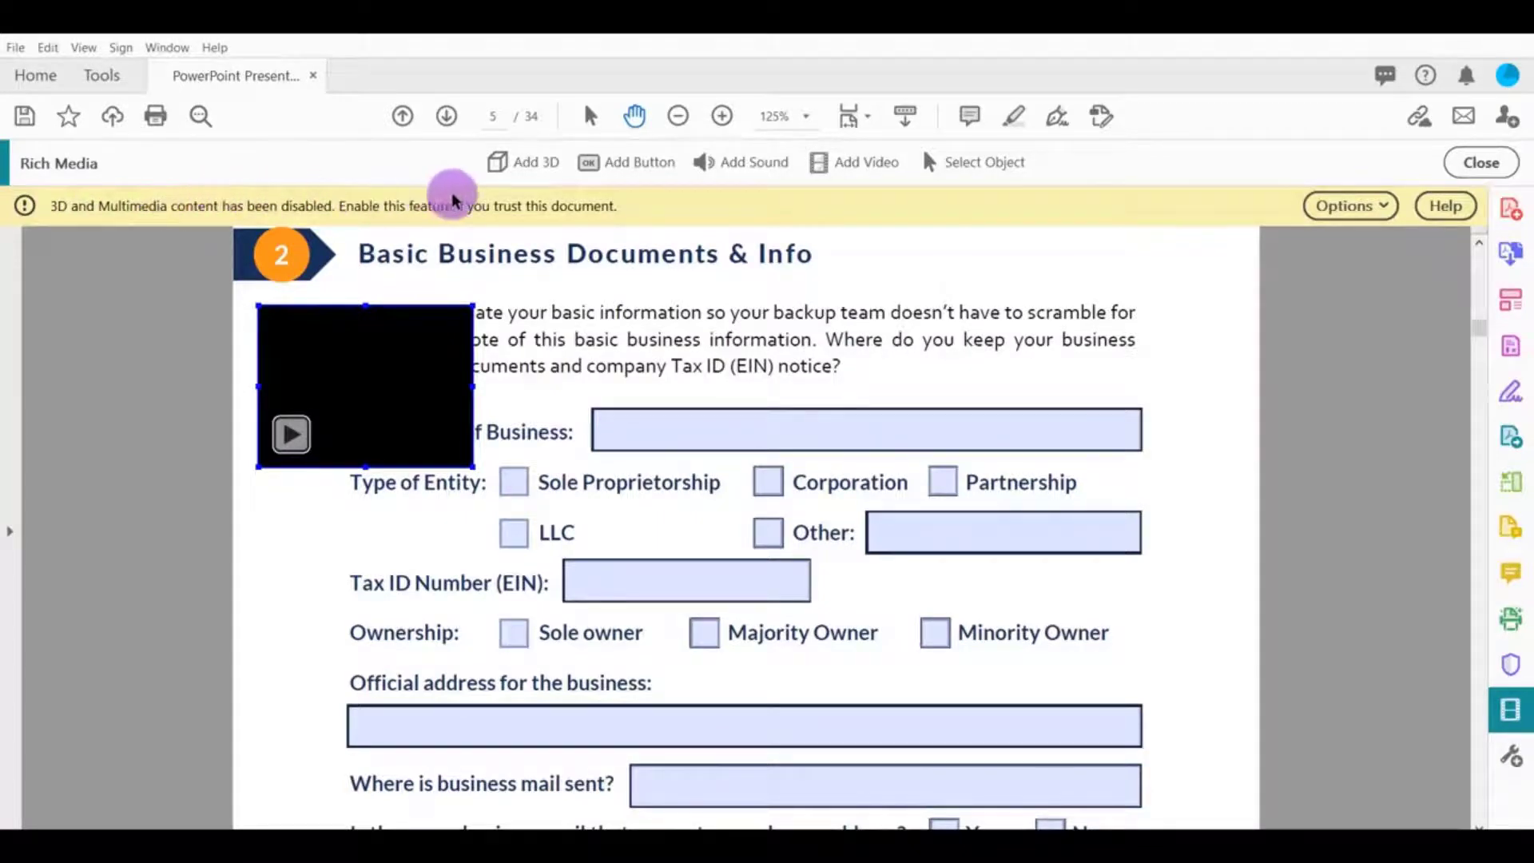
pyautogui.click(1359, 206)
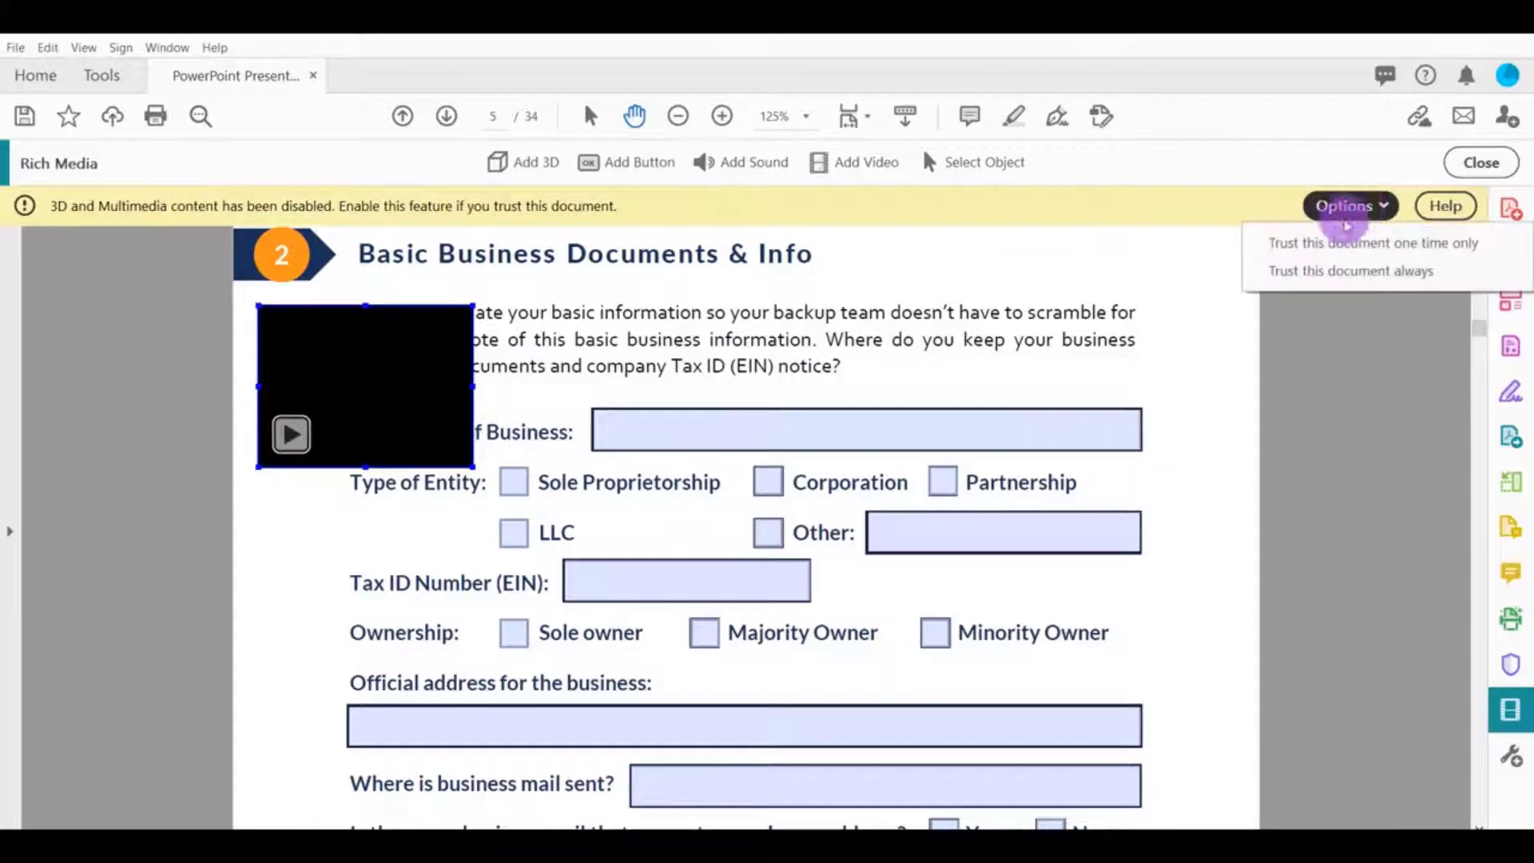
pyautogui.click(1282, 242)
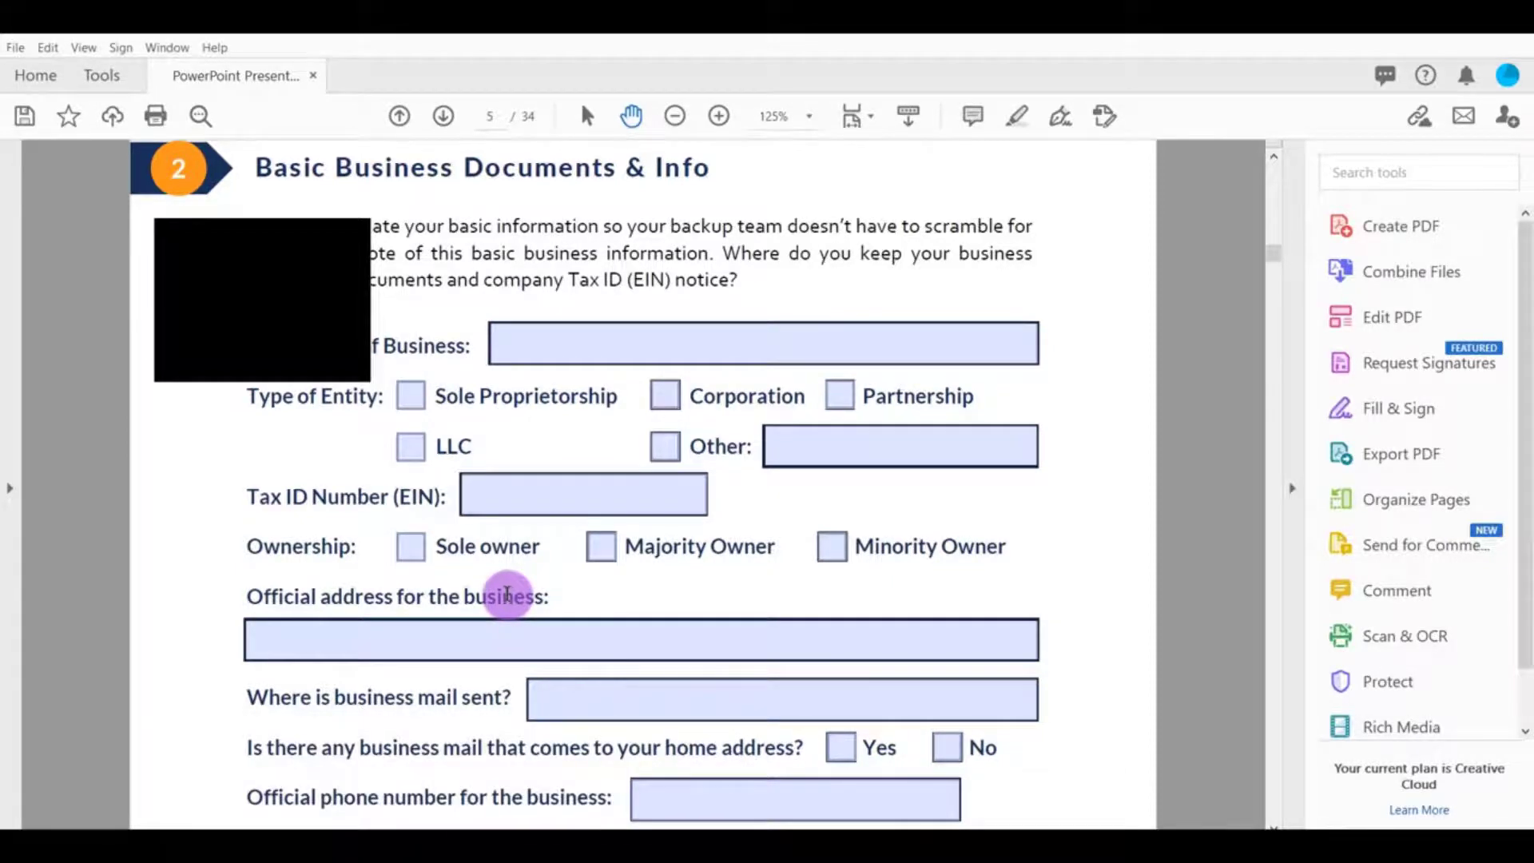
pyautogui.scroll(3, 199, 511)
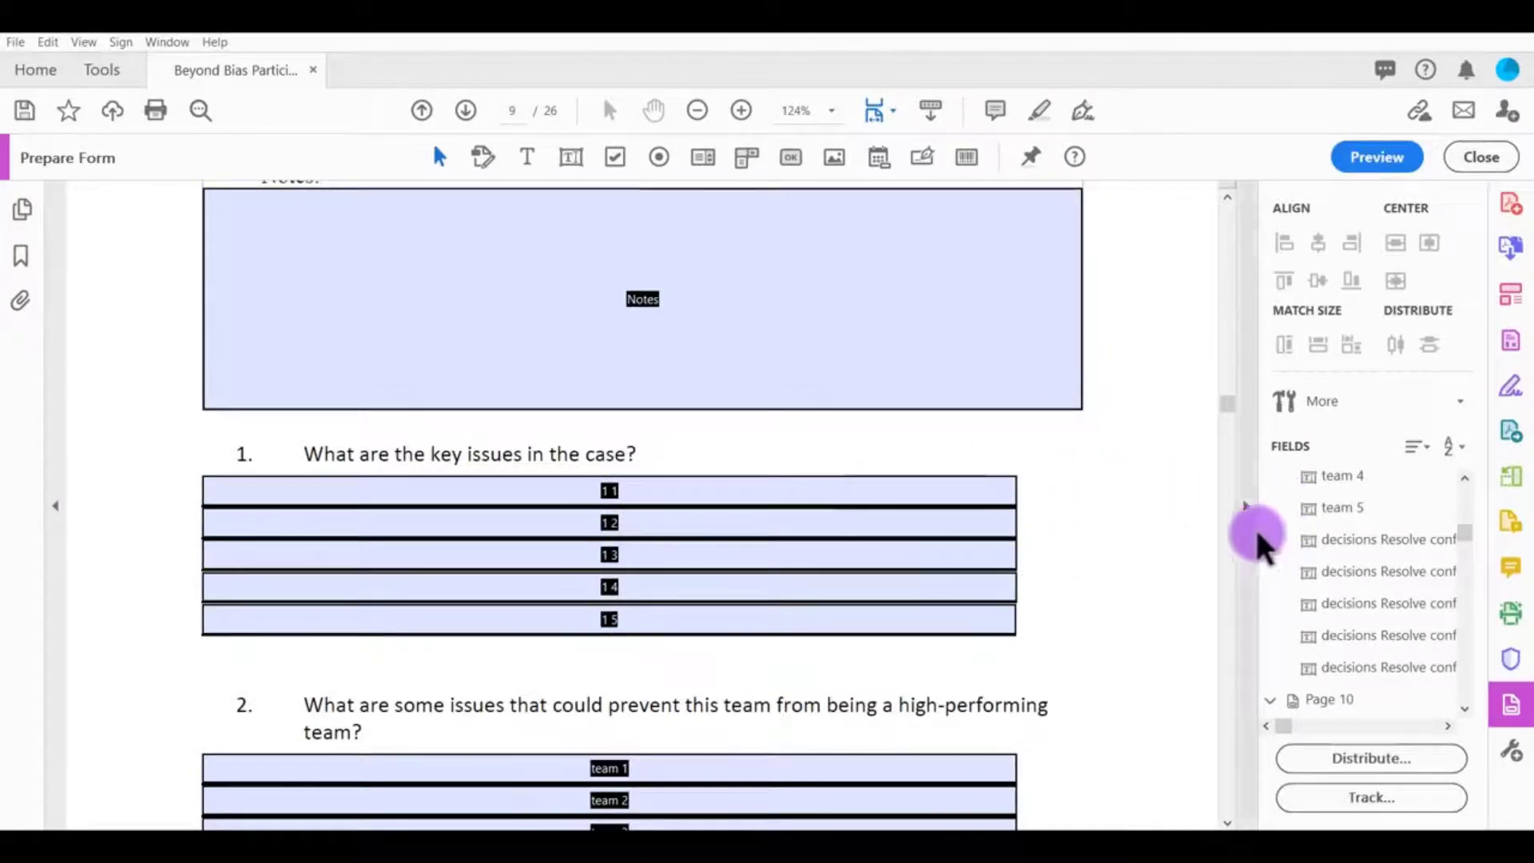
pyautogui.click(1001, 552)
pyautogui.click(1013, 523)
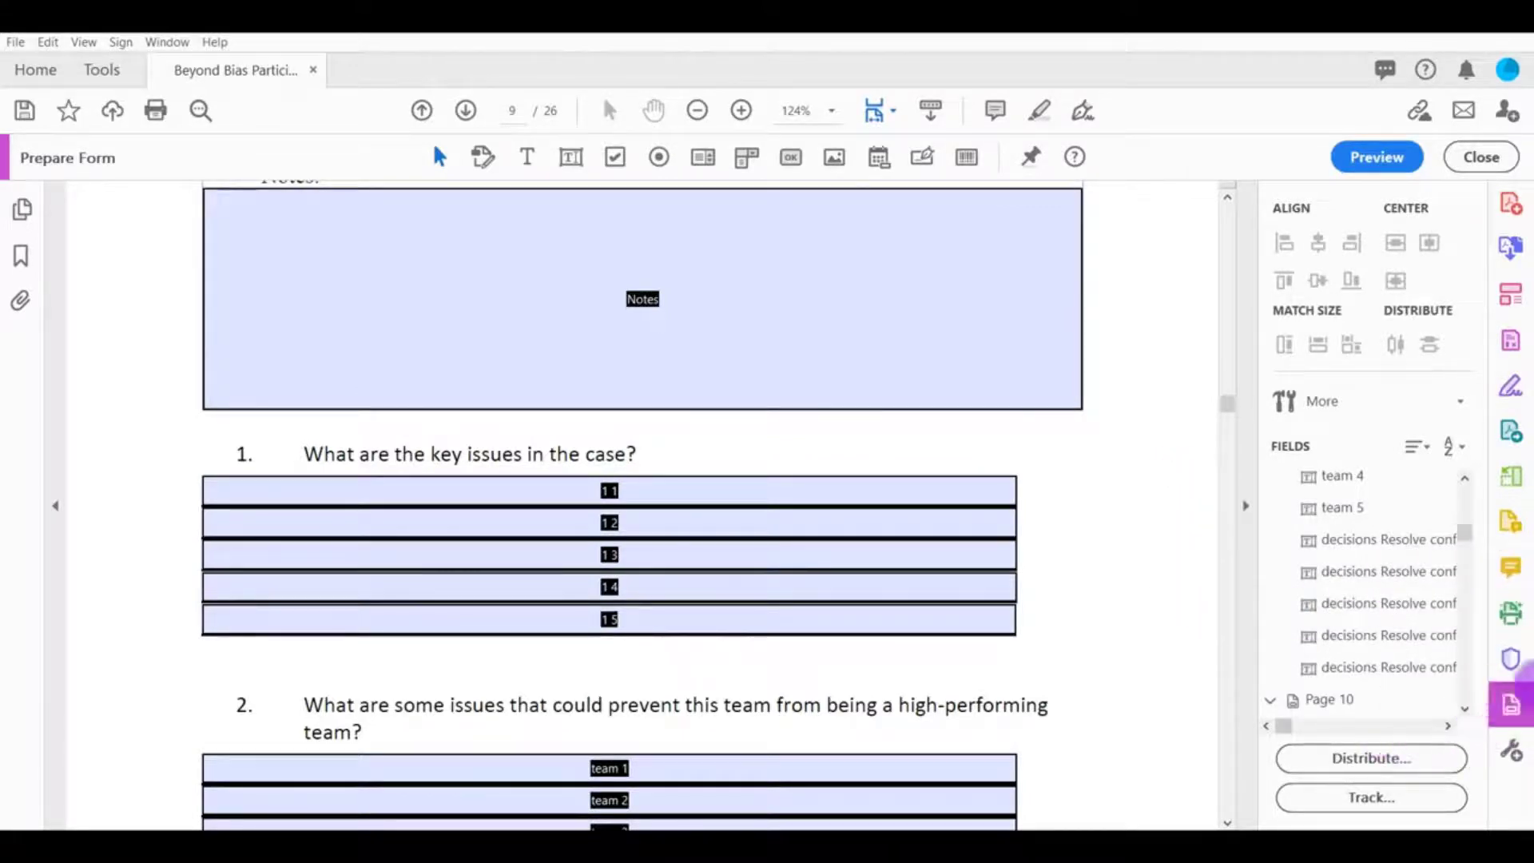
pyautogui.click(809, 384)
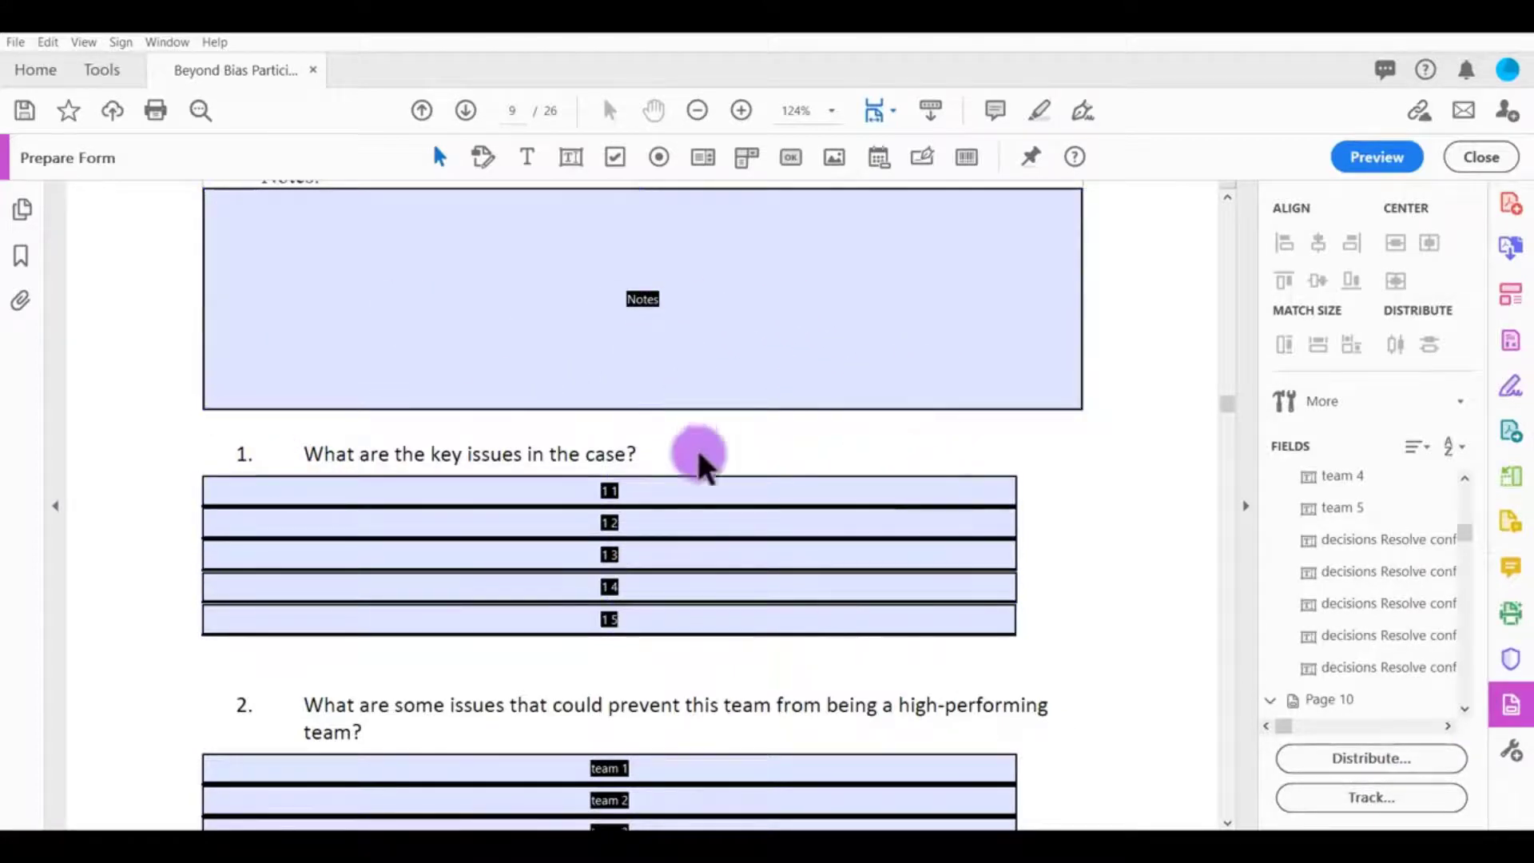
pyautogui.click(513, 591)
pyautogui.click(627, 387)
pyautogui.click(702, 631)
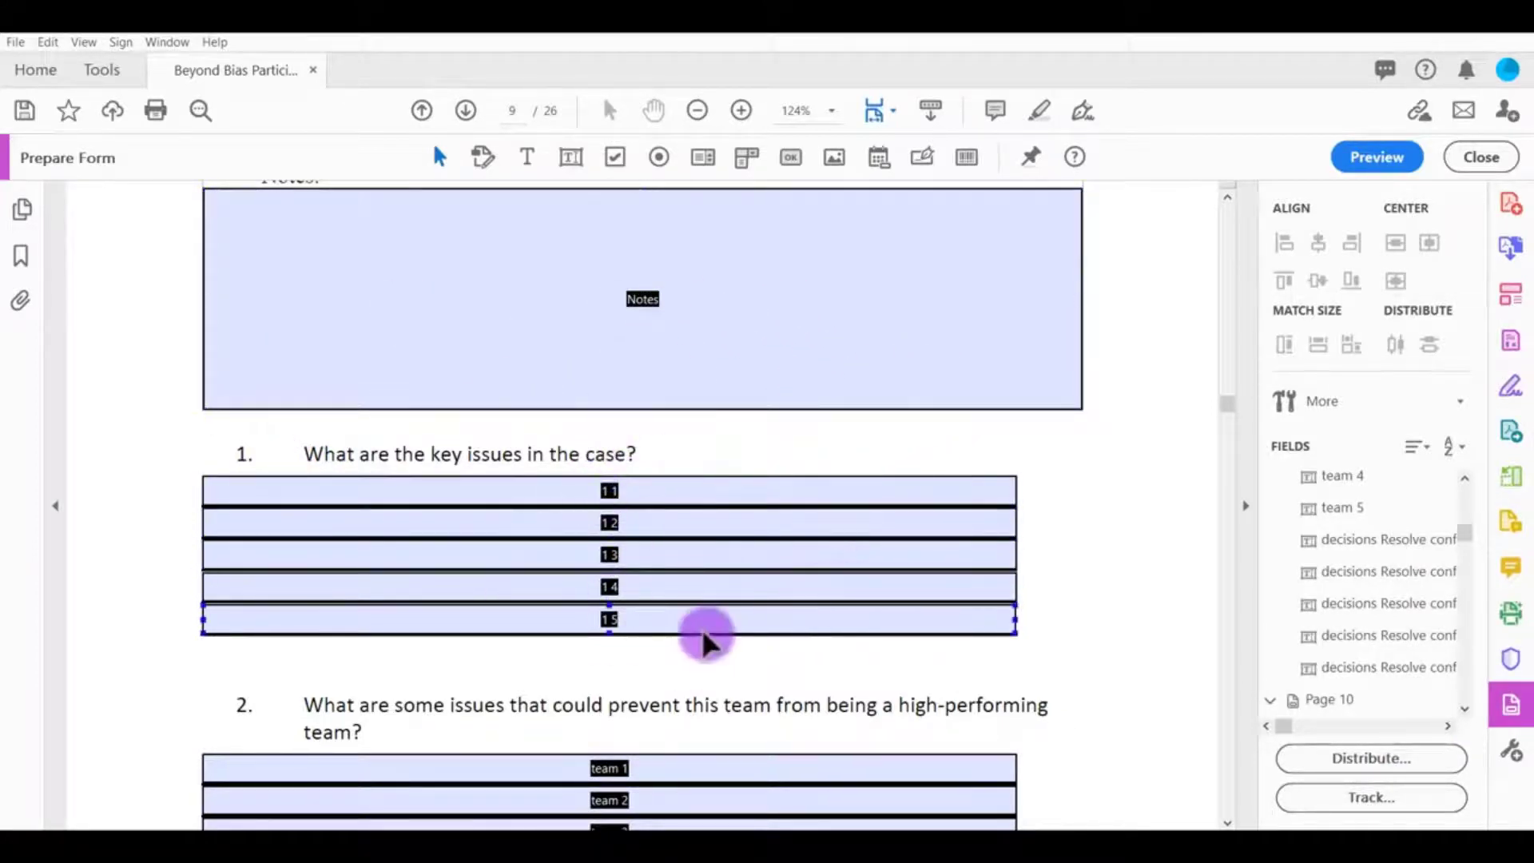
pyautogui.click(775, 516)
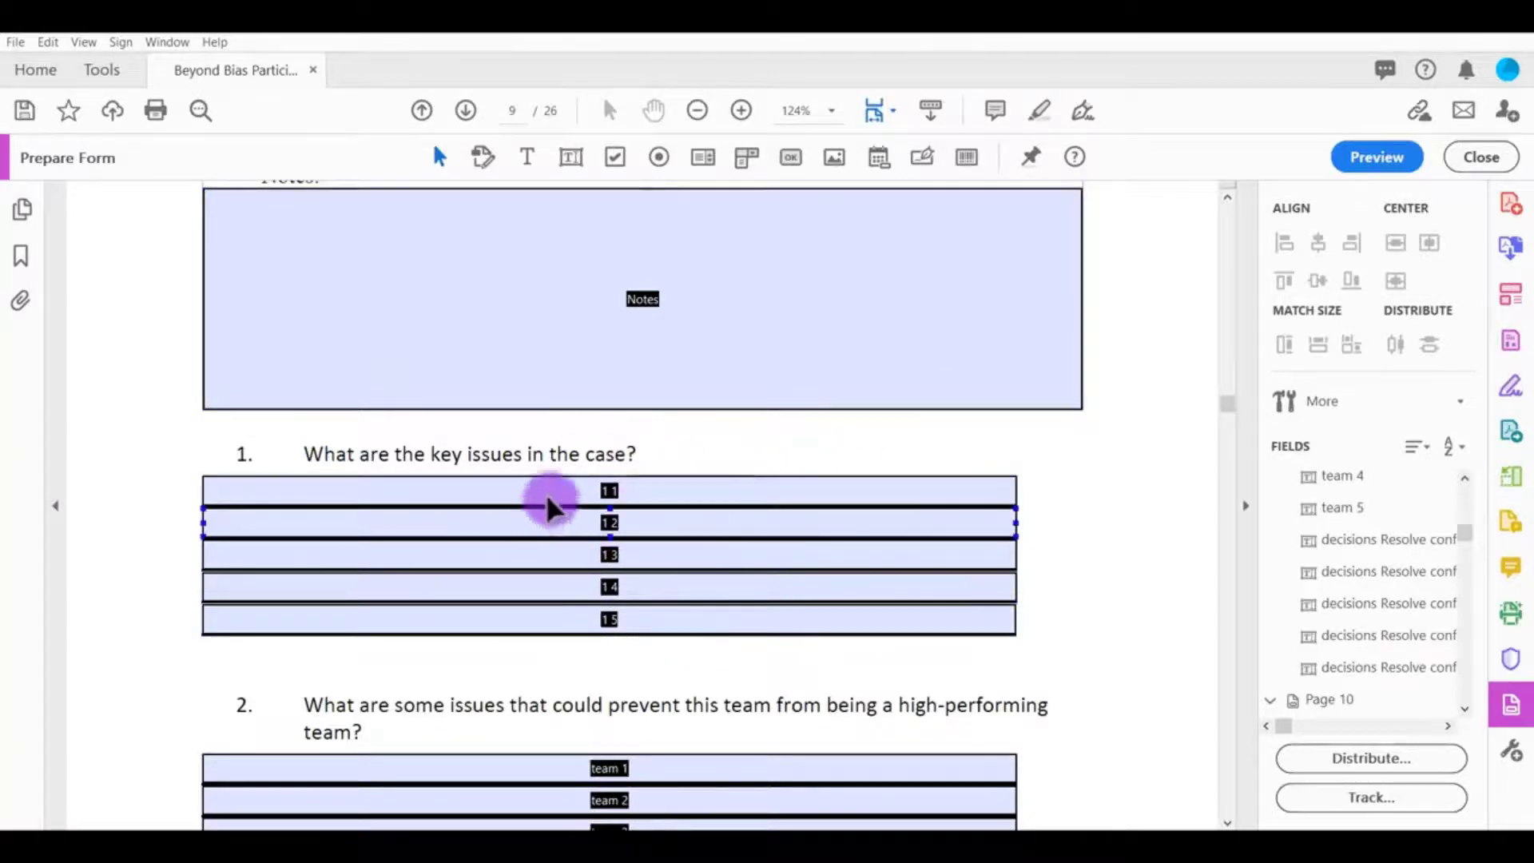
# - Mark the first answer line under "What are the key issues in the case?" as Required and deselect the field
pyautogui.click(687, 492)
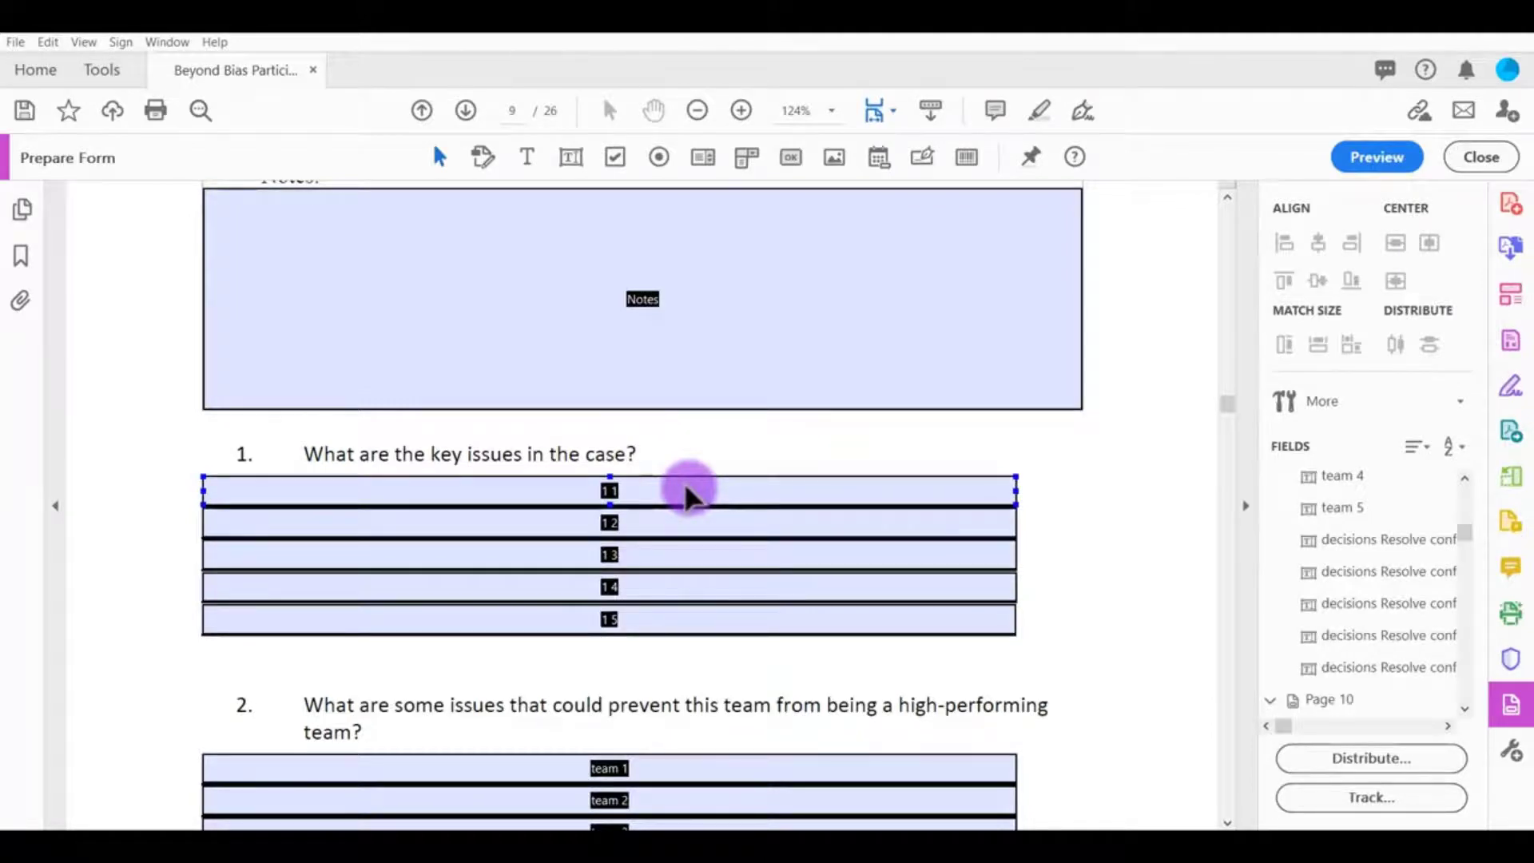
pyautogui.doubleClick(685, 482)
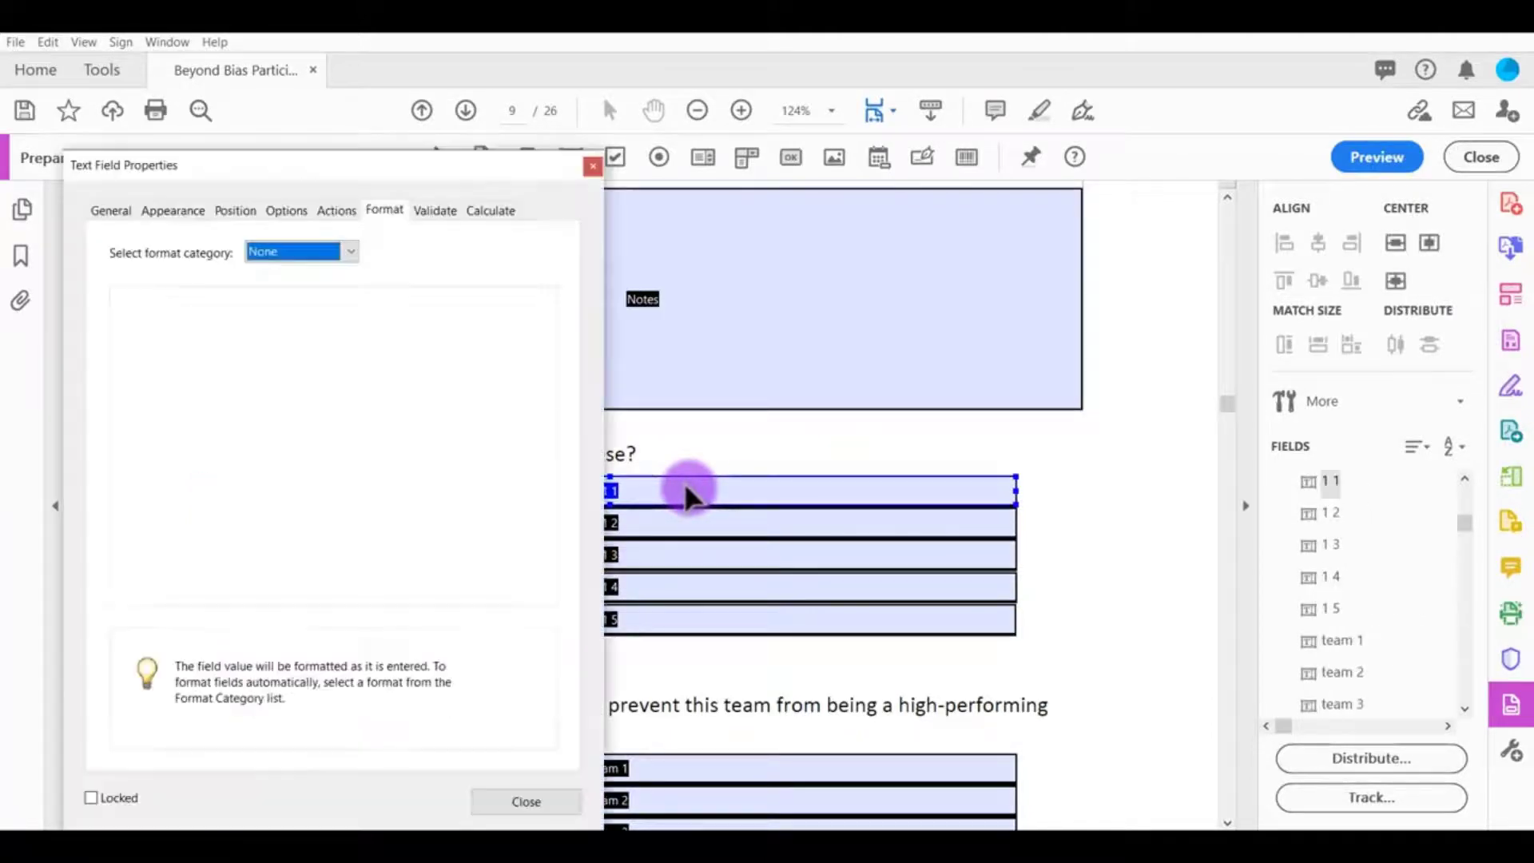
pyautogui.click(102, 216)
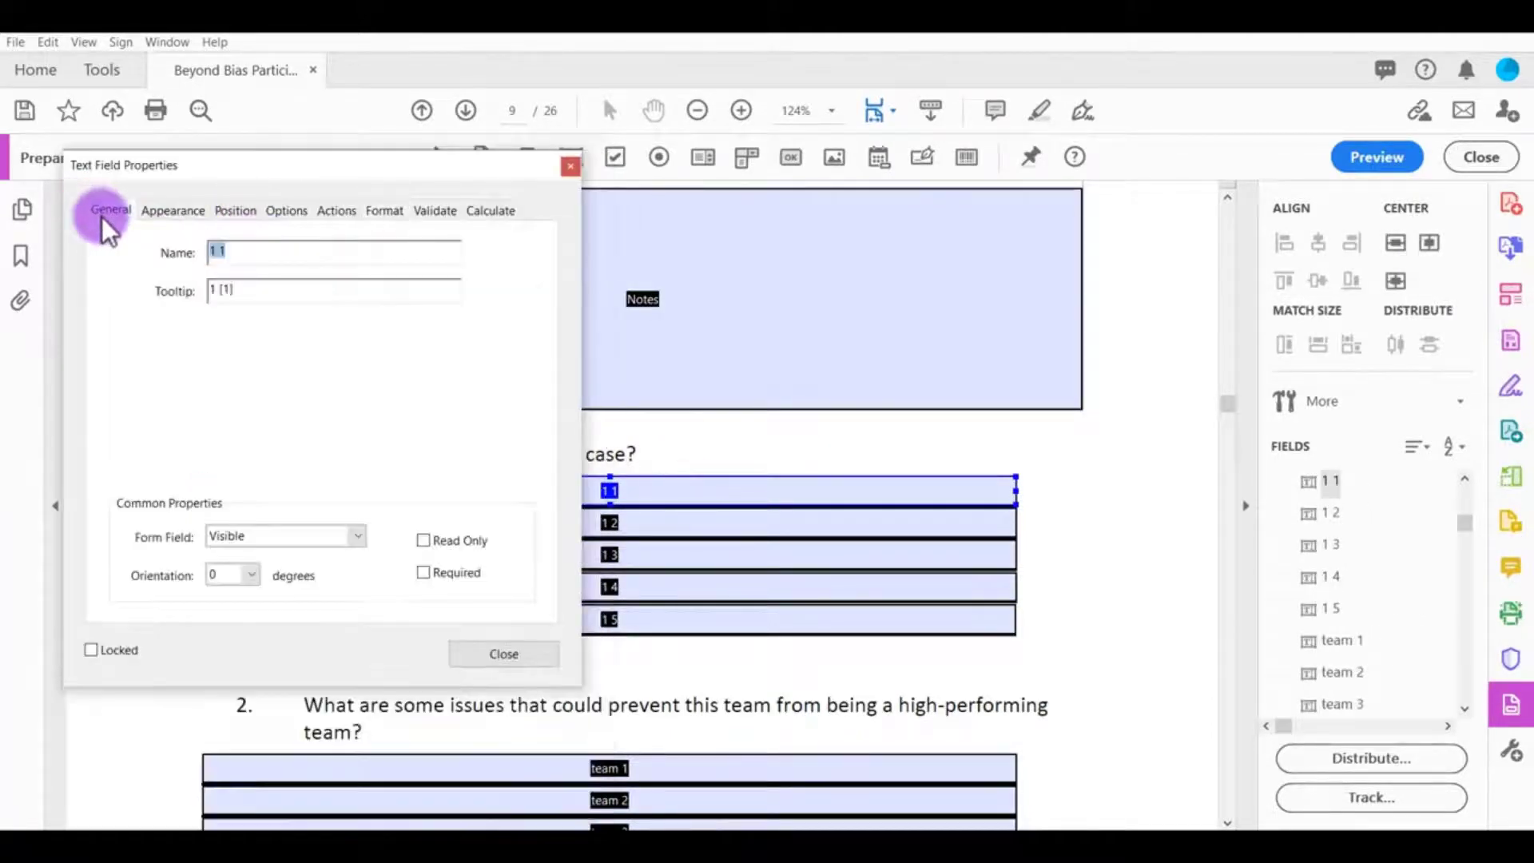
pyautogui.click(422, 573)
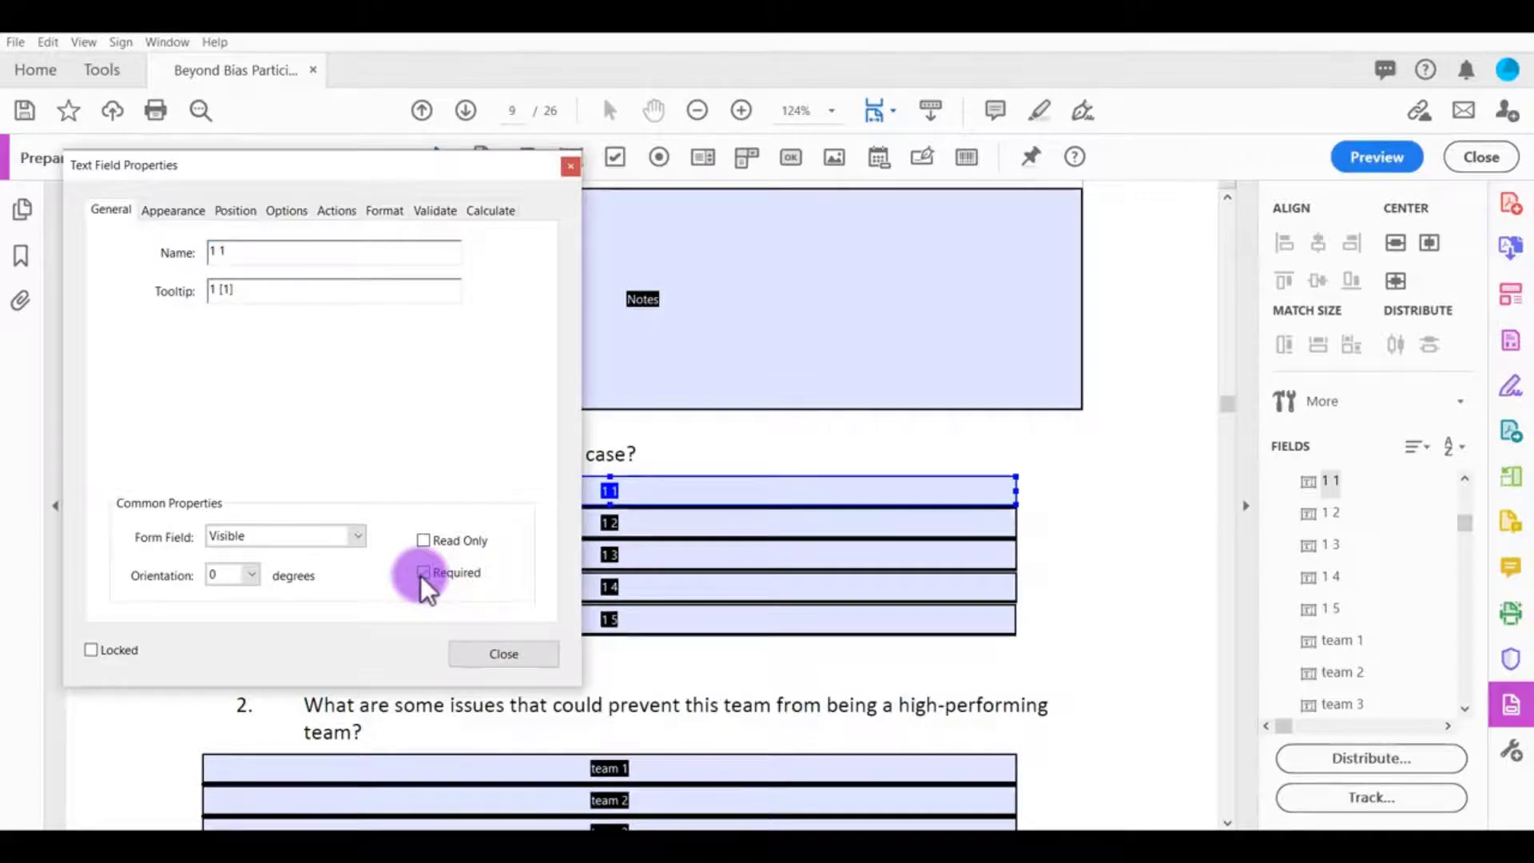
pyautogui.click(505, 658)
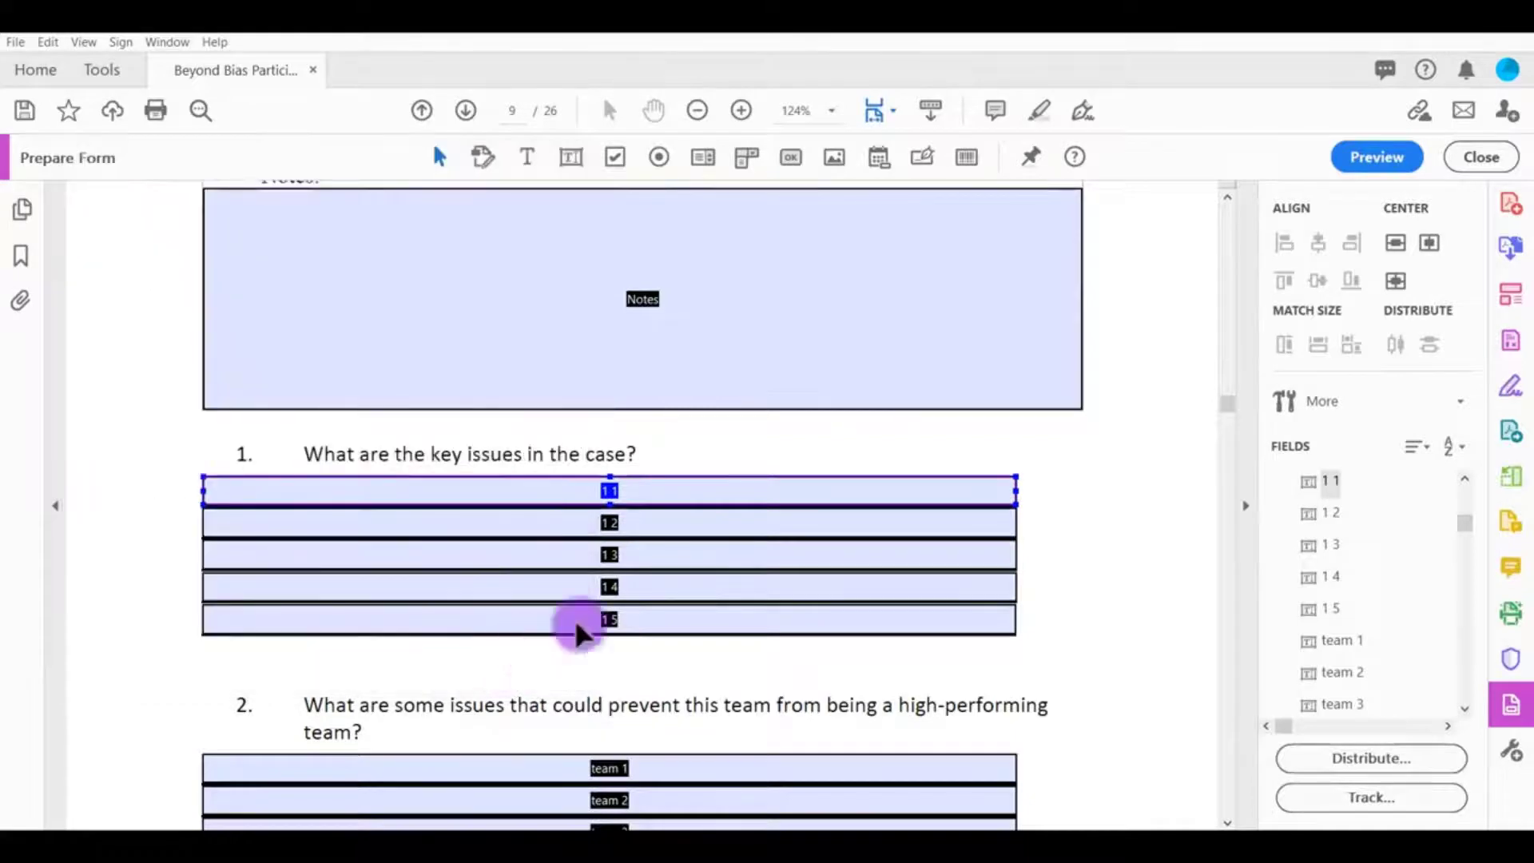
pyautogui.click(1086, 490)
pyautogui.click(719, 529)
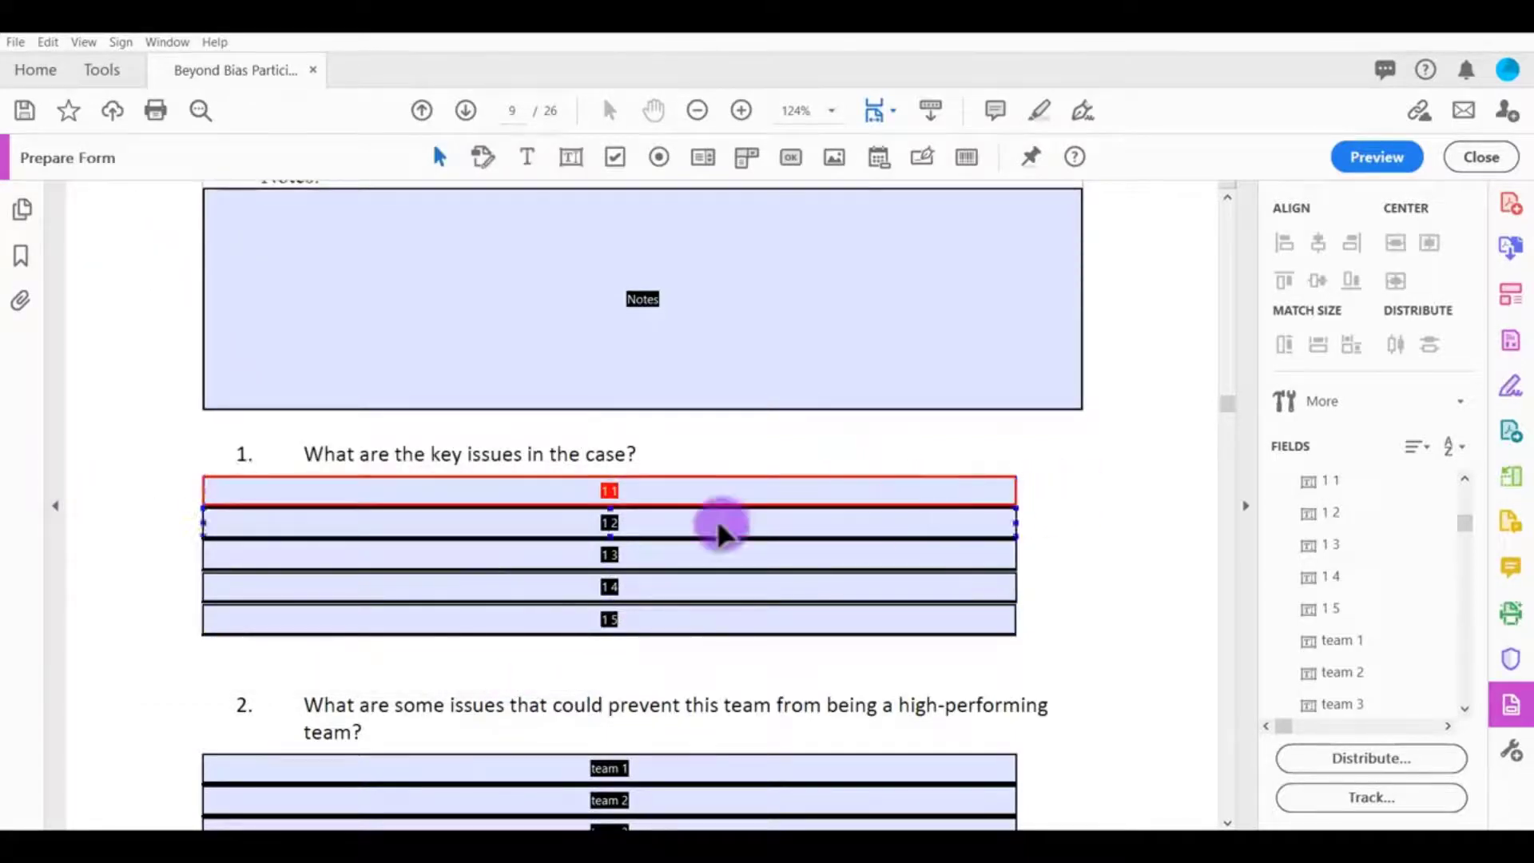
pyautogui.click(711, 499)
pyautogui.click(776, 432)
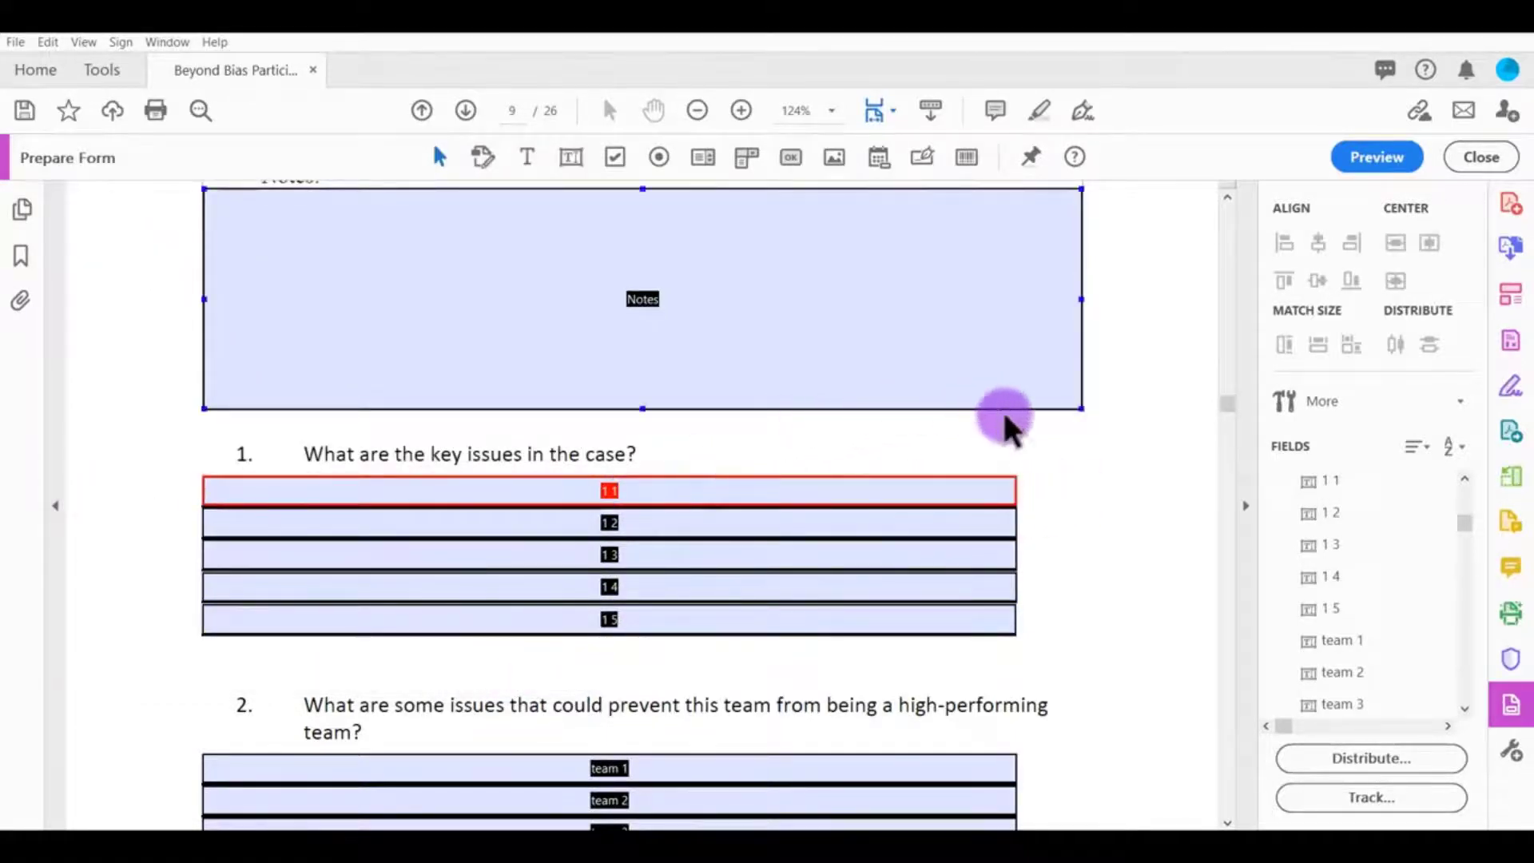
# - Preview the form, test the required answer line with the text "dfgjlkdjfgljdfg", clear it and return to editing
pyautogui.click(1368, 156)
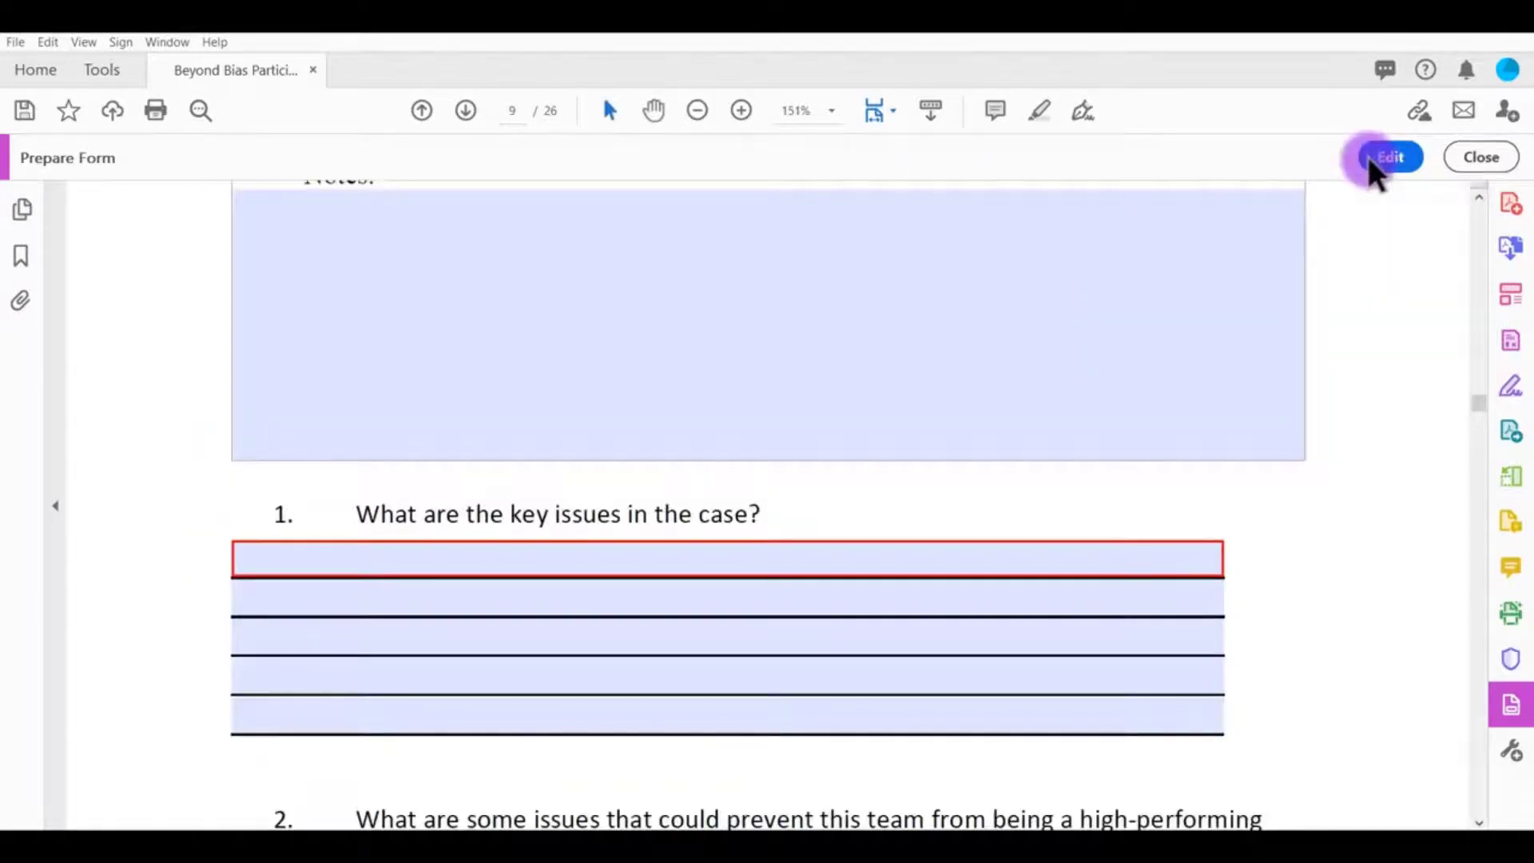
pyautogui.click(284, 562)
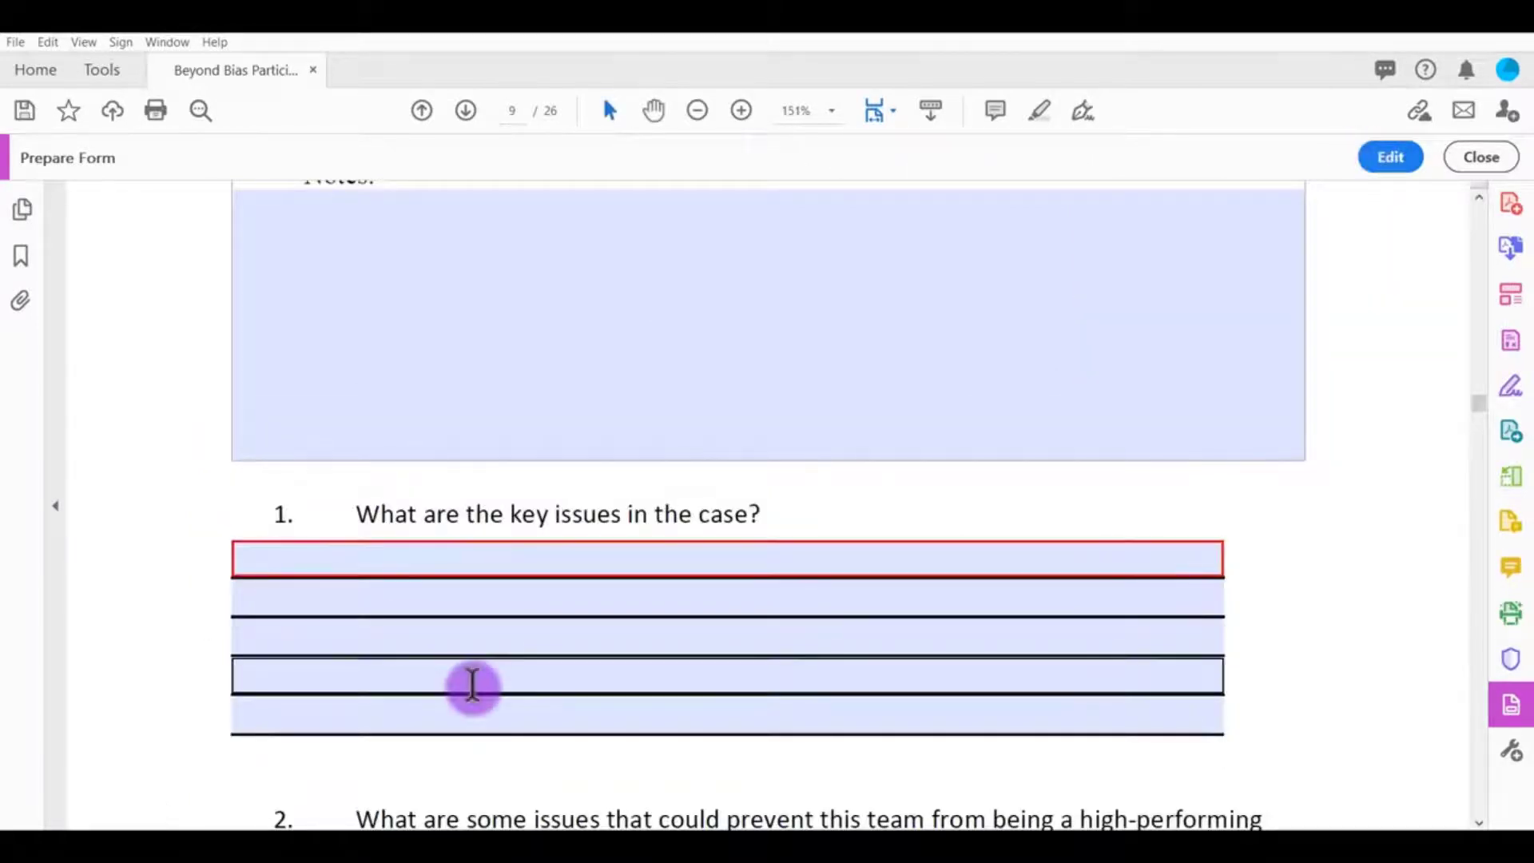
pyautogui.write('dfgjlkdjfgljdfg')
pyautogui.moveTo(291, 572); pyautogui.dragTo(176, 607)
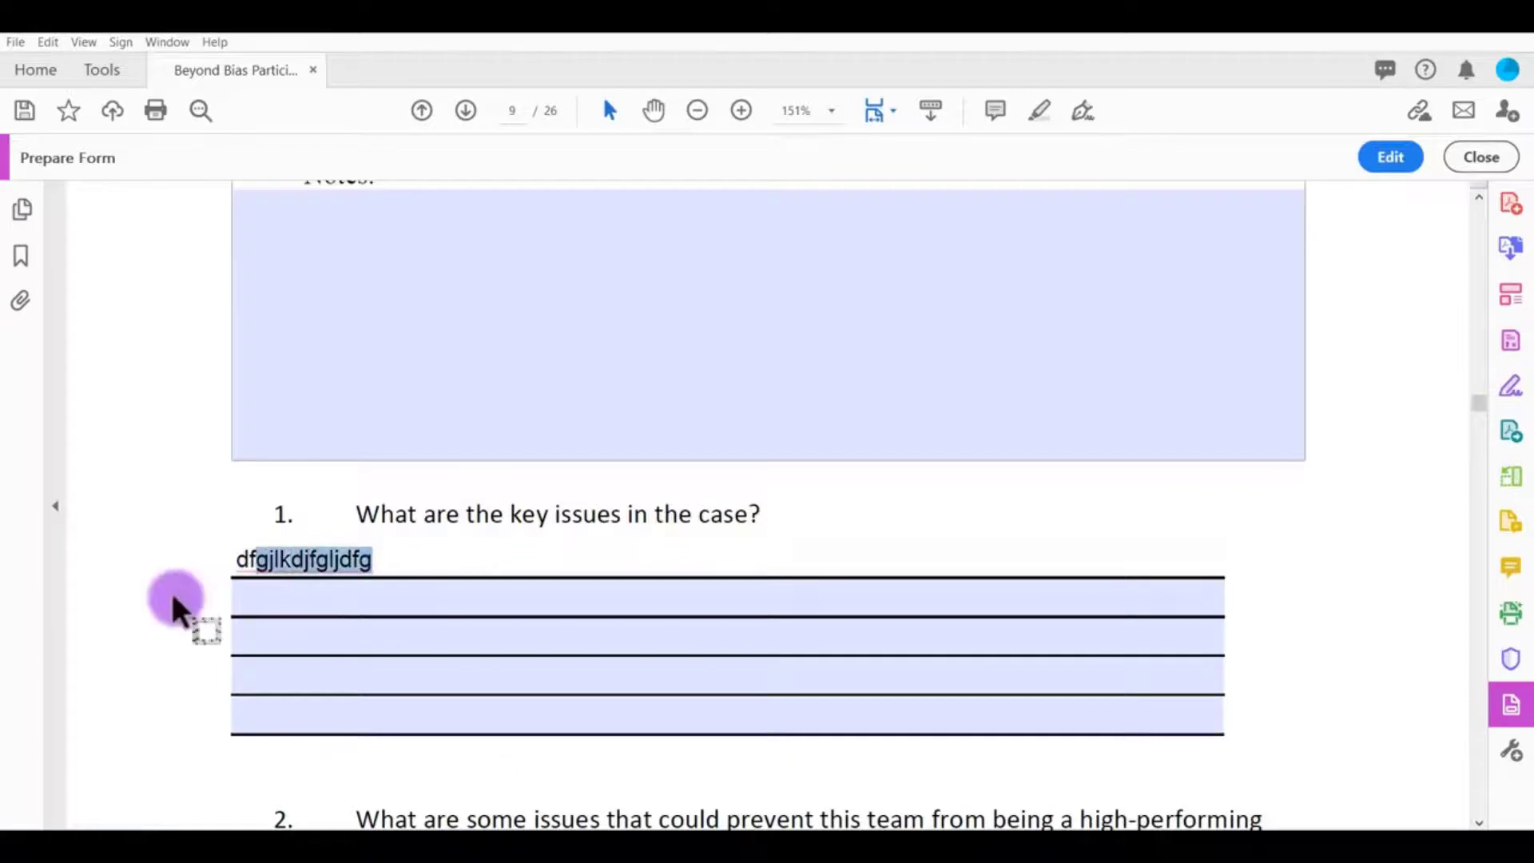
pyautogui.press('BackSpace')
pyautogui.press('BackSpace')
pyautogui.press('BackSpace')
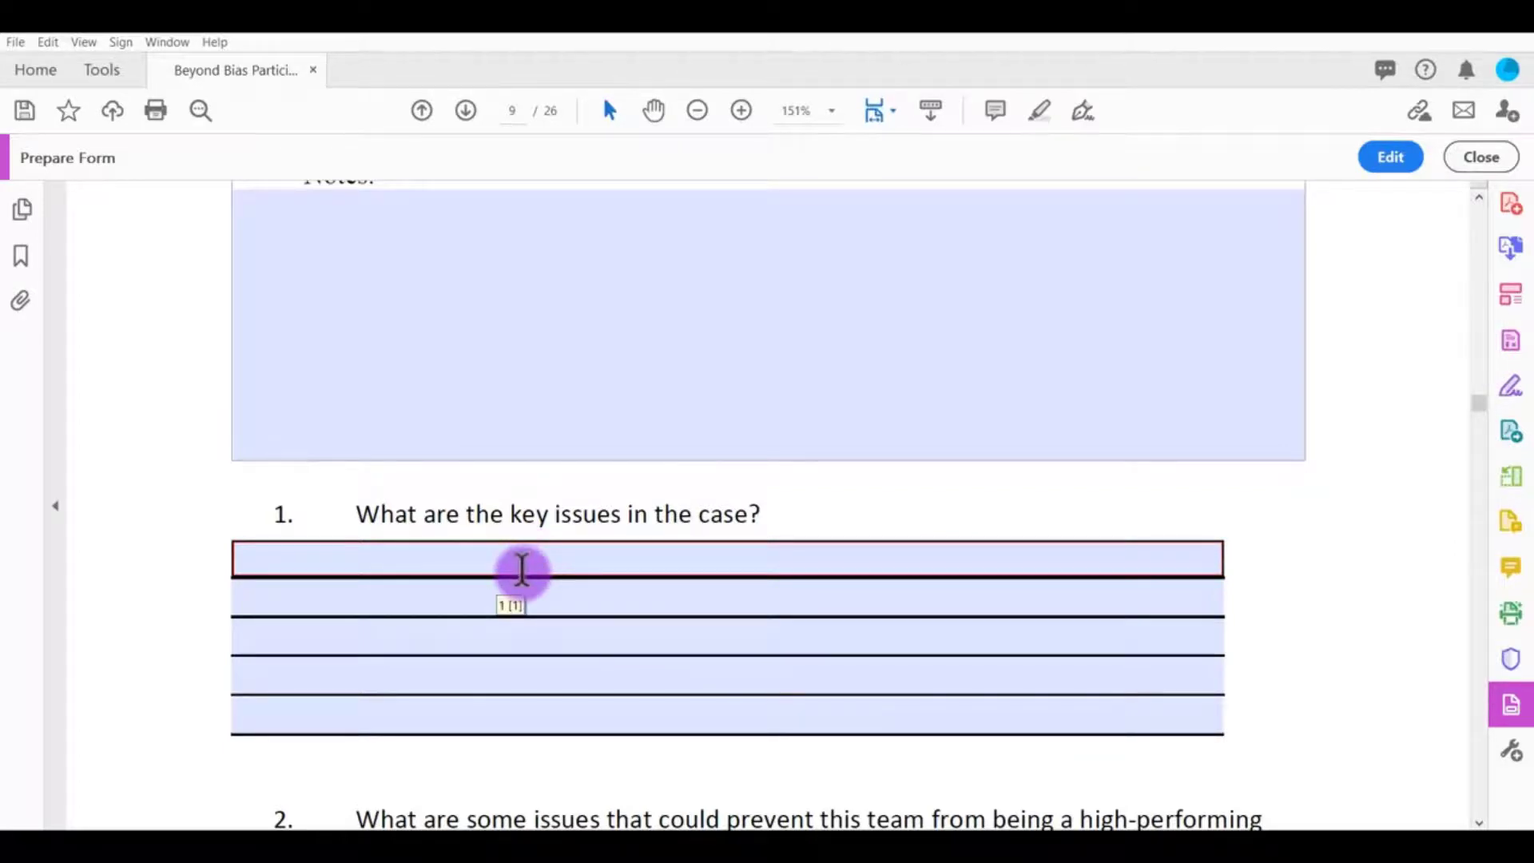
pyautogui.click(1390, 157)
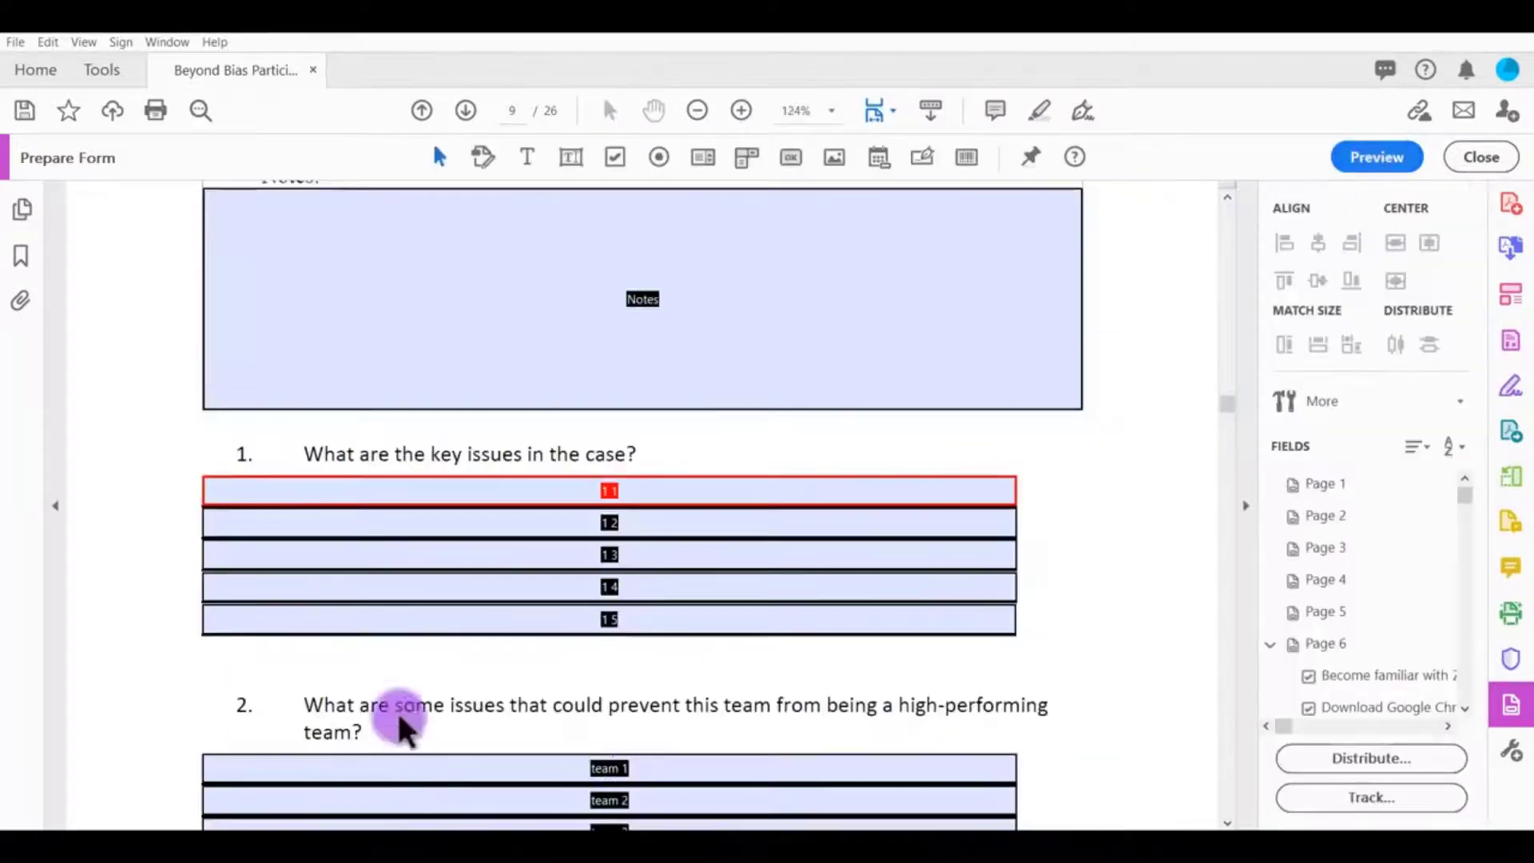
# - Mark the large Notes field as Required and preview the form
pyautogui.click(501, 324)
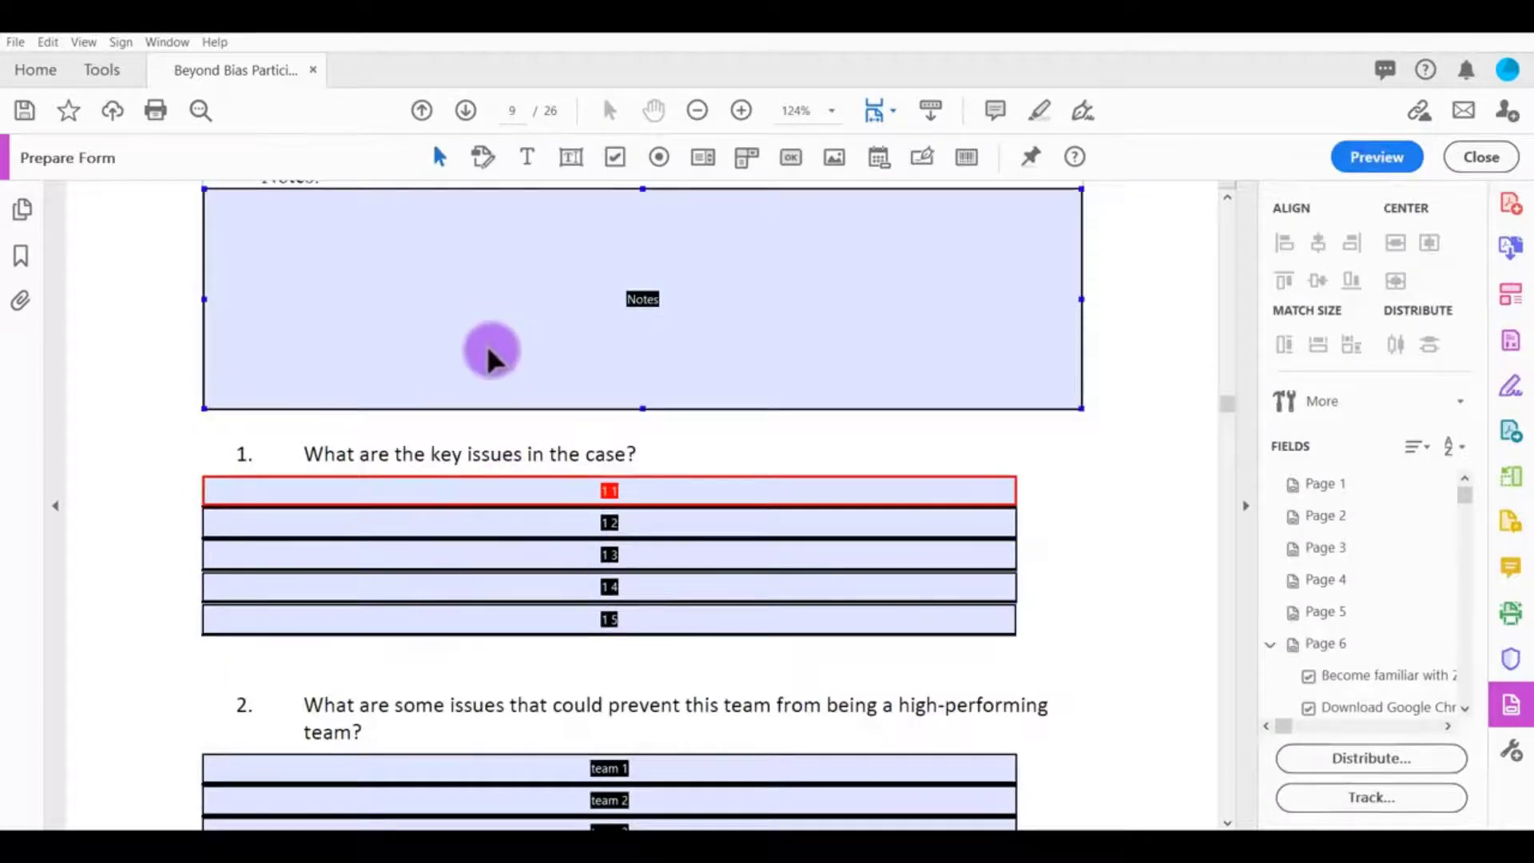
pyautogui.doubleClick(485, 342)
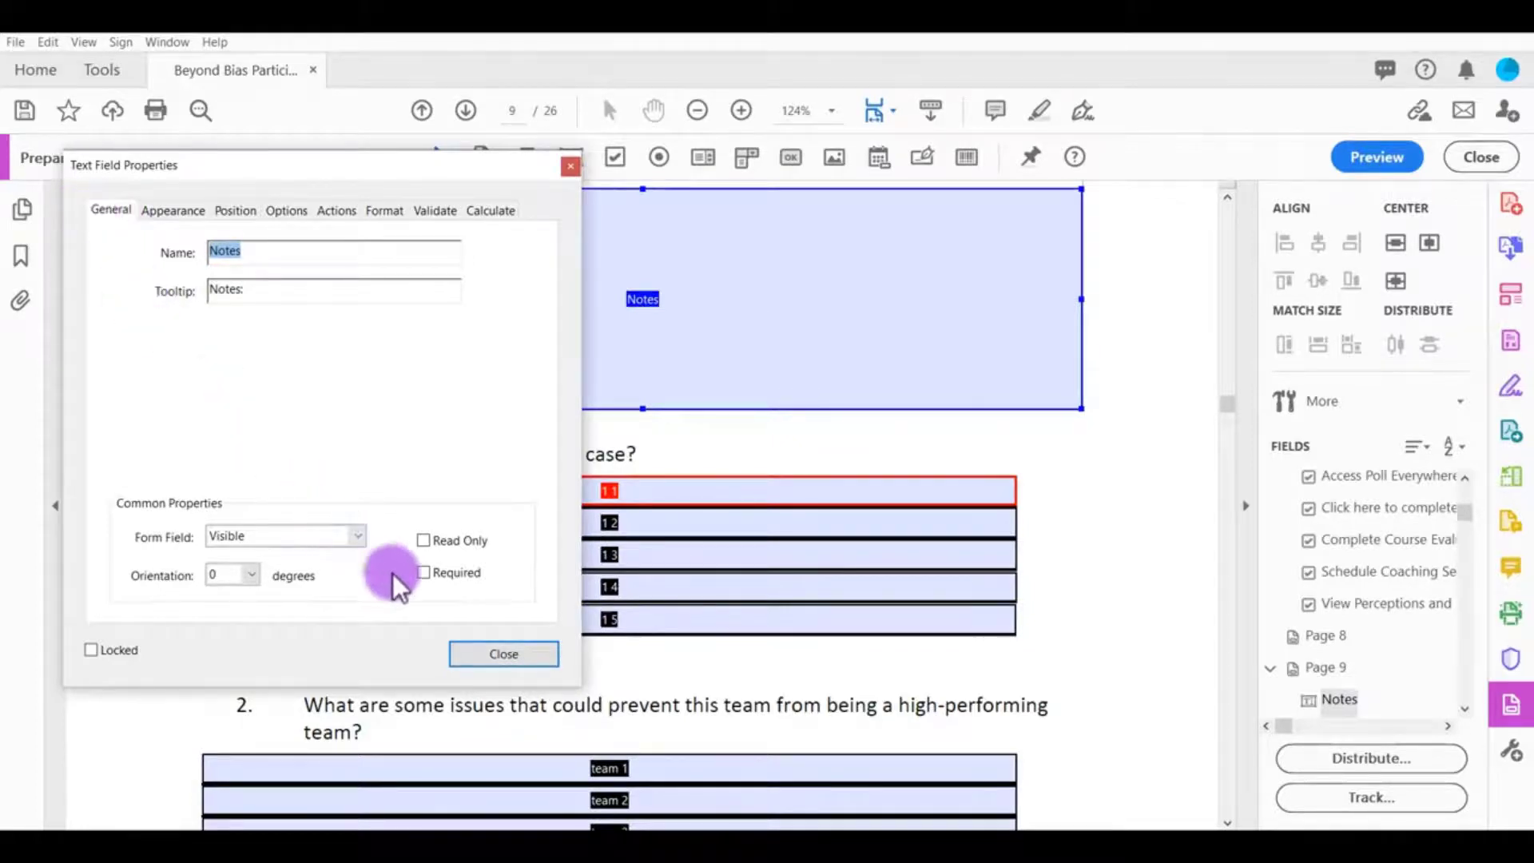
pyautogui.click(423, 573)
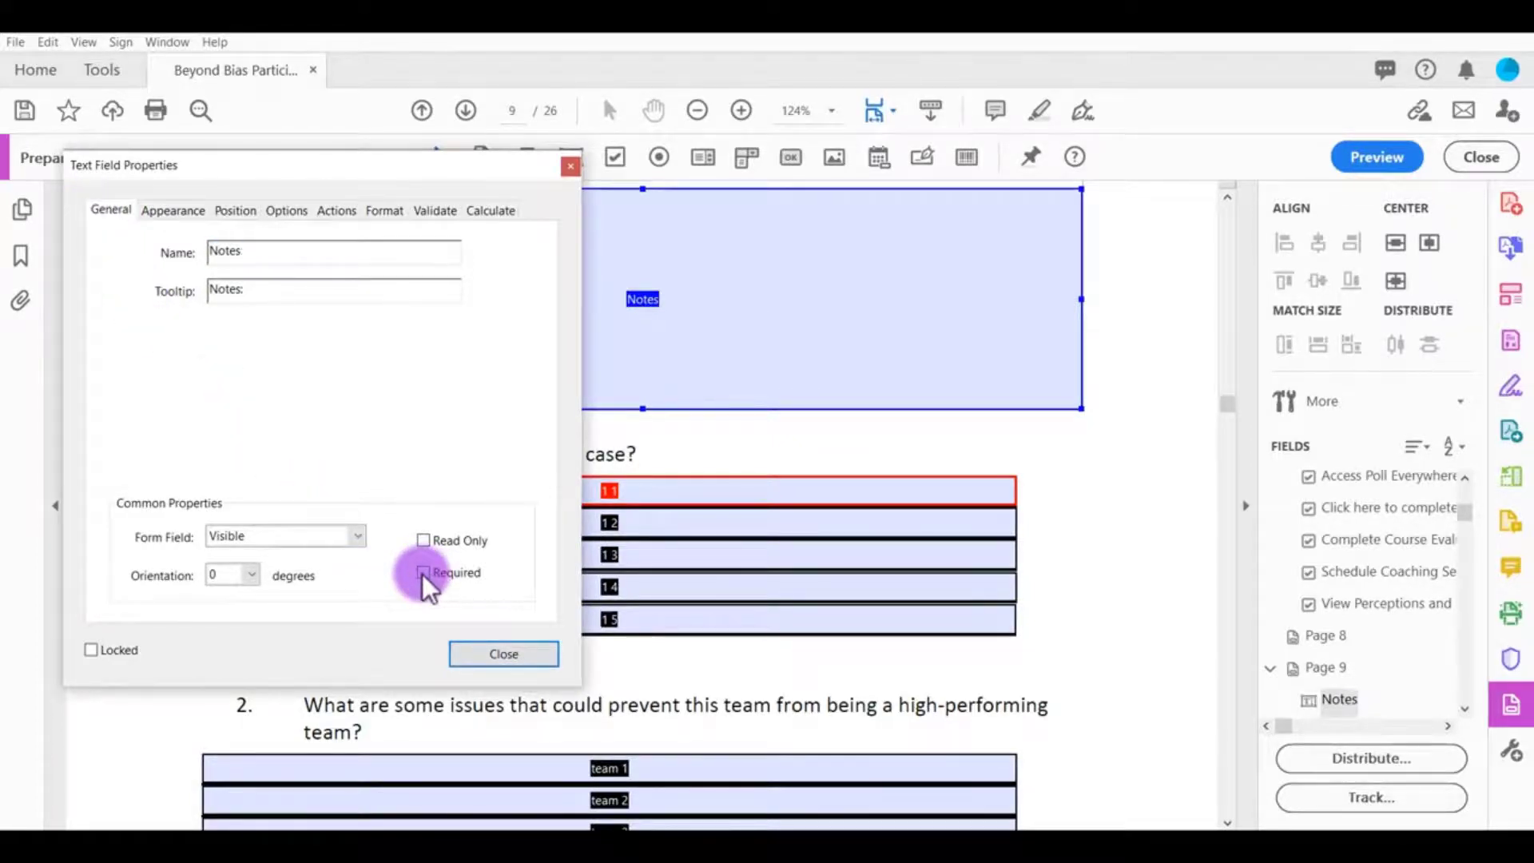
pyautogui.click(501, 649)
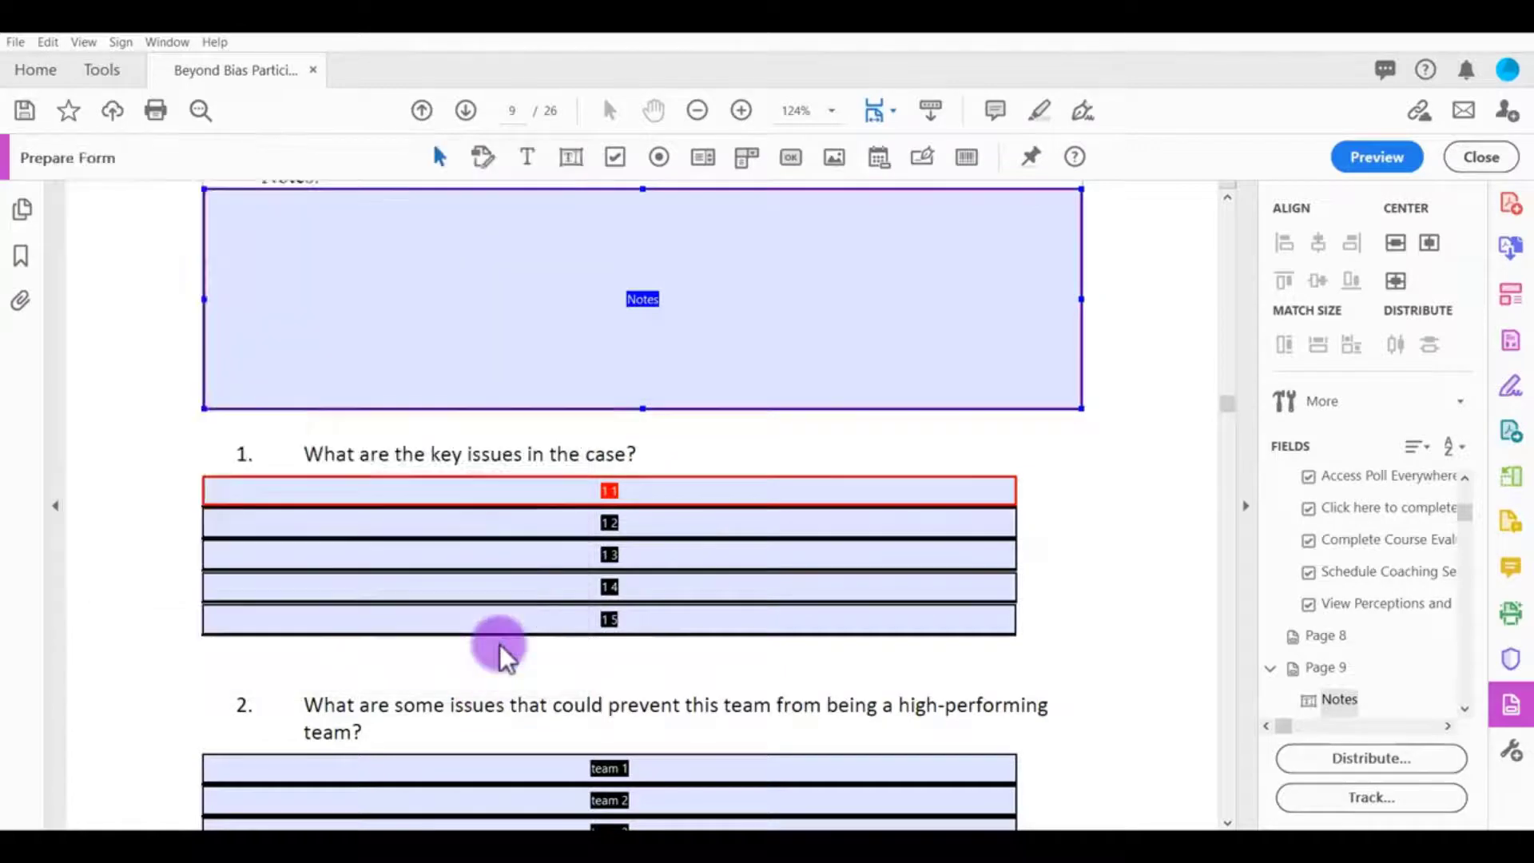
pyautogui.click(1143, 275)
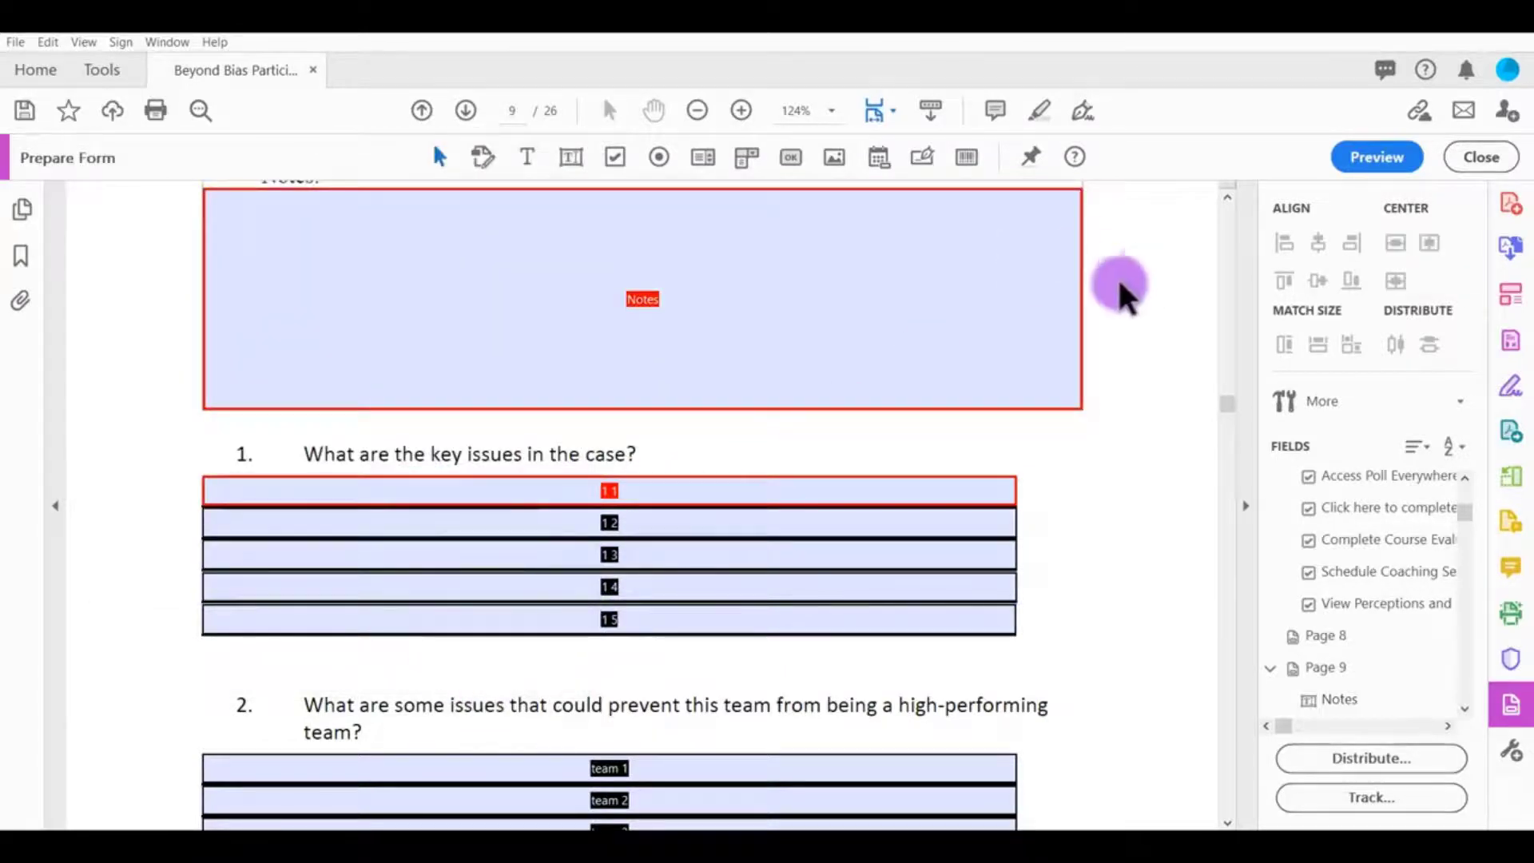
pyautogui.click(1359, 153)
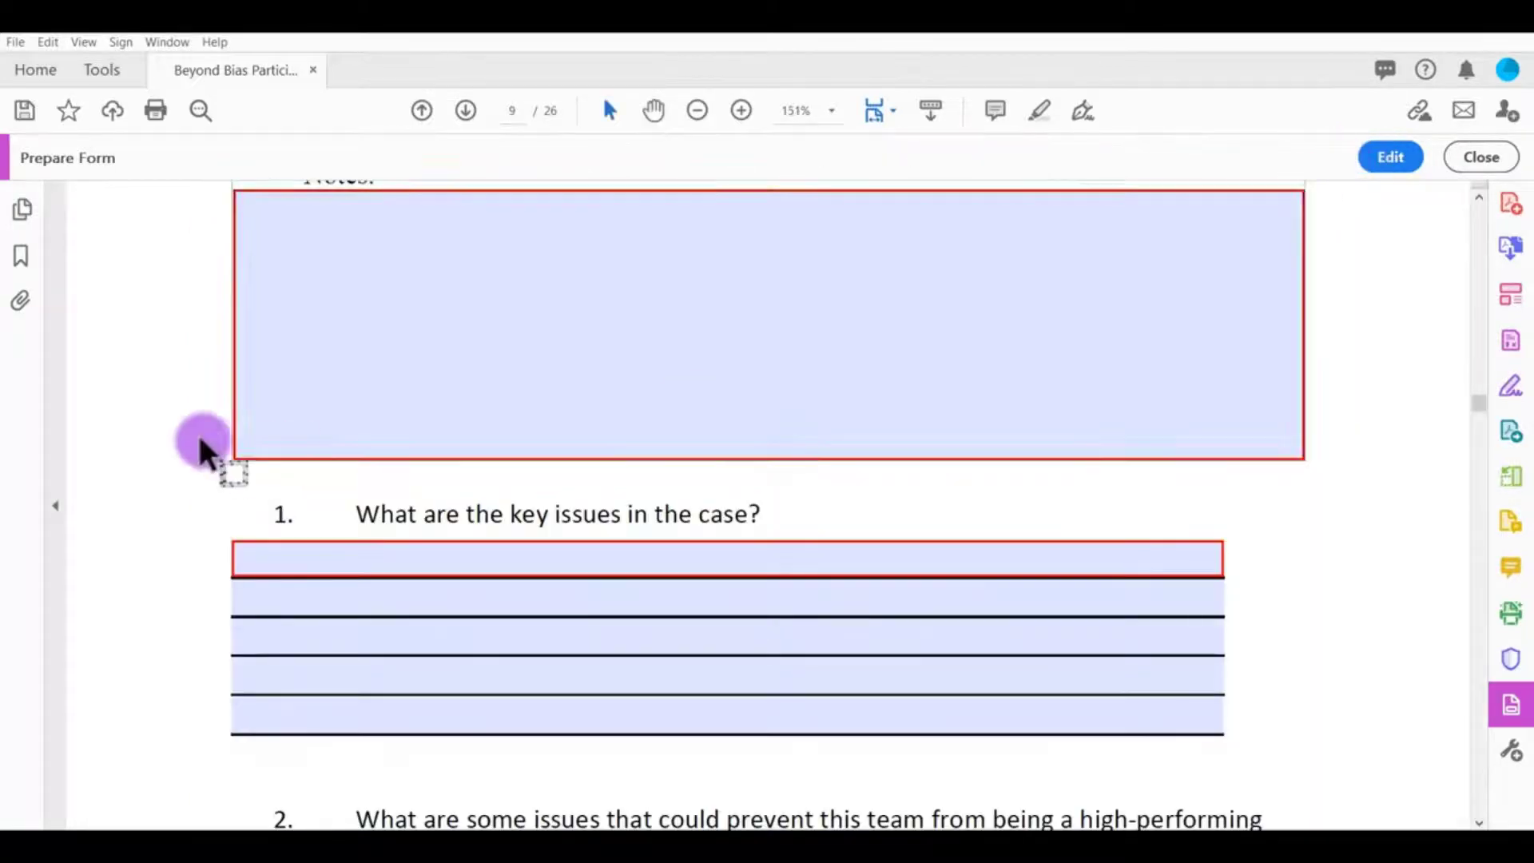
pyautogui.click(287, 421)
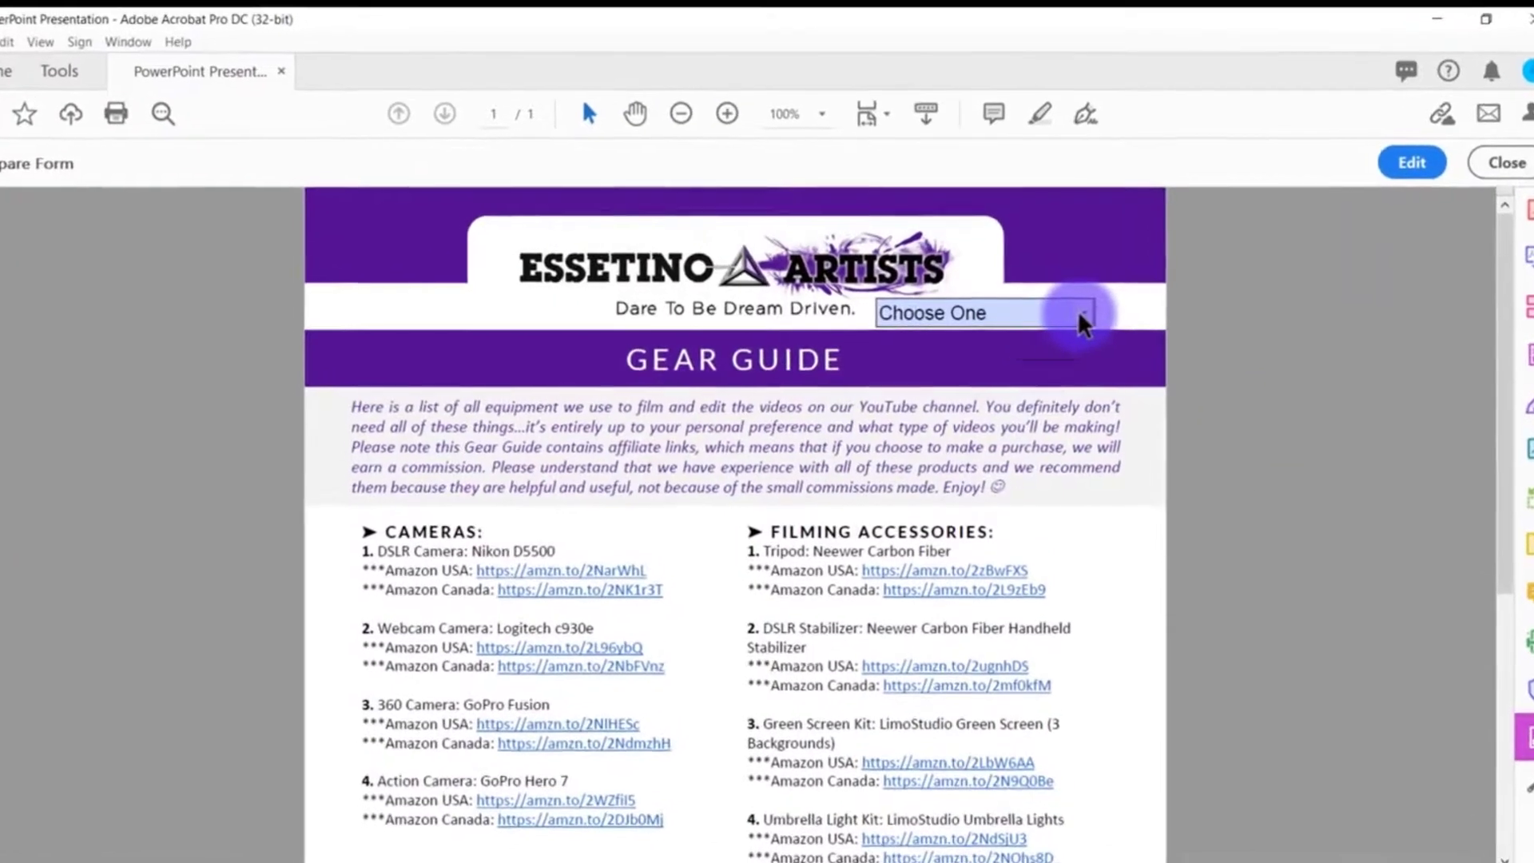
# - Test the dropdown in the Gear Guide header by choosing Test 1 and finally Test 3
pyautogui.click(1081, 318)
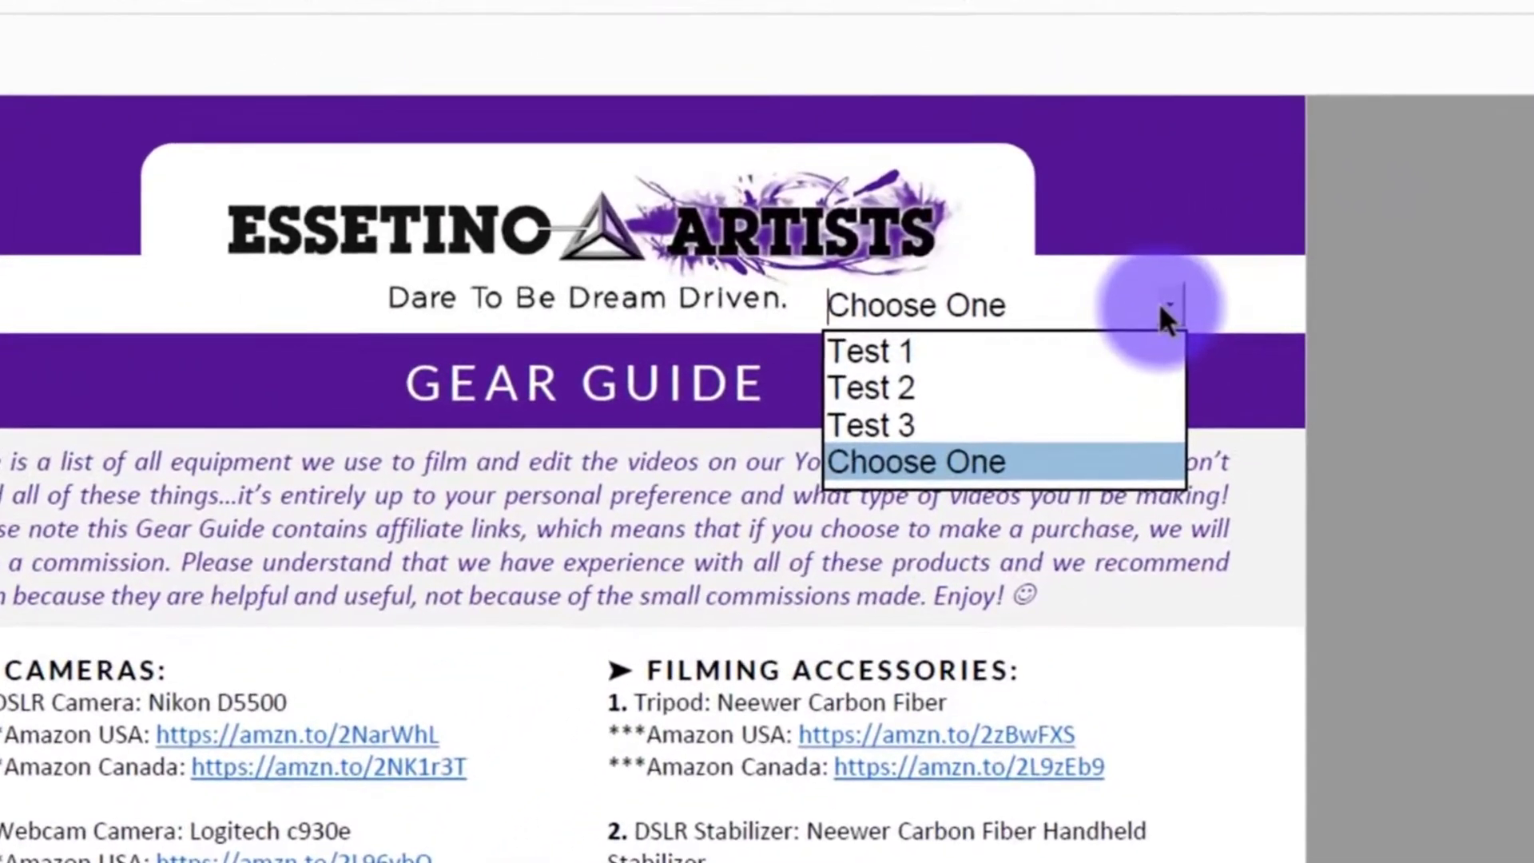
pyautogui.click(1166, 304)
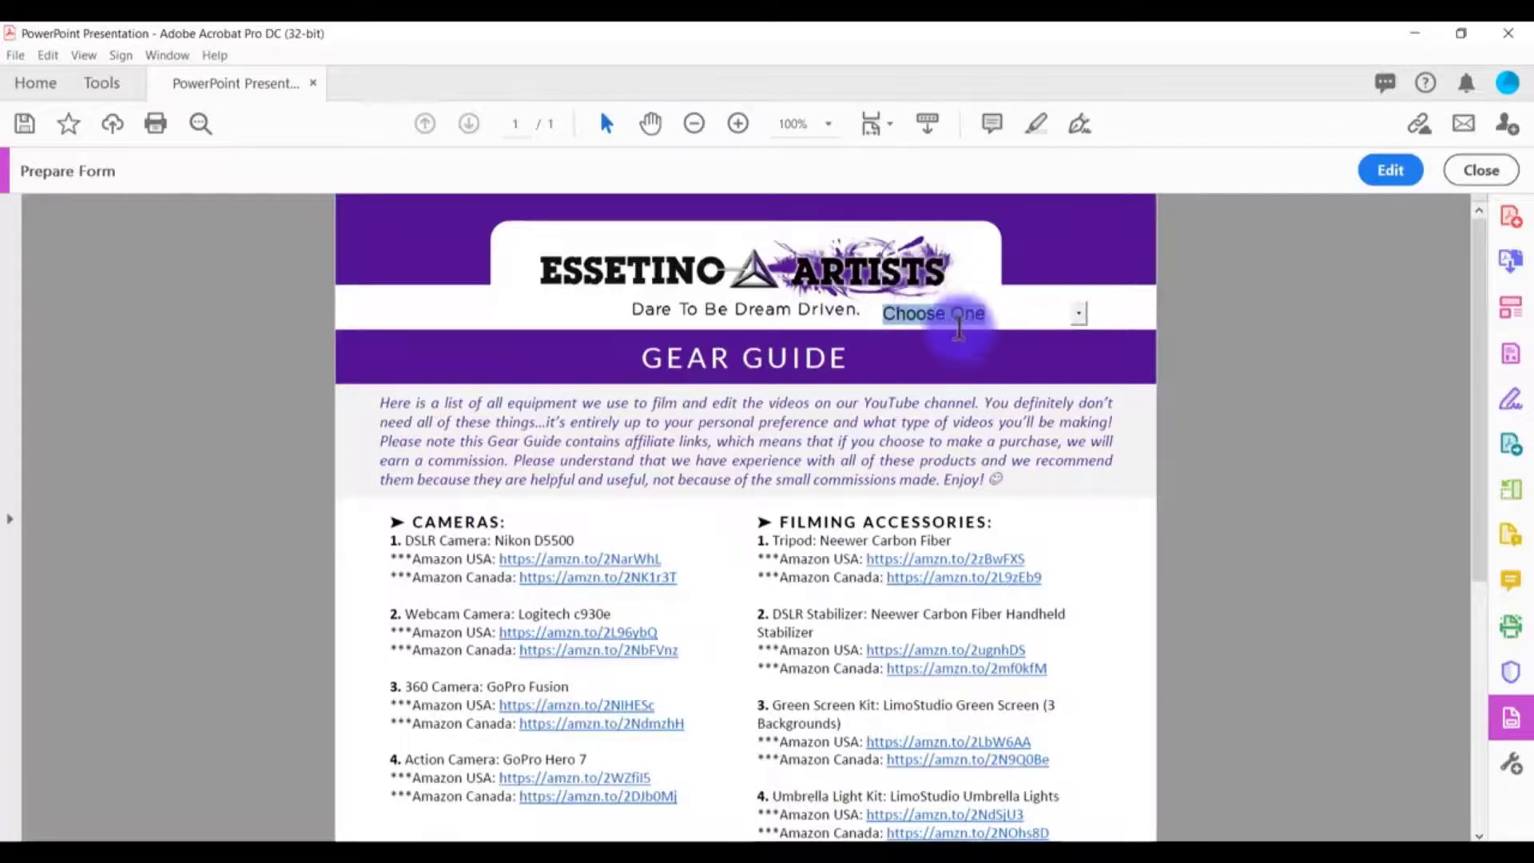
pyautogui.click(1081, 317)
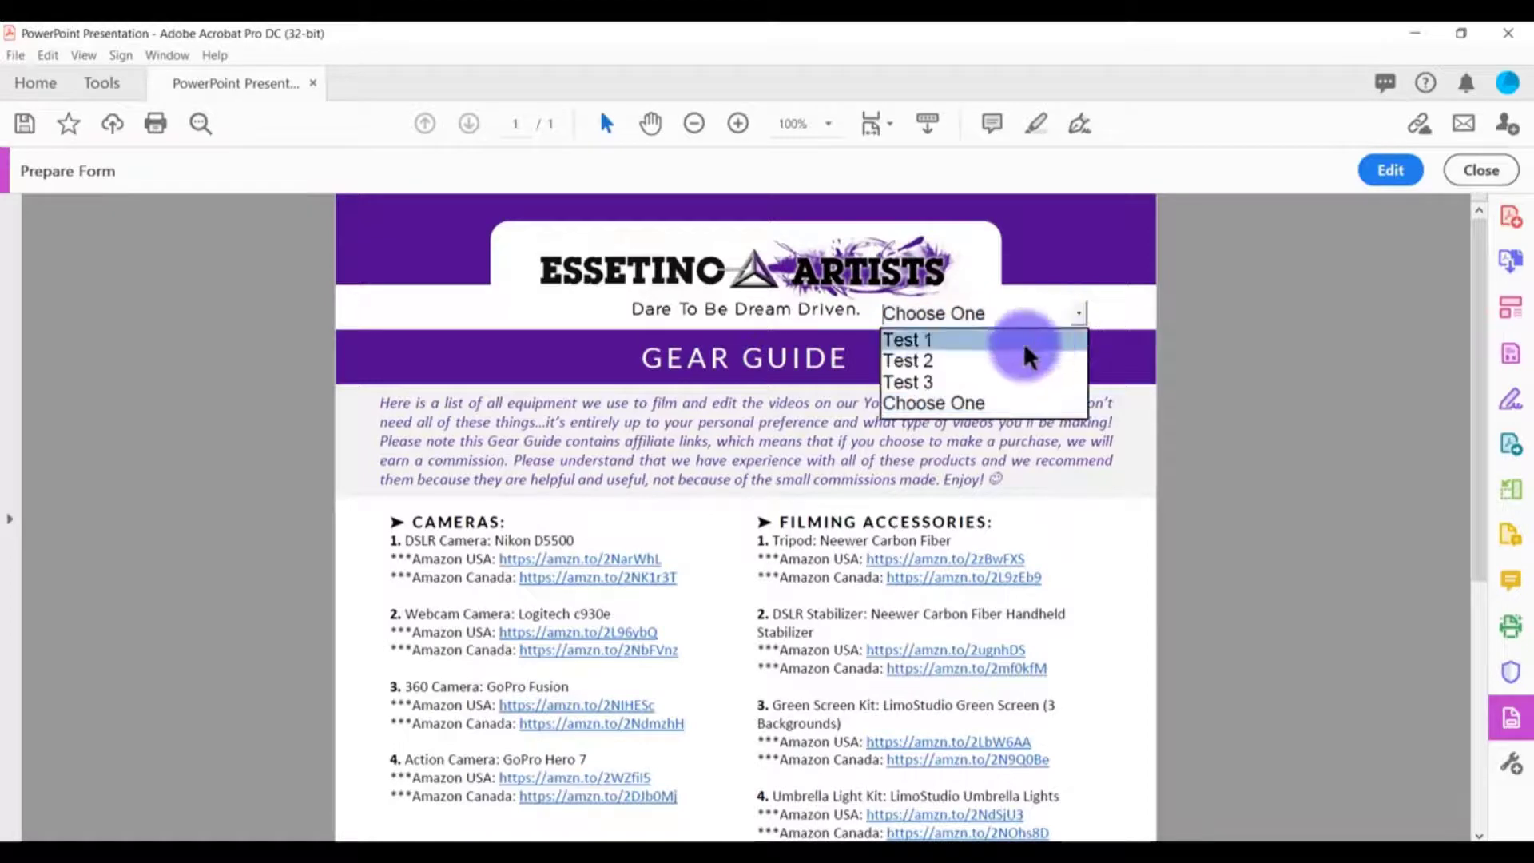
pyautogui.click(1003, 342)
pyautogui.click(1079, 314)
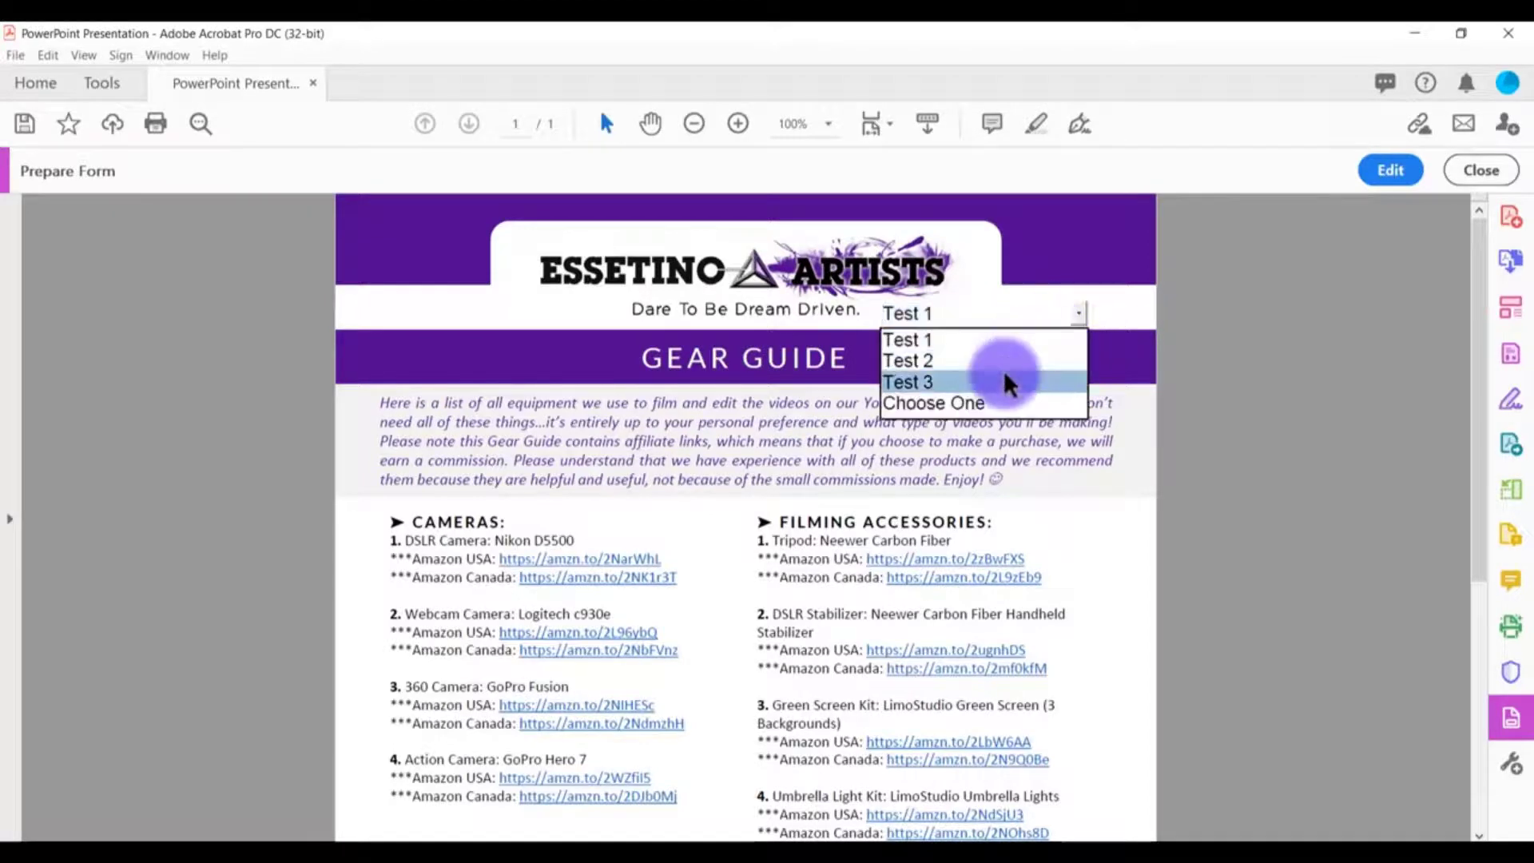
pyautogui.click(1004, 379)
pyautogui.click(1079, 314)
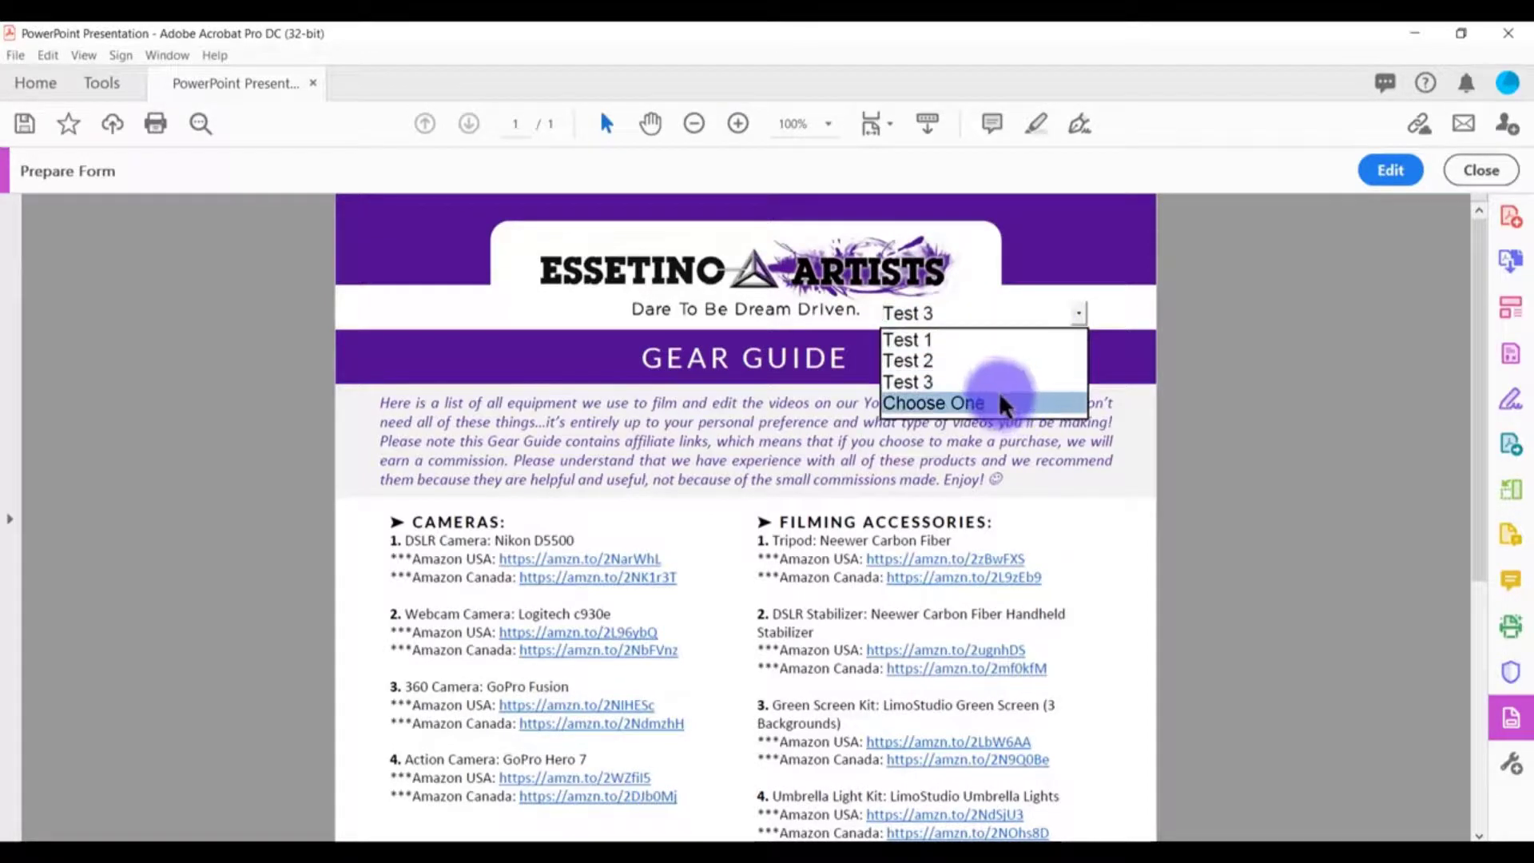
pyautogui.click(1004, 381)
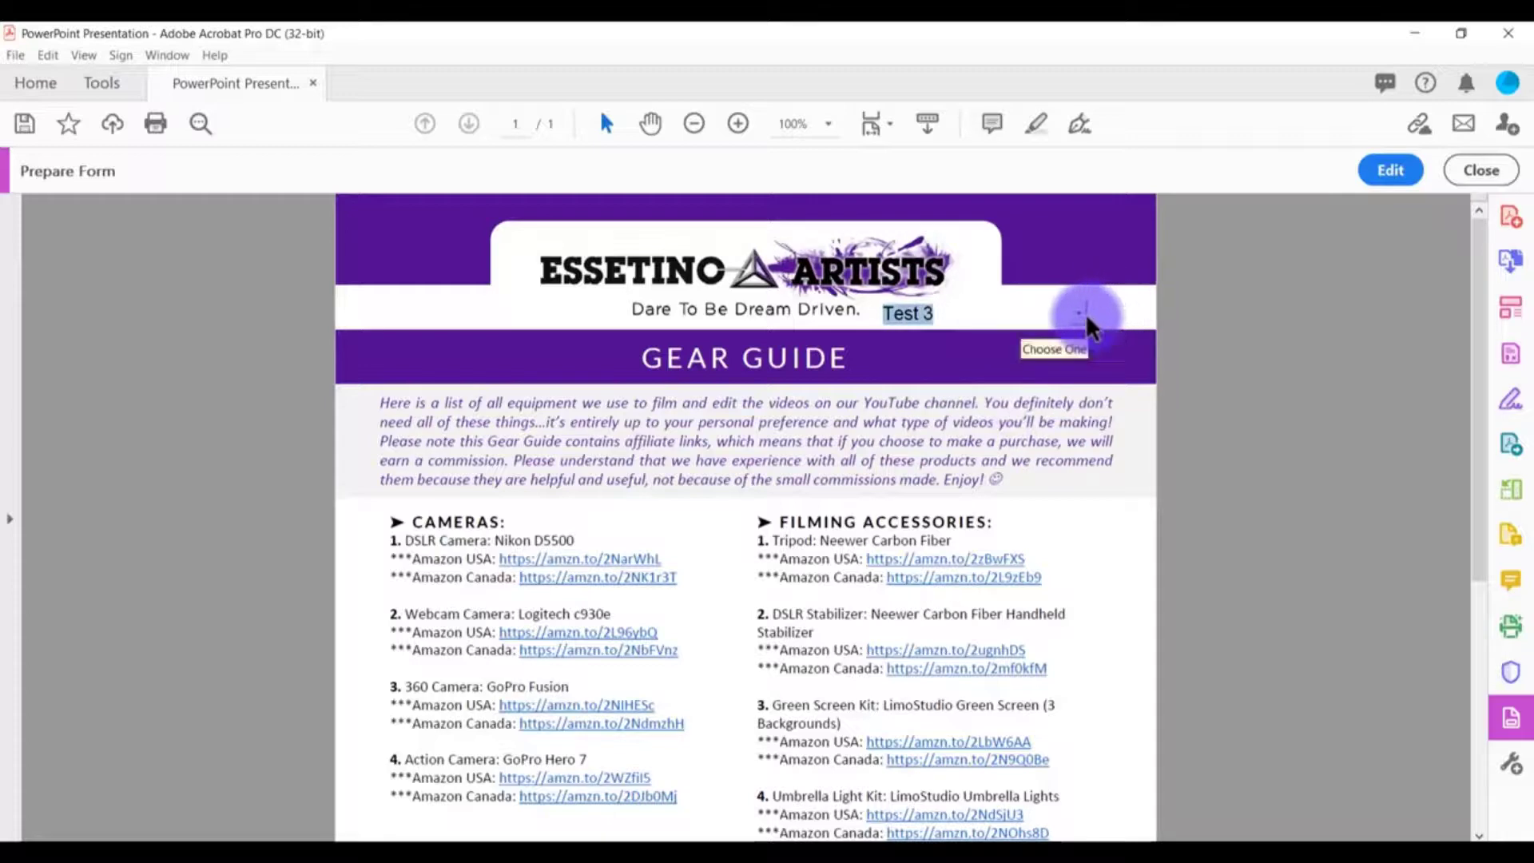
# - Return the Gear Guide to form editing with the Prepare Form tool
pyautogui.hotkey('ctrl', 'e')
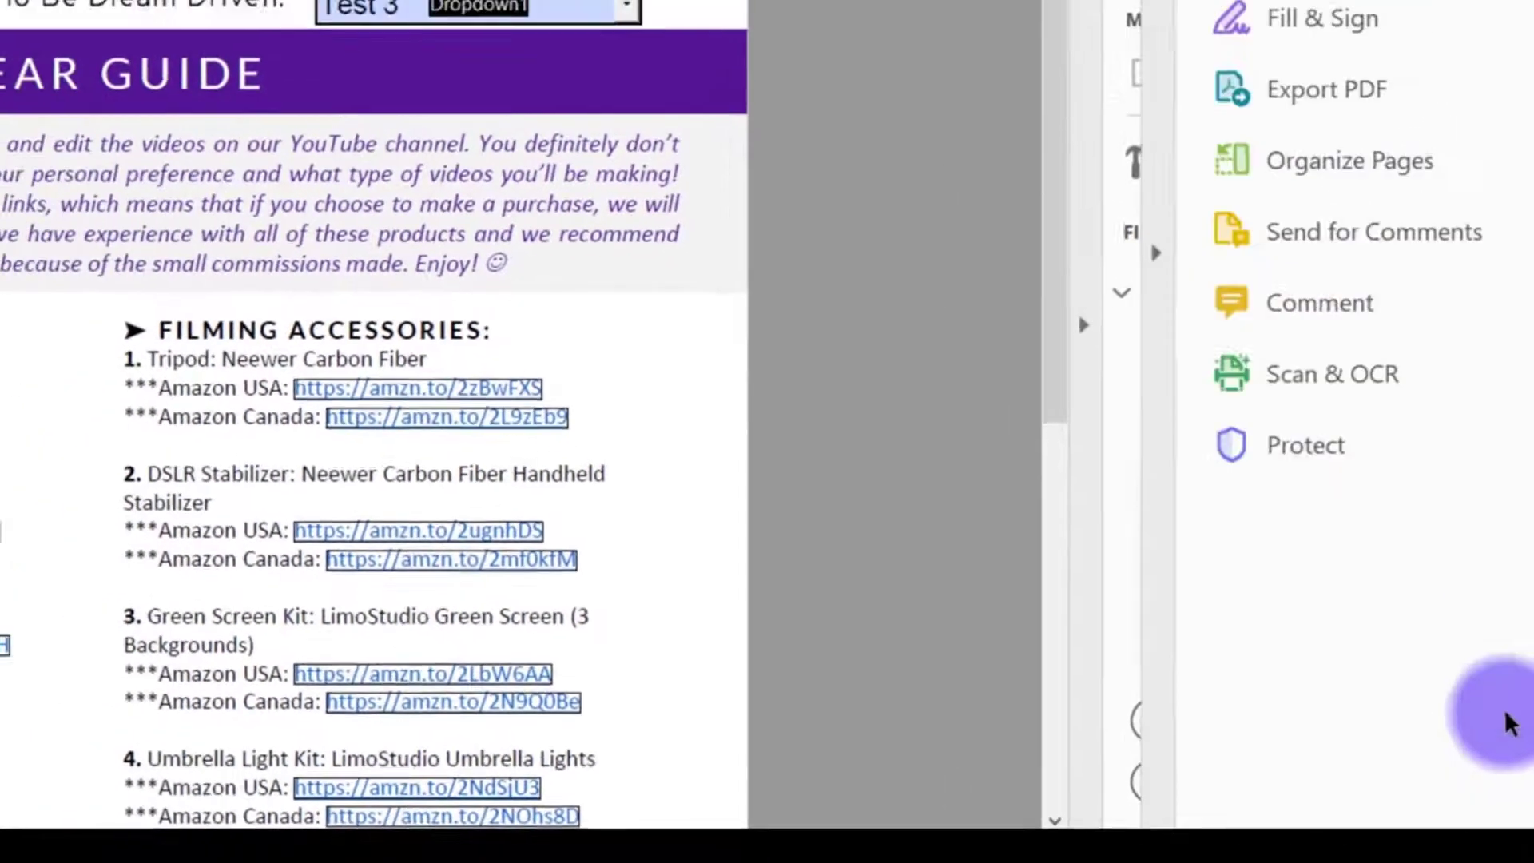
pyautogui.click(1494, 678)
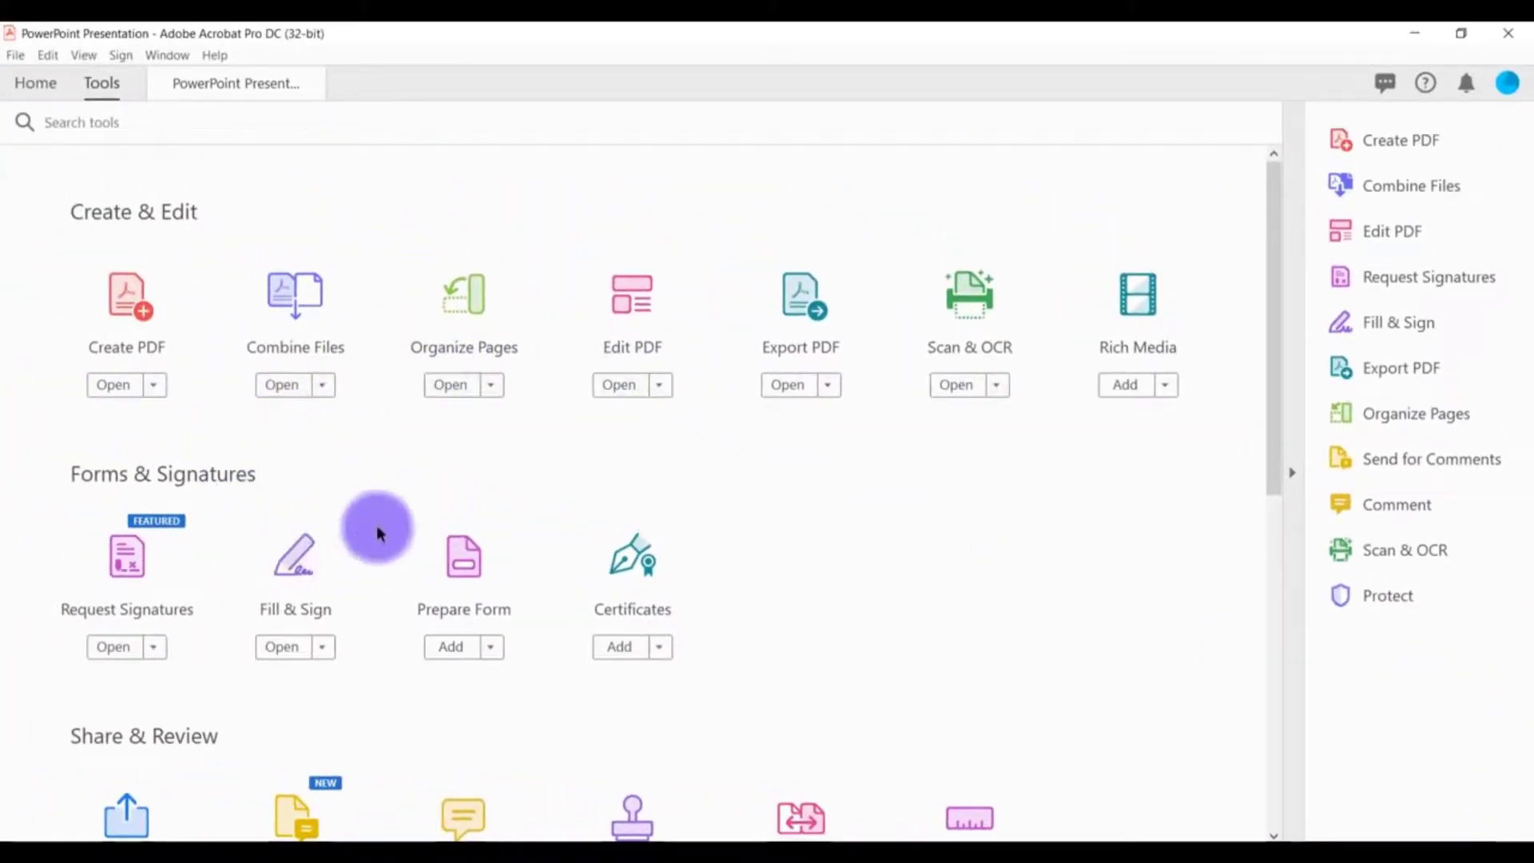
pyautogui.click(457, 572)
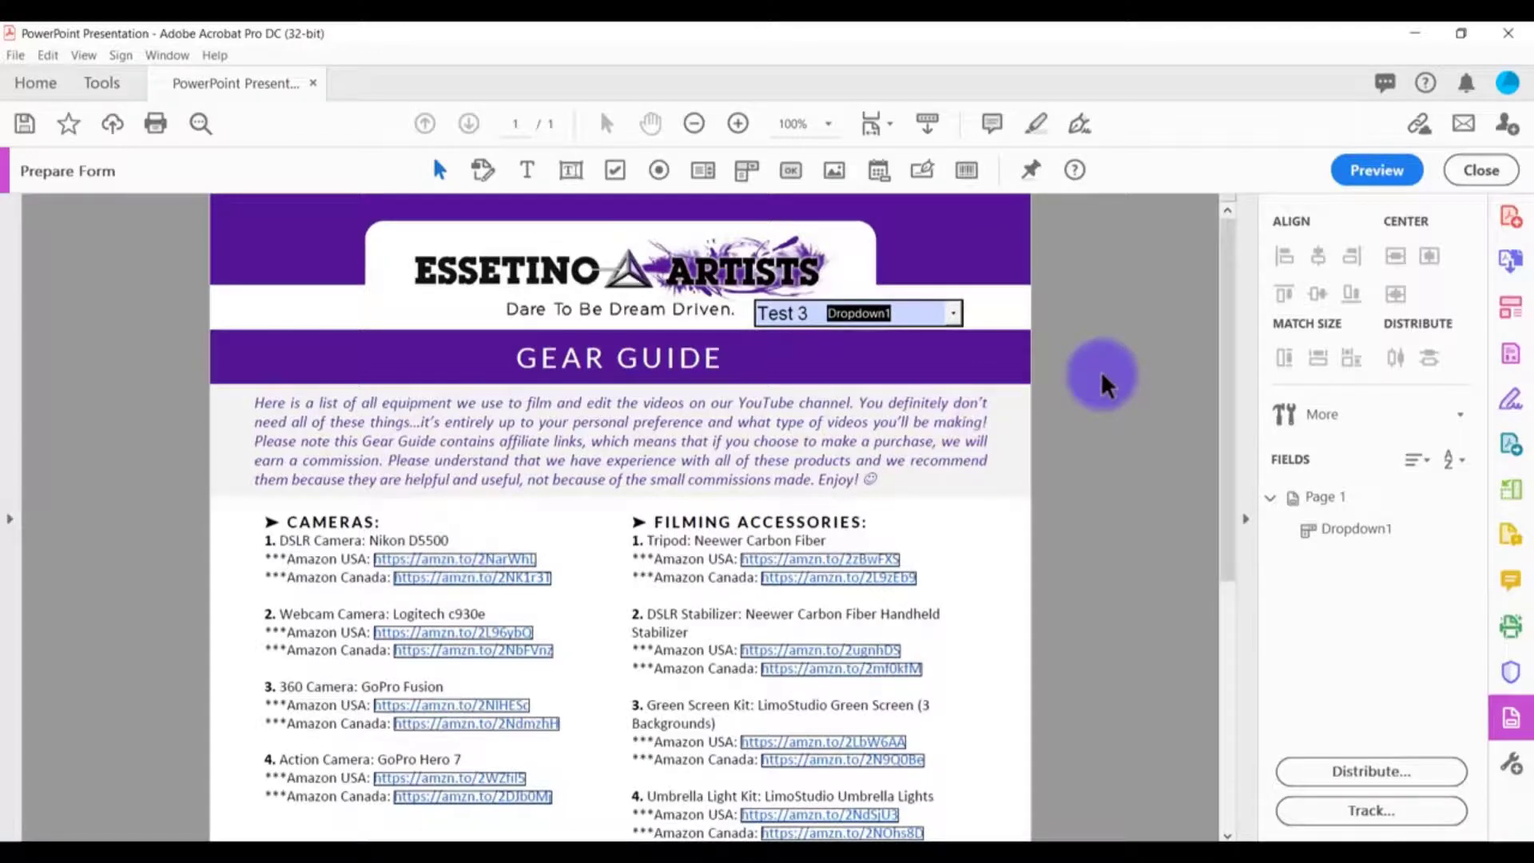
pyautogui.click(1513, 723)
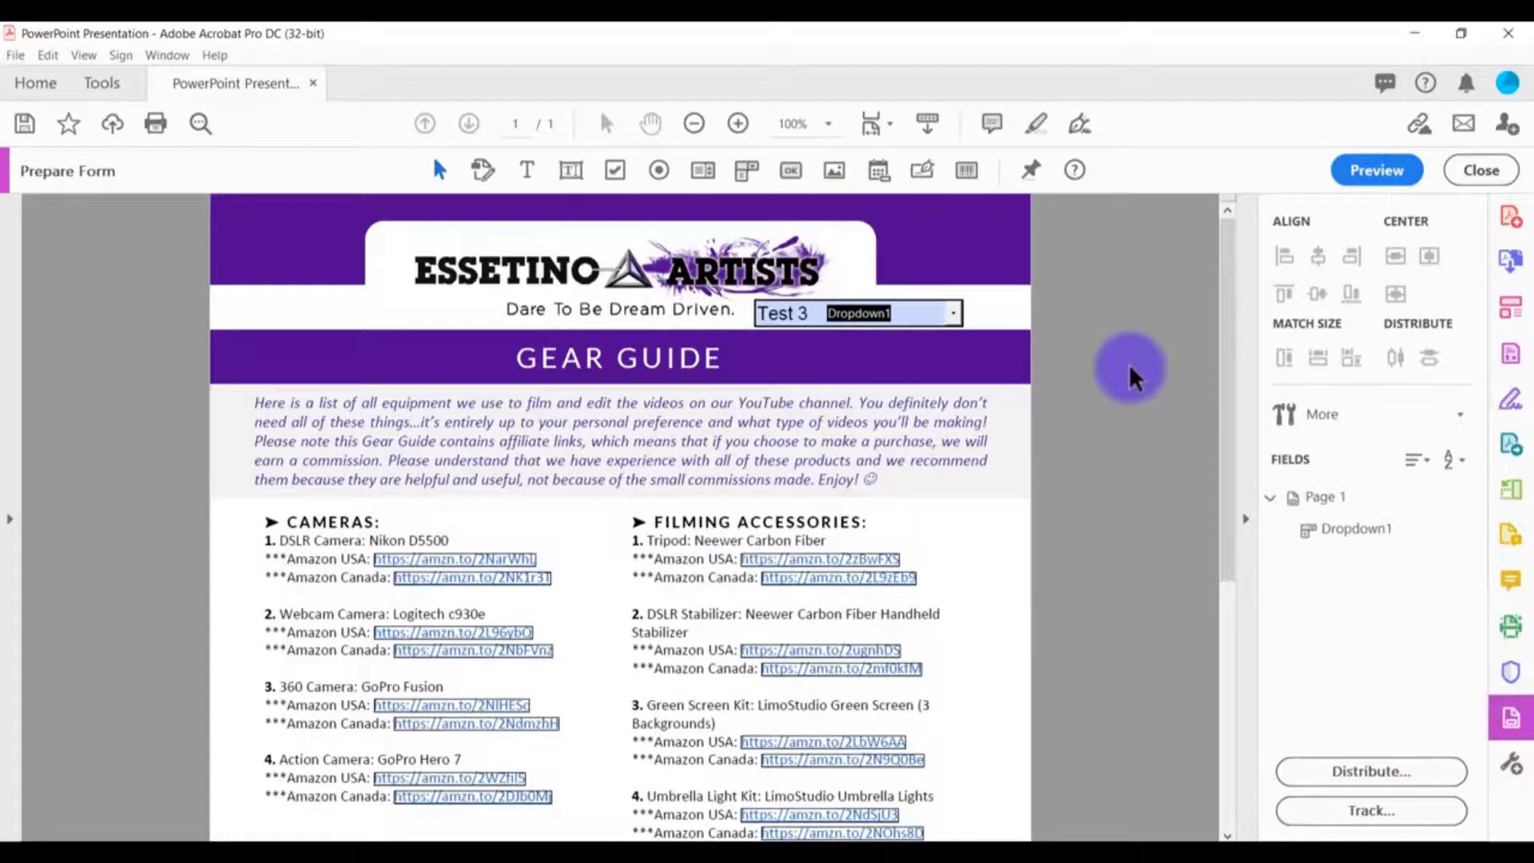
# - Add a second dropdown field in the white header band before the "Dare To Be Dream Driven." tagline and name it Cameras
pyautogui.click(746, 170)
pyautogui.click(747, 169)
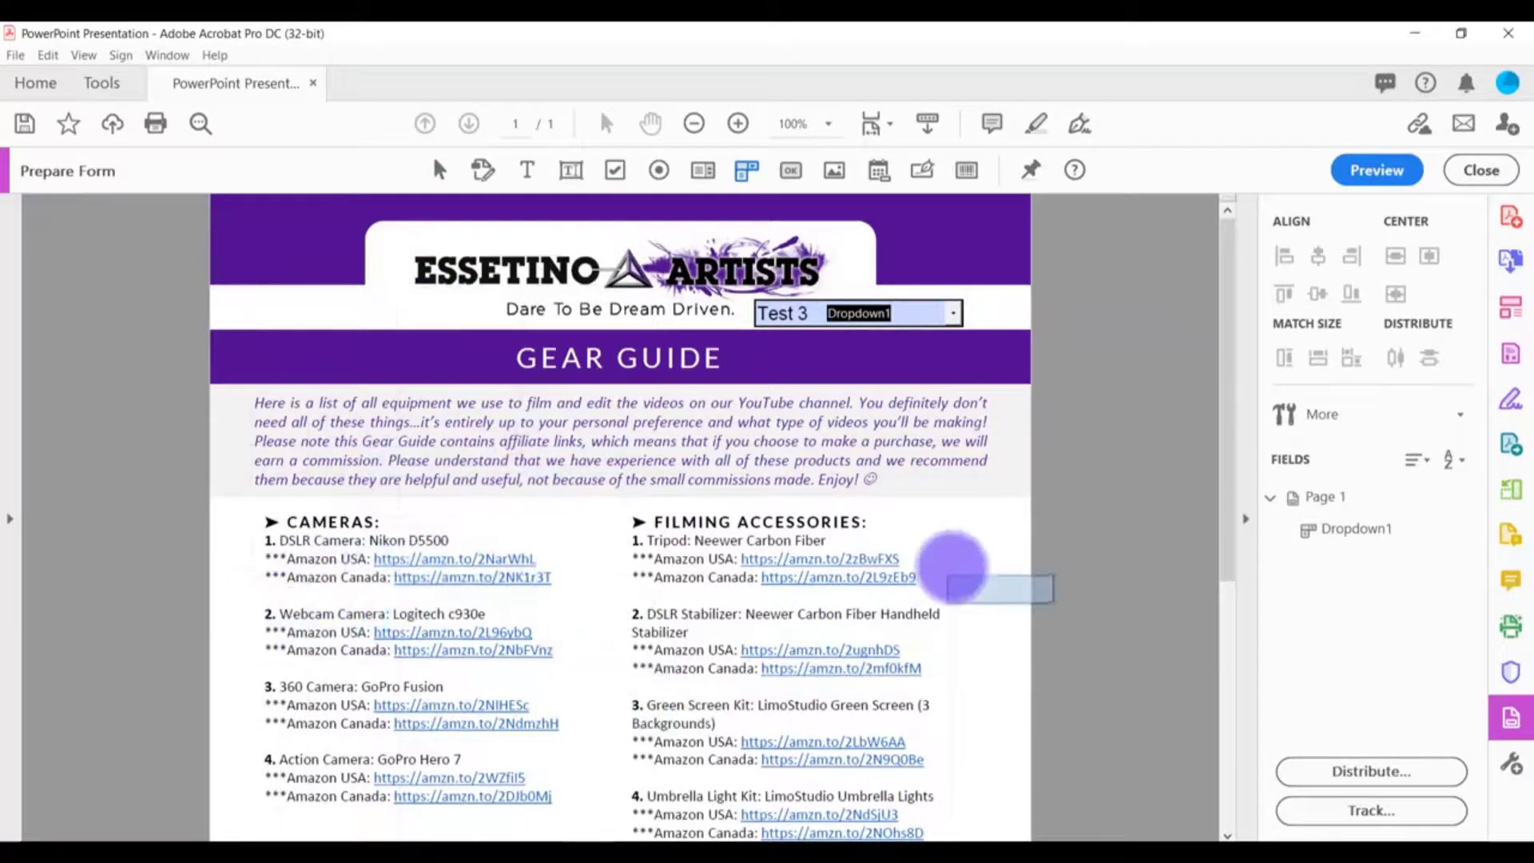
pyautogui.moveTo(244, 293); pyautogui.dragTo(448, 318)
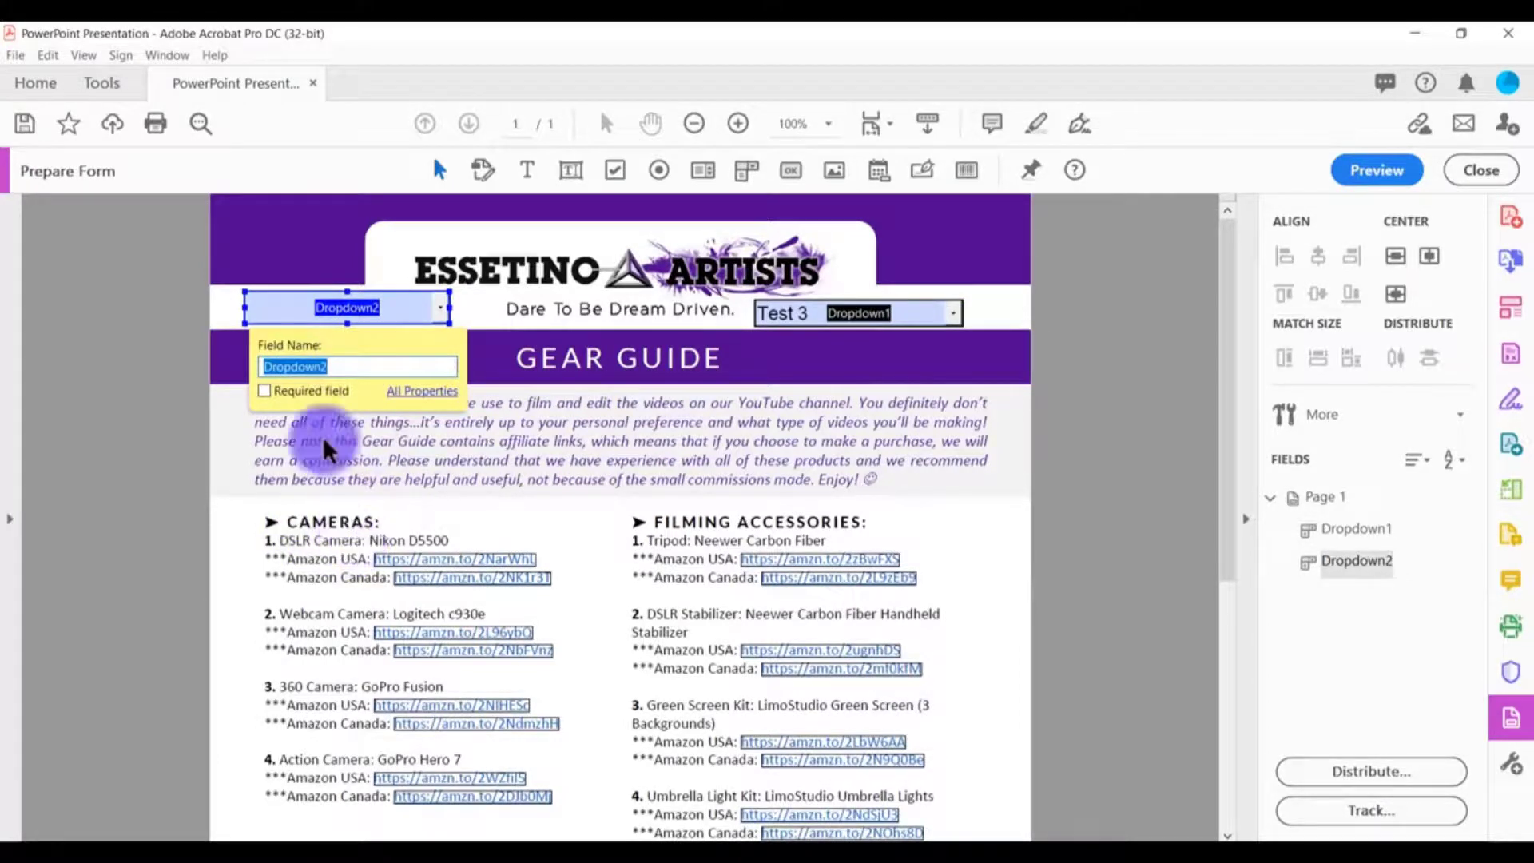
pyautogui.write('Camer')
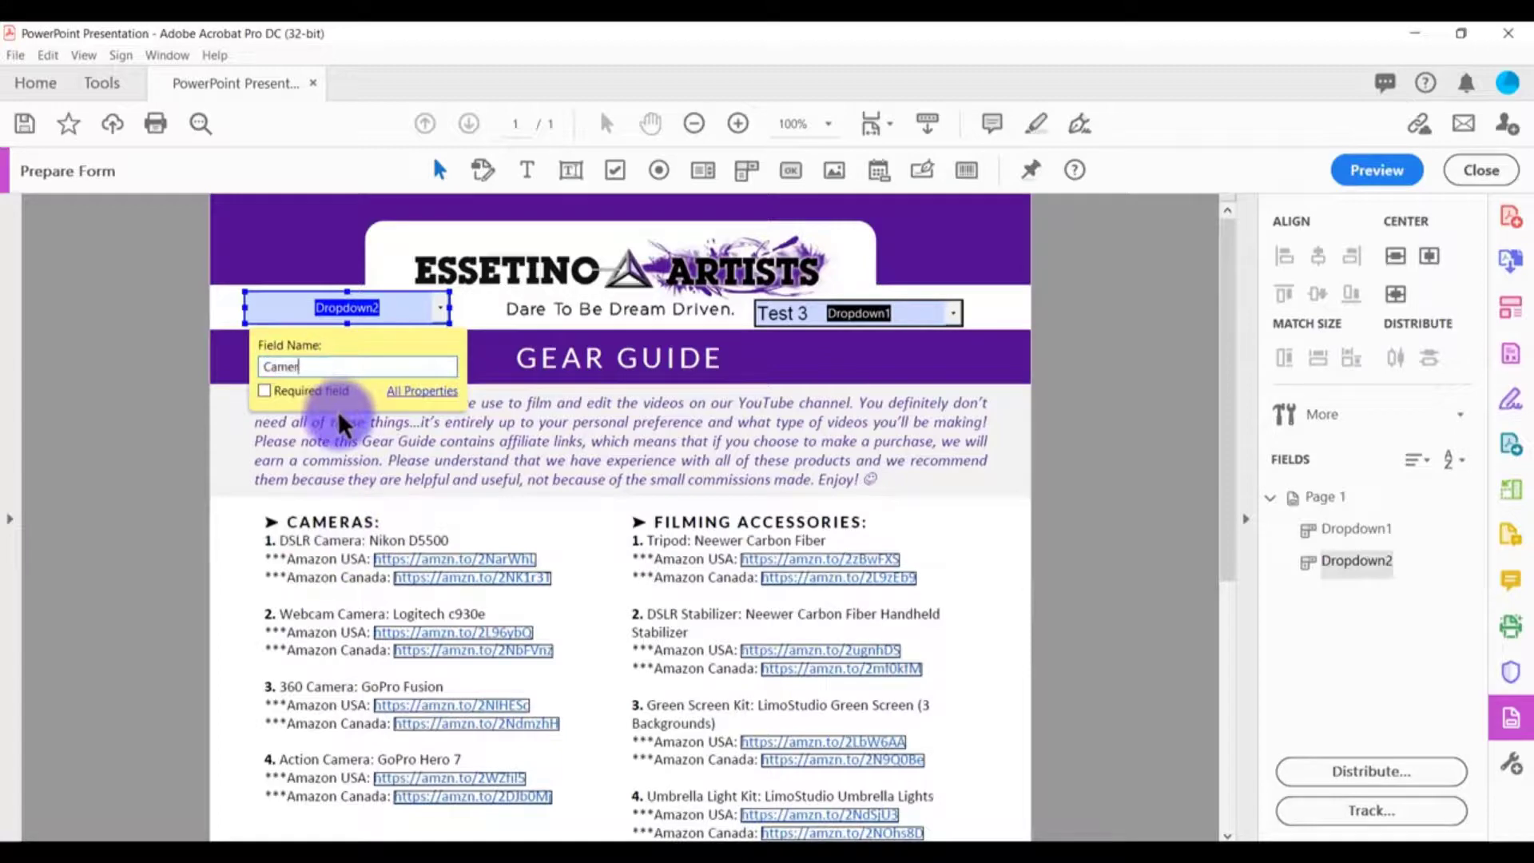
pyautogui.write('as')
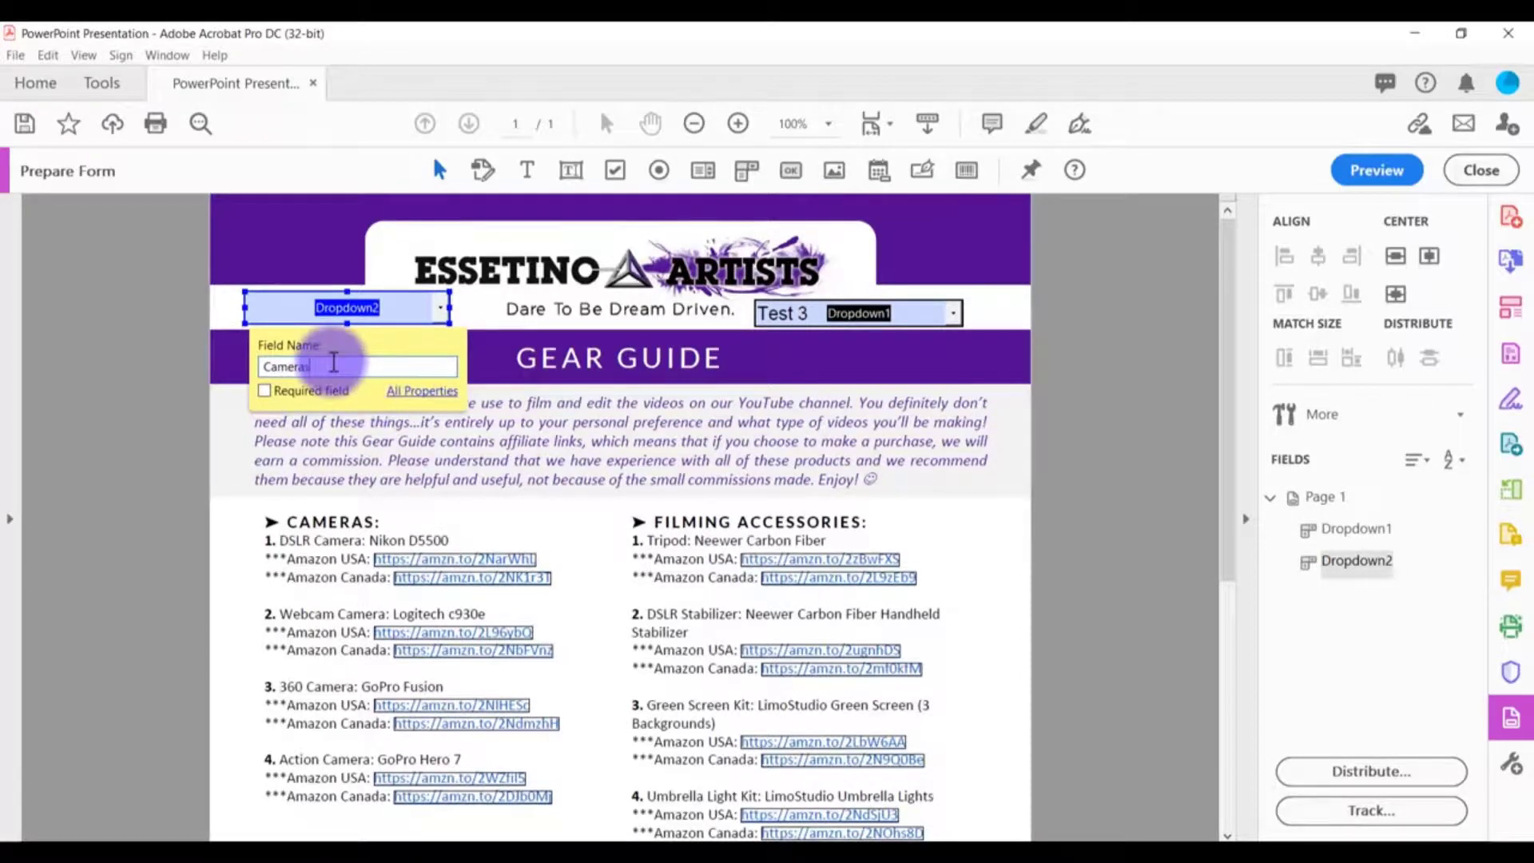
# - Add the items Test 1, Test 2 and Test 3 to the Cameras dropdown's item list
pyautogui.click(415, 396)
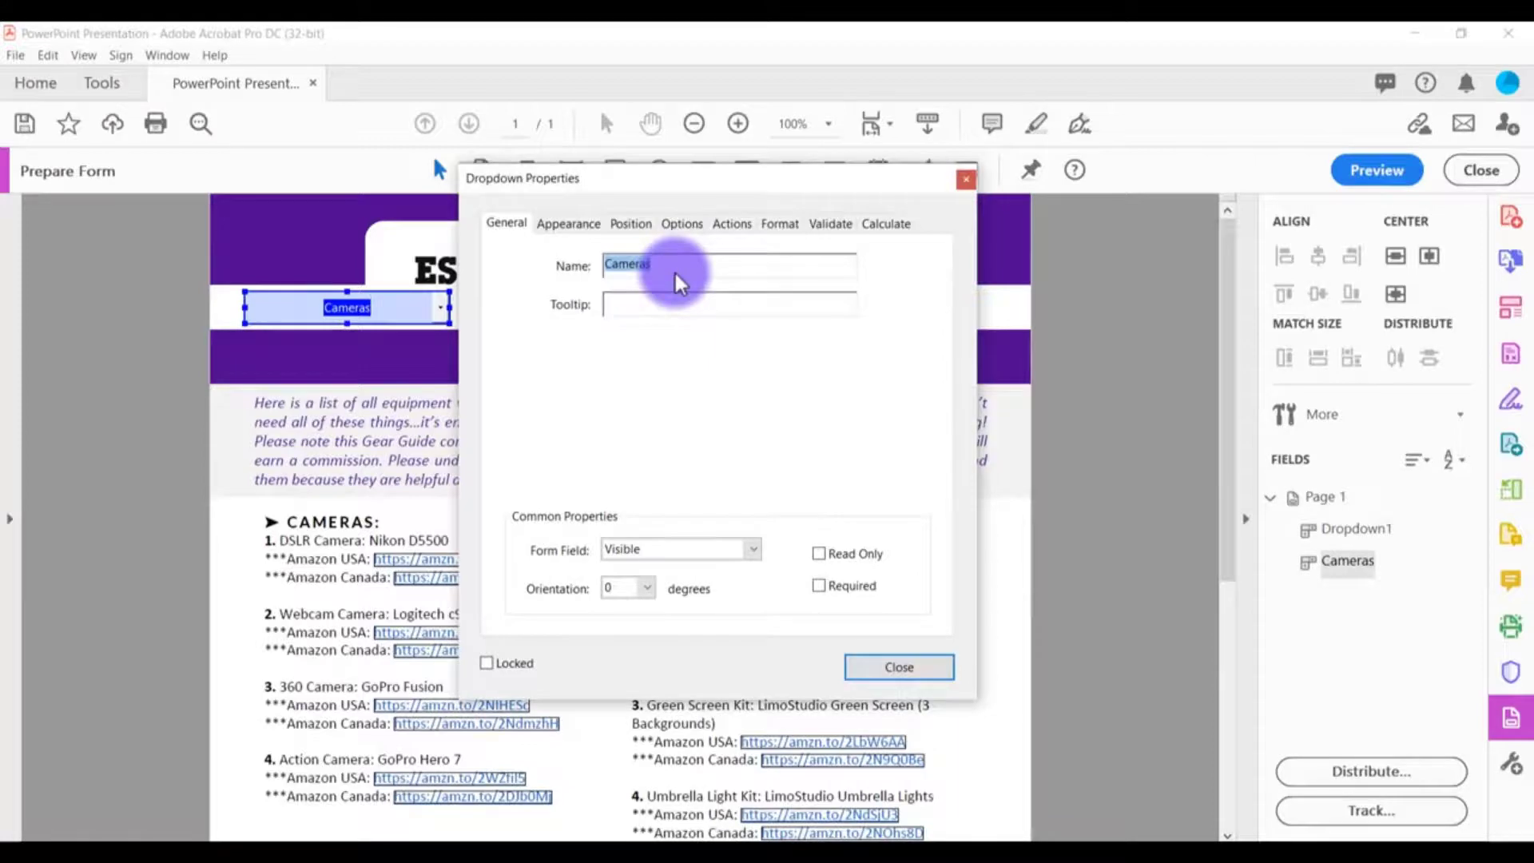
pyautogui.click(684, 224)
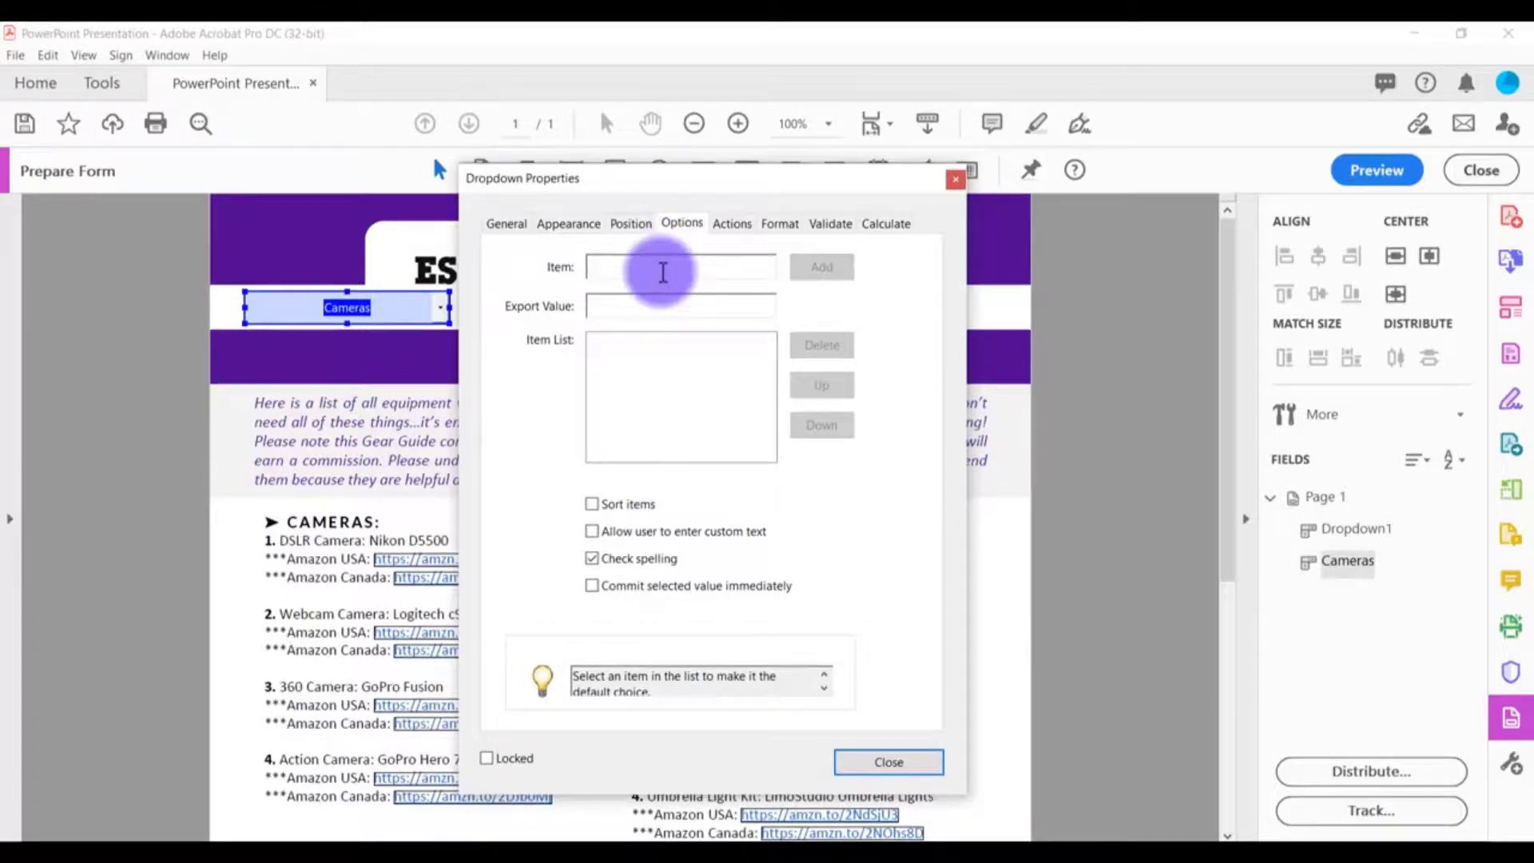
pyautogui.click(664, 272)
pyautogui.write('Test 1')
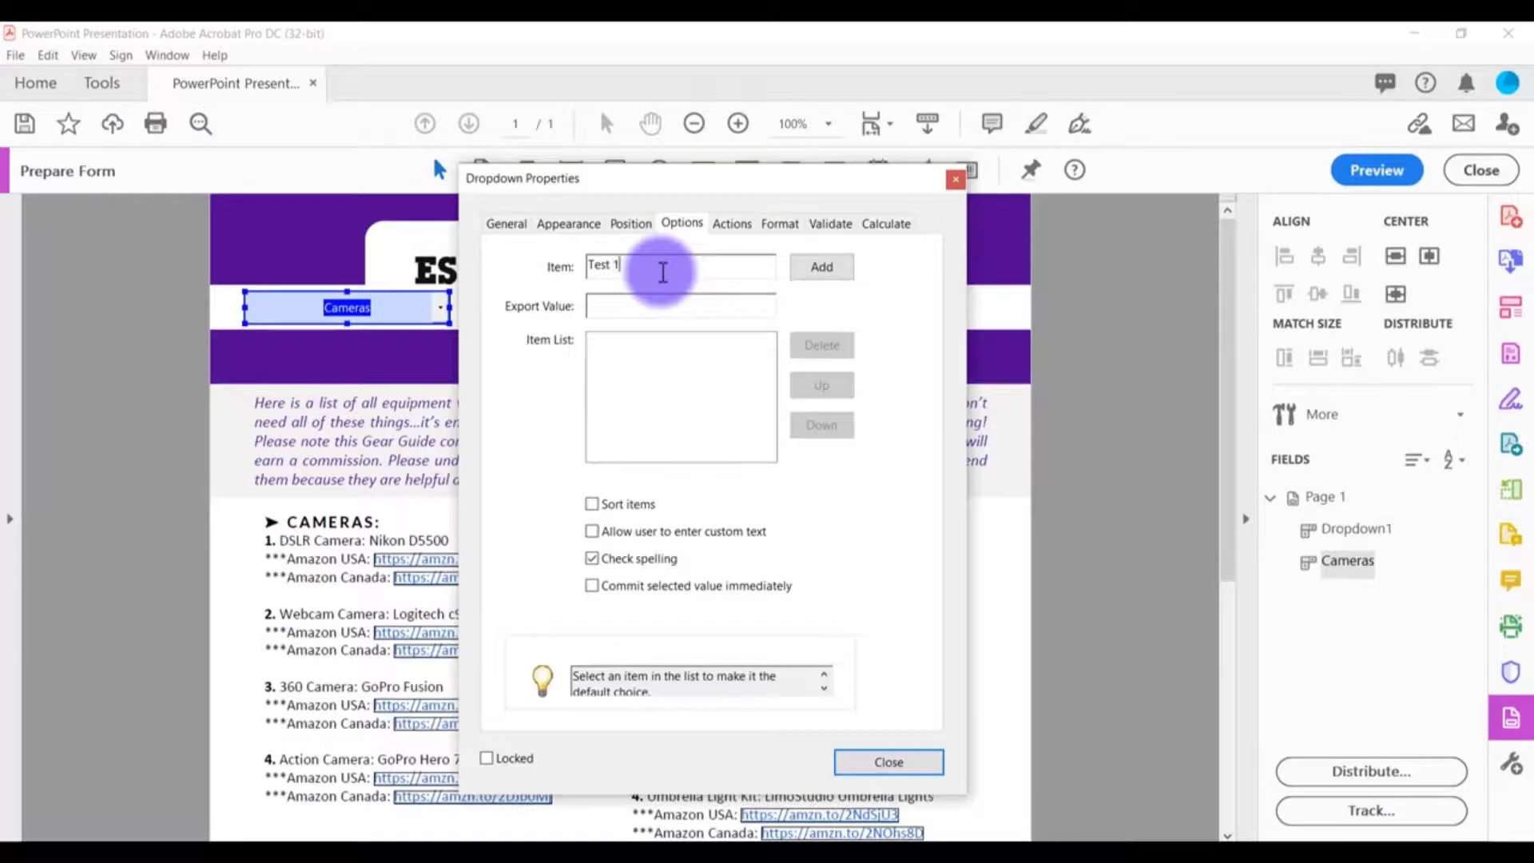
pyautogui.click(838, 266)
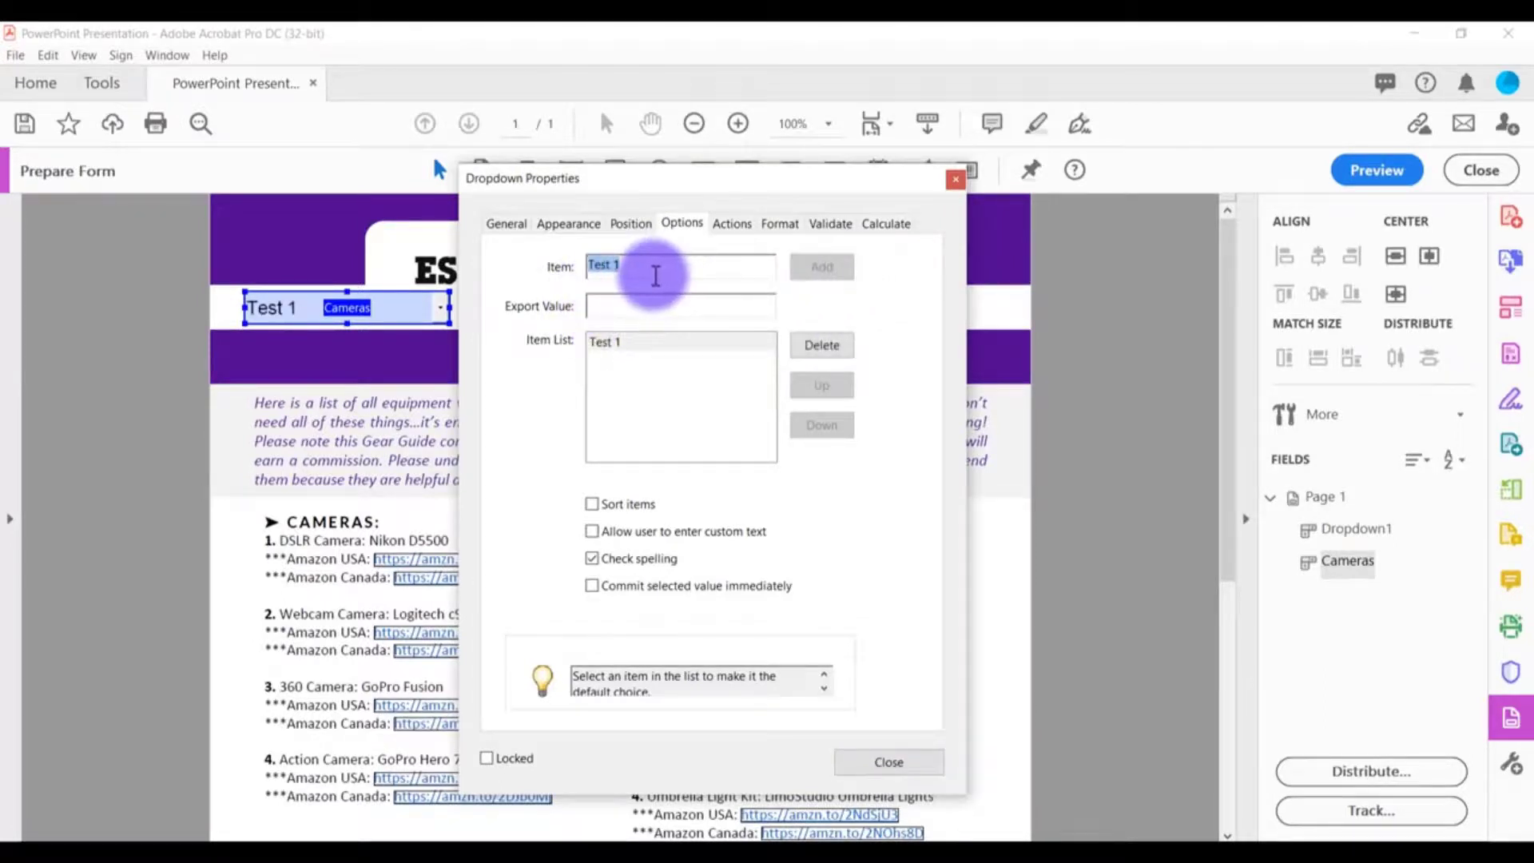
pyautogui.write('Test 2')
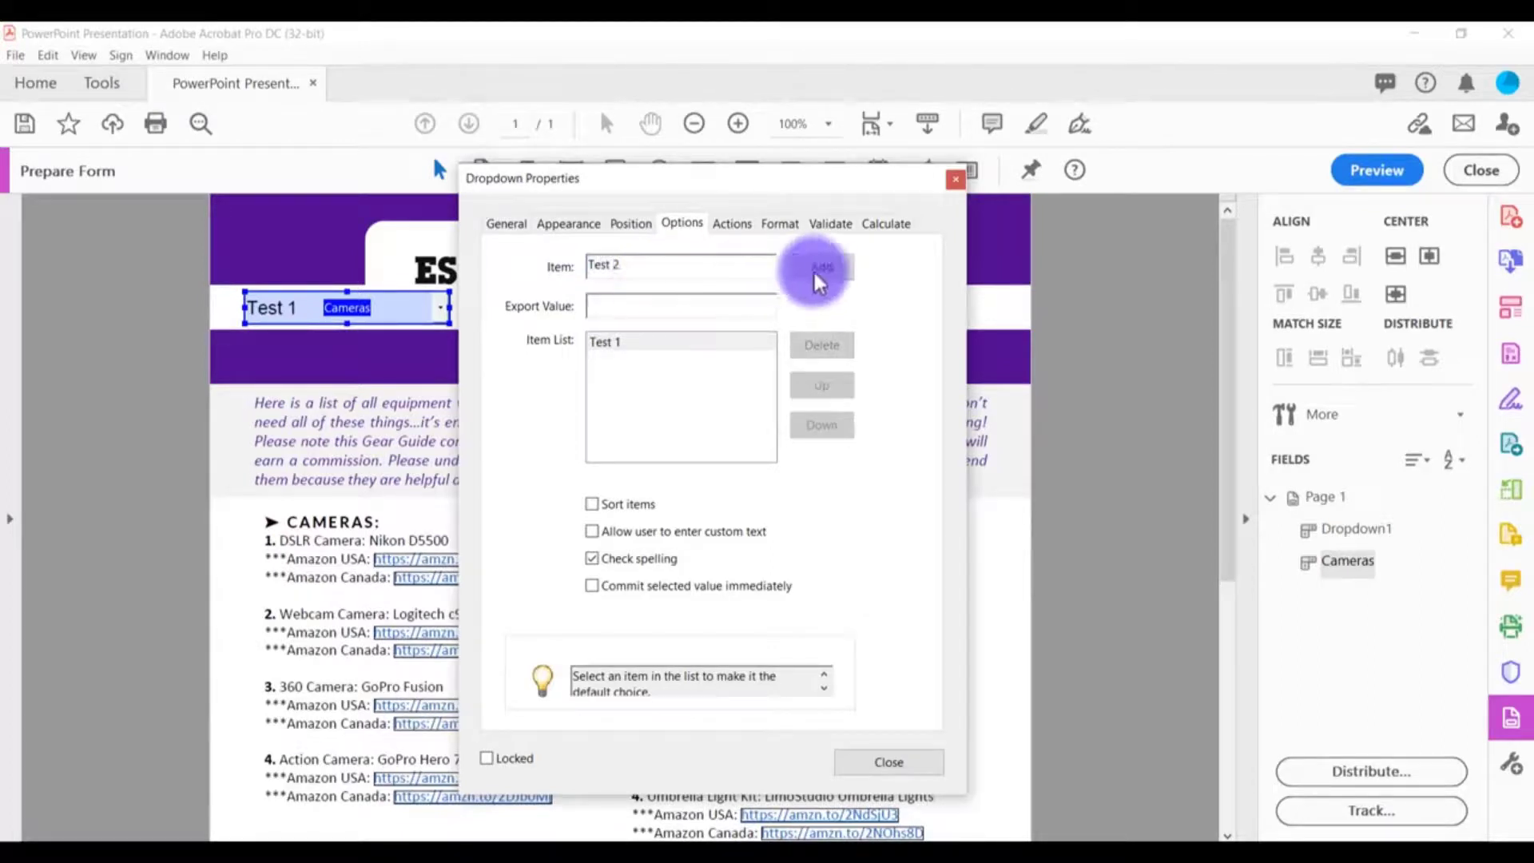
pyautogui.click(831, 270)
pyautogui.click(634, 266)
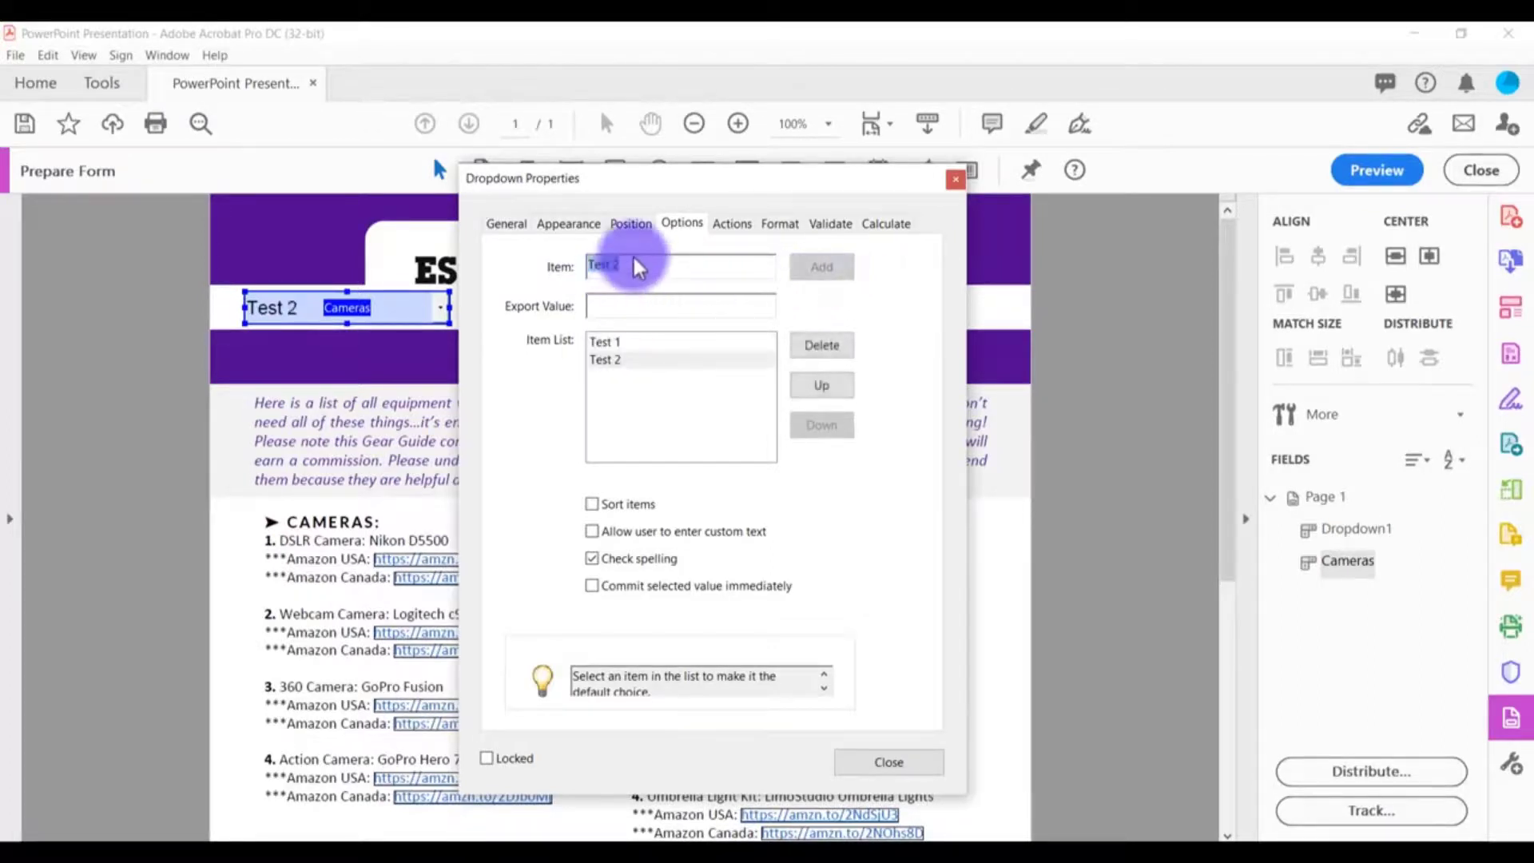
pyautogui.write('Test')
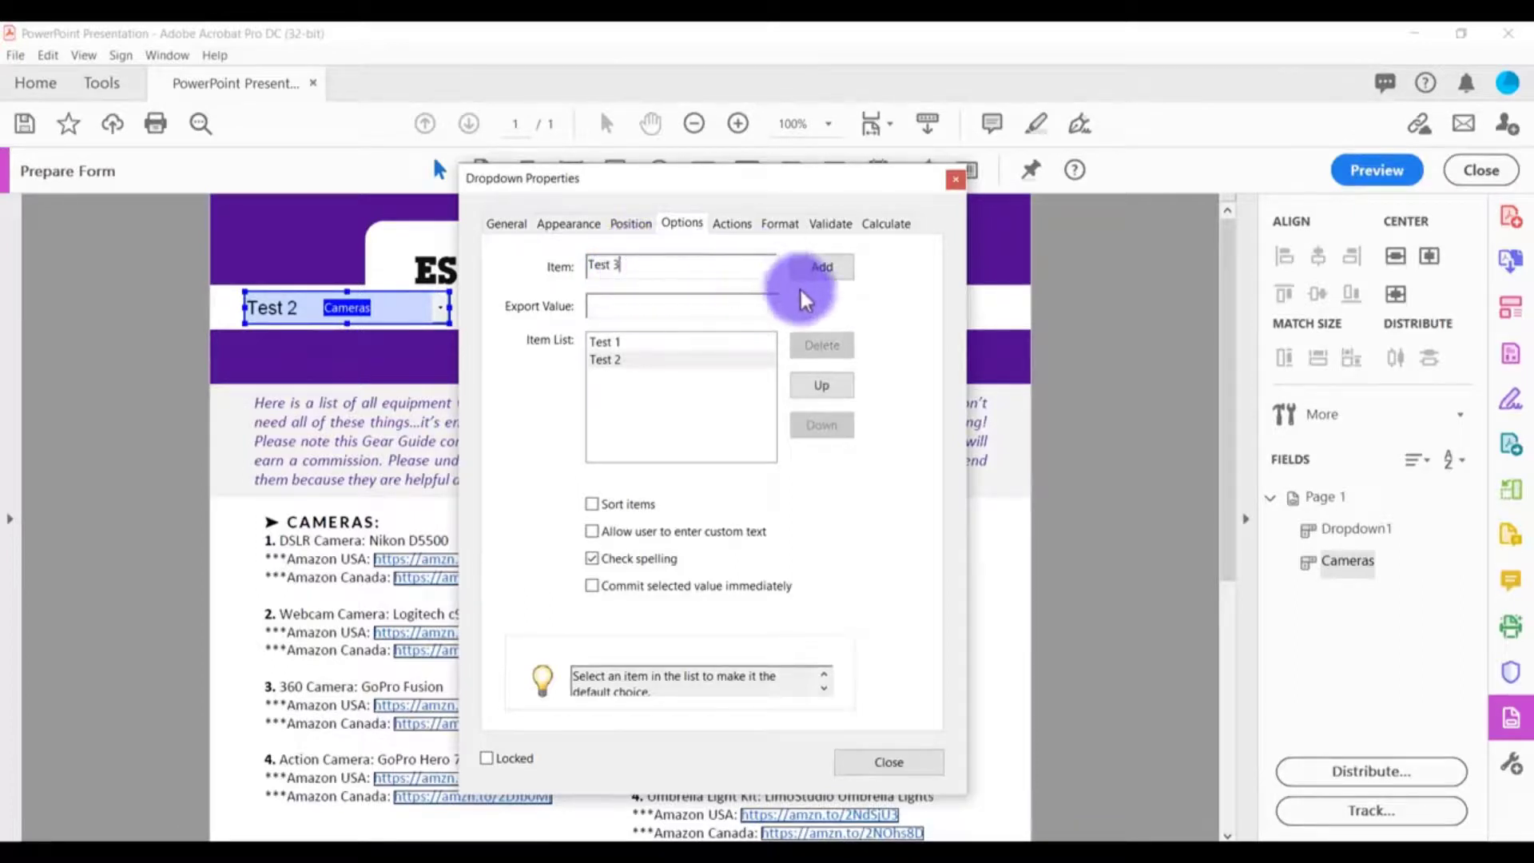
pyautogui.click(826, 267)
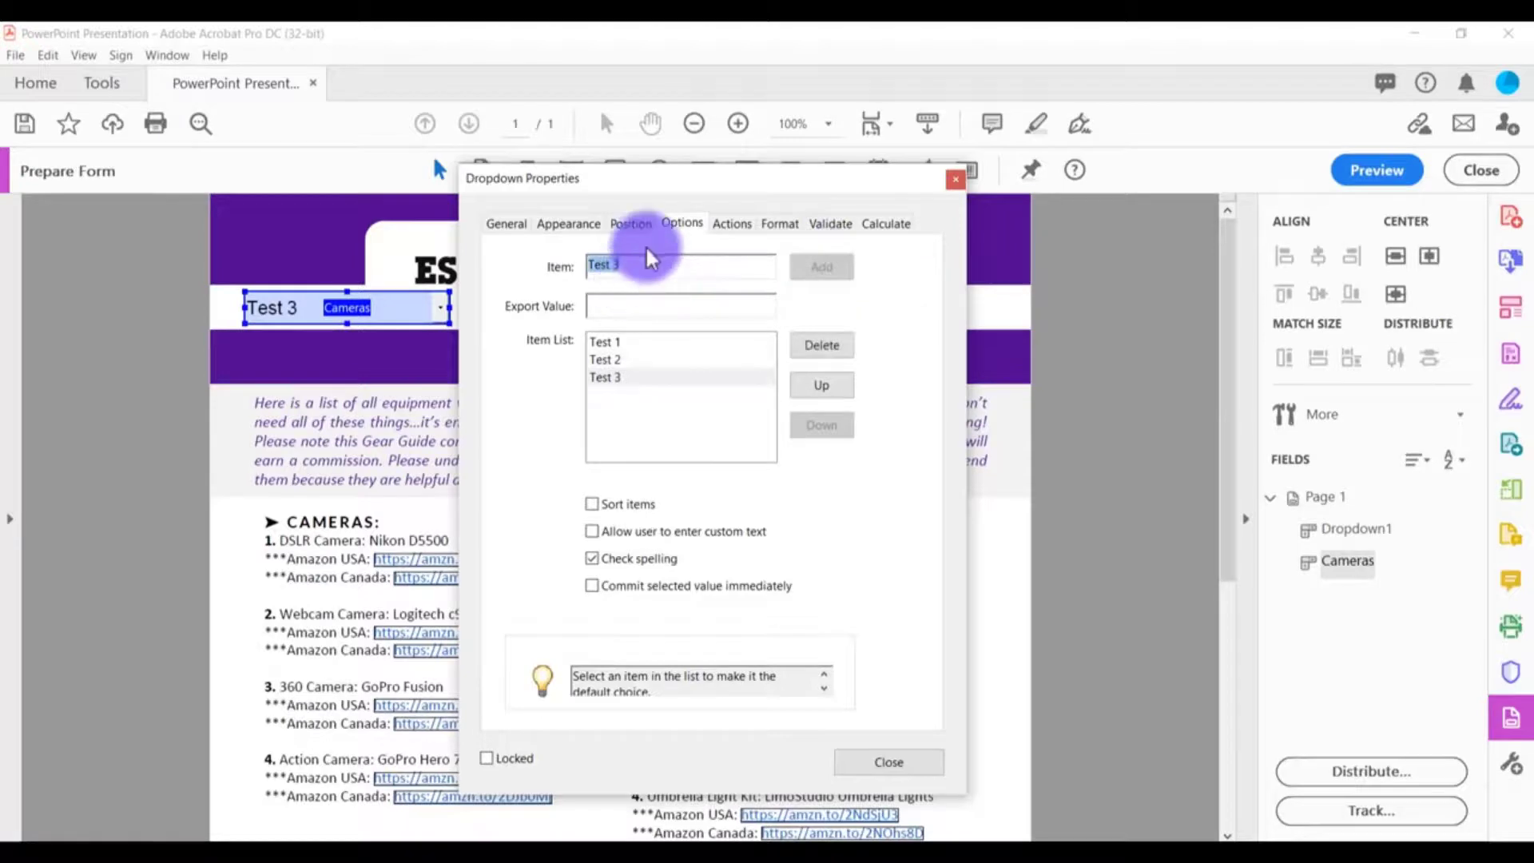
# - Add the item "Choose One" to the end of the Cameras dropdown's item list
pyautogui.click(636, 275)
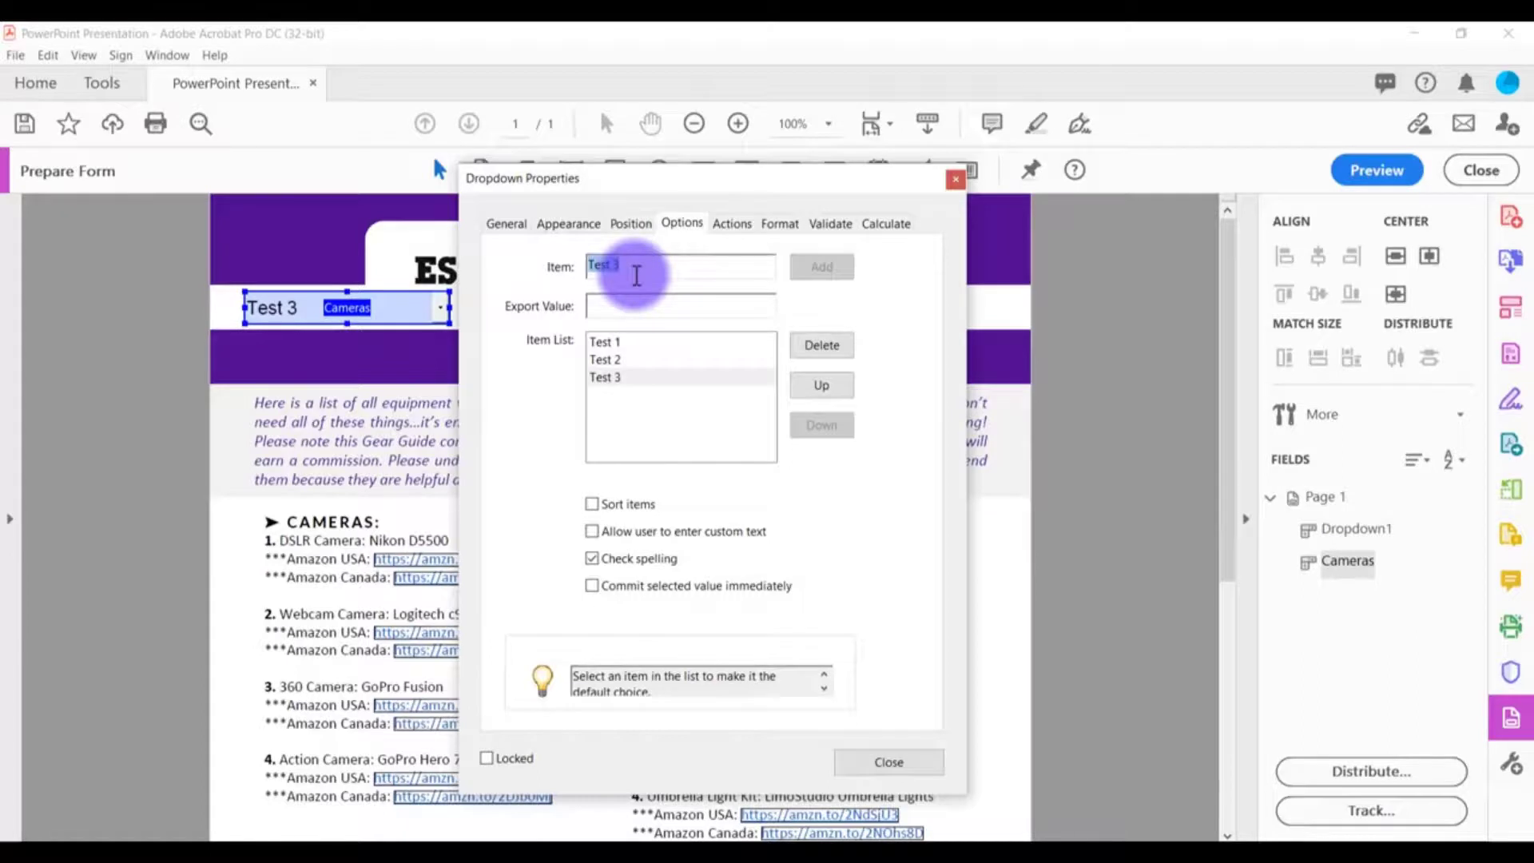
pyautogui.write('C')
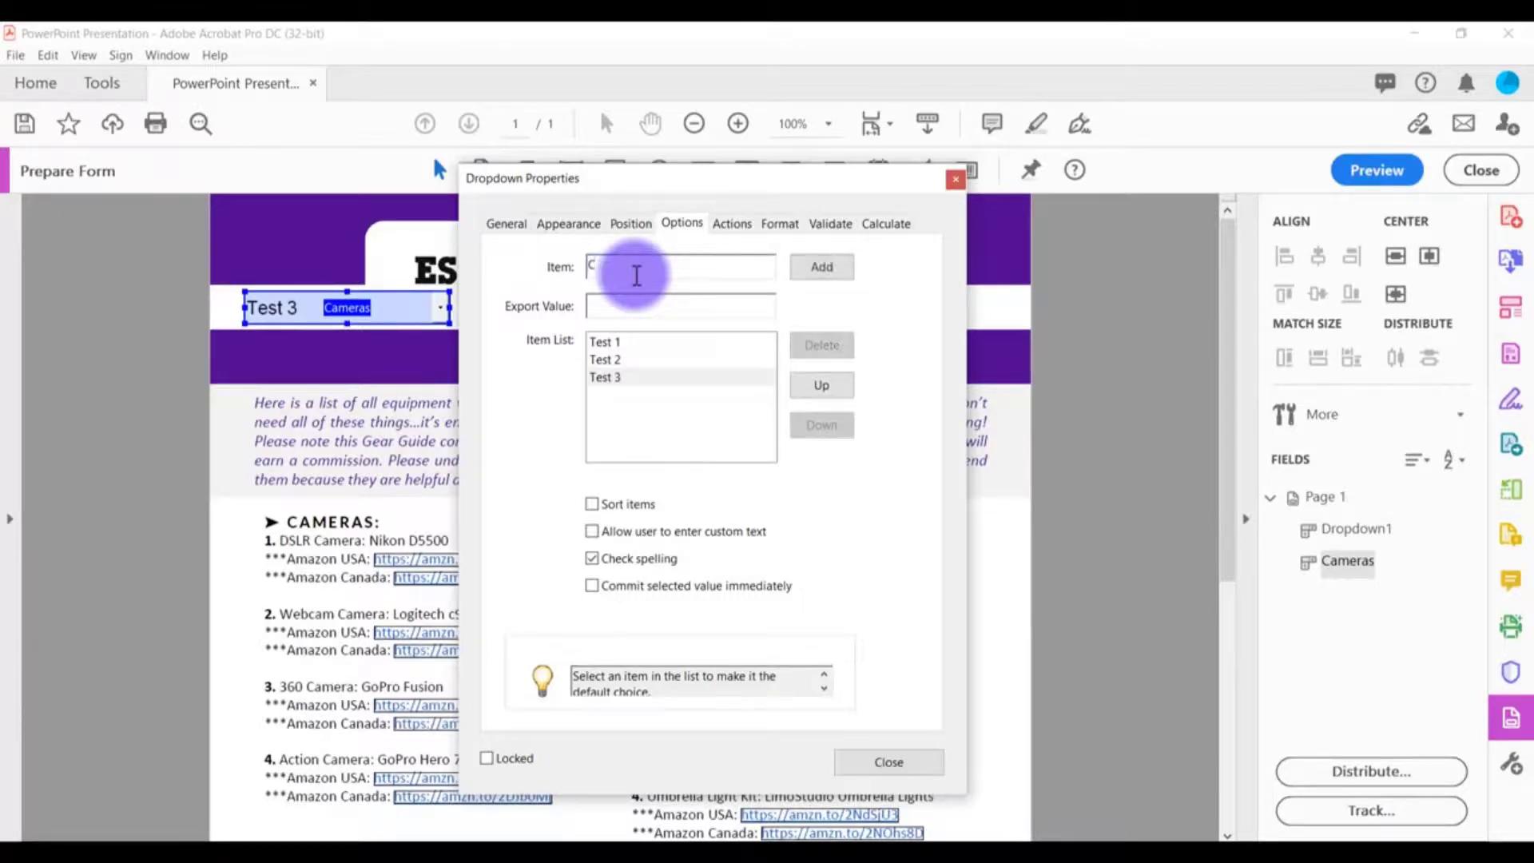
pyautogui.write('hecse One')
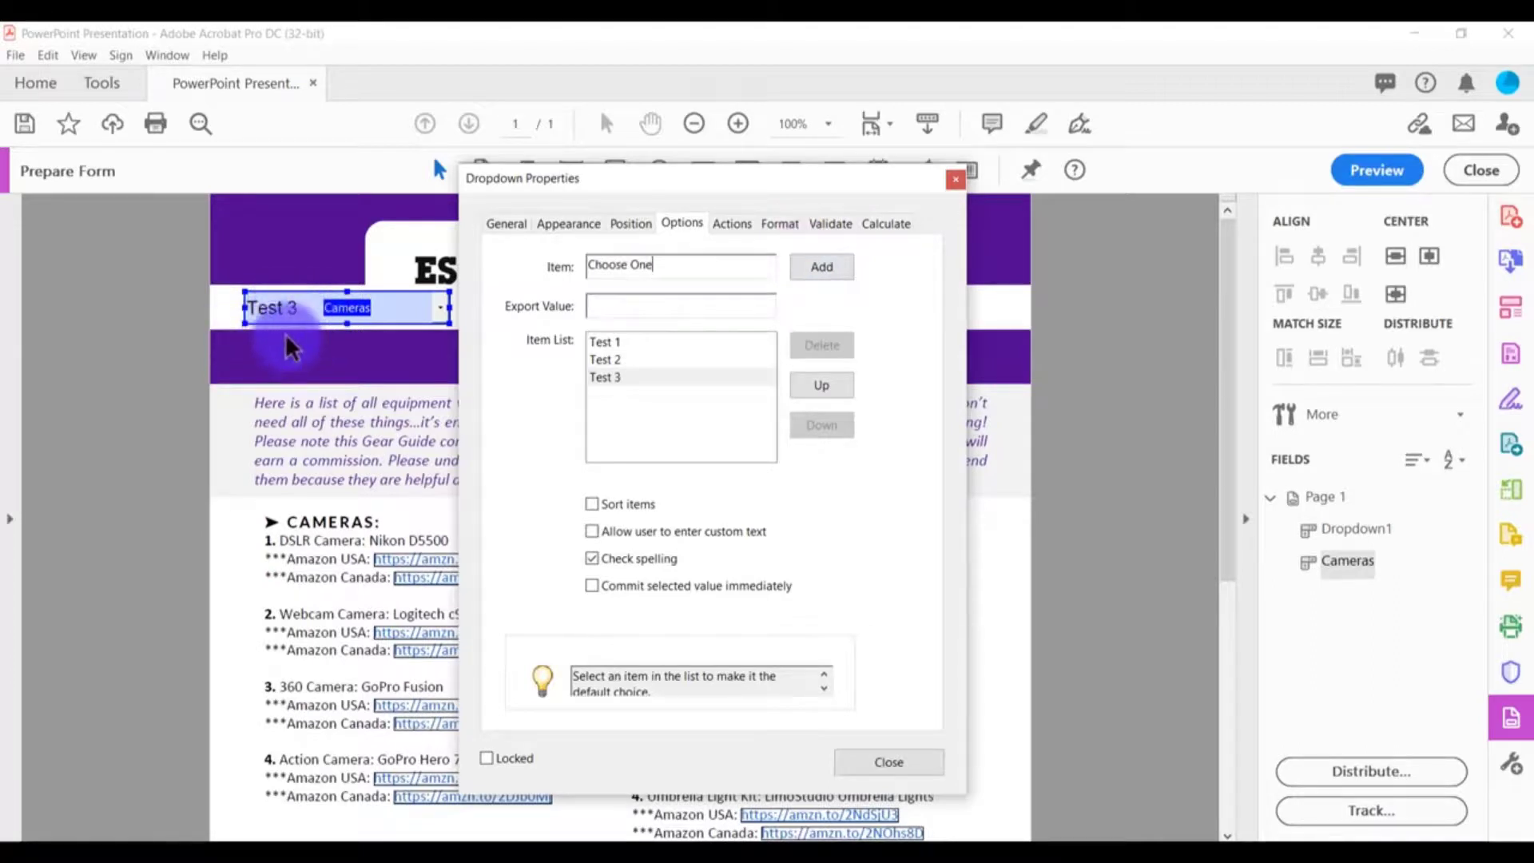
pyautogui.click(810, 267)
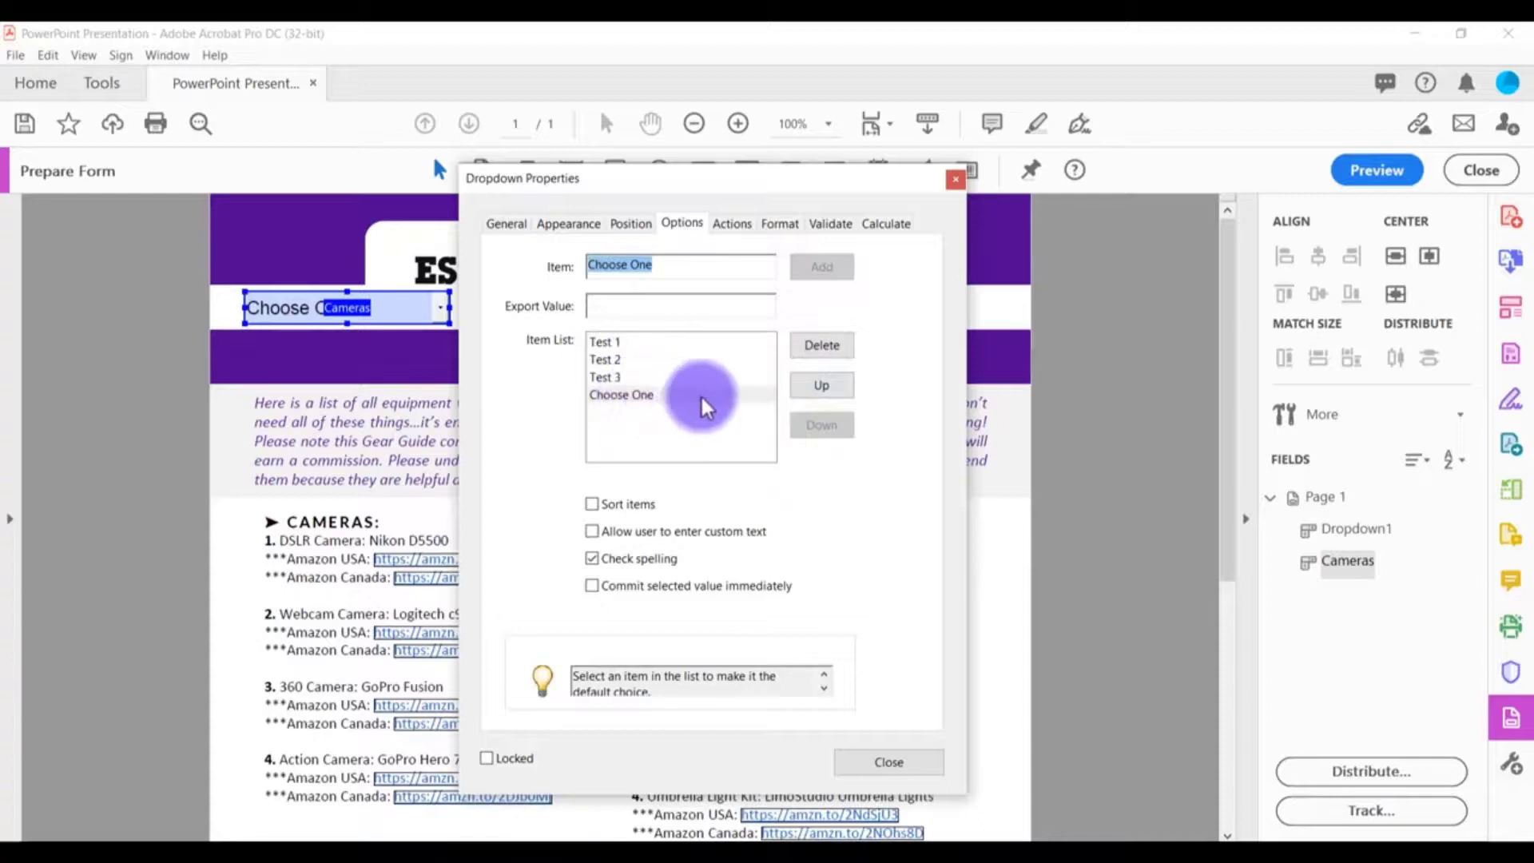
# - Try reordering the item list by moving Test 3 to the top and back down below Test 2
pyautogui.click(617, 376)
pyautogui.click(814, 382)
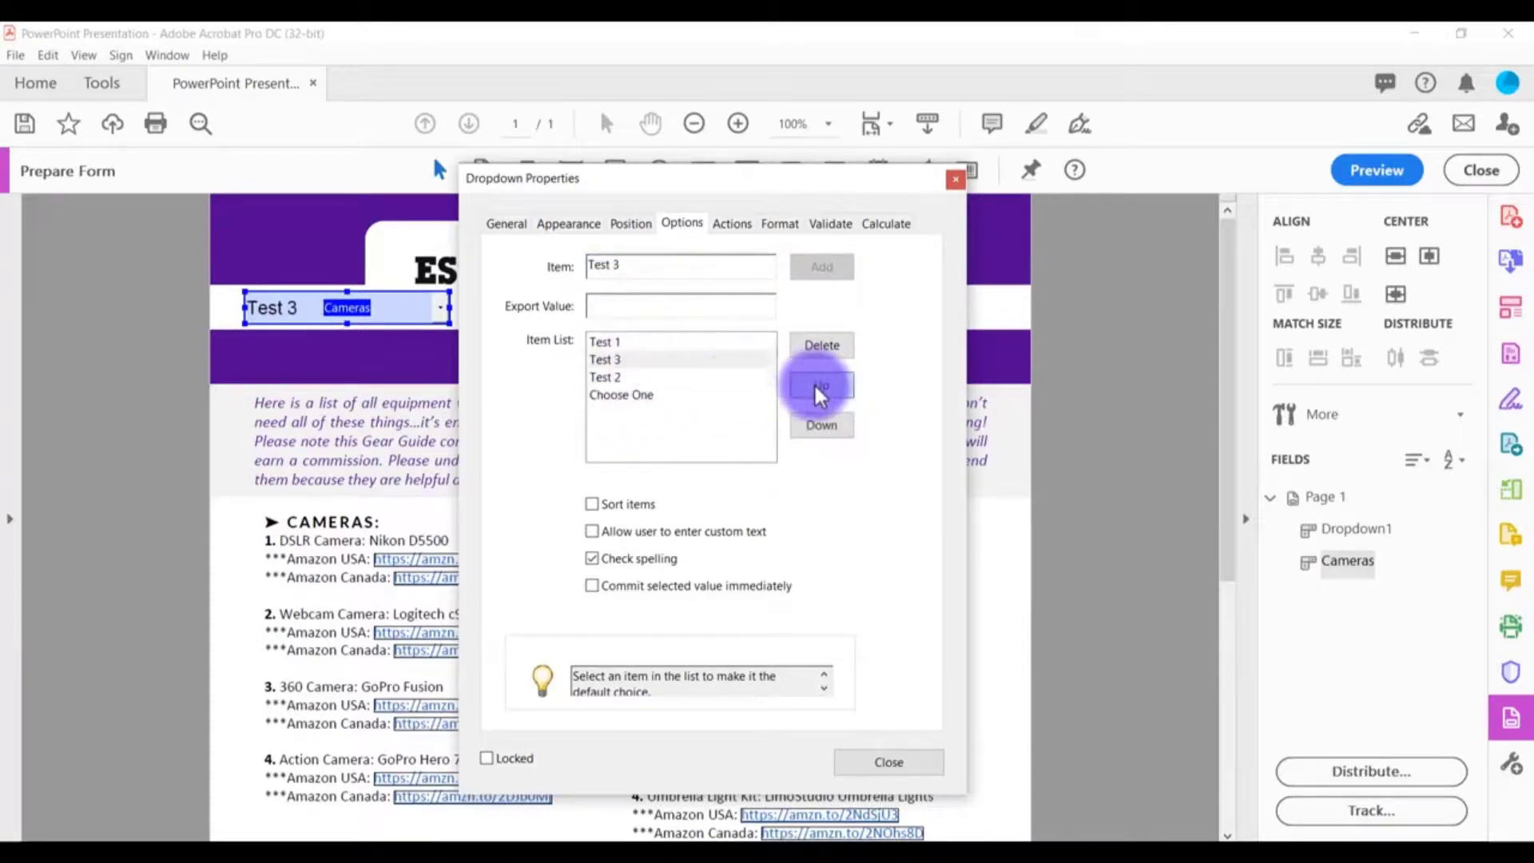
pyautogui.click(812, 386)
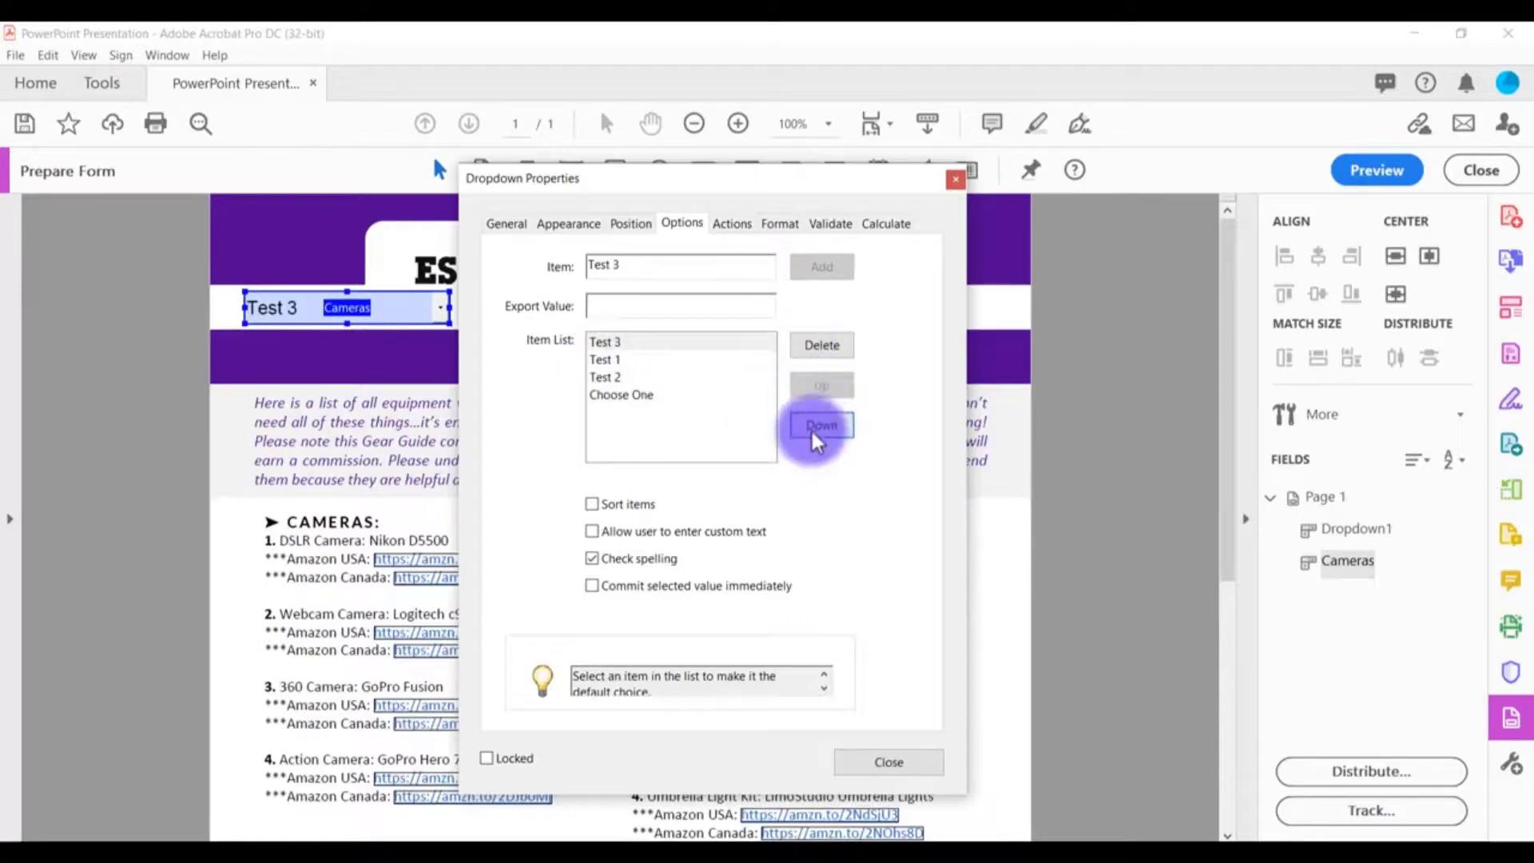
pyautogui.click(811, 426)
pyautogui.click(810, 425)
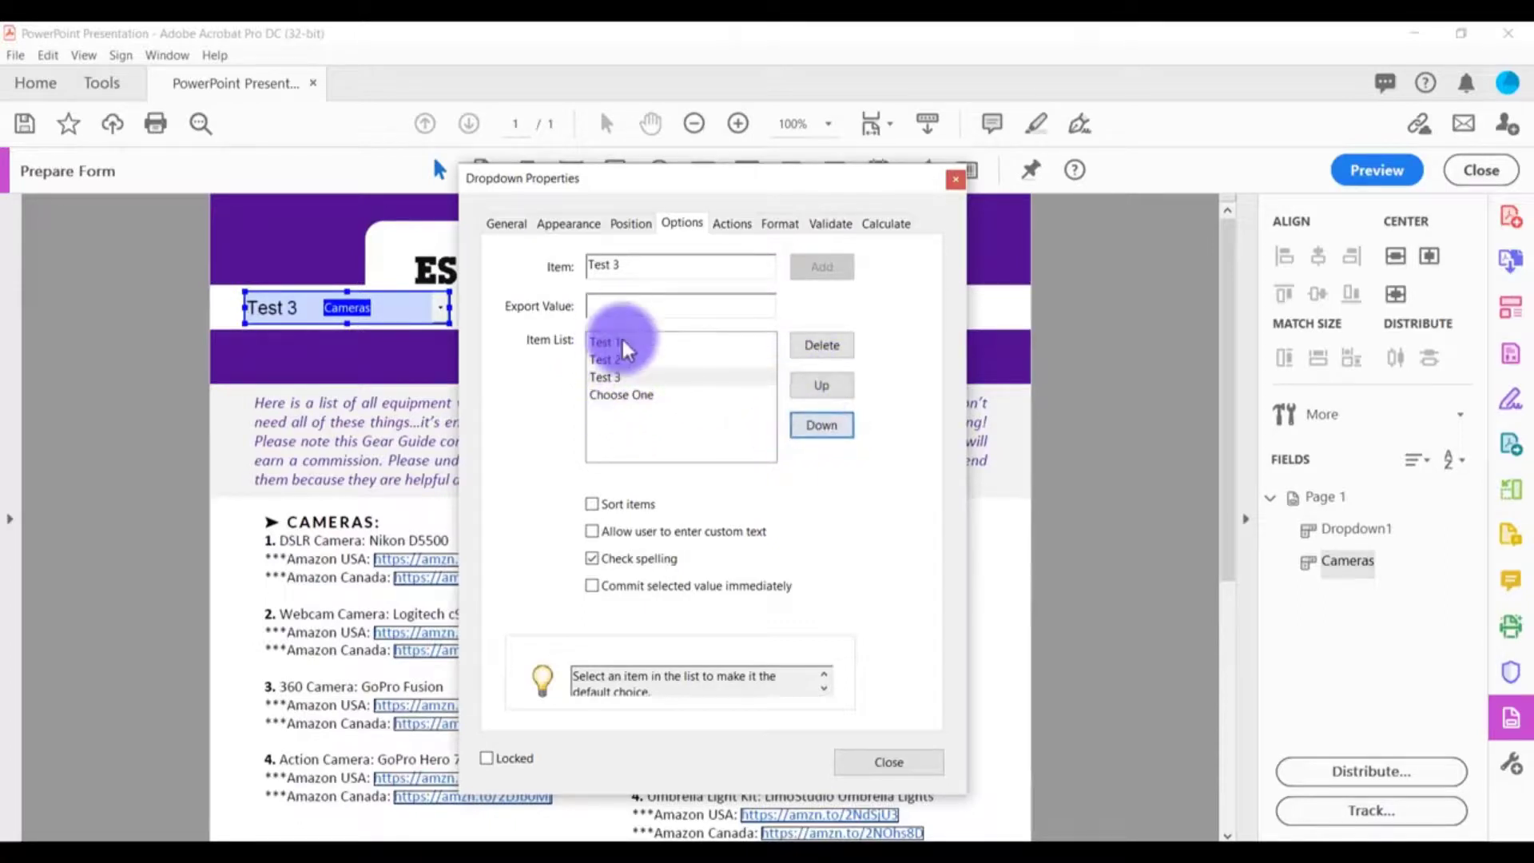
# - Make "Choose One" the default choice of the Cameras dropdown
pyautogui.click(609, 264)
pyautogui.click(645, 275)
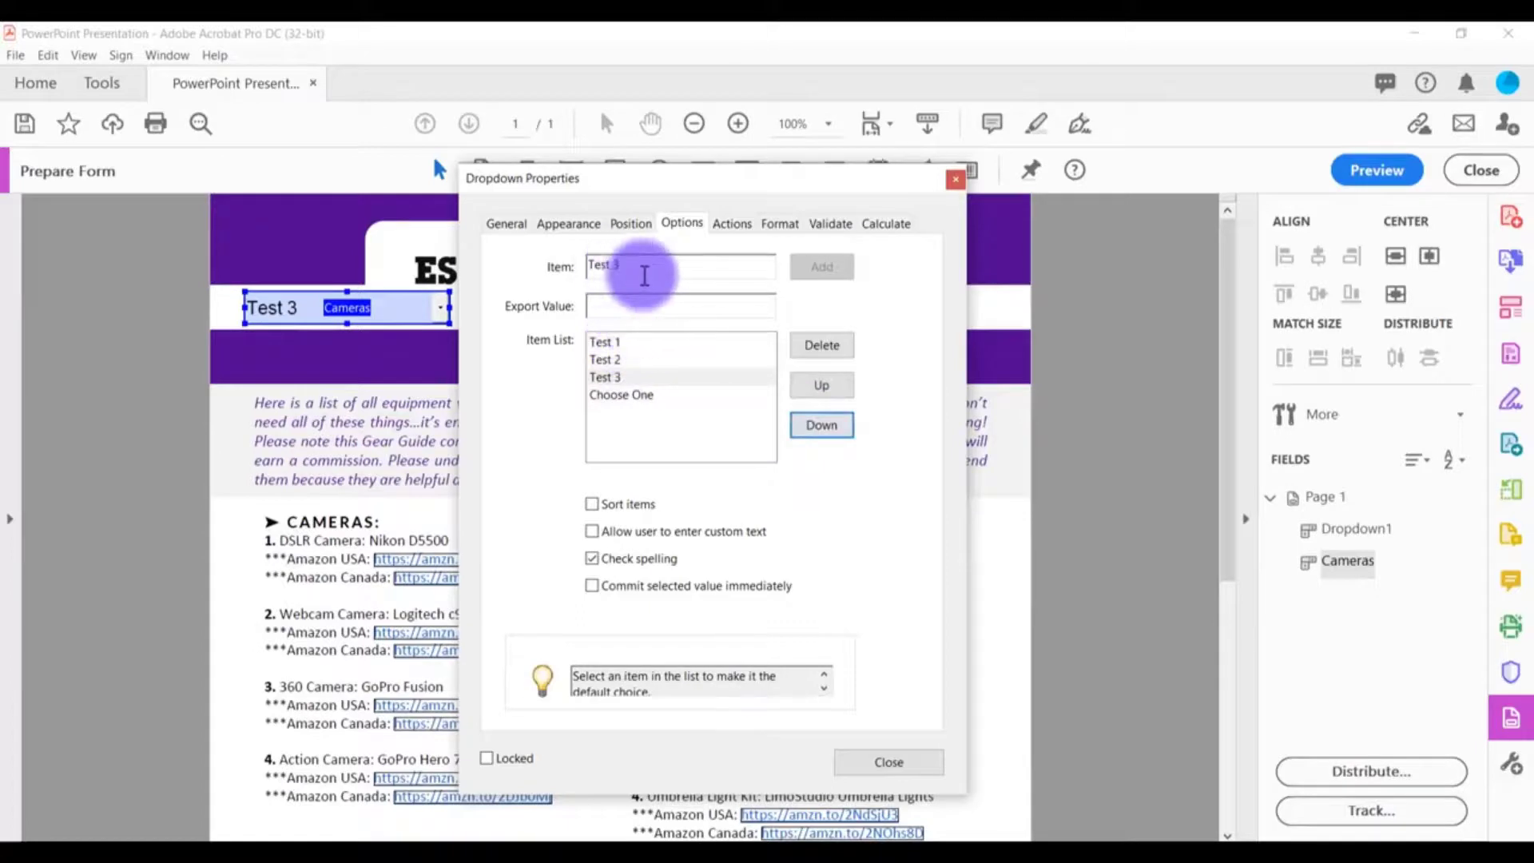
pyautogui.click(645, 395)
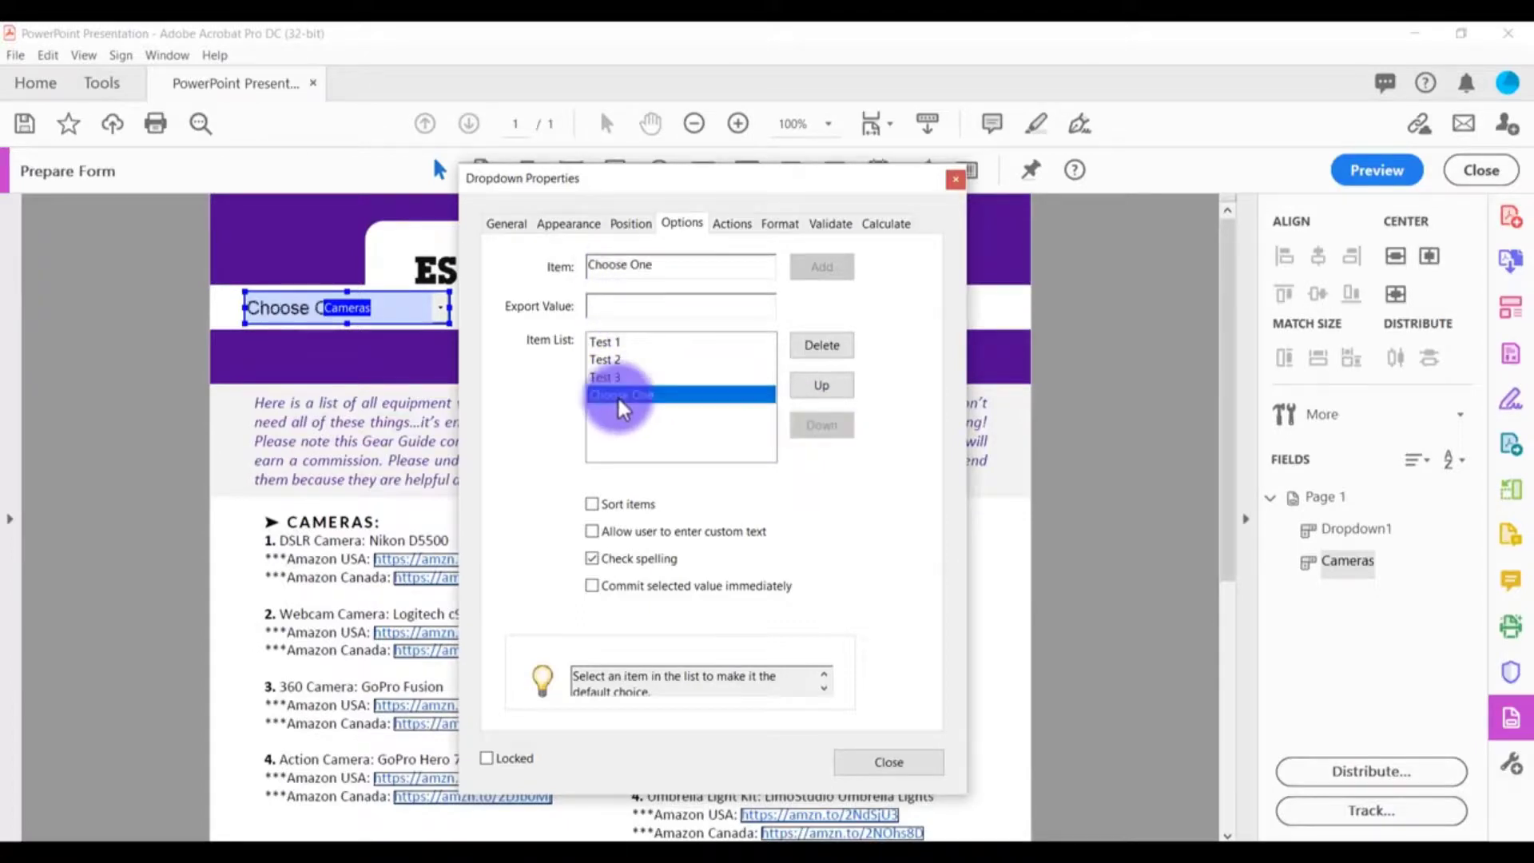
# - Choose Helvetica as the text font in the Cameras dropdown's appearance settings
pyautogui.click(568, 226)
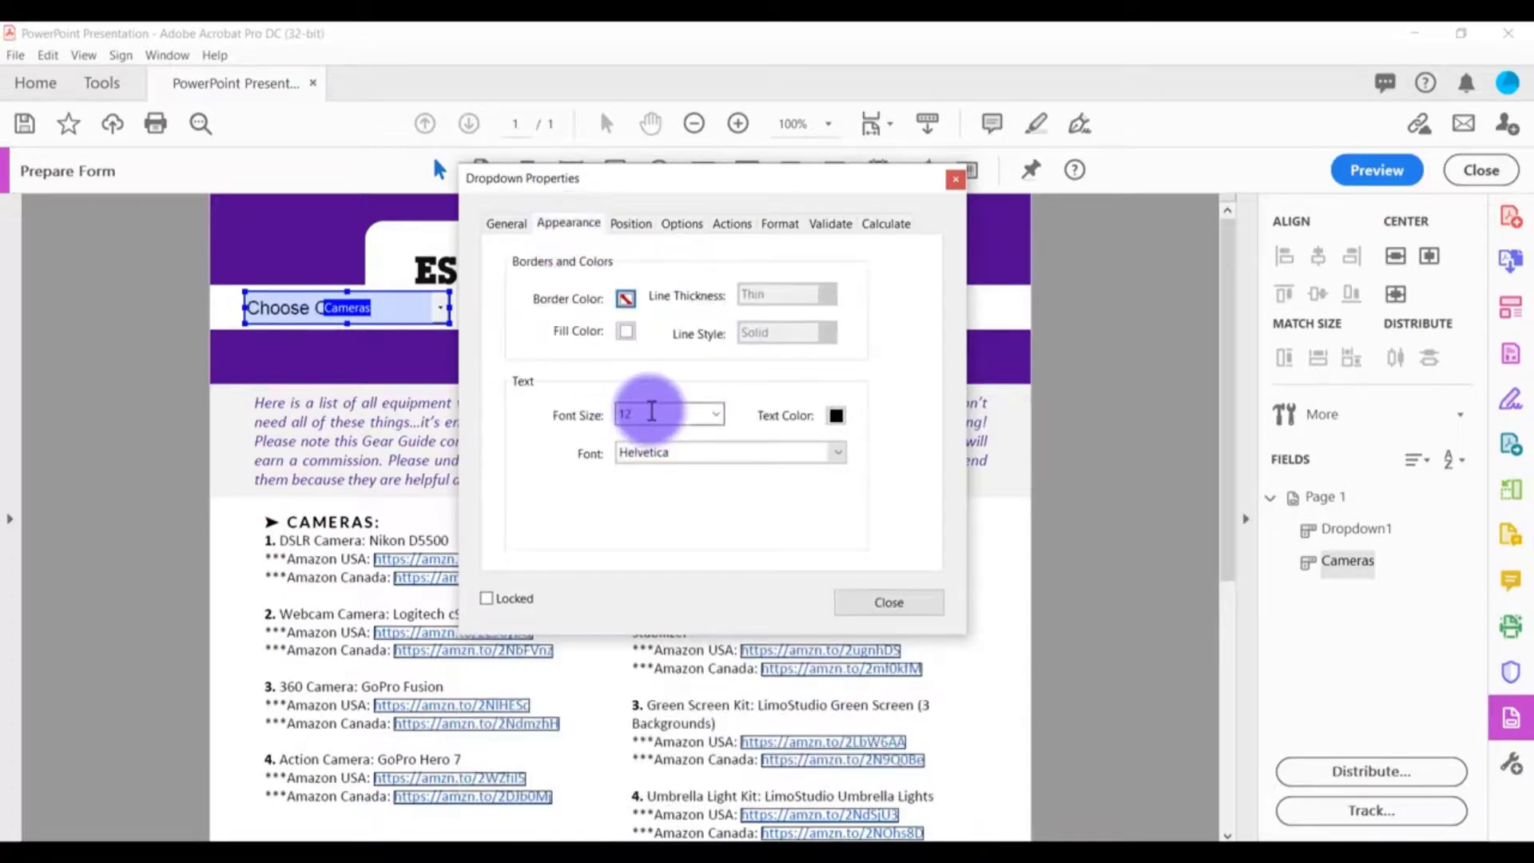
pyautogui.click(675, 457)
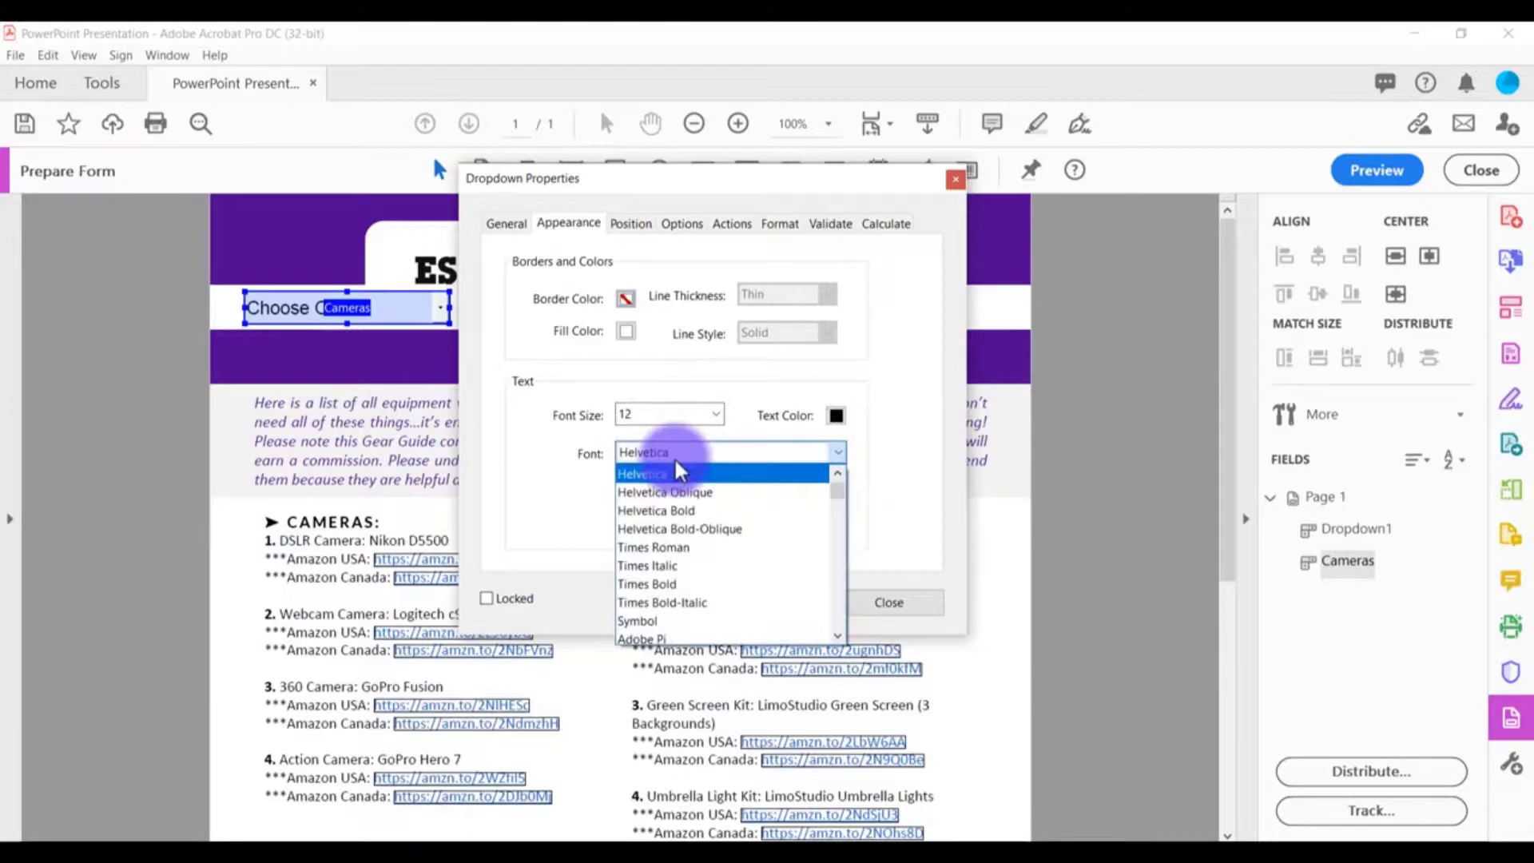
pyautogui.click(677, 472)
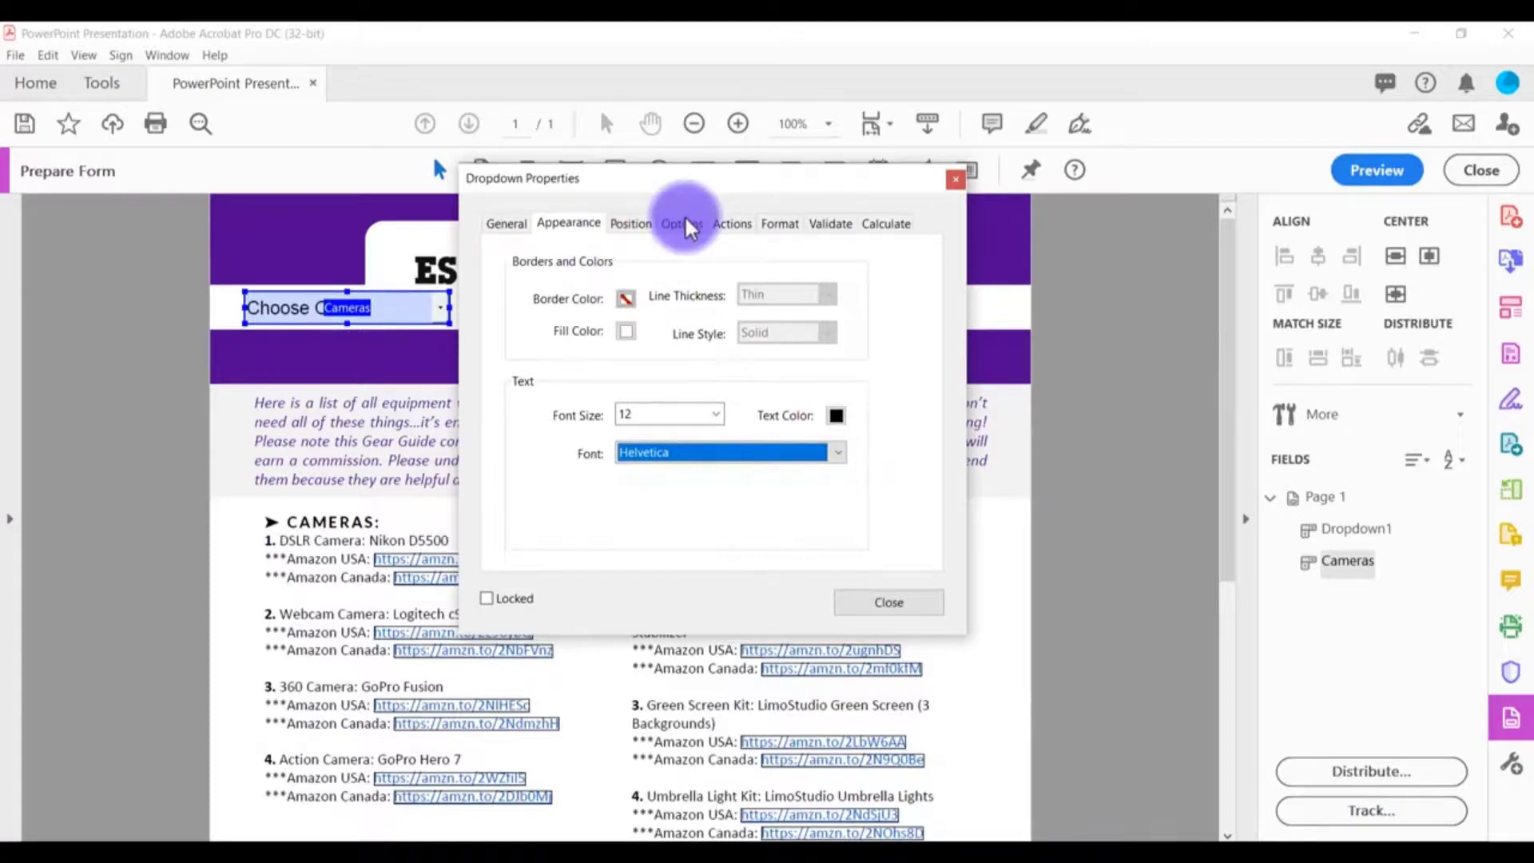
# - Preview the form and test the Cameras dropdown by choosing Test 2, Test 3 and Test 1 in turn
pyautogui.click(882, 602)
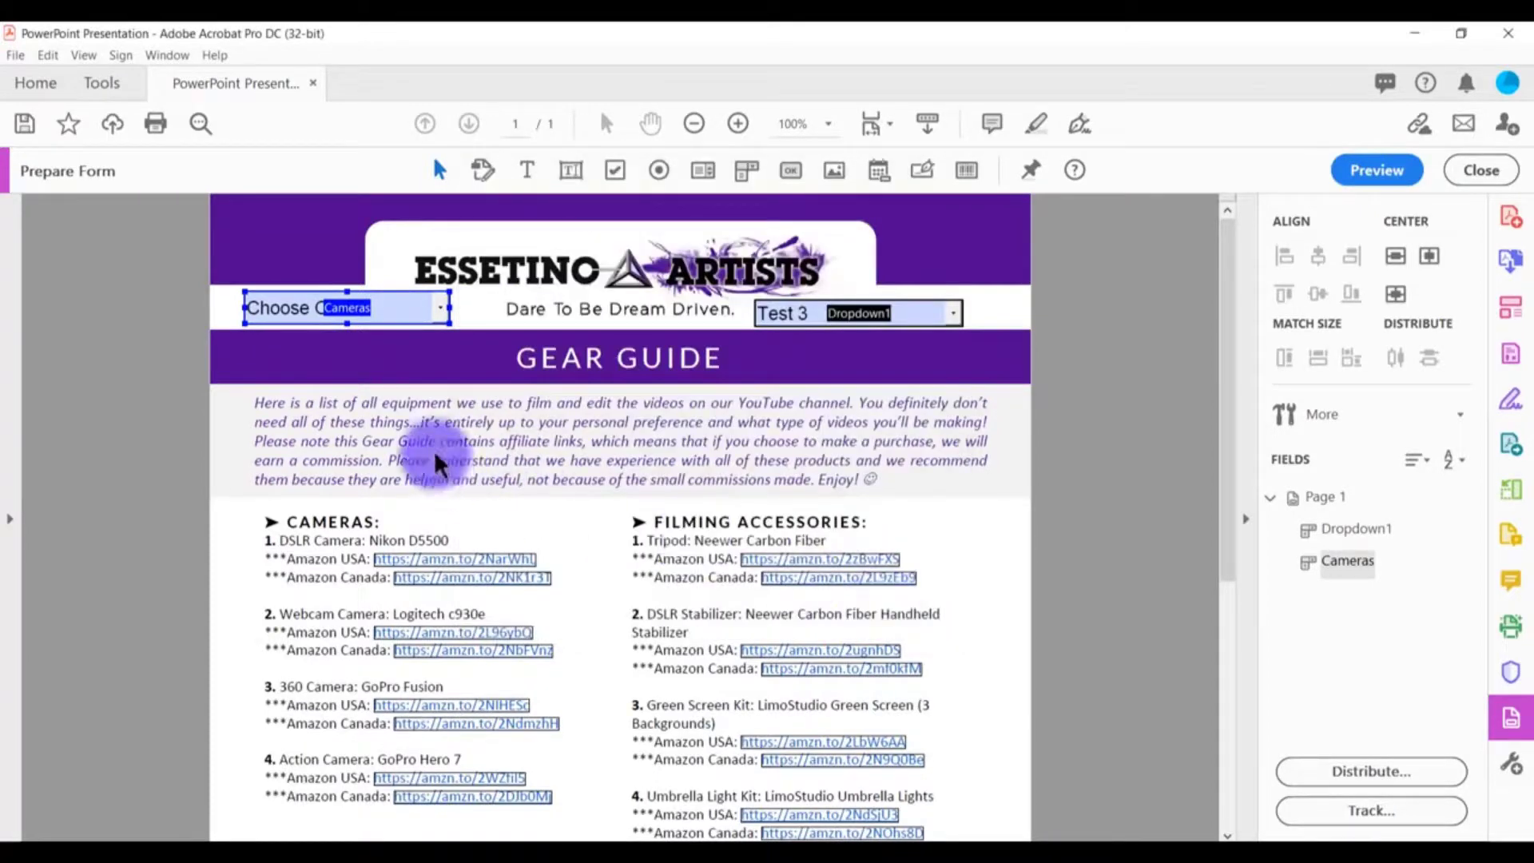
pyautogui.click(1371, 165)
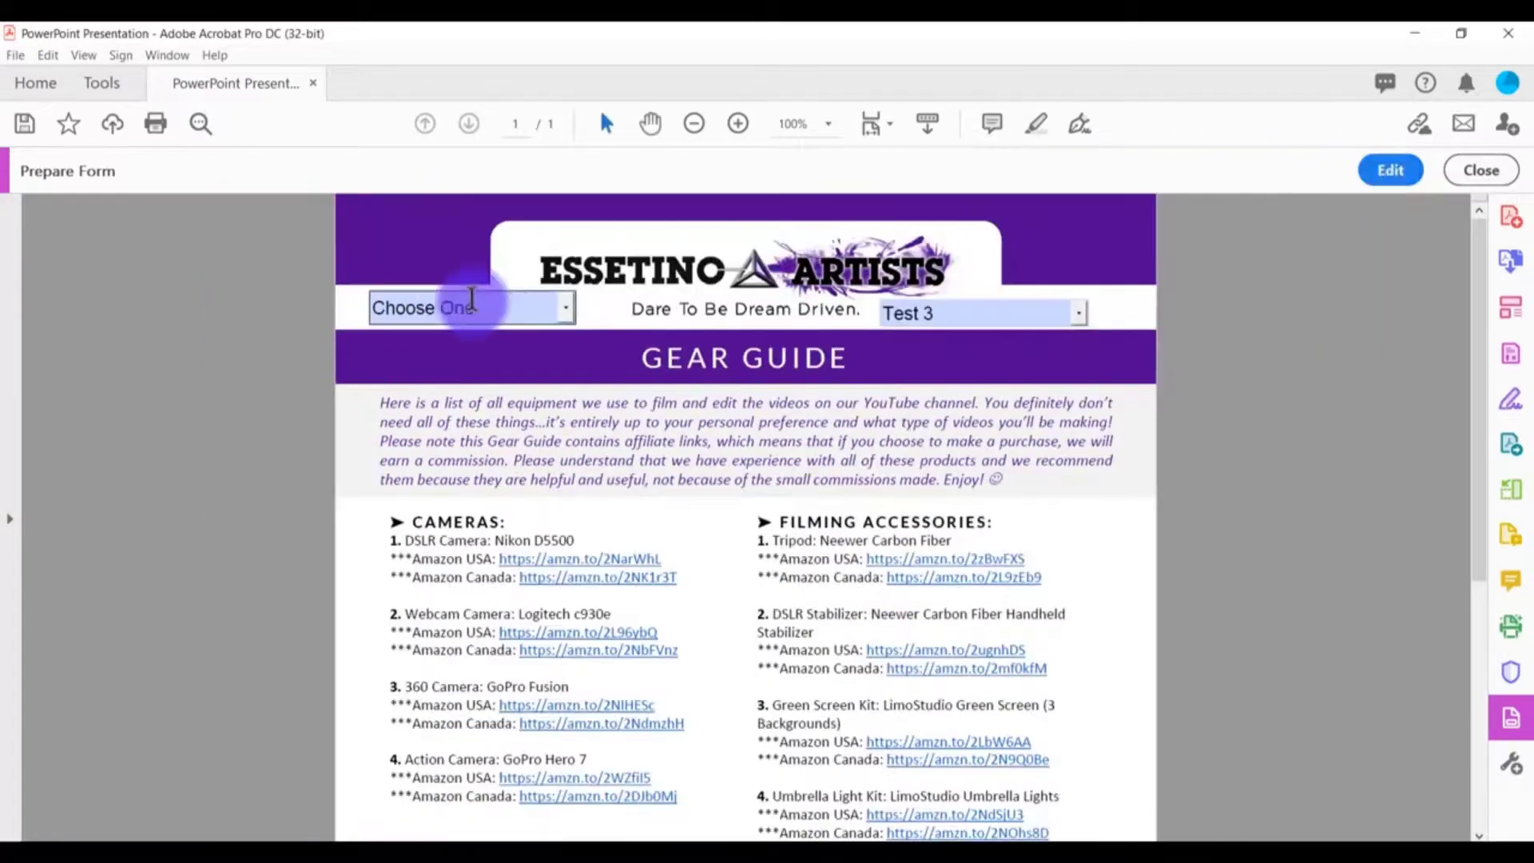
pyautogui.click(569, 308)
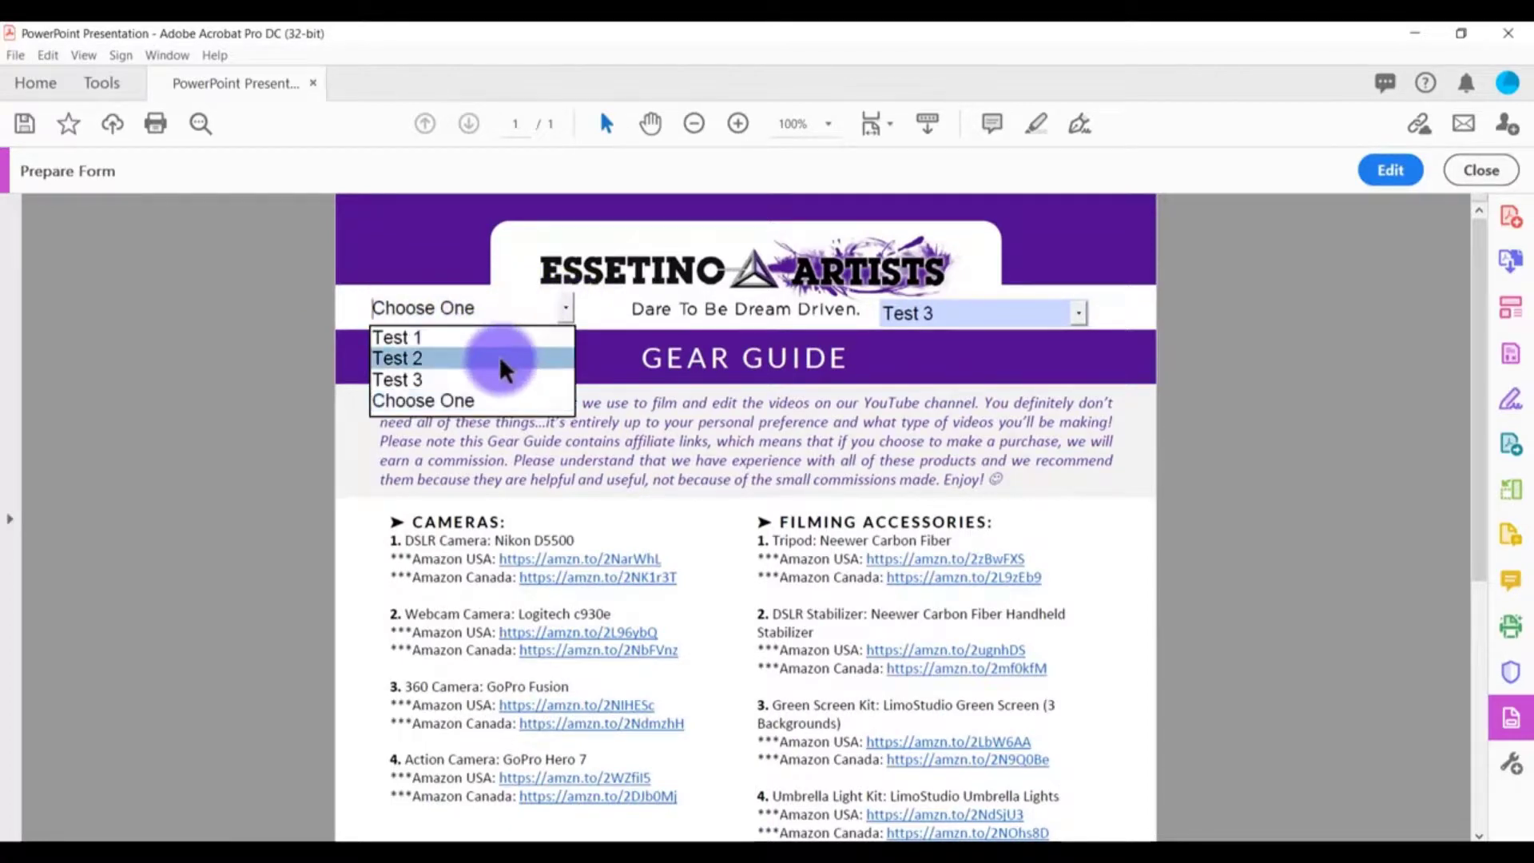
pyautogui.click(501, 356)
pyautogui.click(565, 310)
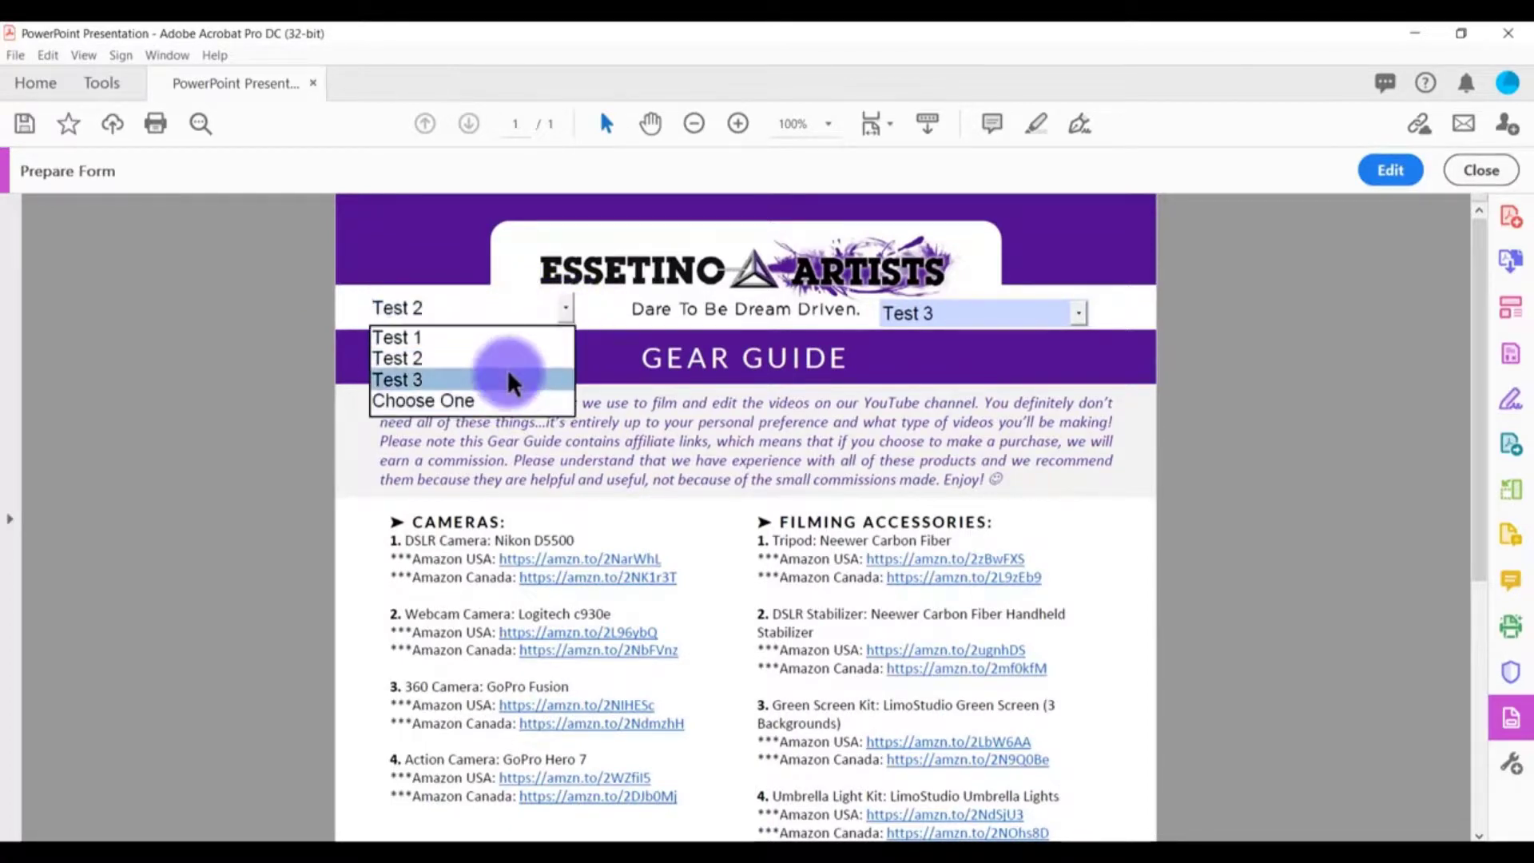
pyautogui.click(507, 374)
pyautogui.click(562, 311)
pyautogui.click(540, 333)
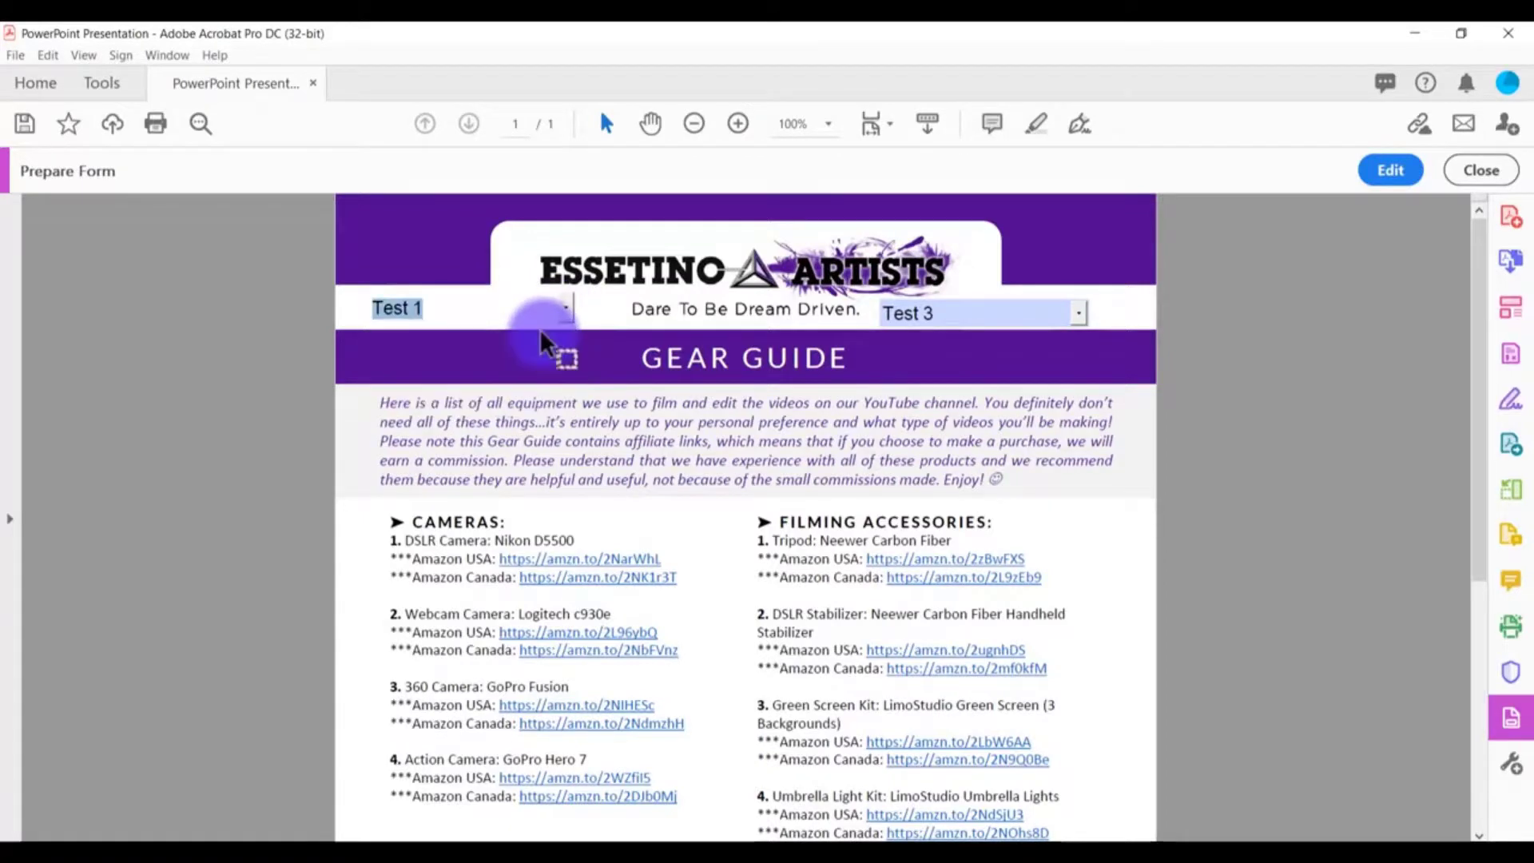
# - Return to form editing and open the general properties of the Cameras dropdown
pyautogui.click(1375, 171)
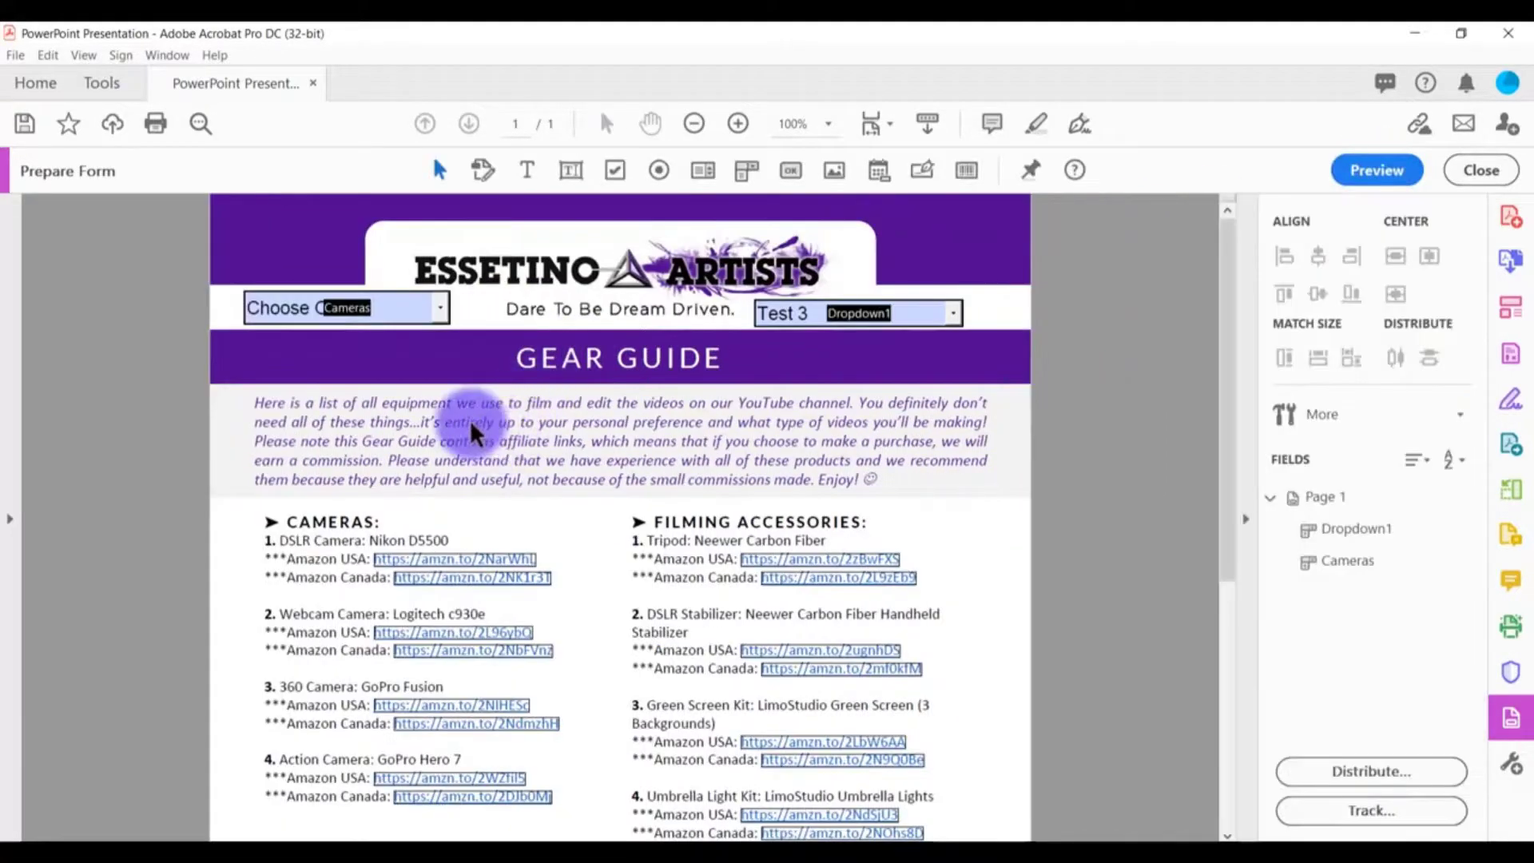
pyautogui.click(409, 307)
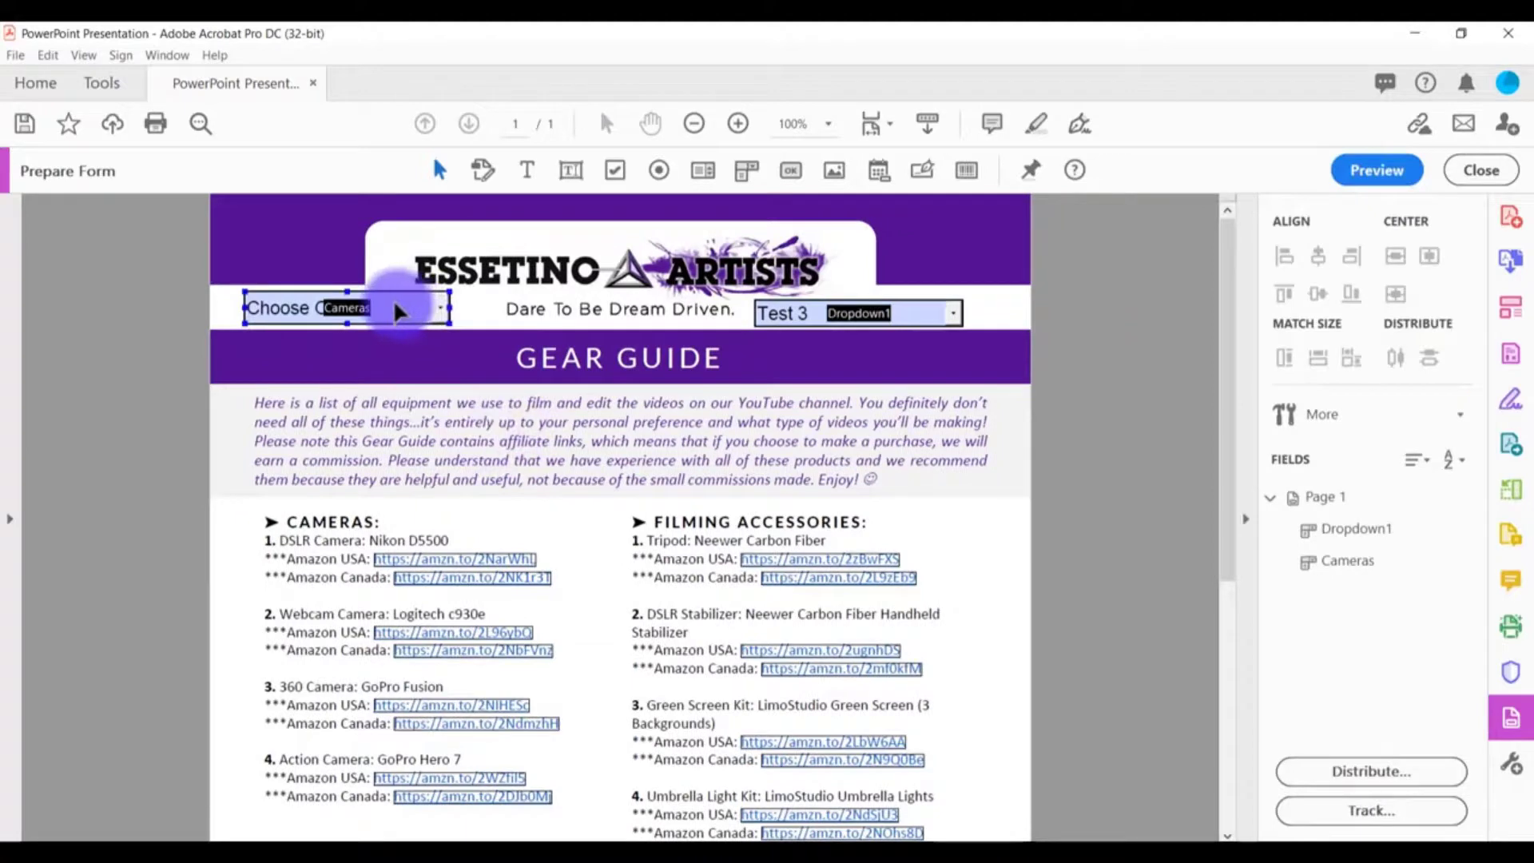
pyautogui.doubleClick(395, 303)
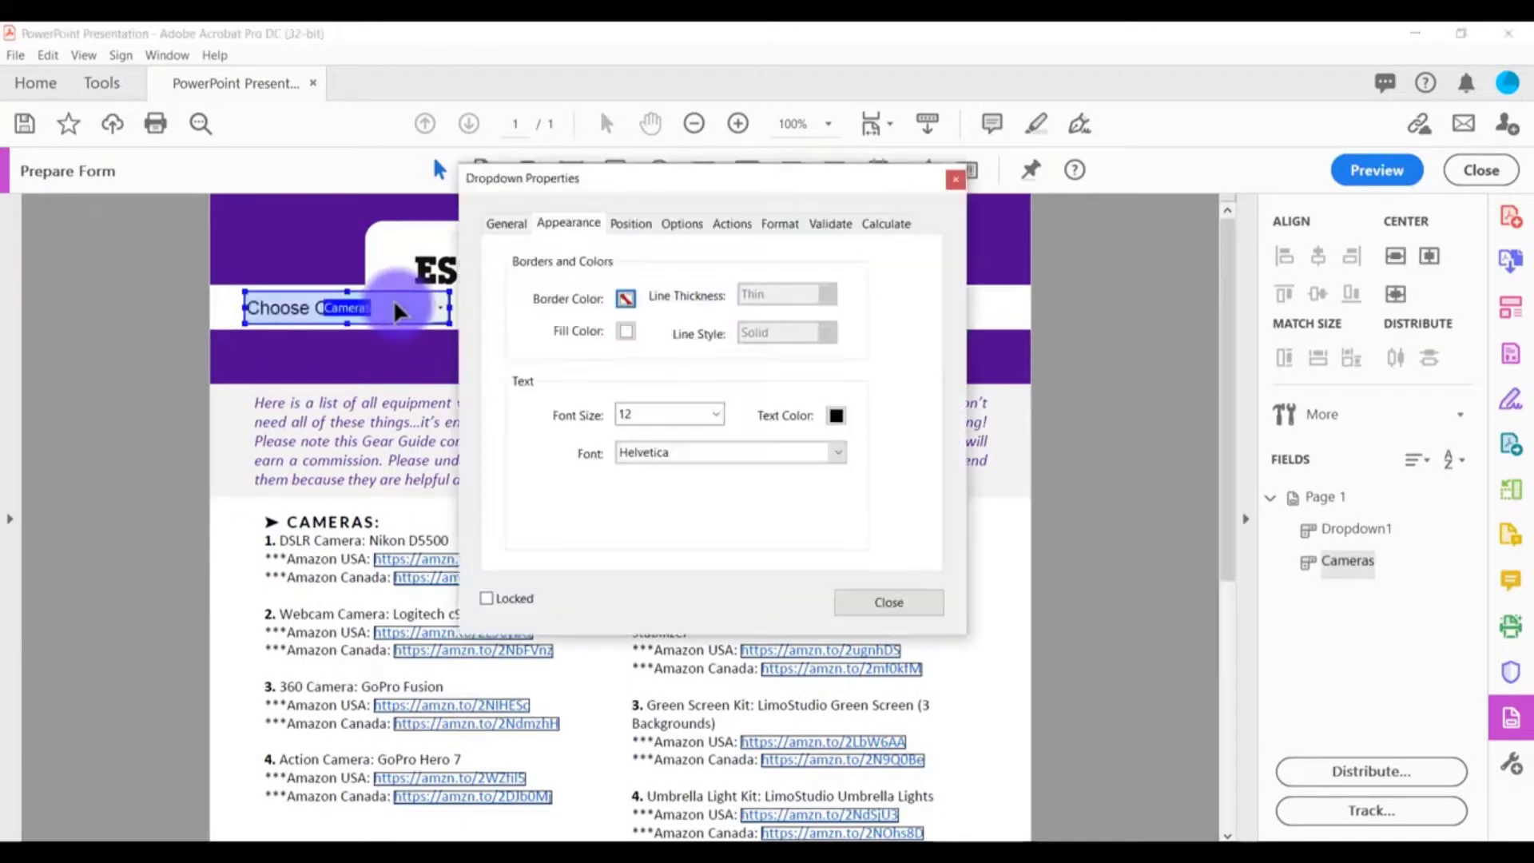
pyautogui.click(507, 222)
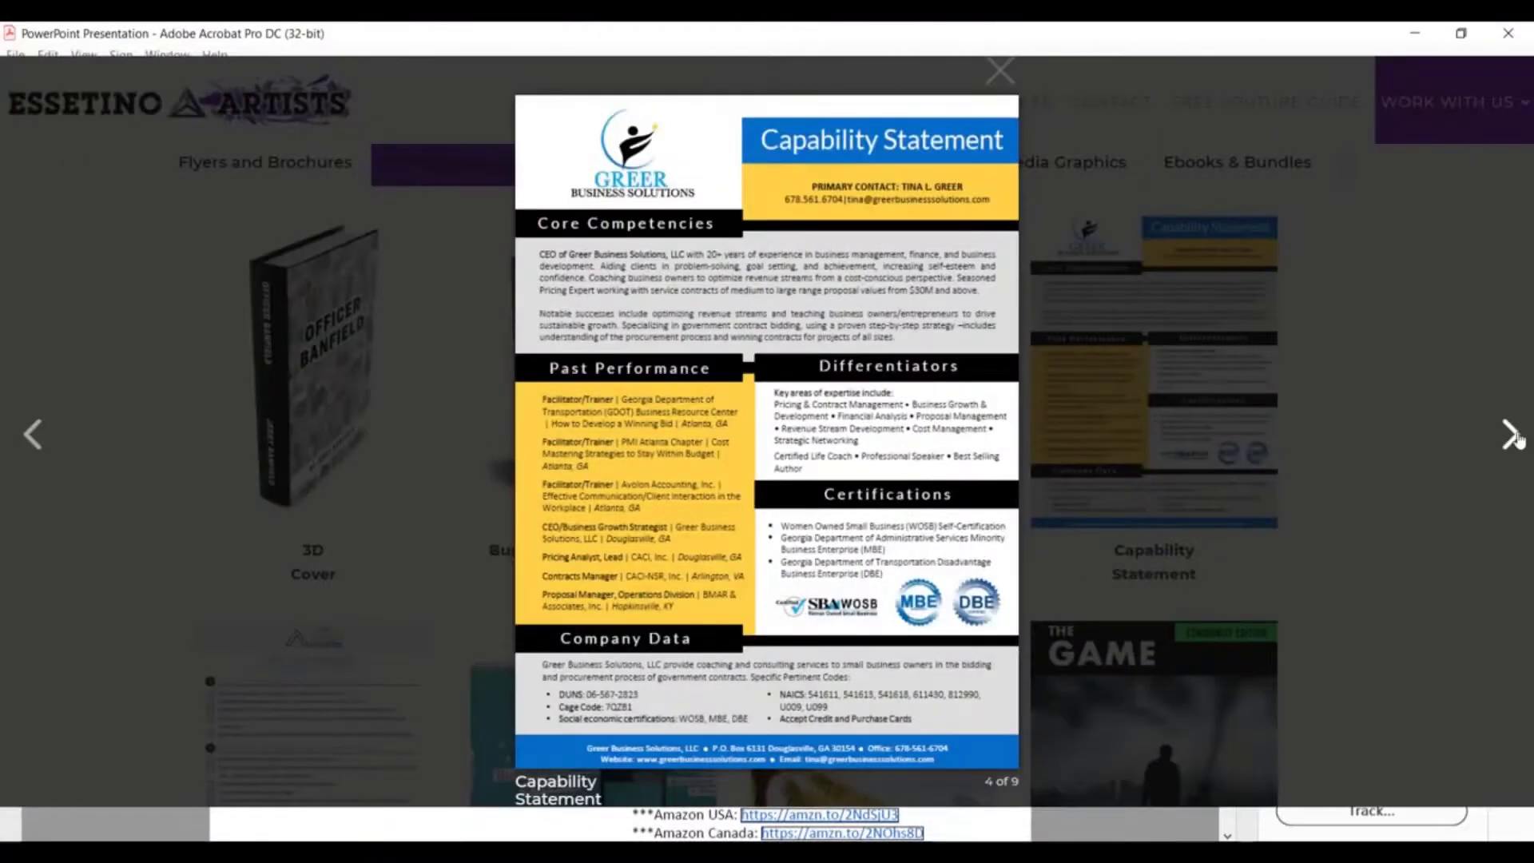
# - Browse the sample designs in the website's galleries of guides, forms and lead magnets and of flyers and brochures
pyautogui.click(1511, 436)
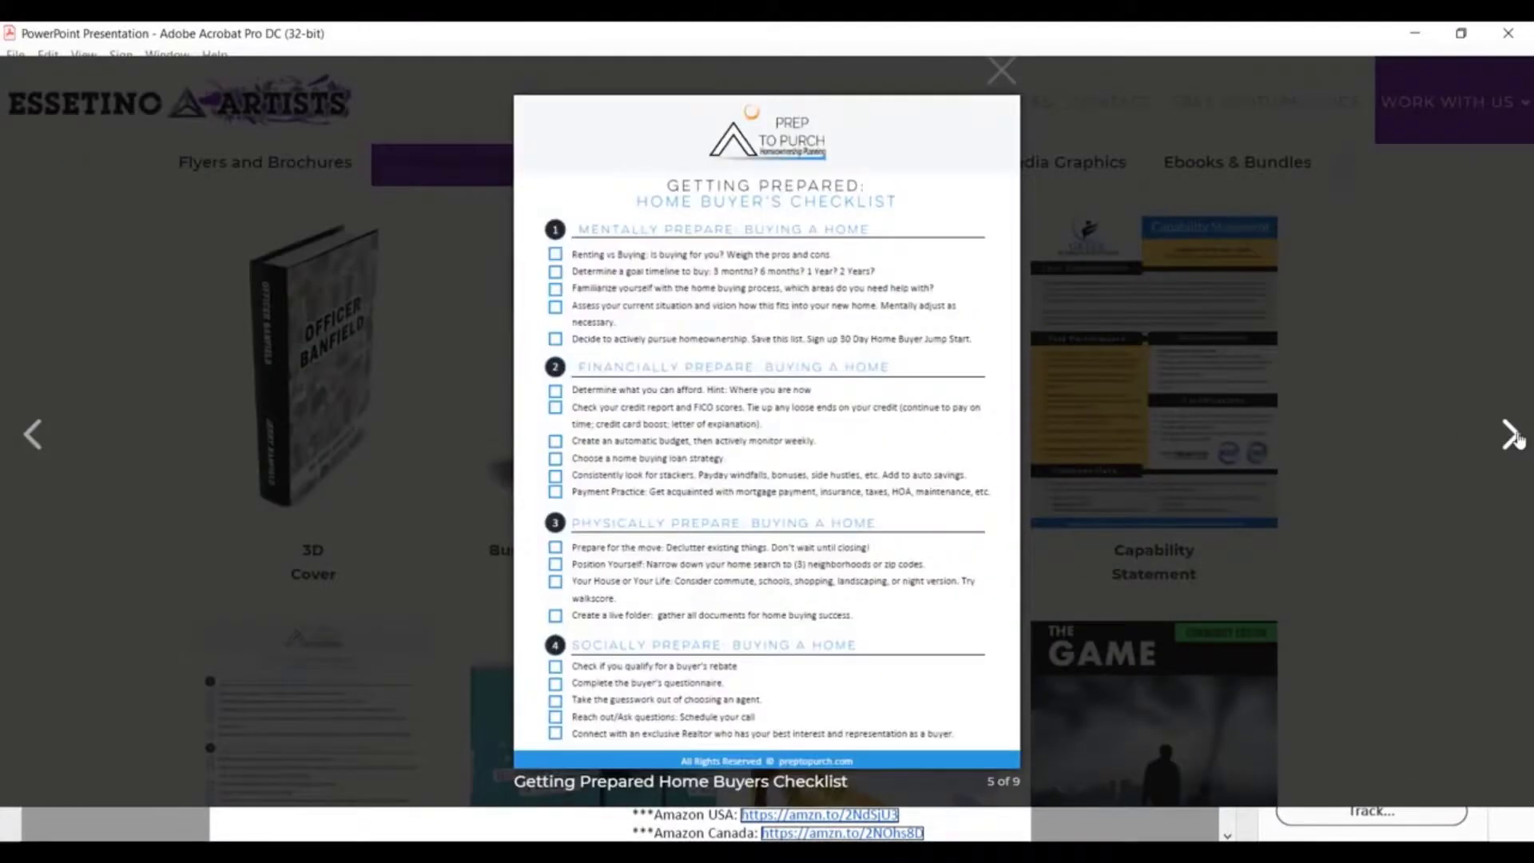
pyautogui.click(1511, 435)
pyautogui.click(1511, 435)
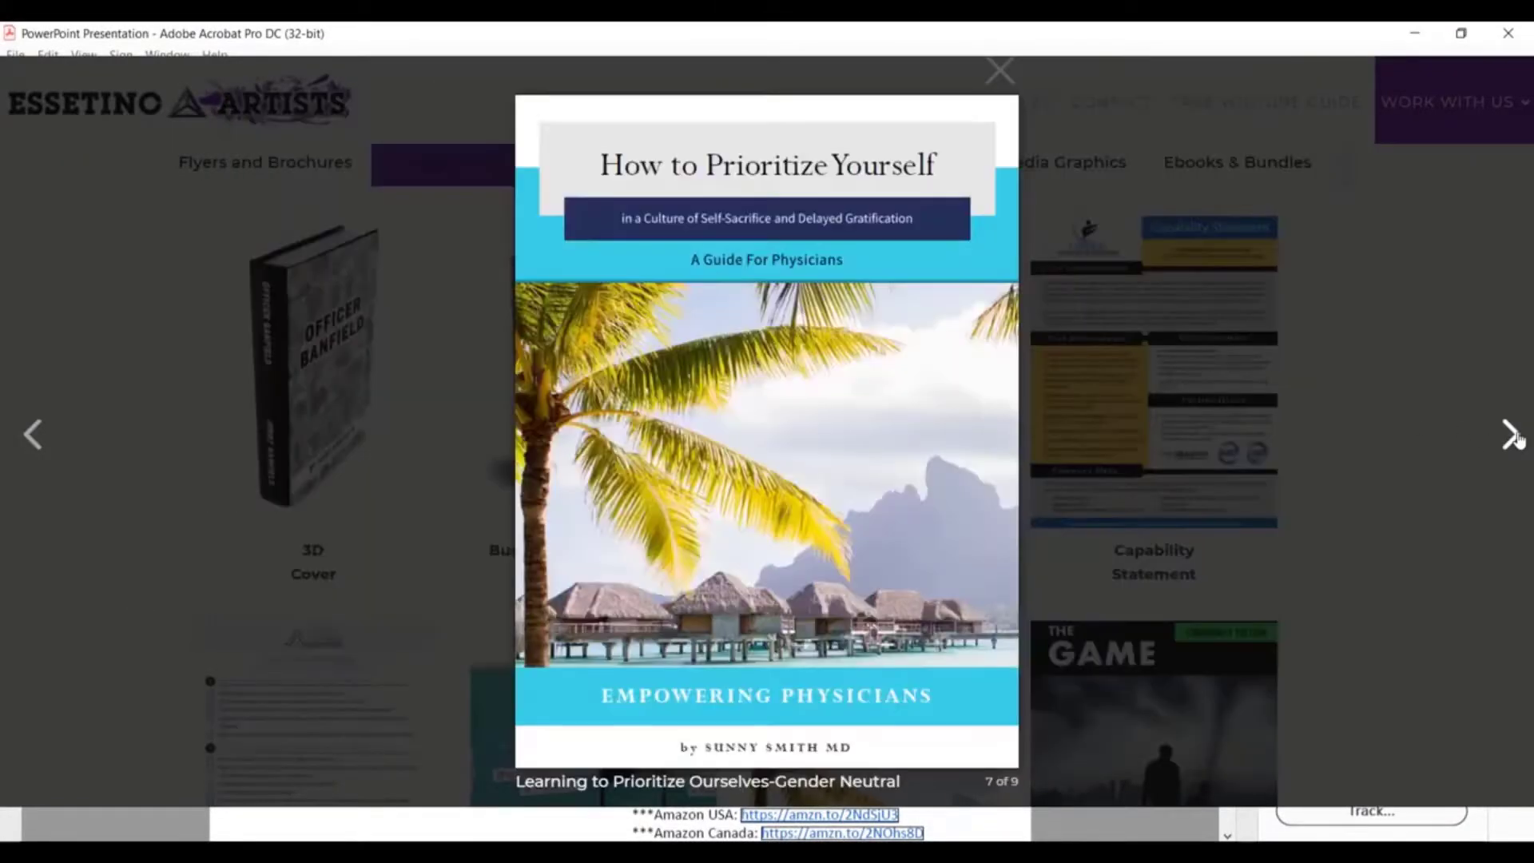
pyautogui.click(1511, 436)
pyautogui.click(1511, 435)
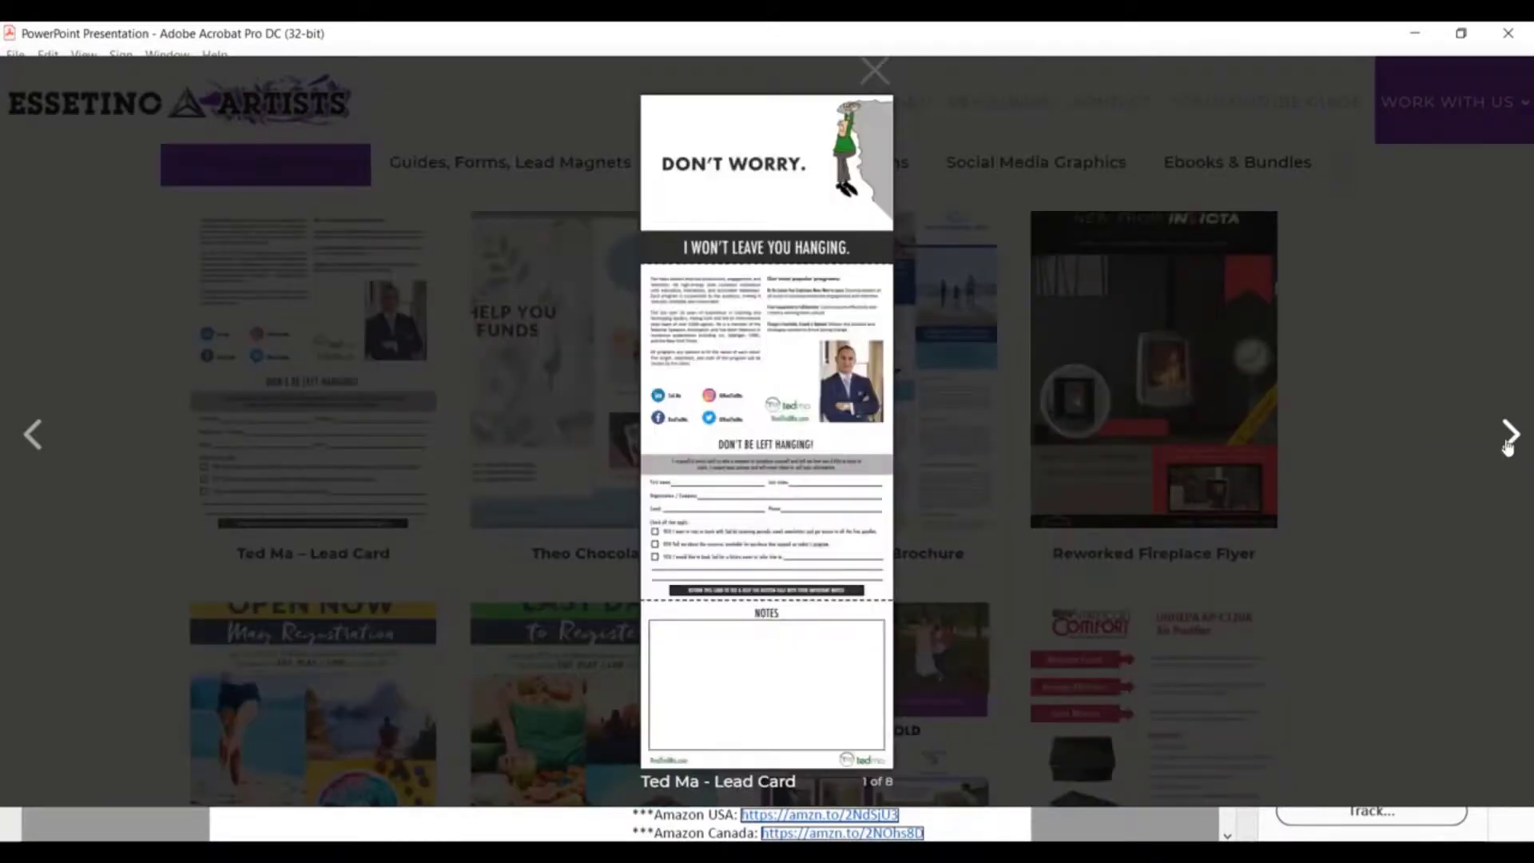
pyautogui.click(1510, 441)
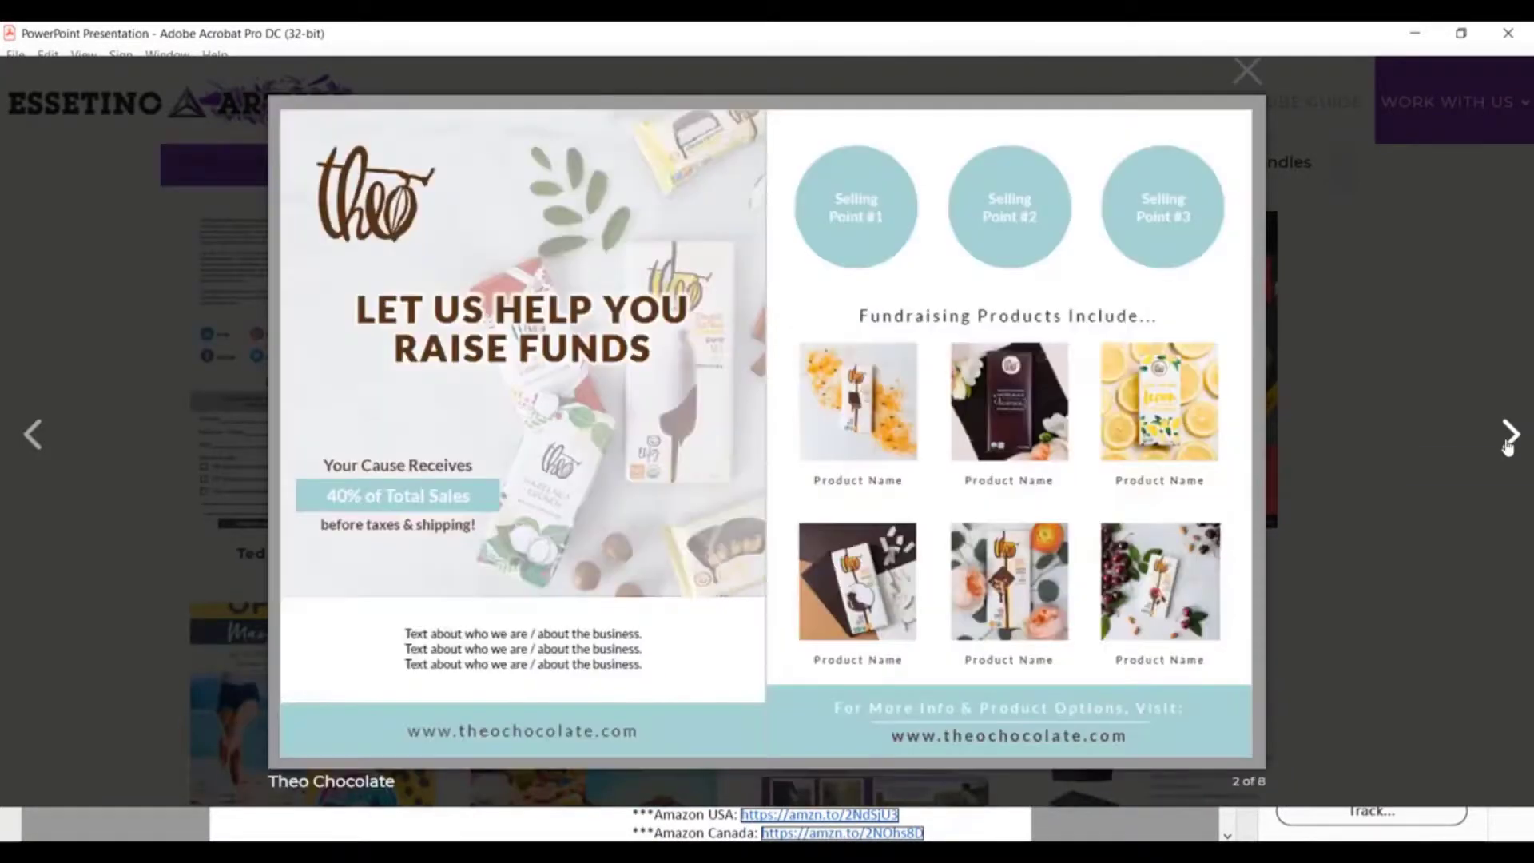
pyautogui.click(1510, 441)
pyautogui.click(1508, 444)
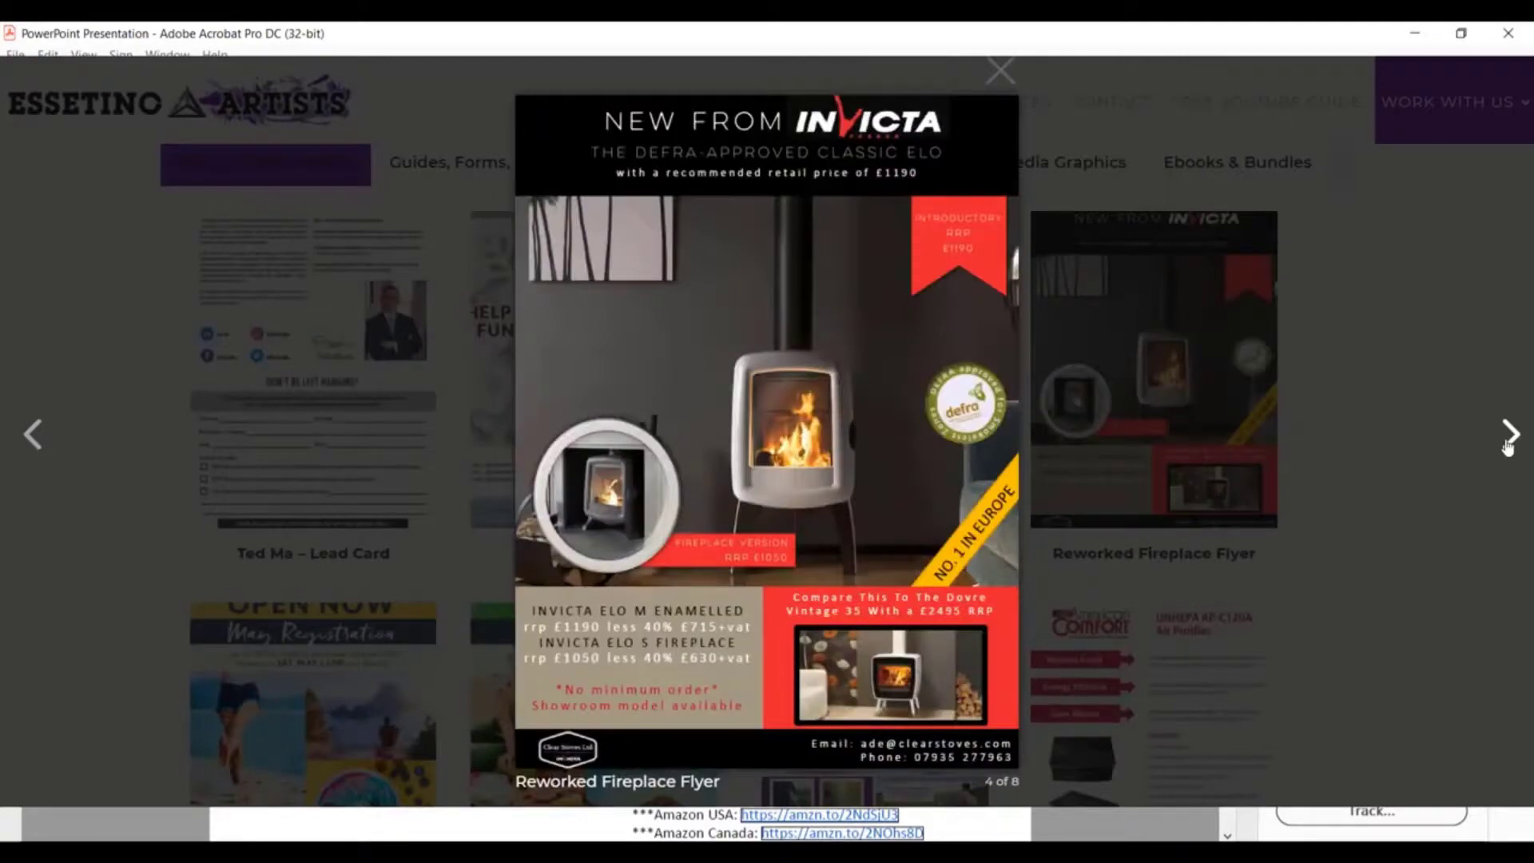
pyautogui.click(1509, 444)
pyautogui.click(1508, 443)
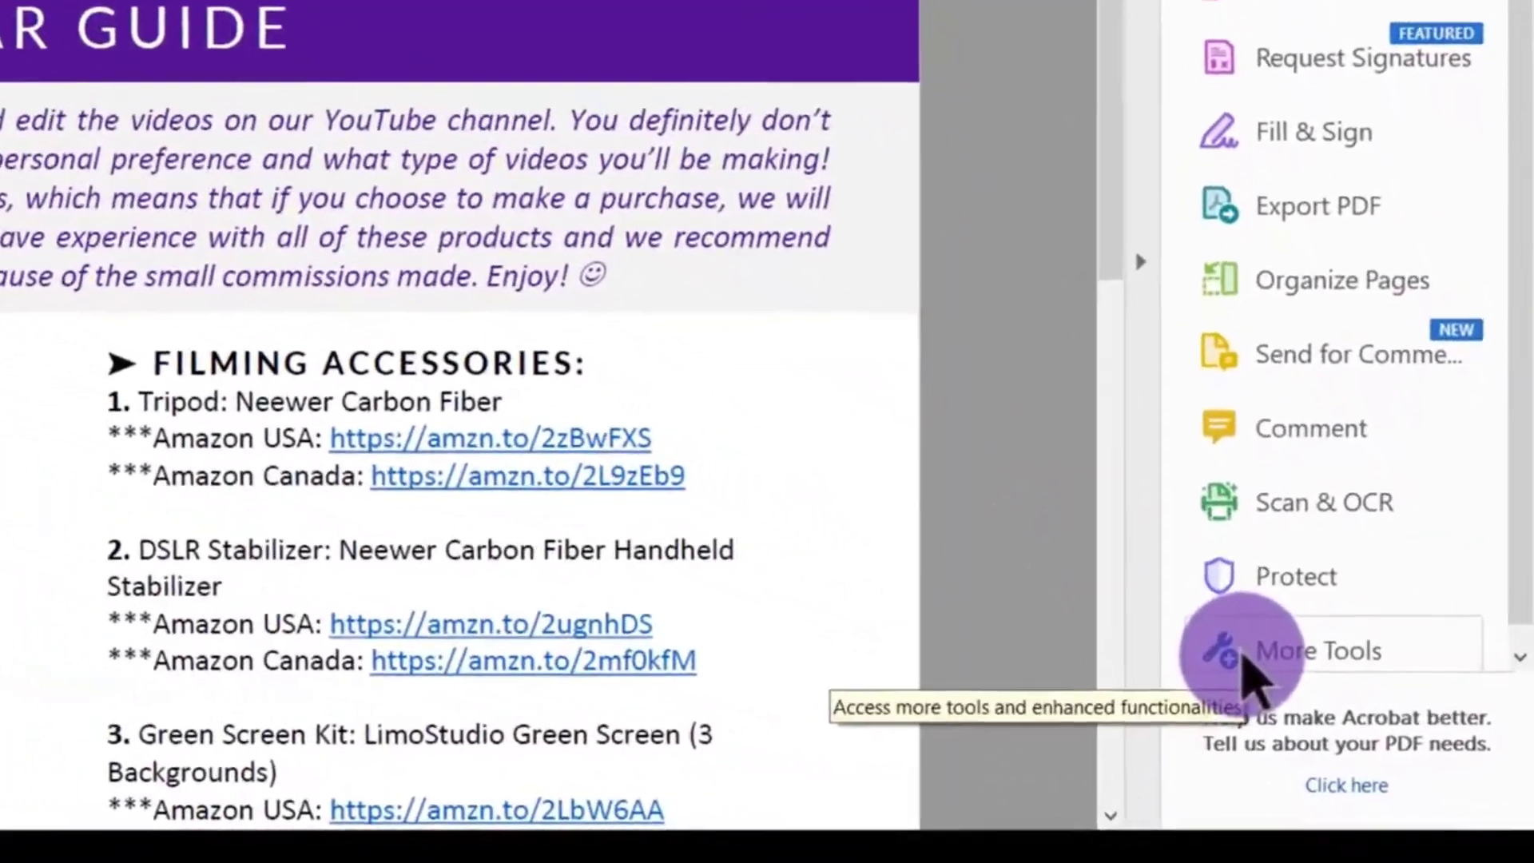
# - Open the Redact tool for the Gear Guide from the full collection of tools
pyautogui.click(1243, 659)
pyautogui.scroll(-2, 671, 595)
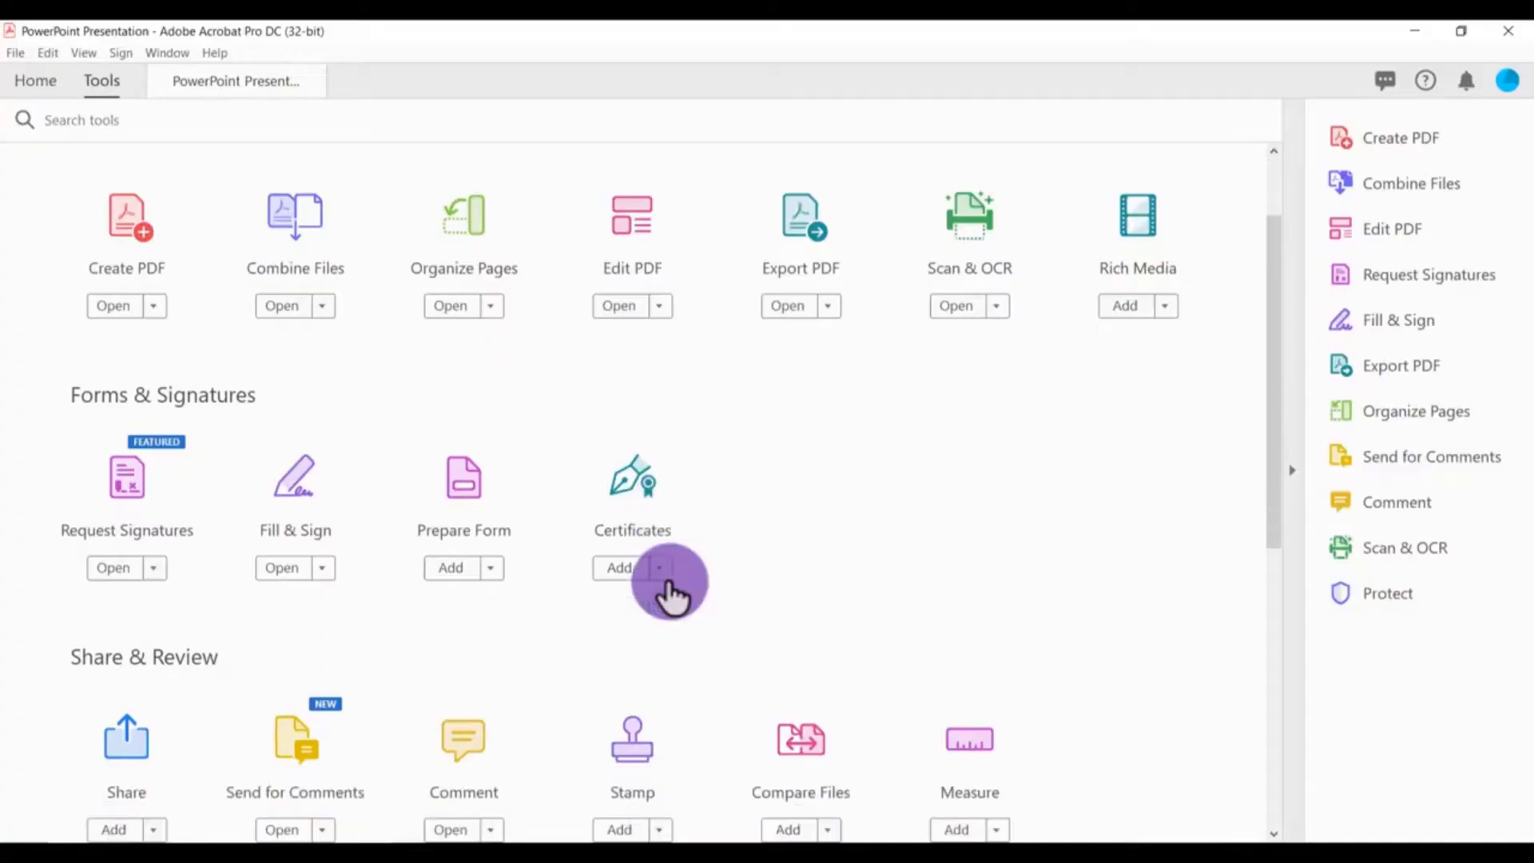
pyautogui.scroll(-5, 671, 595)
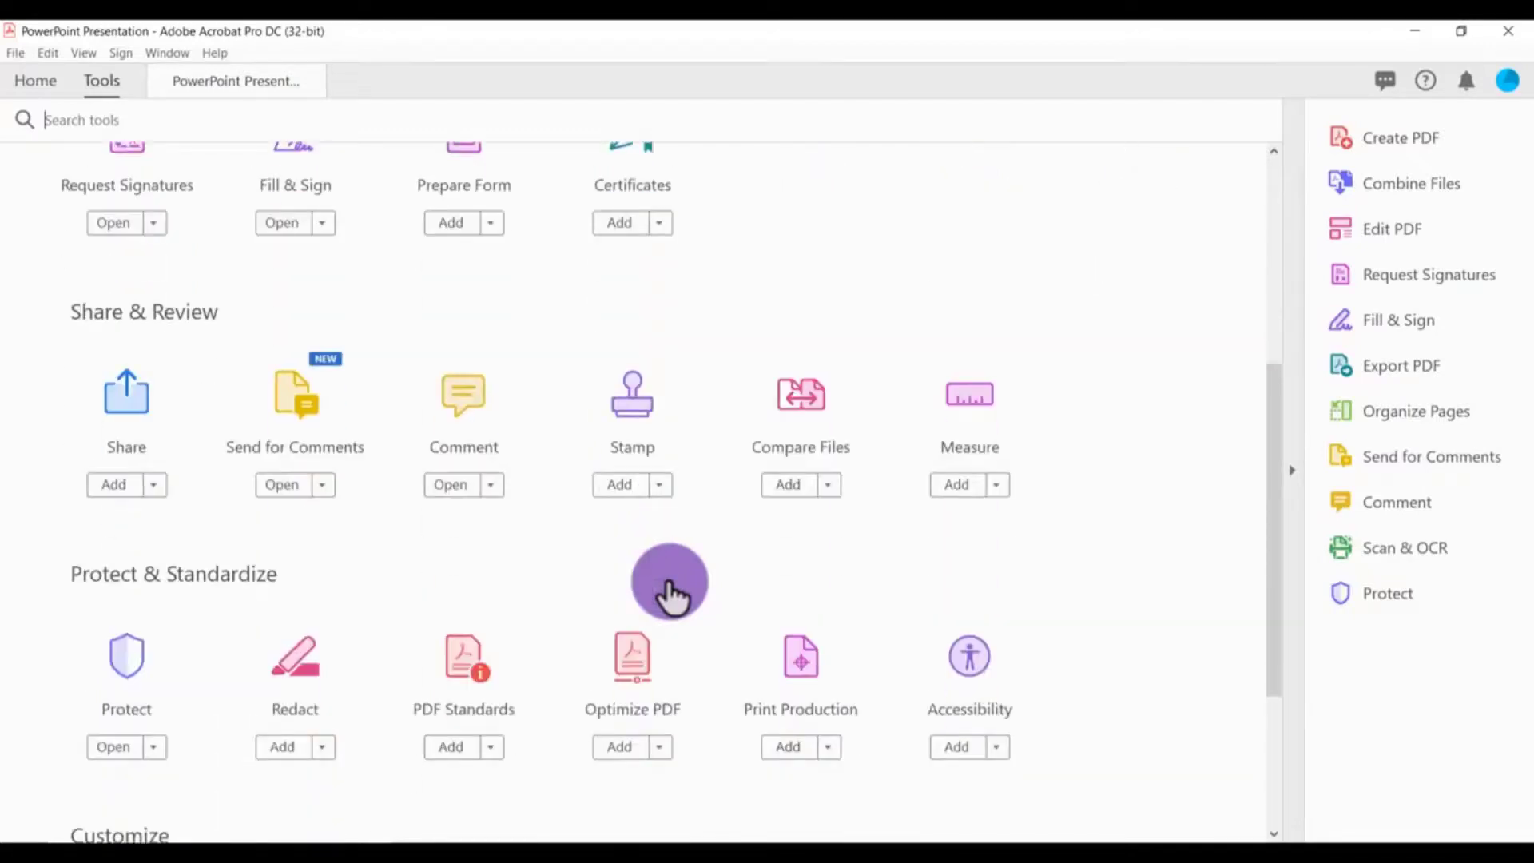
pyautogui.scroll(-1, 670, 591)
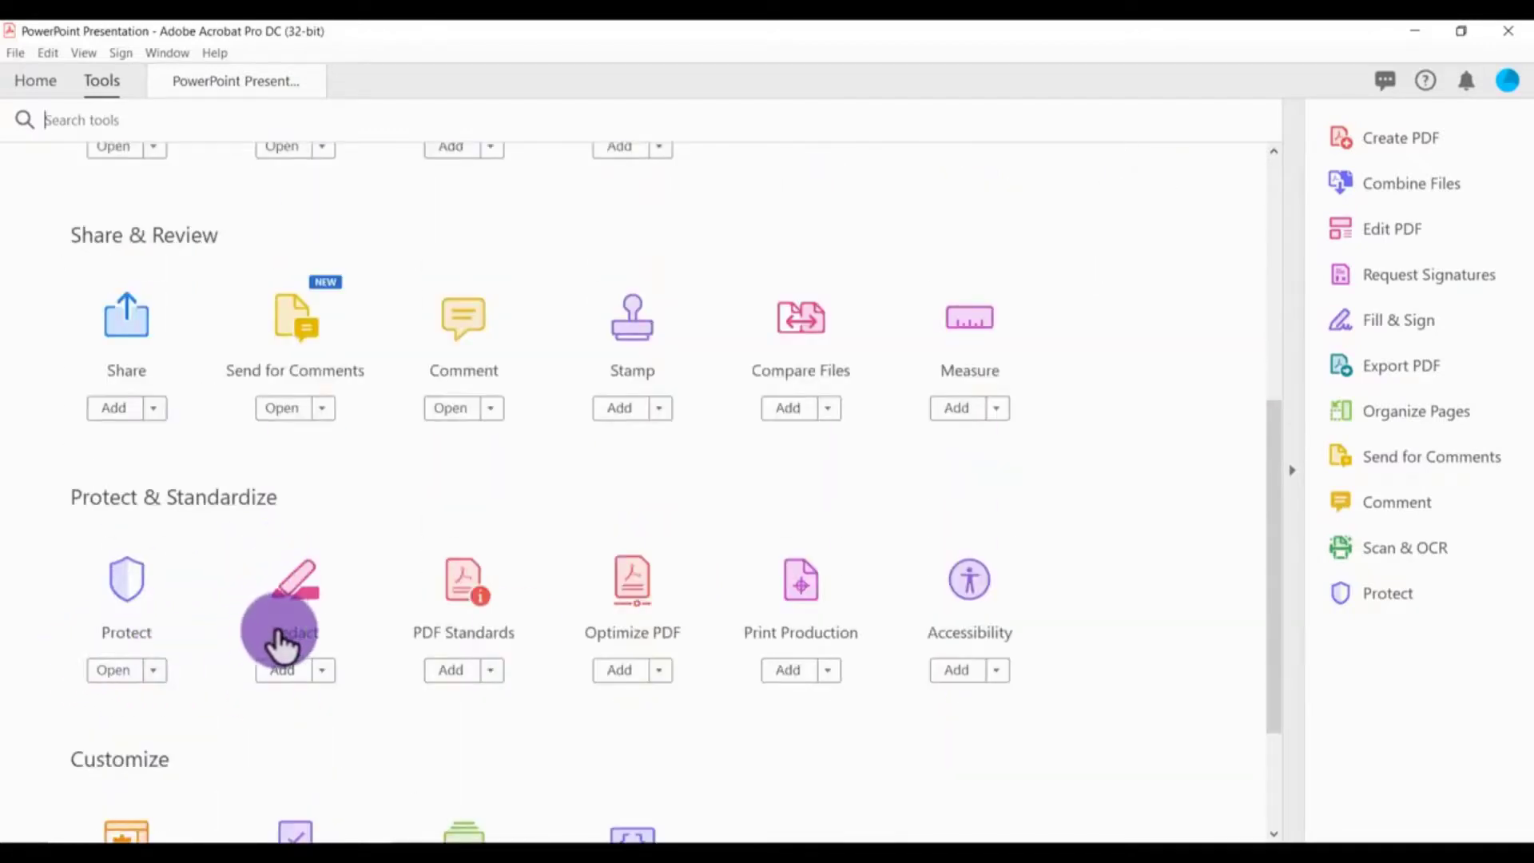
pyautogui.click(302, 612)
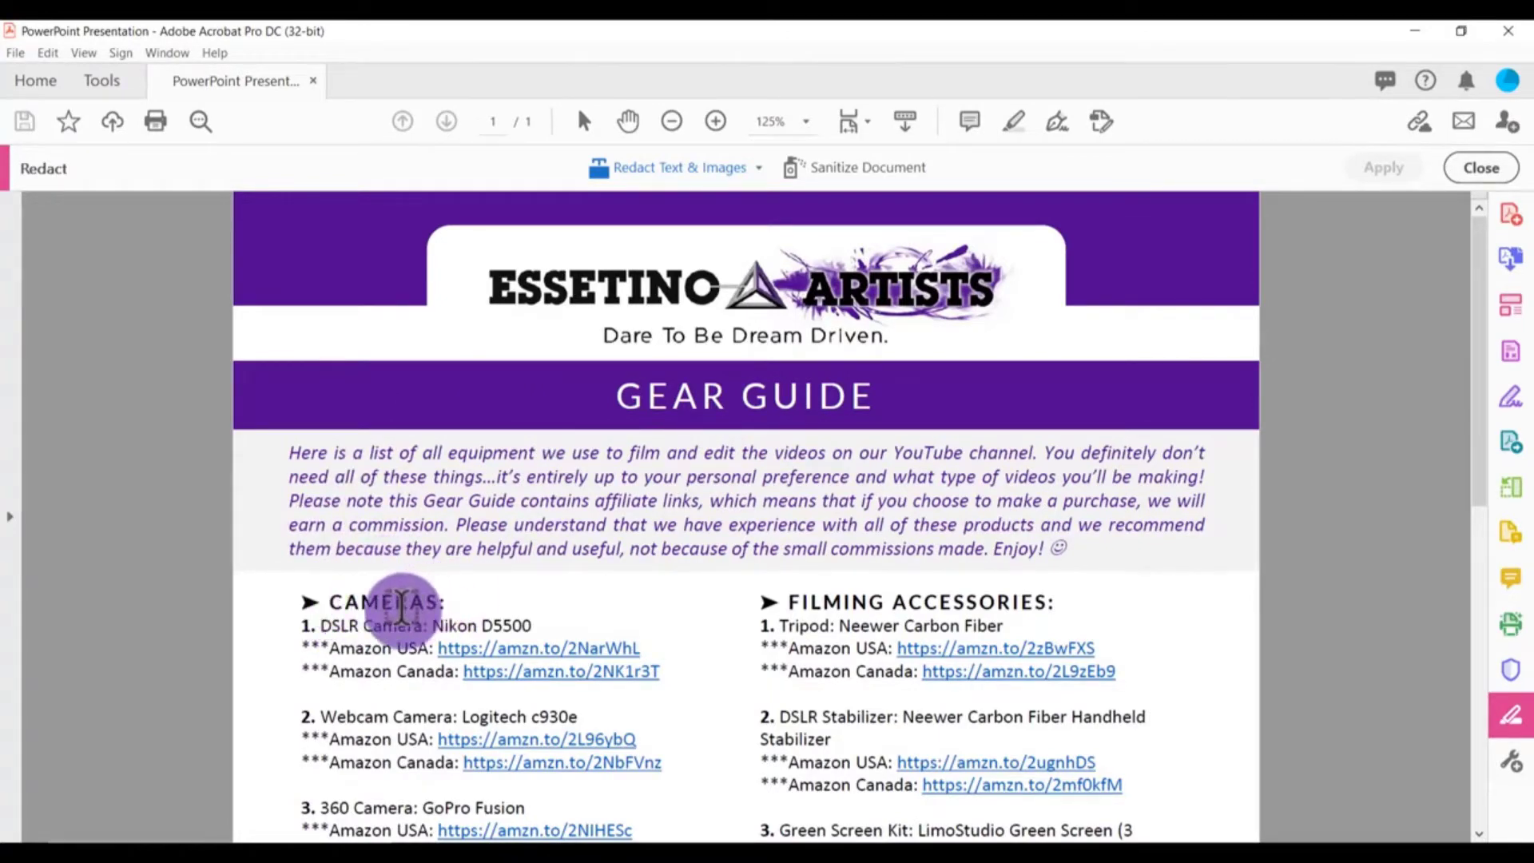
# - Mark the "CAMERAS:" heading, the passage from "affiliate links" to "Please understand that", and "2. DSLR Stabilizer: Neewer Carbon" for redaction
pyautogui.moveTo(332, 600); pyautogui.dragTo(452, 600)
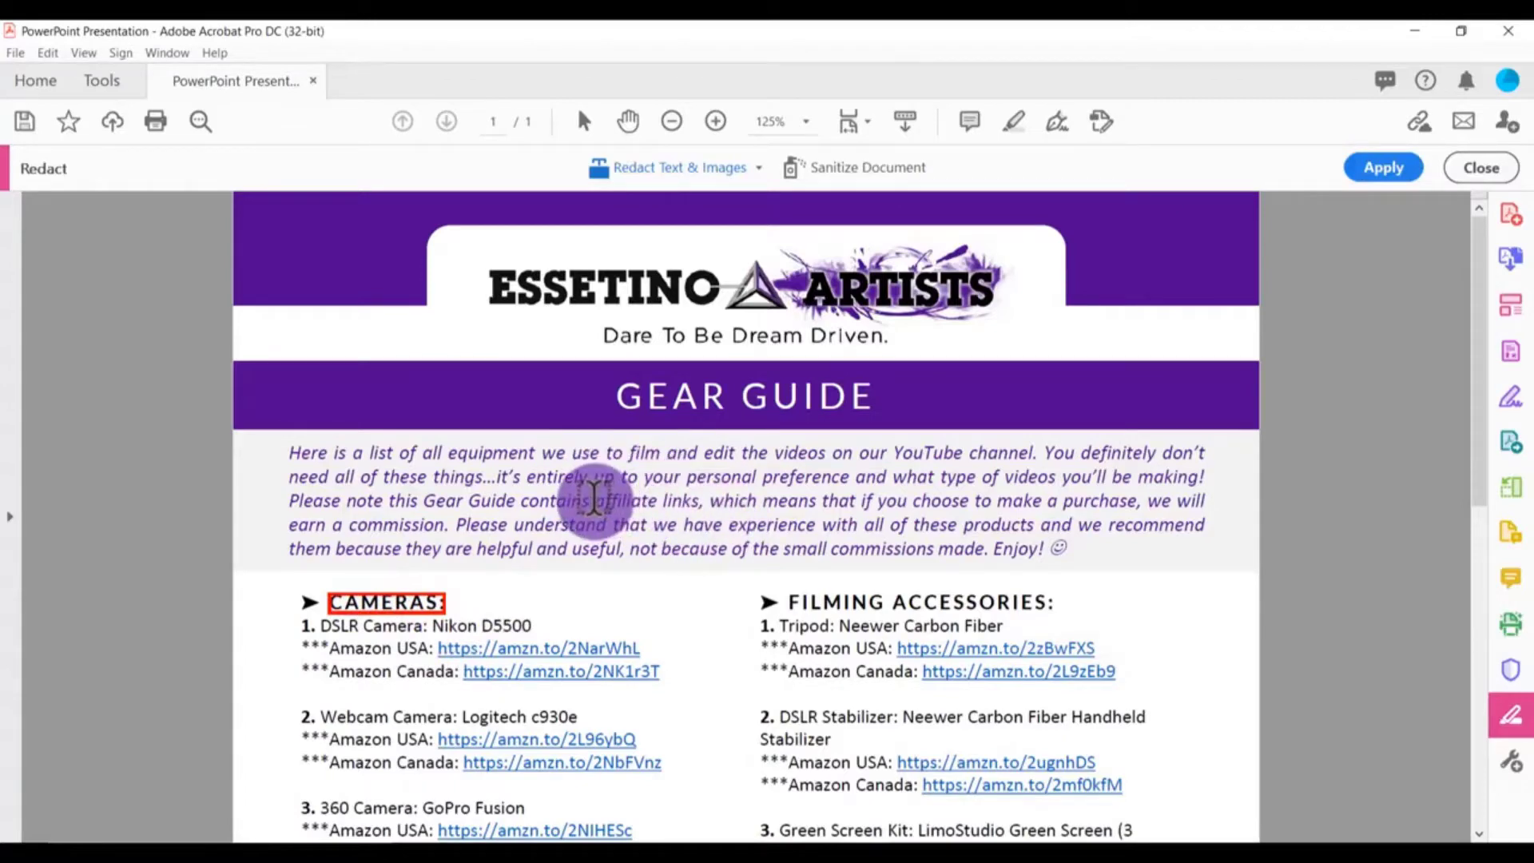
pyautogui.moveTo(593, 499); pyautogui.dragTo(653, 523)
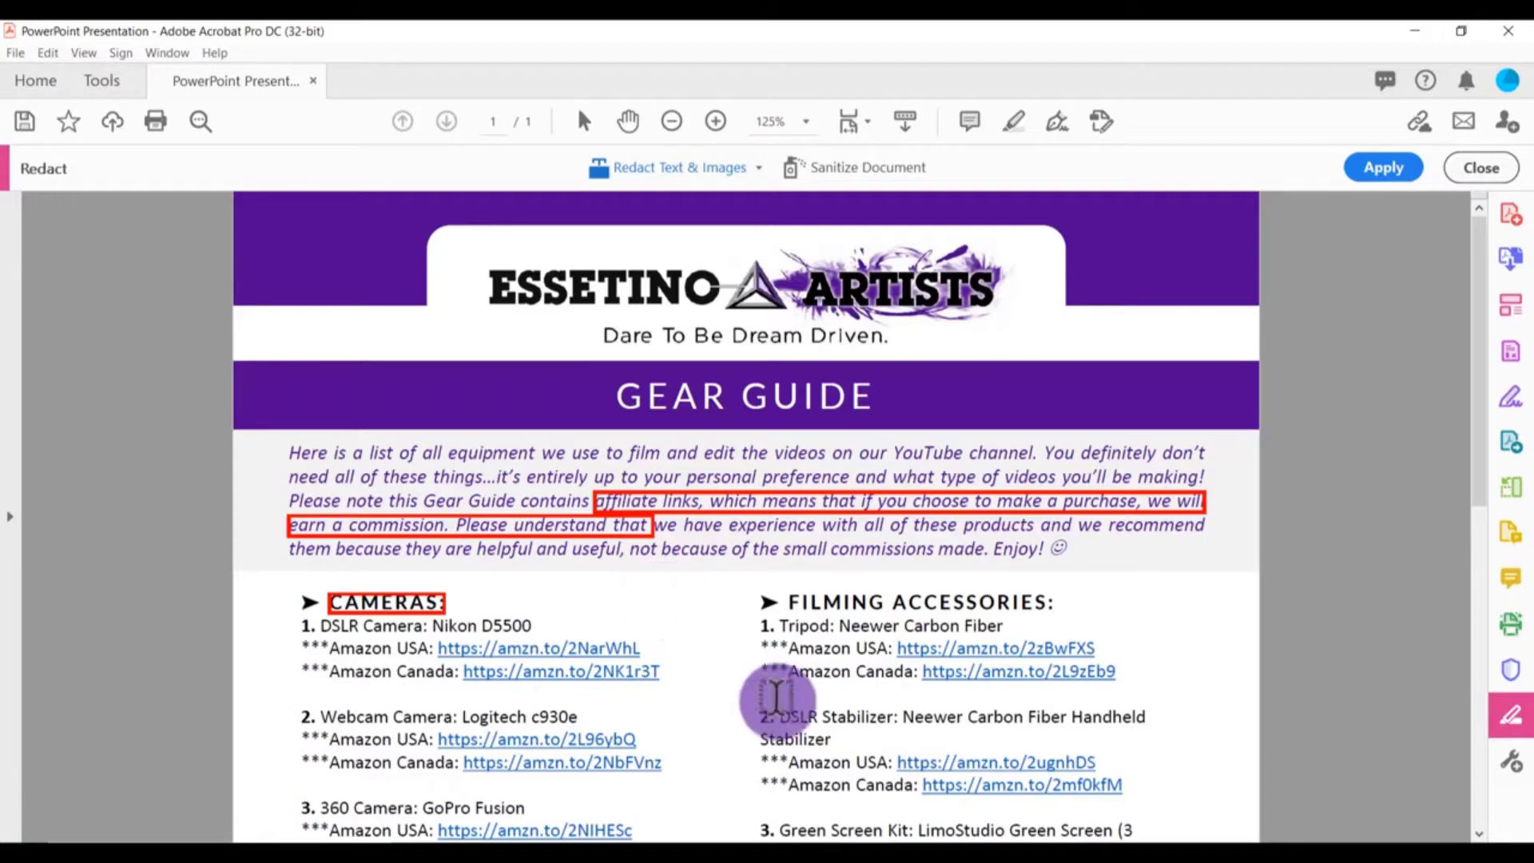
pyautogui.moveTo(756, 717); pyautogui.dragTo(1023, 716)
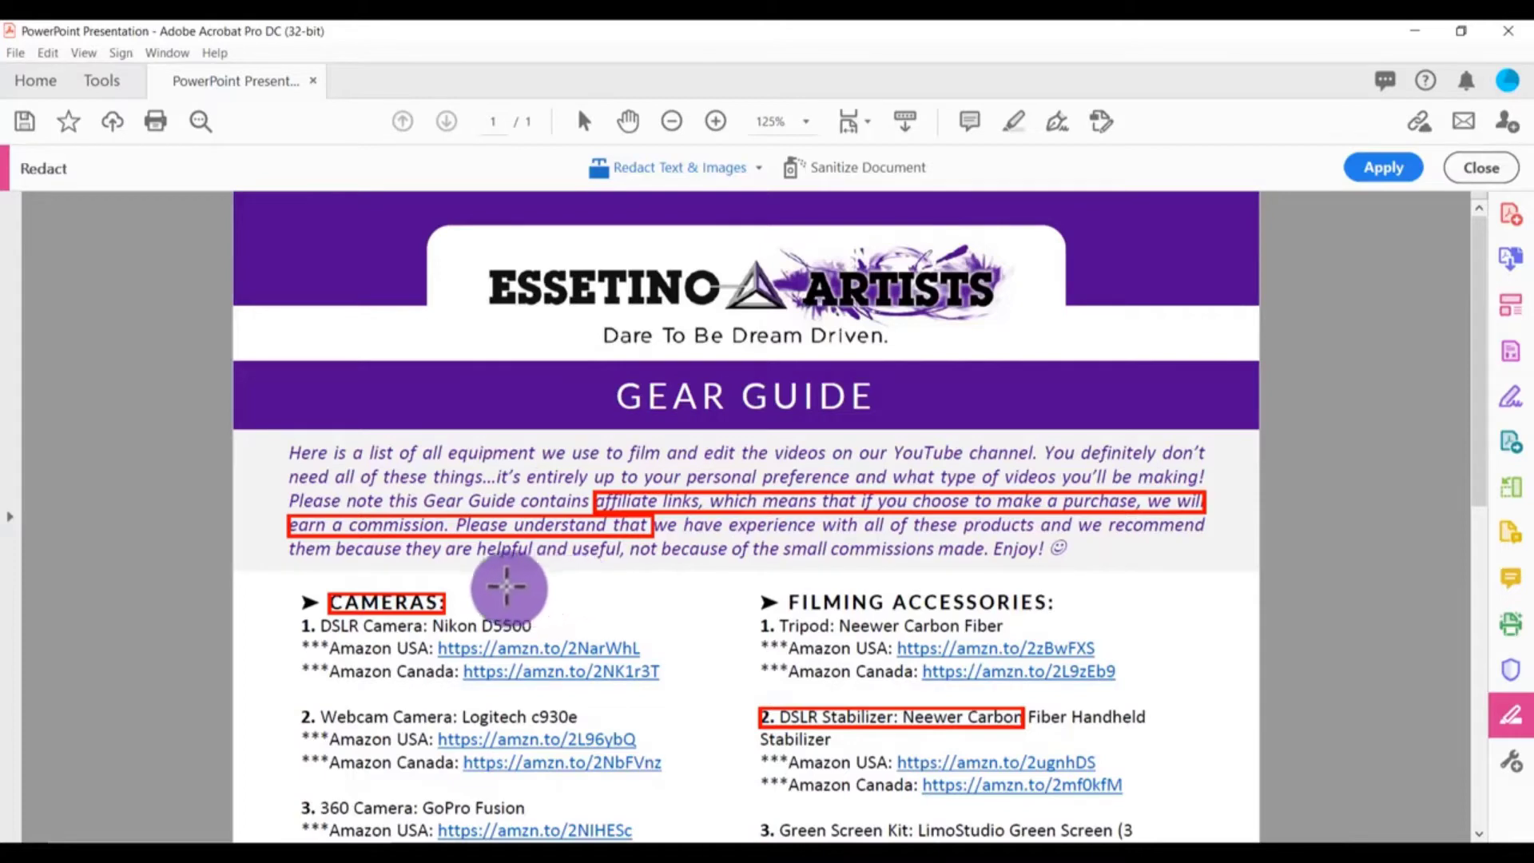
# - Delete the redaction mark on the "CAMERAS:" heading and mark "1. DSLR Camera: Niko" below it for redaction
pyautogui.click(399, 601)
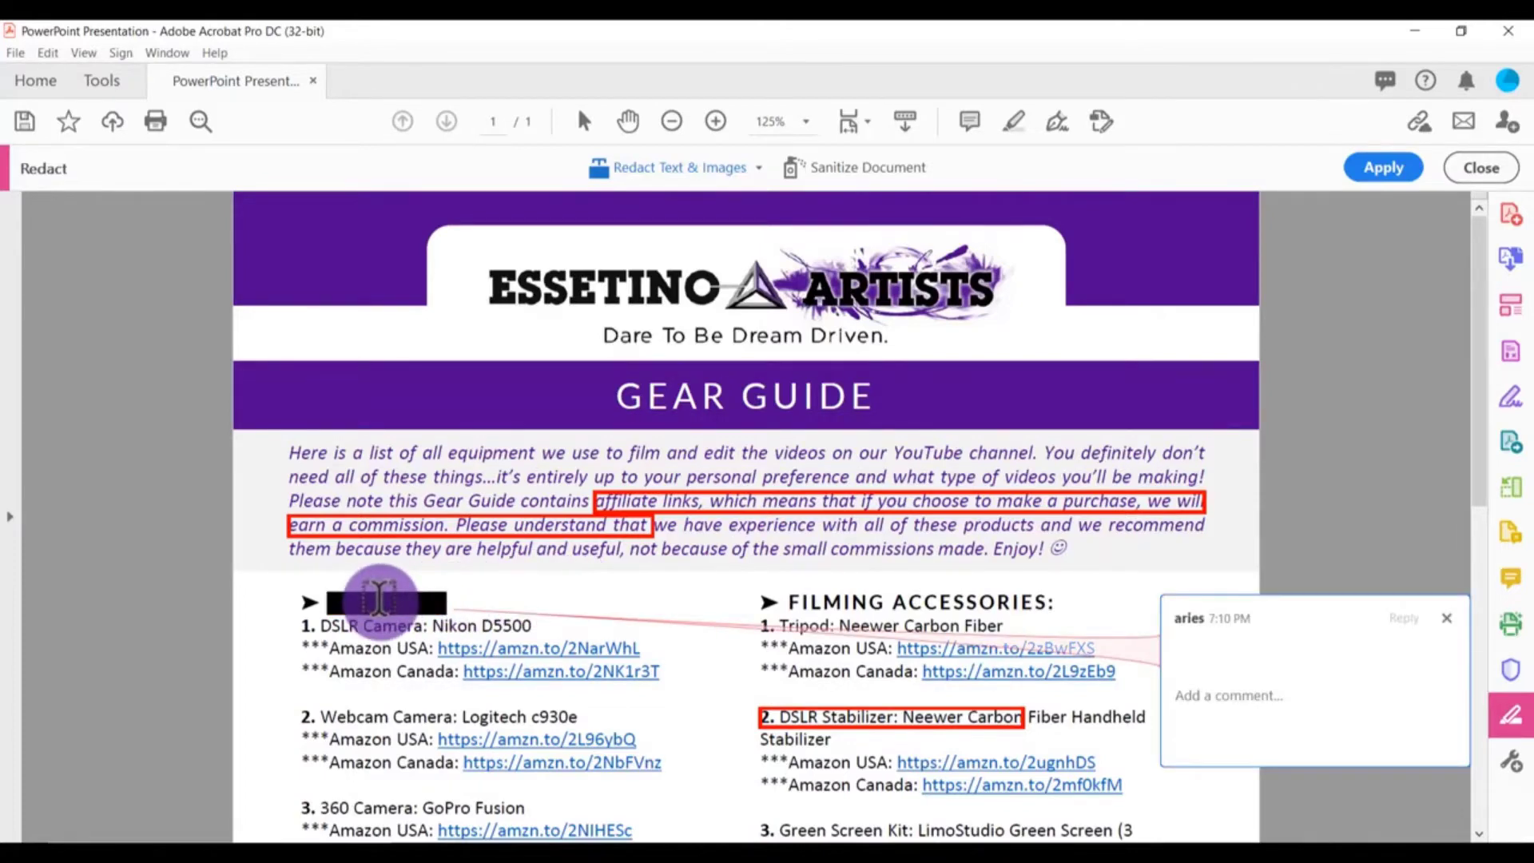
pyautogui.rightClick(382, 604)
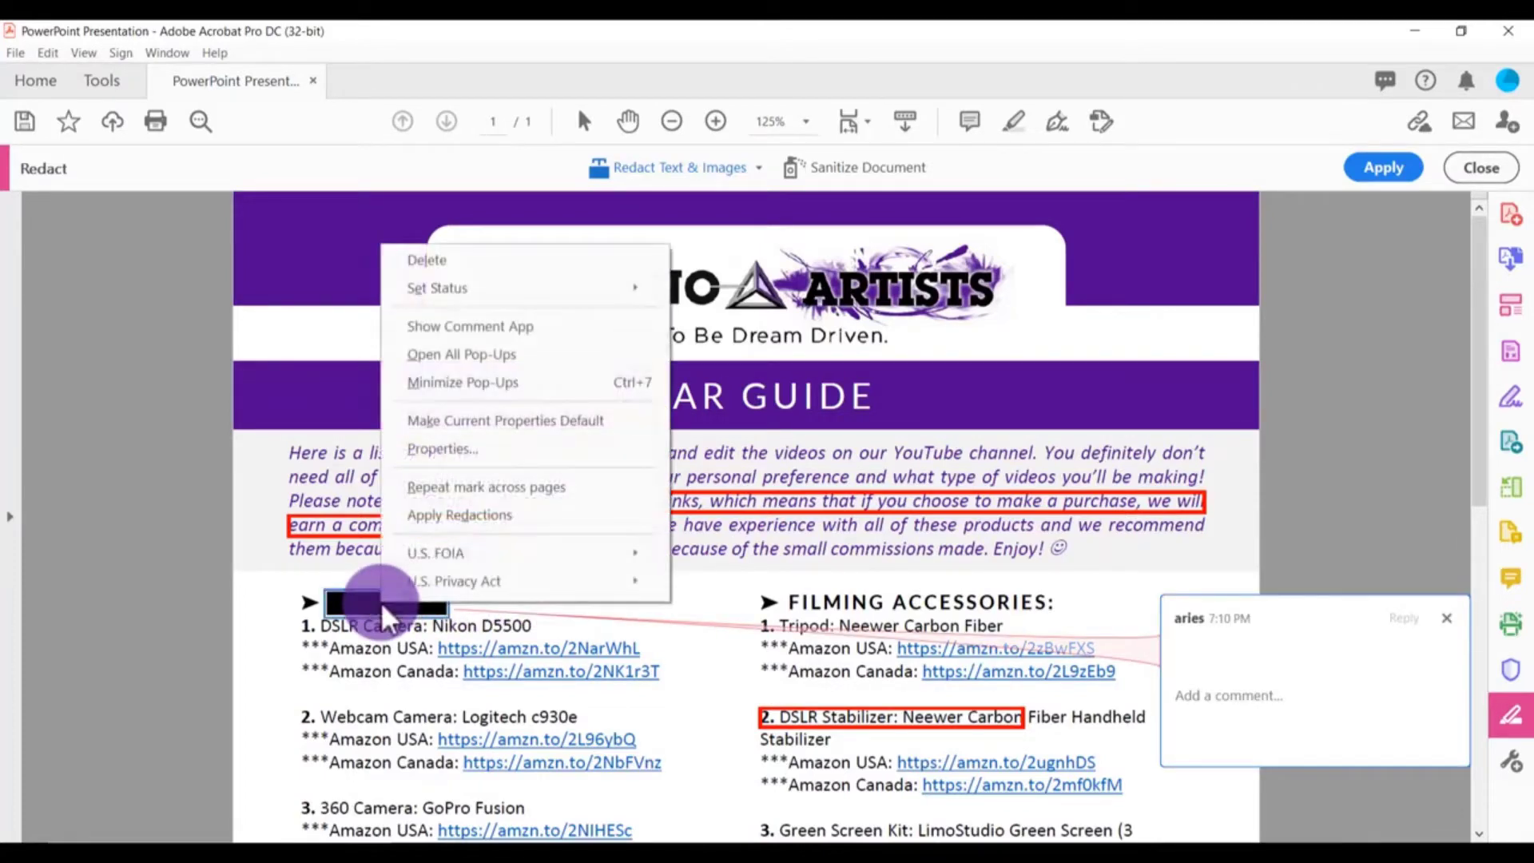
pyautogui.click(457, 257)
pyautogui.hotkey('ctrl', 'z')
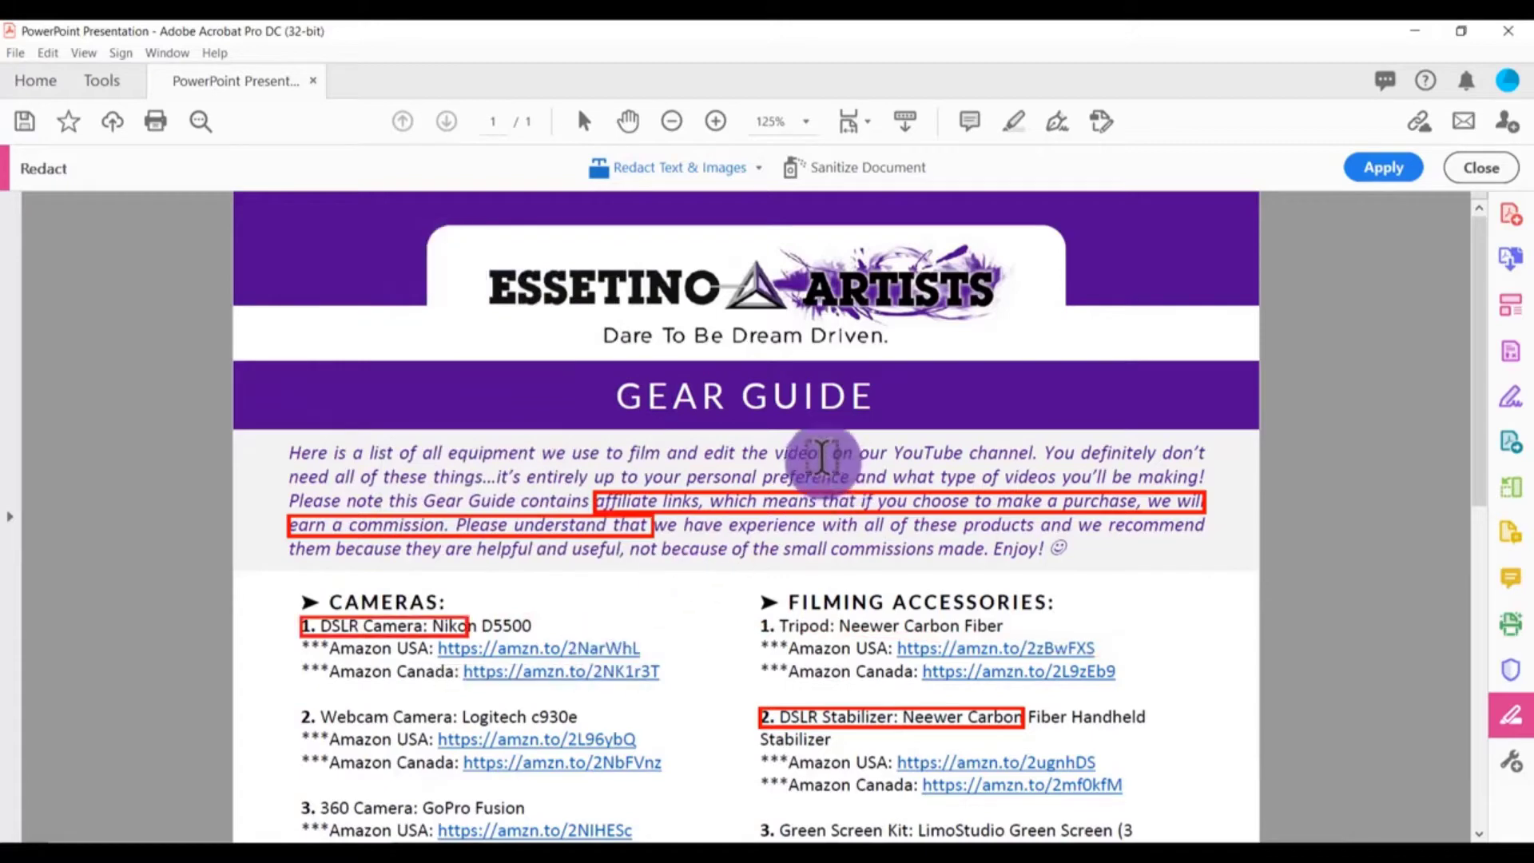
# - Apply the marked redactions with hidden information sanitized and removed, and cancel saving the sanitized document
pyautogui.click(1371, 166)
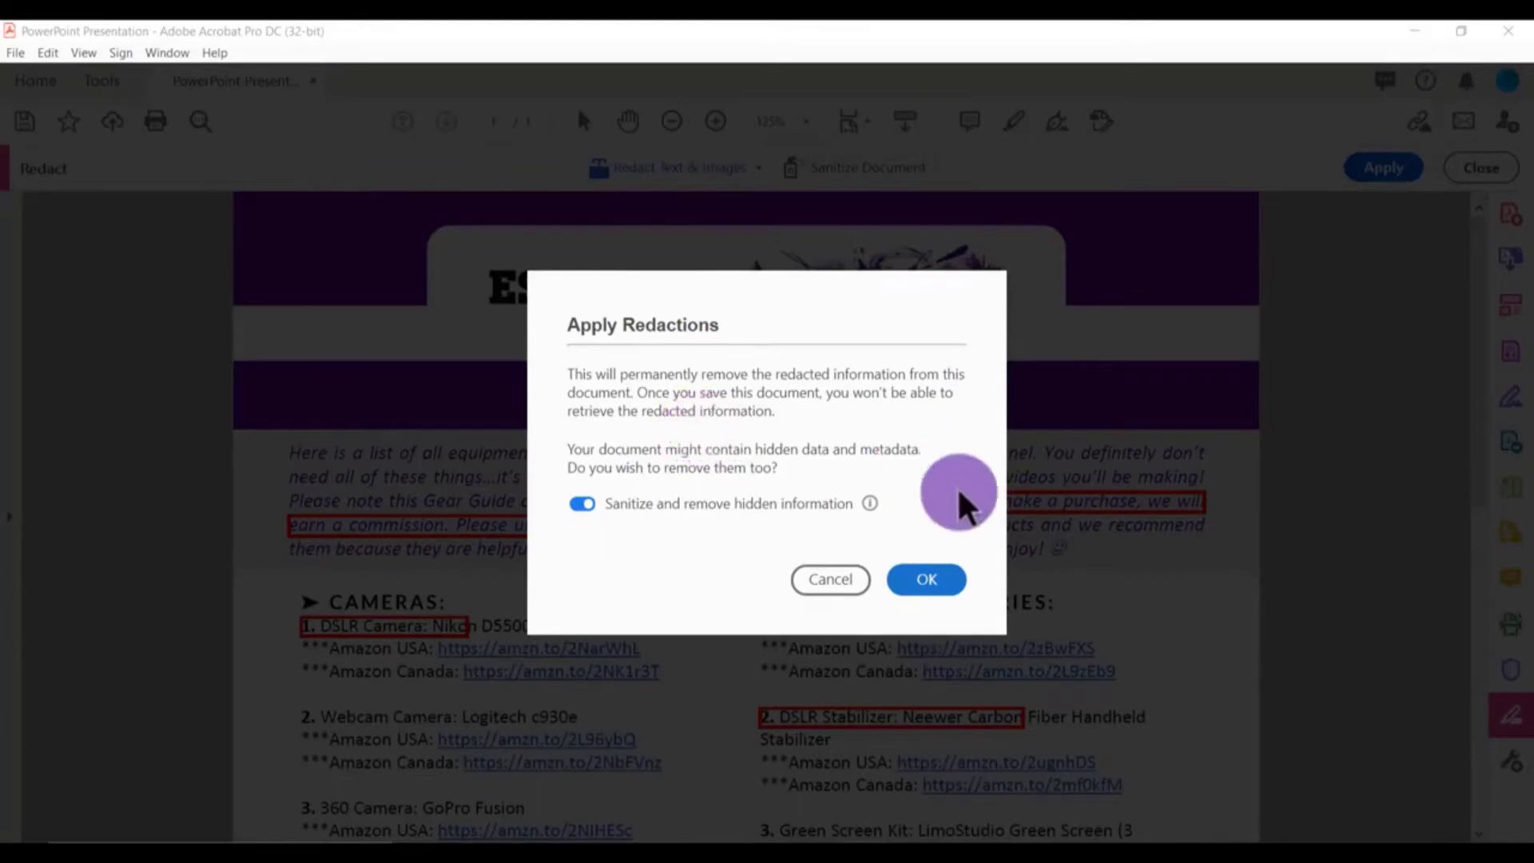
pyautogui.click(925, 580)
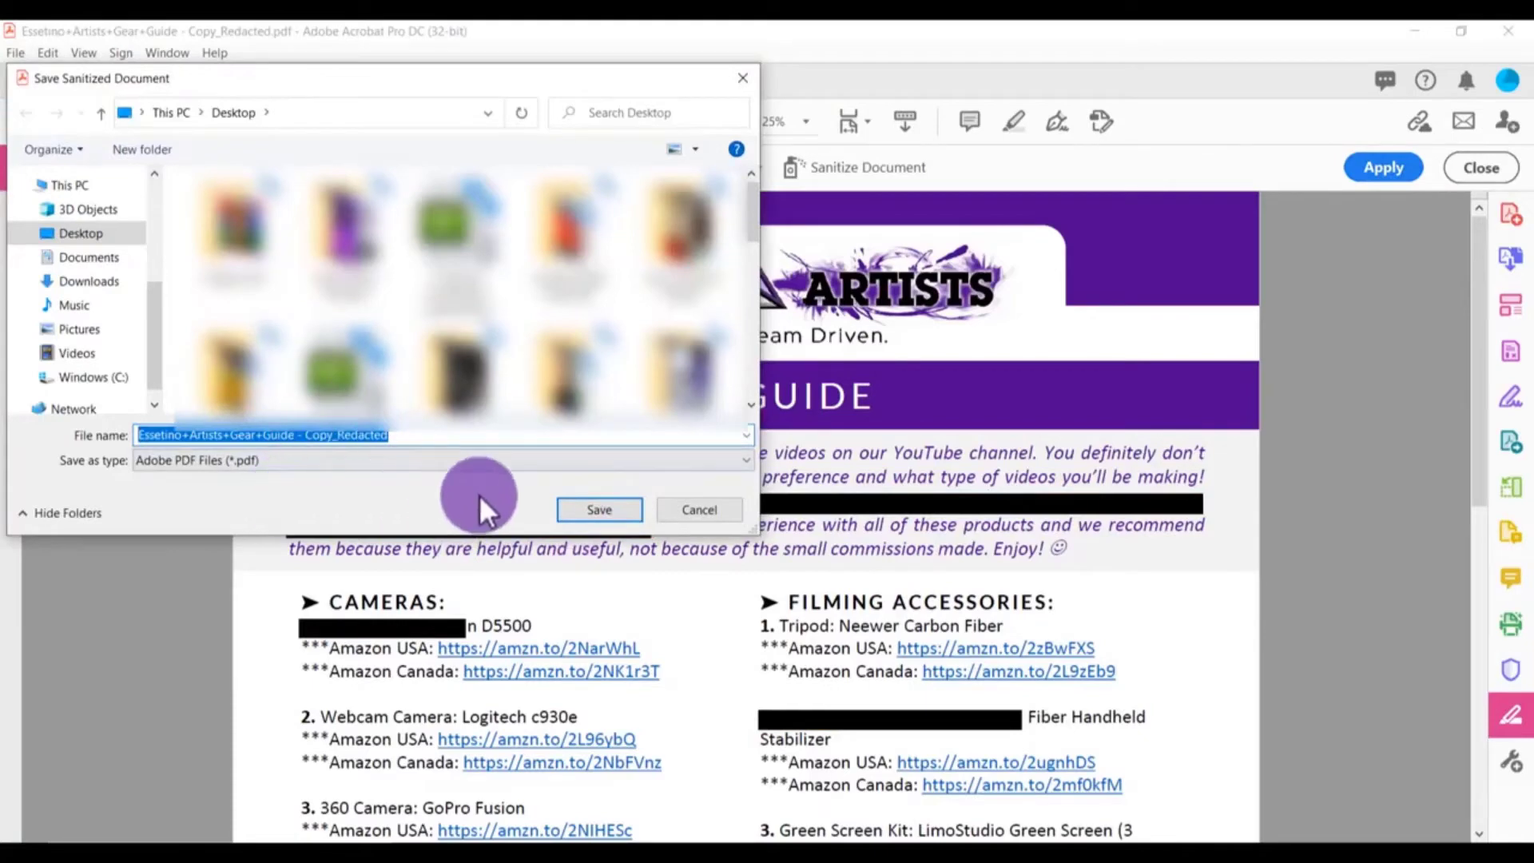
pyautogui.click(721, 508)
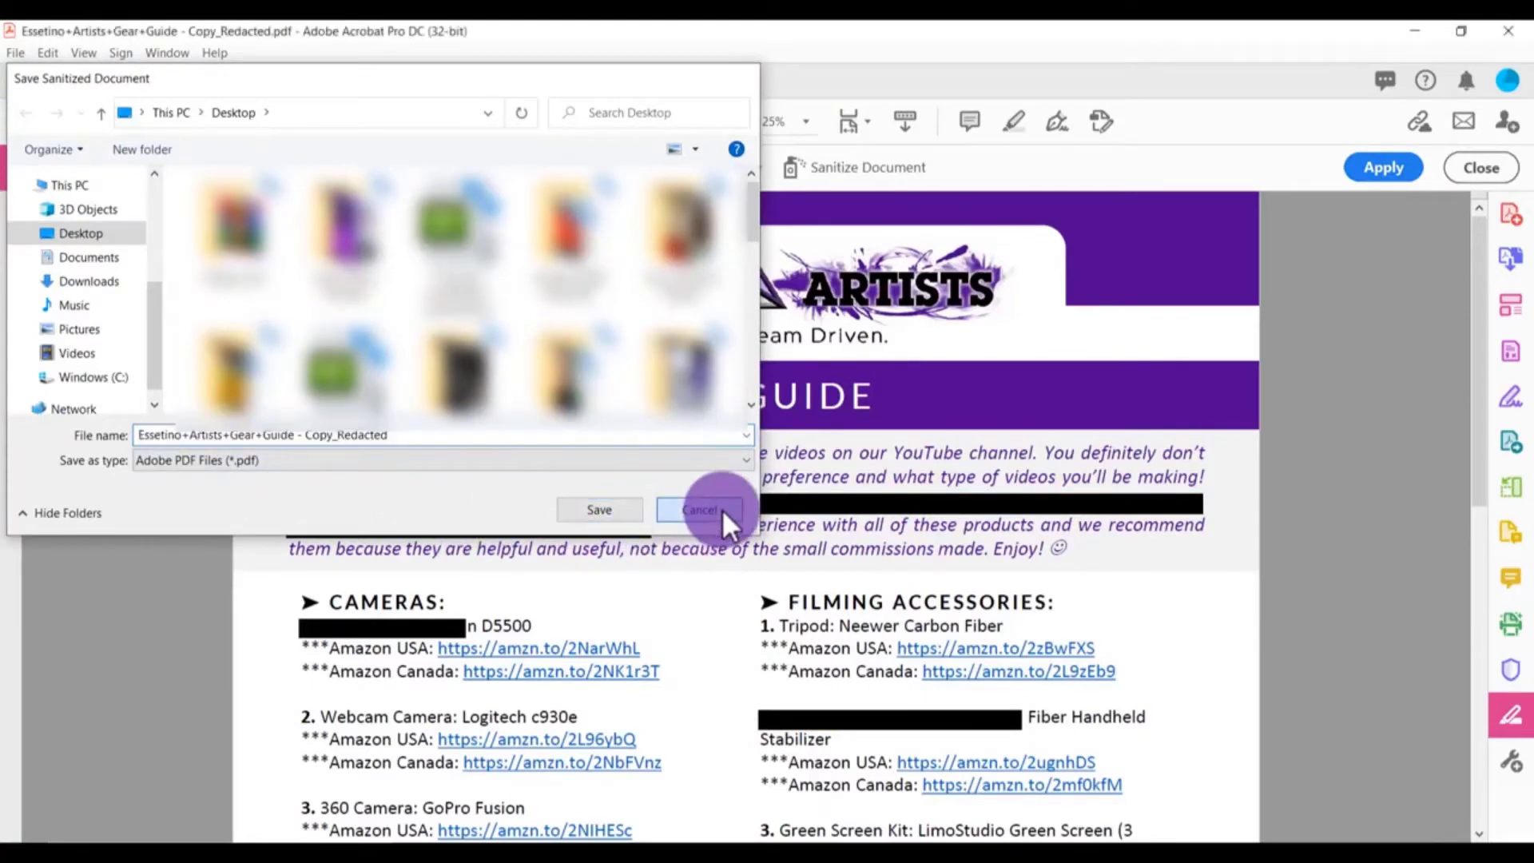